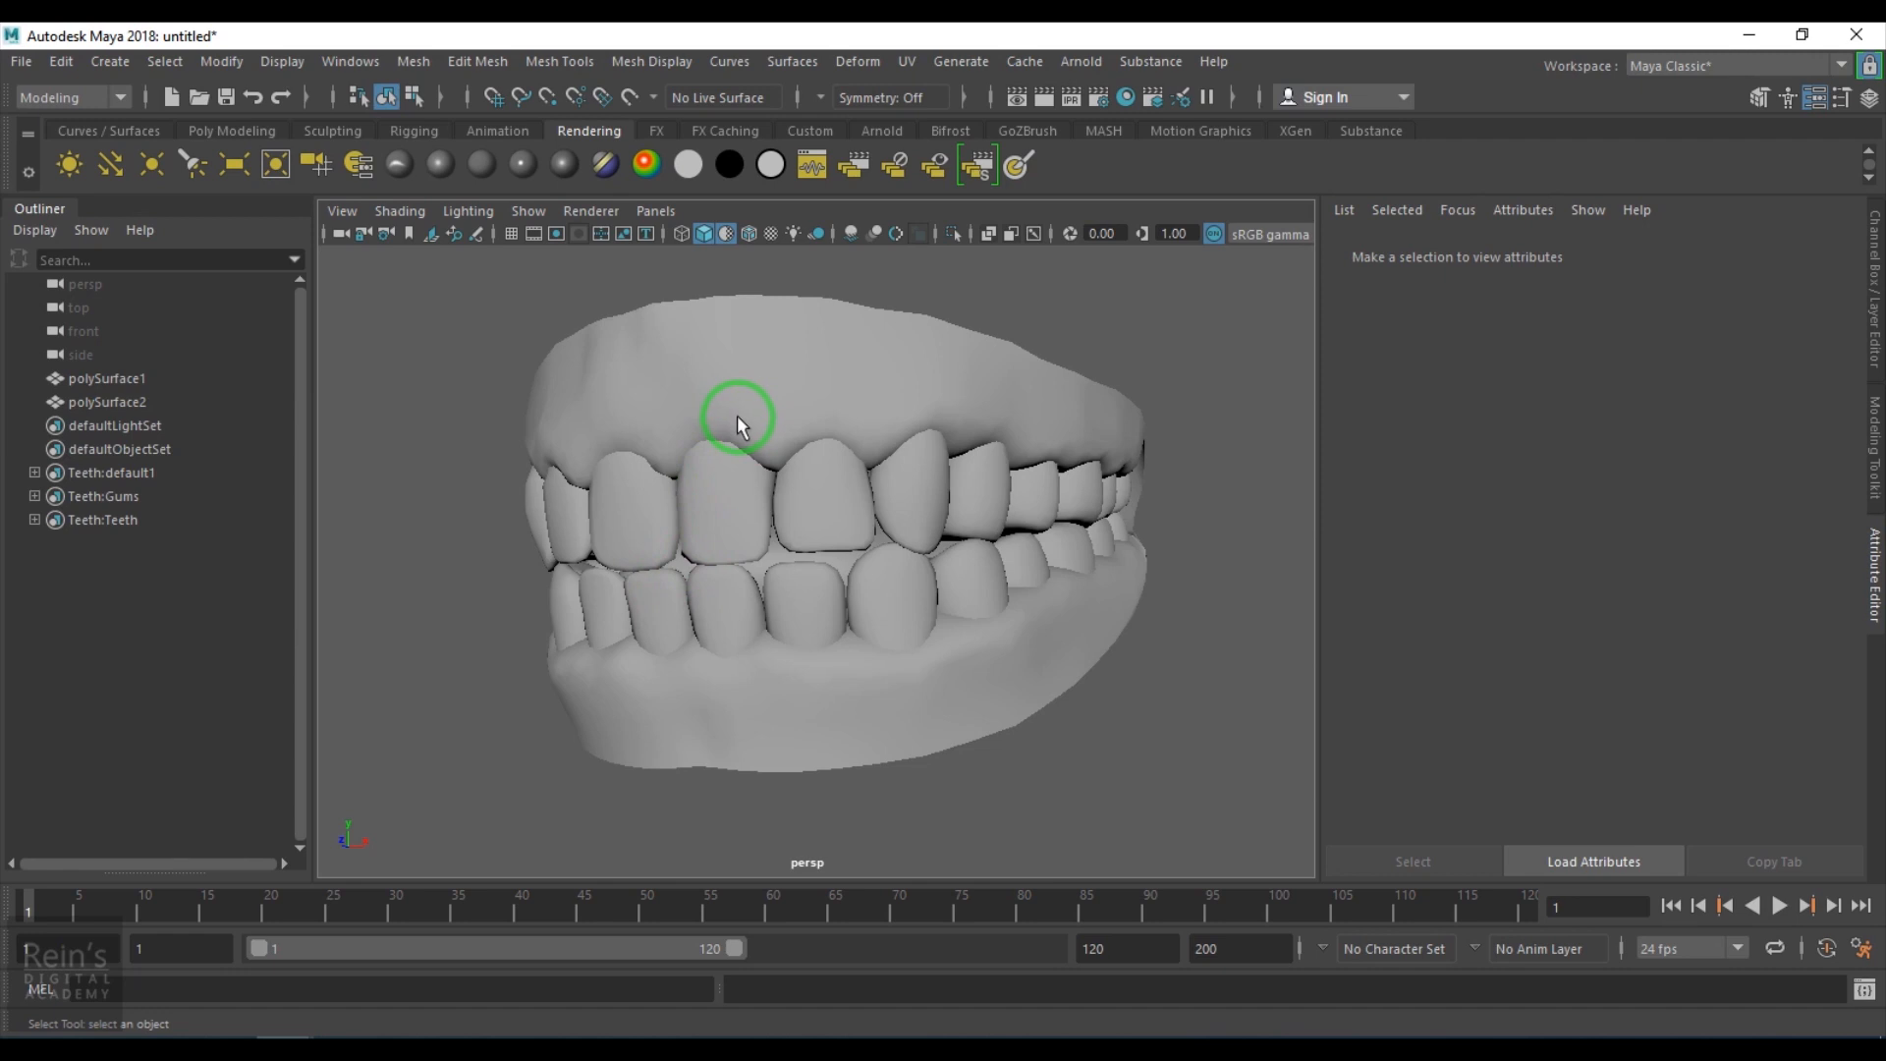
# Rename the gums mesh polySurface1 as gum_geo and the teeth mesh polySurface2 as teeth_geo.
pyautogui.click(736, 417)
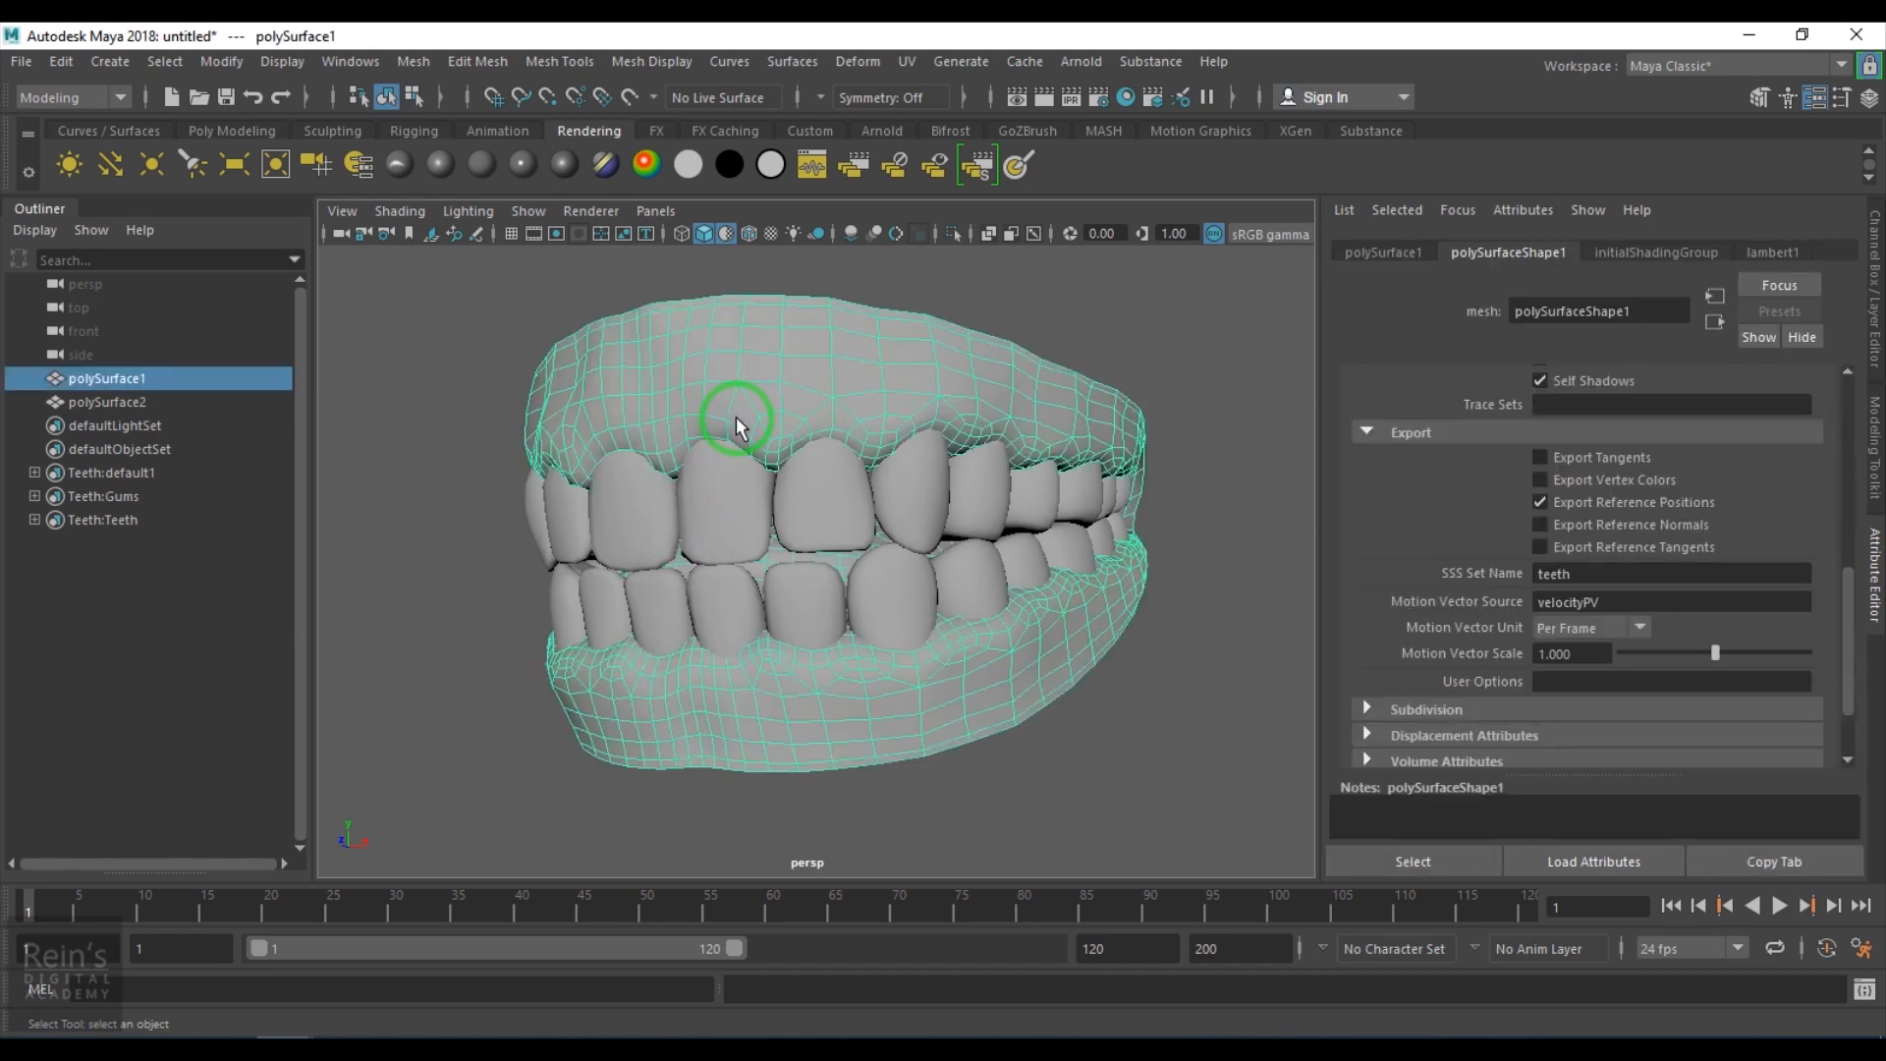
pyautogui.doubleClick(132, 371)
pyautogui.write('gum_geo')
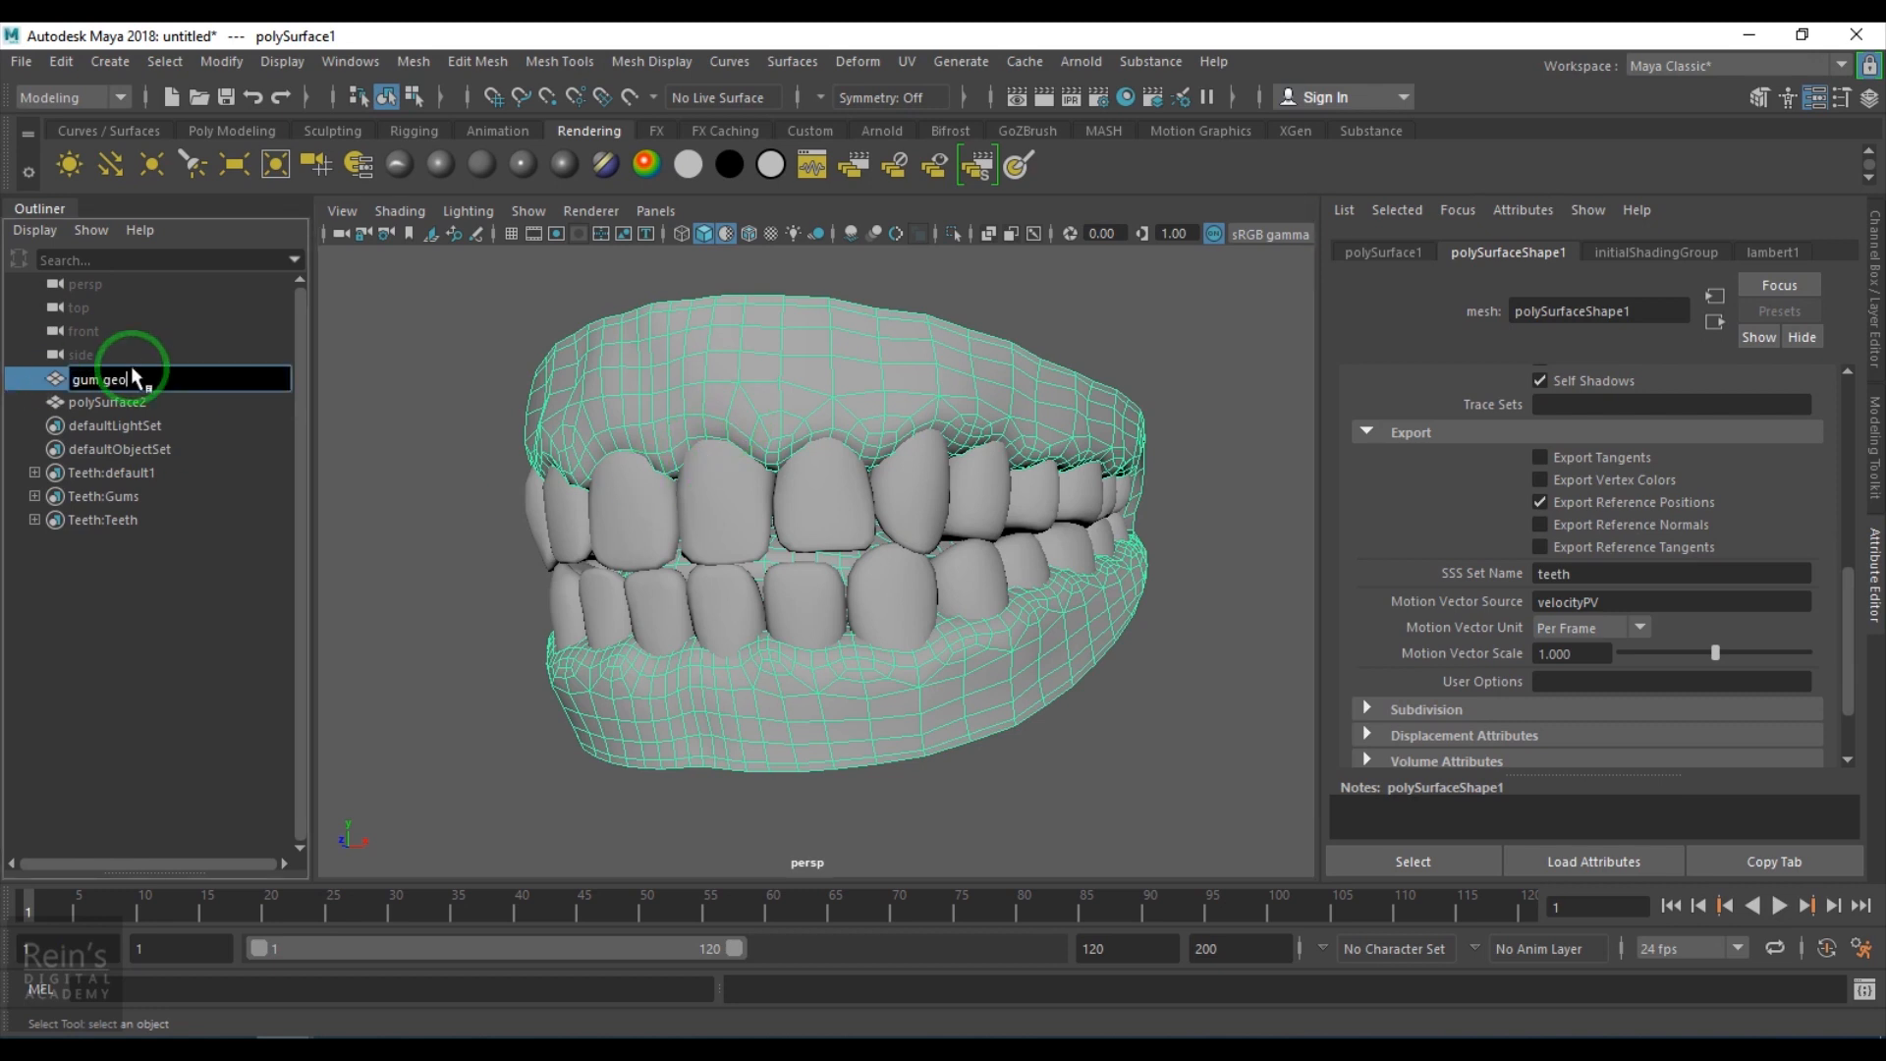
pyautogui.press('Return')
pyautogui.click(93, 402)
pyautogui.doubleClick(94, 402)
pyautogui.write('teeth_geo')
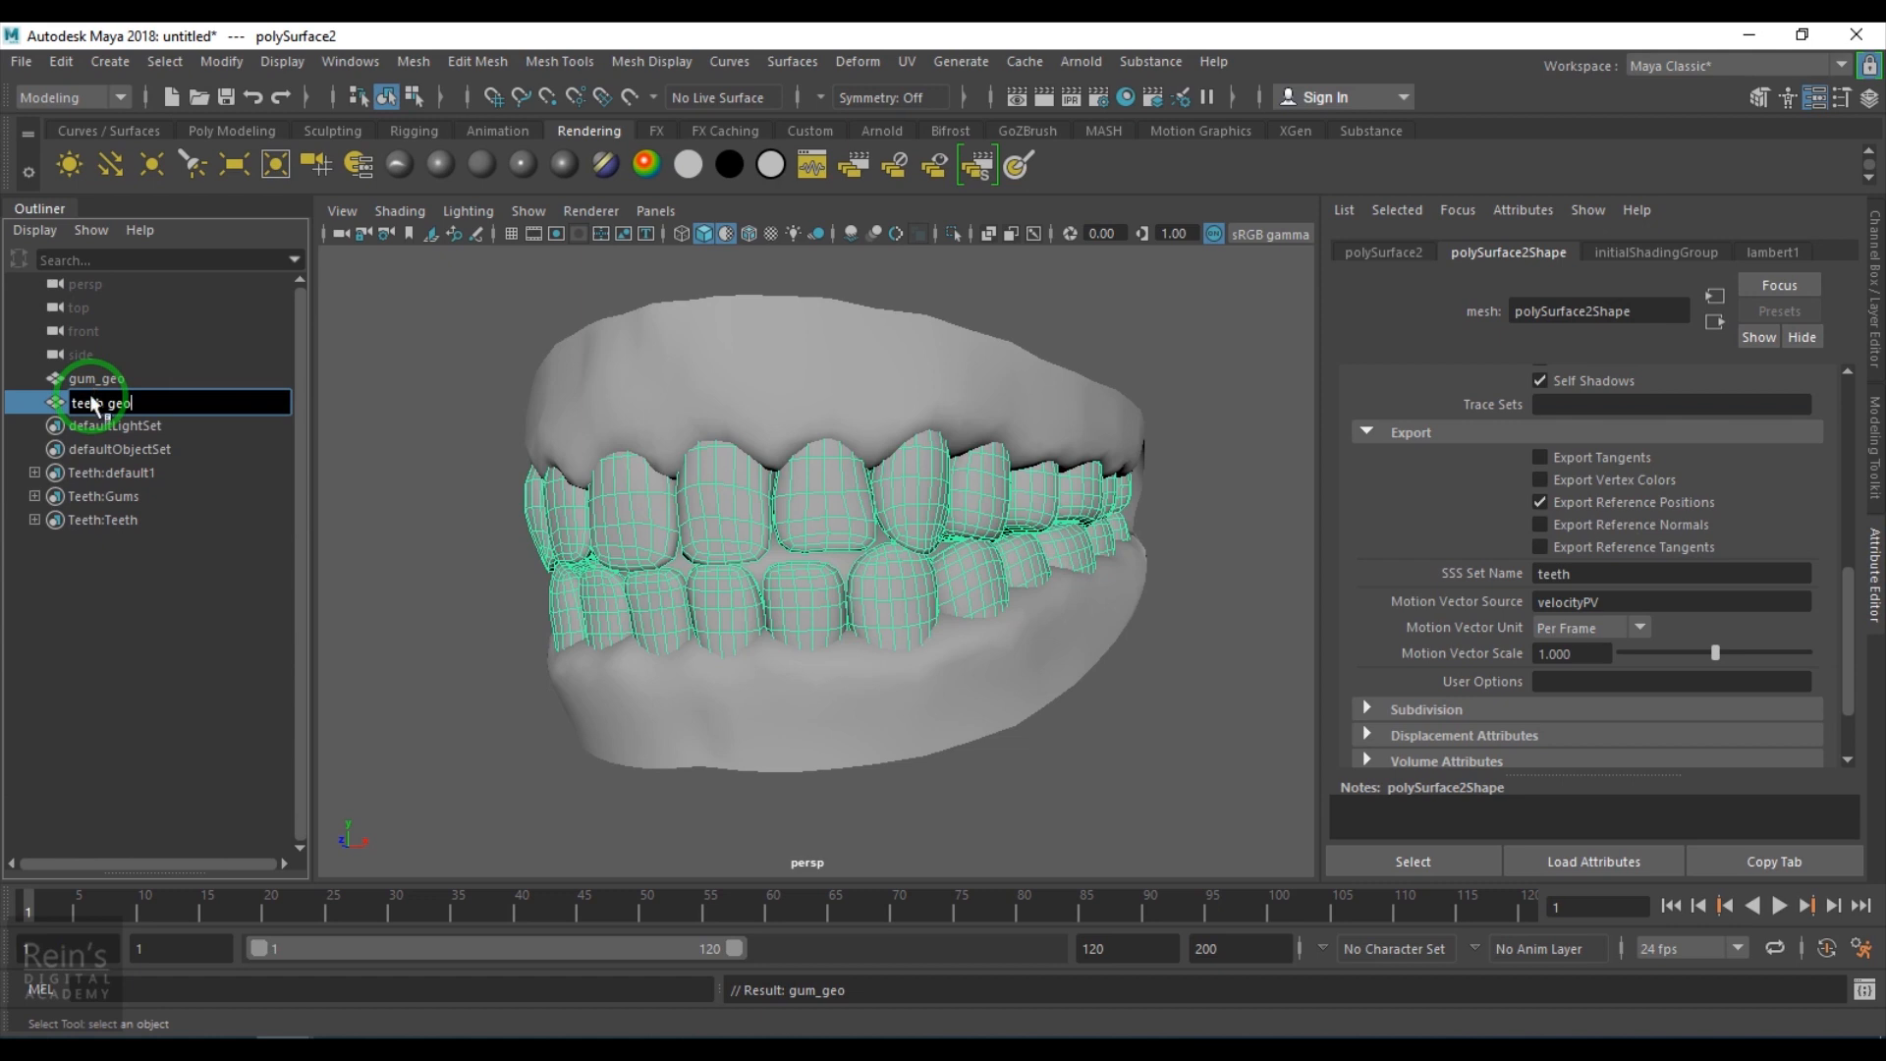
pyautogui.press('Return')
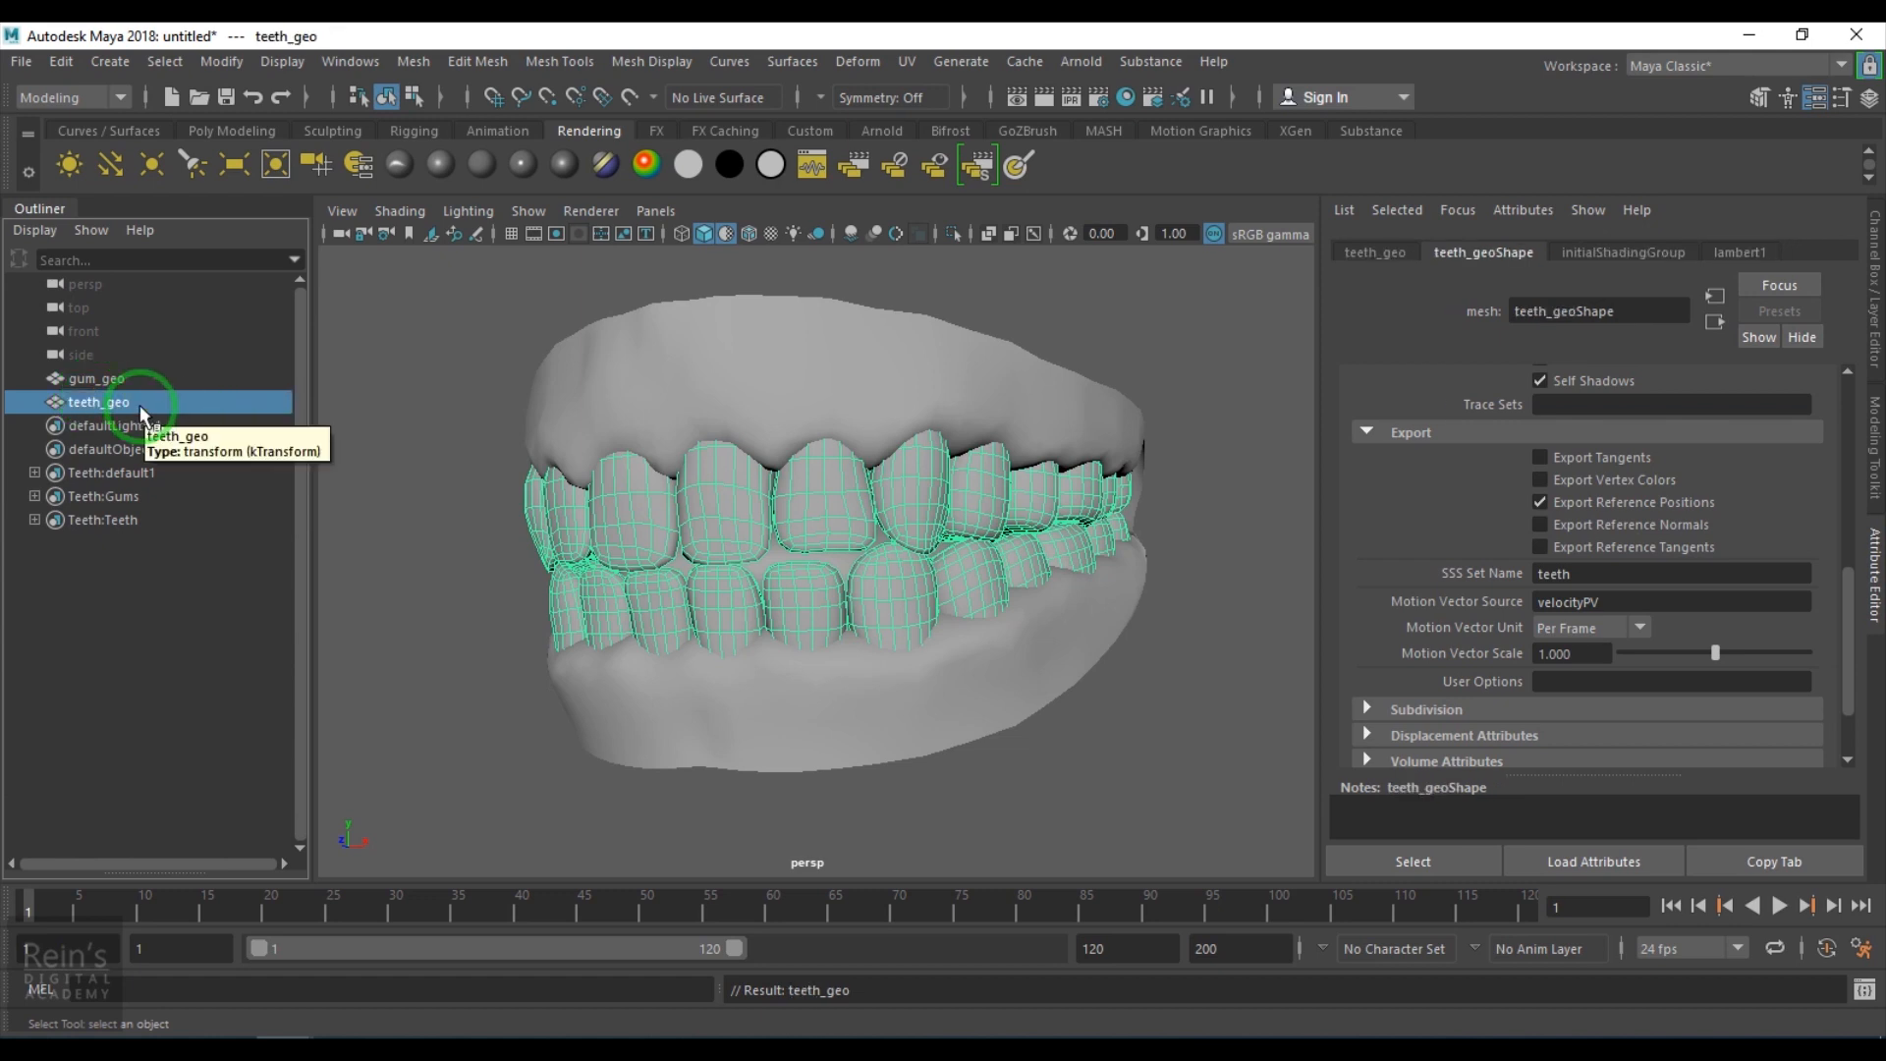
# Show the teeth mesh's layout in the UV Editor and turn off the checker map display.
pyautogui.click(906, 61)
pyautogui.click(939, 102)
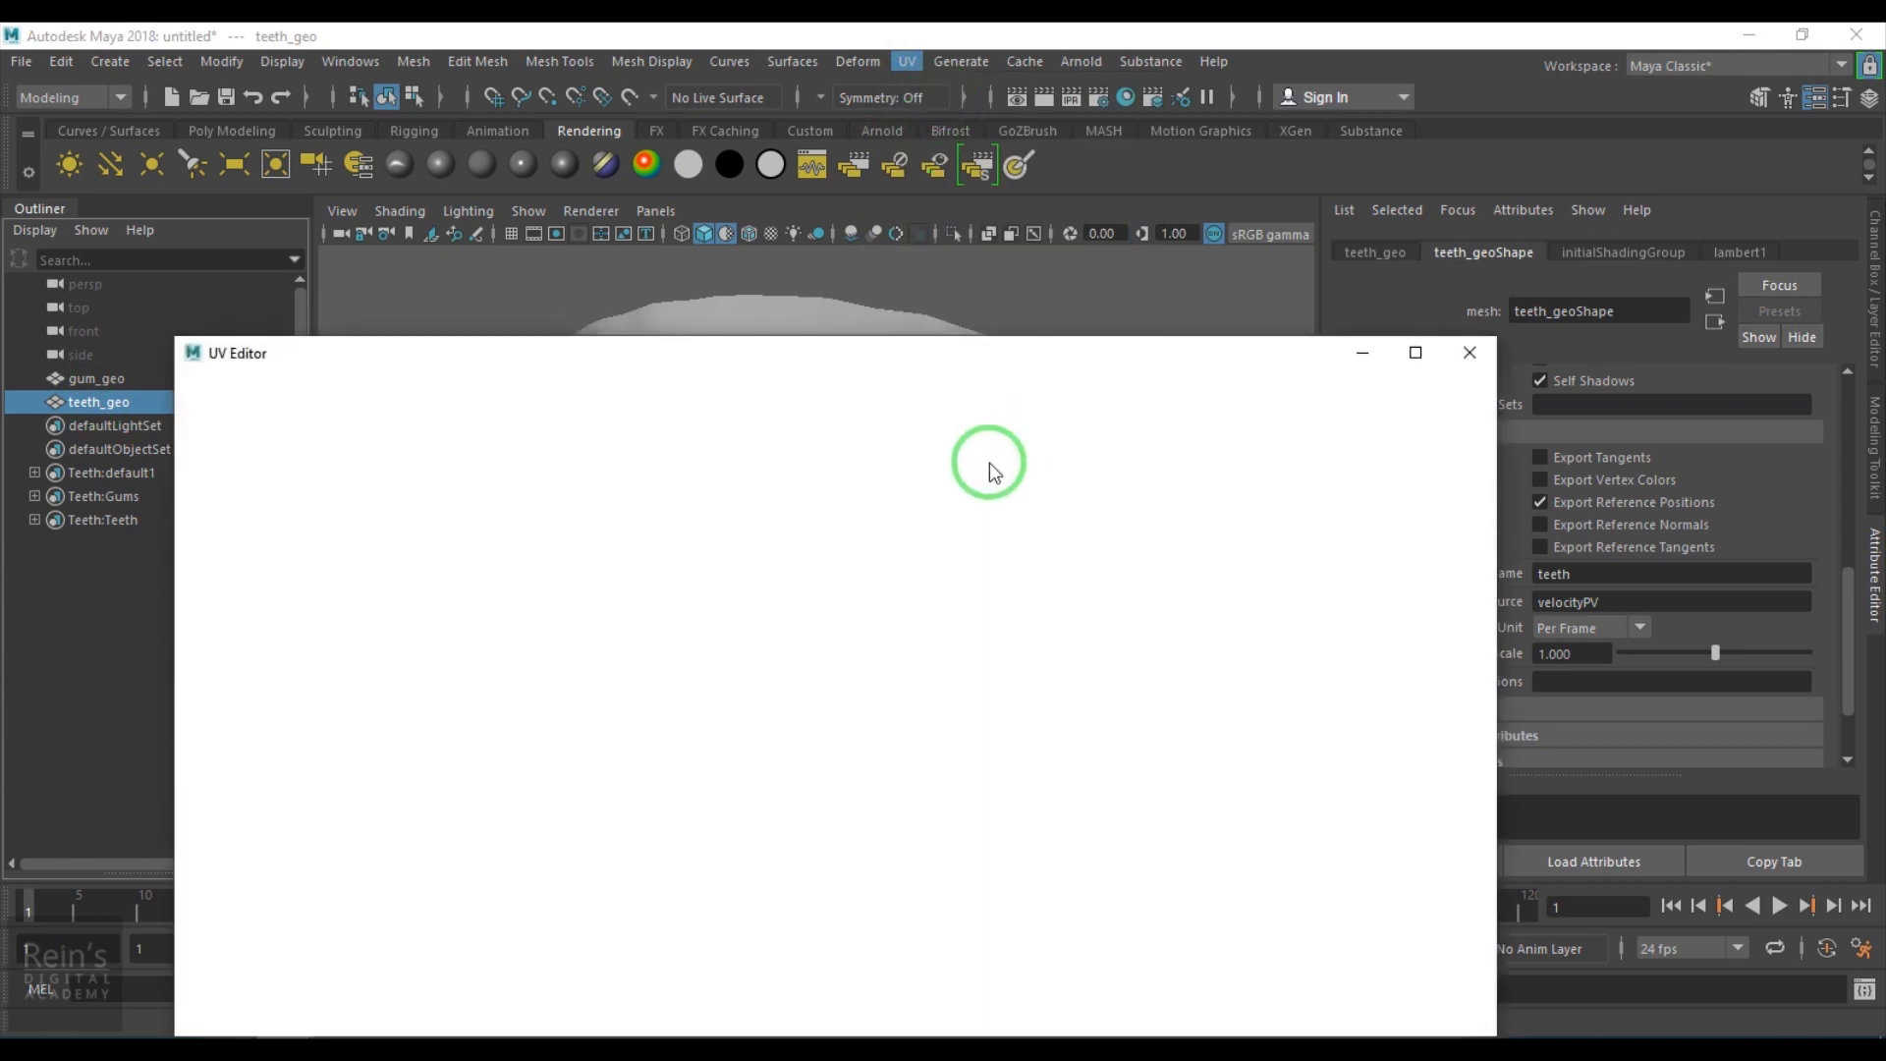
pyautogui.moveTo(865, 351); pyautogui.dragTo(1346, 130)
pyautogui.scroll(8, 1046, 472)
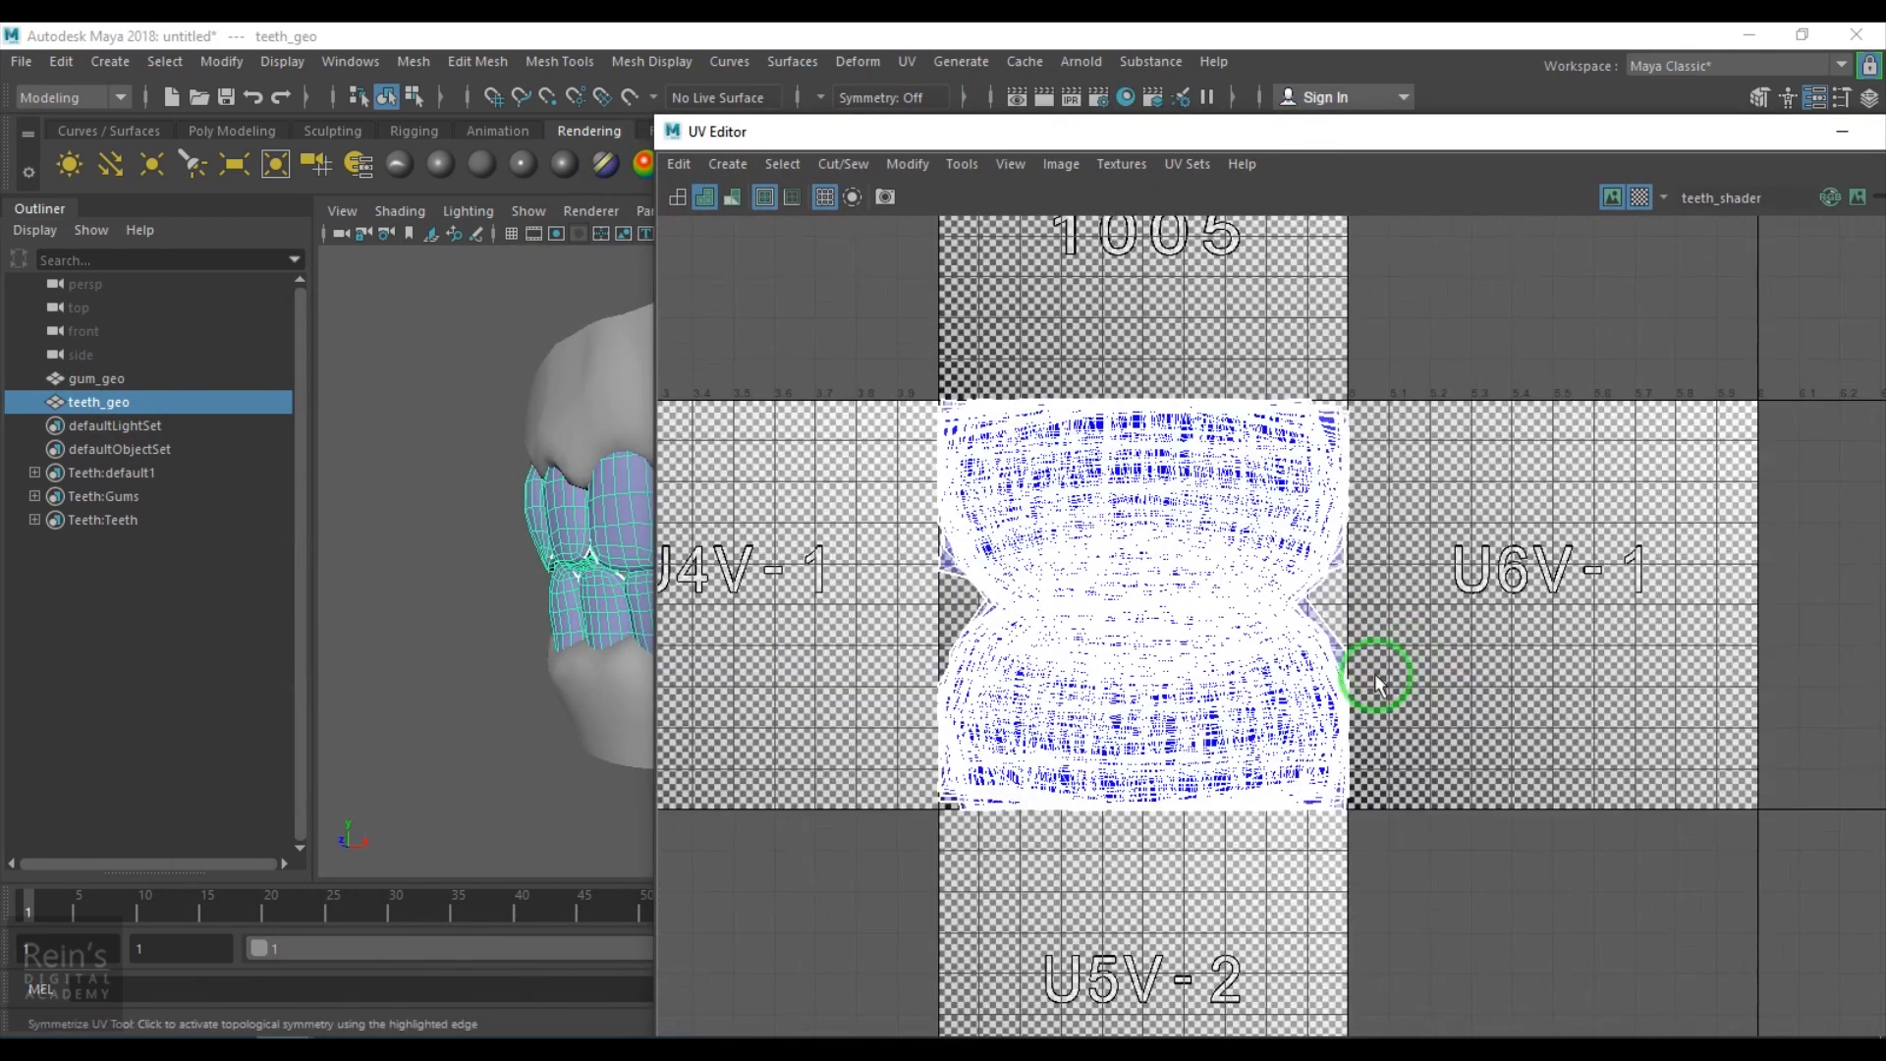
pyautogui.press('w')
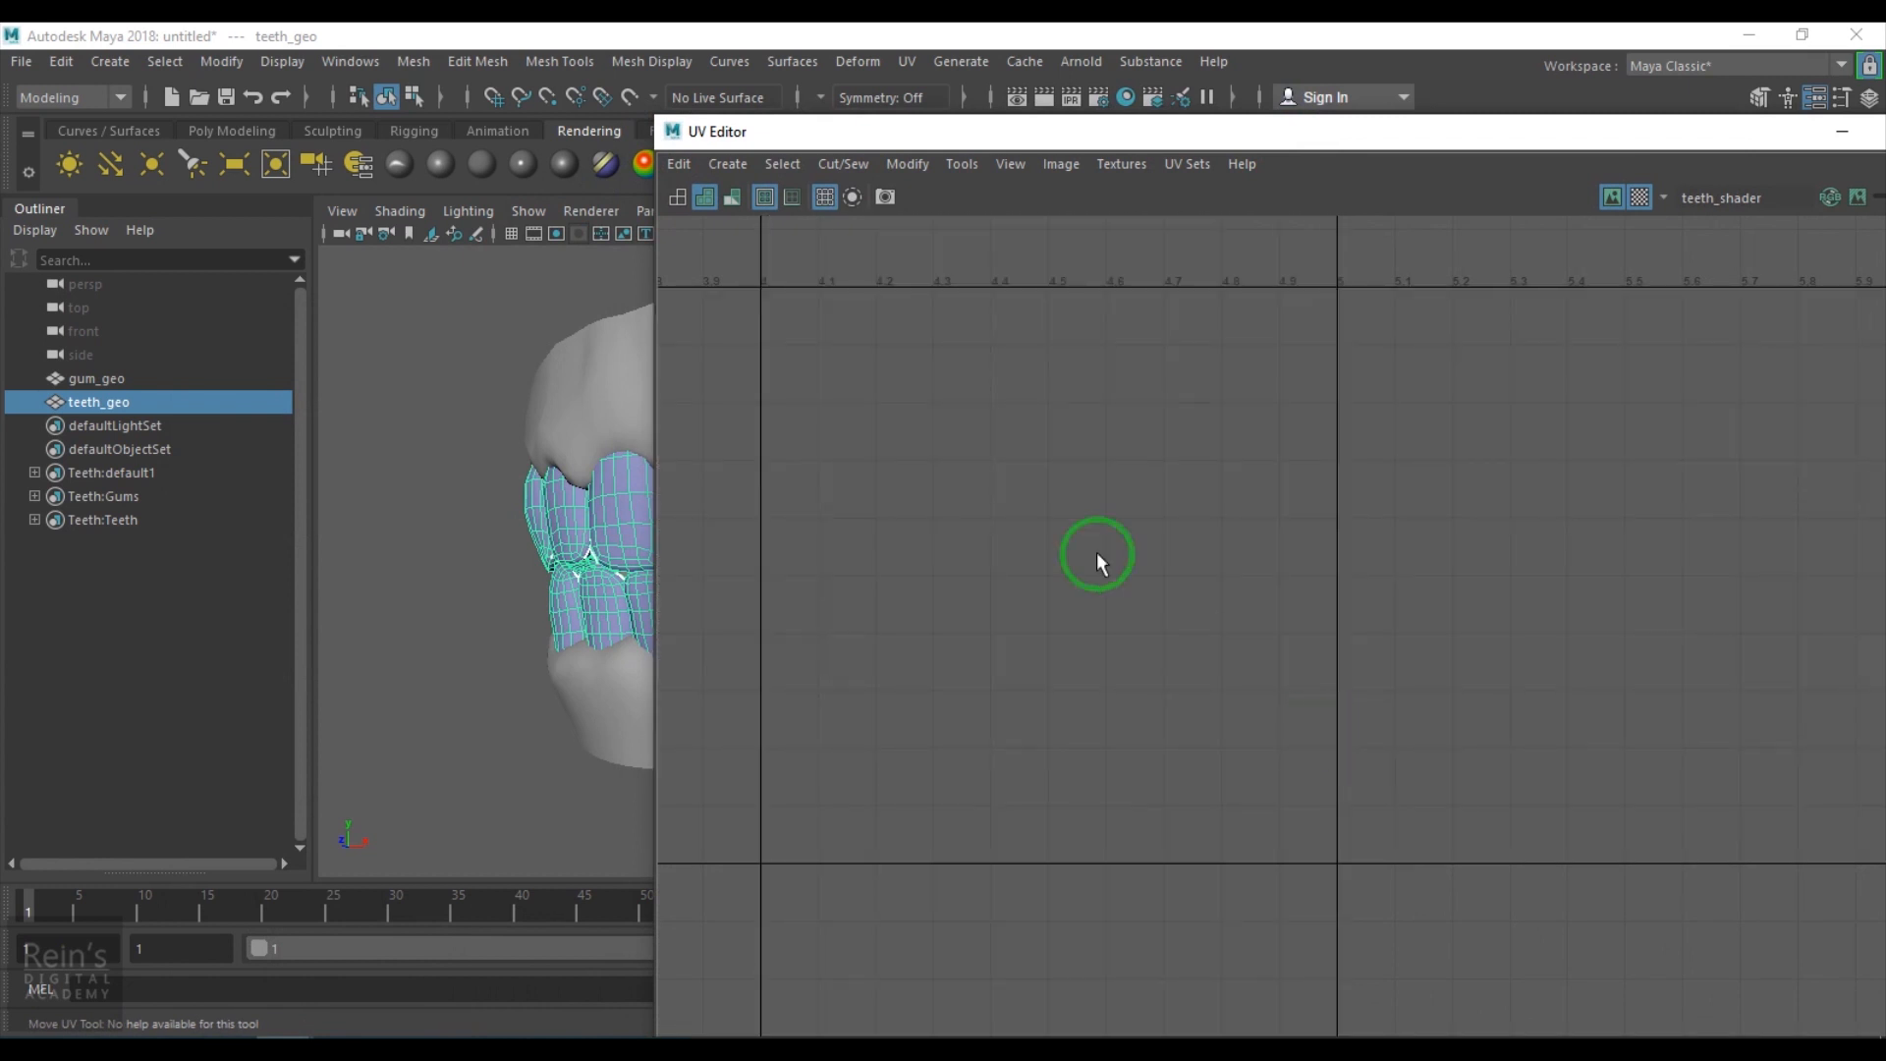
pyautogui.click(1641, 198)
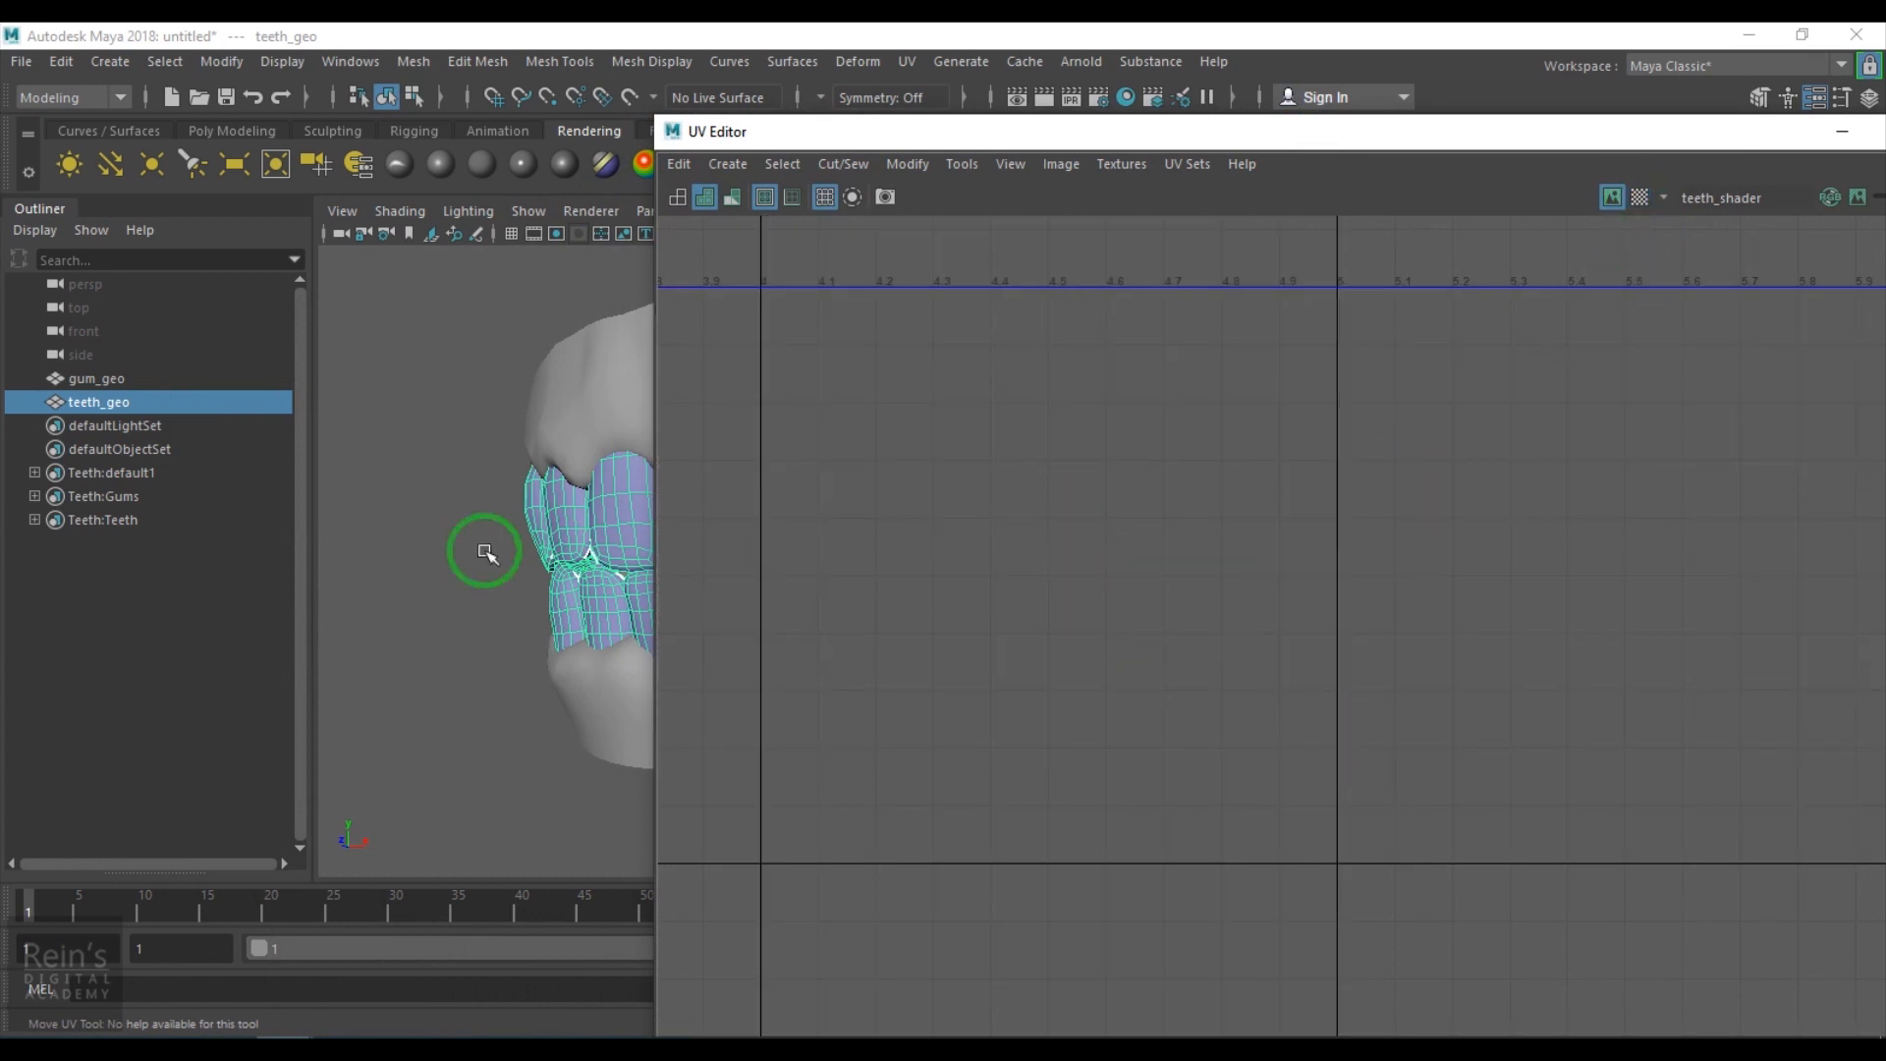
# Move one tooth's UV shell out from the overlapping stack to the empty tile beside it, and undo the move.
pyautogui.moveTo(587, 521); pyautogui.dragTo(681, 466, button='right')
pyautogui.moveTo(1068, 581); pyautogui.dragTo(1132, 580, button='right')
pyautogui.click(1108, 593)
pyautogui.scroll(-3, 1136, 725)
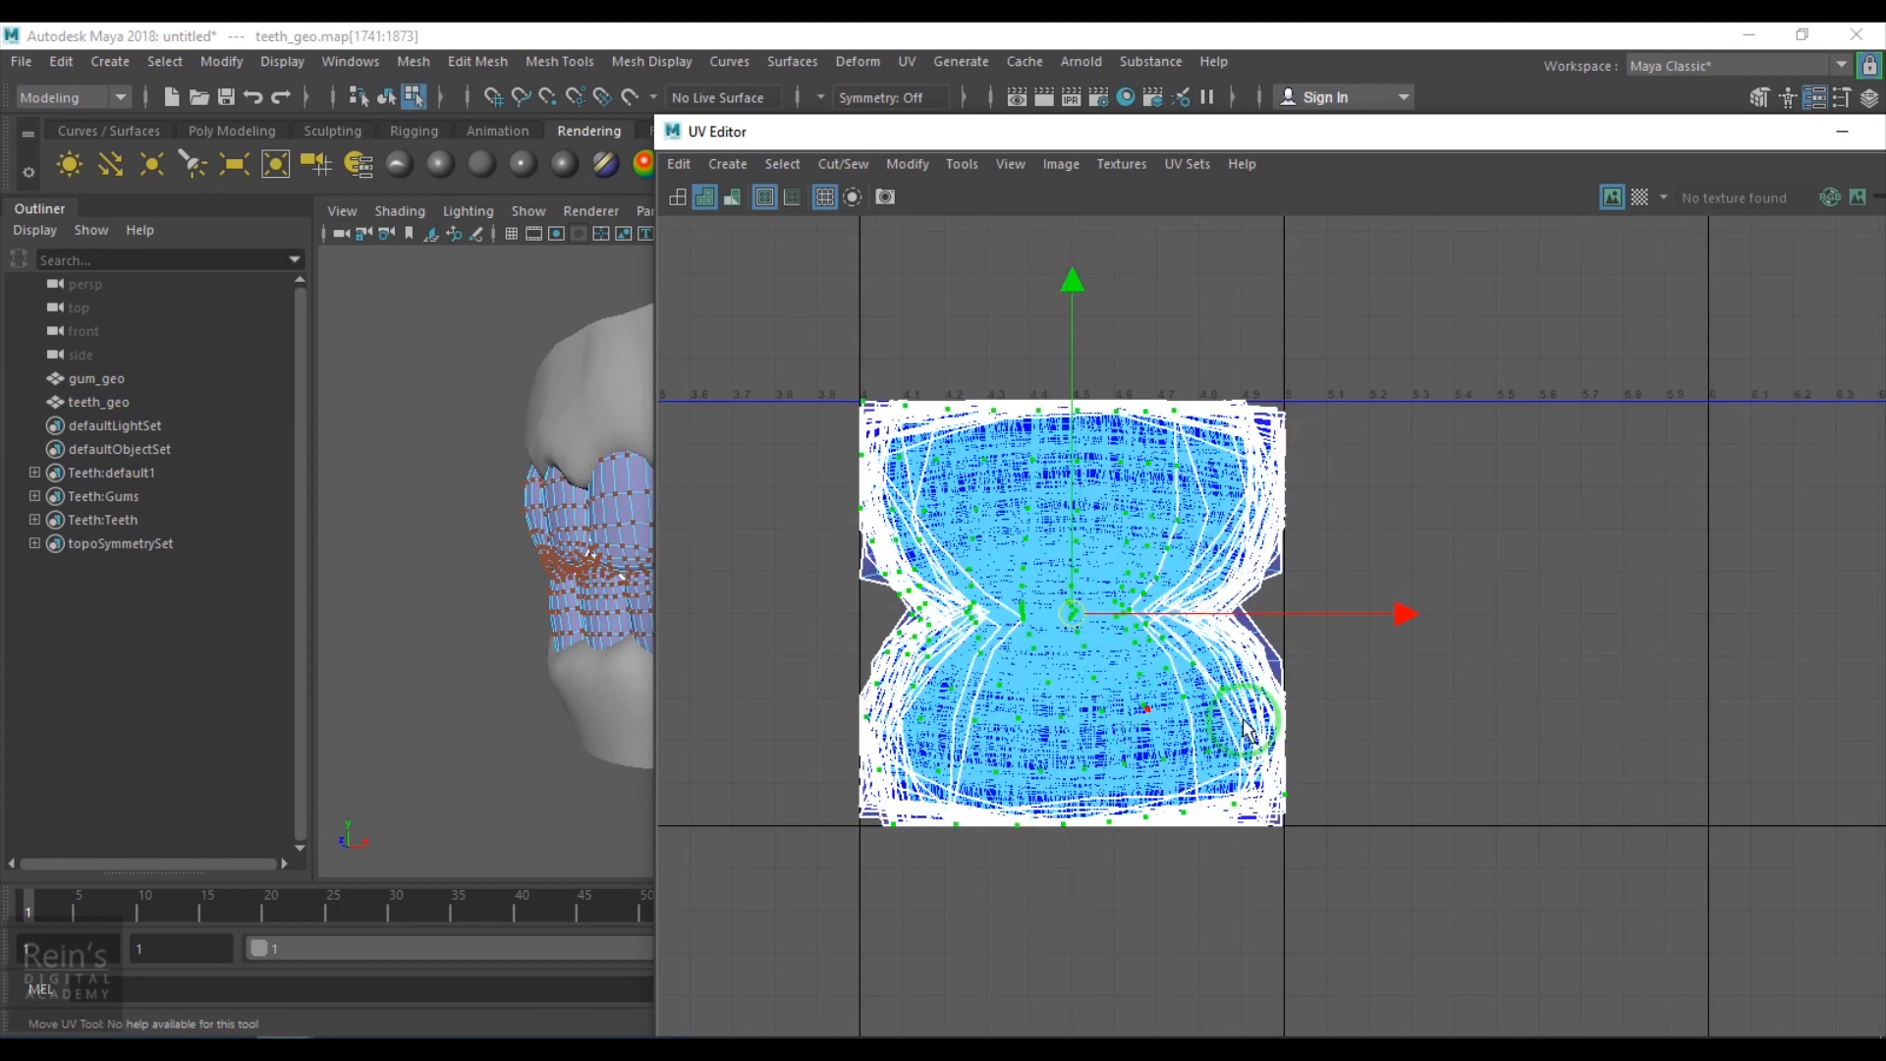
pyautogui.keyDown('alt'); pyautogui.moveTo(1093, 644); pyautogui.dragTo(1018, 635, button='middle'); pyautogui.keyUp('alt')
pyautogui.keyDown('ctrl'); pyautogui.moveTo(1000, 609); pyautogui.dragTo(1122, 652, button='right'); pyautogui.keyUp('ctrl')
pyautogui.moveTo(997, 609); pyautogui.dragTo(1500, 612)
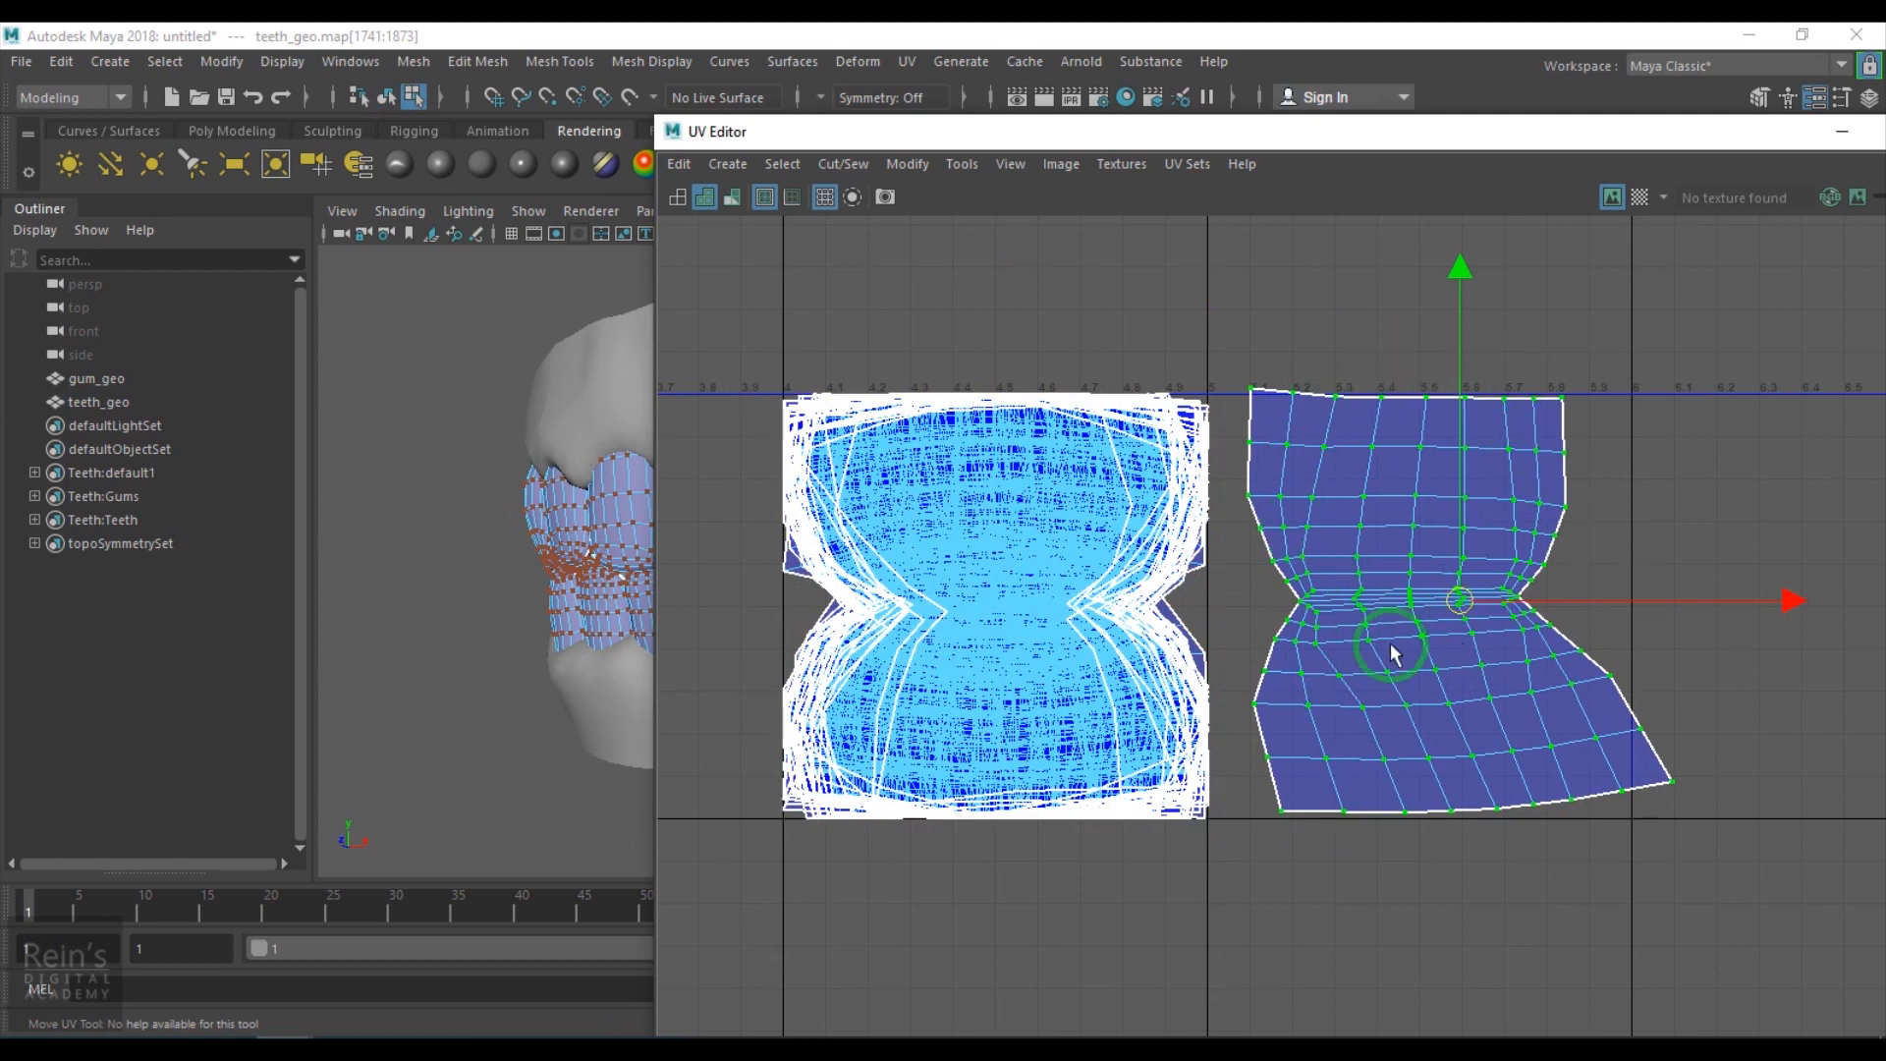
pyautogui.hotkey('ctrl', 'z')
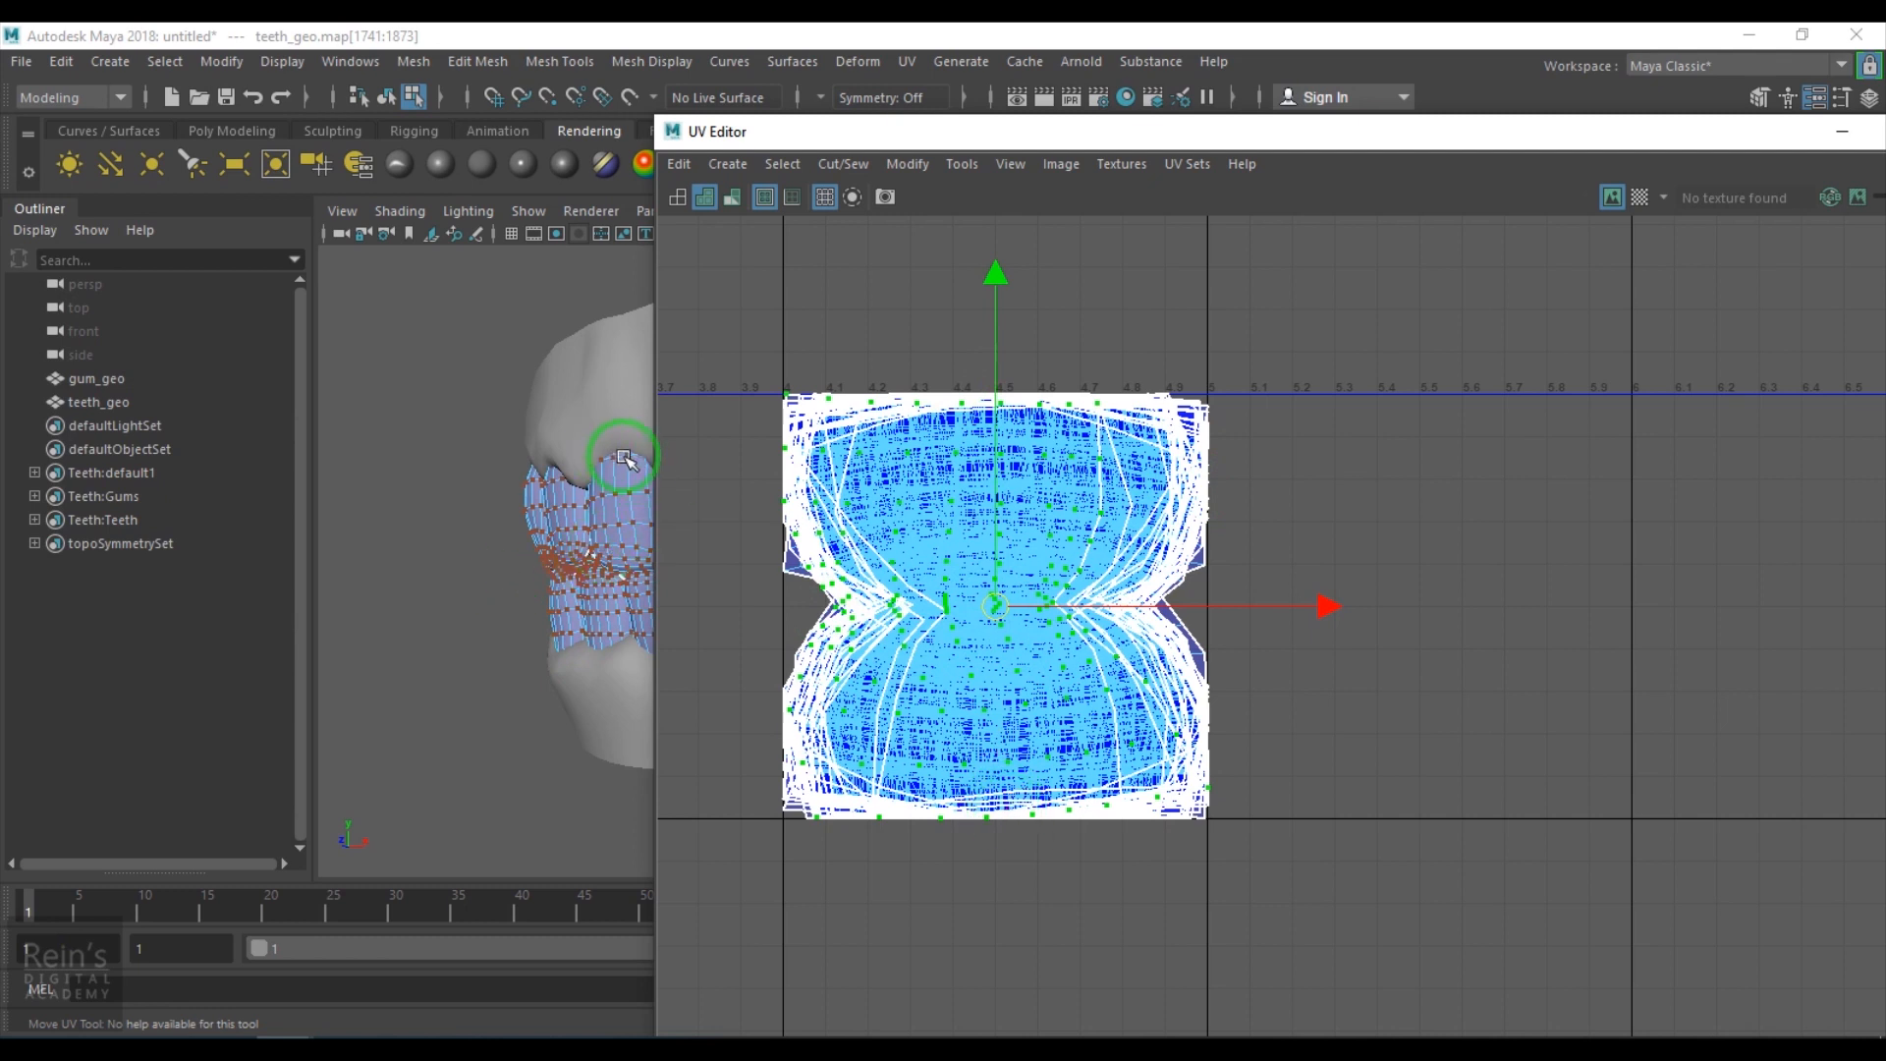
# Close the UV Editor and its toolkit, return to object selection mode and clear the selection.
pyautogui.moveTo(1605, 135); pyautogui.dragTo(867, 347)
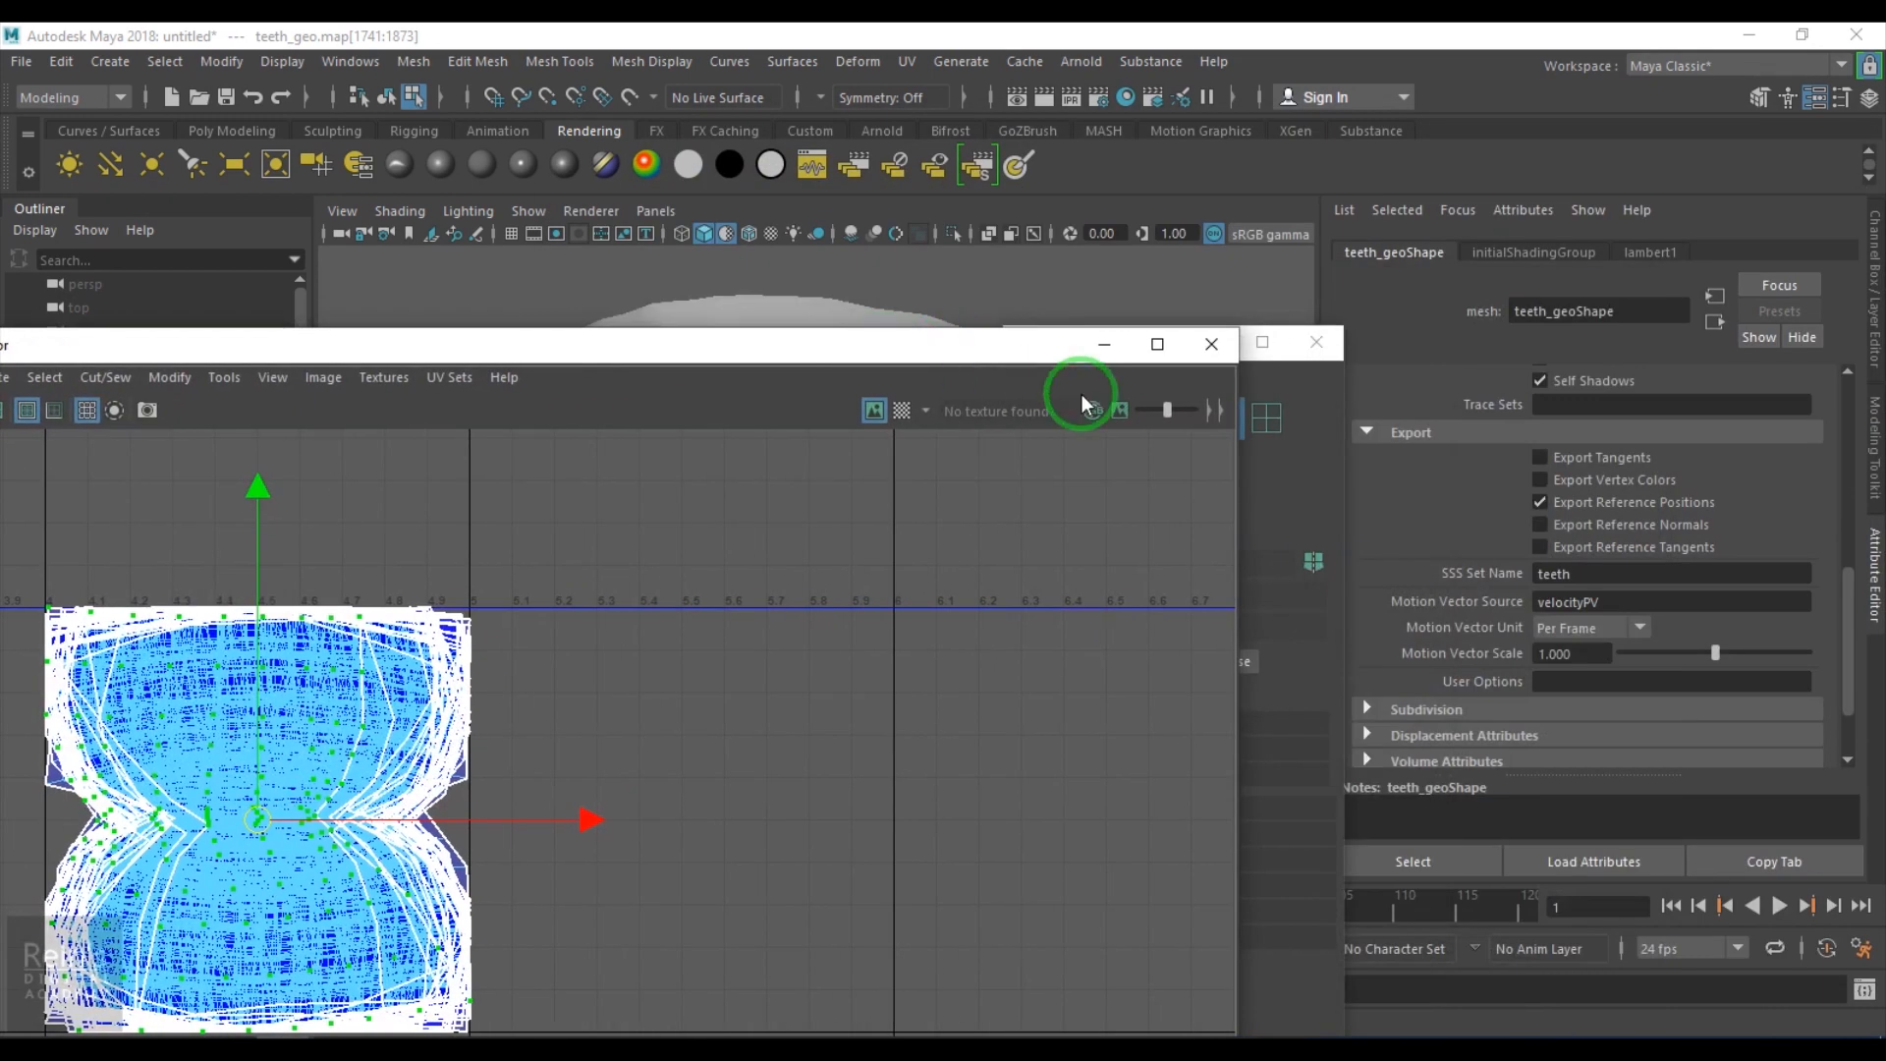
pyautogui.click(1188, 344)
pyautogui.click(1281, 344)
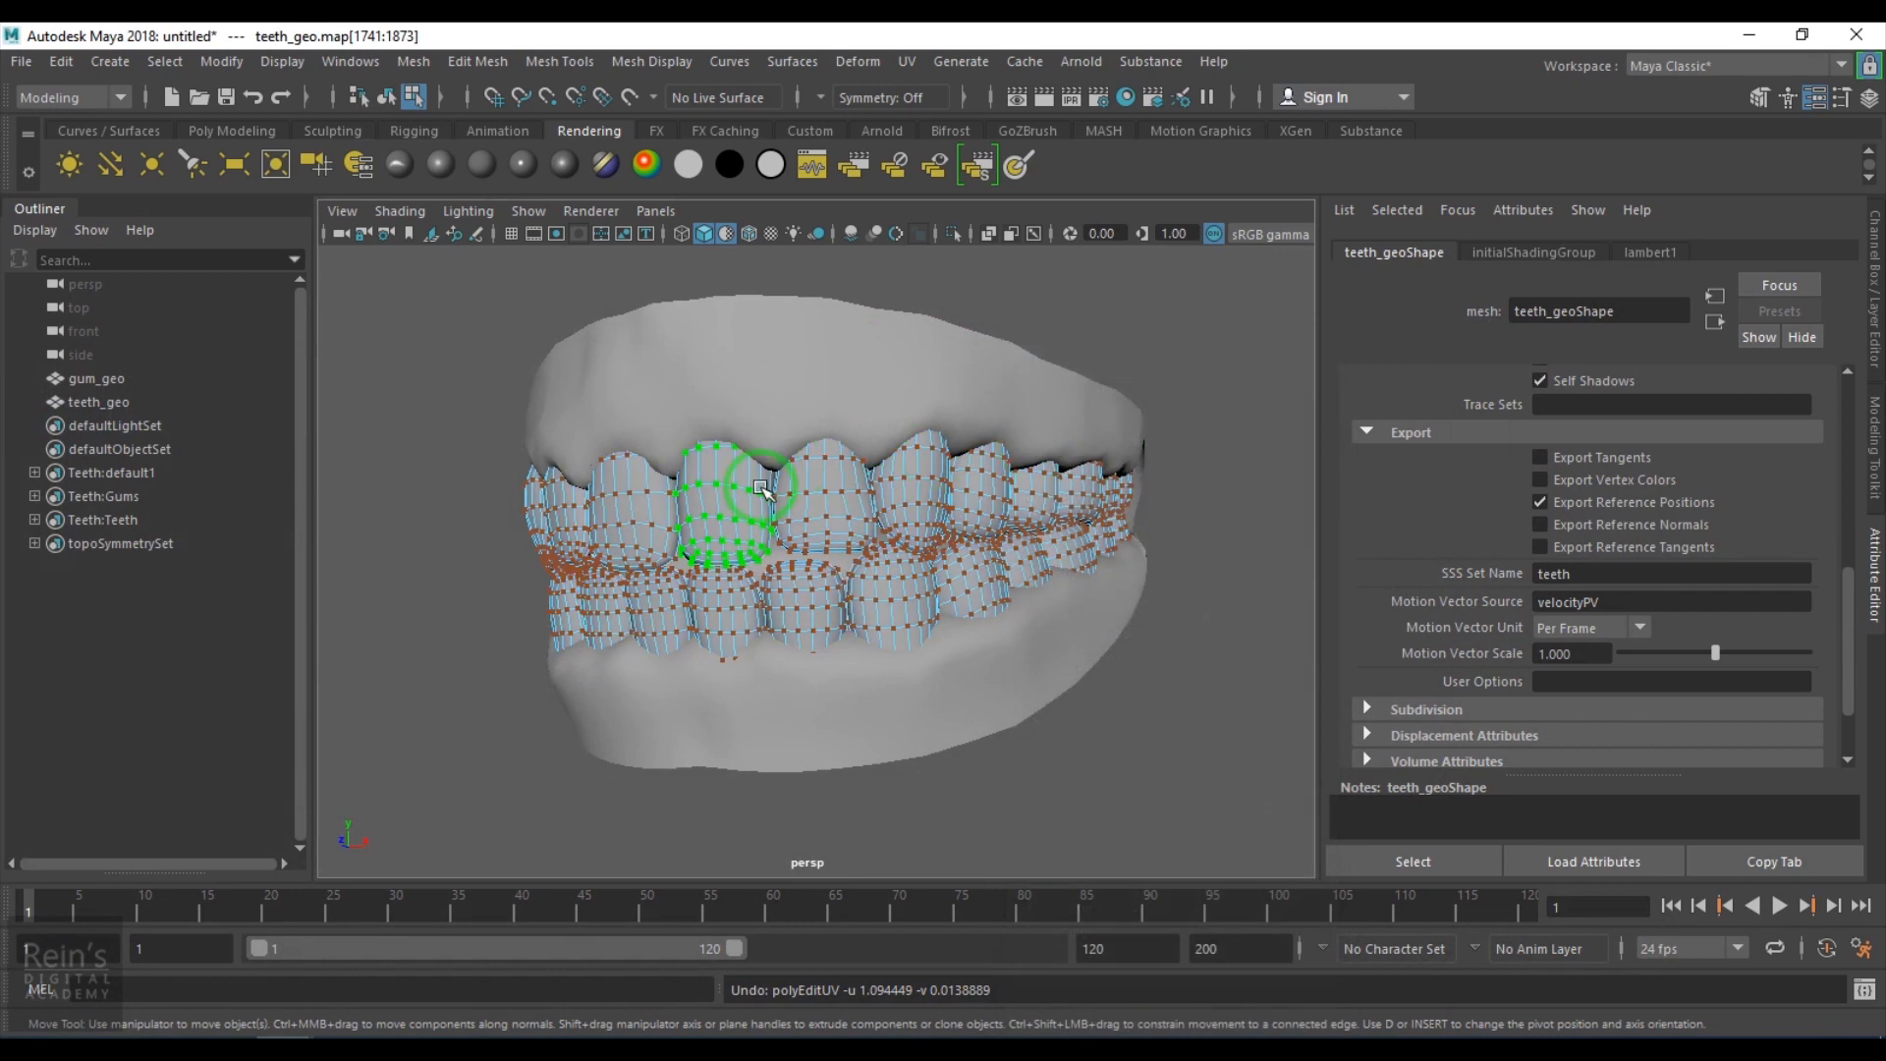
pyautogui.press('F8')
pyautogui.click(1177, 811)
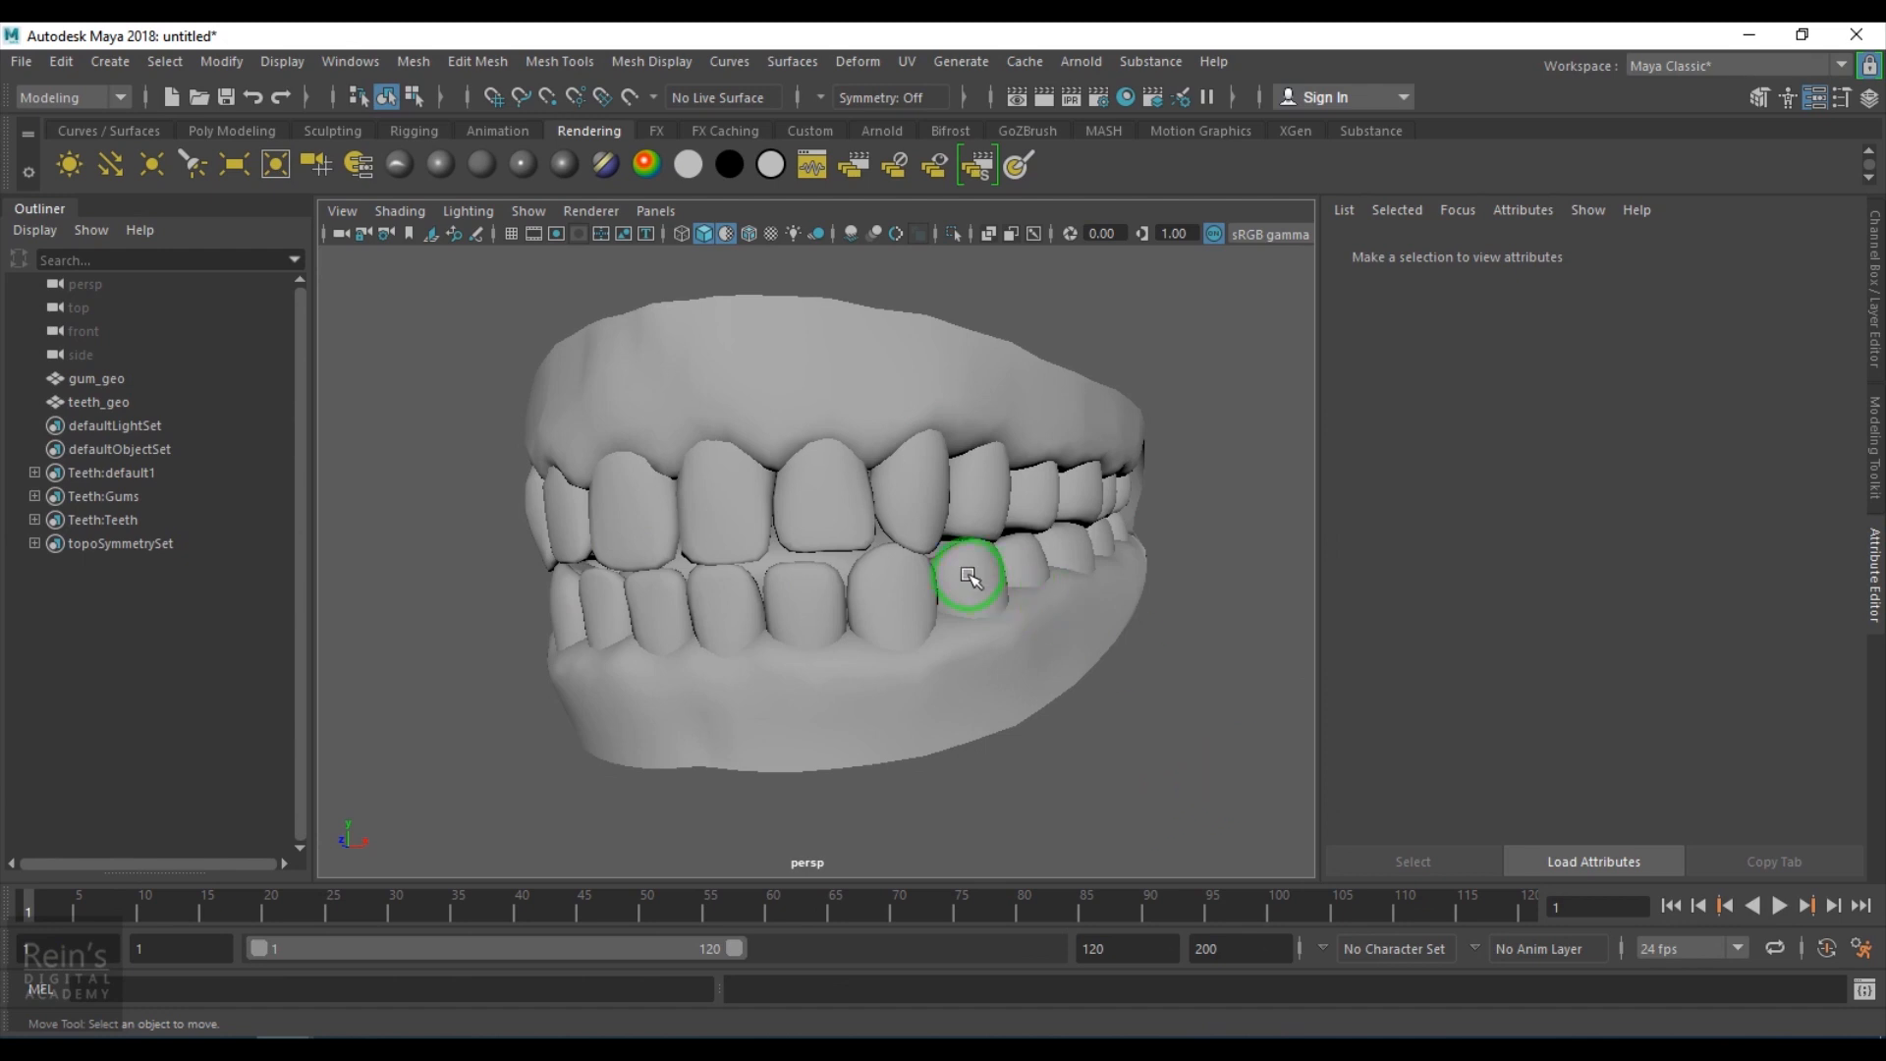
# Assign a new Arnold aiStandardSurface material to the teeth mesh and name it teeth_shader.
pyautogui.click(855, 513)
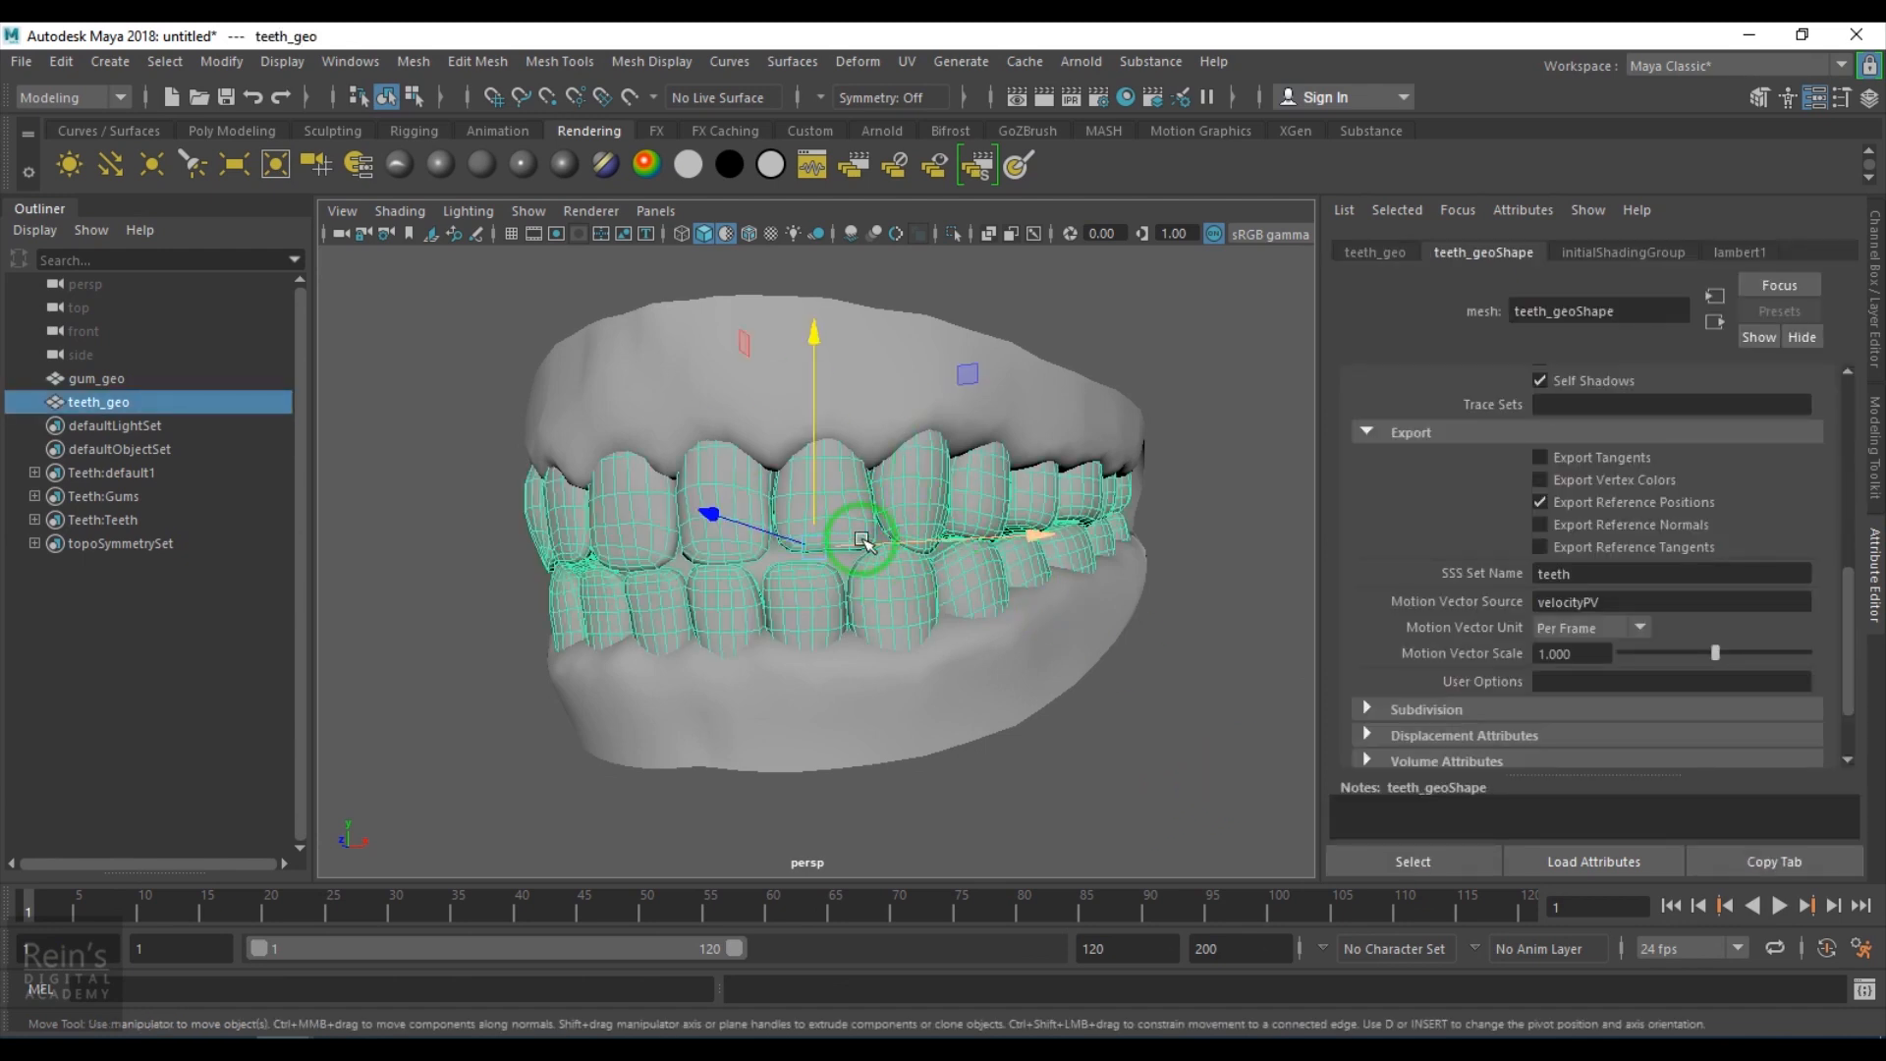
pyautogui.rightClick(862, 539)
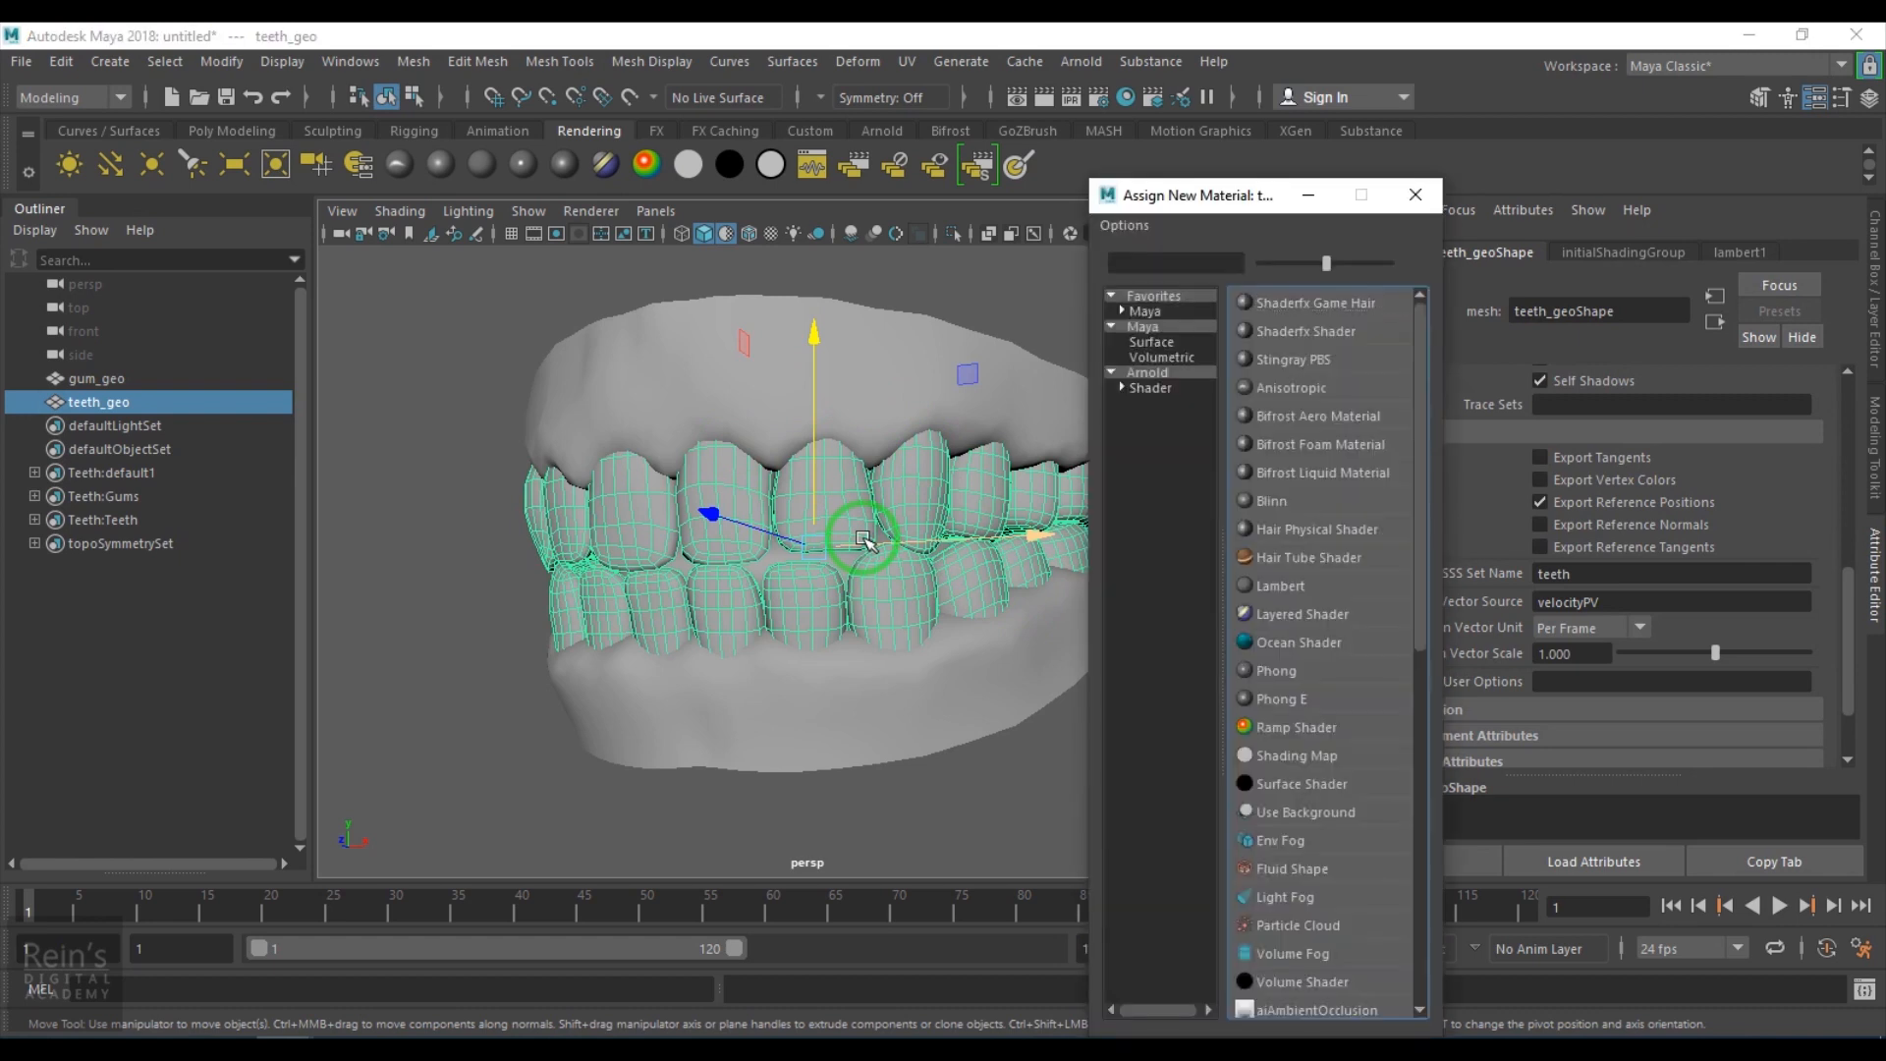
pyautogui.click(1165, 391)
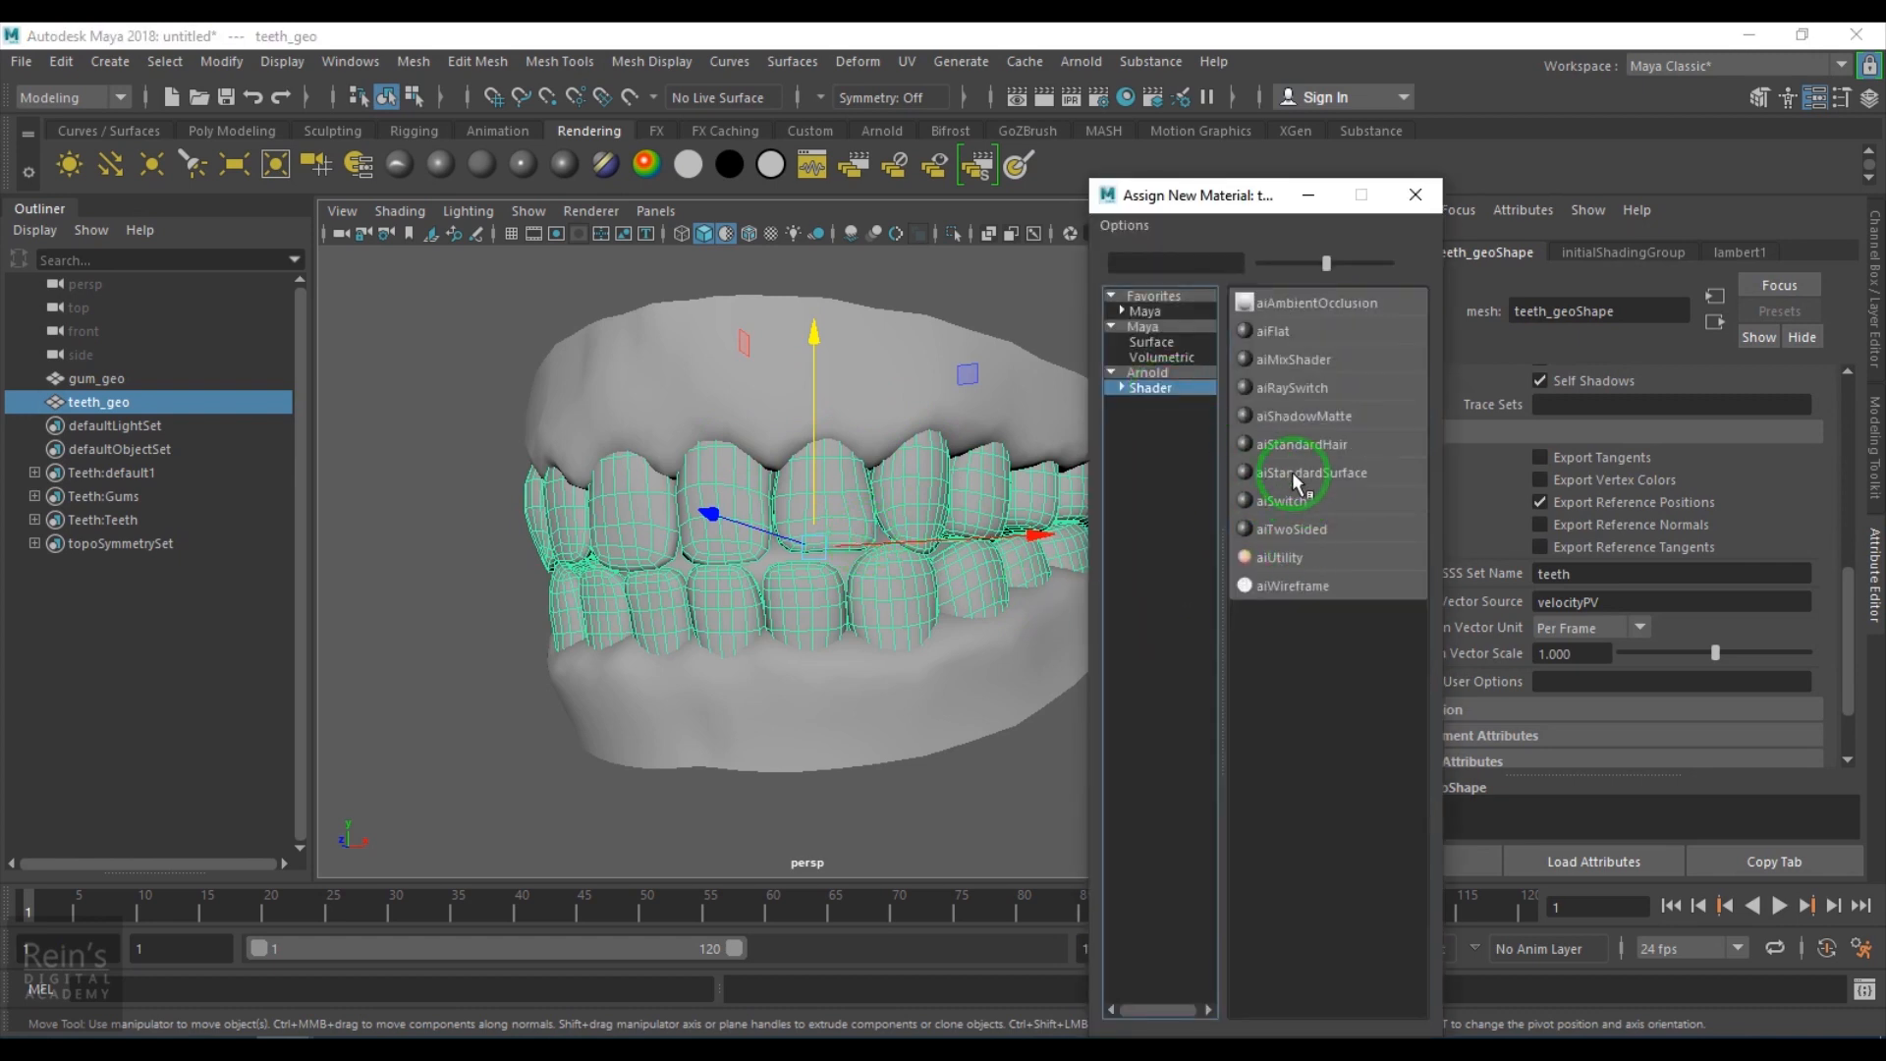
pyautogui.click(1292, 472)
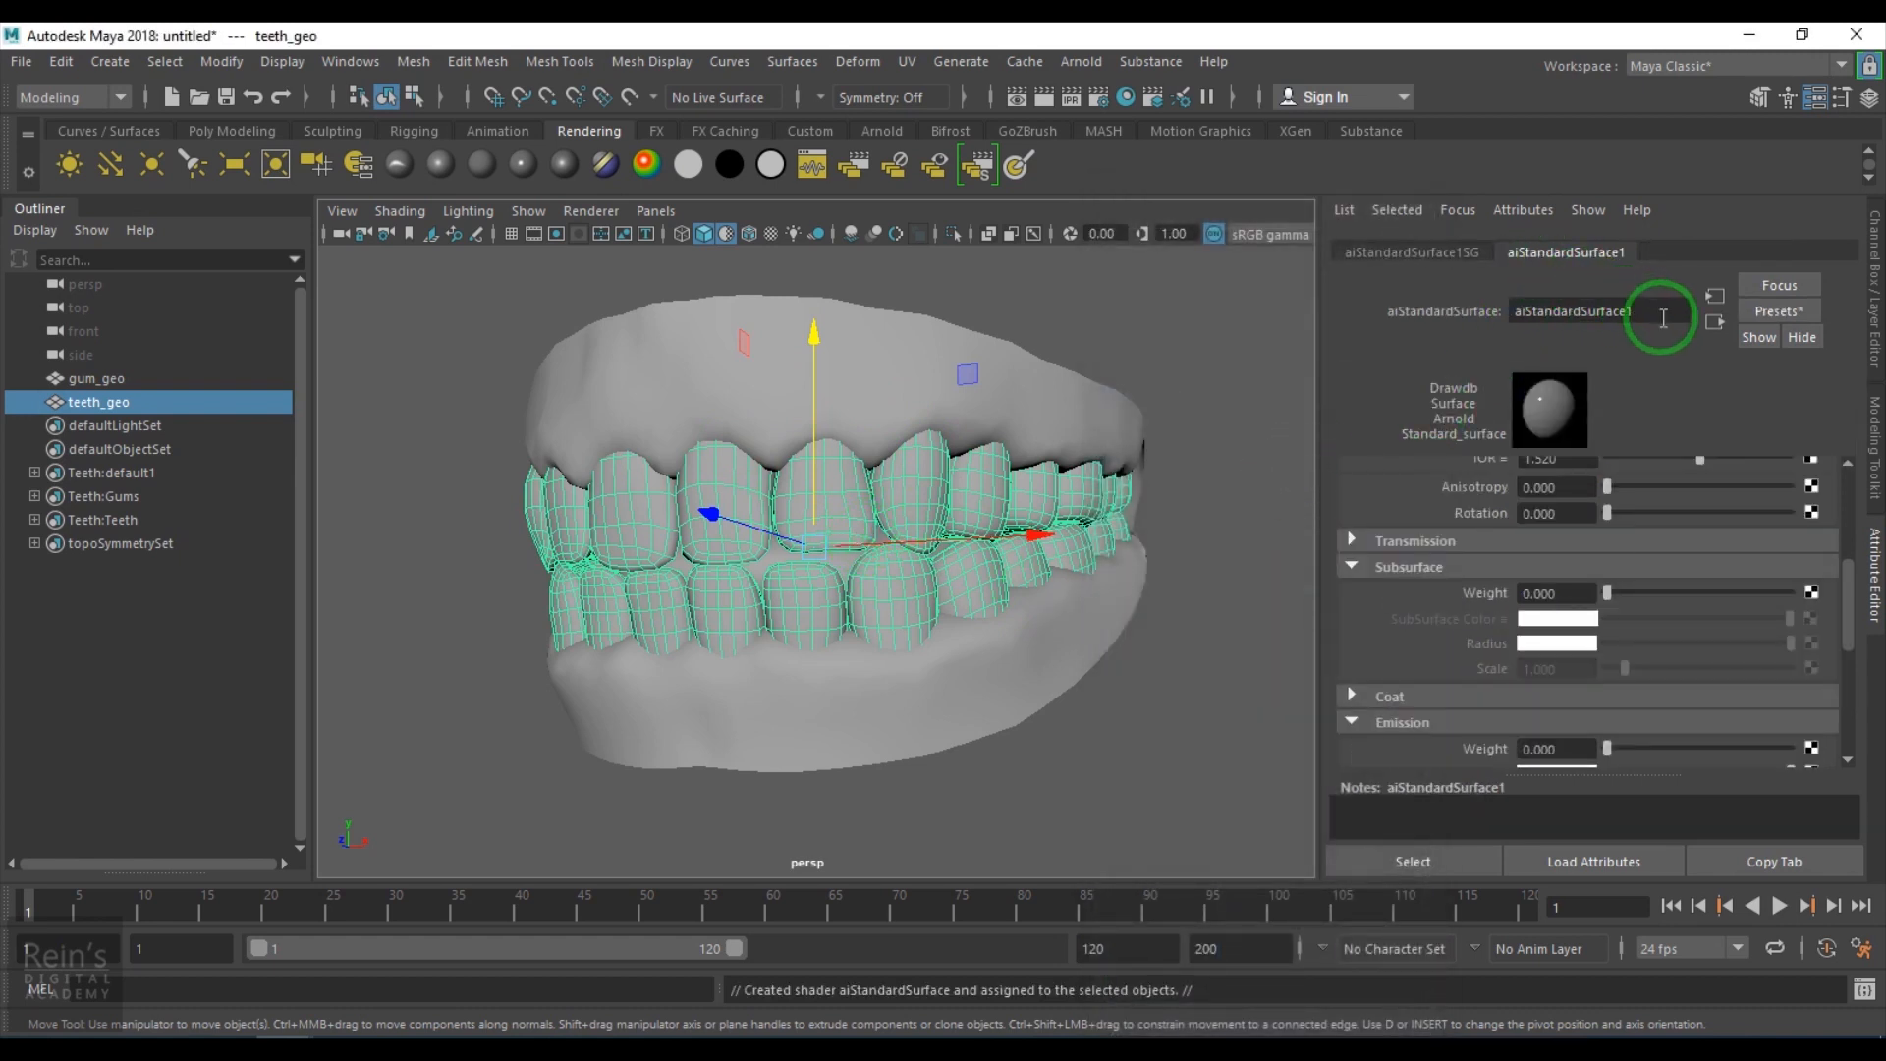
pyautogui.click(1663, 312)
pyautogui.write('teeth')
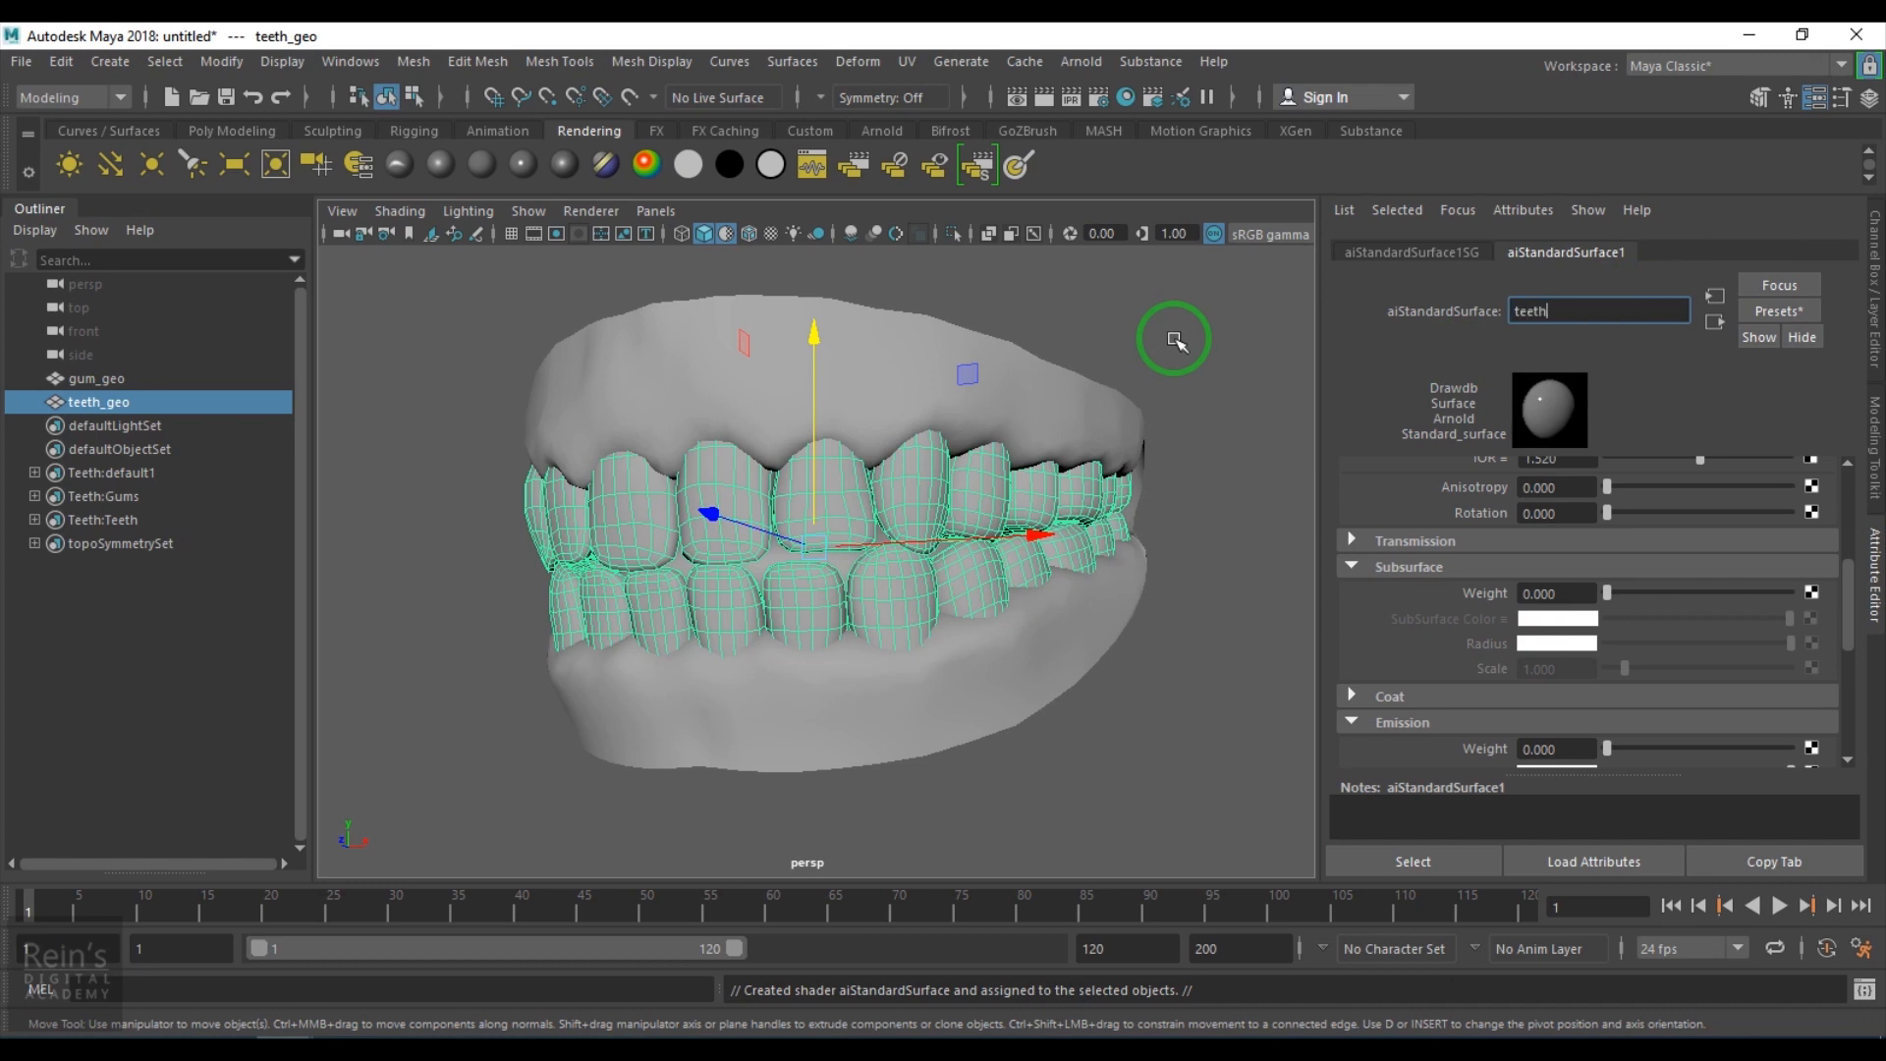
pyautogui.write(' shader')
pyautogui.press('Return')
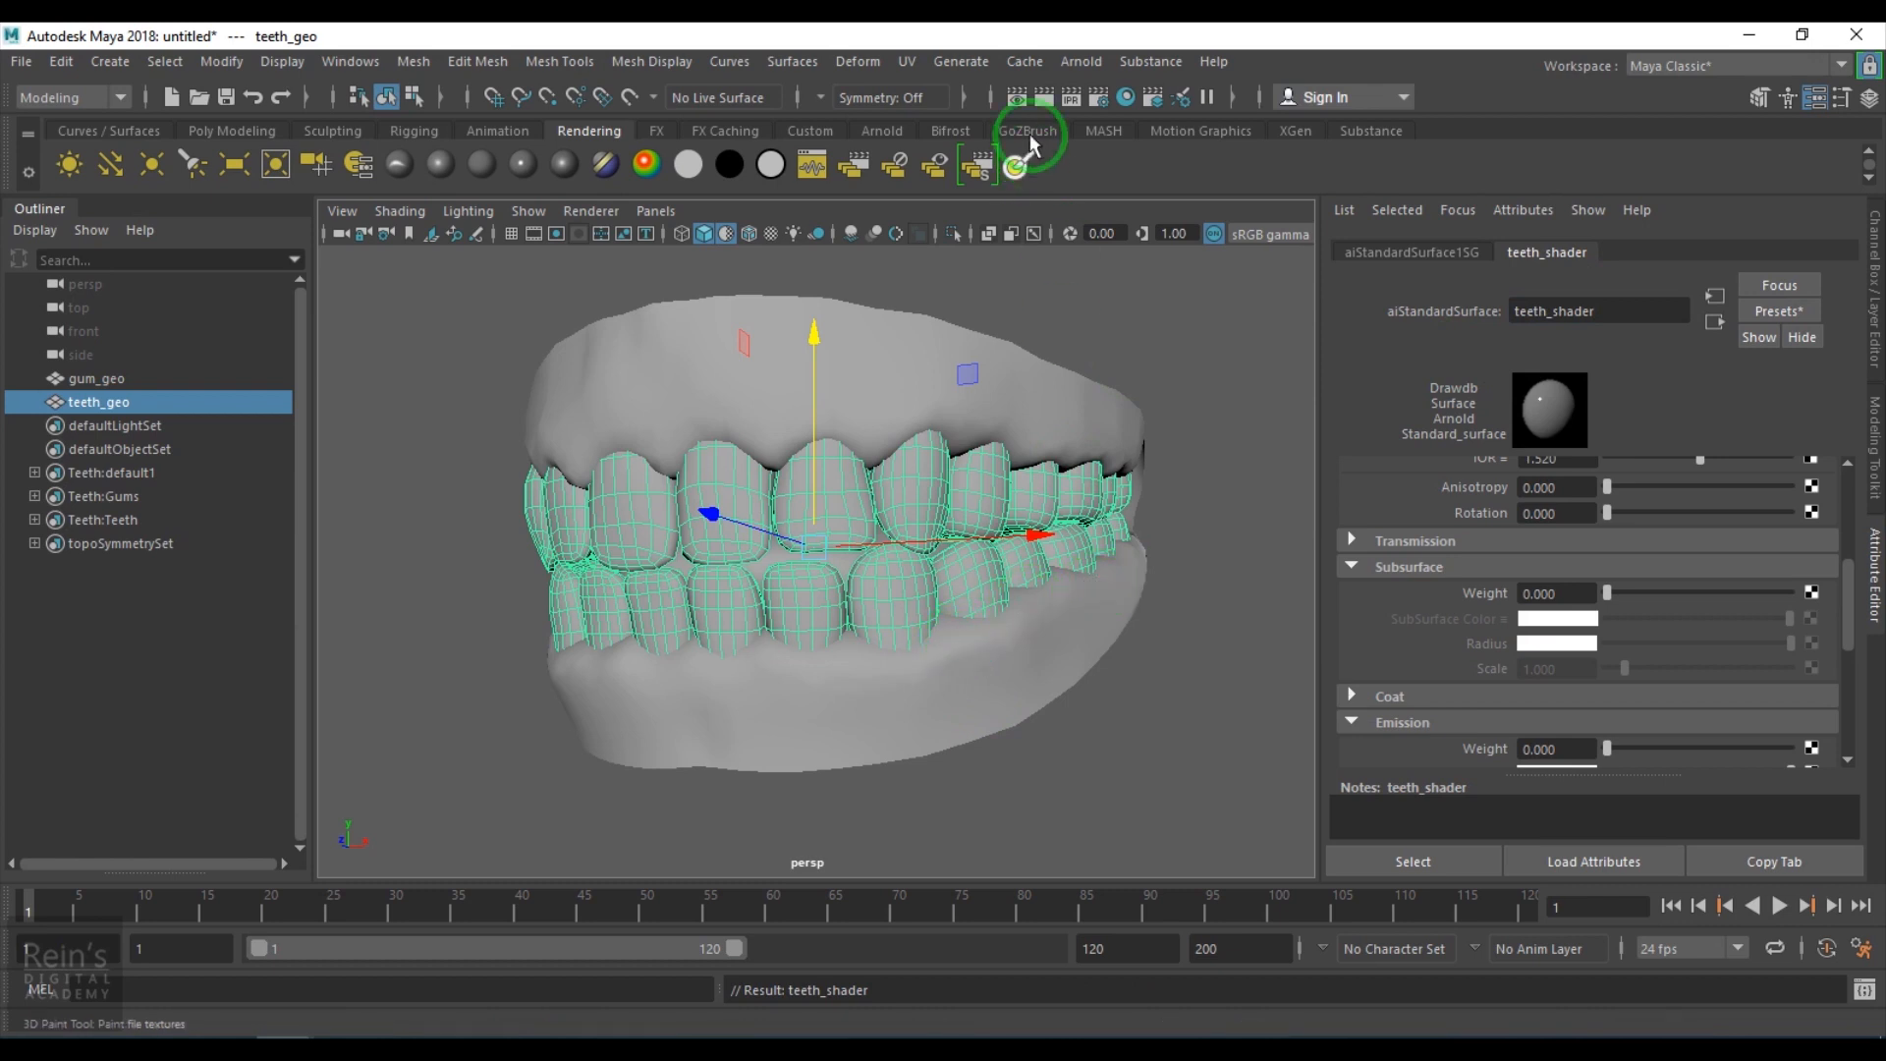
# Add an Arnold Physical Sky light to the scene.
pyautogui.click(1080, 61)
pyautogui.moveTo(1229, 187)
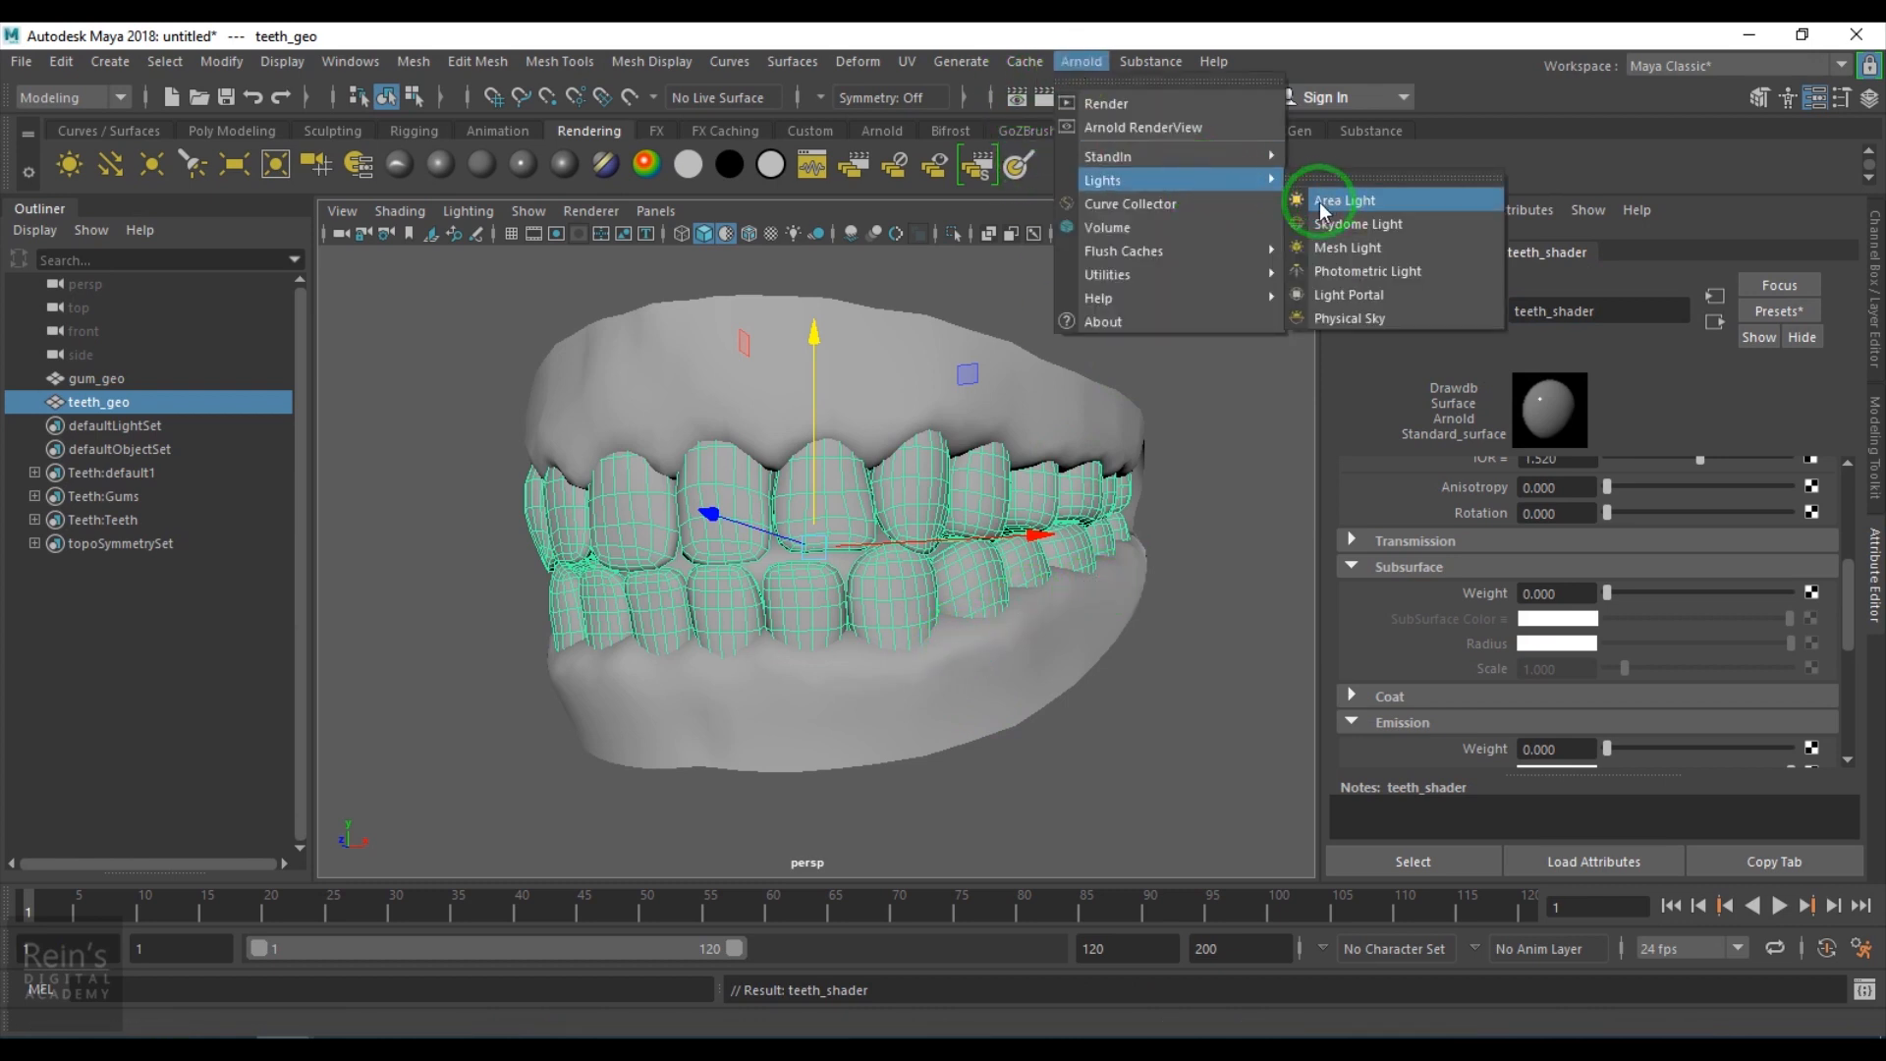
pyautogui.click(1373, 318)
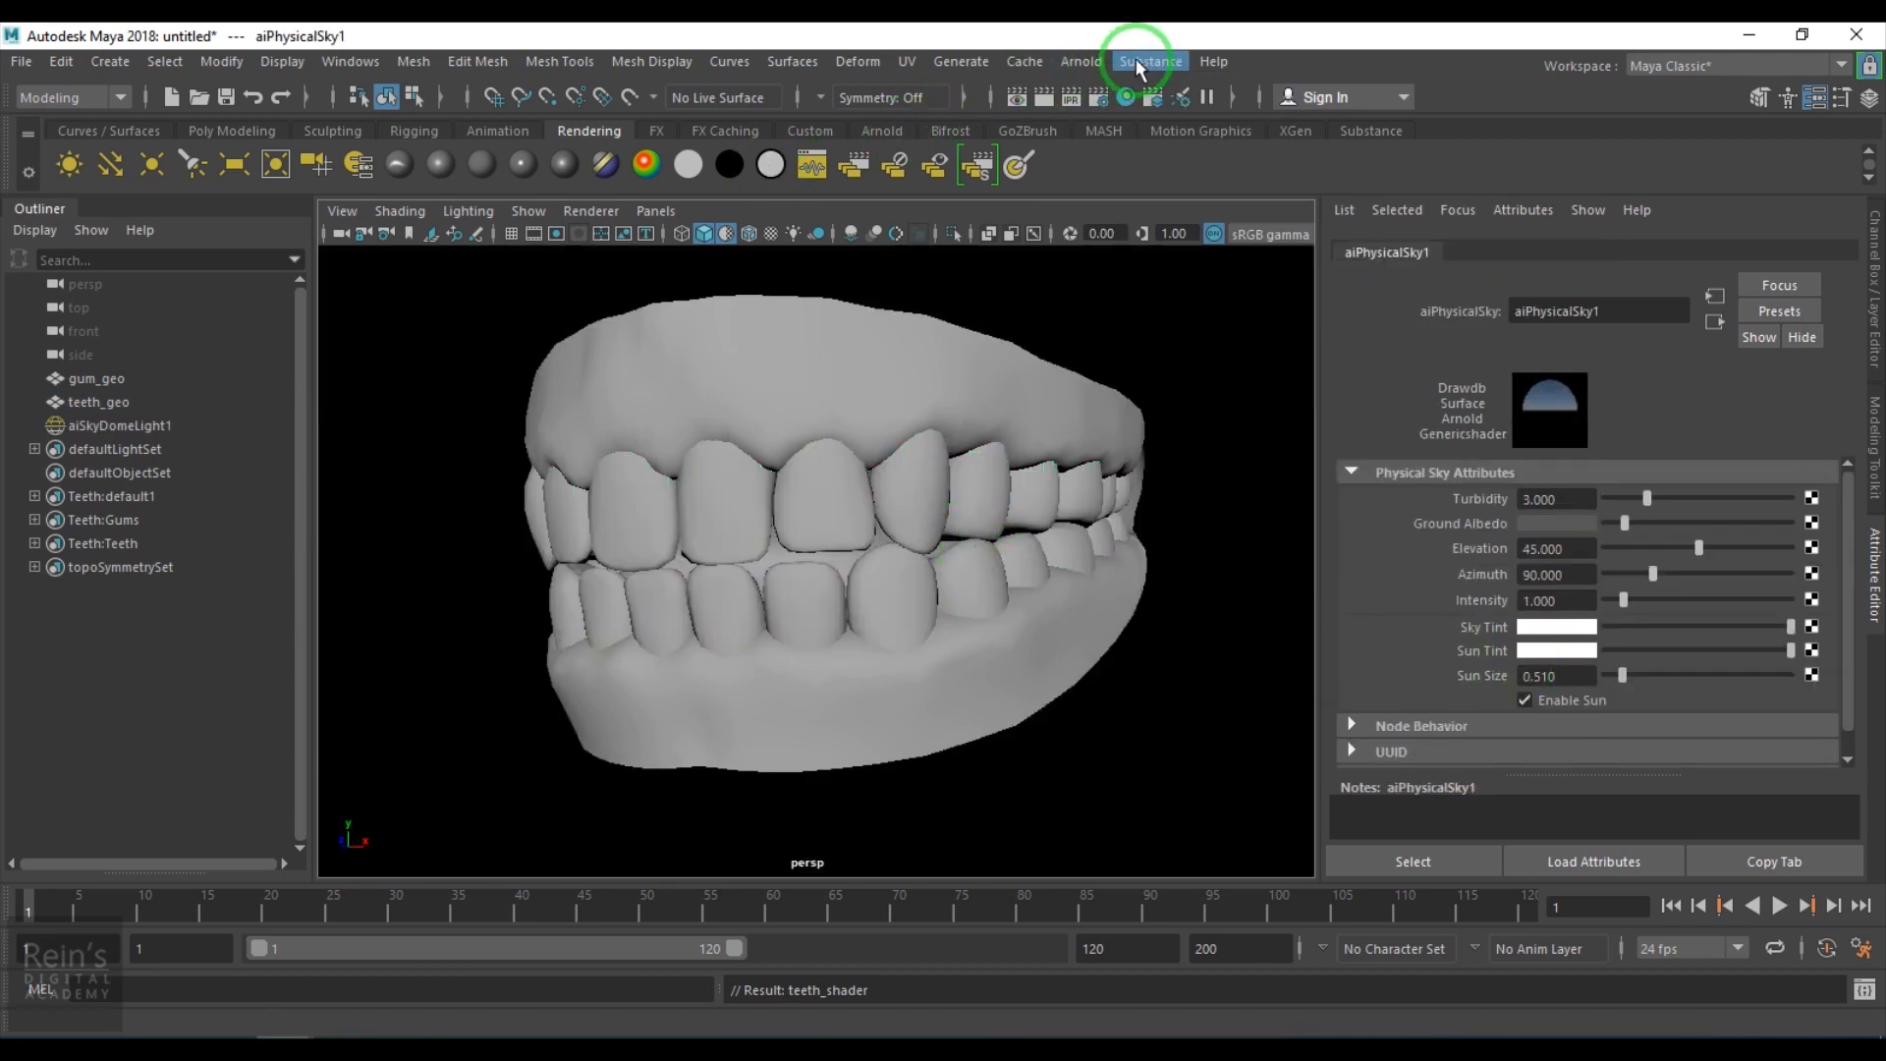
# Start a live render of the perspective view in the Arnold RenderView and uncover the attribute settings.
pyautogui.click(1081, 60)
pyautogui.click(1141, 128)
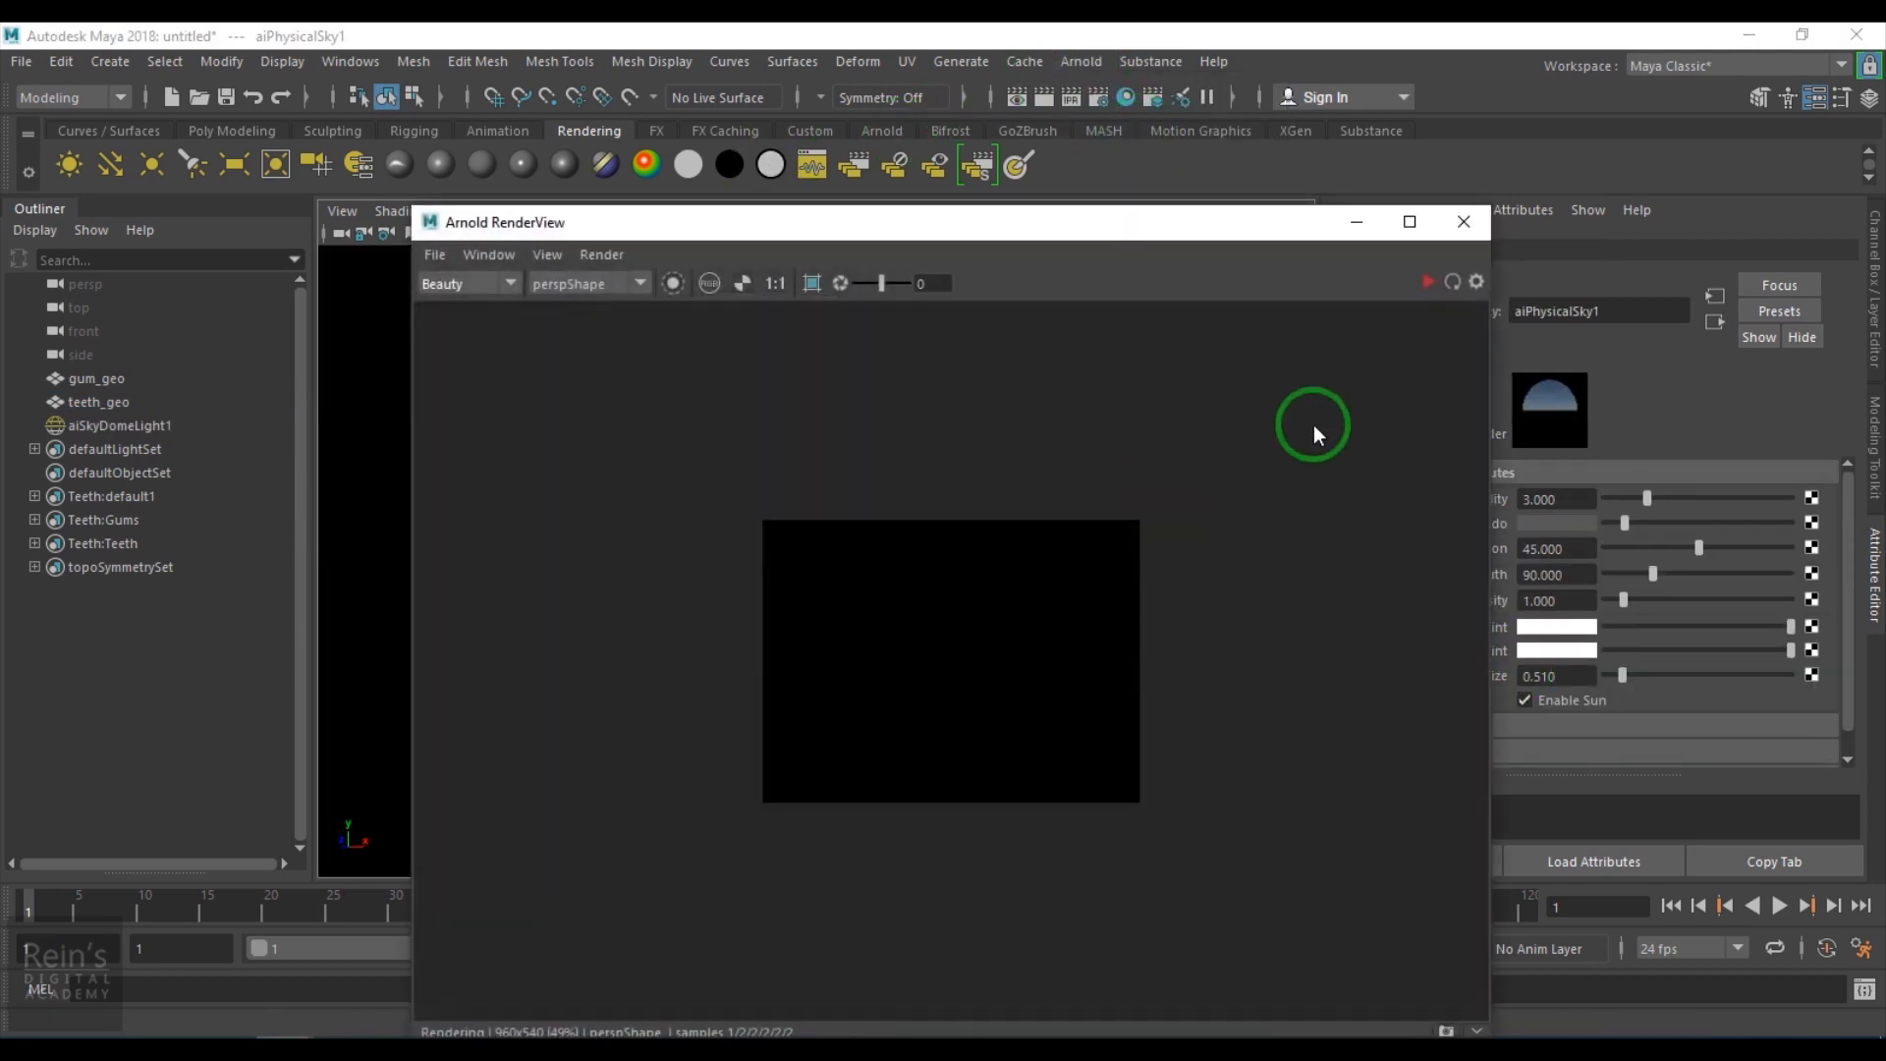
pyautogui.click(1428, 283)
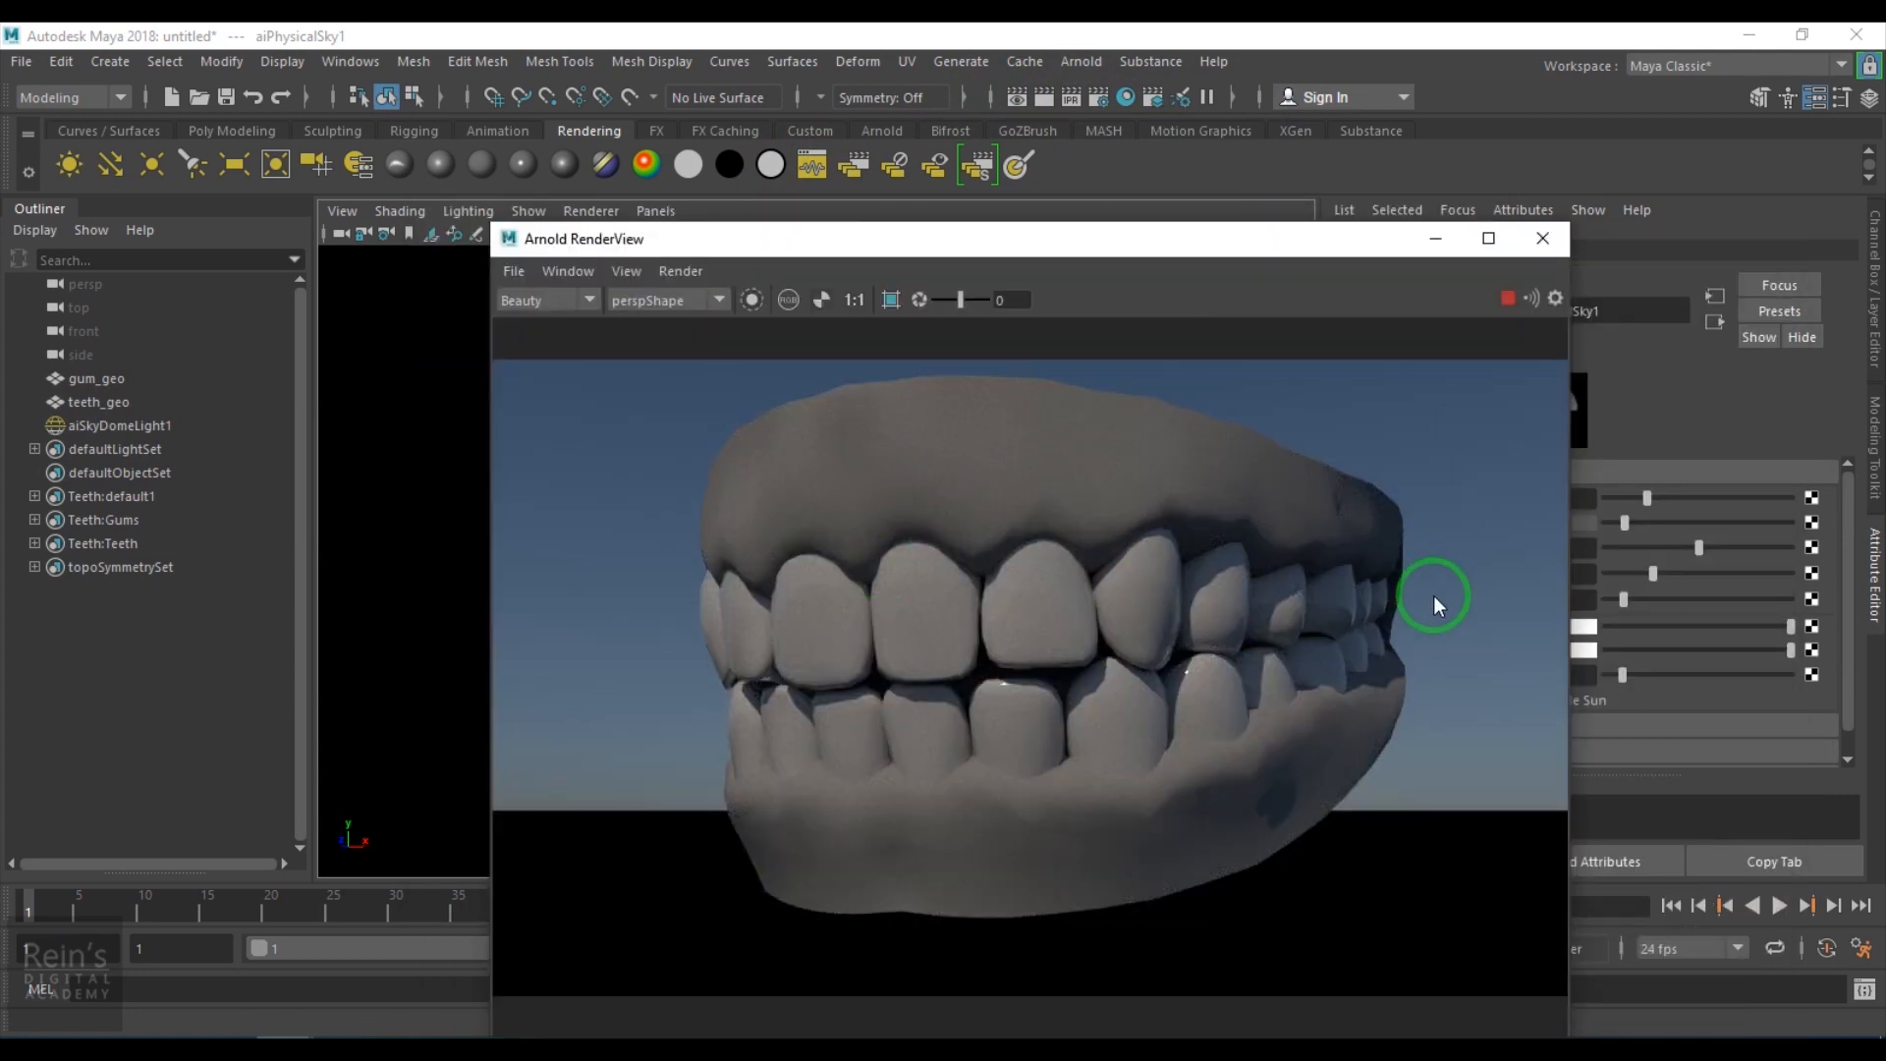
pyautogui.moveTo(1220, 242); pyautogui.dragTo(844, 224)
# Set the Subsurface Weight of teeth_shader to 1.000.
pyautogui.click(737, 492)
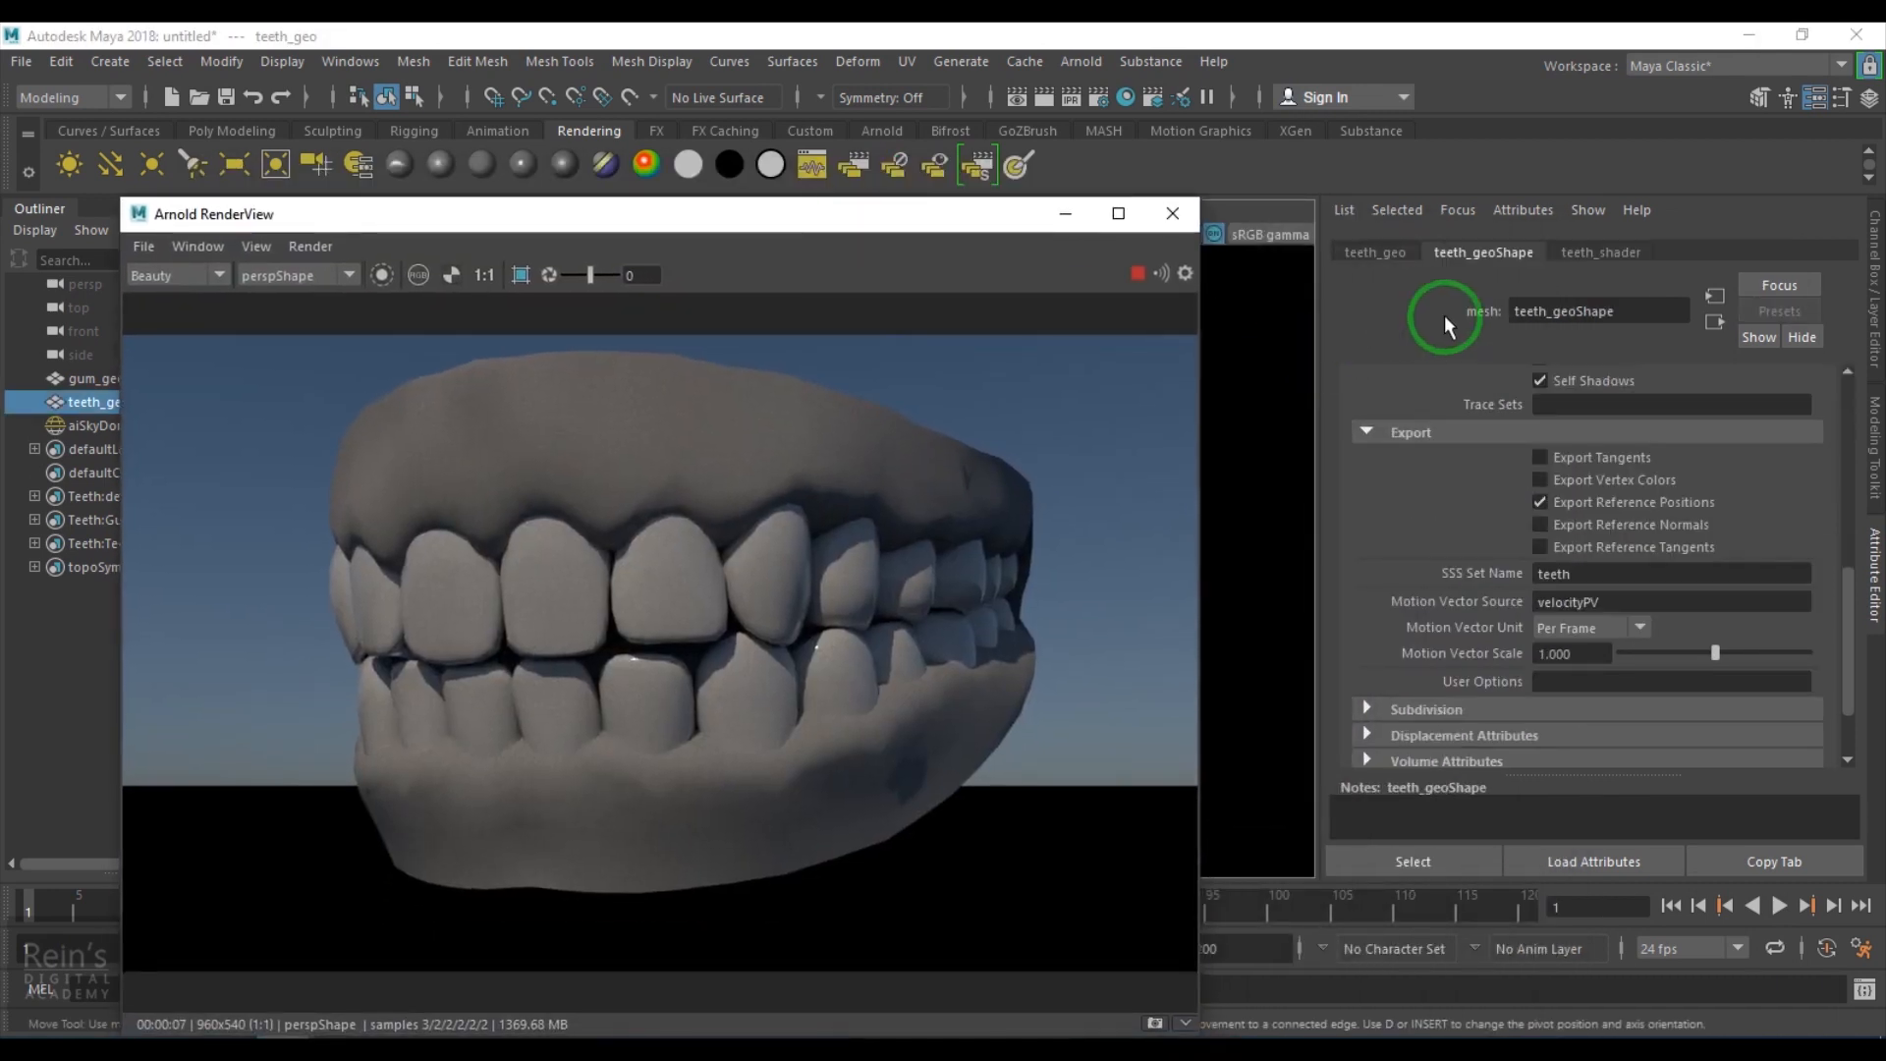
pyautogui.click(1601, 253)
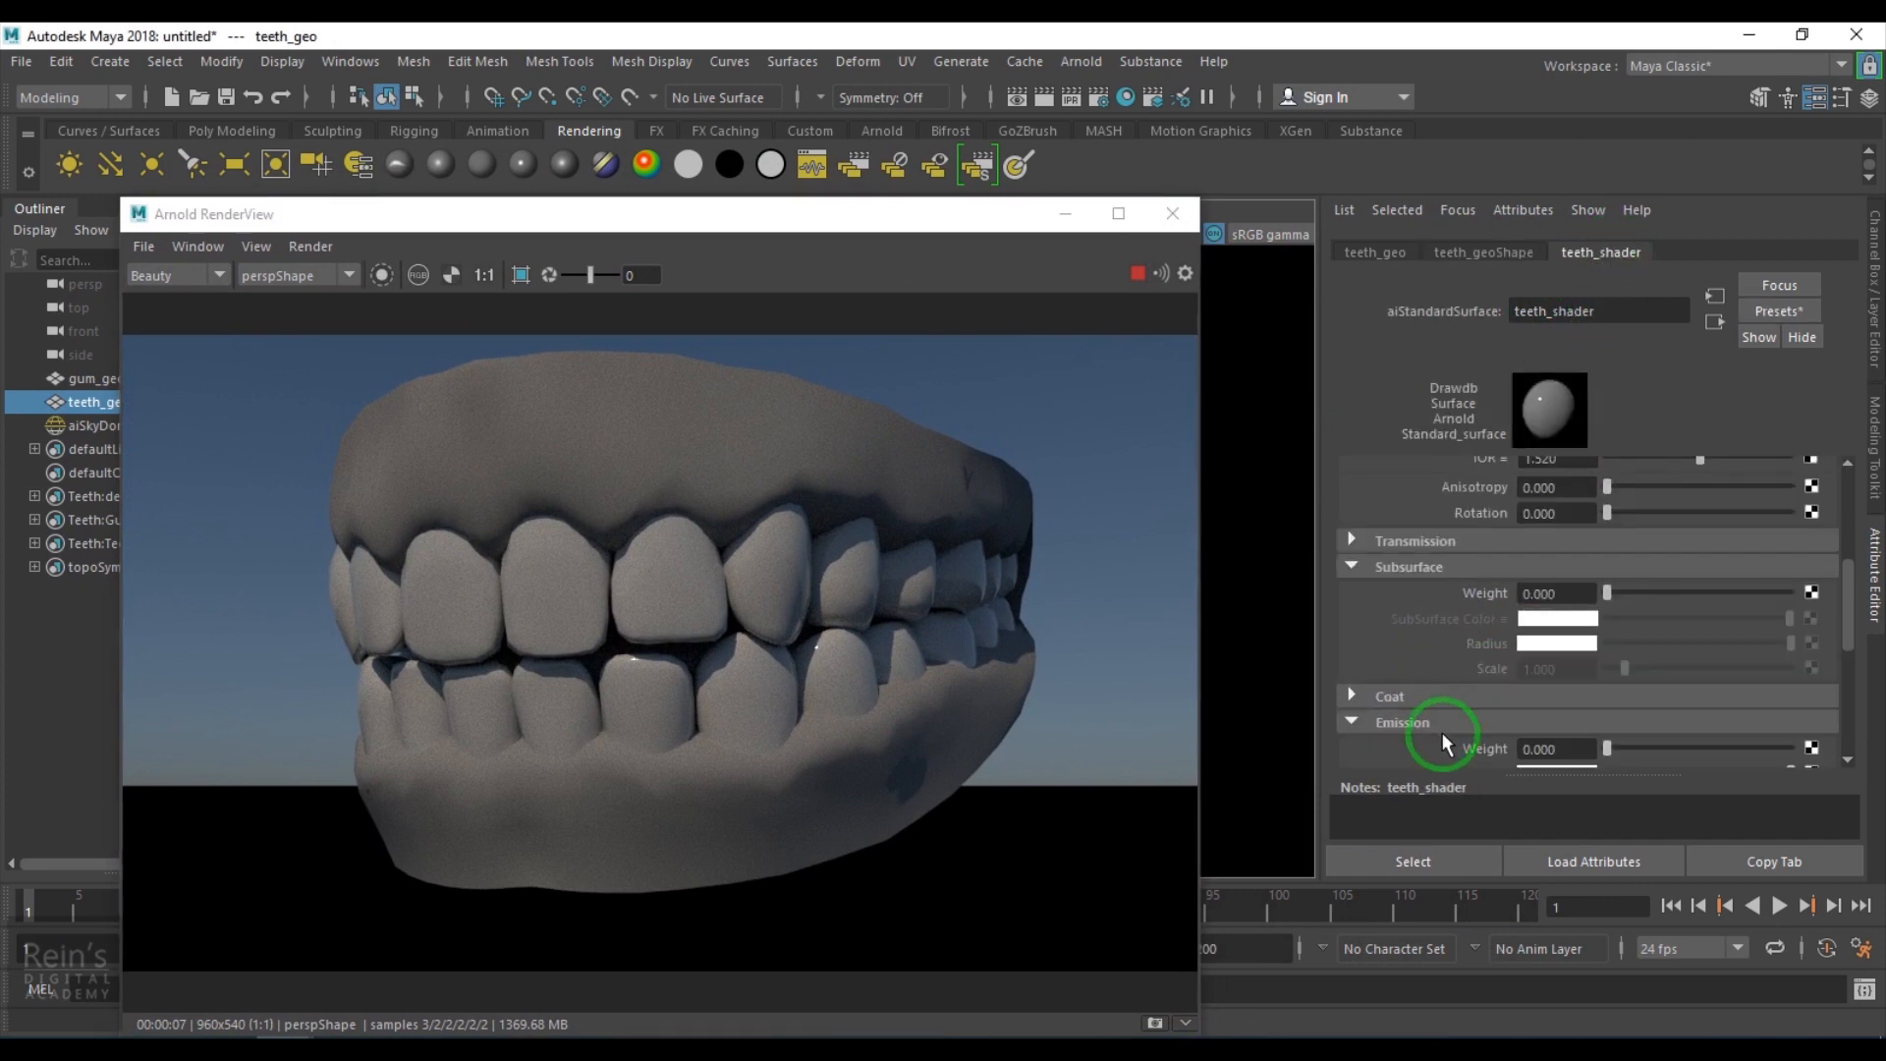
pyautogui.moveTo(1616, 592); pyautogui.dragTo(1794, 593)
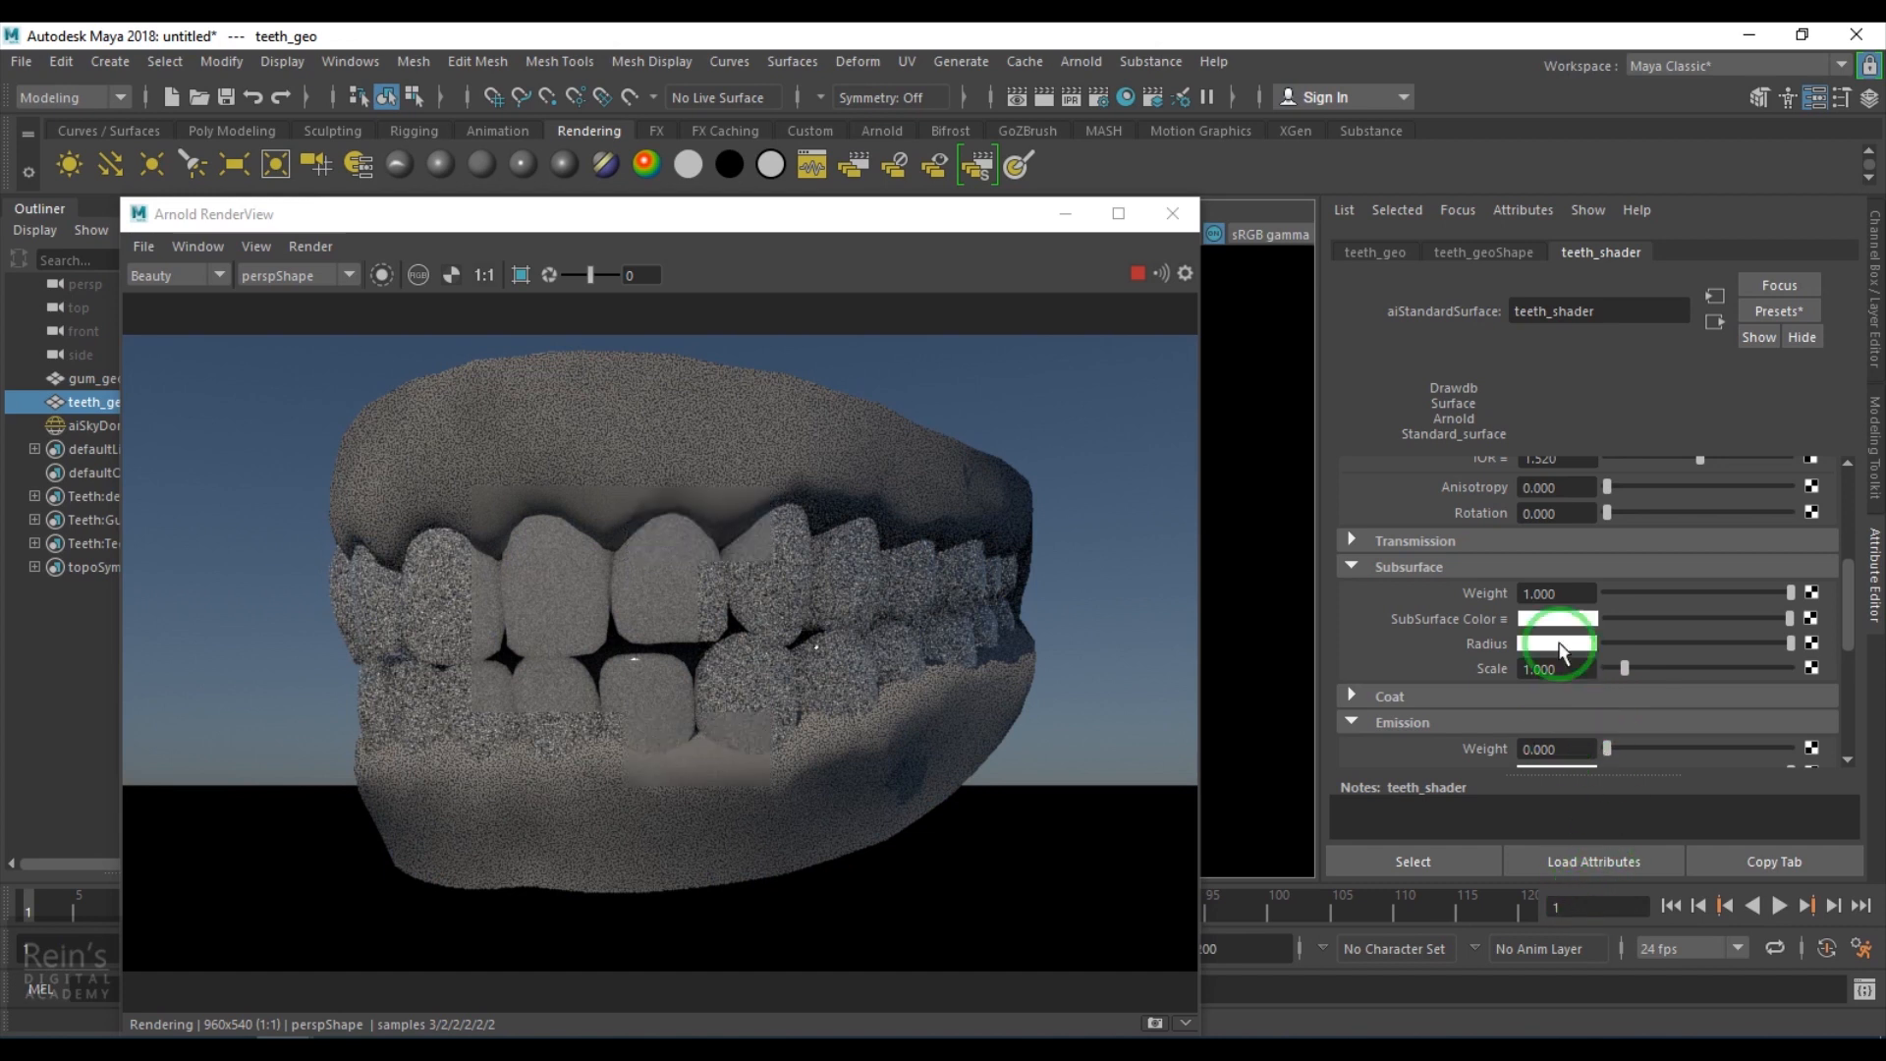
# Clear the SSS Set Name of the teeth mesh shape and stop the live render.
pyautogui.click(1512, 253)
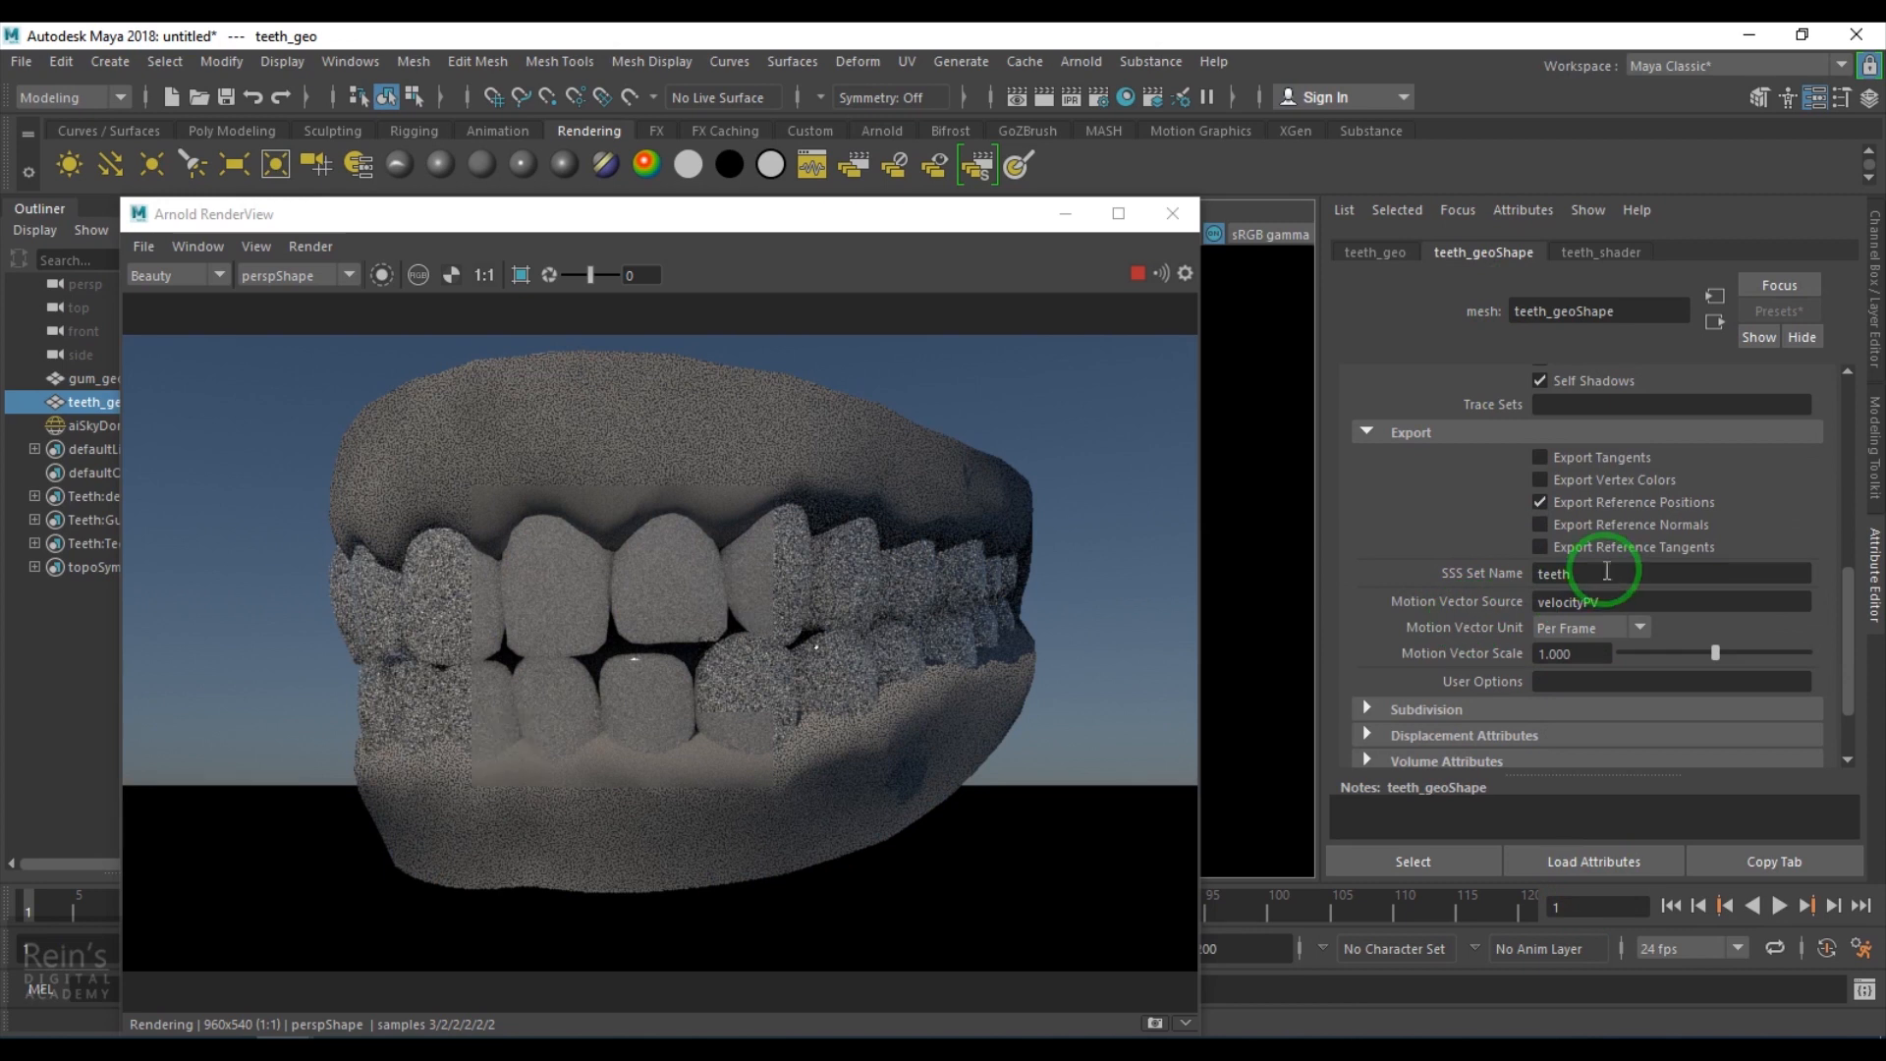
pyautogui.doubleClick(1542, 573)
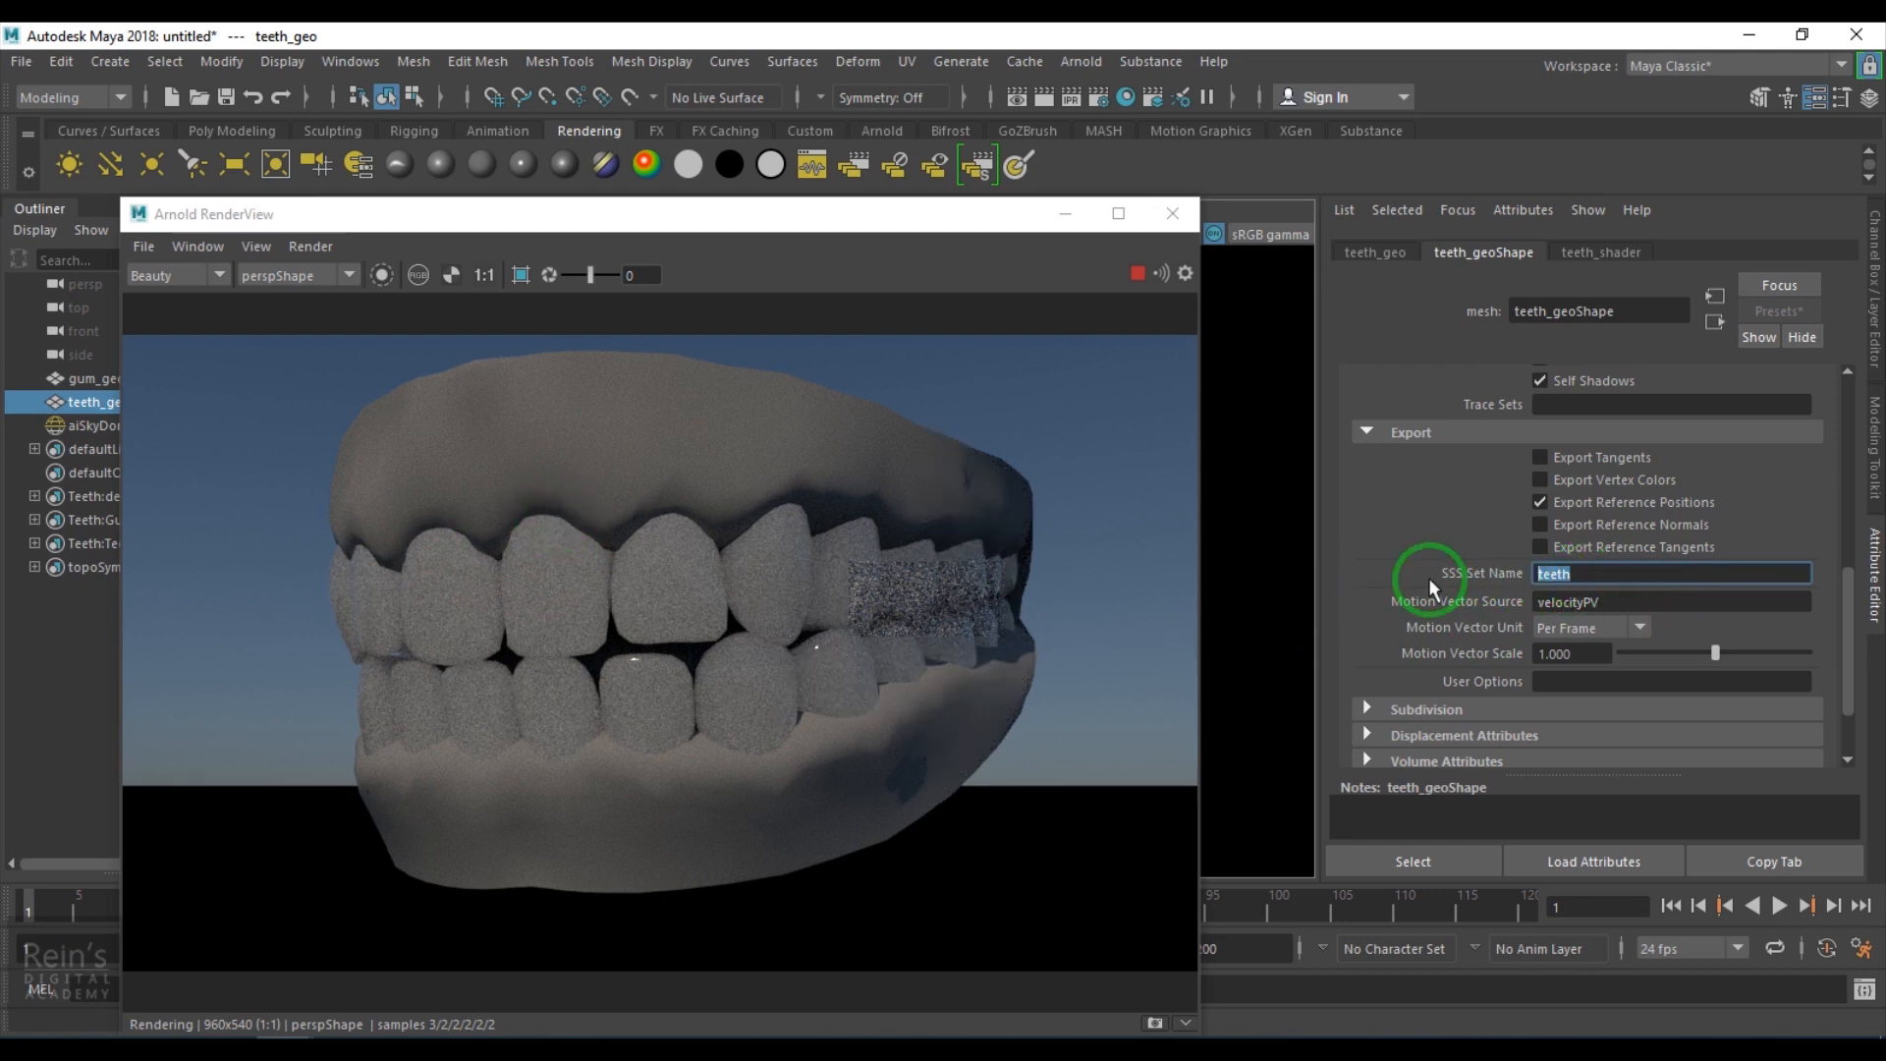
pyautogui.press('BackSpace')
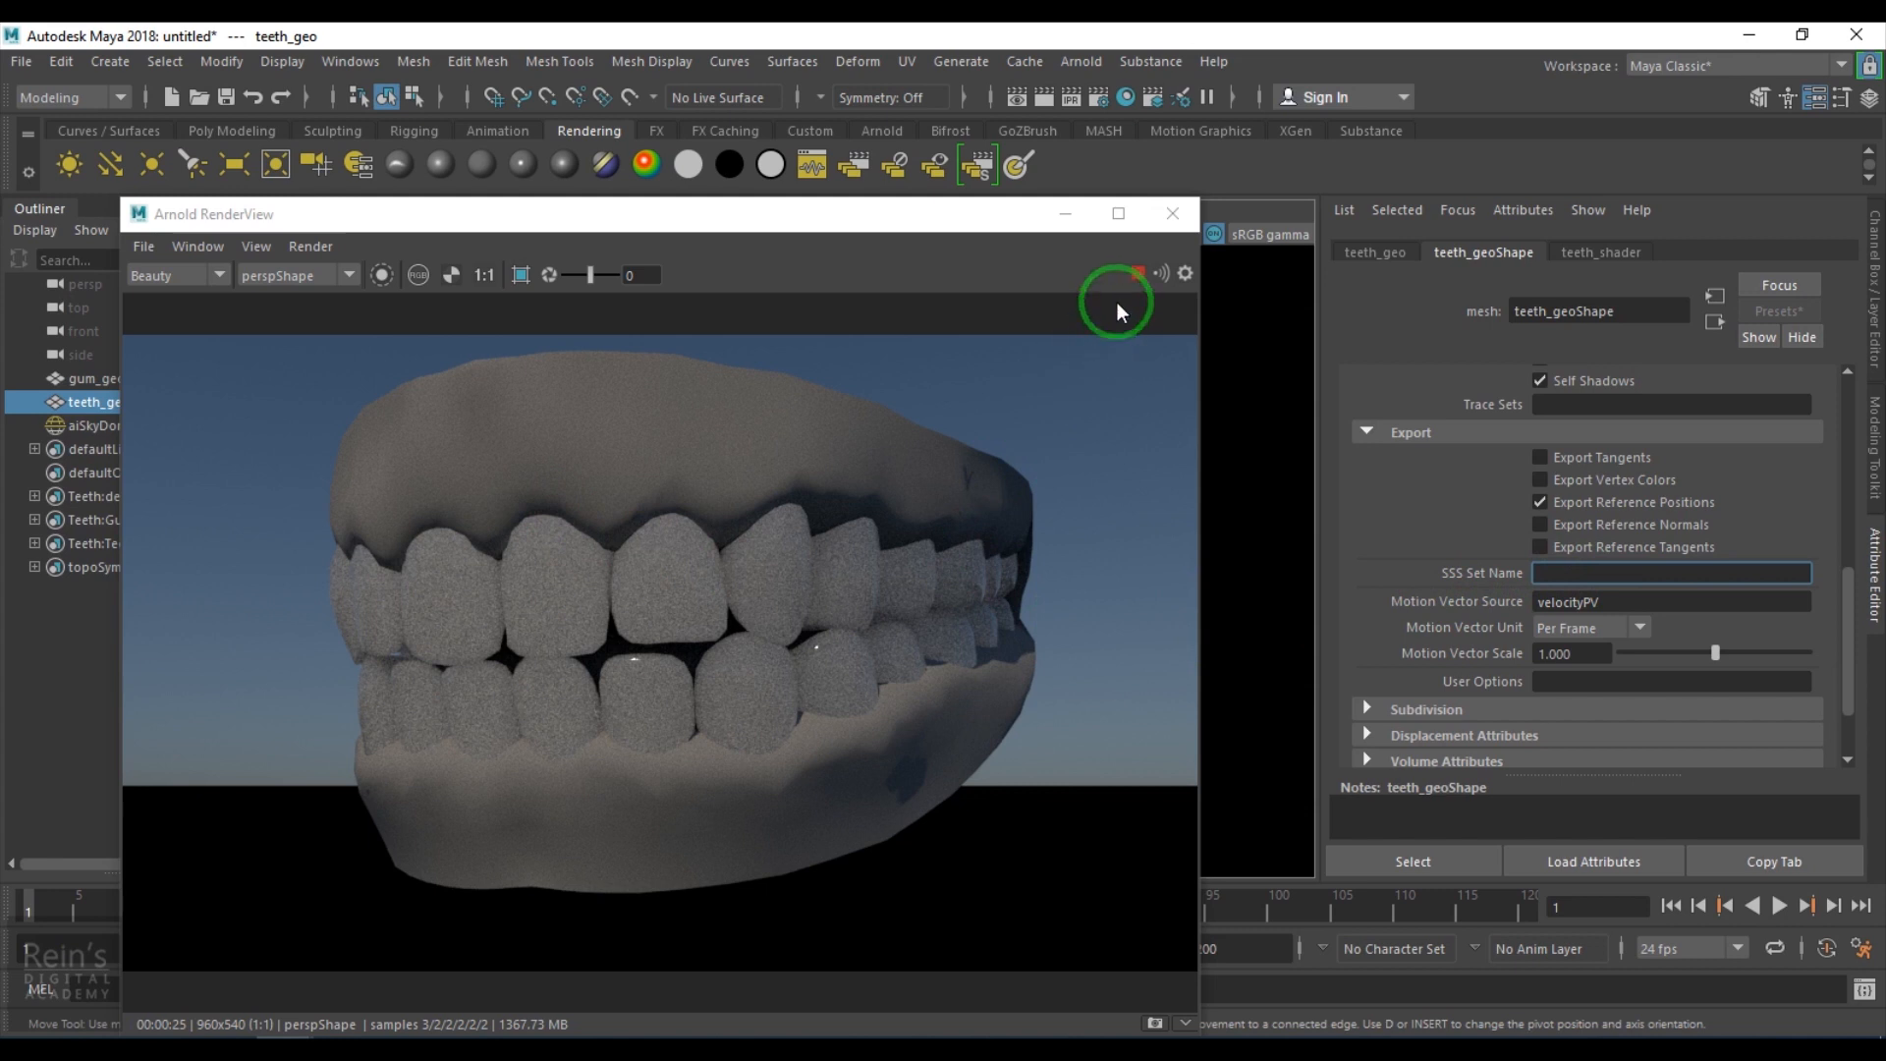
pyautogui.click(1137, 274)
pyautogui.moveTo(927, 234); pyautogui.dragTo(846, 716)
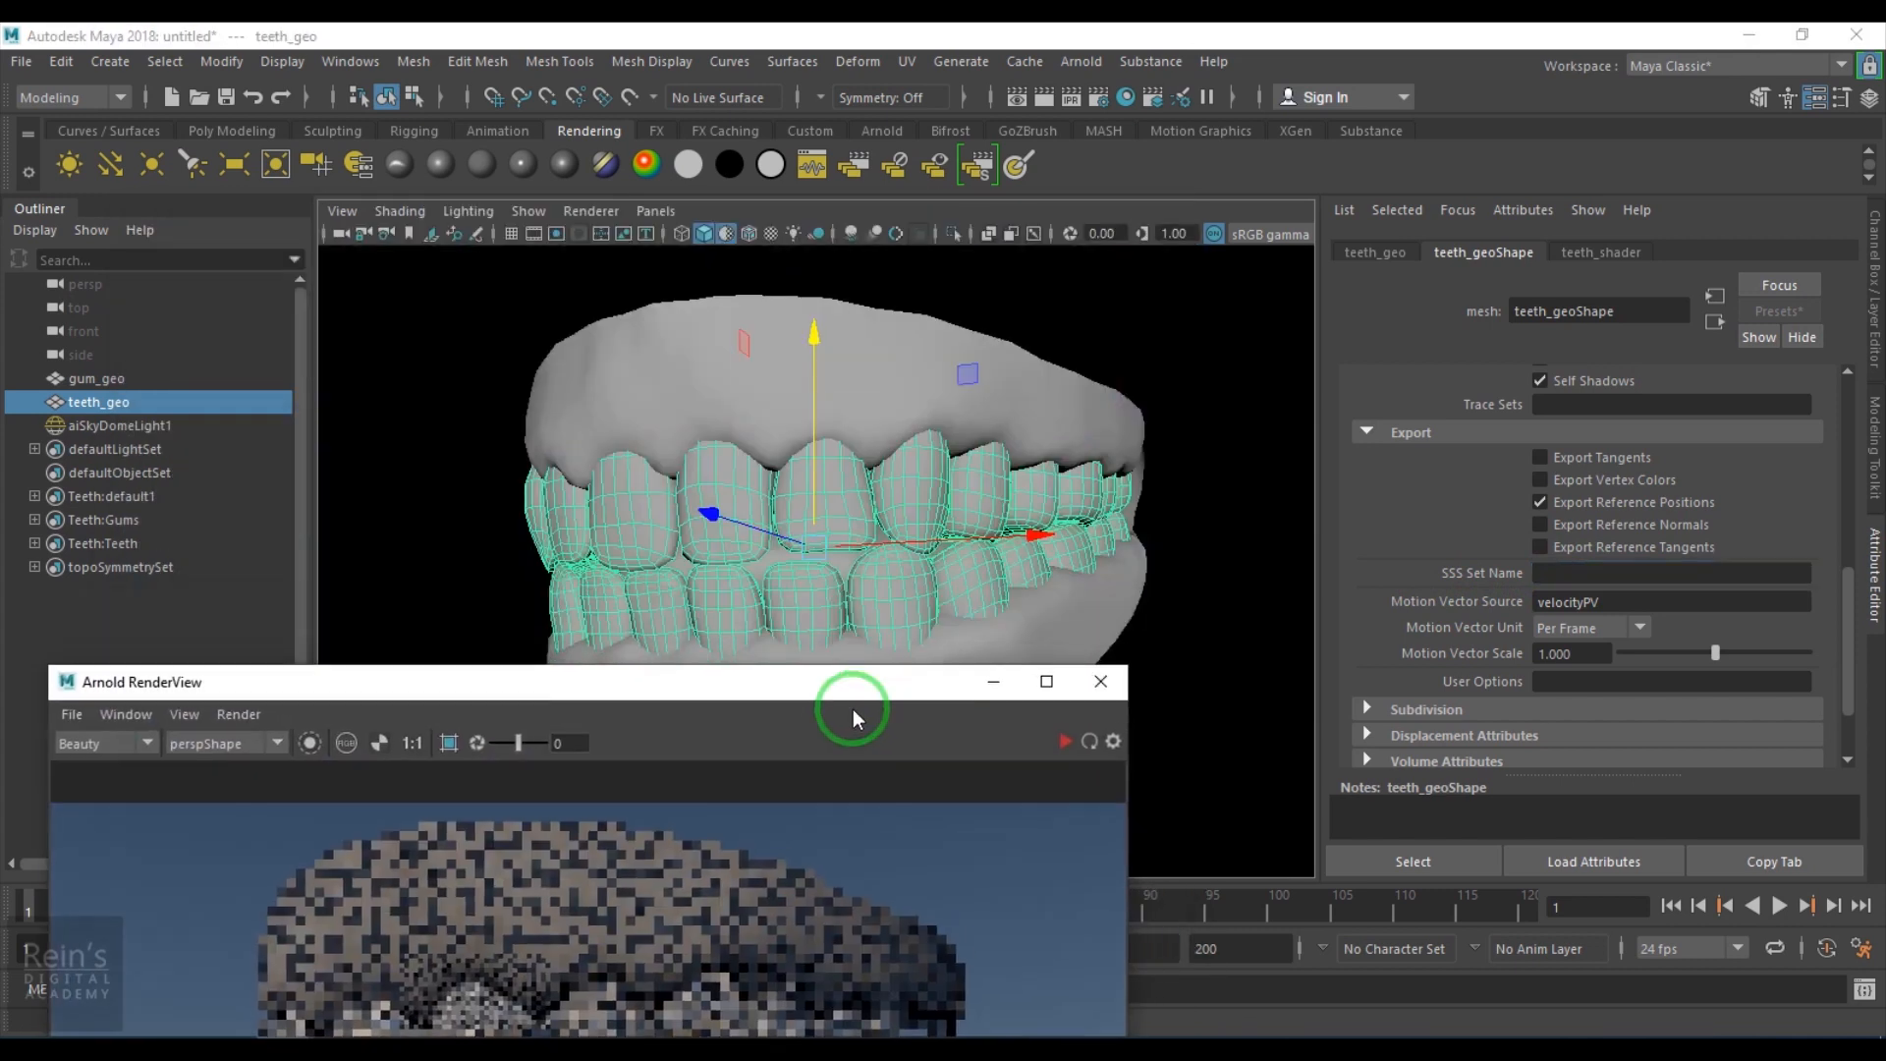
# Clear the SSS Set Name of the gum mesh shape and restart the live render.
pyautogui.click(892, 366)
pyautogui.moveTo(1411, 575); pyautogui.dragTo(1294, 613)
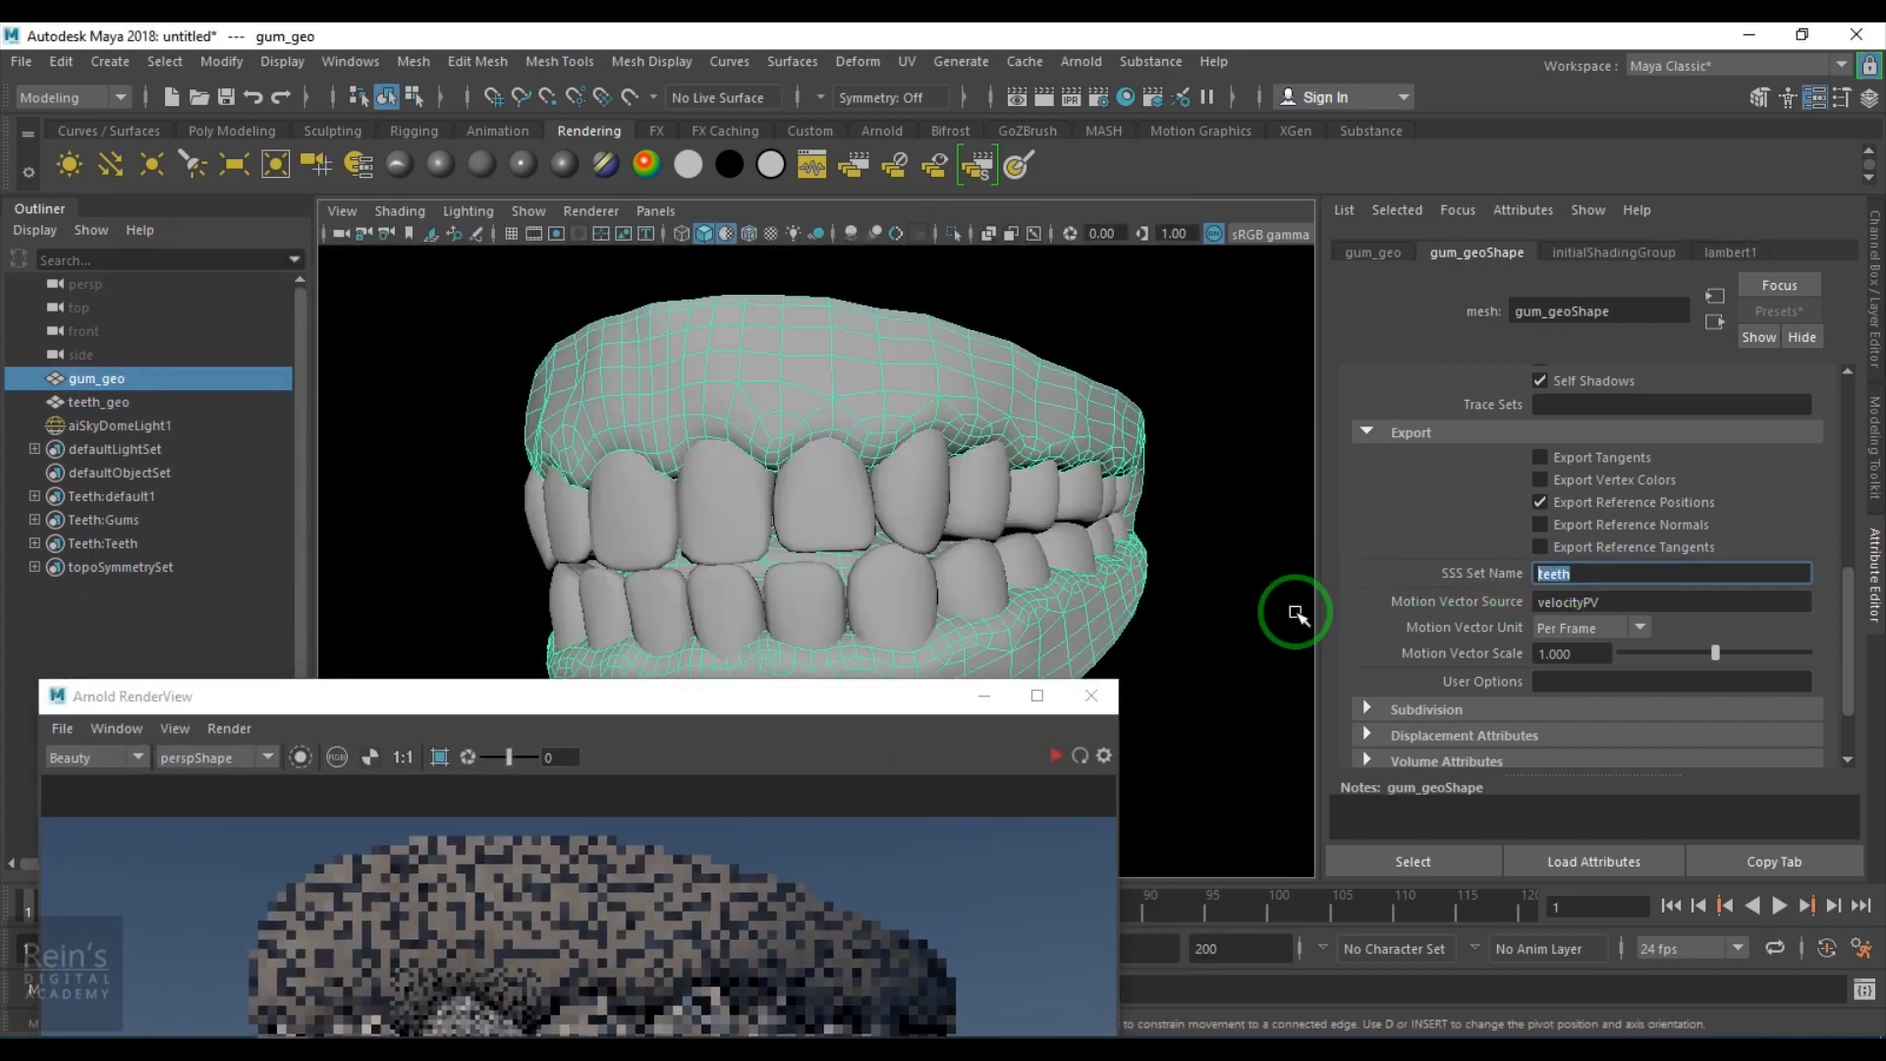
pyautogui.moveTo(632, 699); pyautogui.dragTo(794, 194)
pyautogui.click(1216, 239)
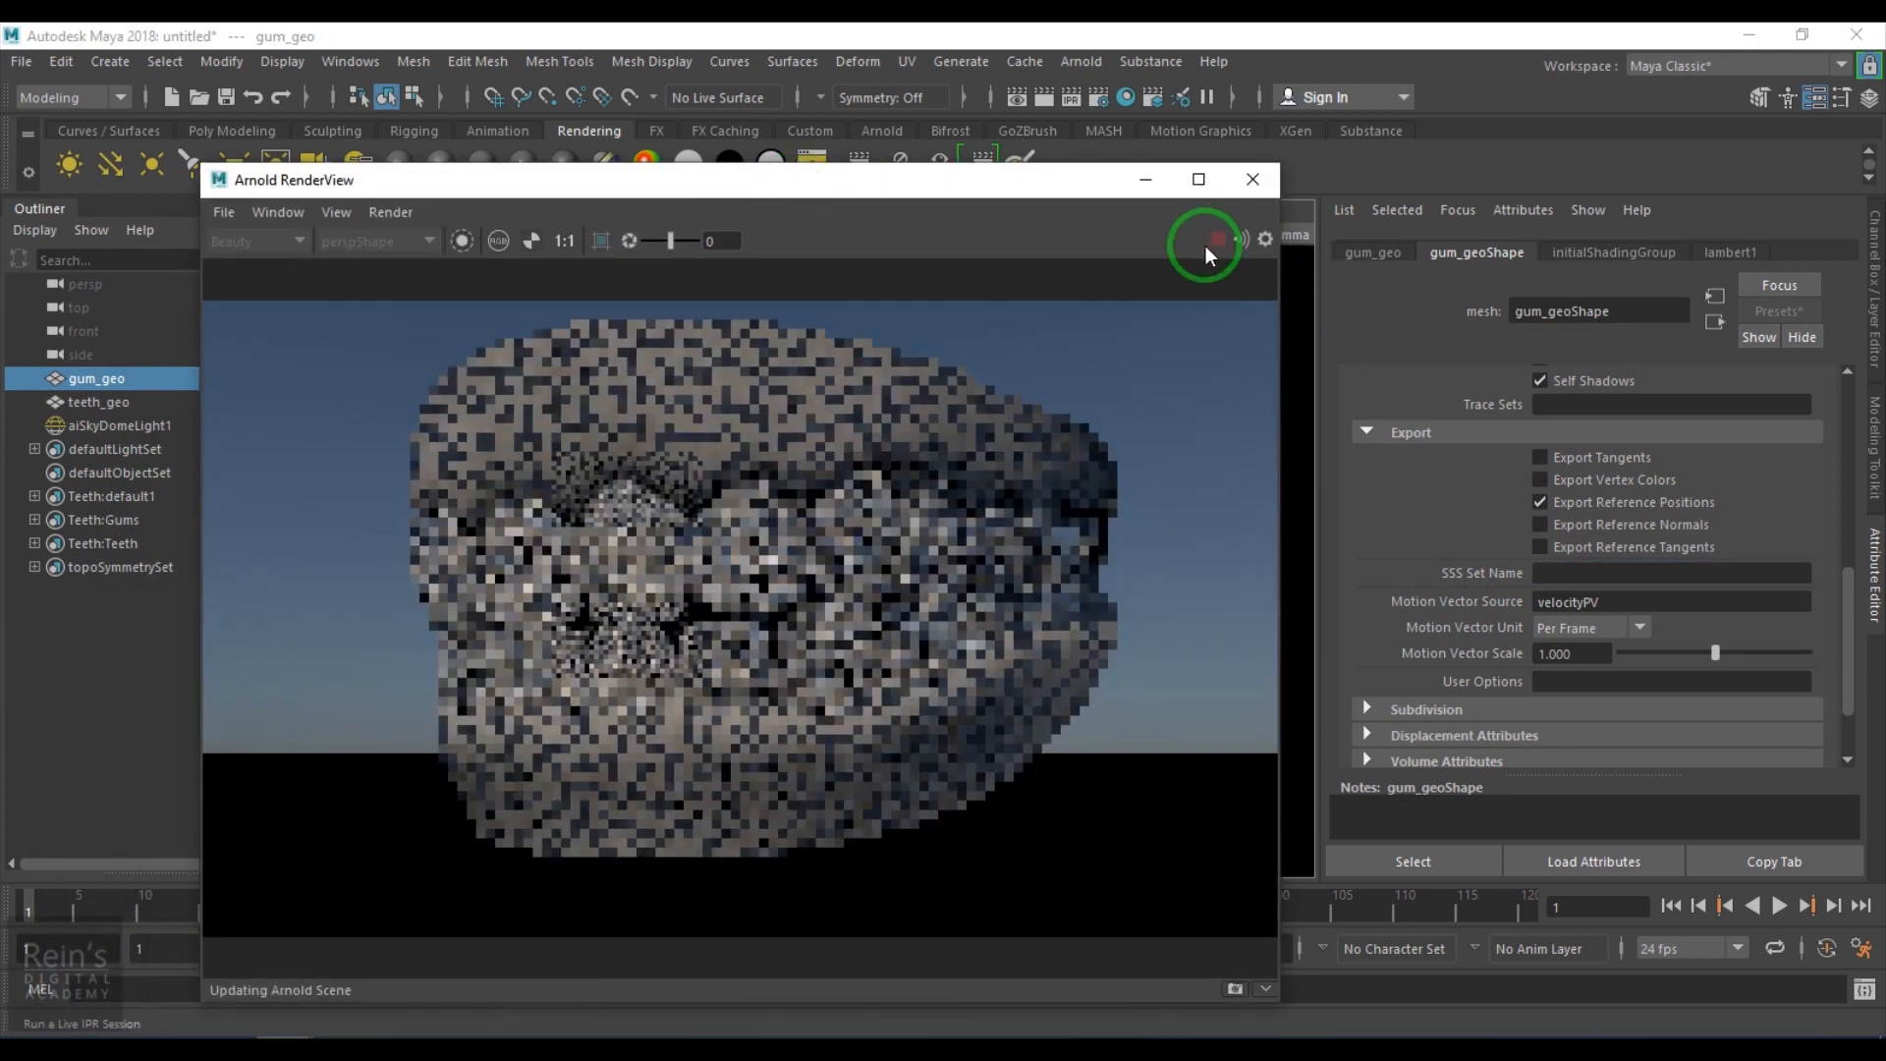
# Examine the gum mesh's shading group and move the Arnold RenderView aside to uncover the model.
pyautogui.click(941, 544)
pyautogui.click(605, 697)
pyautogui.click(1613, 254)
pyautogui.moveTo(937, 185); pyautogui.dragTo(977, 664)
pyautogui.click(837, 513)
pyautogui.click(937, 663)
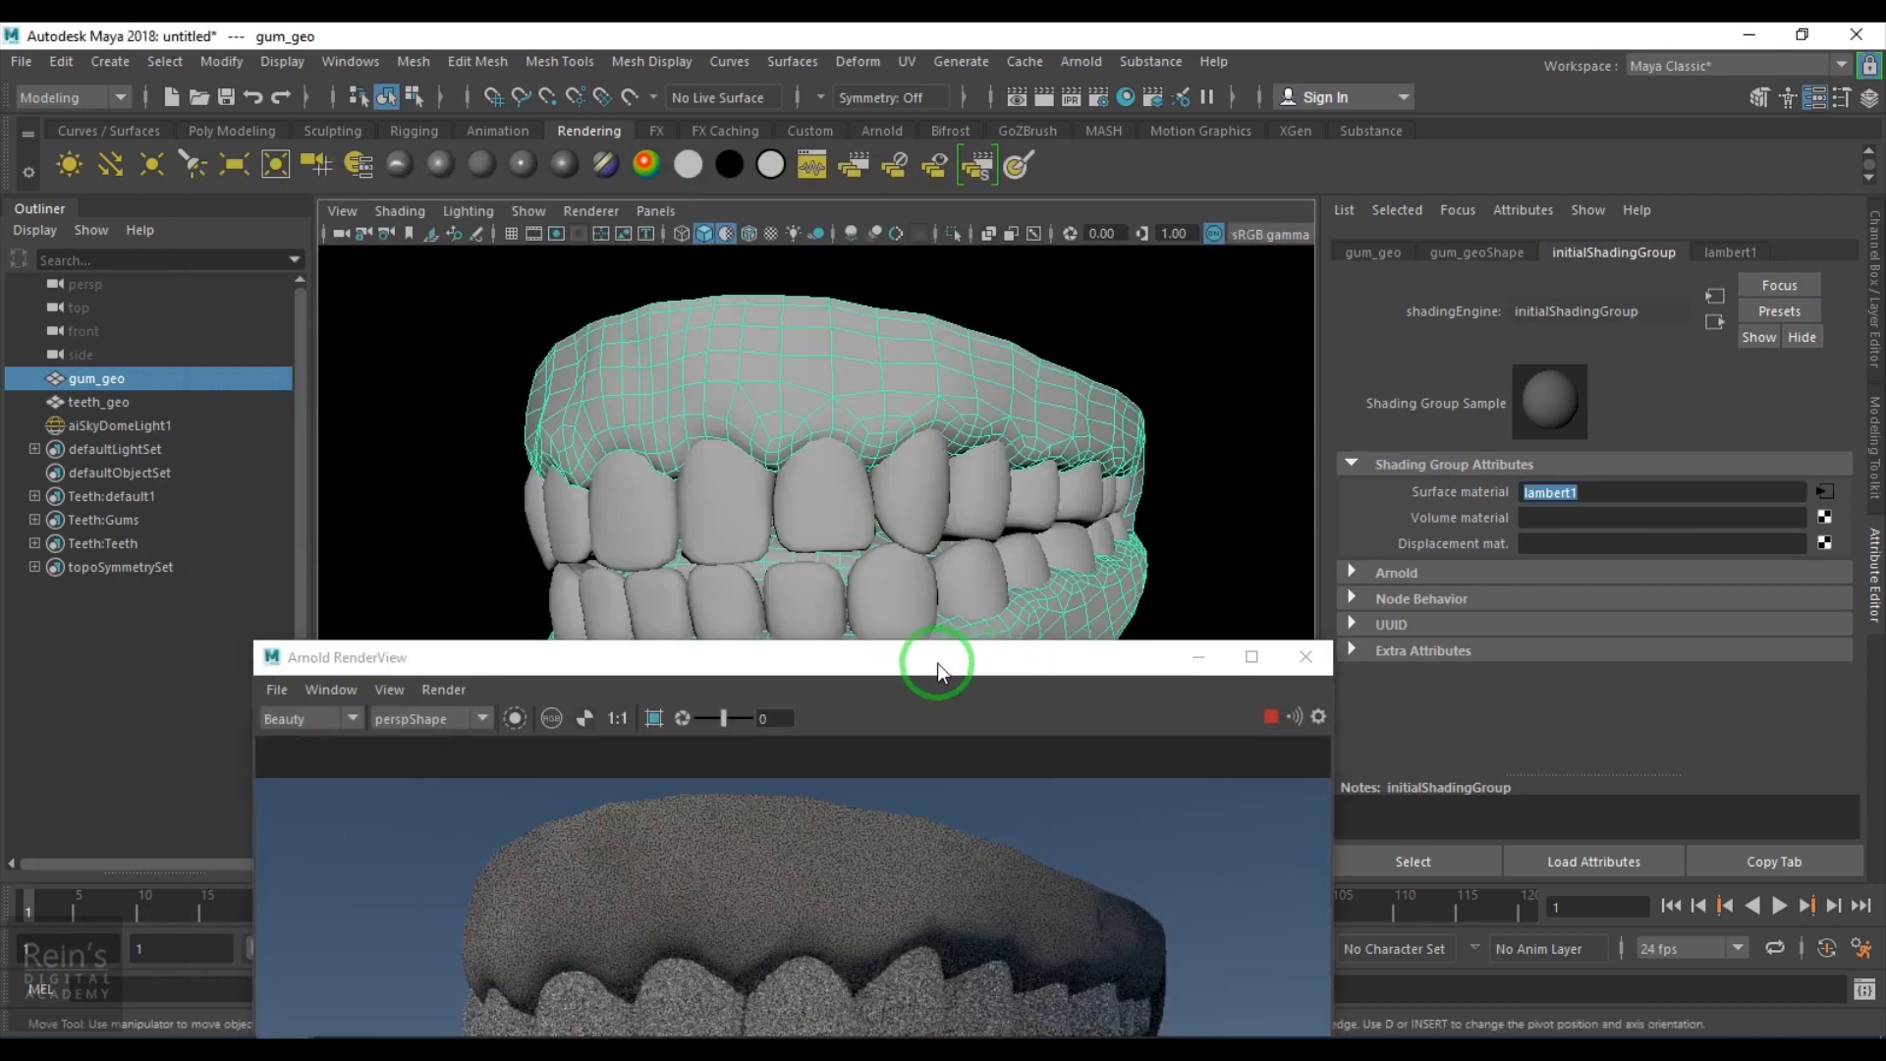
# Try Subsurface Scale values of 0.1 and 0.05 on teeth_shader of the teeth mesh.
pyautogui.press('Down')
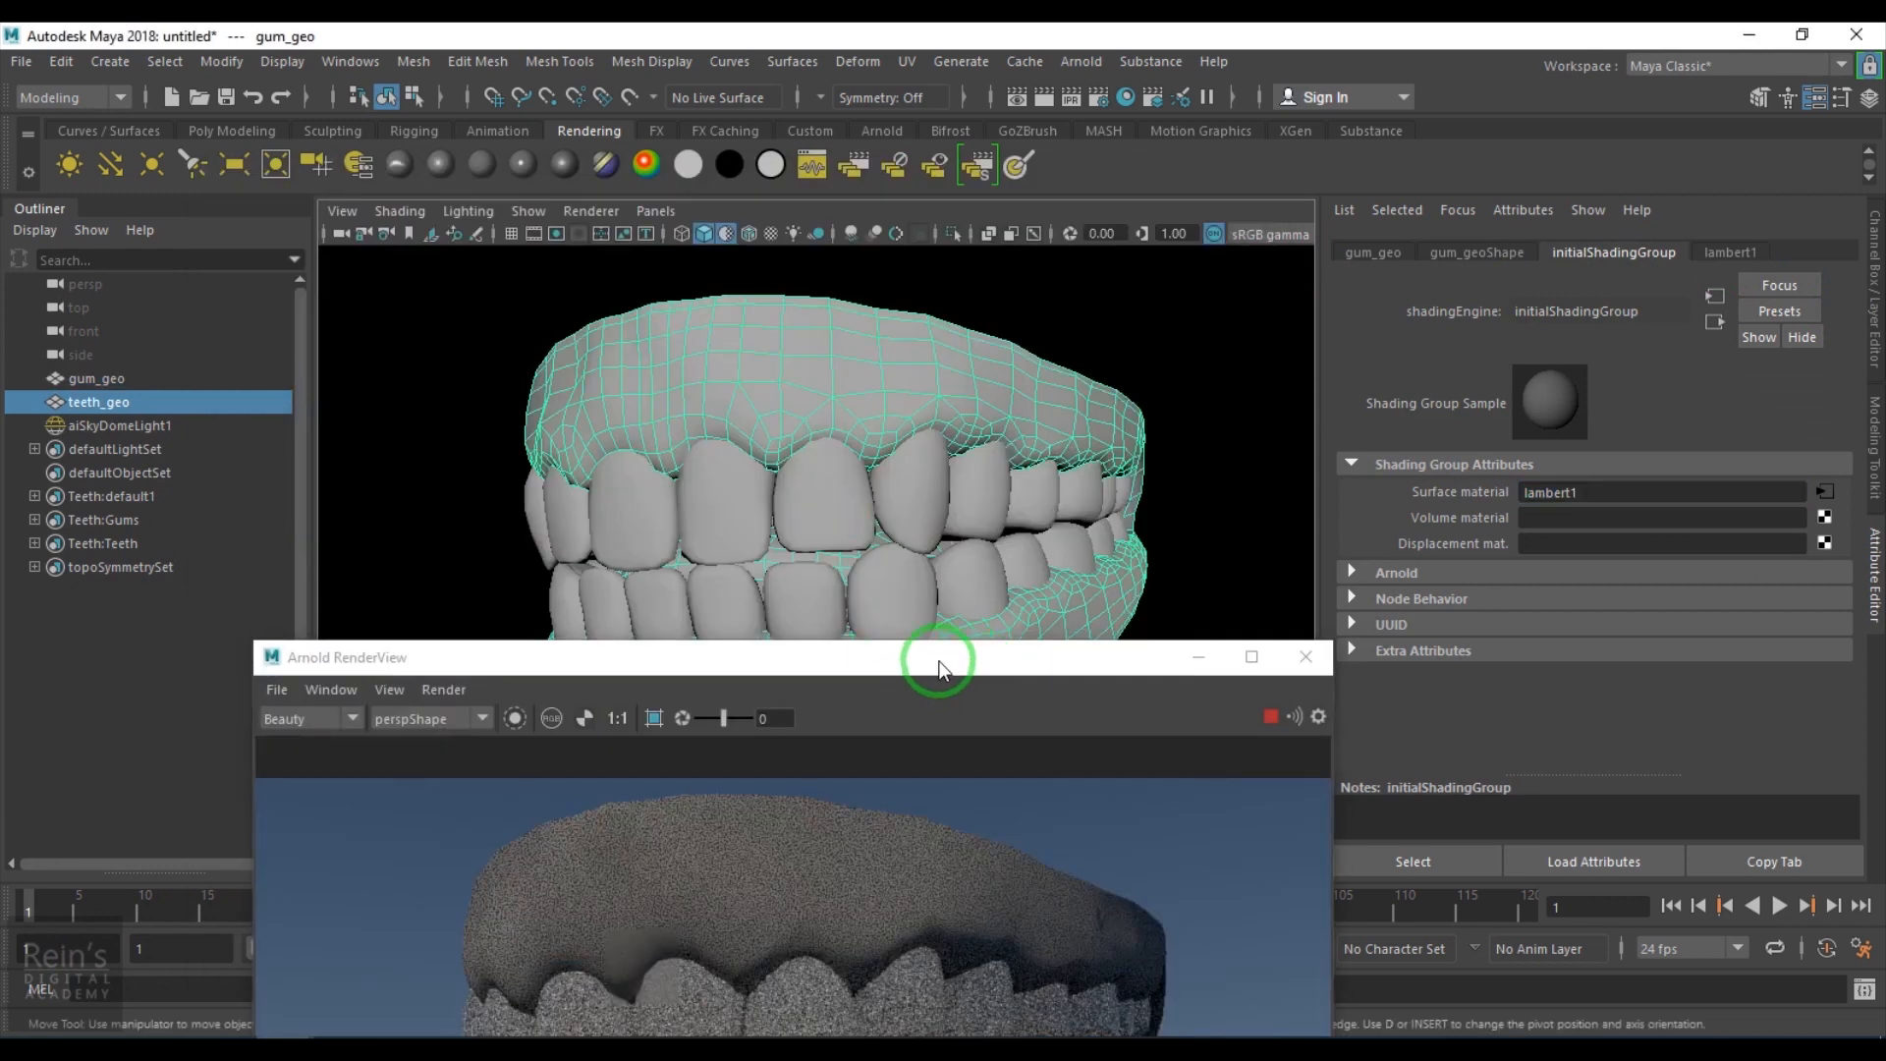
pyautogui.moveTo(938, 667); pyautogui.dragTo(904, 197)
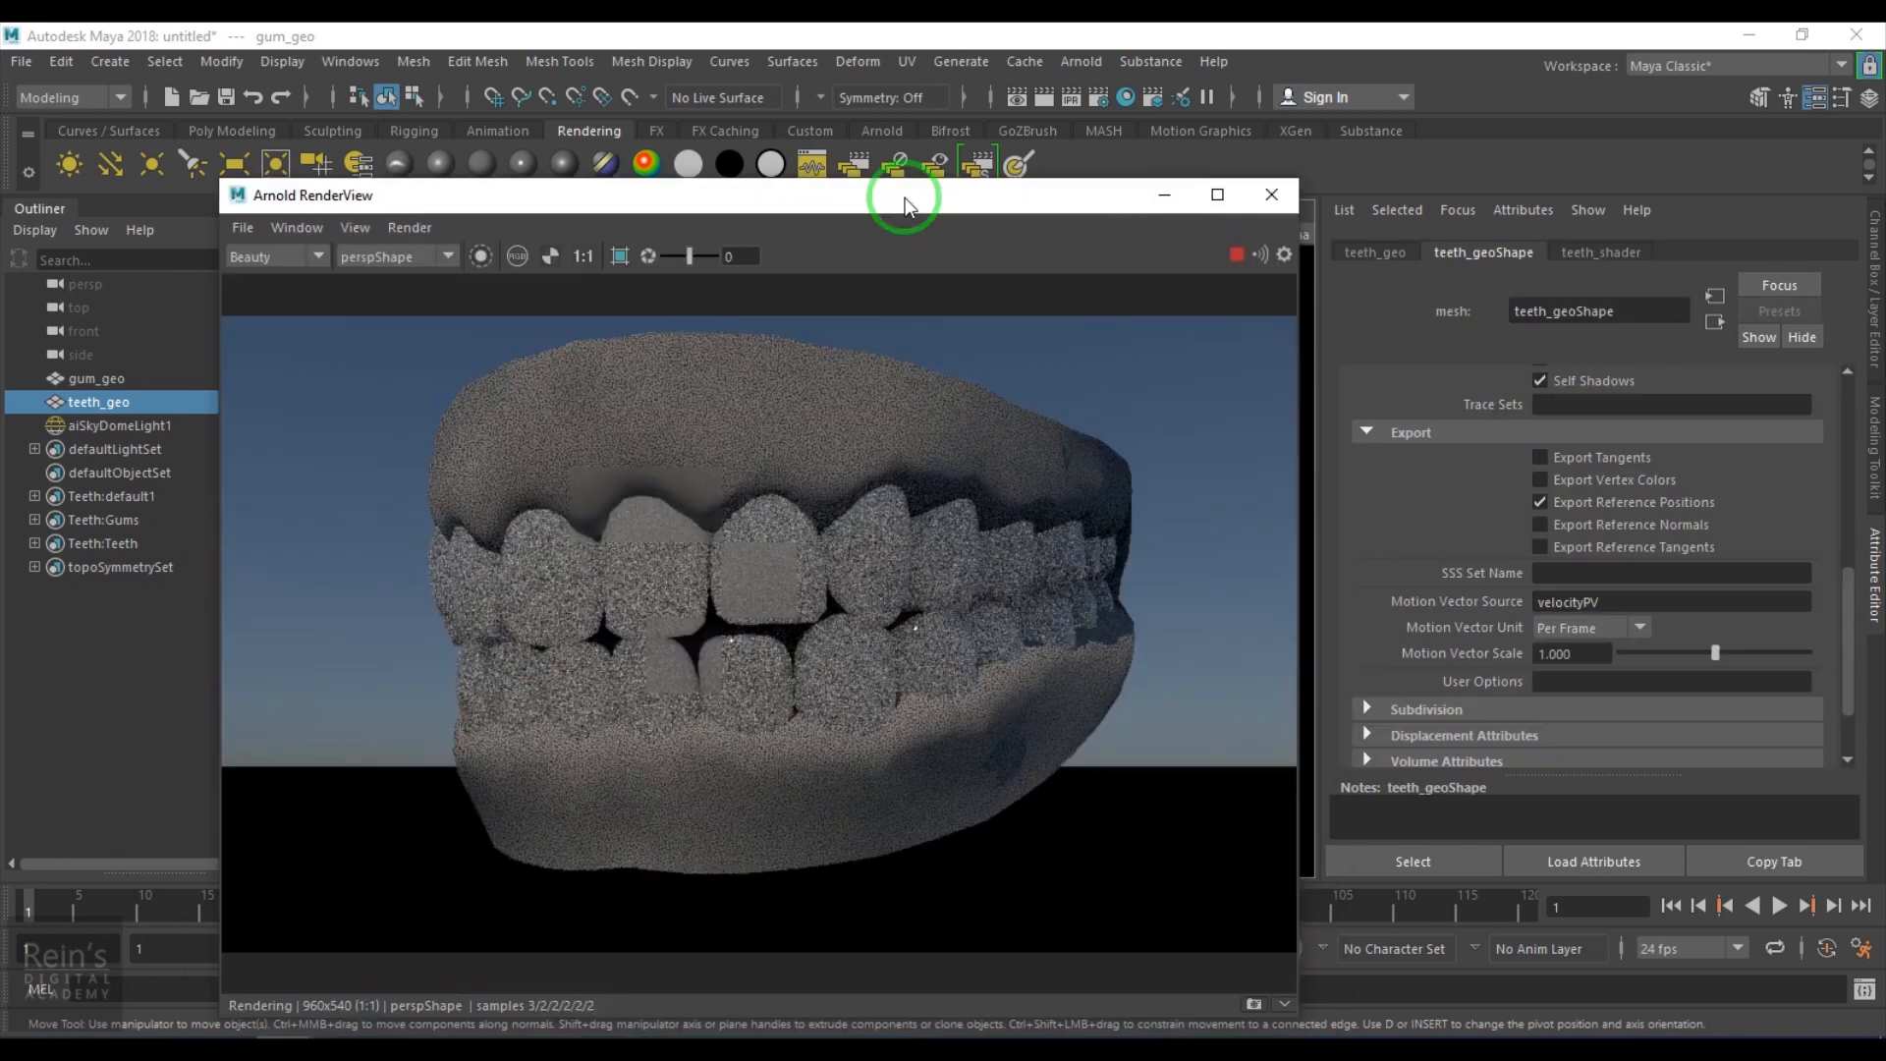
pyautogui.click(1572, 261)
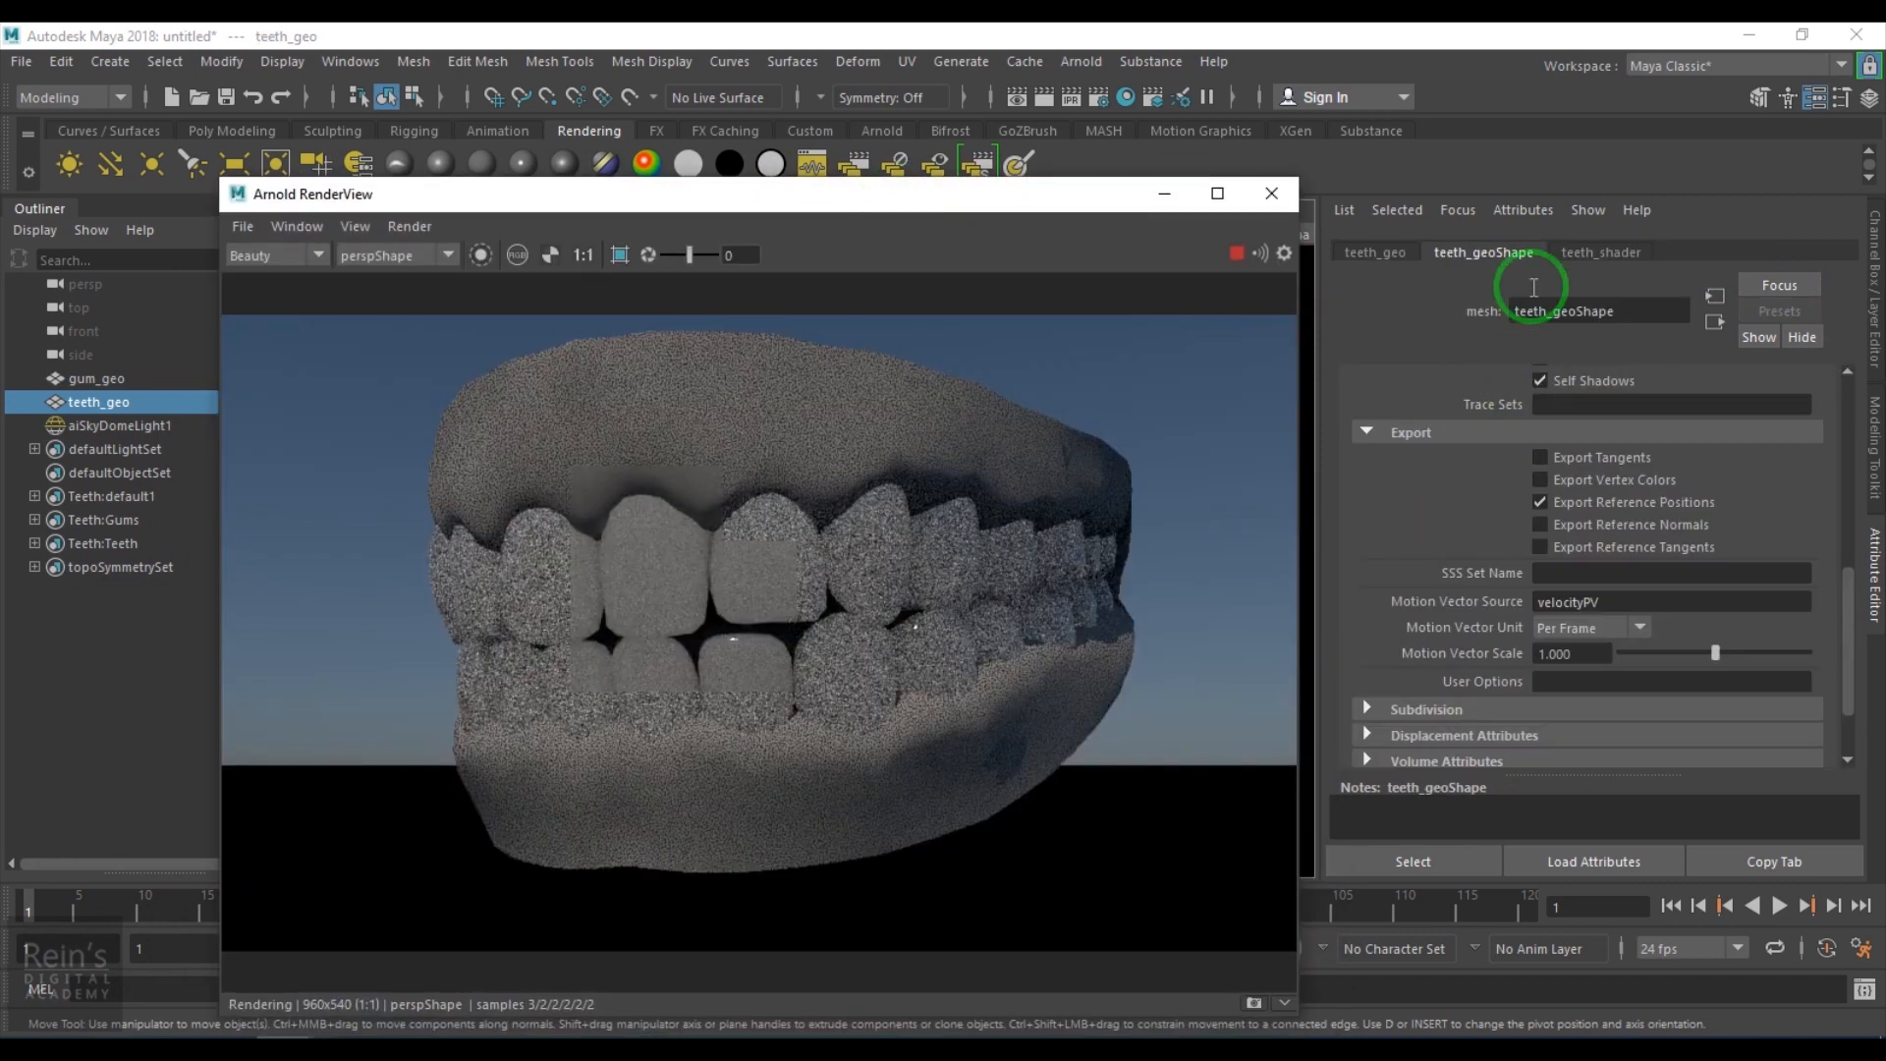
pyautogui.click(1587, 249)
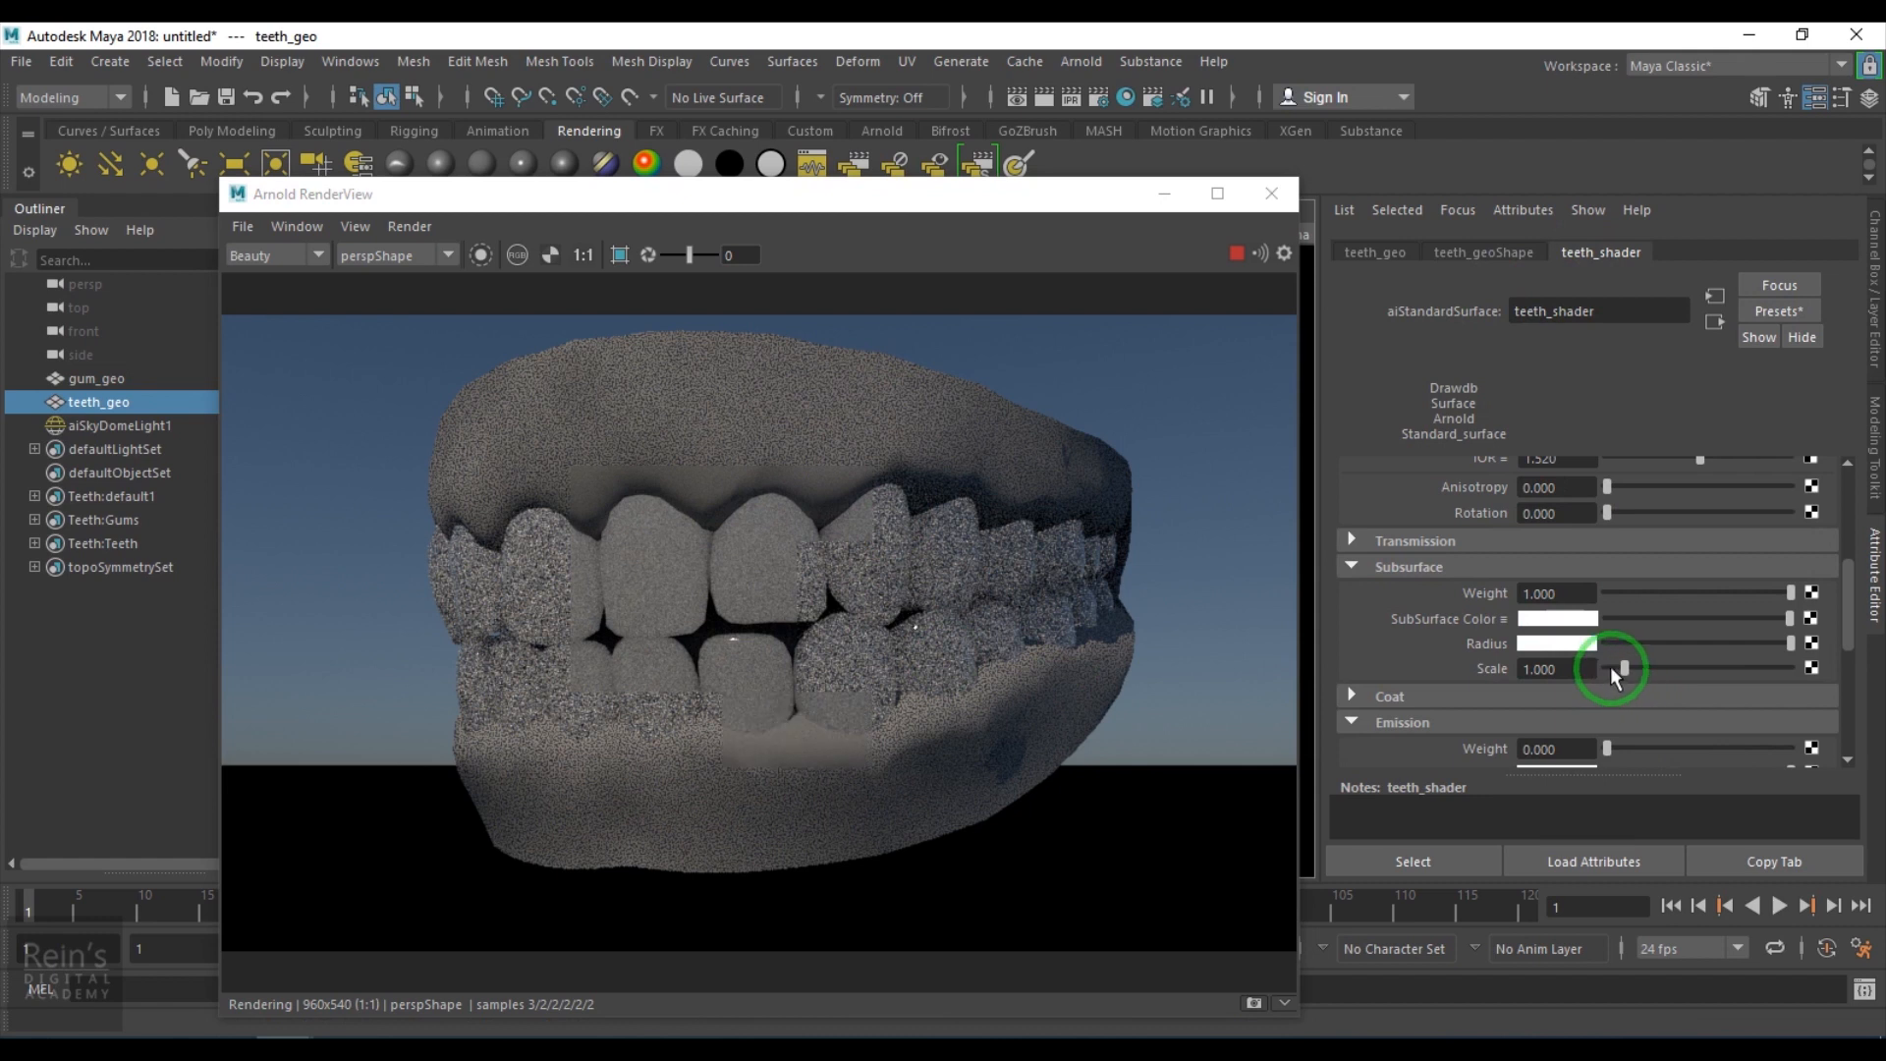
pyautogui.click(1571, 668)
pyautogui.click(1179, 650)
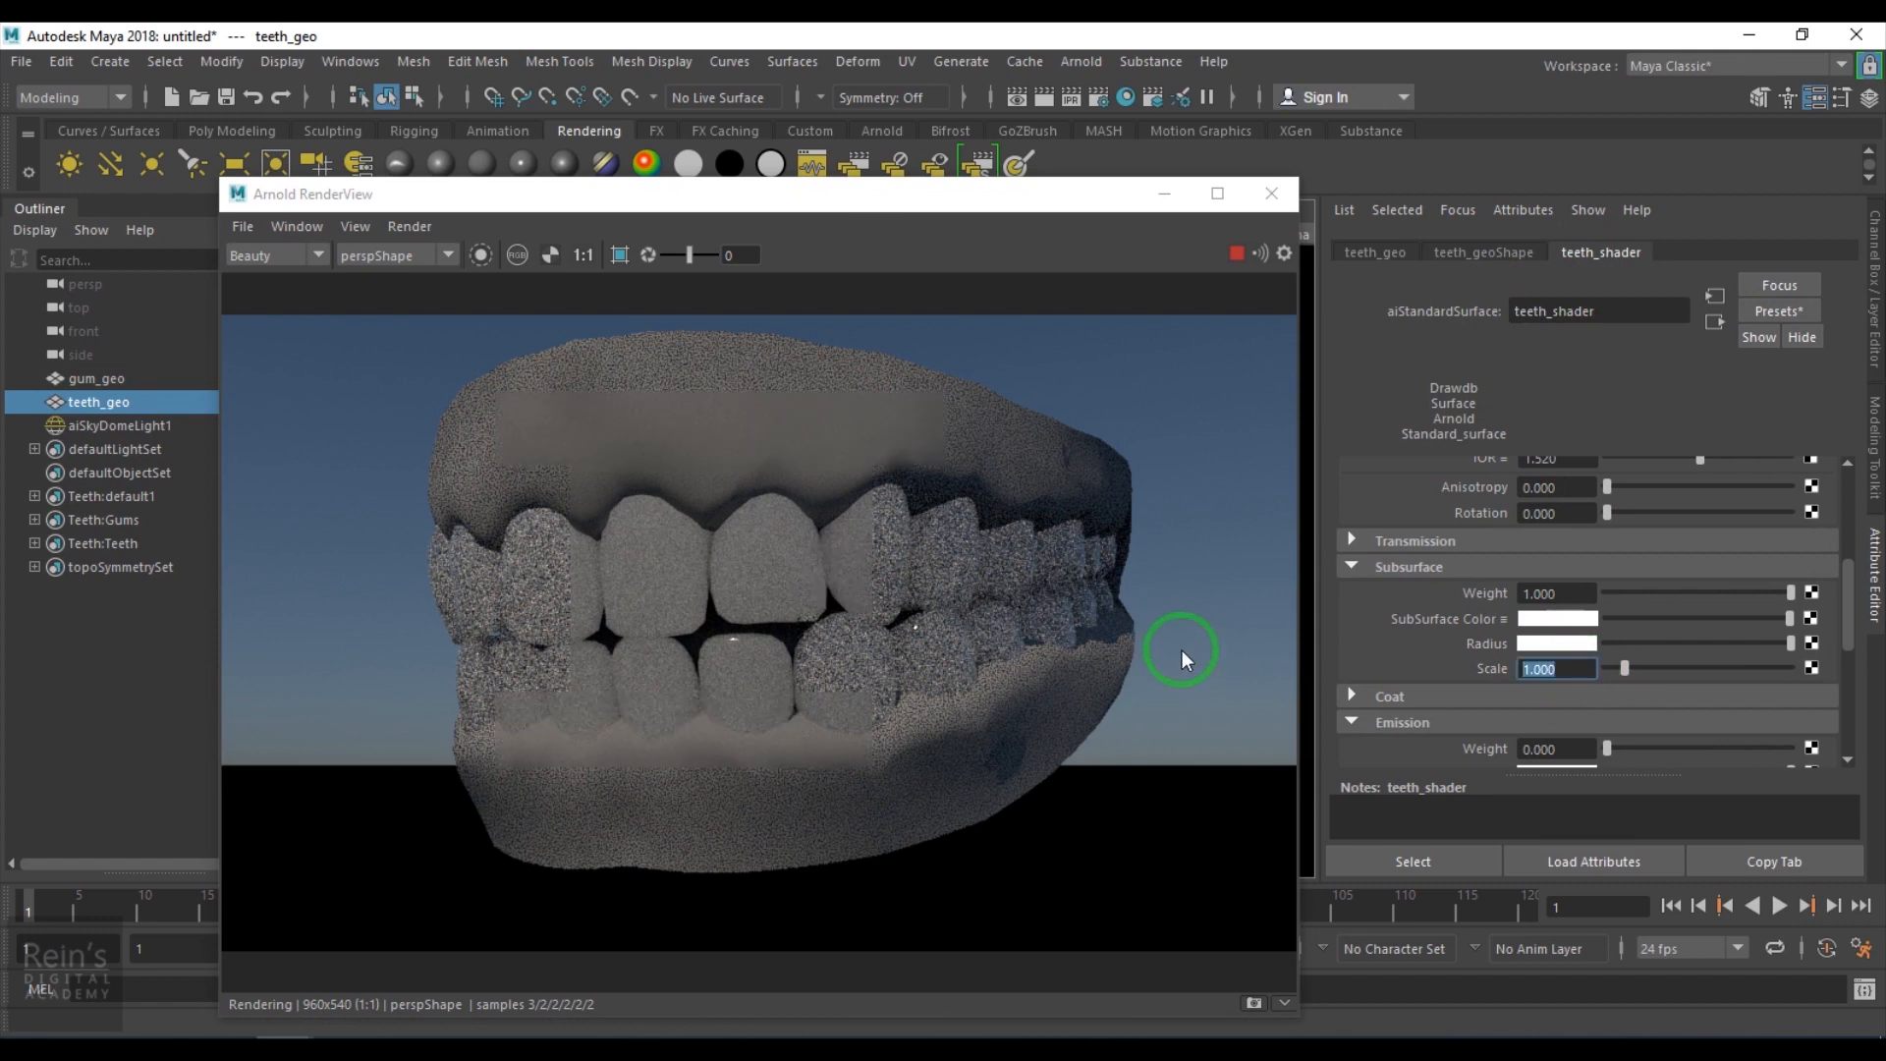
pyautogui.write('0.1')
pyautogui.press('Return')
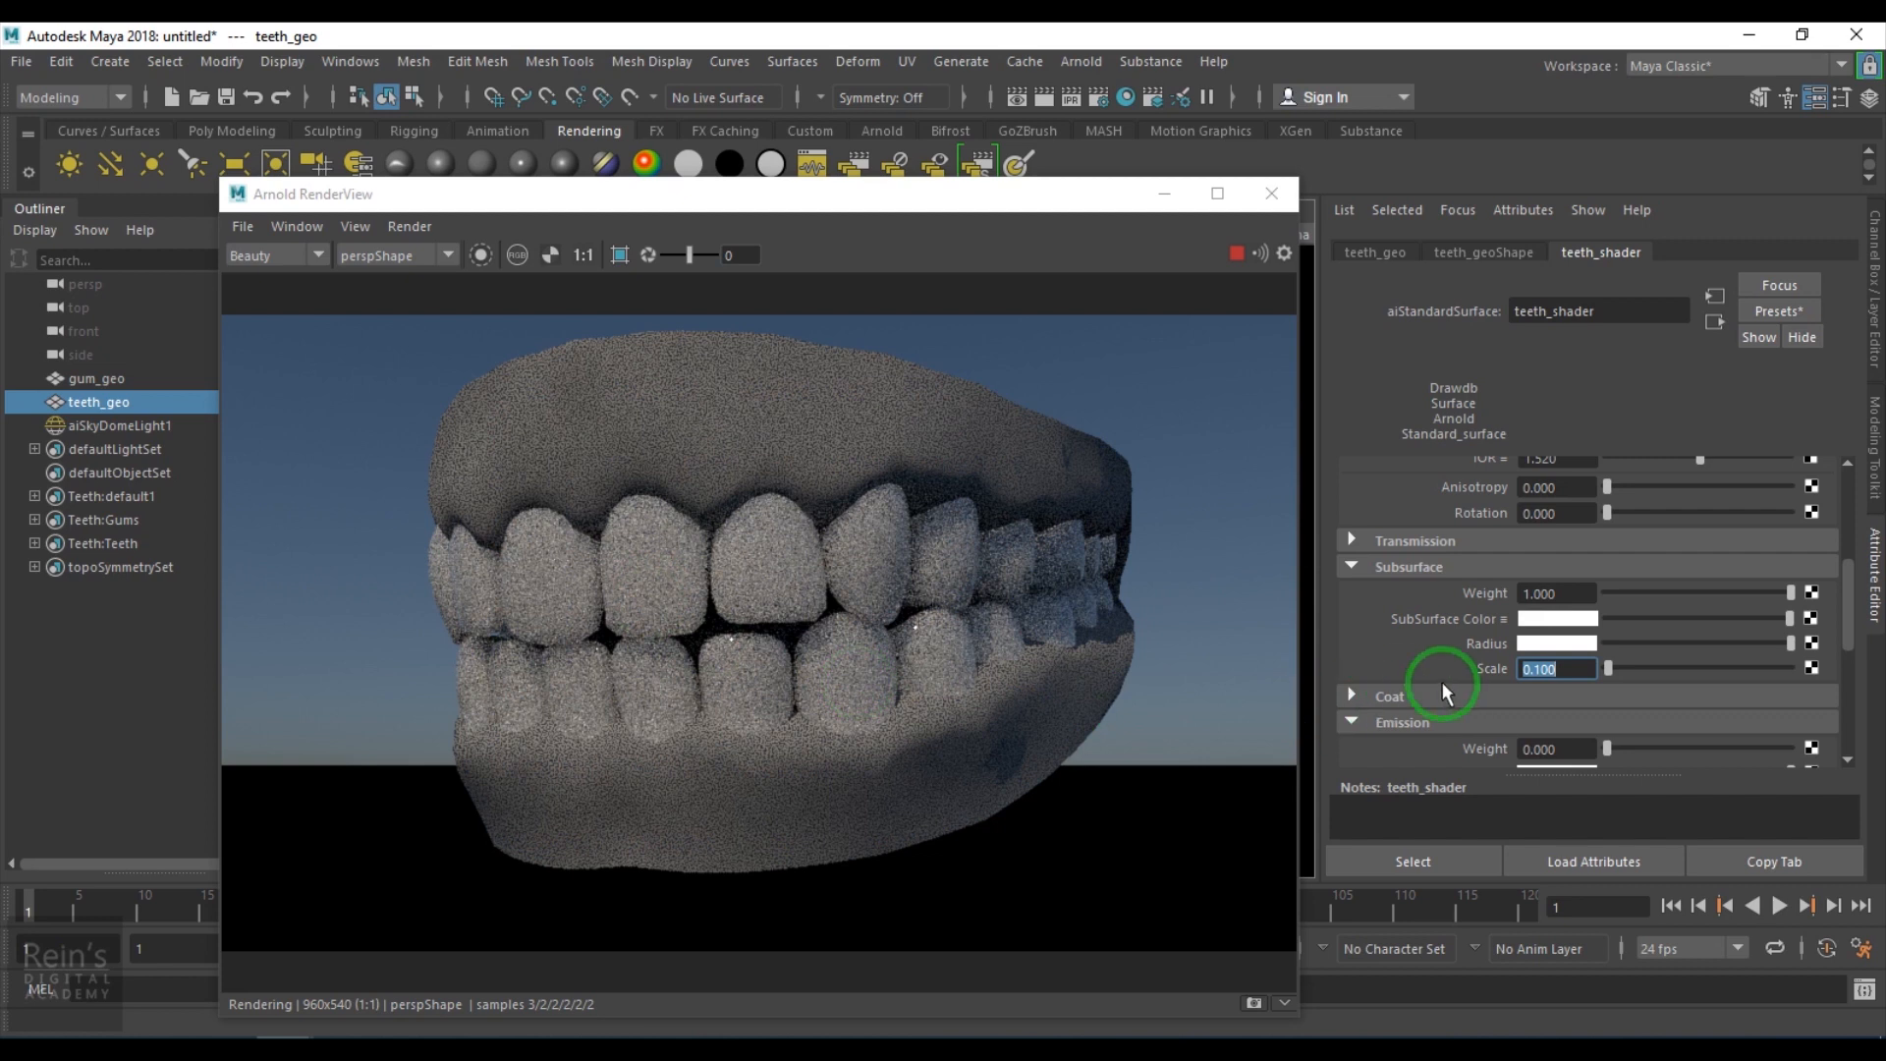
pyautogui.write('0.05')
pyautogui.press('Return')
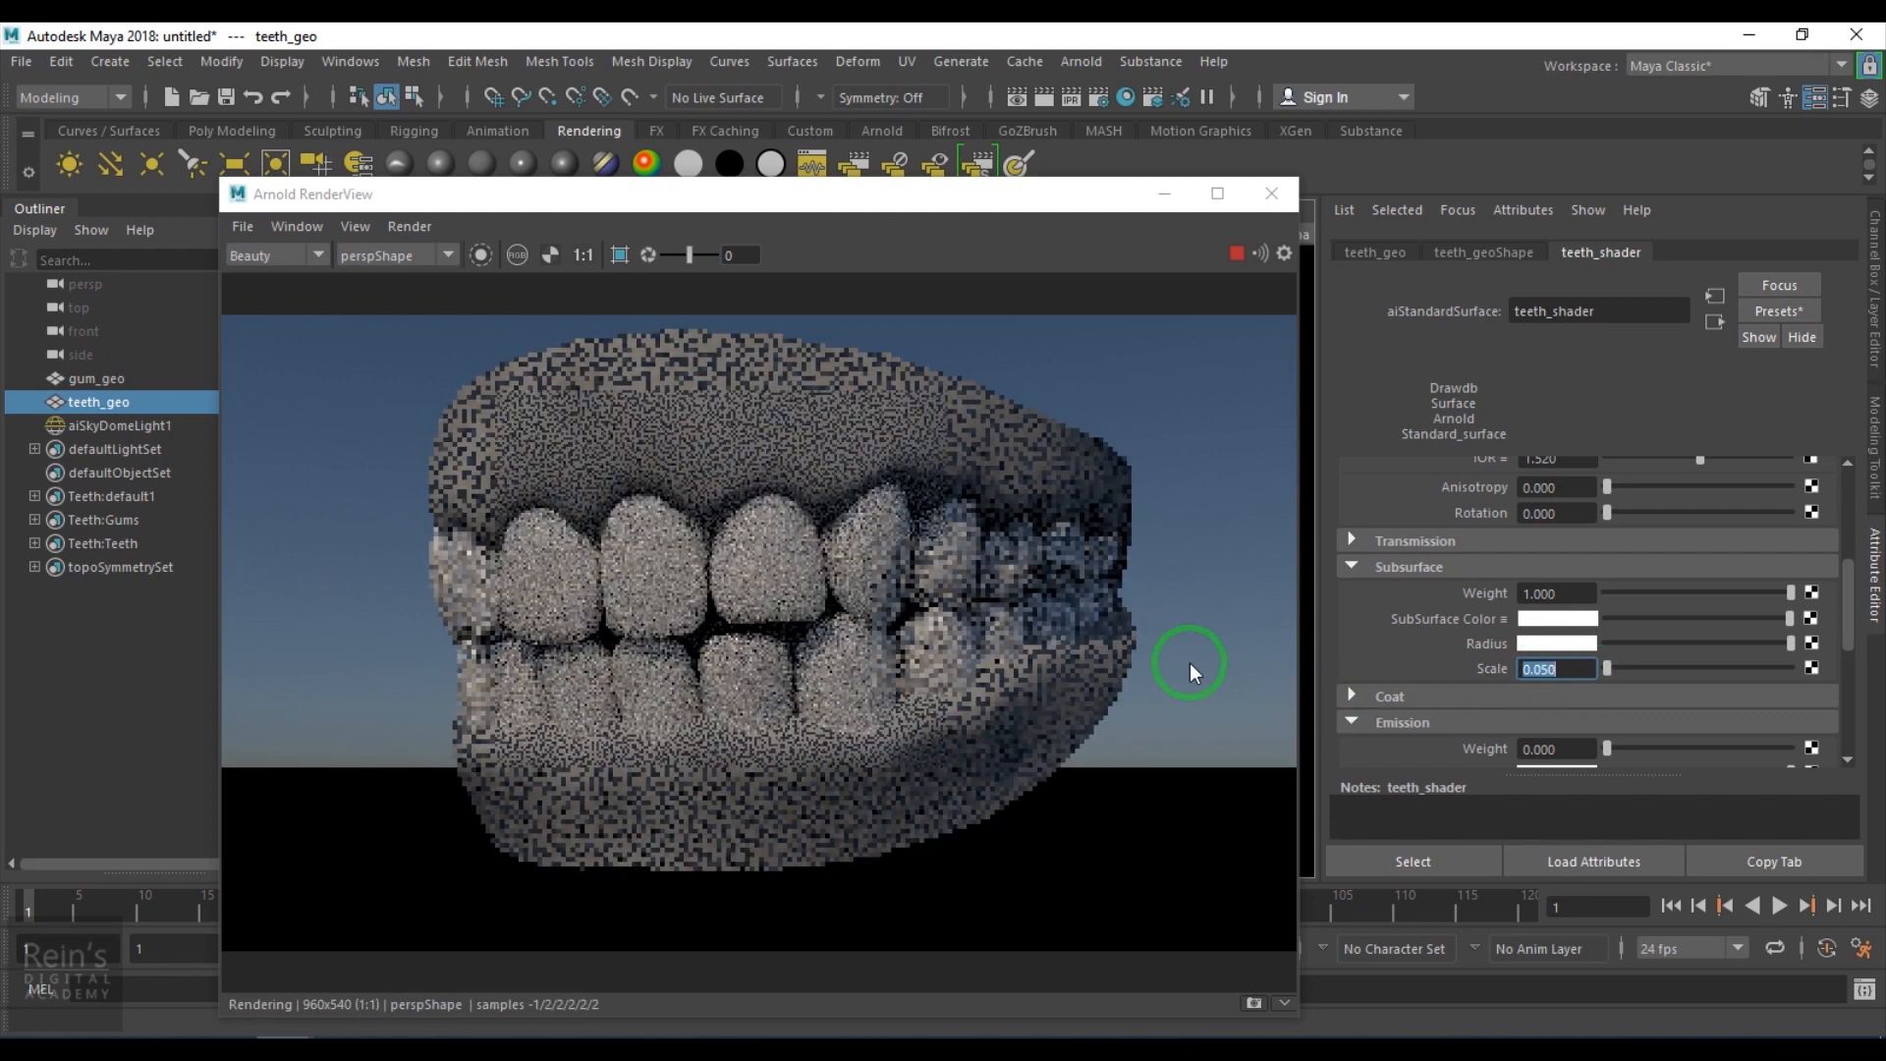
# Stop the live render, set the Exposure of aiSkyDomeLight1 to 1.000 and restart the live render.
pyautogui.click(1235, 253)
pyautogui.click(85, 425)
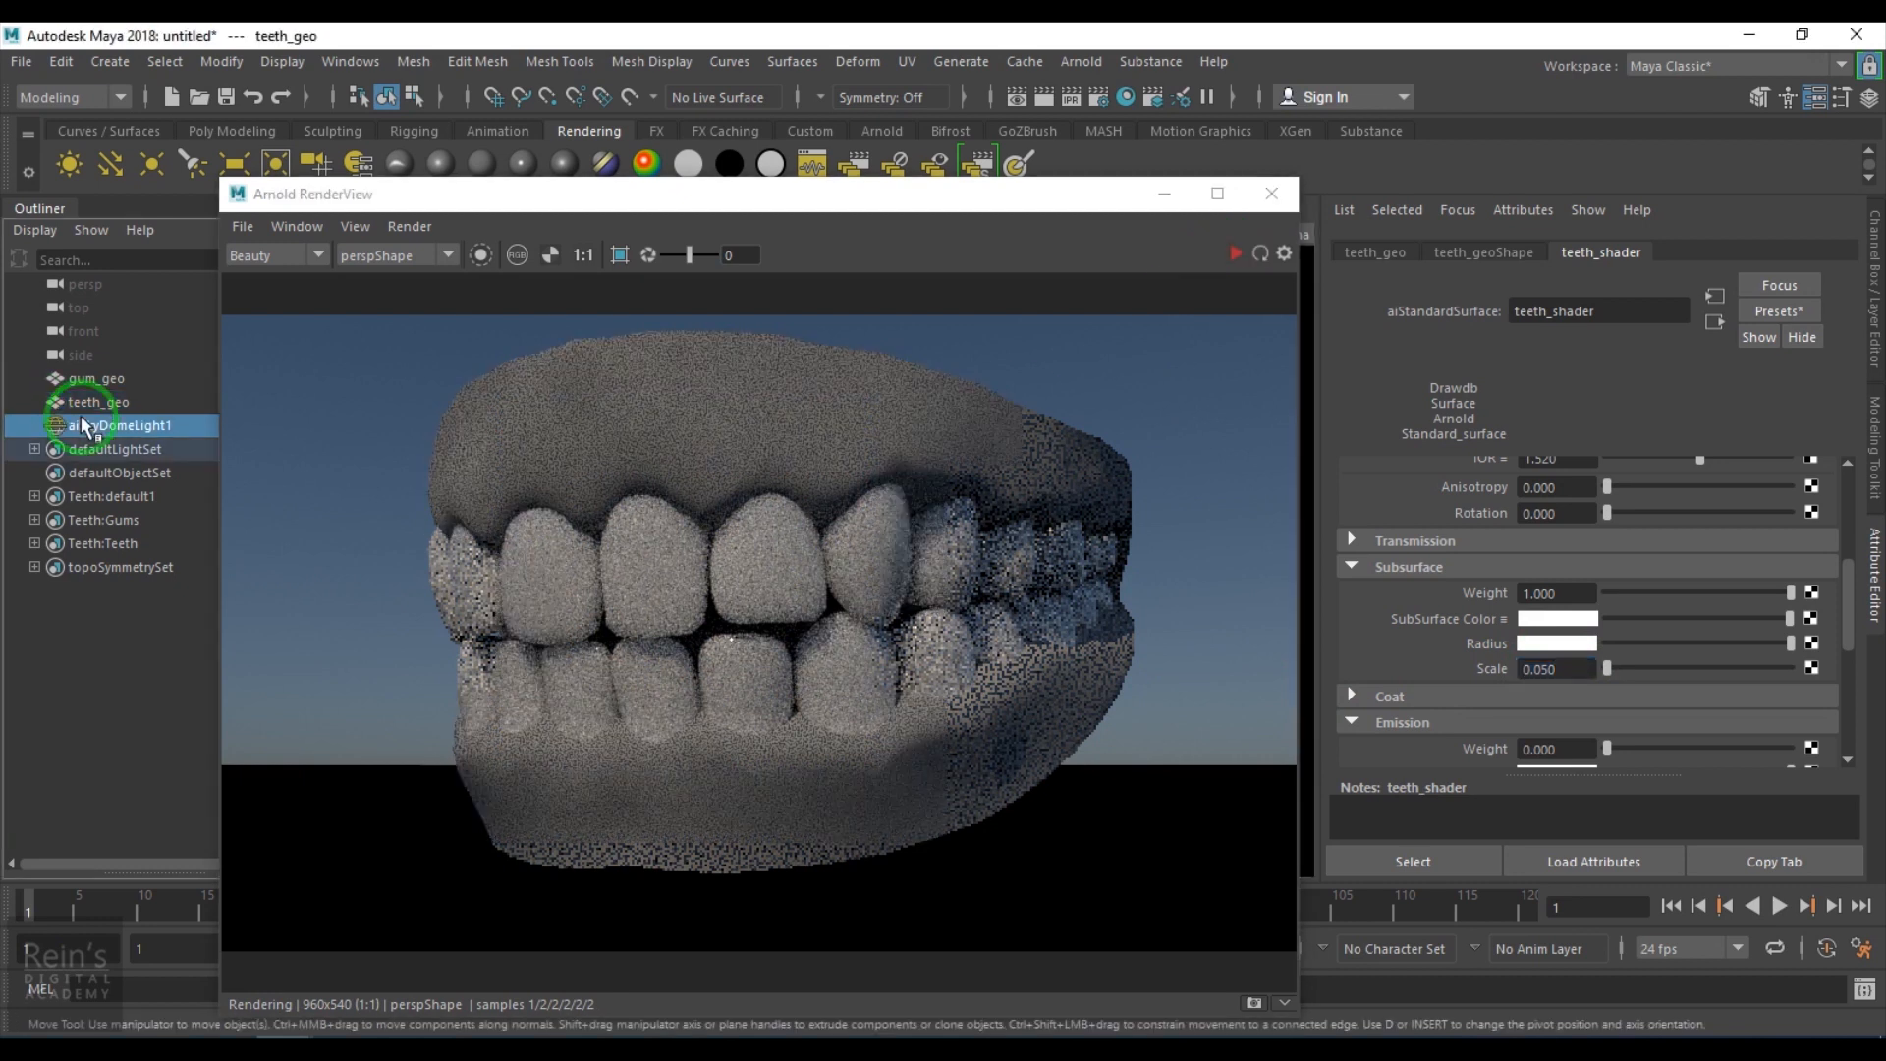
pyautogui.click(1558, 688)
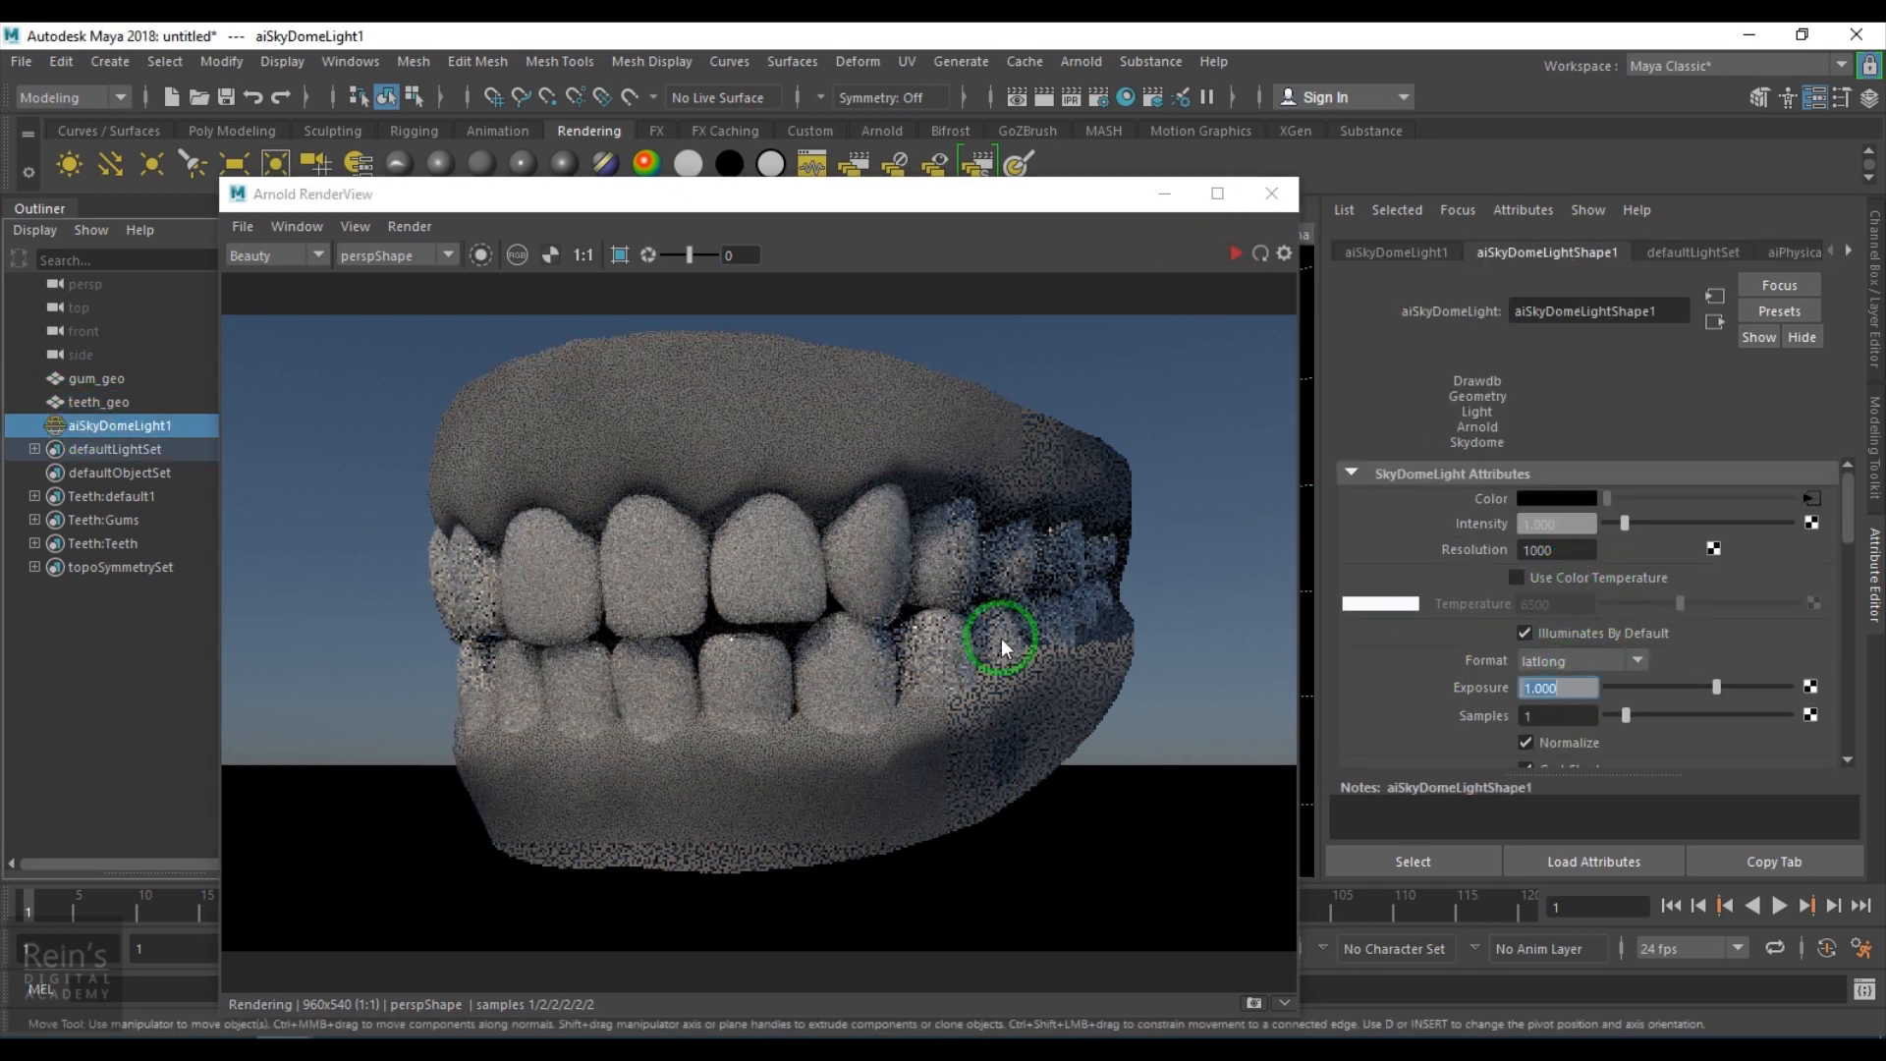
pyautogui.click(1236, 256)
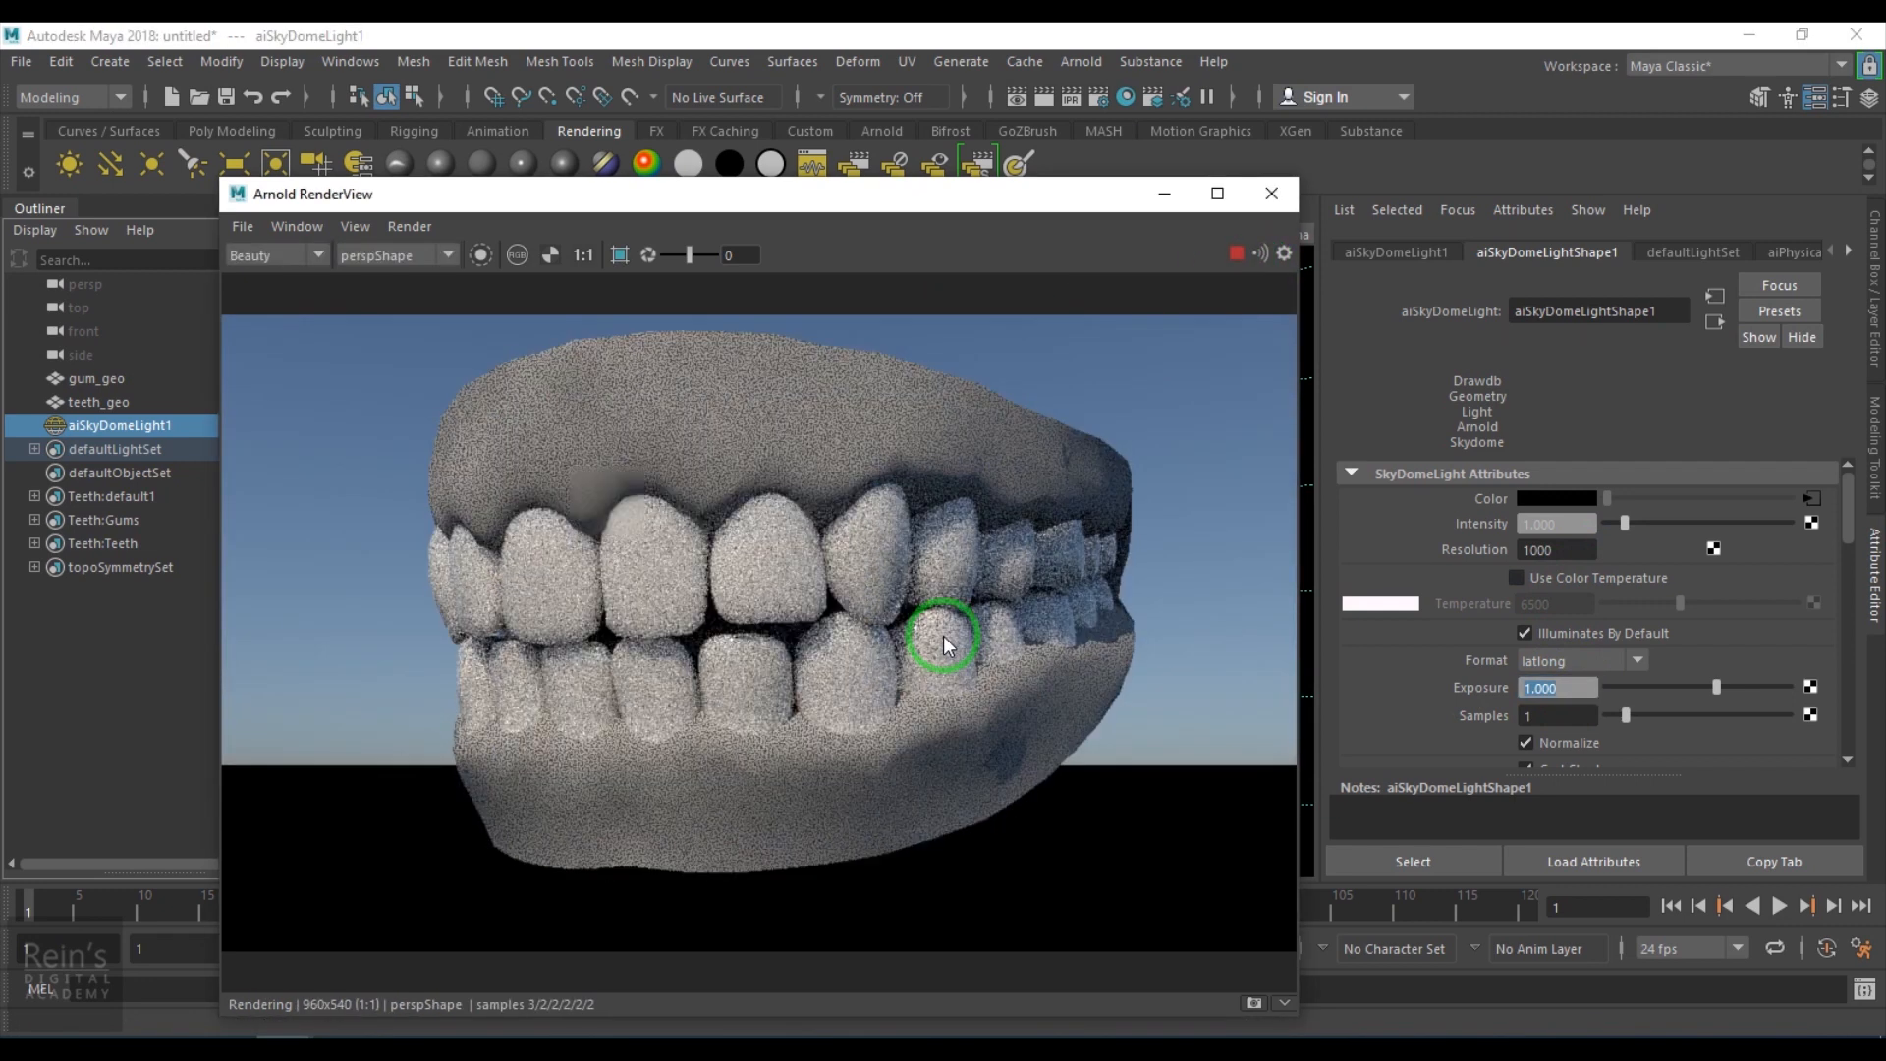
pyautogui.click(746, 593)
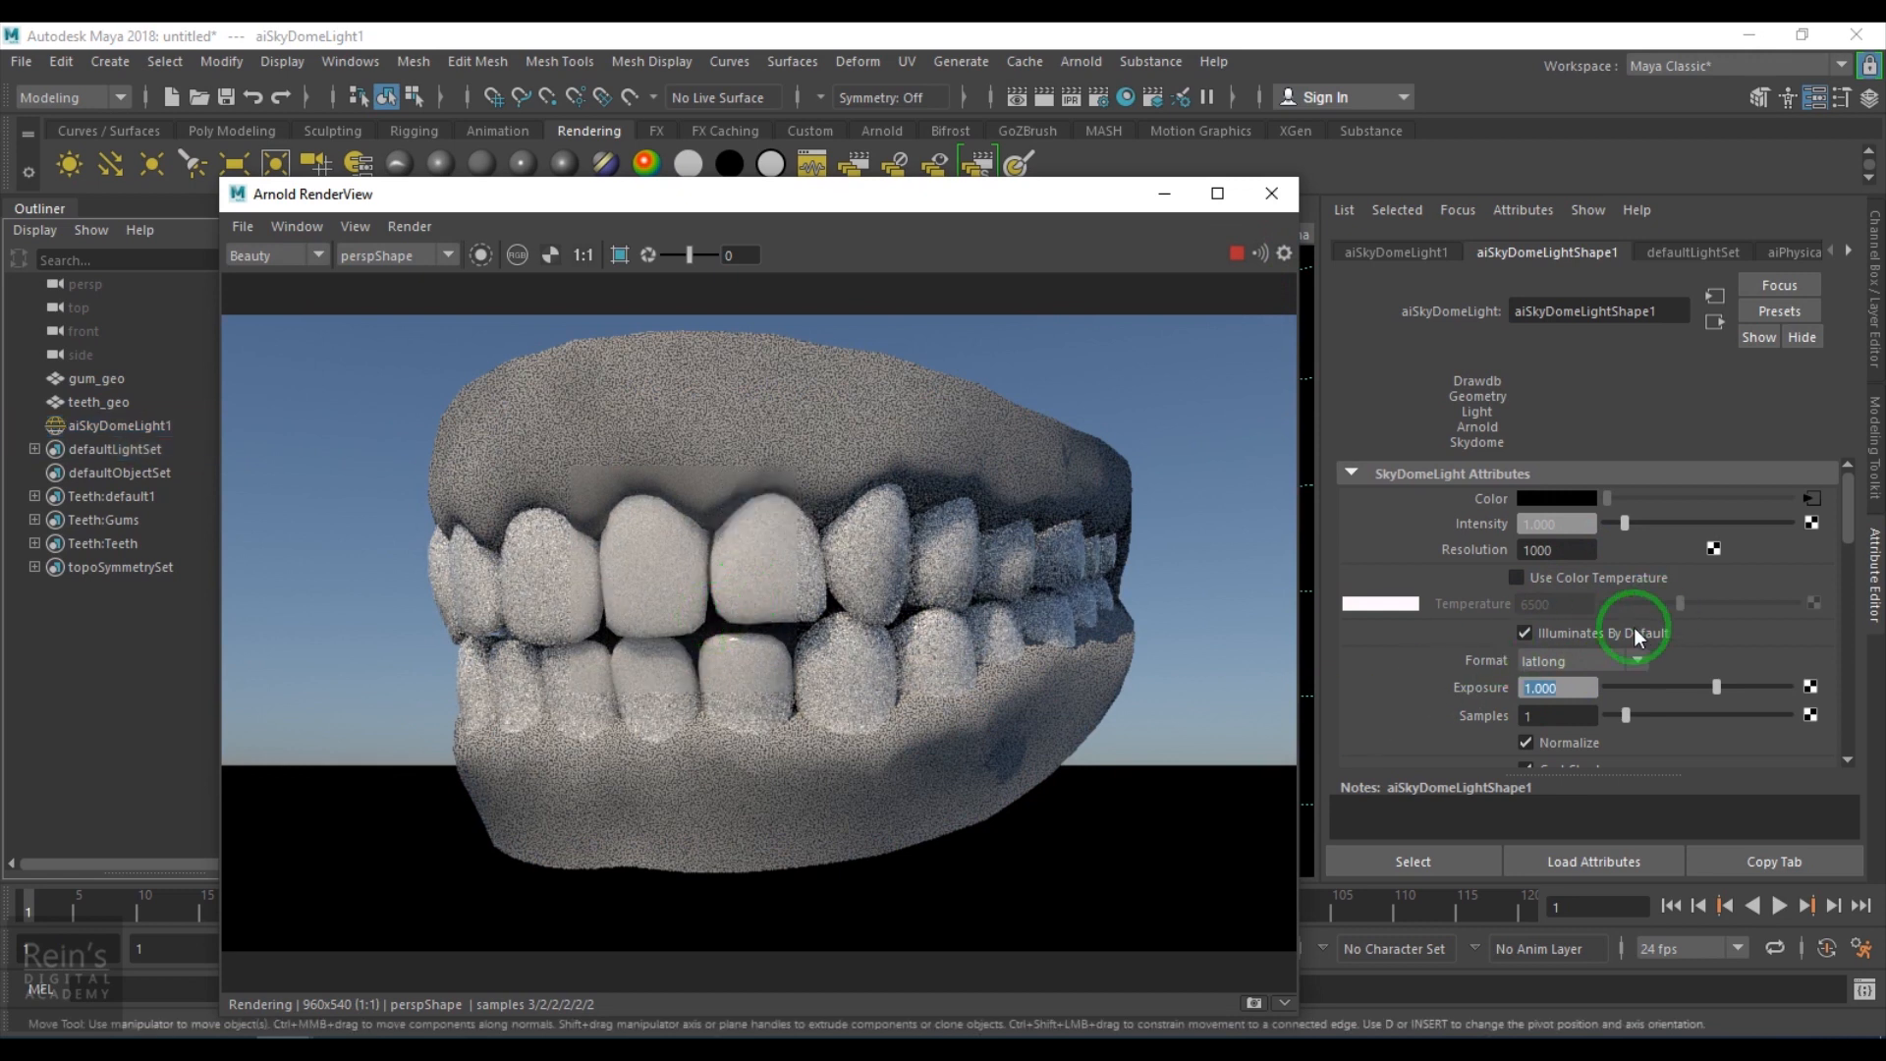
# Set the Subsurface Scale of the teeth mesh's teeth_shader to 1.000.
pyautogui.click(1777, 387)
pyautogui.click(116, 399)
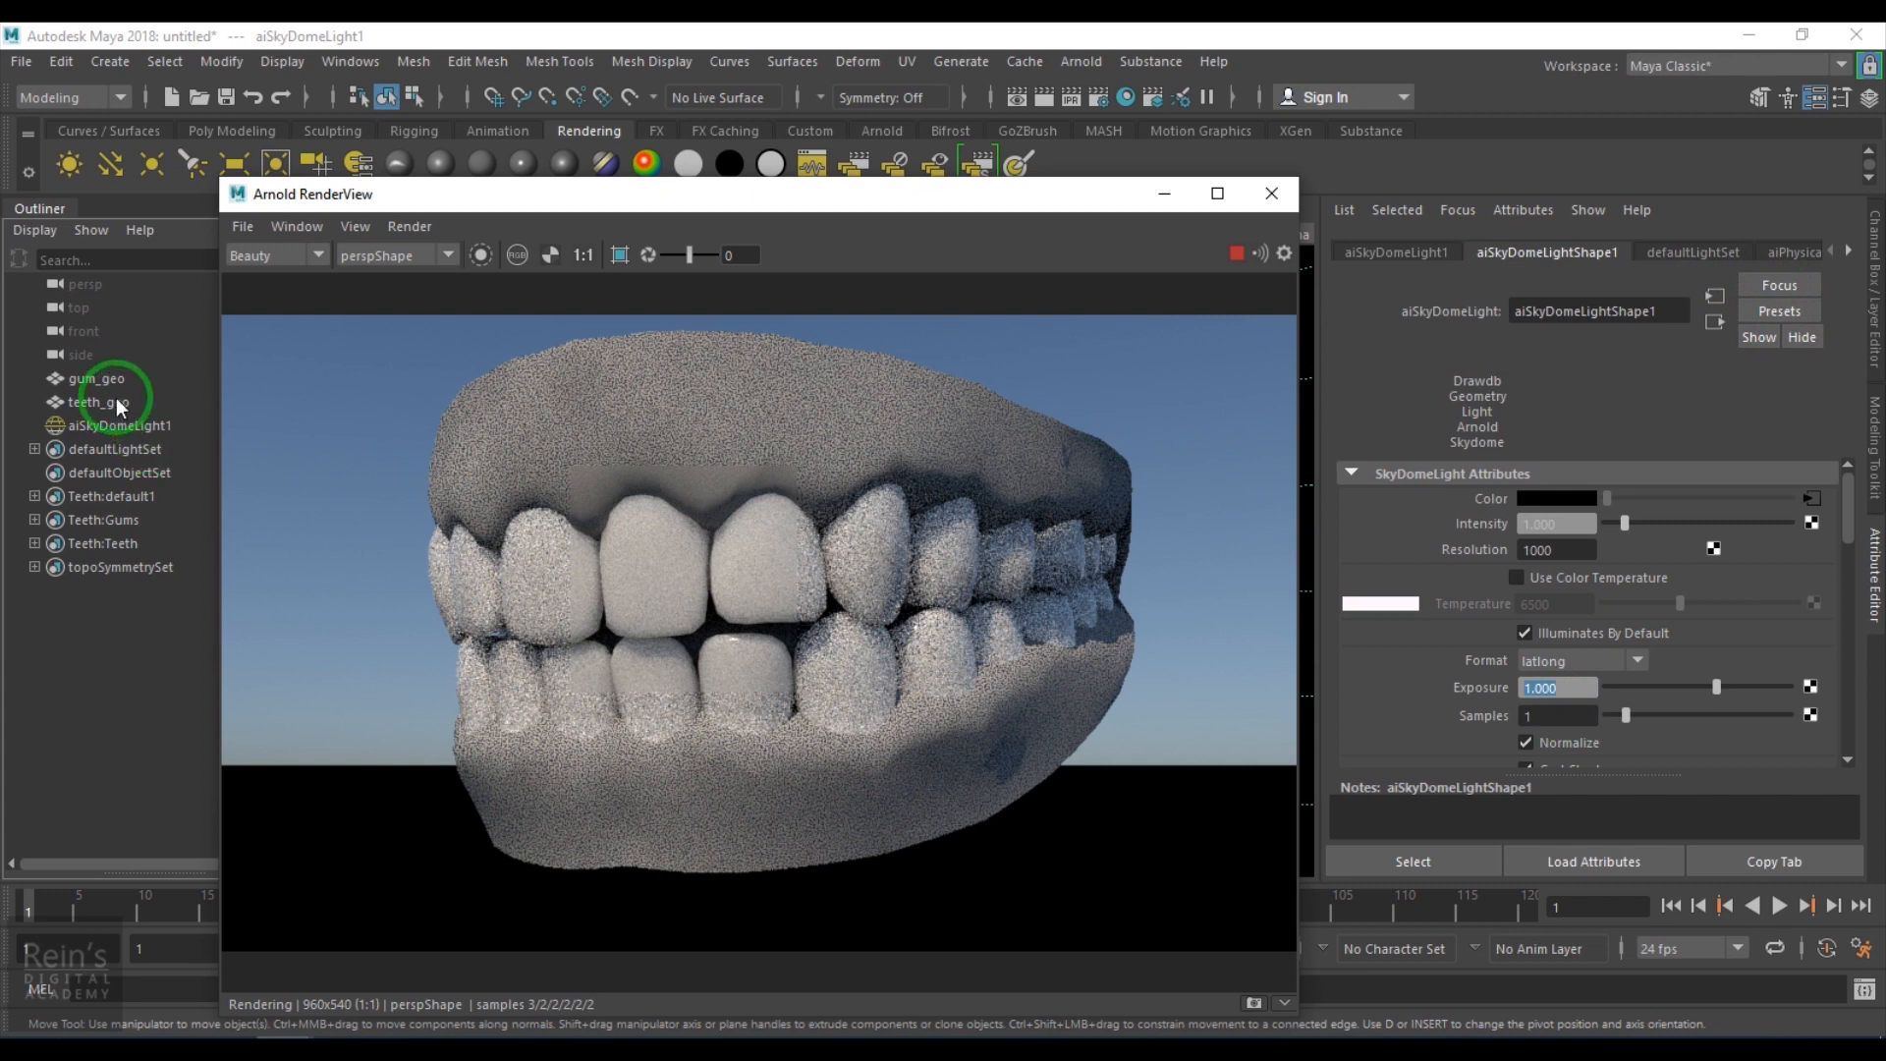
pyautogui.click(914, 475)
pyautogui.click(447, 666)
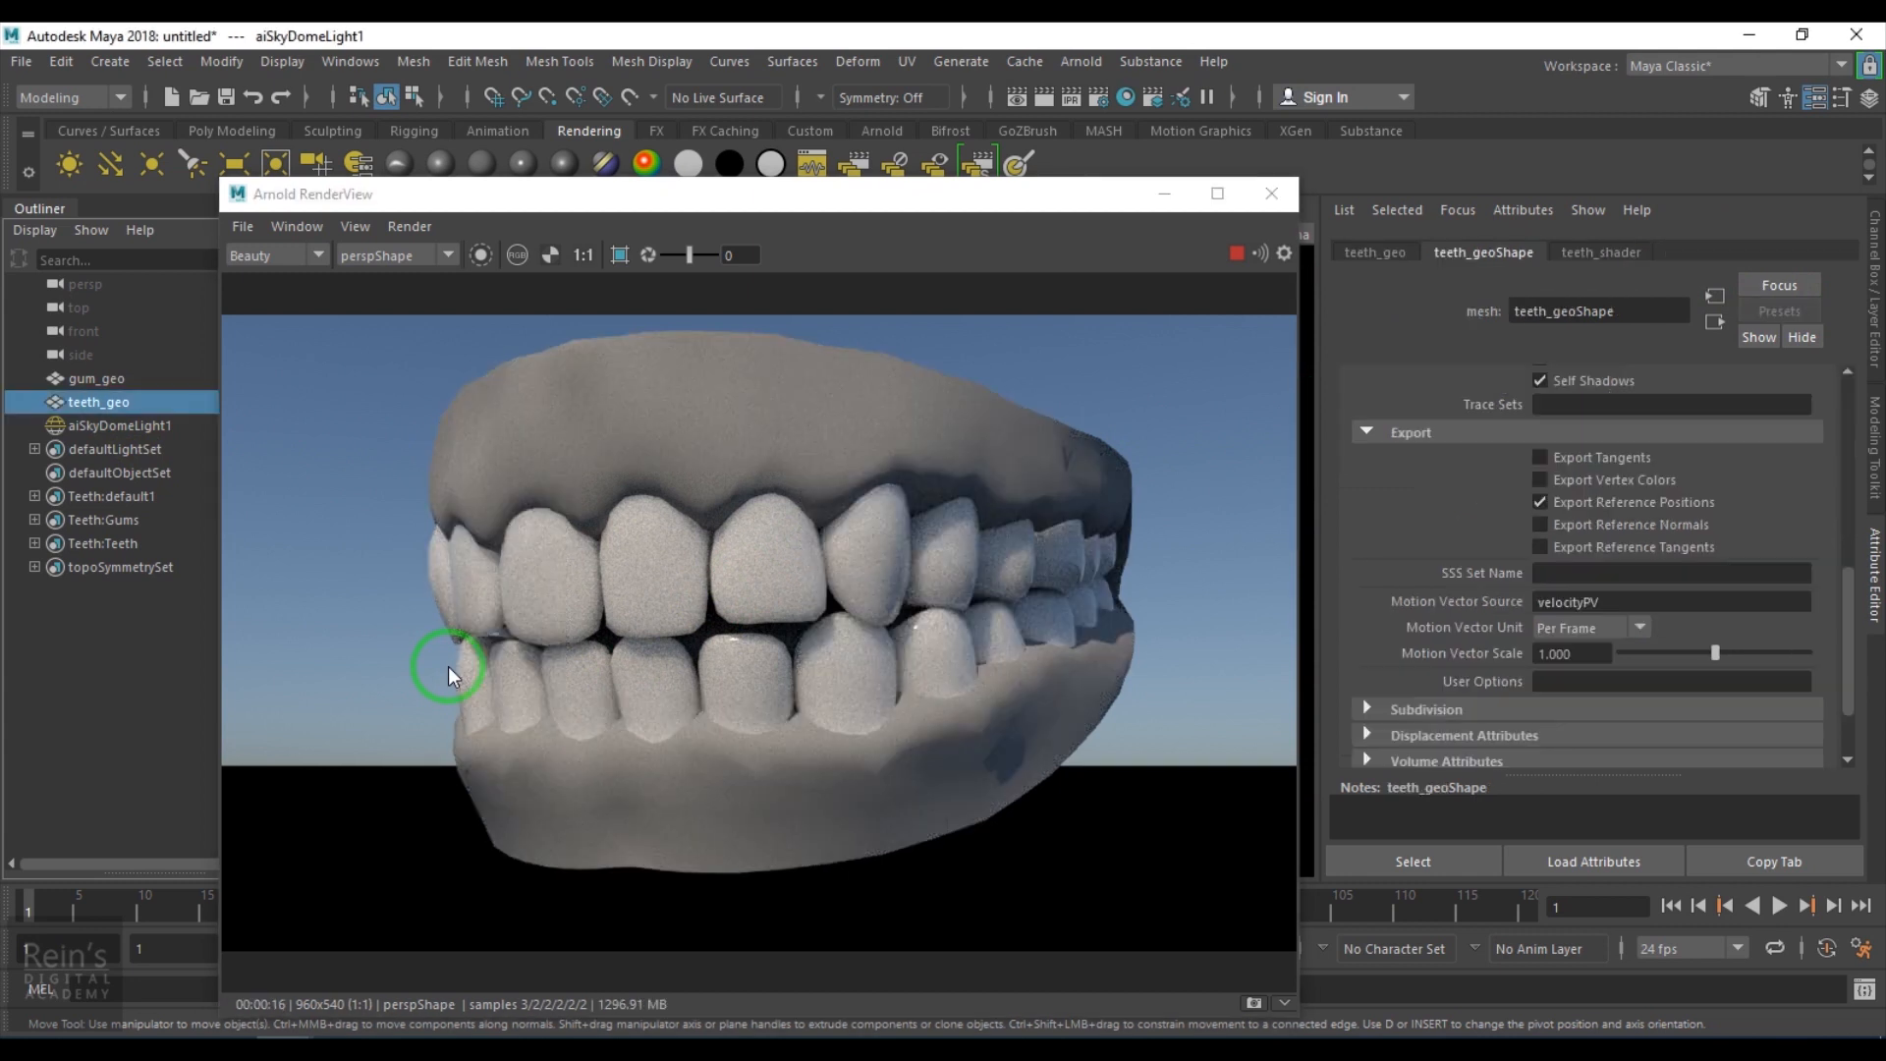
pyautogui.click(1608, 261)
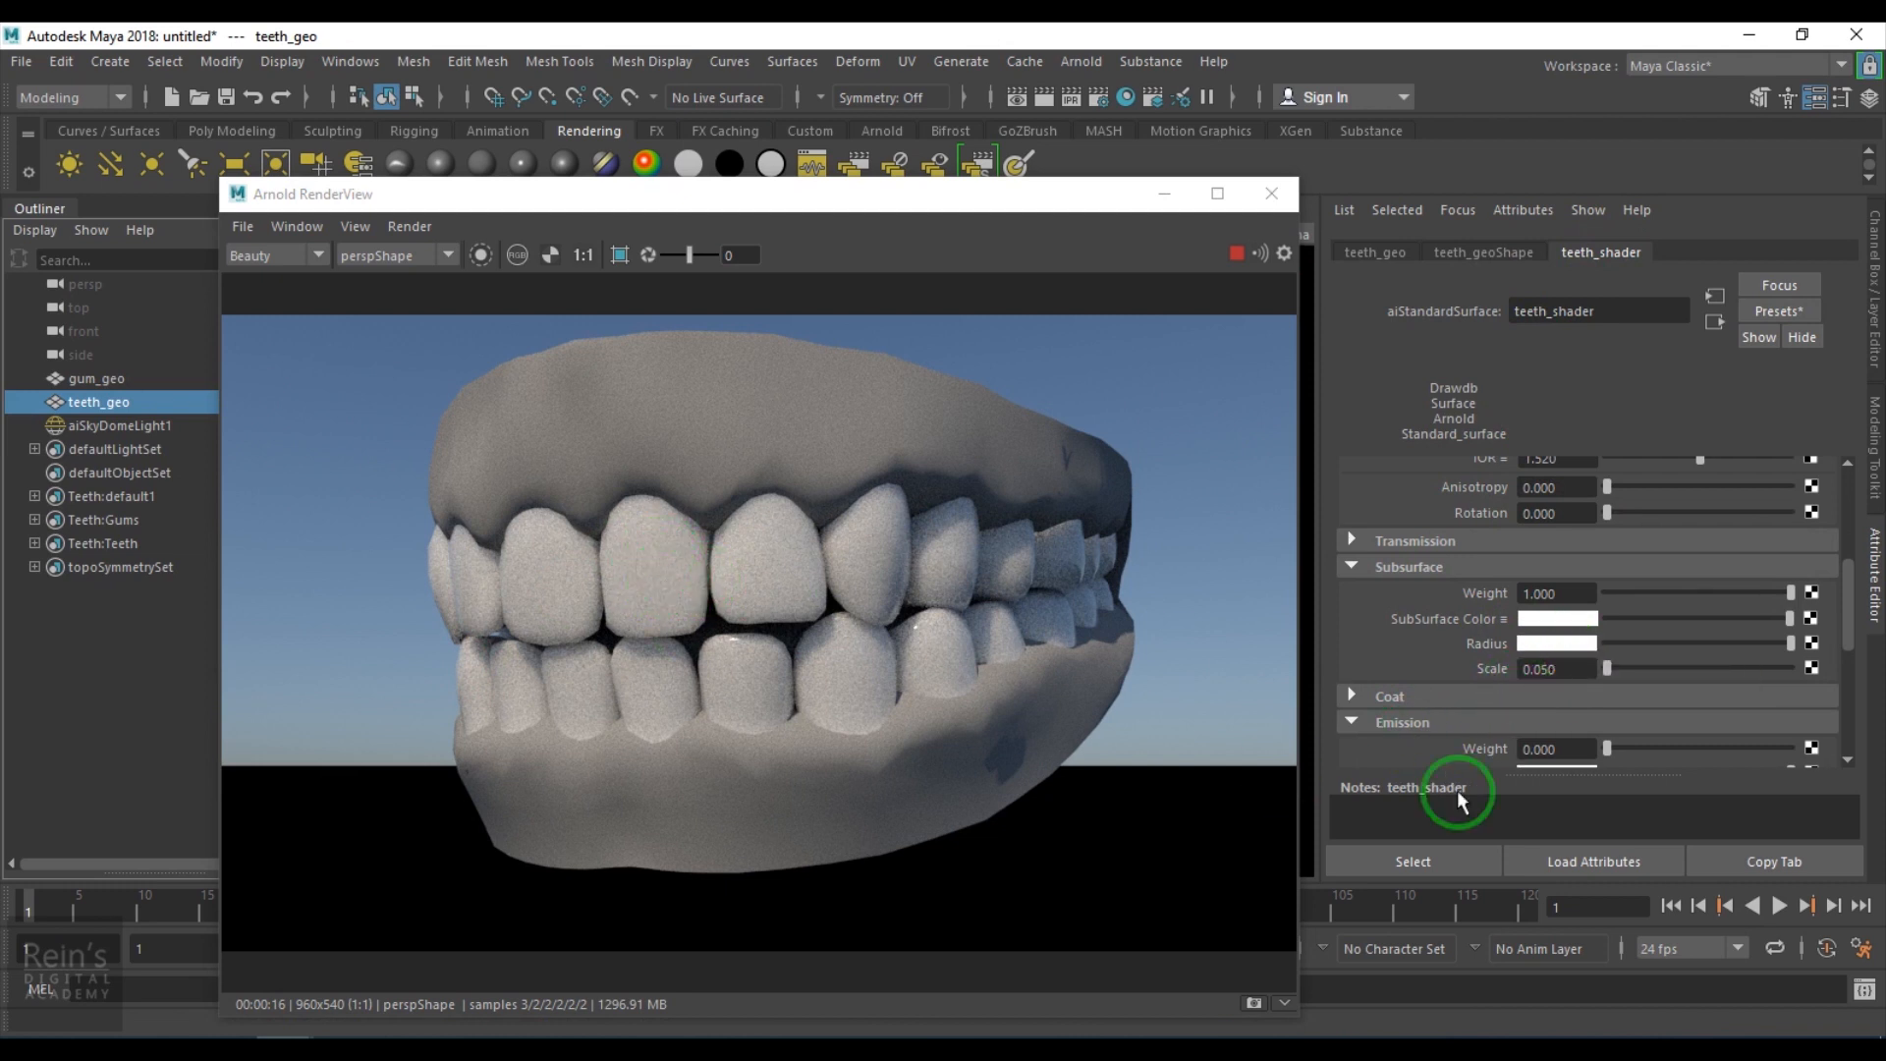
pyautogui.moveTo(1559, 677); pyautogui.dragTo(1471, 687)
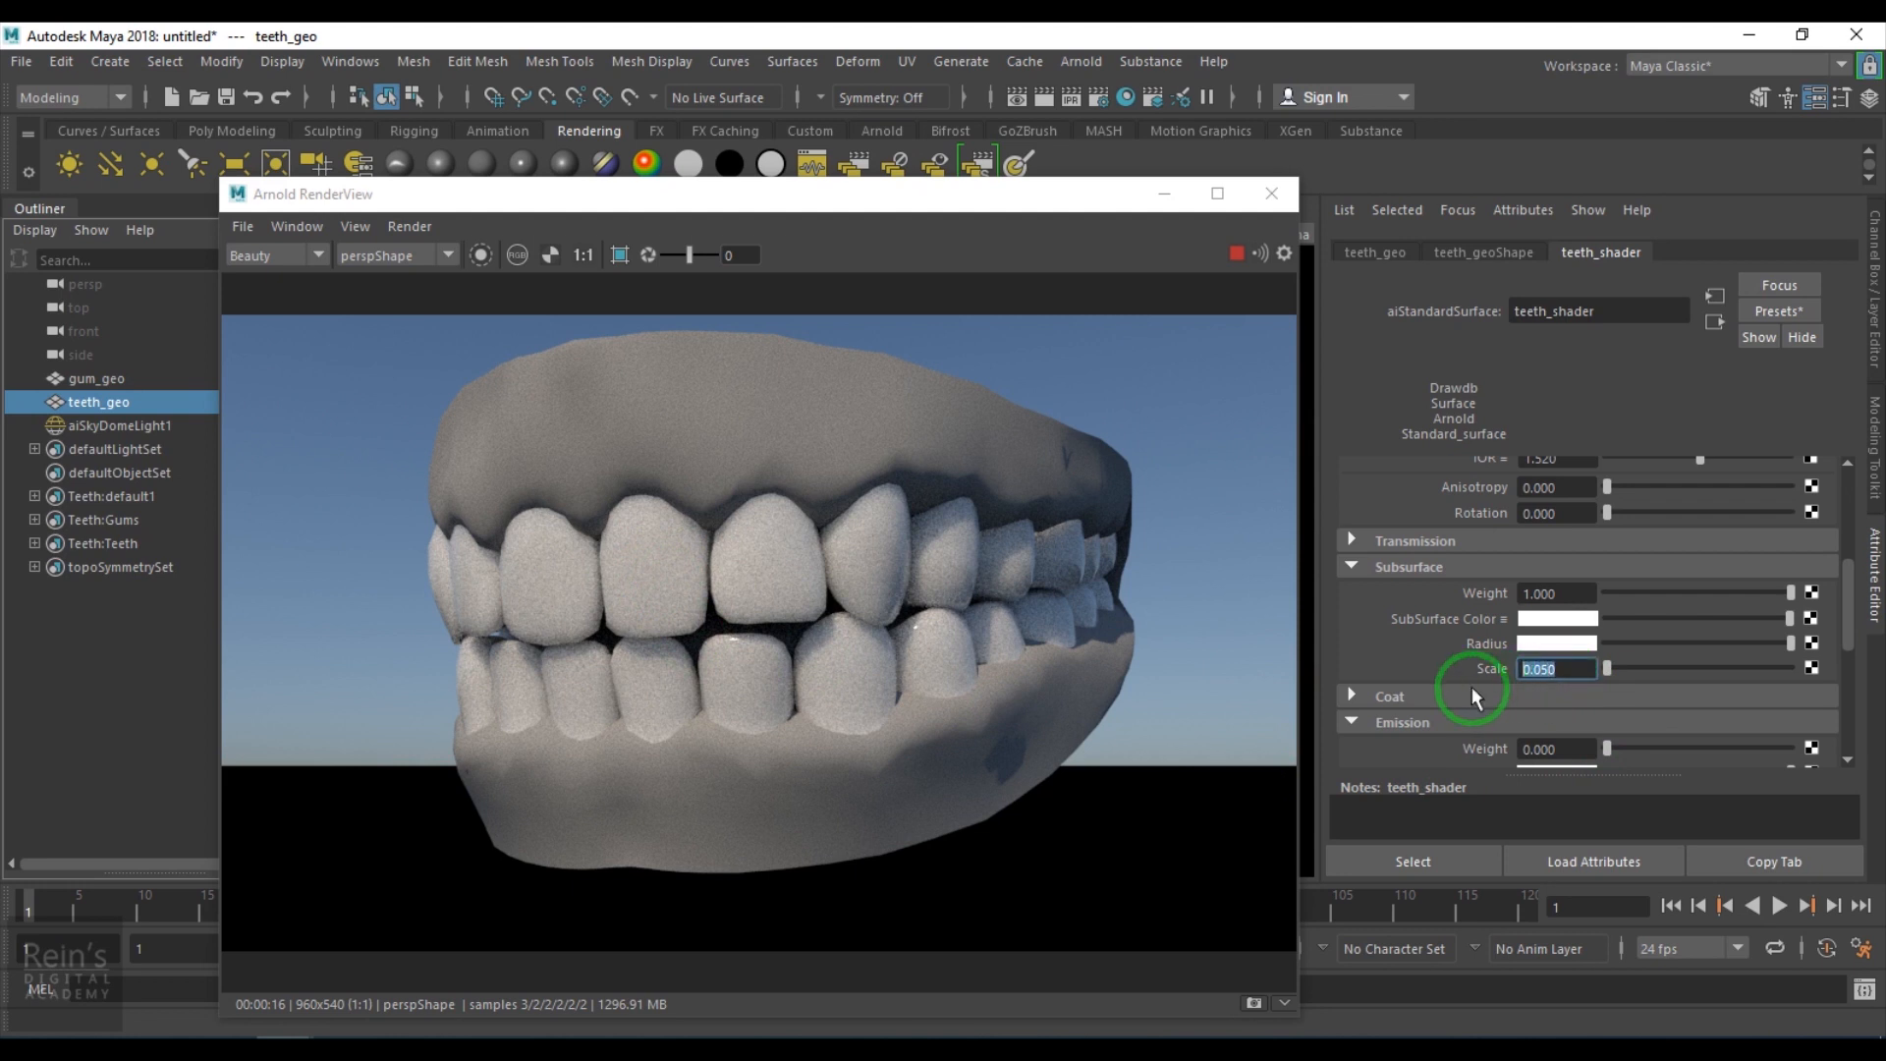
pyautogui.write('1')
pyautogui.press('Return')
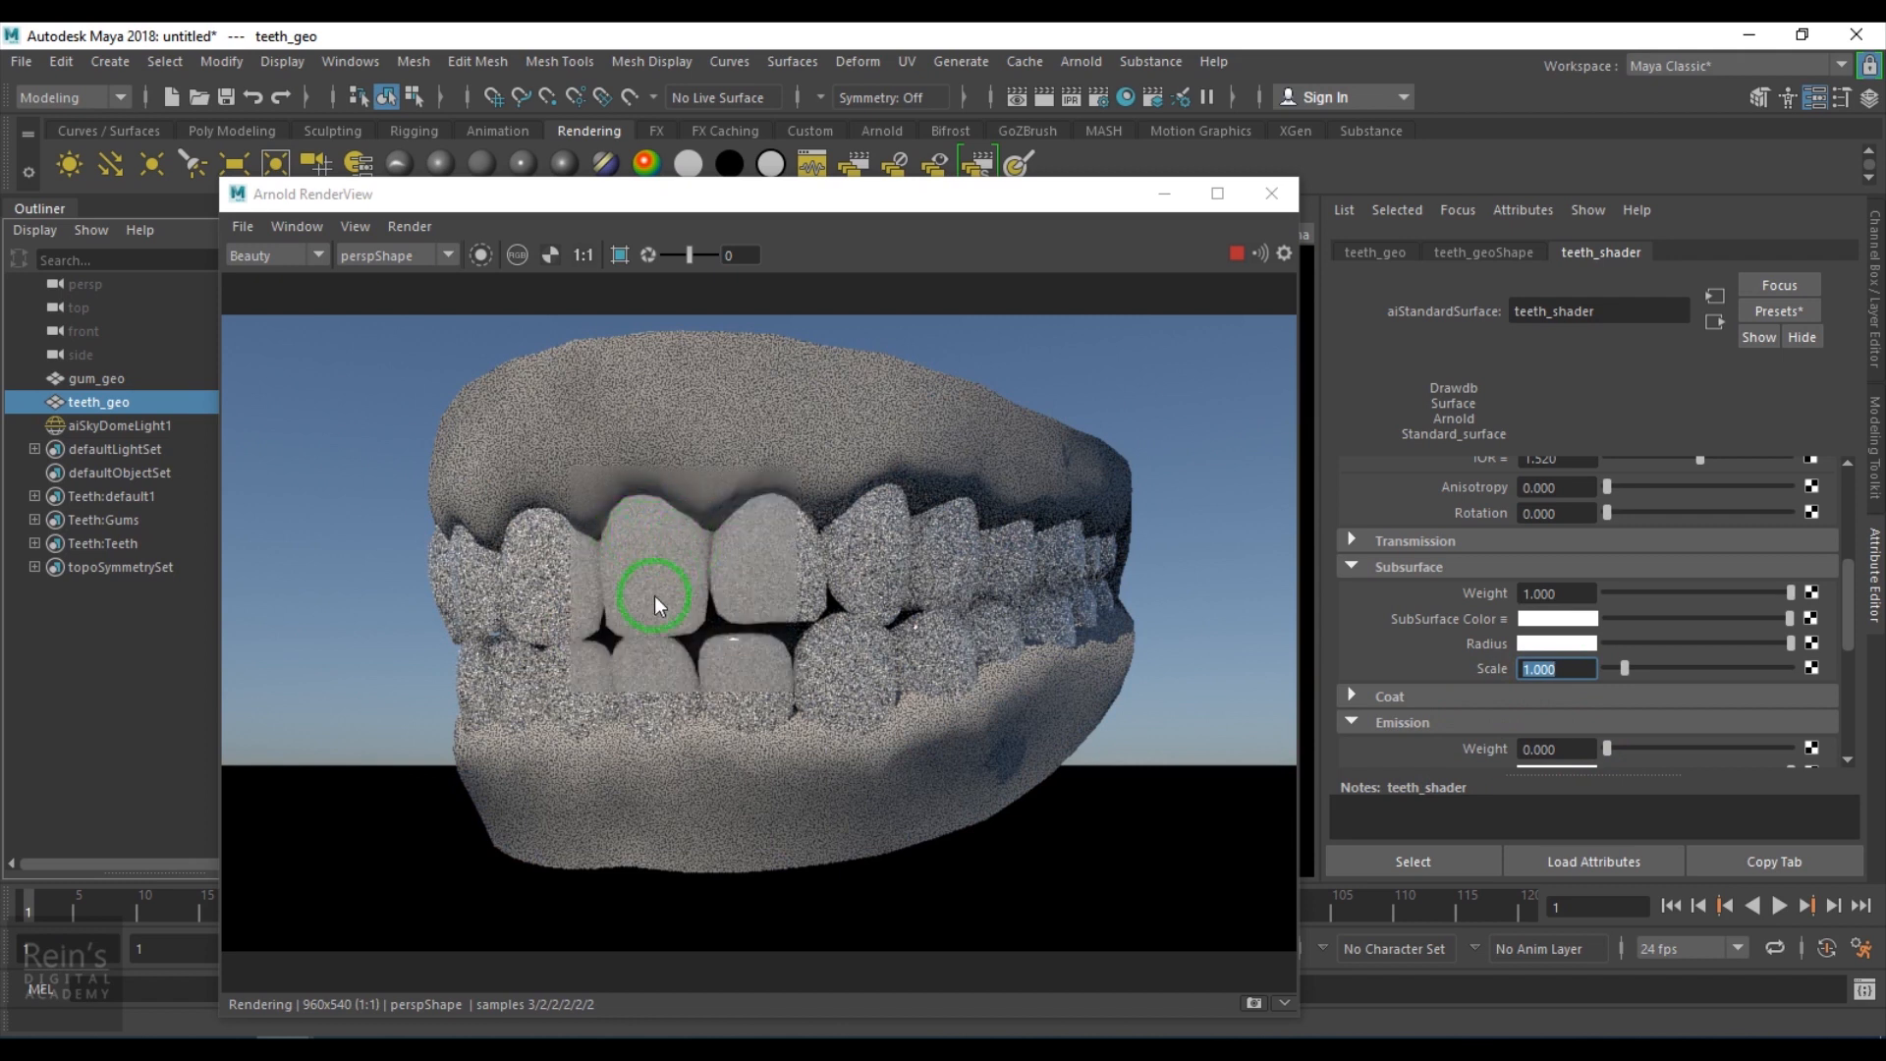
# Map a Ramp texture to the Subsurface Scale of teeth_shader, with the live render stopped and its window minimized.
pyautogui.click(1813, 668)
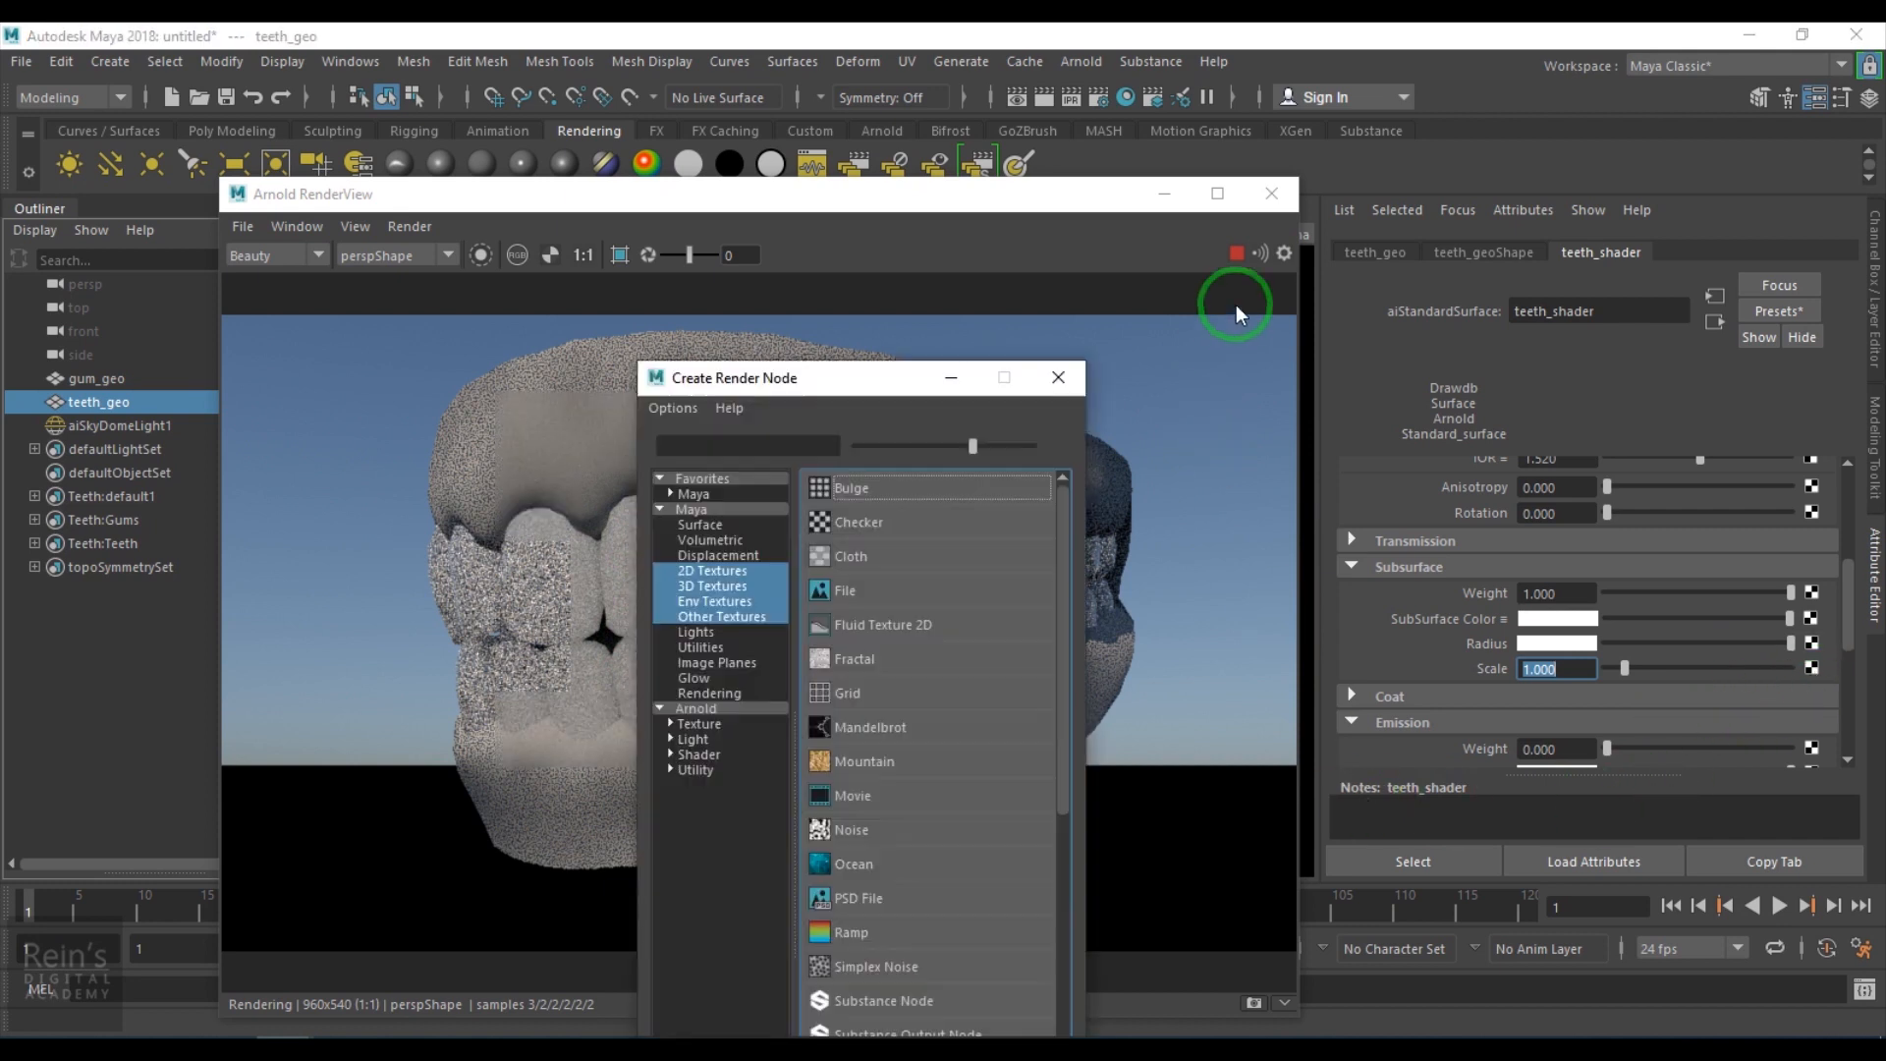
pyautogui.click(1239, 256)
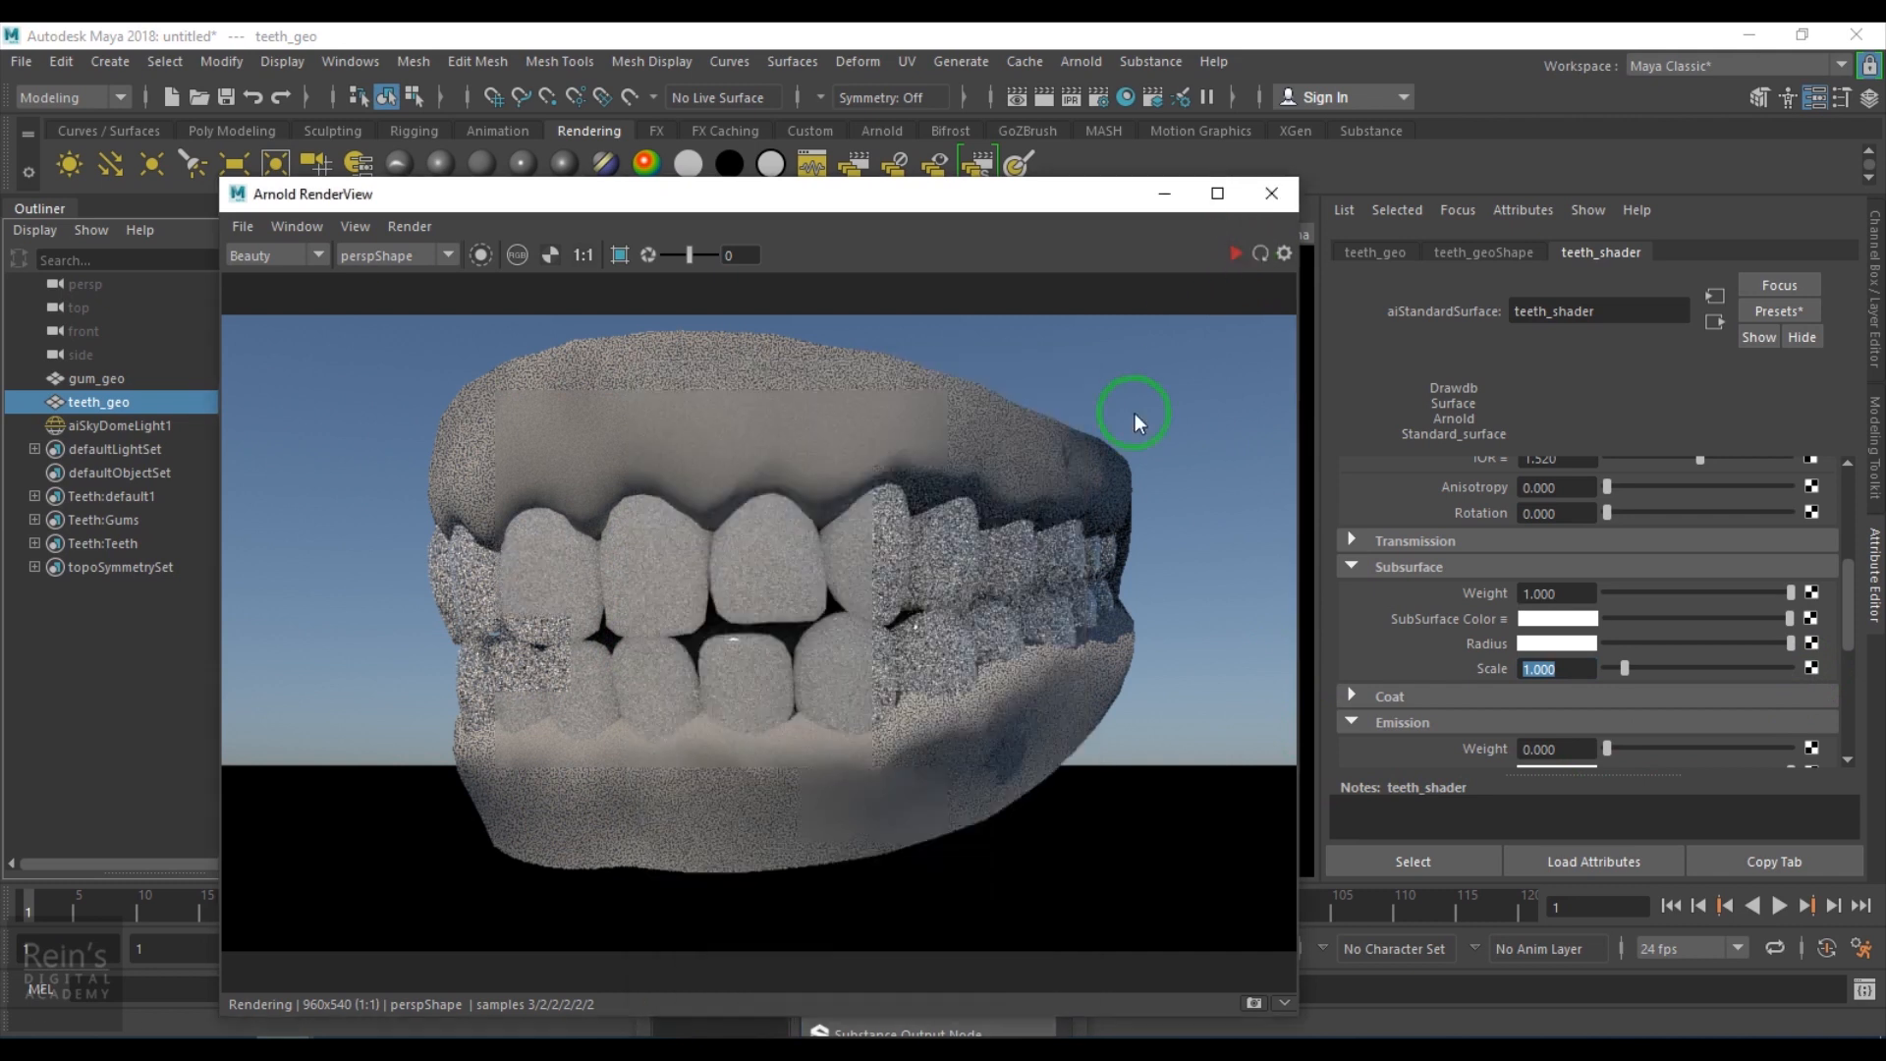
pyautogui.click(1164, 195)
pyautogui.moveTo(846, 376); pyautogui.dragTo(931, 222)
pyautogui.click(941, 780)
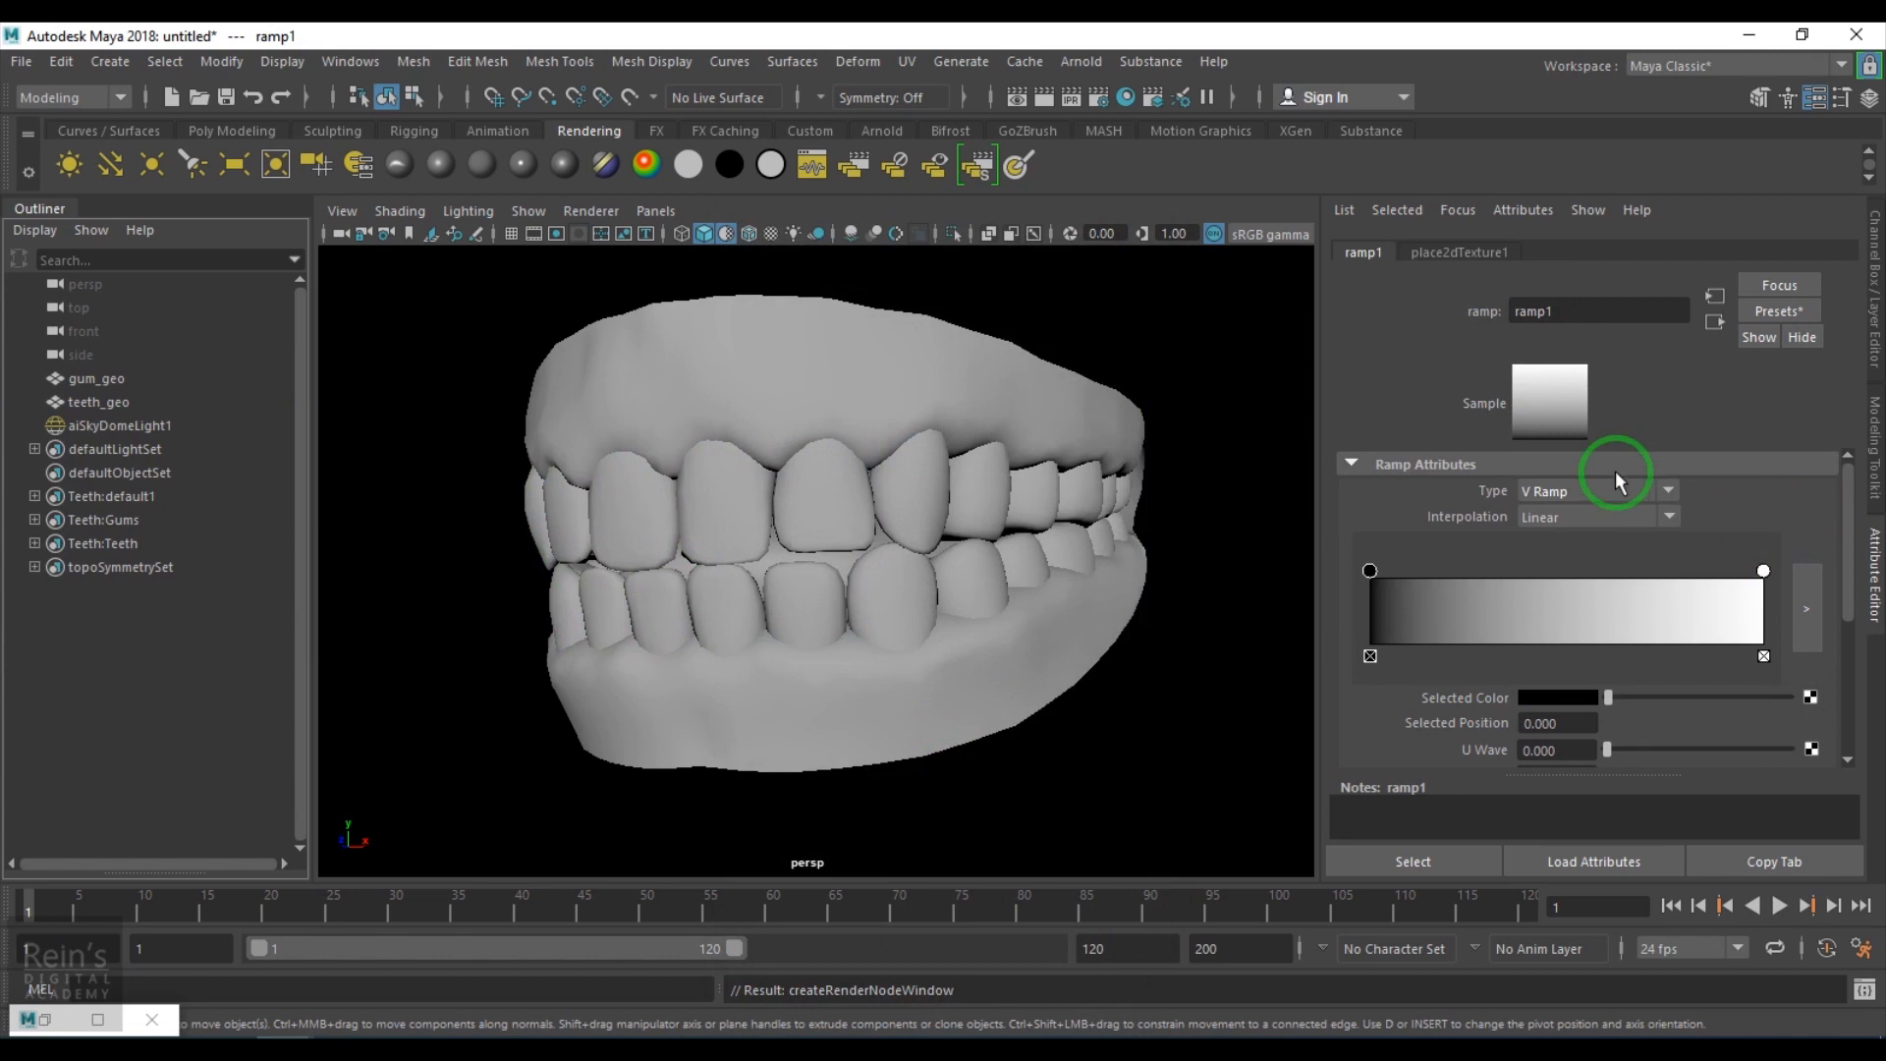
# Place a black colour stop in the middle of the ramp and make the stop at position 0.000 white.
pyautogui.moveTo(1369, 570); pyautogui.dragTo(1568, 570)
pyautogui.moveTo(1577, 723); pyautogui.dragTo(1437, 735)
pyautogui.write('0')
pyautogui.click(1380, 614)
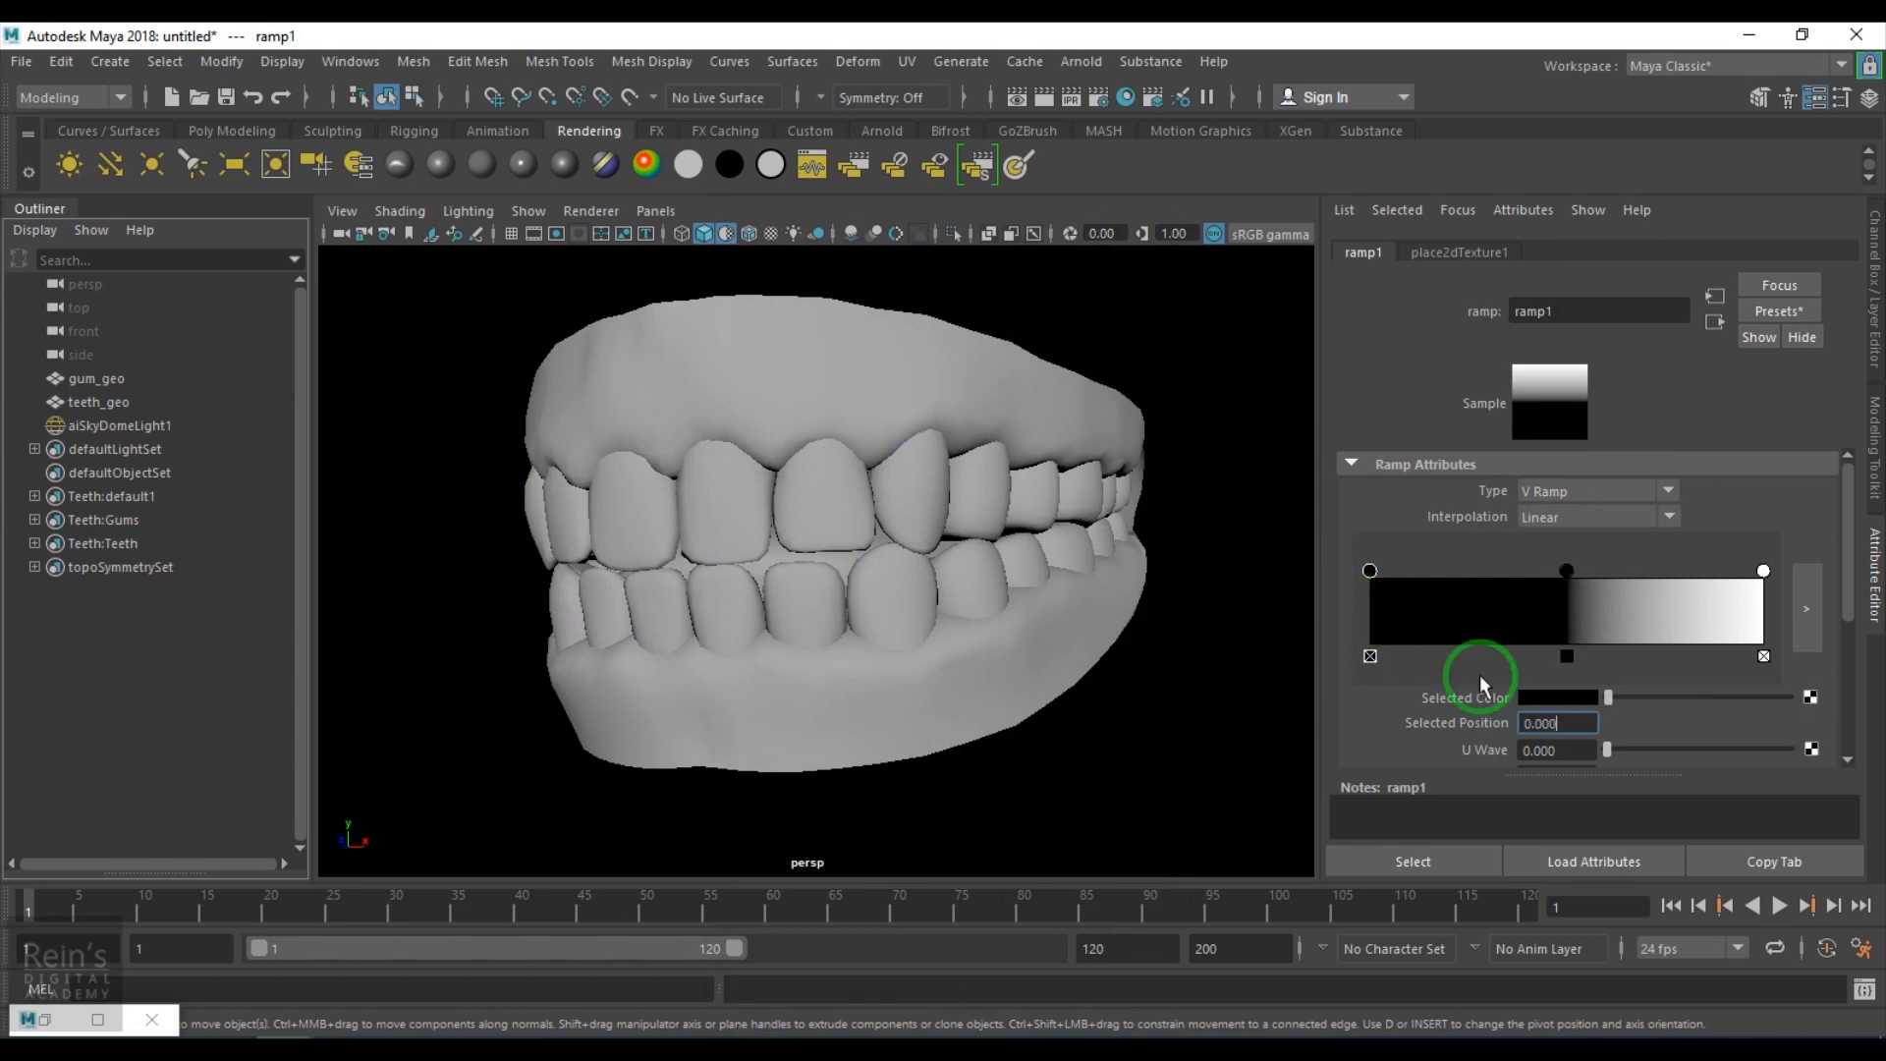
pyautogui.moveTo(1629, 701); pyautogui.dragTo(1869, 631)
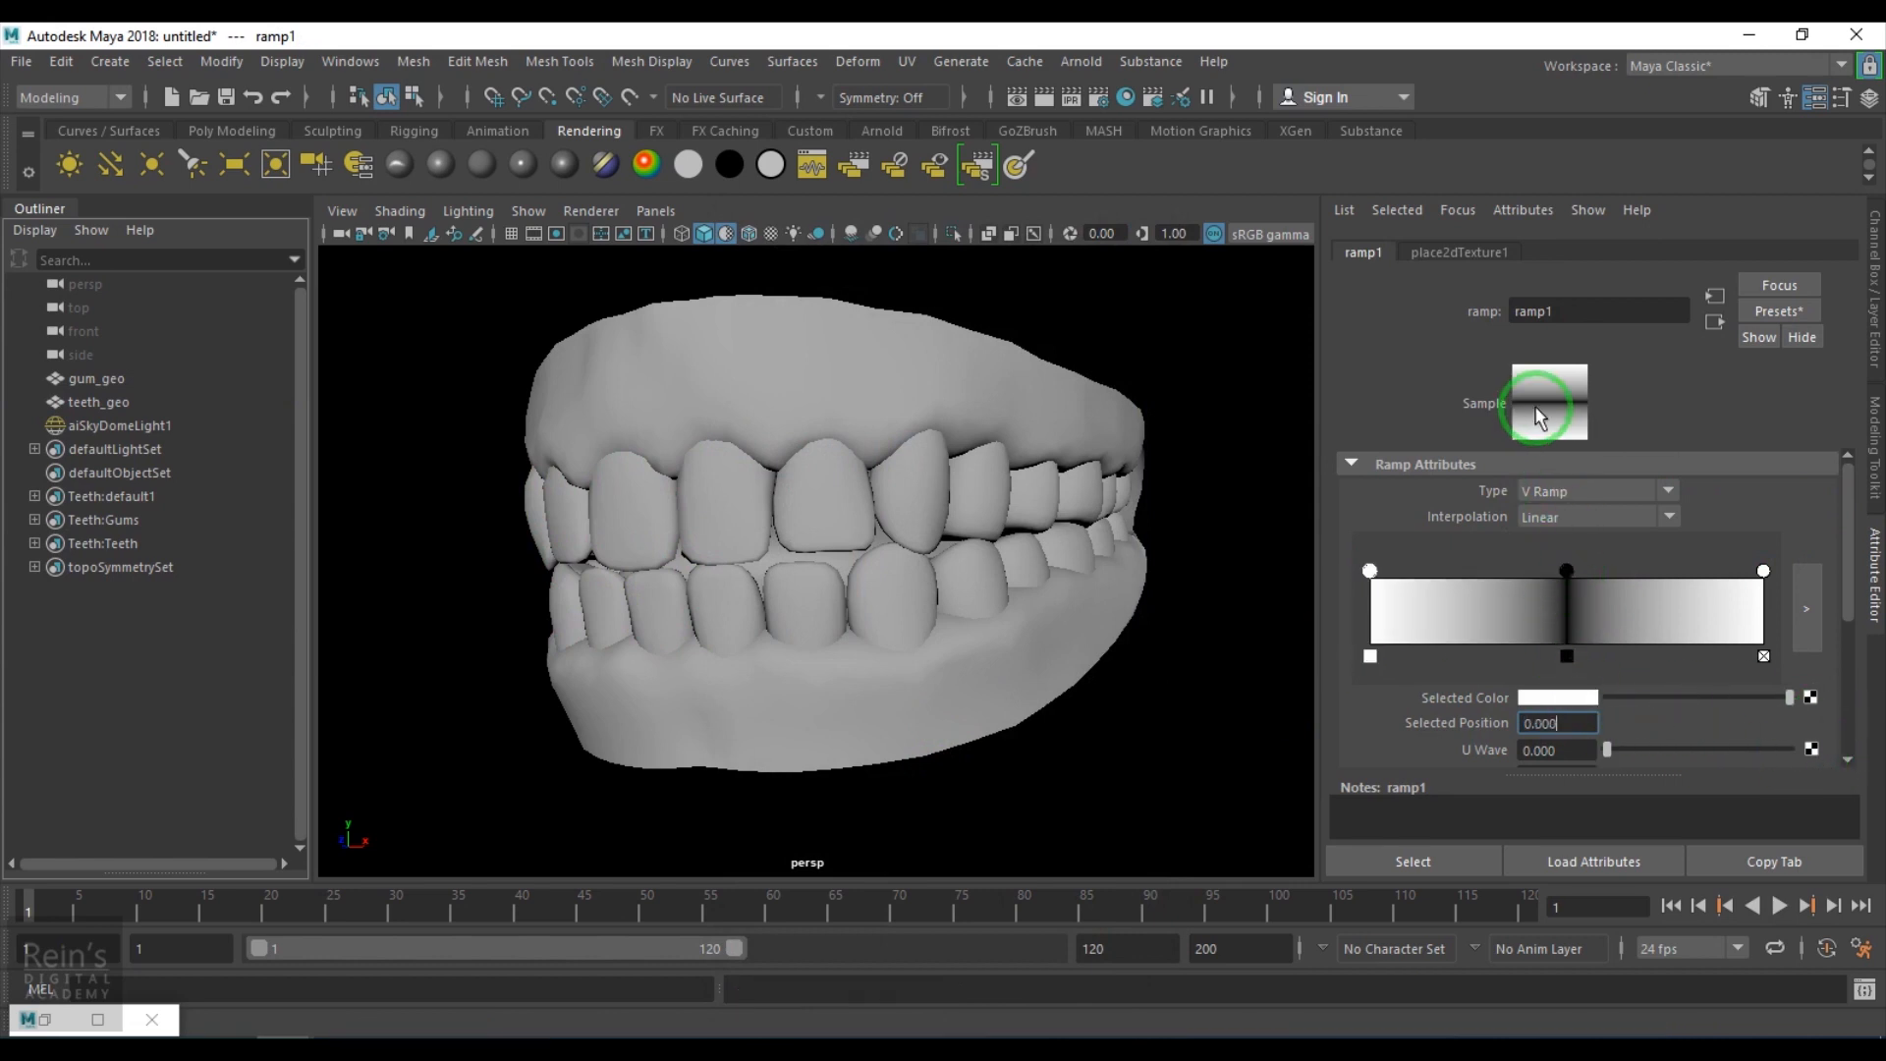
# Make the ramp's middle stop at 0.500 white and both end stops black.
pyautogui.click(1567, 571)
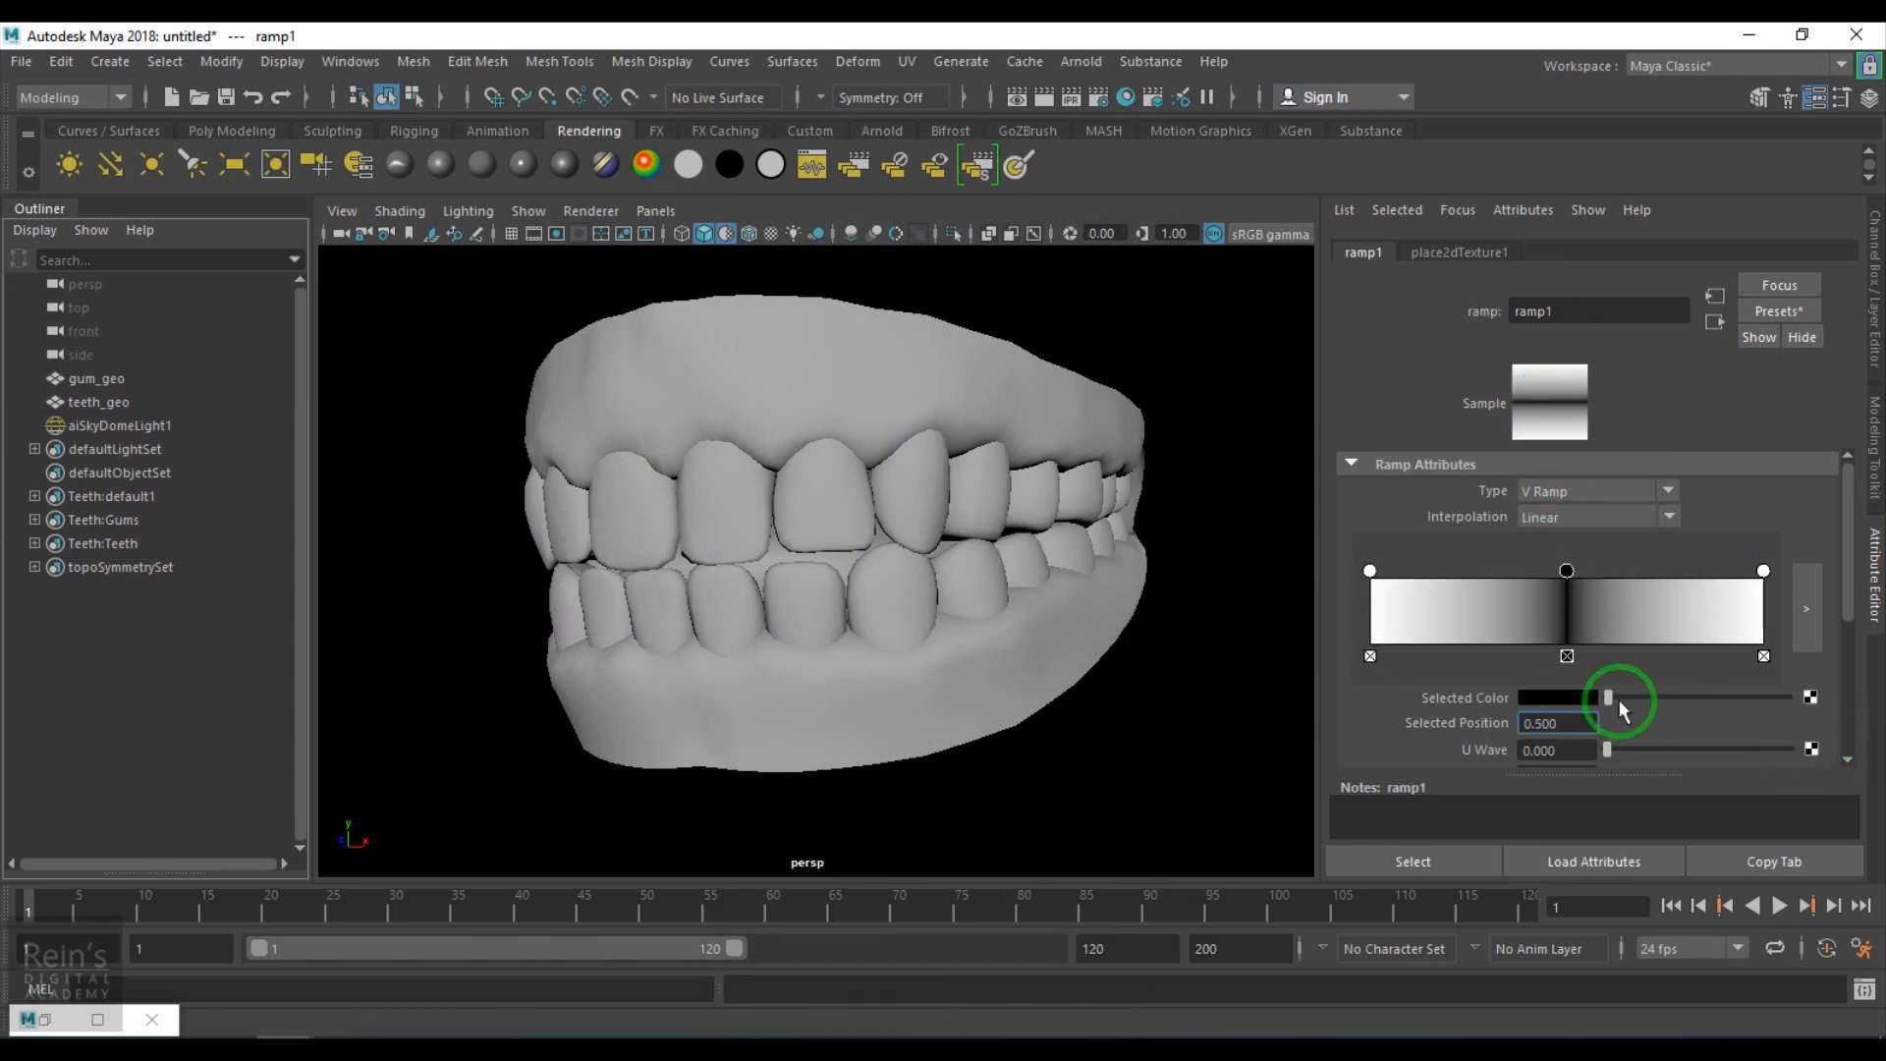
pyautogui.moveTo(1618, 699); pyautogui.dragTo(1839, 695)
pyautogui.click(1763, 571)
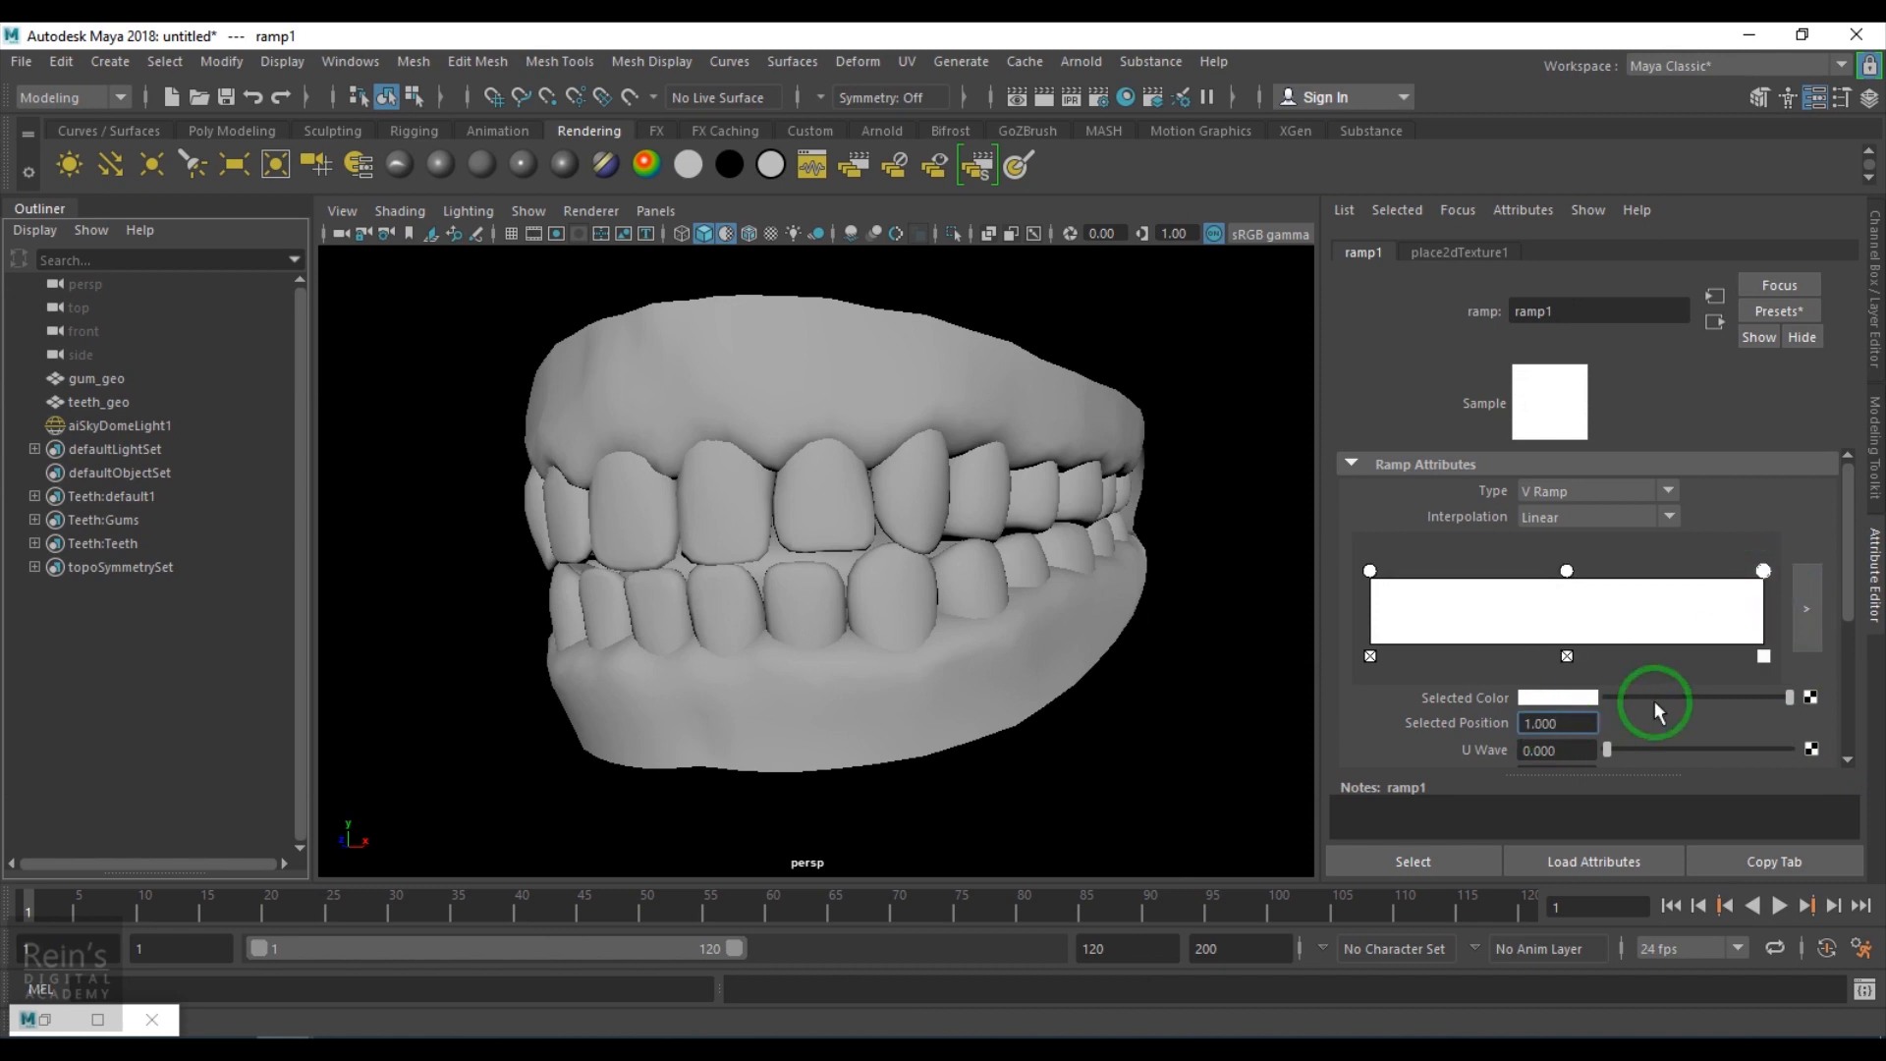
pyautogui.moveTo(1654, 699); pyautogui.dragTo(1443, 675)
pyautogui.click(1370, 570)
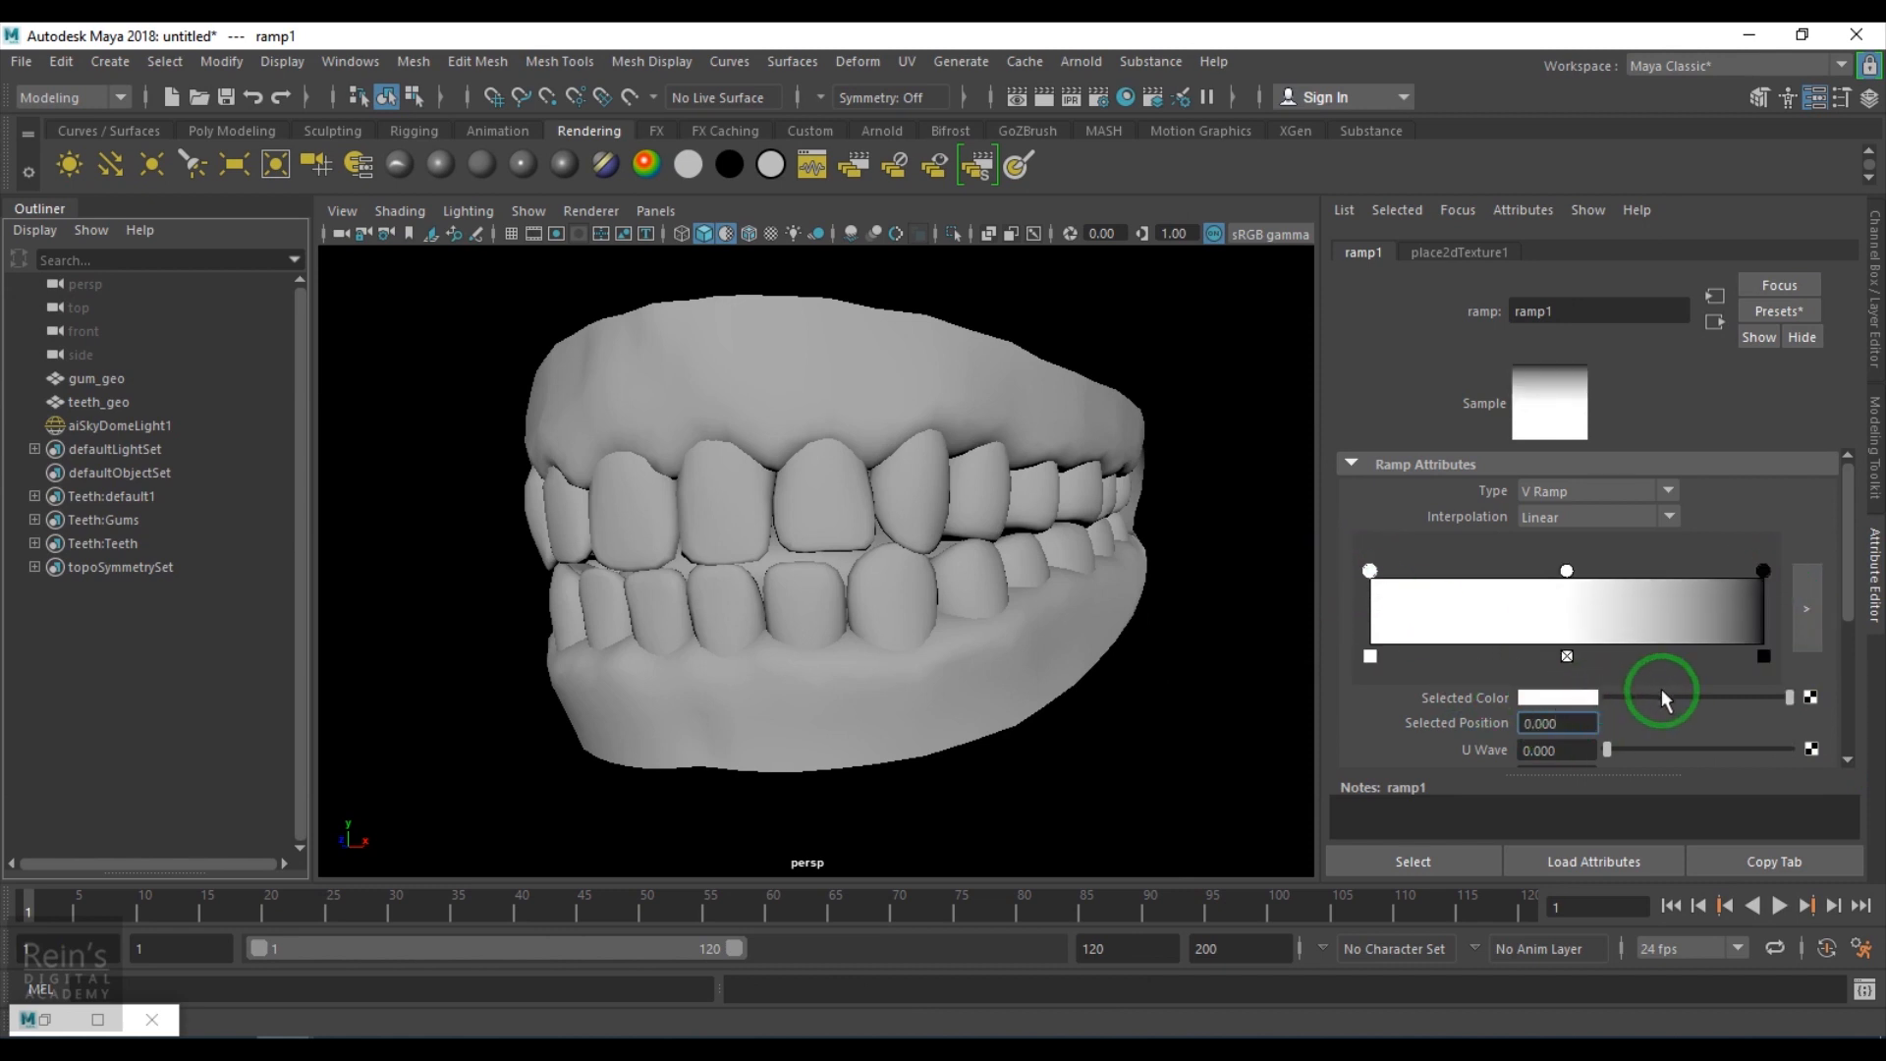
pyautogui.moveTo(1660, 691); pyautogui.dragTo(1526, 700)
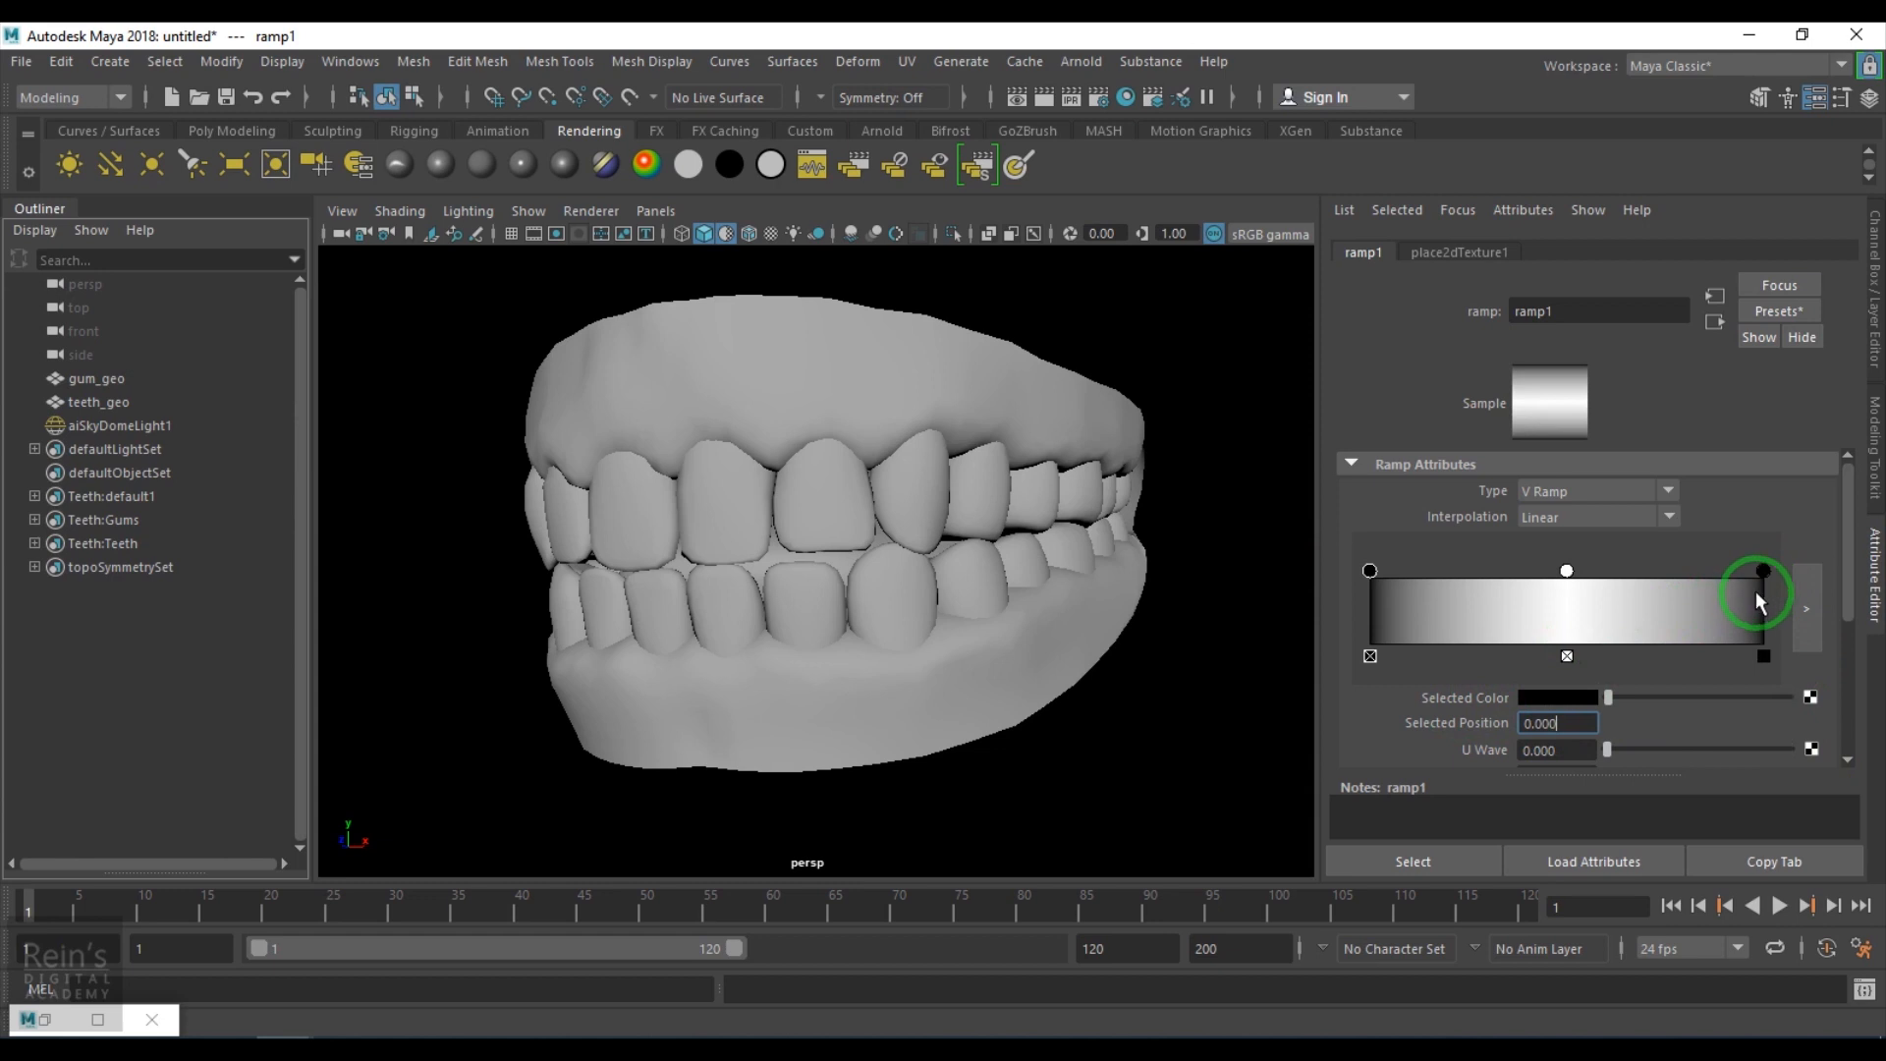
# Restore the Arnold RenderView, store a snapshot, and restart the live render with a crop region around the teeth.
pyautogui.click(45, 1018)
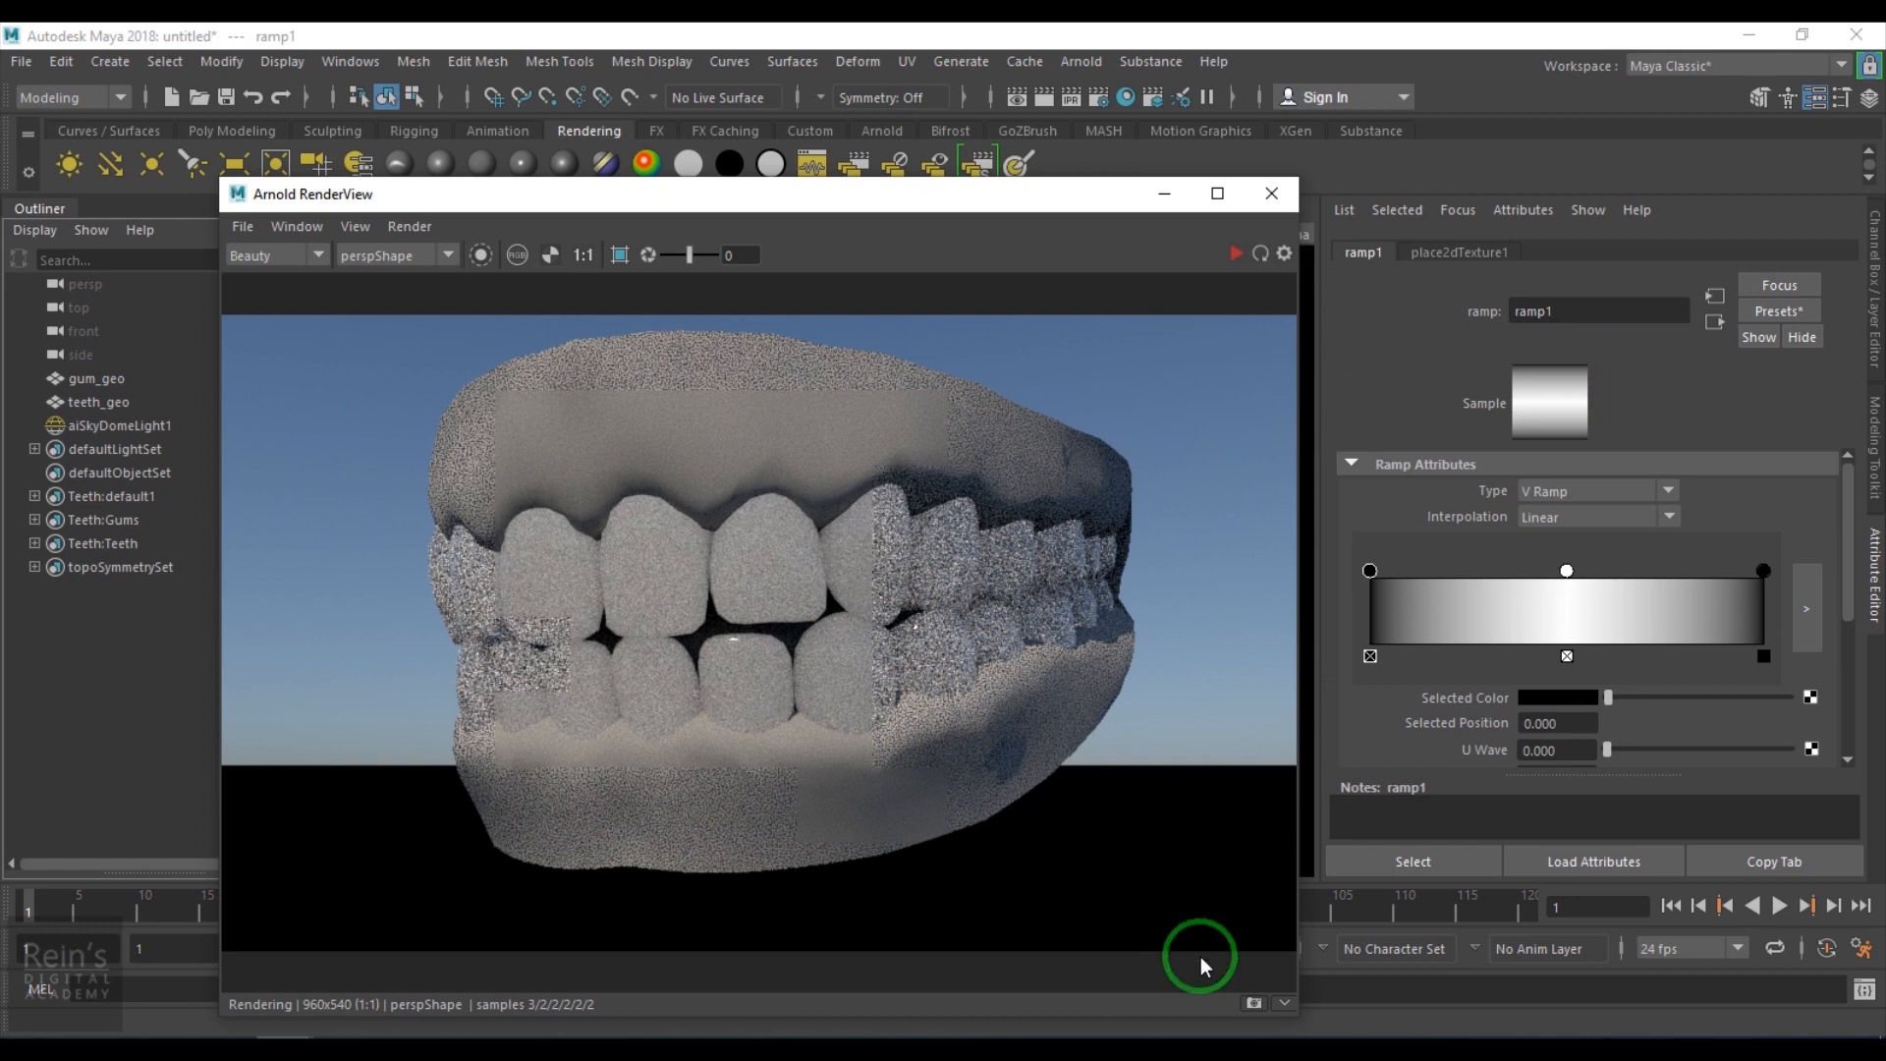
pyautogui.click(1252, 1003)
pyautogui.click(620, 254)
pyautogui.moveTo(400, 428); pyautogui.dragTo(1145, 709)
pyautogui.click(1237, 258)
# Add dark grey stops to the ramp at about 0.25 and 0.80 and set its Interpolation to Smooth.
pyautogui.moveTo(1412, 605); pyautogui.dragTo(1428, 605)
pyautogui.moveTo(1731, 619); pyautogui.dragTo(1679, 625)
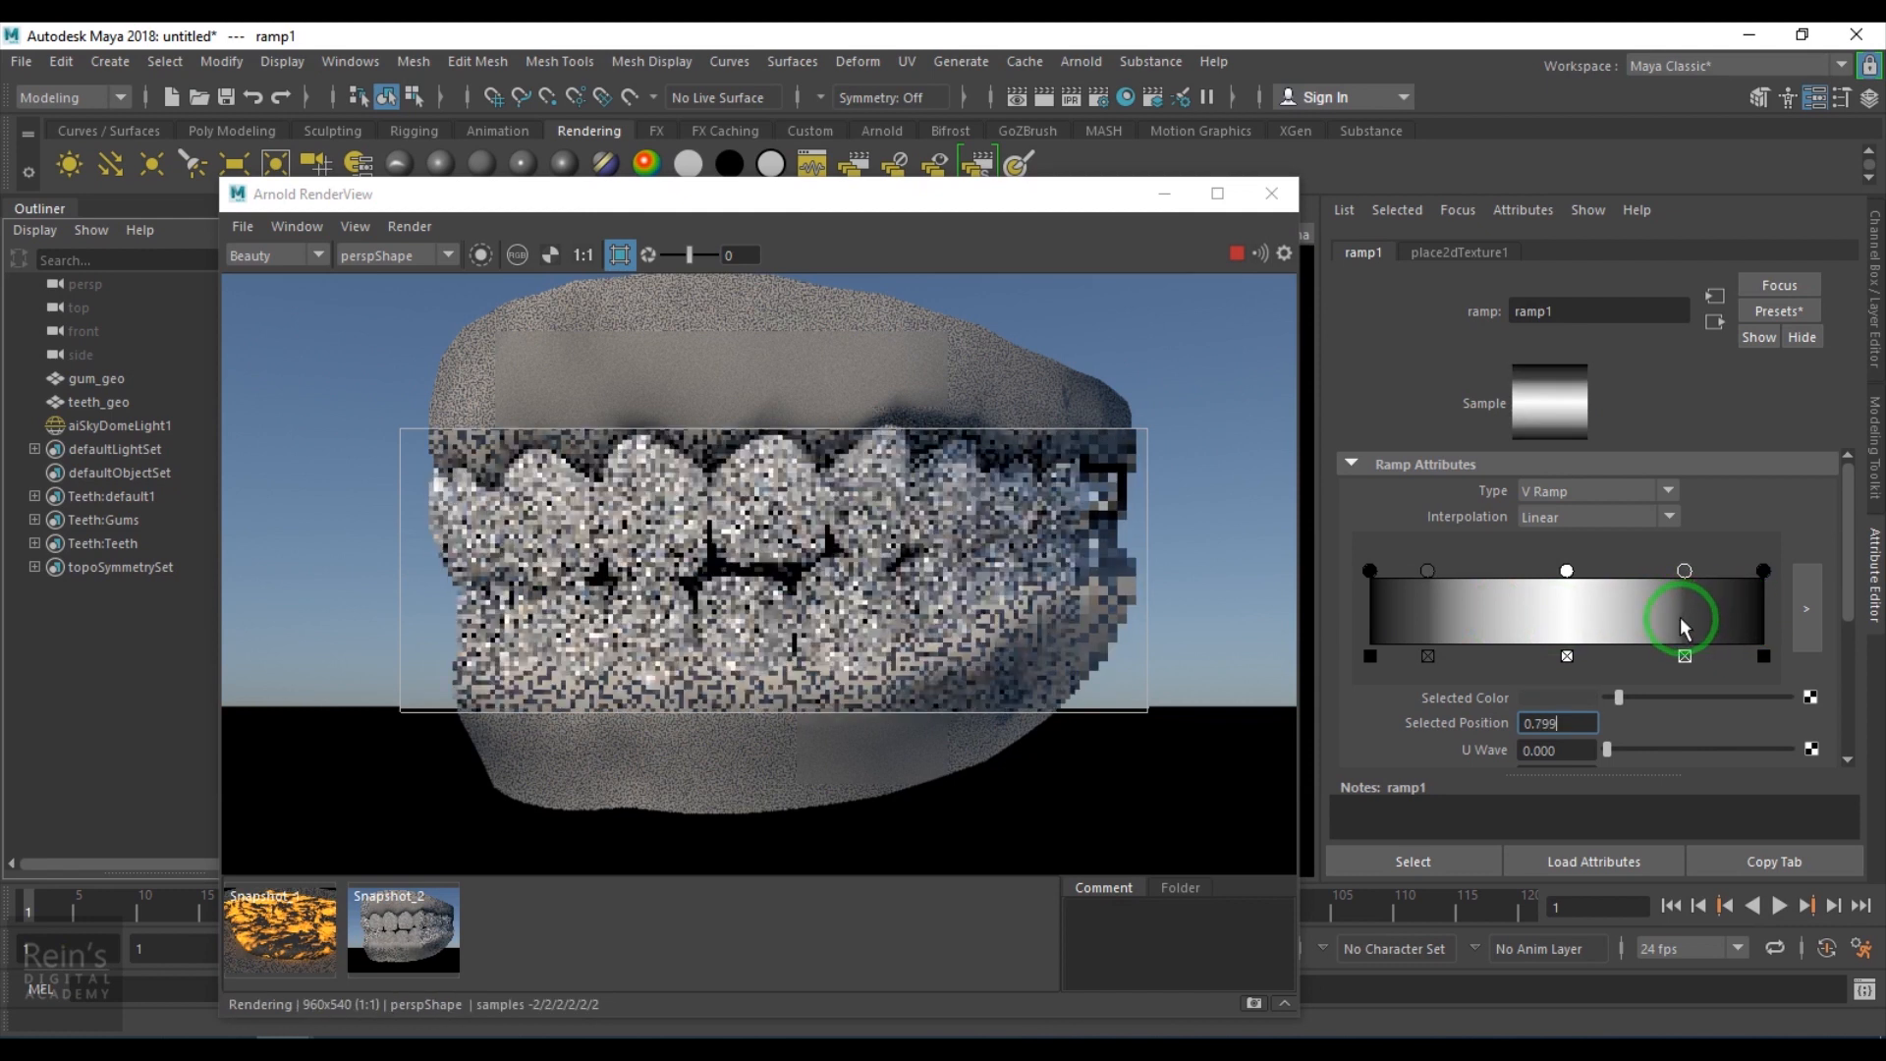
pyautogui.moveTo(1438, 578); pyautogui.dragTo(1471, 578)
pyautogui.click(1551, 516)
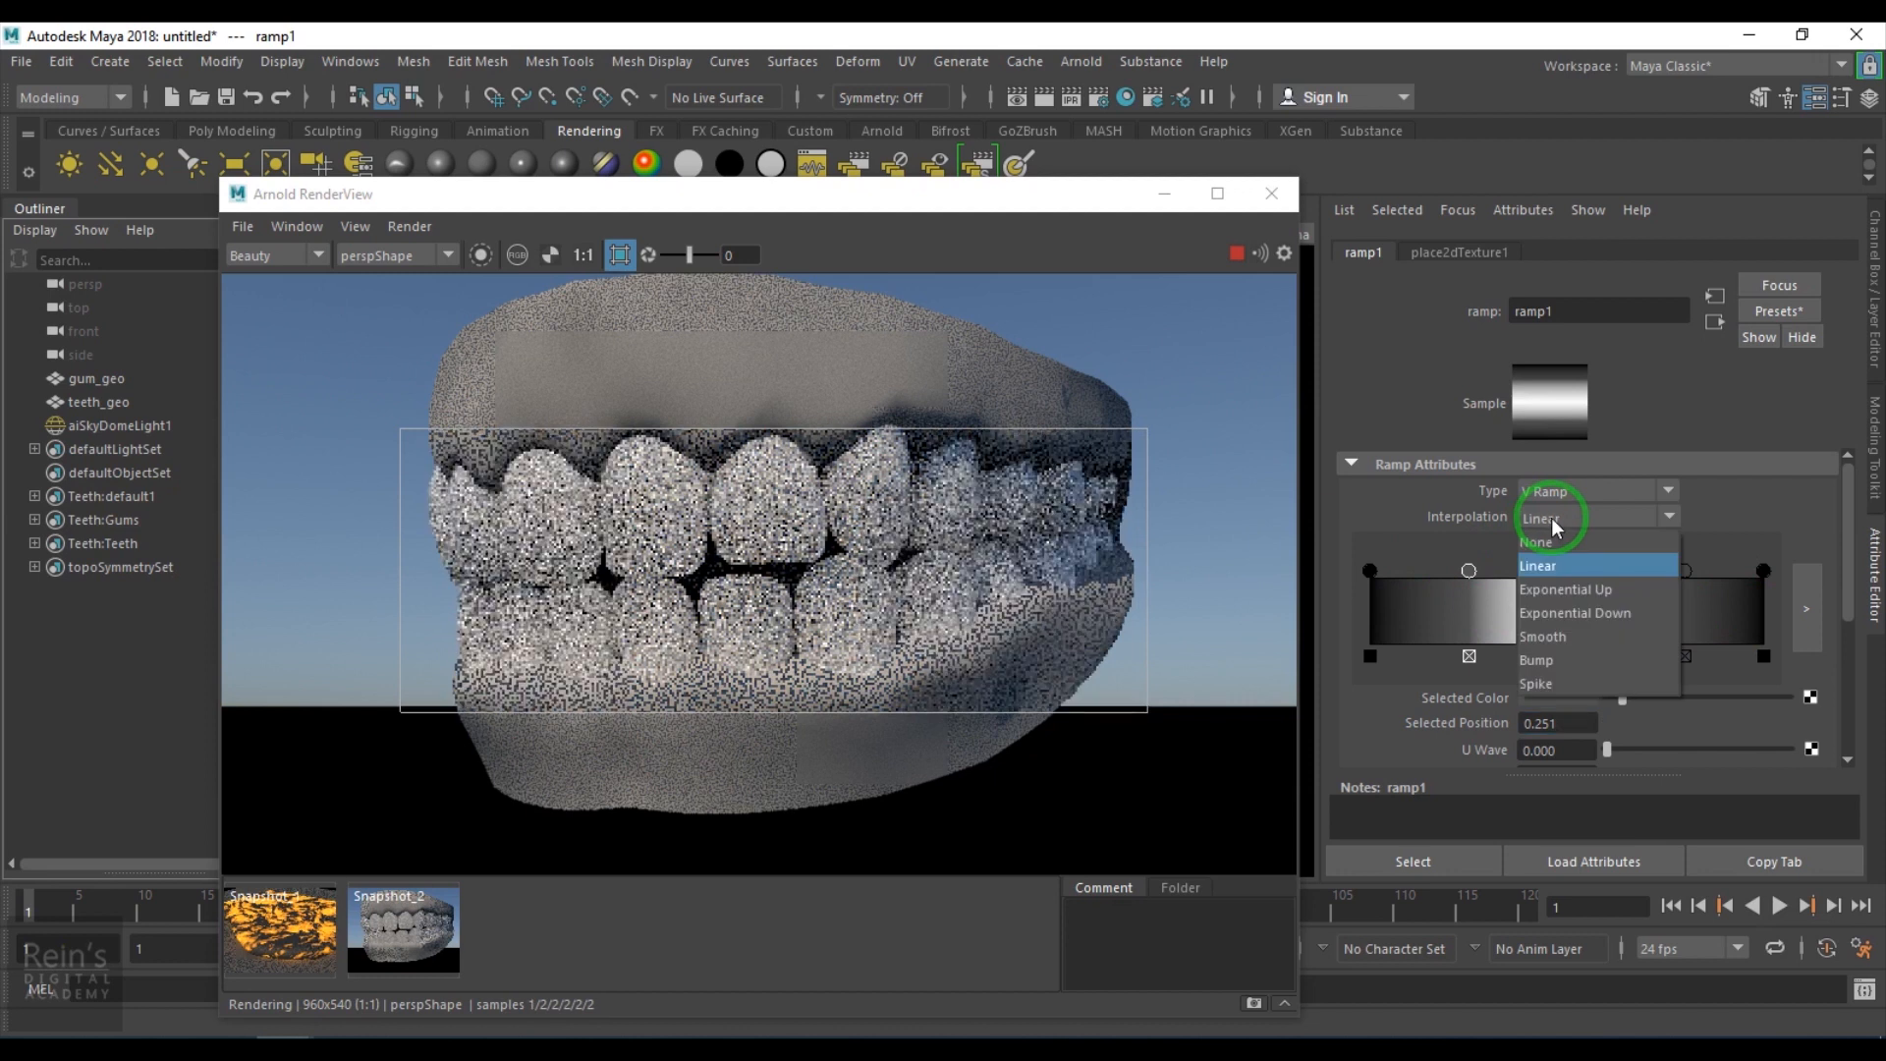
pyautogui.click(1557, 635)
# Narrow the ramp's white band by moving the two dark grey stops inward to about 0.344 and 0.656.
pyautogui.moveTo(1684, 572); pyautogui.dragTo(1652, 580)
pyautogui.moveTo(1469, 571); pyautogui.dragTo(1481, 574)
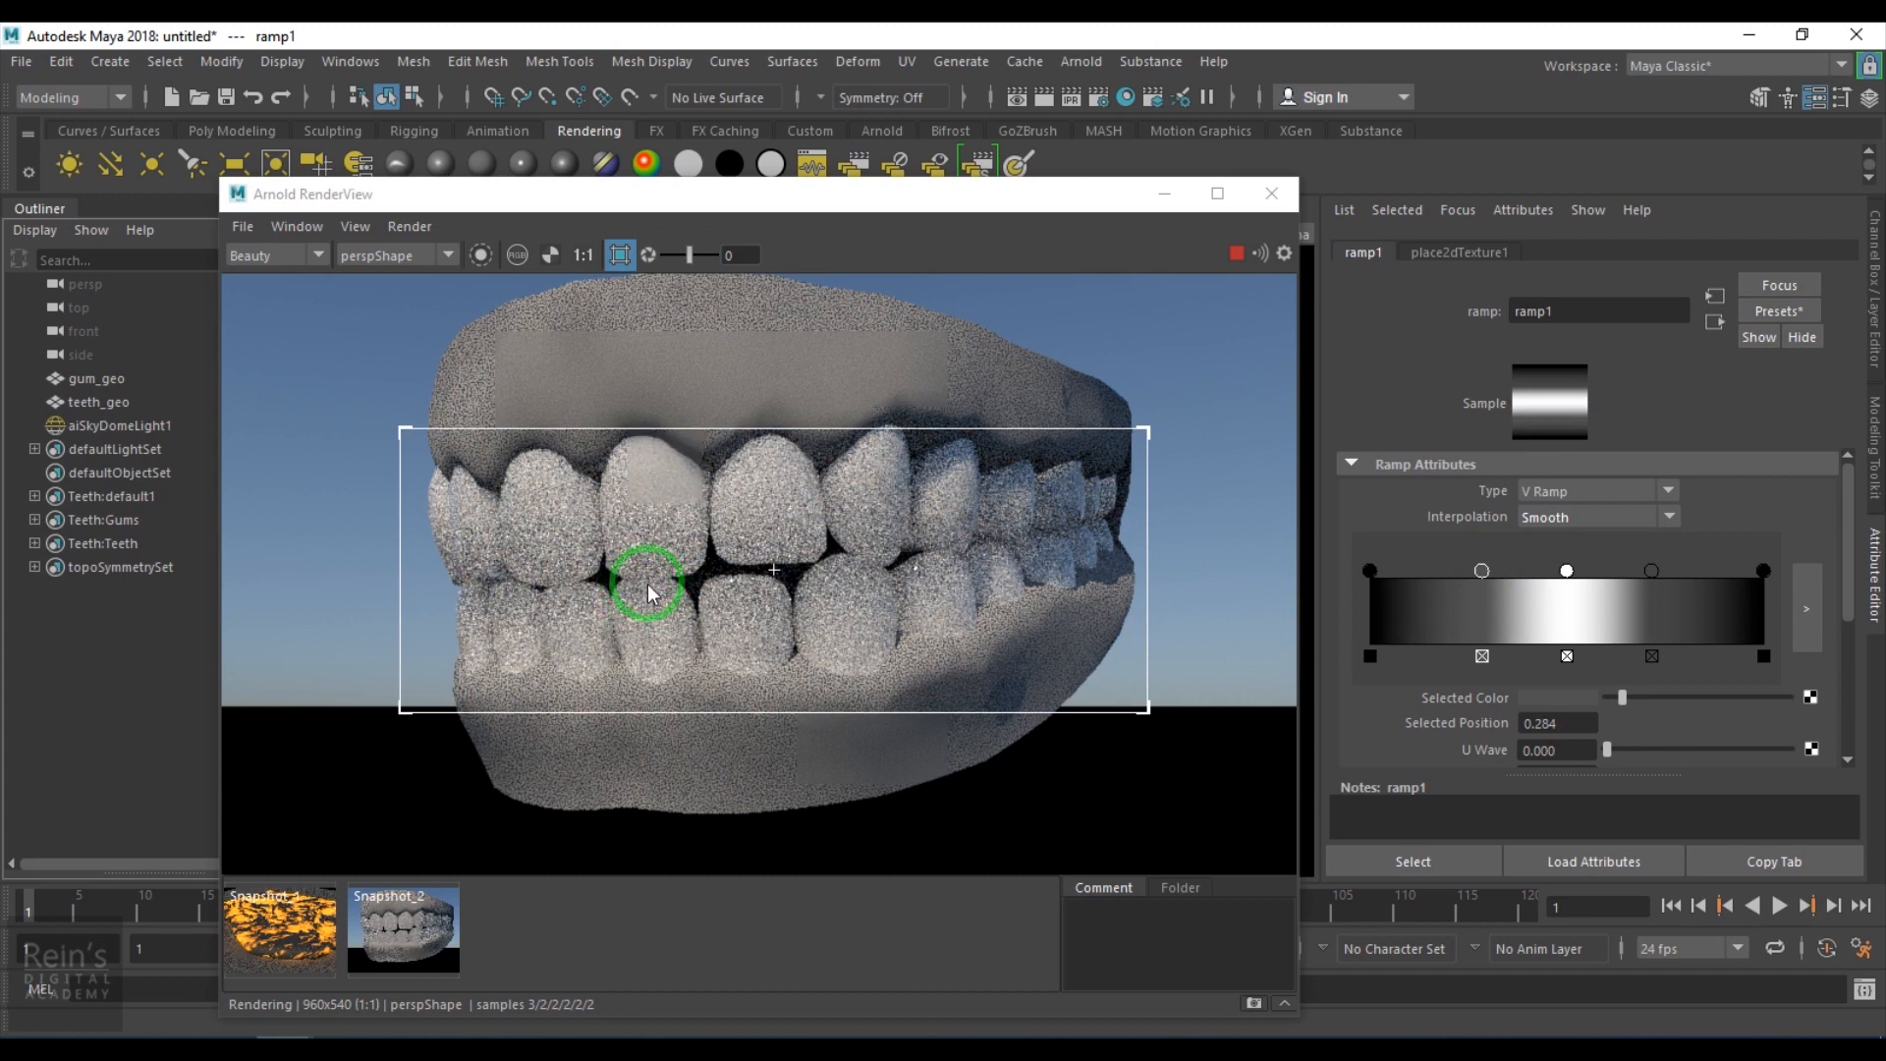
pyautogui.moveTo(1482, 570); pyautogui.dragTo(1504, 570)
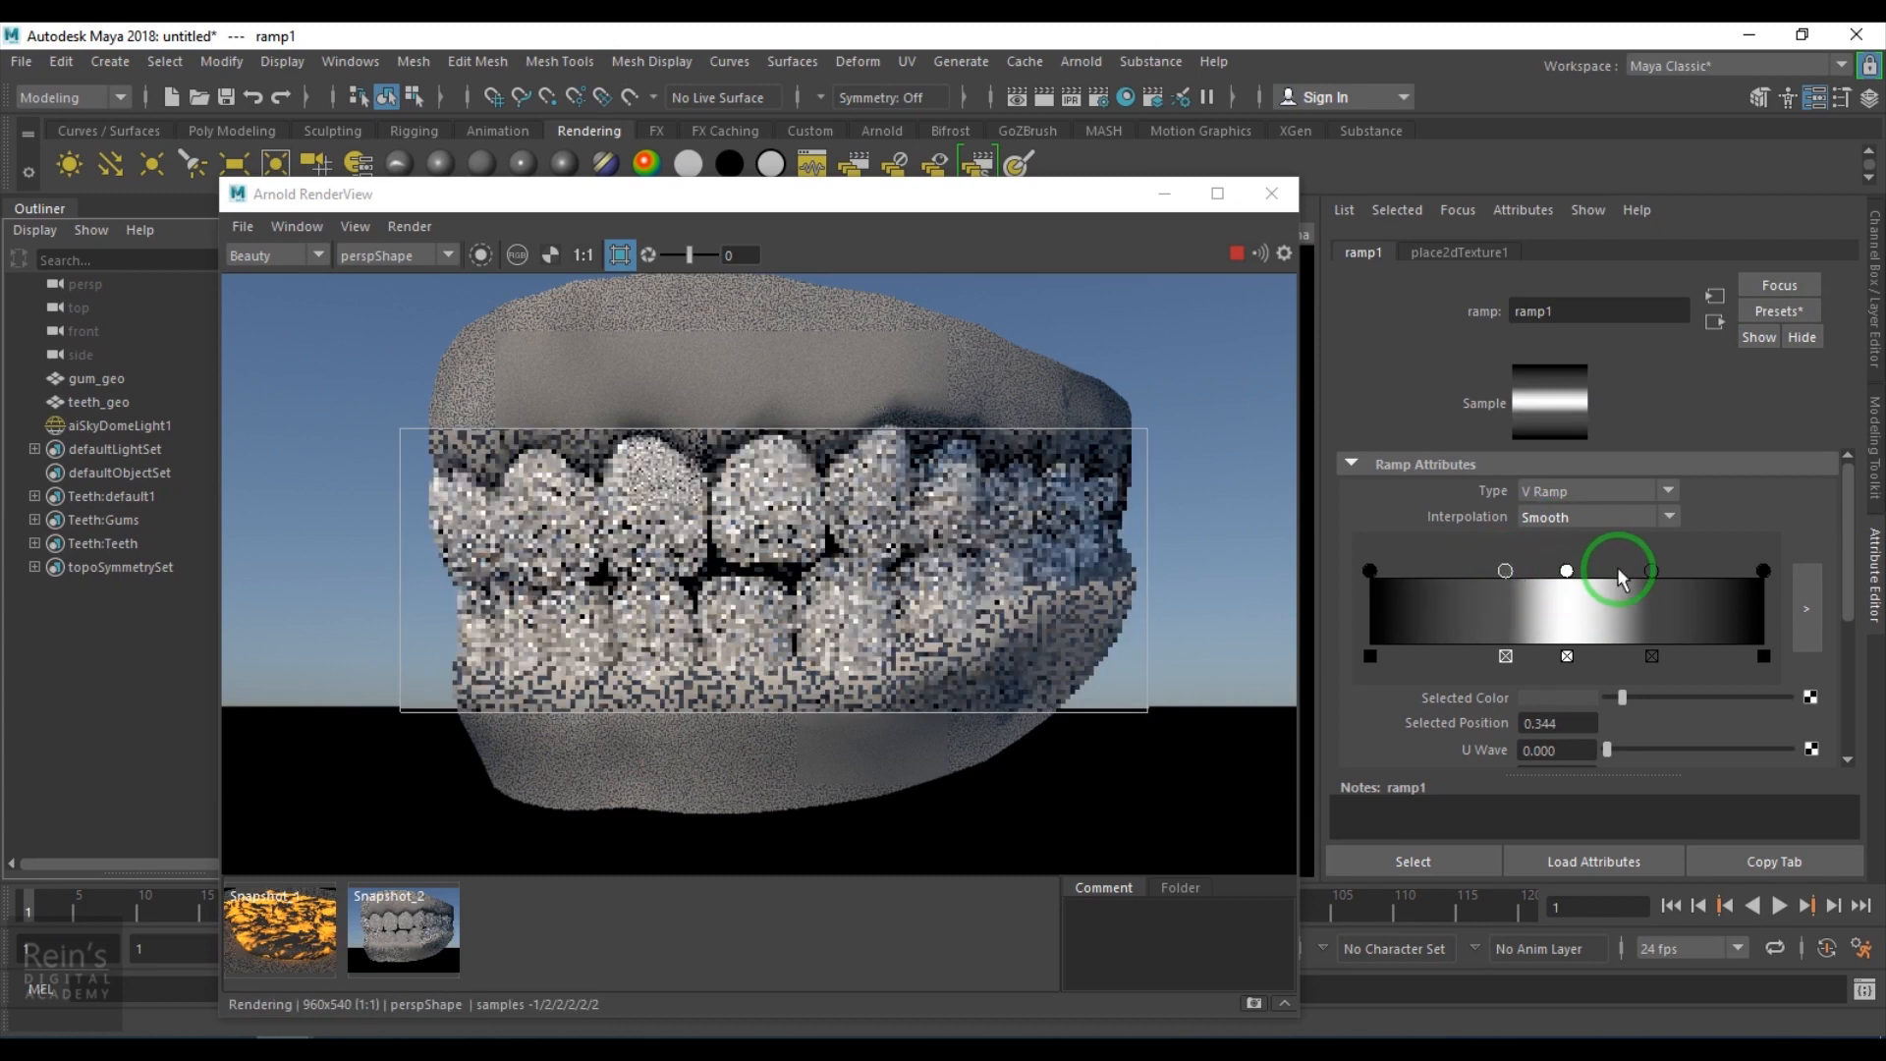
pyautogui.moveTo(1636, 576); pyautogui.dragTo(1629, 573)
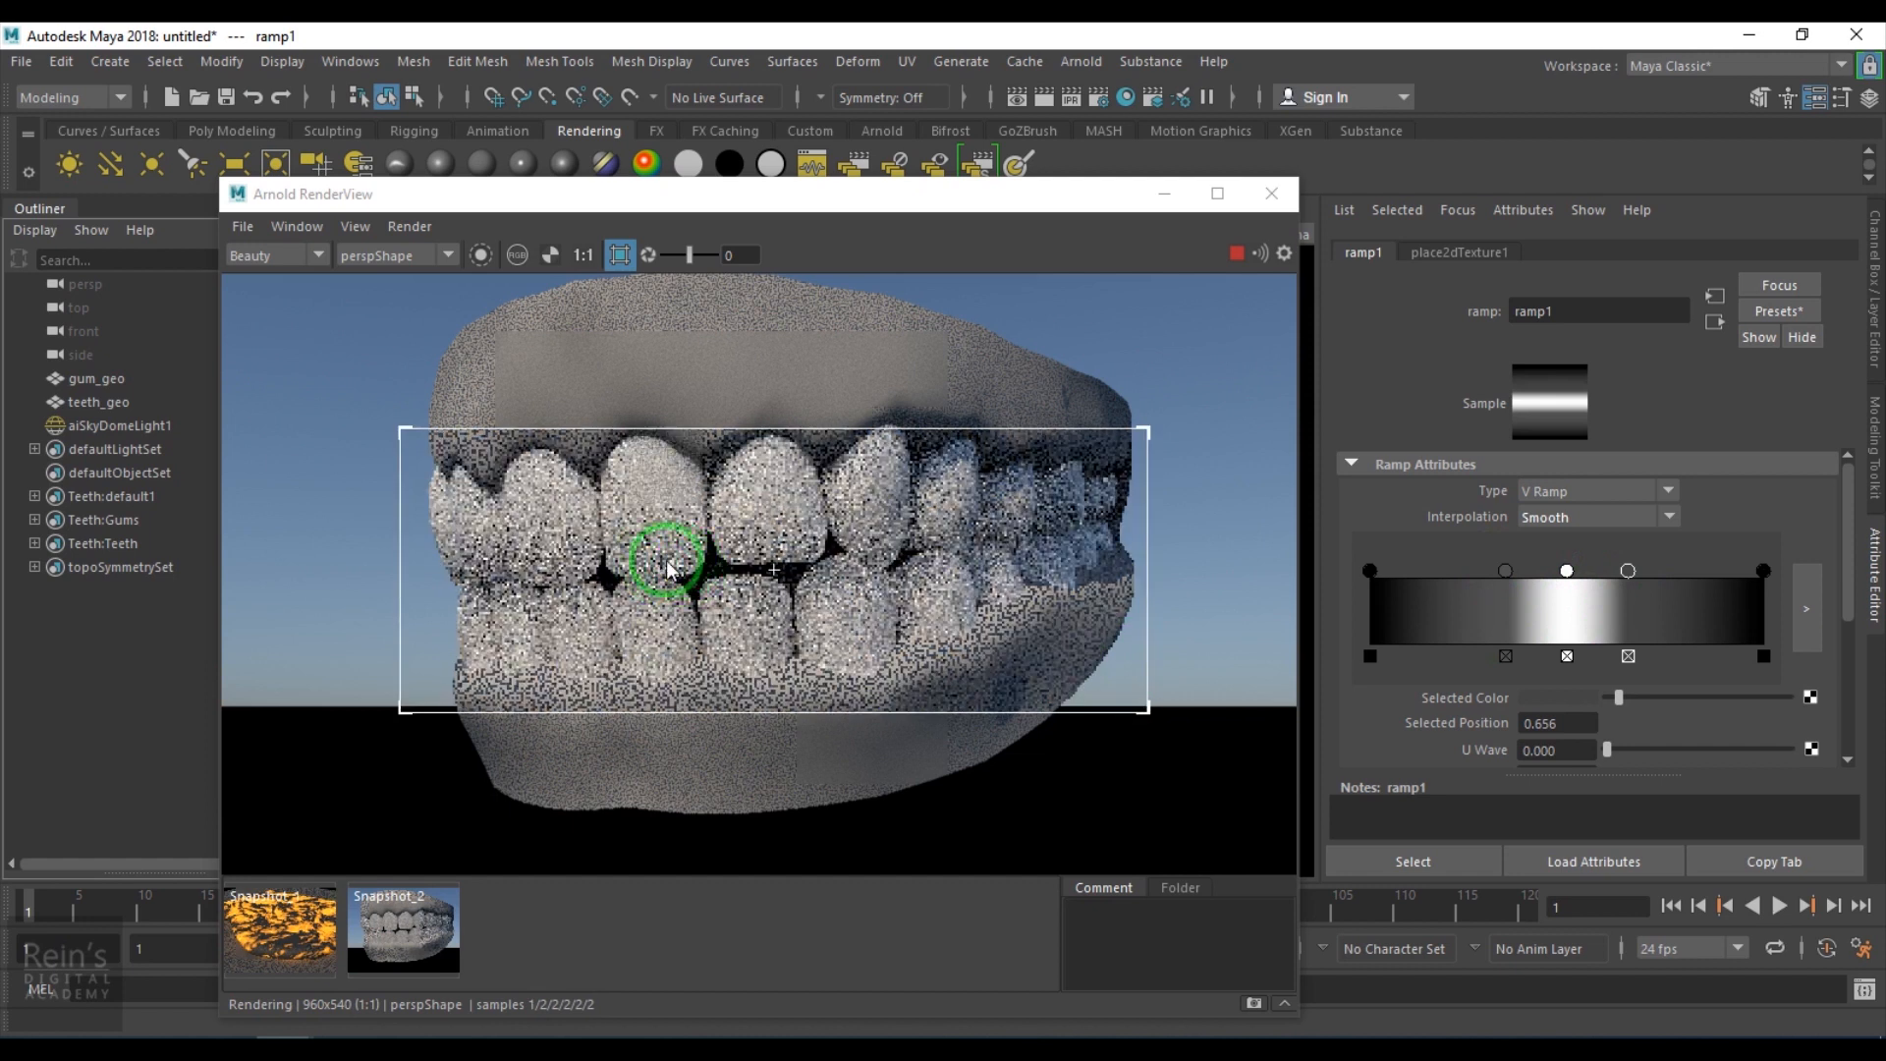
# Inspect the rendered teeth up close and isolate the ramp texture in the live render.
pyautogui.scroll(1, 618, 569)
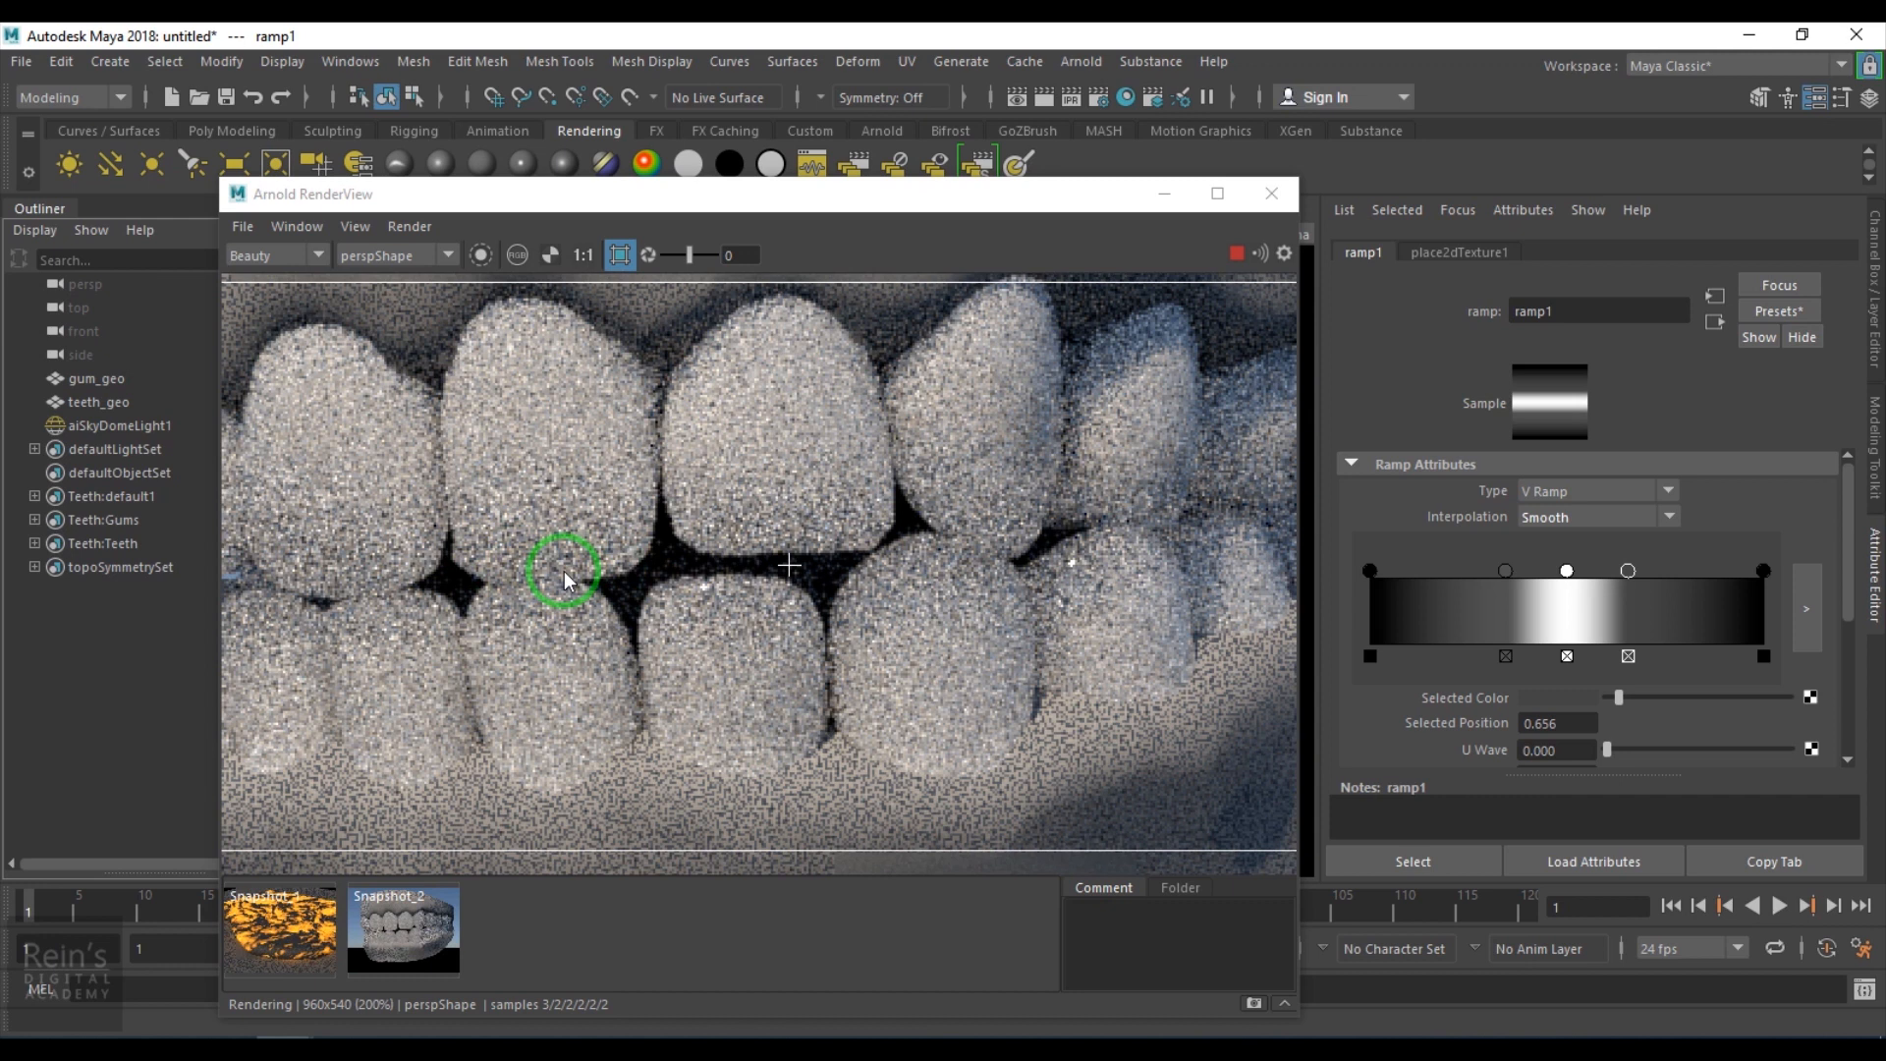
pyautogui.scroll(-2, 565, 573)
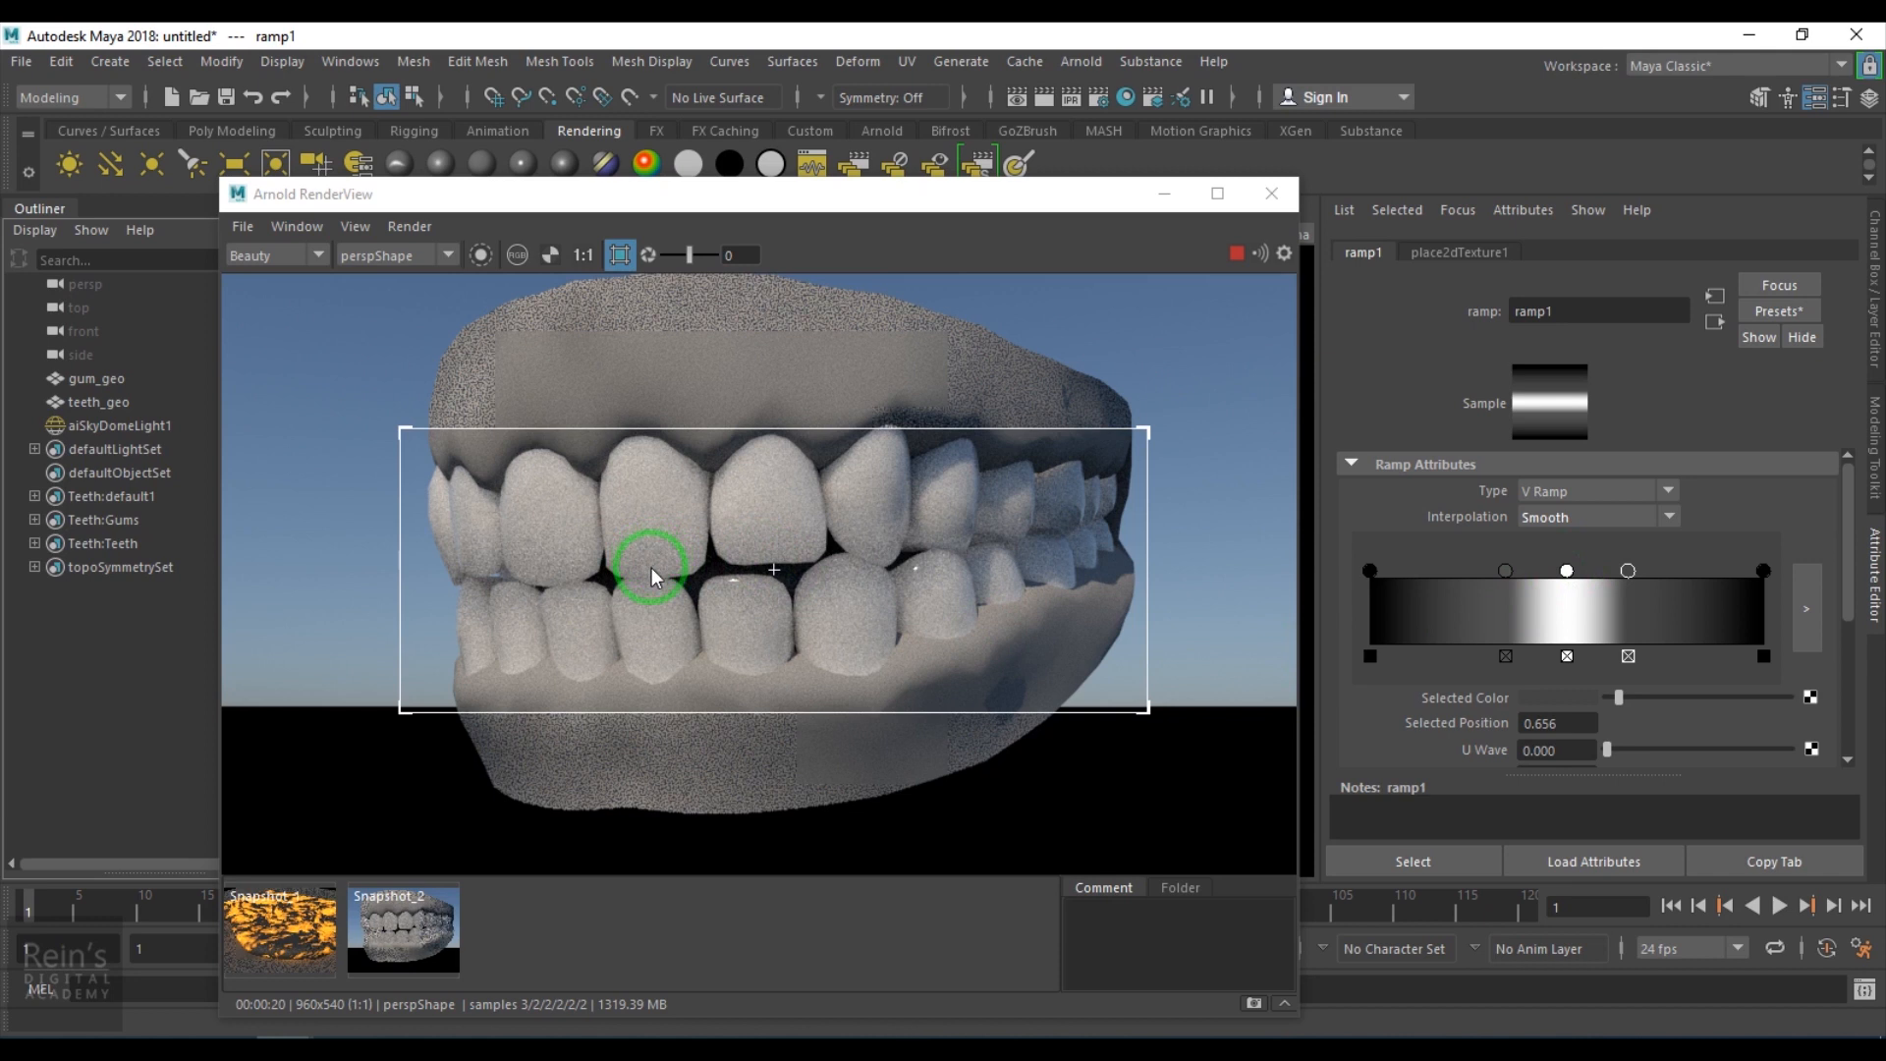
pyautogui.click(478, 258)
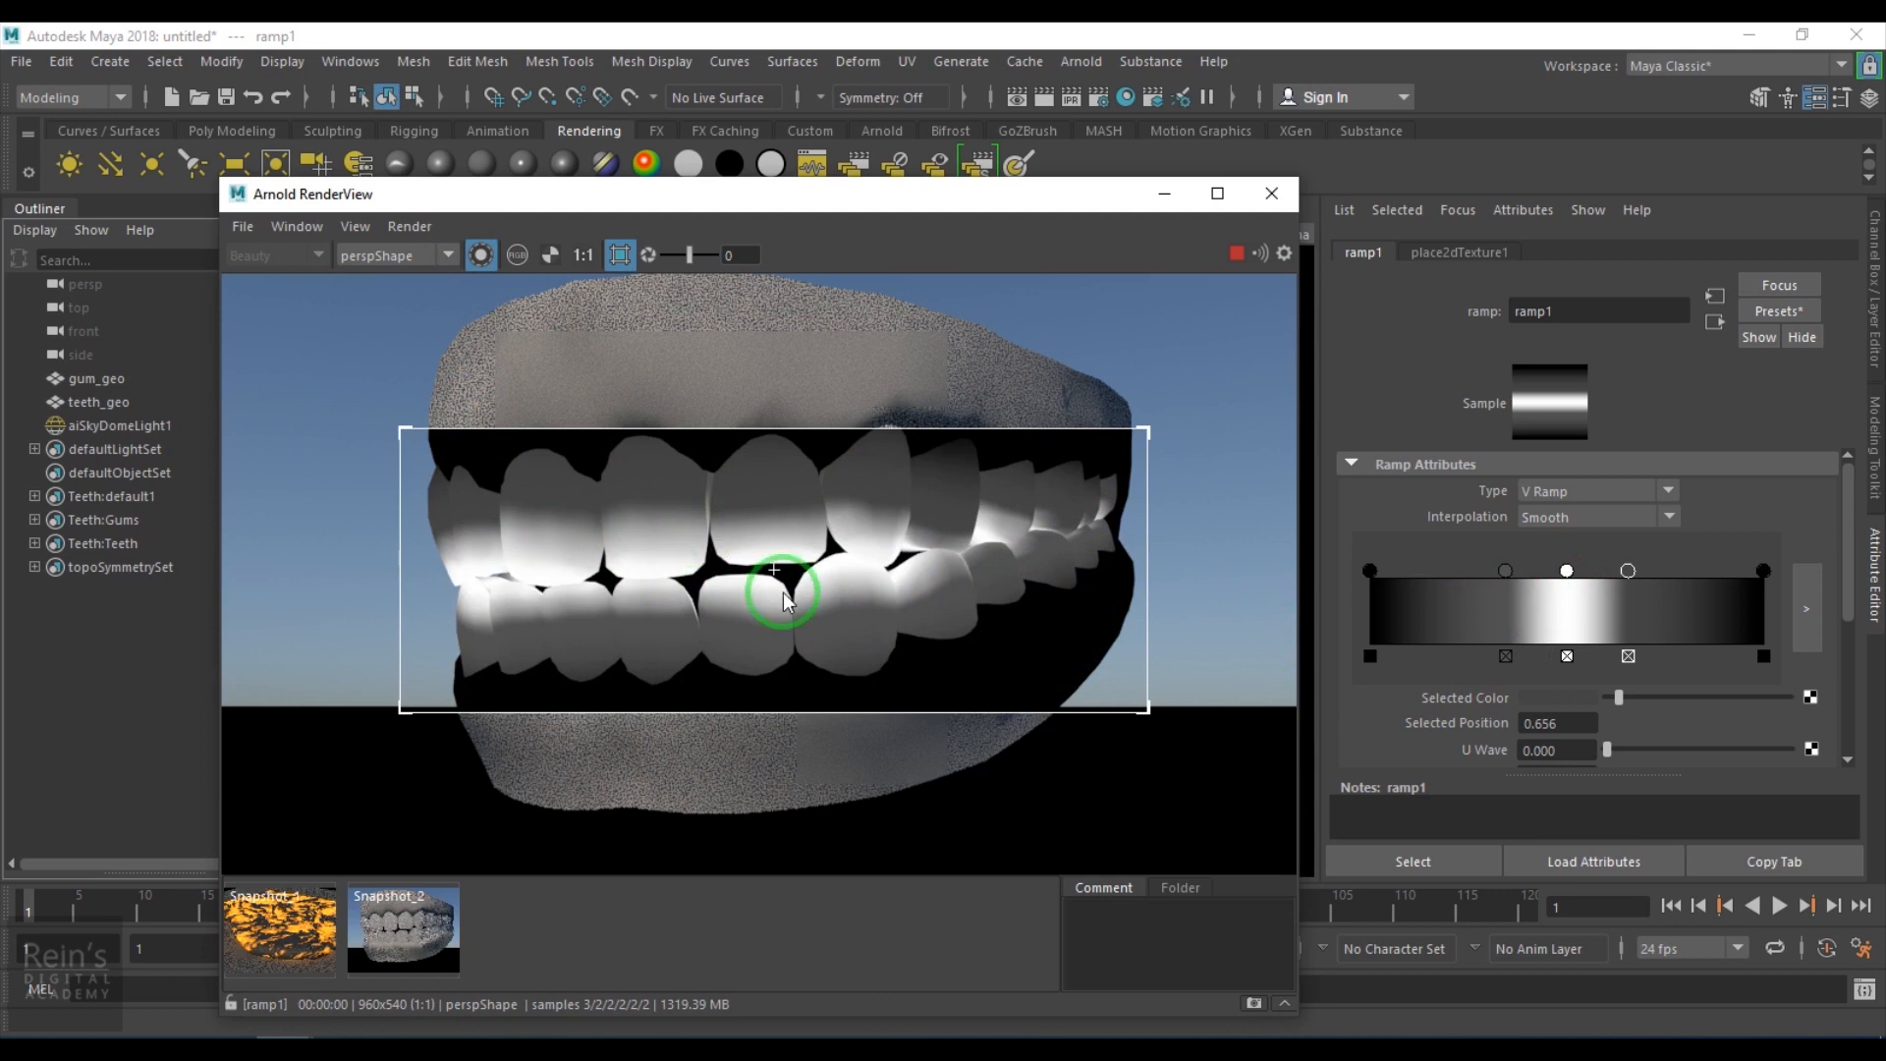
# Narrow the ramp's white band by moving both grey stops inward, the upper one to 0.590, and return to the full shaded render.
pyautogui.moveTo(1623, 572)
pyautogui.mouseDown()
pyautogui.moveTo(1504, 571)
pyautogui.moveTo(1533, 580)
pyautogui.mouseUp()
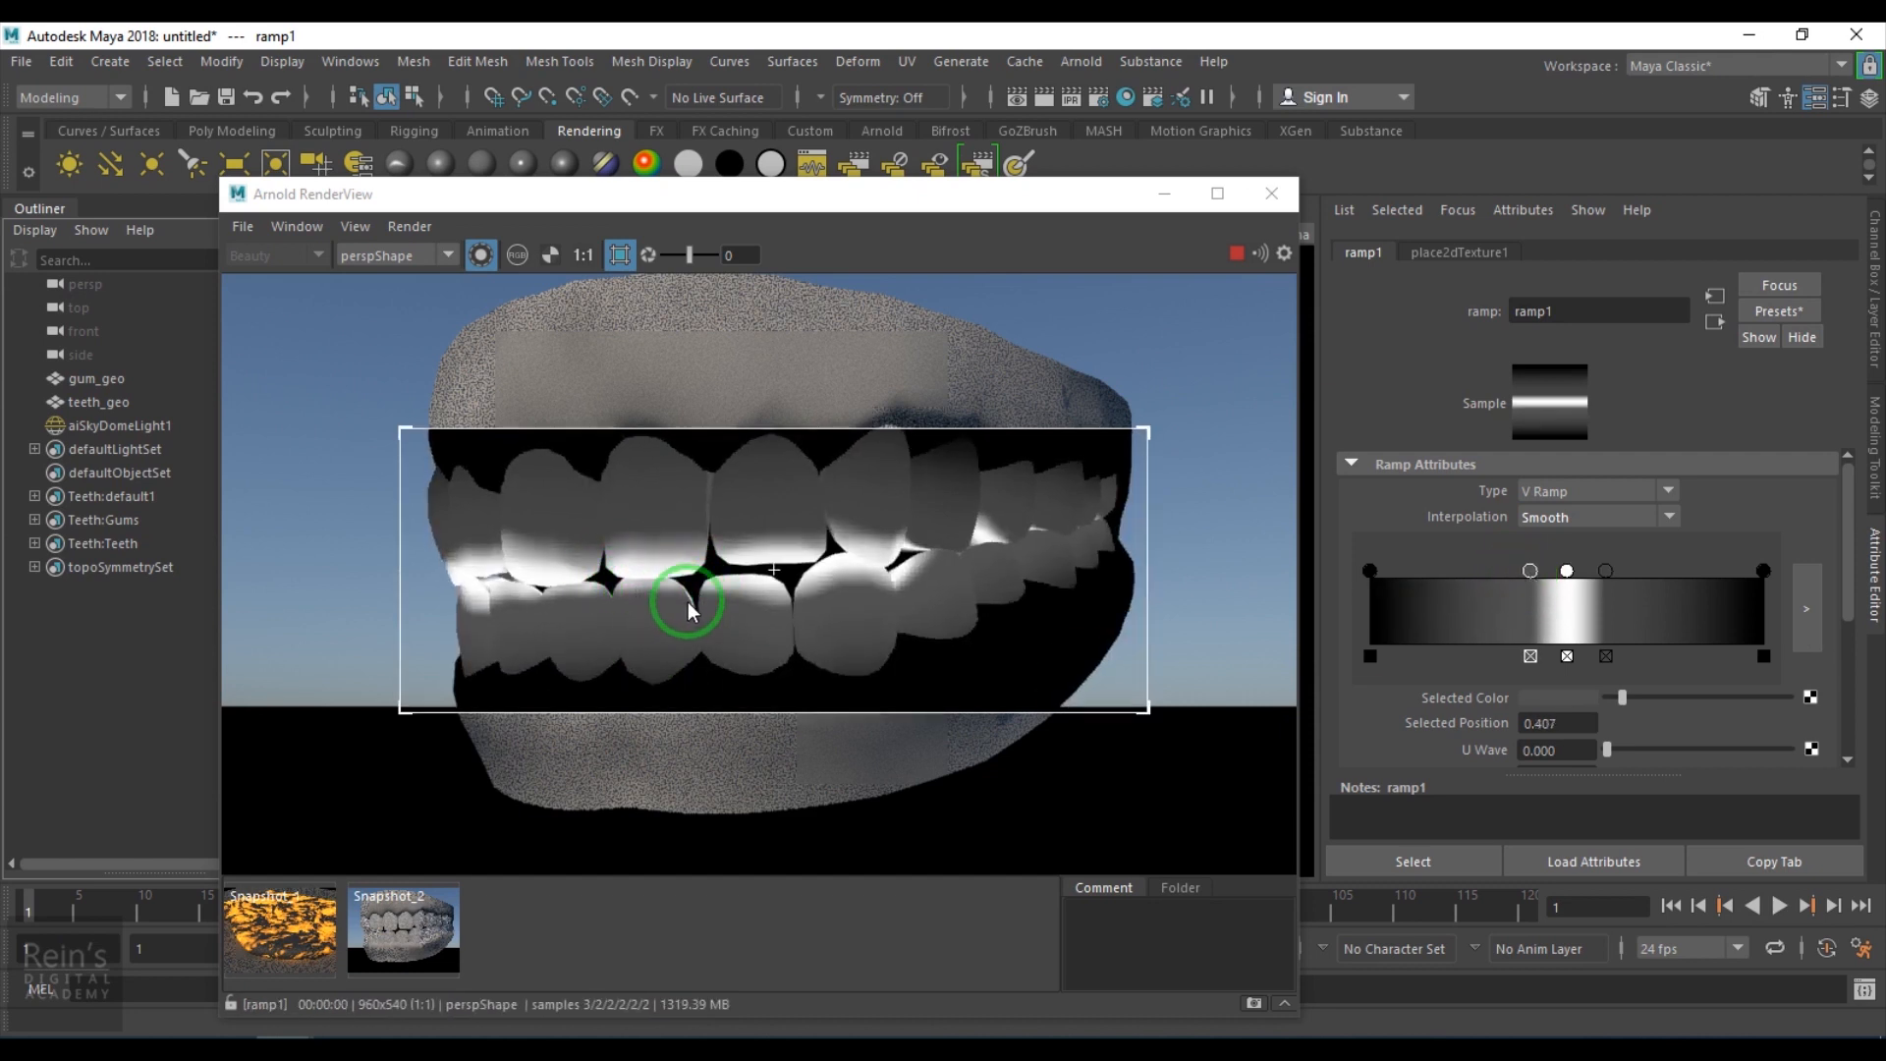
pyautogui.moveTo(1528, 572); pyautogui.dragTo(1606, 576)
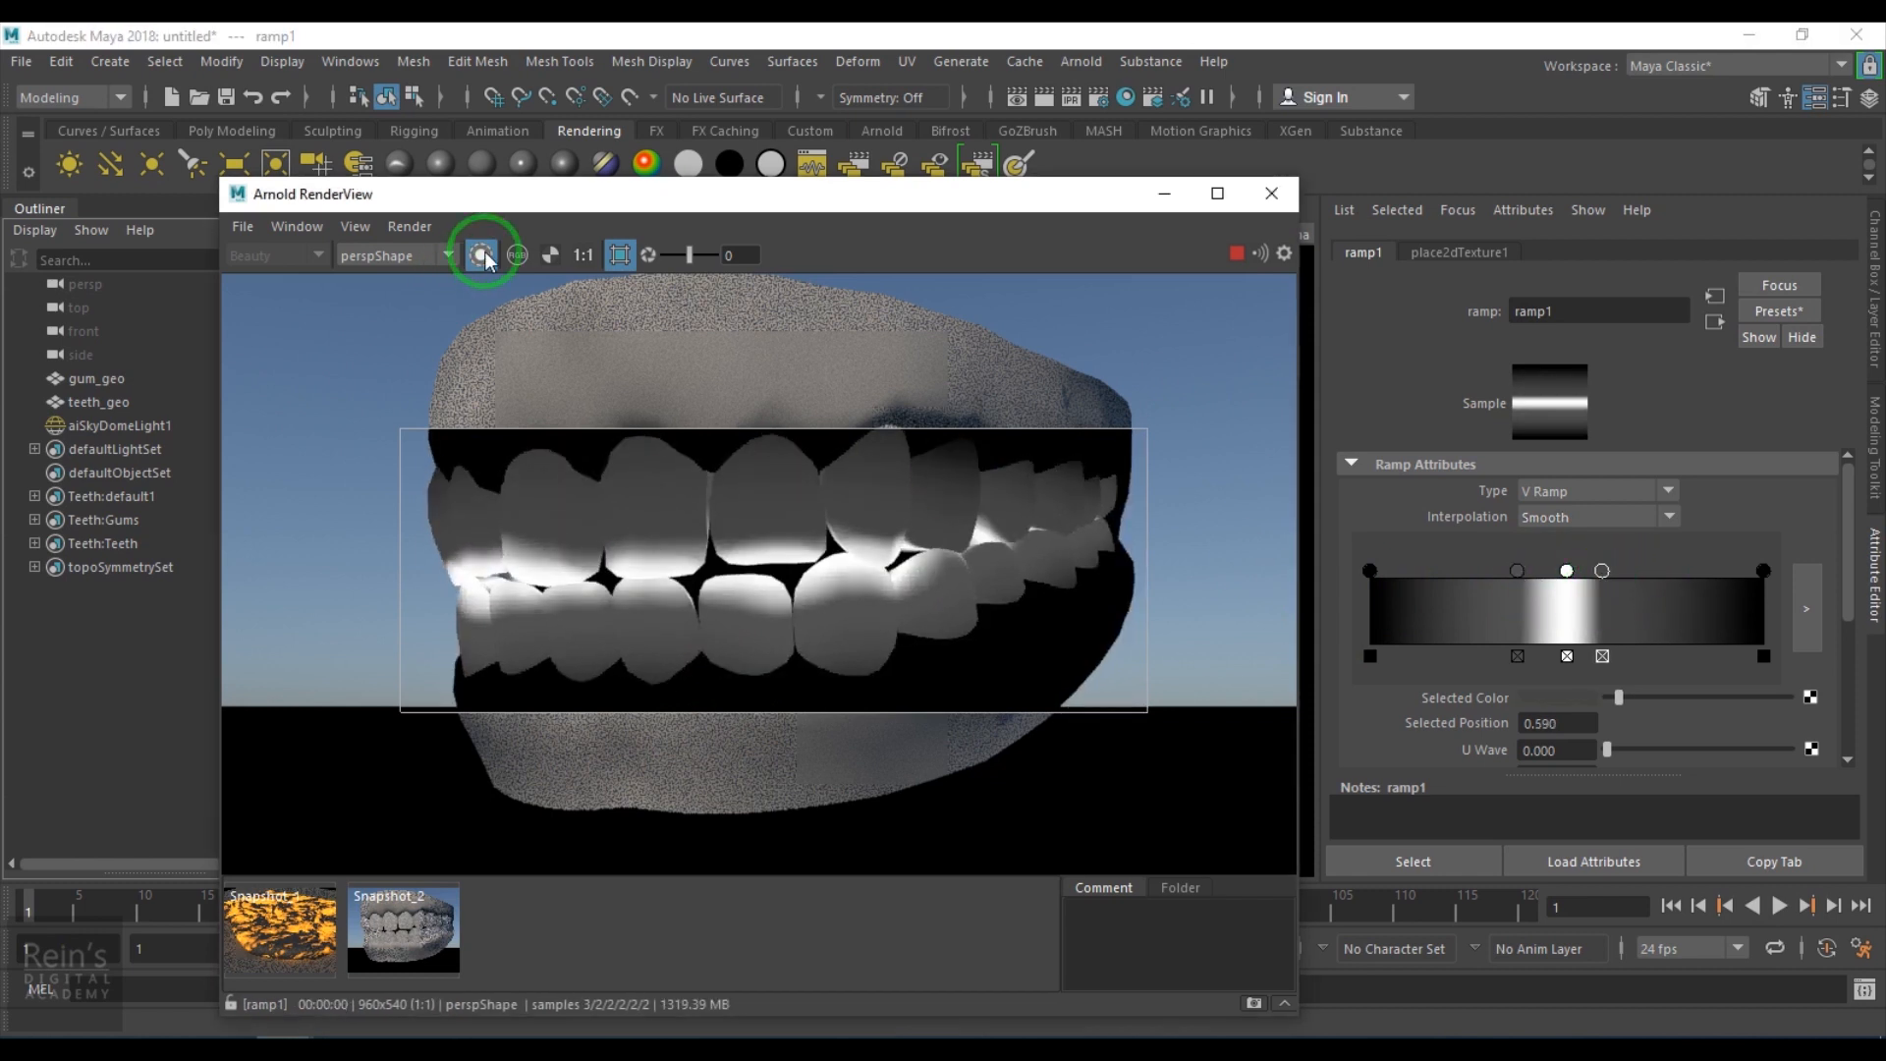
pyautogui.click(481, 255)
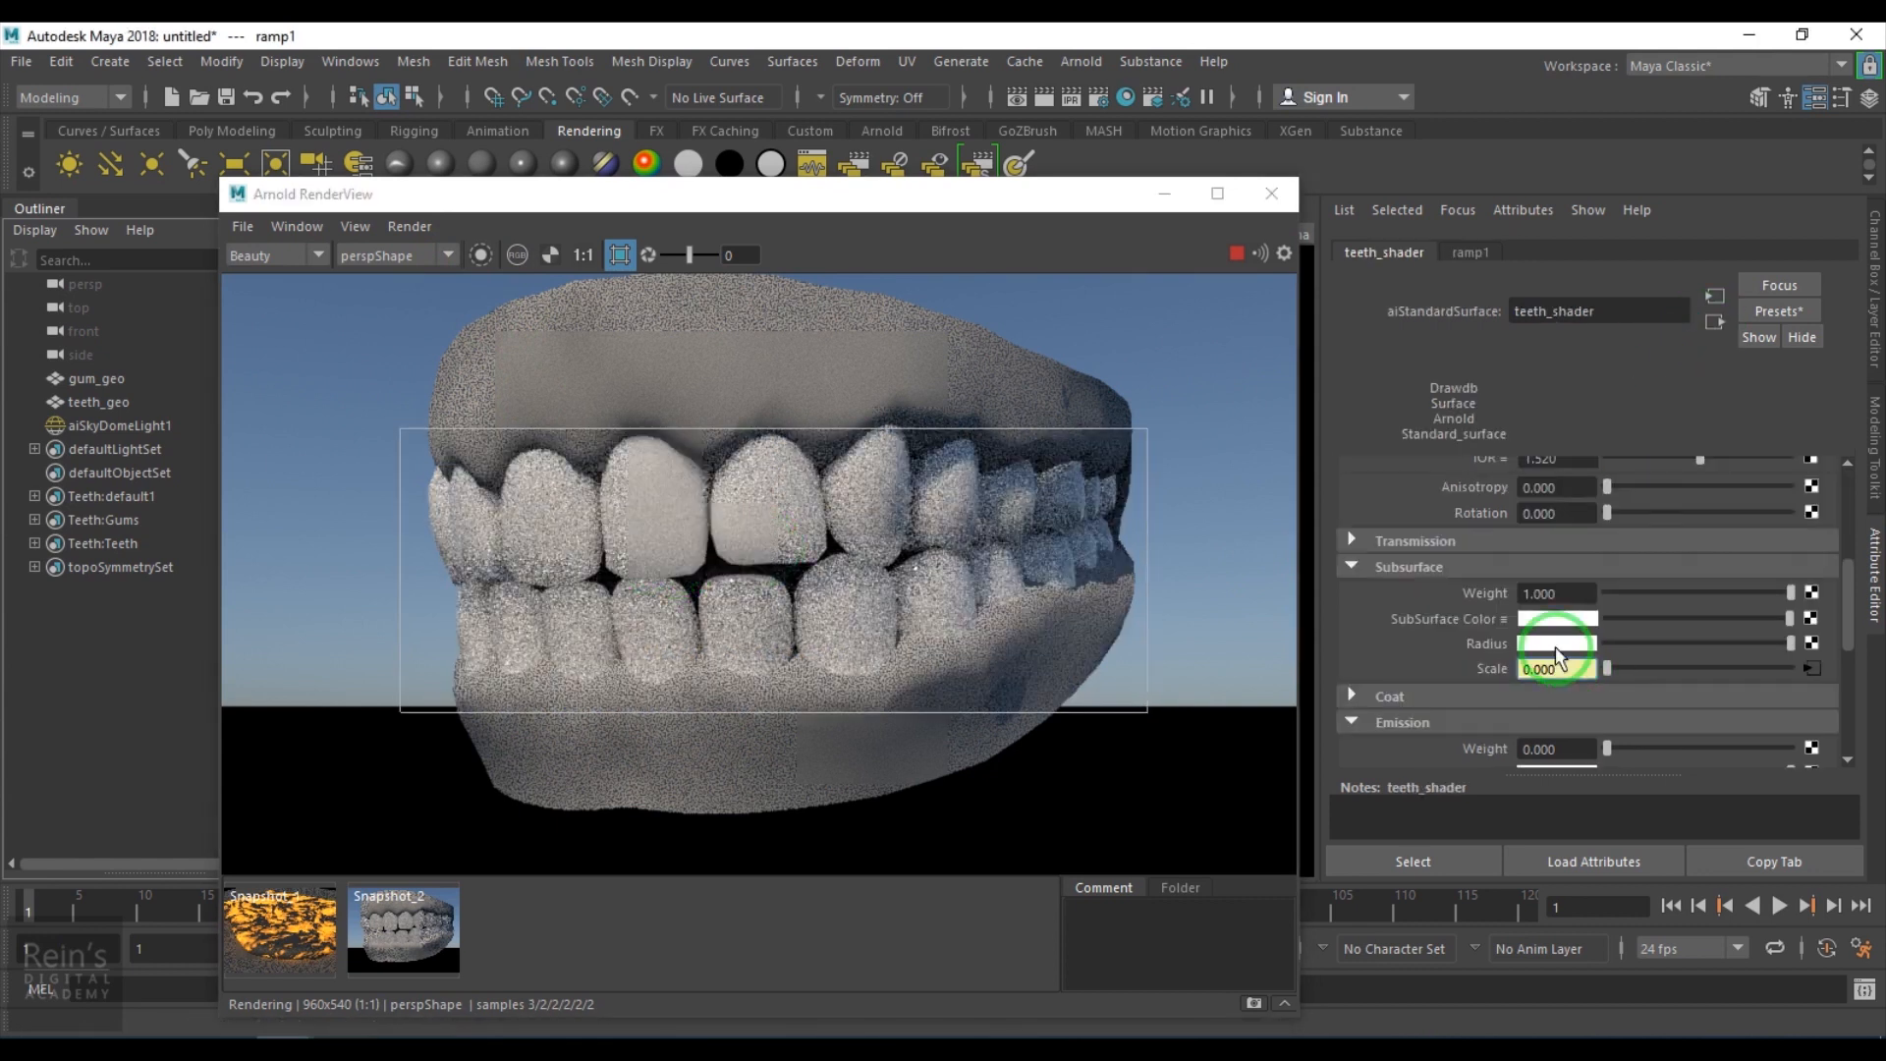
# Set the teeth shader's subsurface Radius to light orange and connect a new Ramp texture to its SubSurface Color.
pyautogui.click(1560, 653)
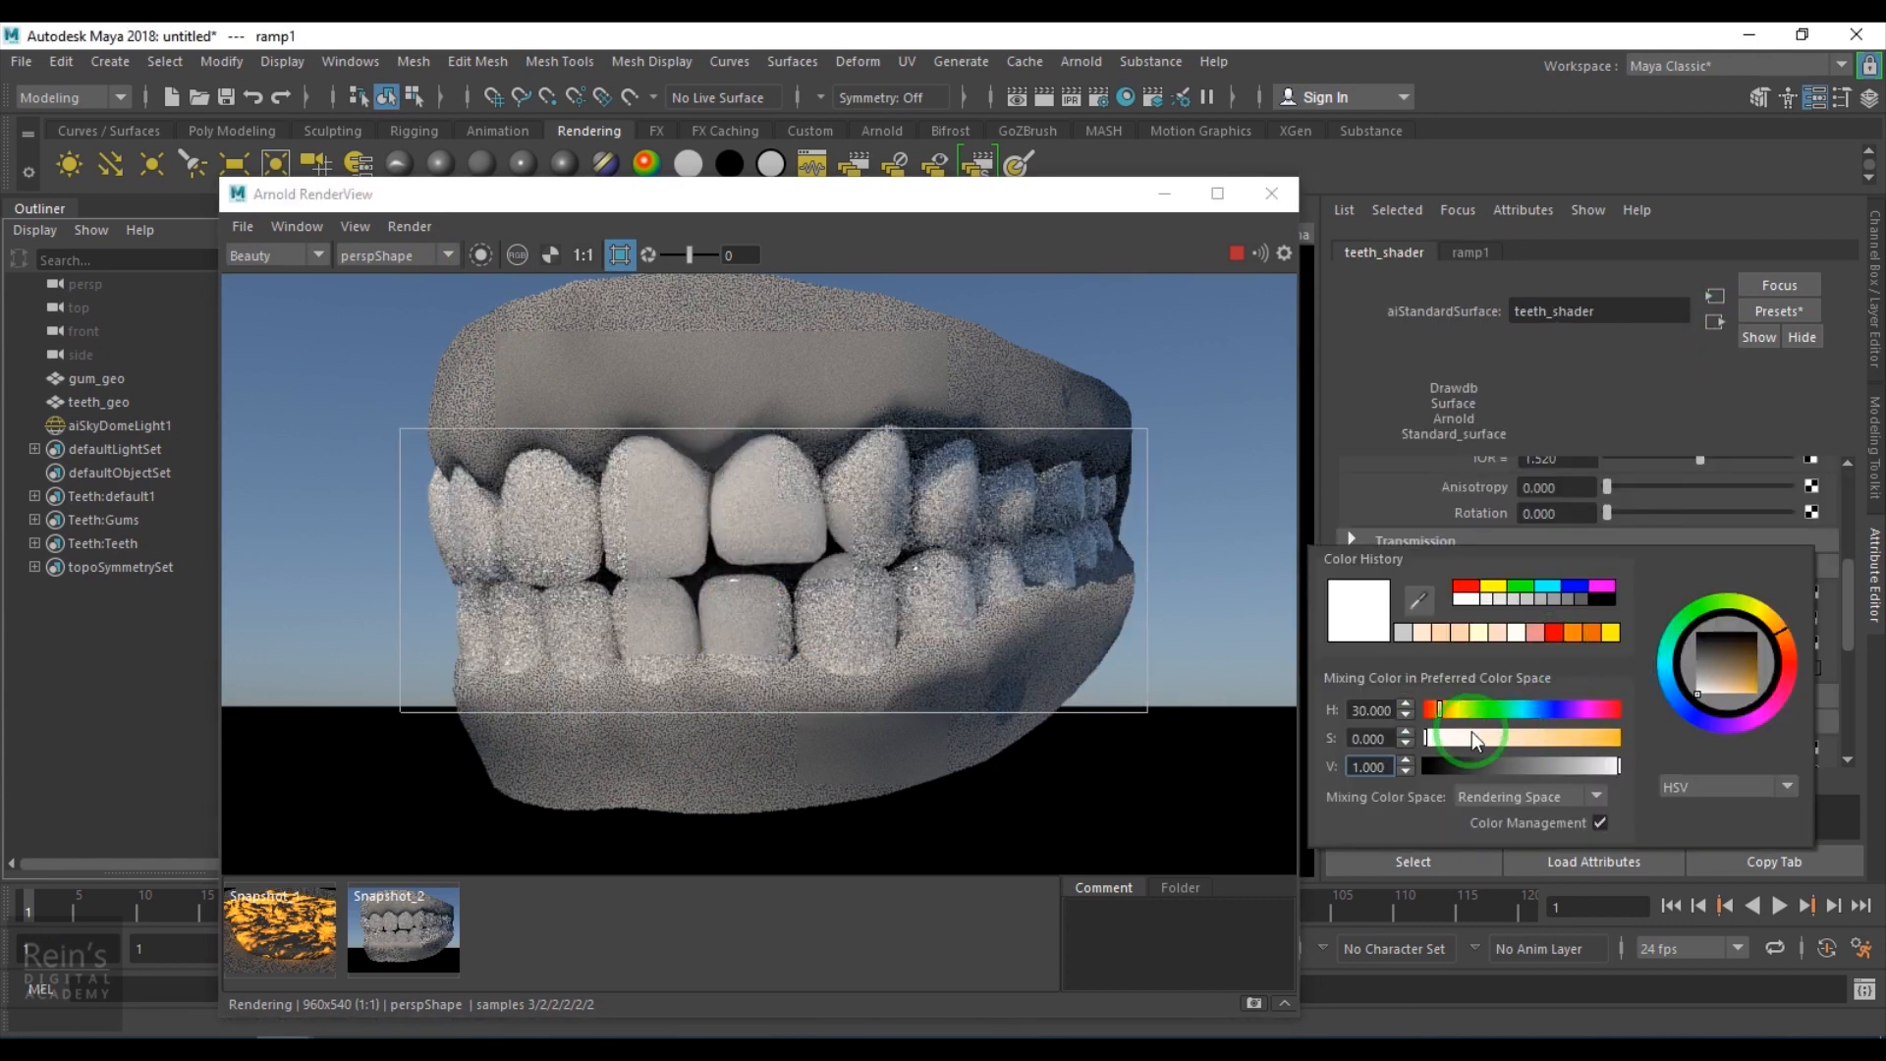
pyautogui.moveTo(1570, 736); pyautogui.dragTo(1589, 738)
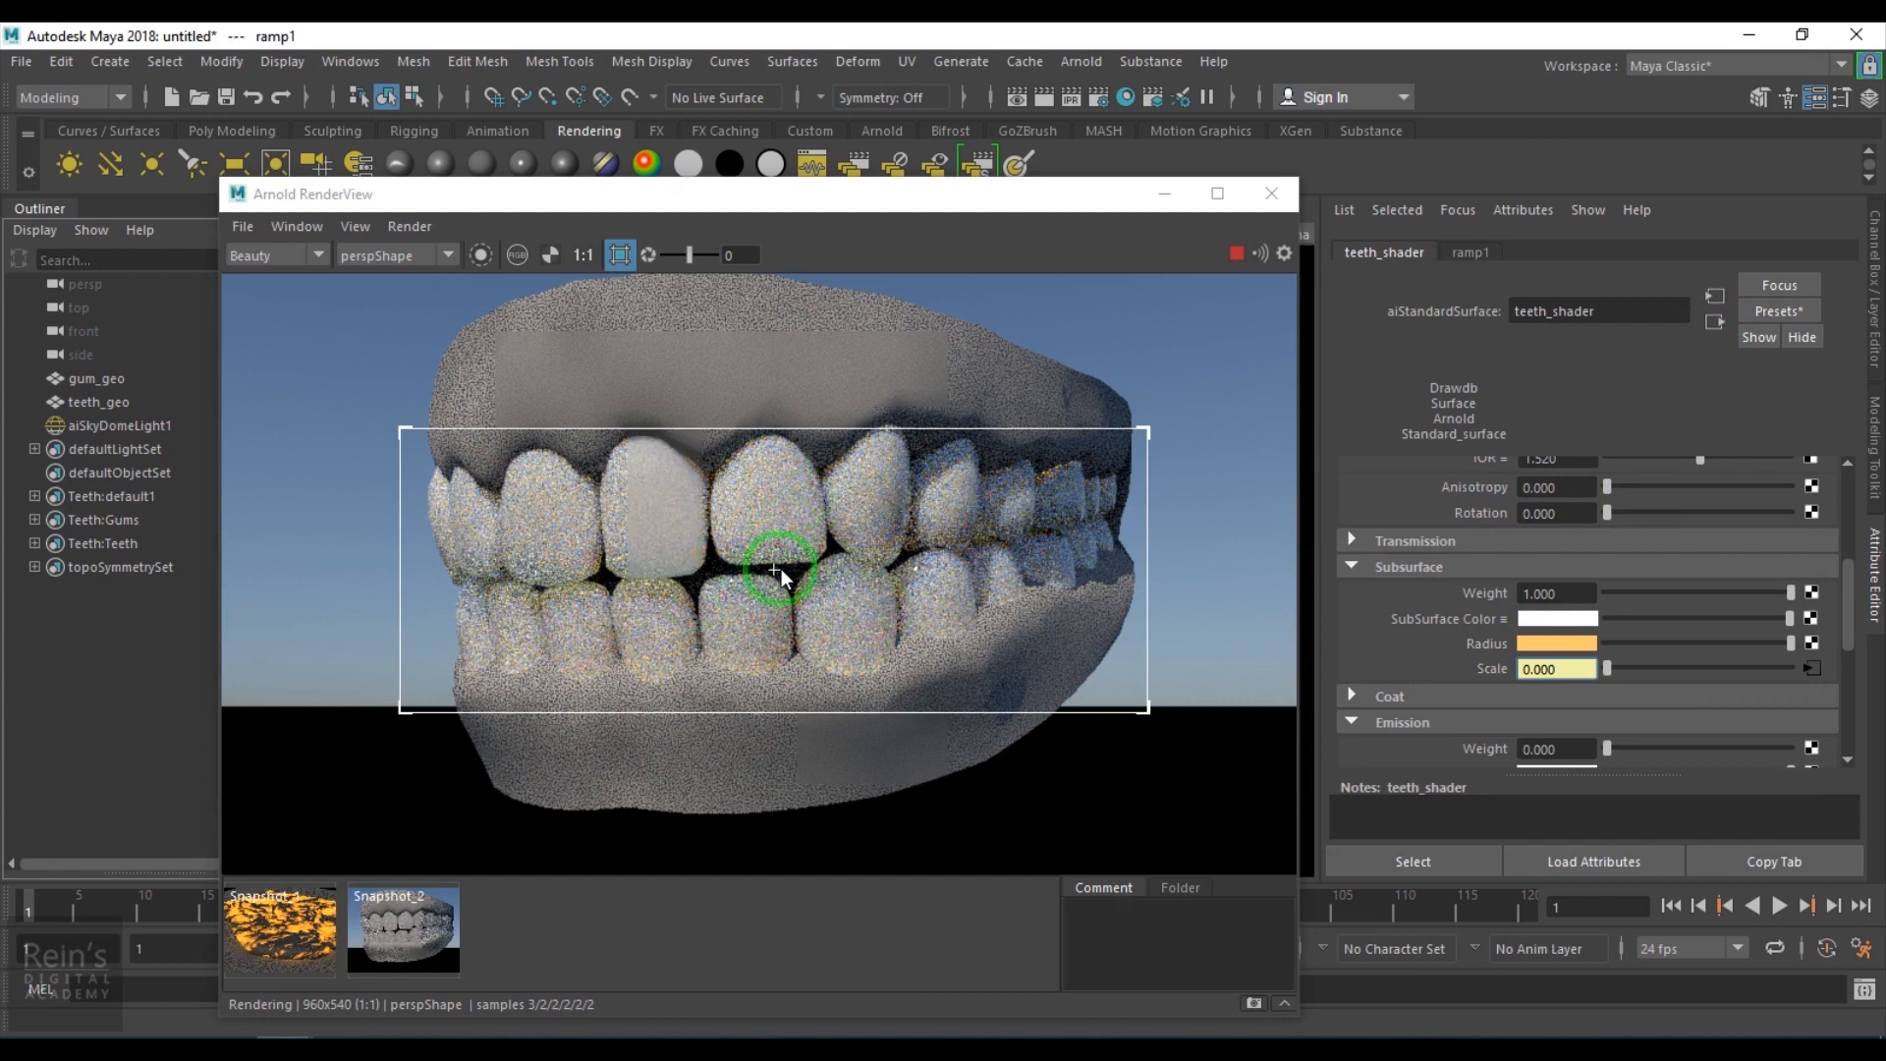
pyautogui.click(1812, 618)
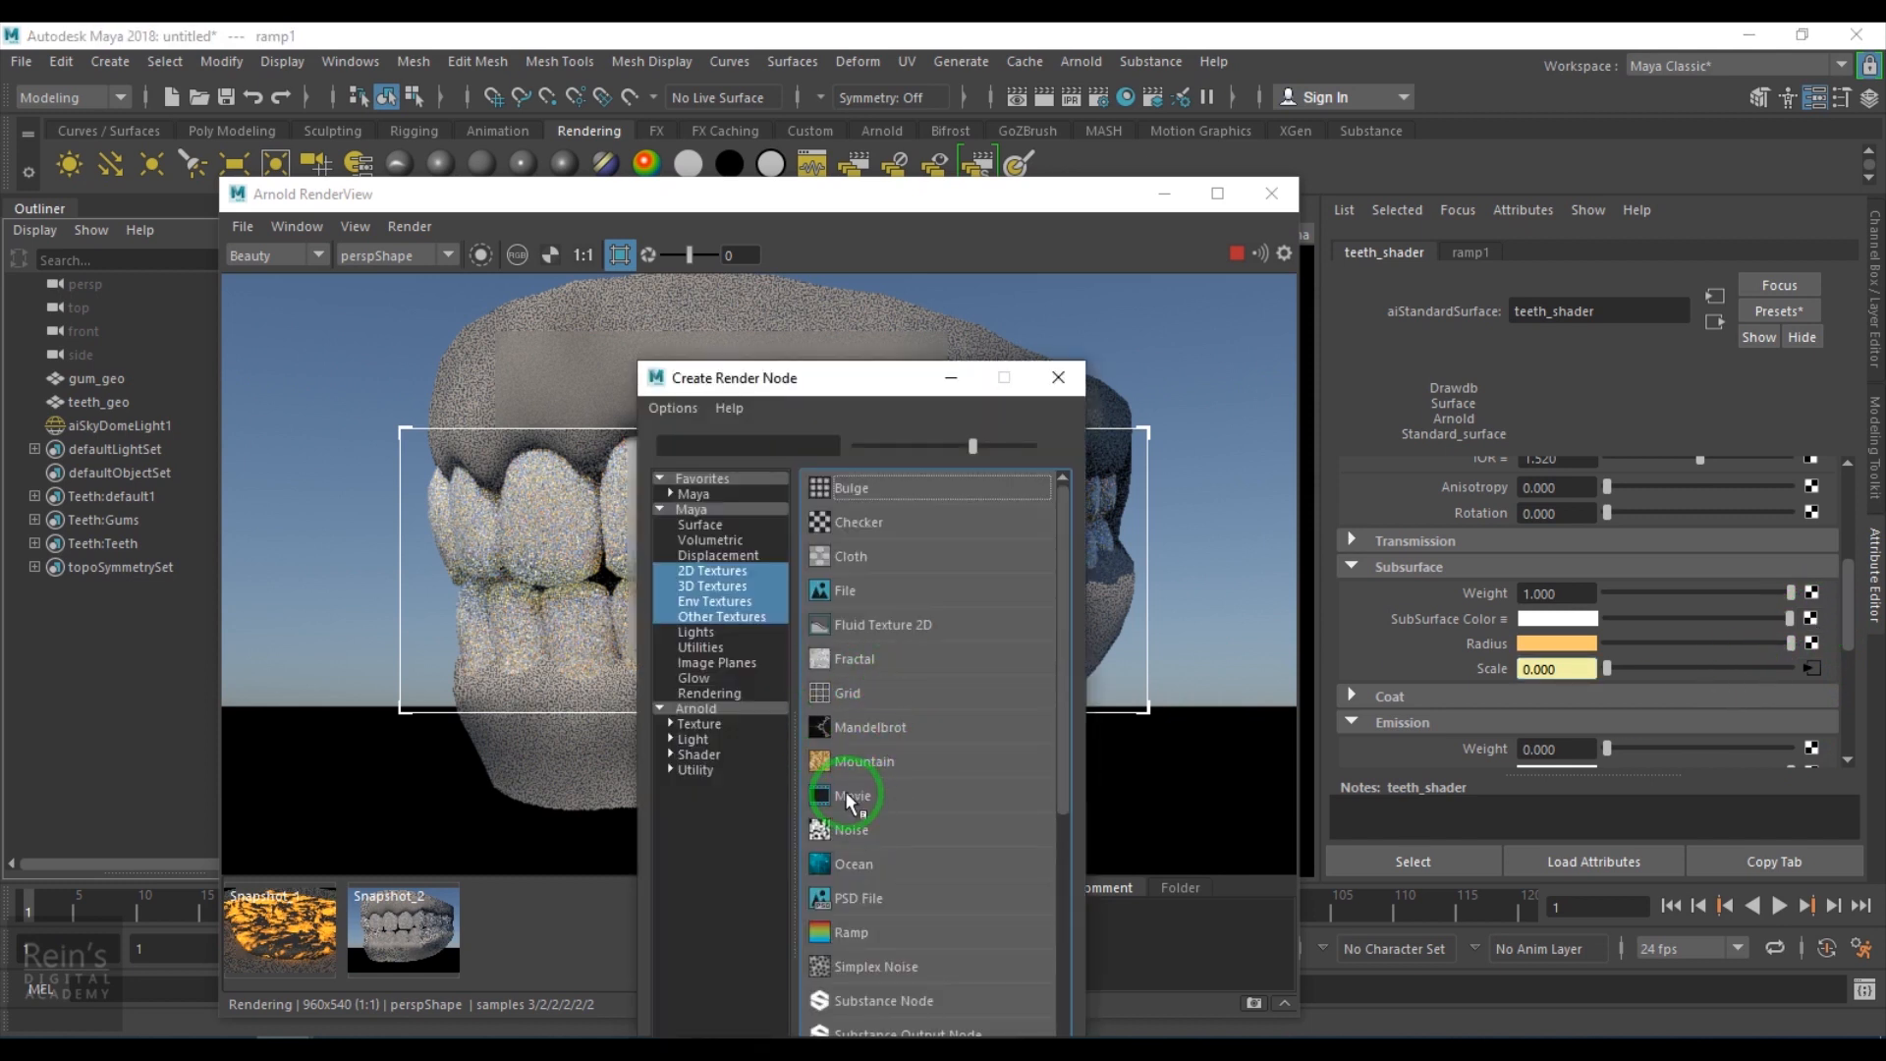
pyautogui.click(825, 932)
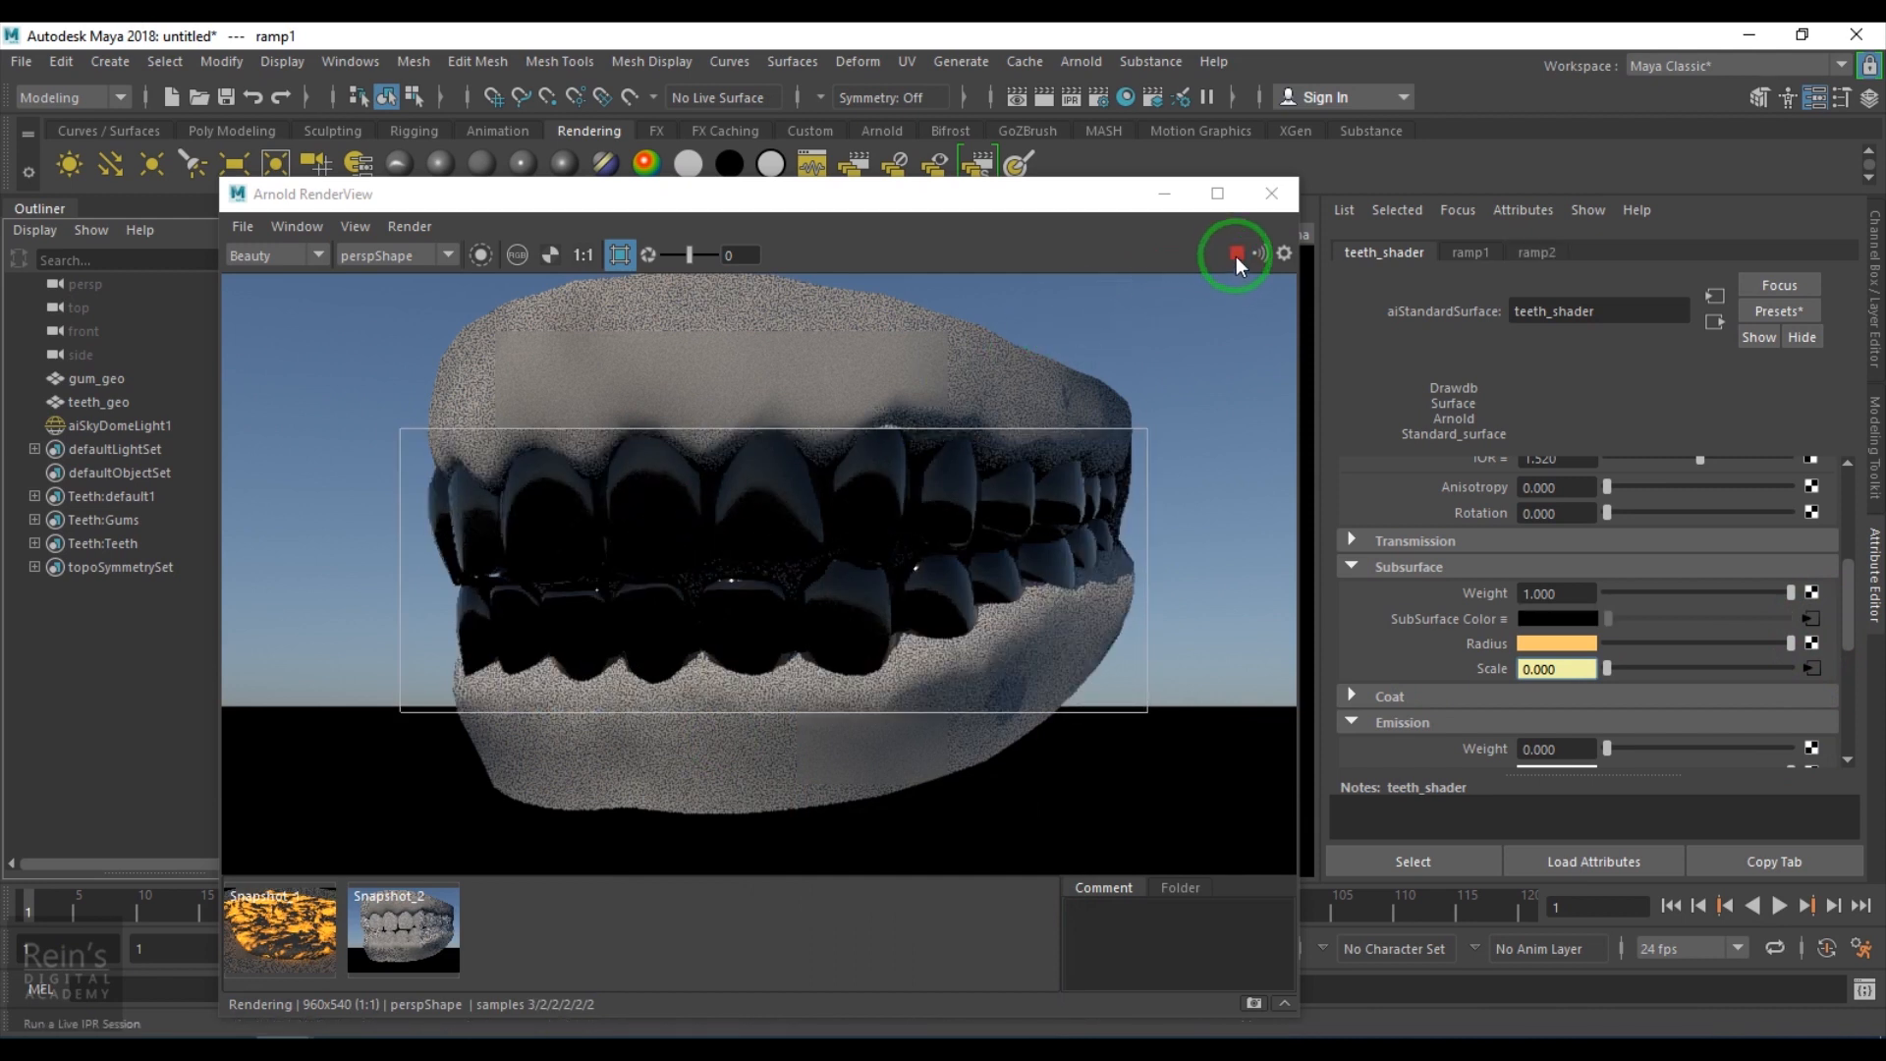
# Make the new colour ramp white at both ends and at a stop near the middle, and restart the live render.
pyautogui.click(1234, 250)
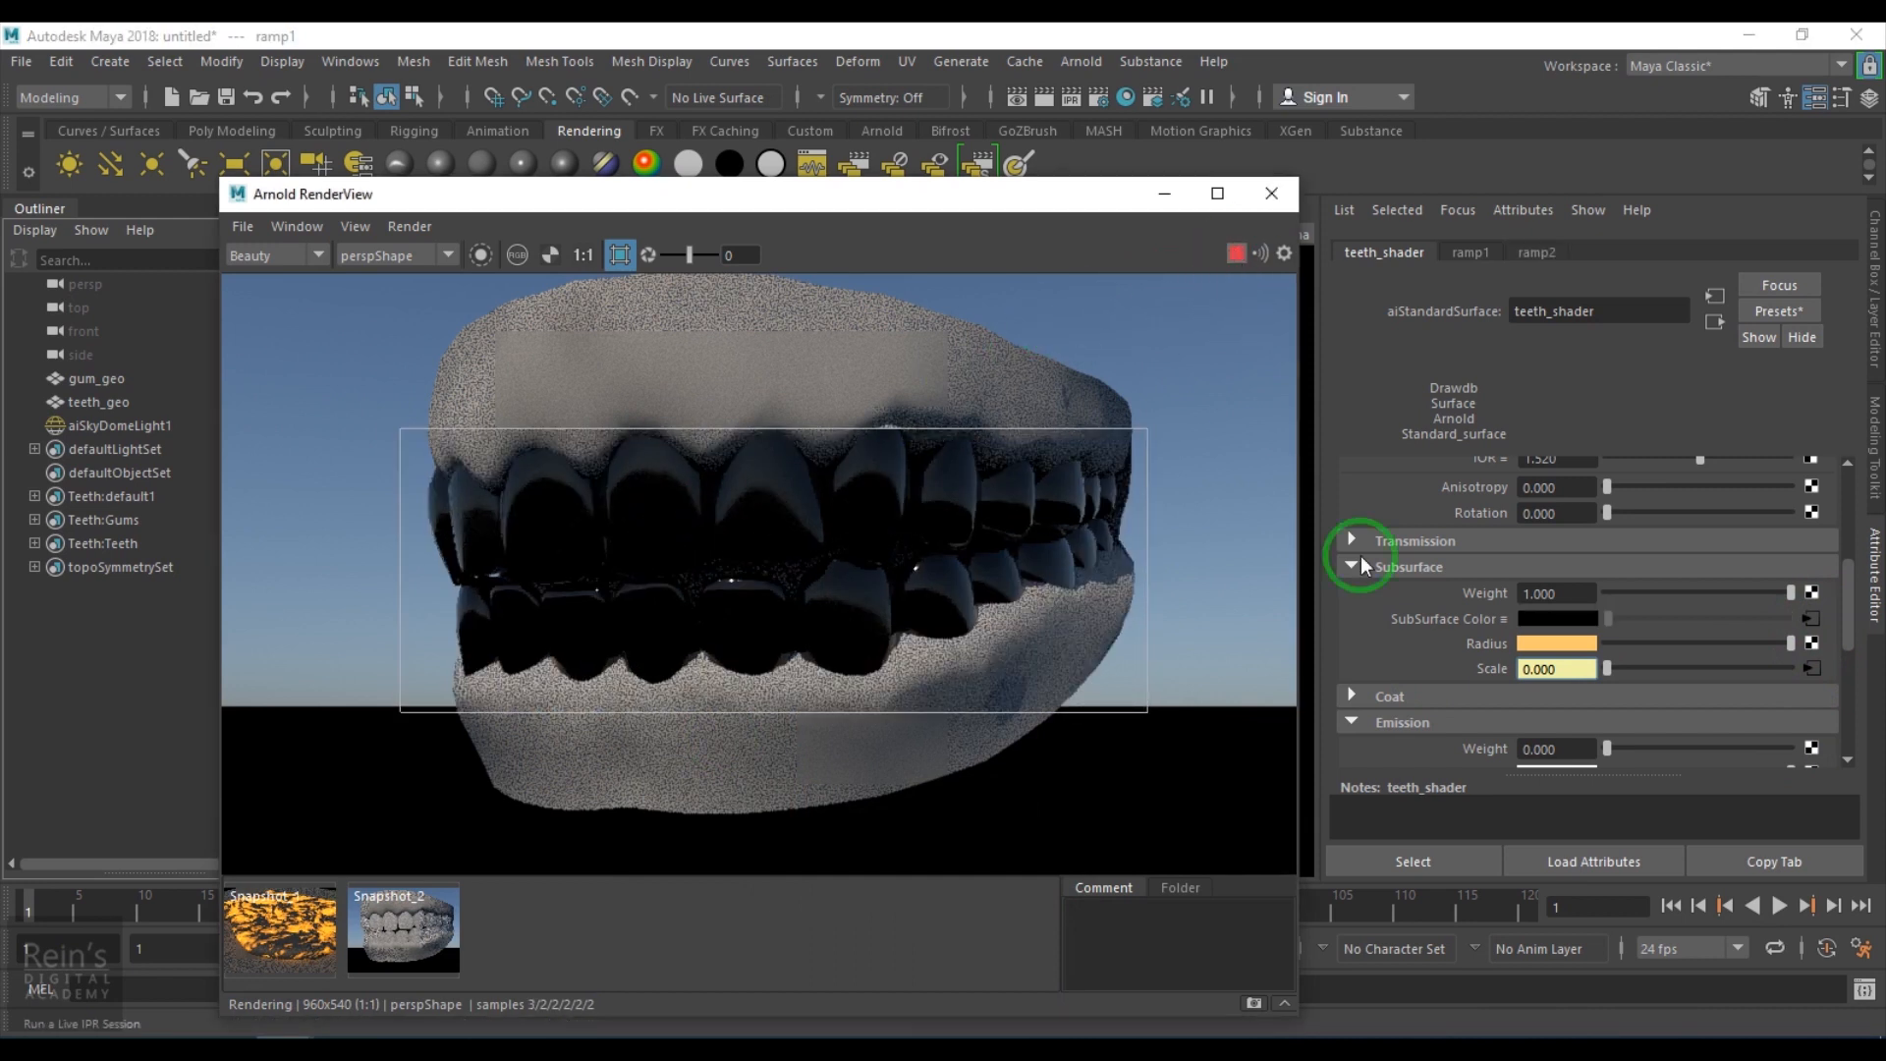
pyautogui.click(1812, 619)
pyautogui.moveTo(1376, 571); pyautogui.dragTo(1585, 611)
pyautogui.moveTo(1443, 615); pyautogui.dragTo(1320, 619)
pyautogui.moveTo(1608, 696); pyautogui.dragTo(1788, 697)
pyautogui.click(1230, 257)
pyautogui.click(1582, 656)
pyautogui.moveTo(1612, 697); pyautogui.dragTo(1792, 700)
# Add a light orange stop at position 0.093 on the colour ramp.
pyautogui.click(1407, 603)
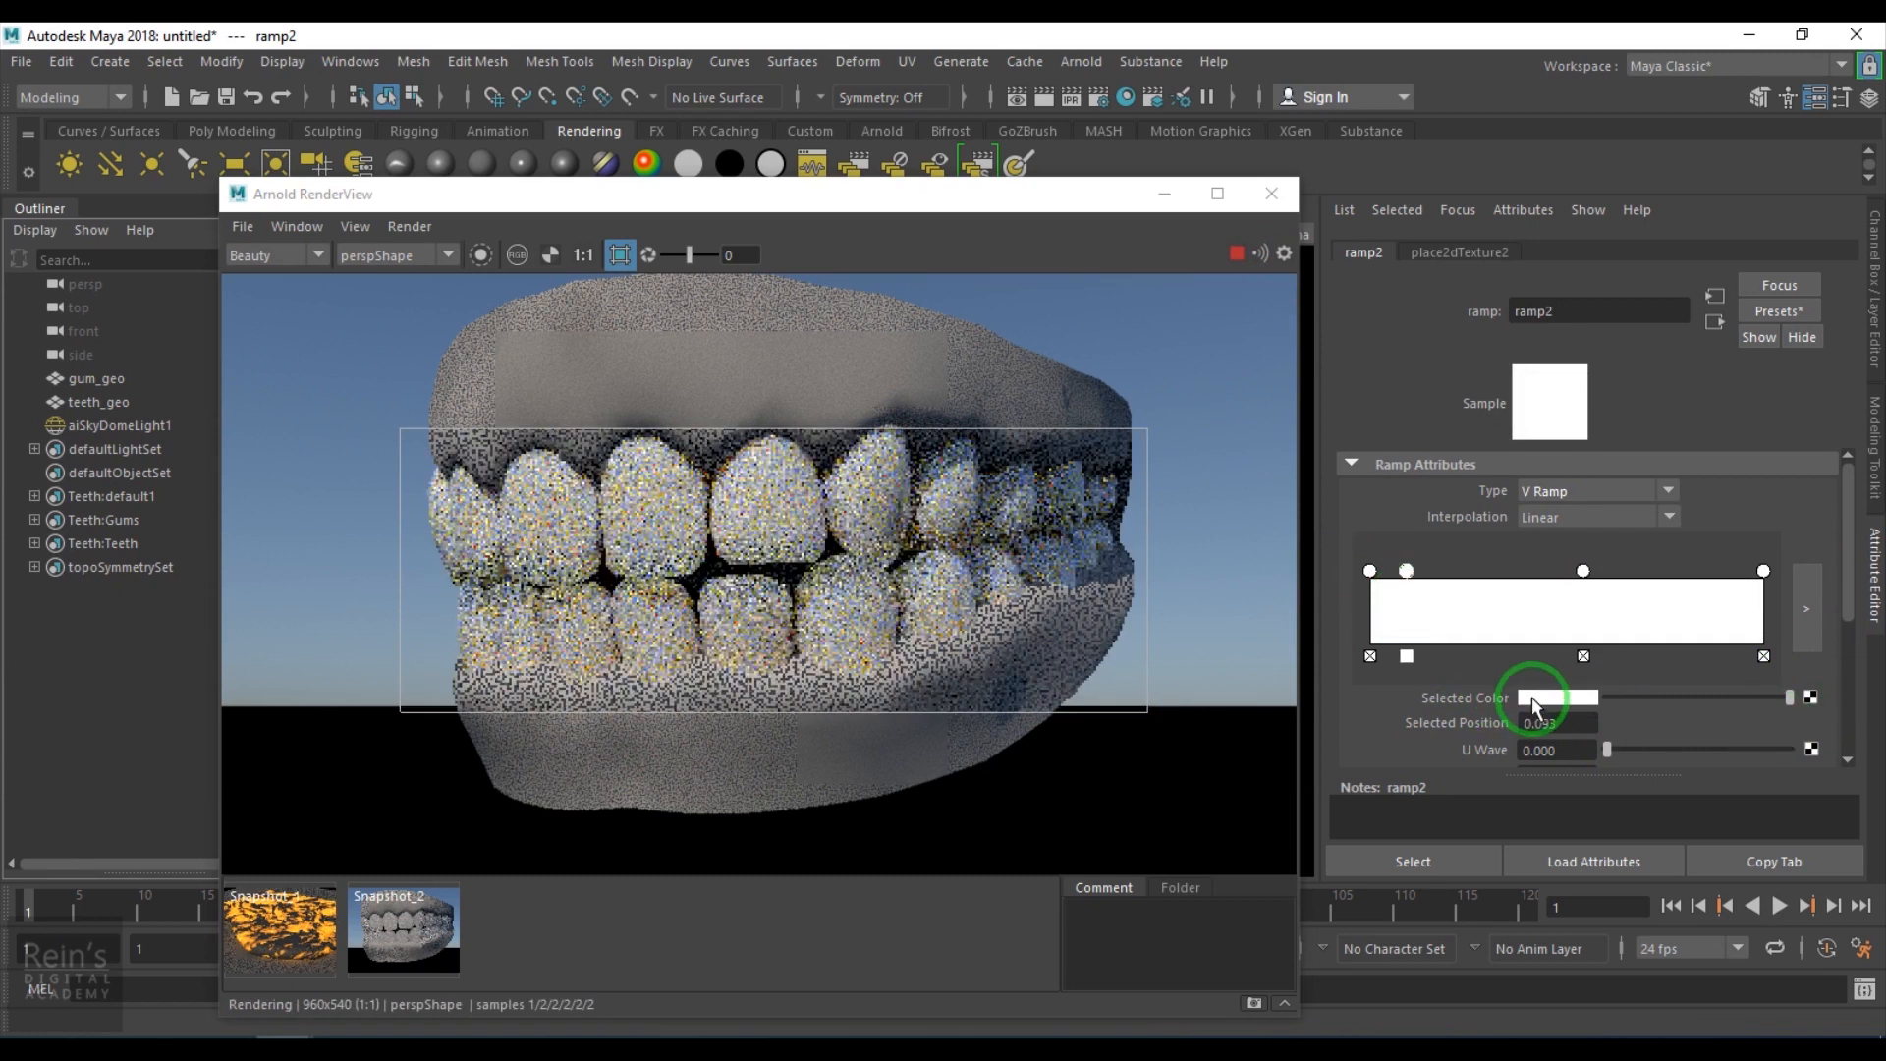
pyautogui.click(1552, 697)
pyautogui.click(1379, 684)
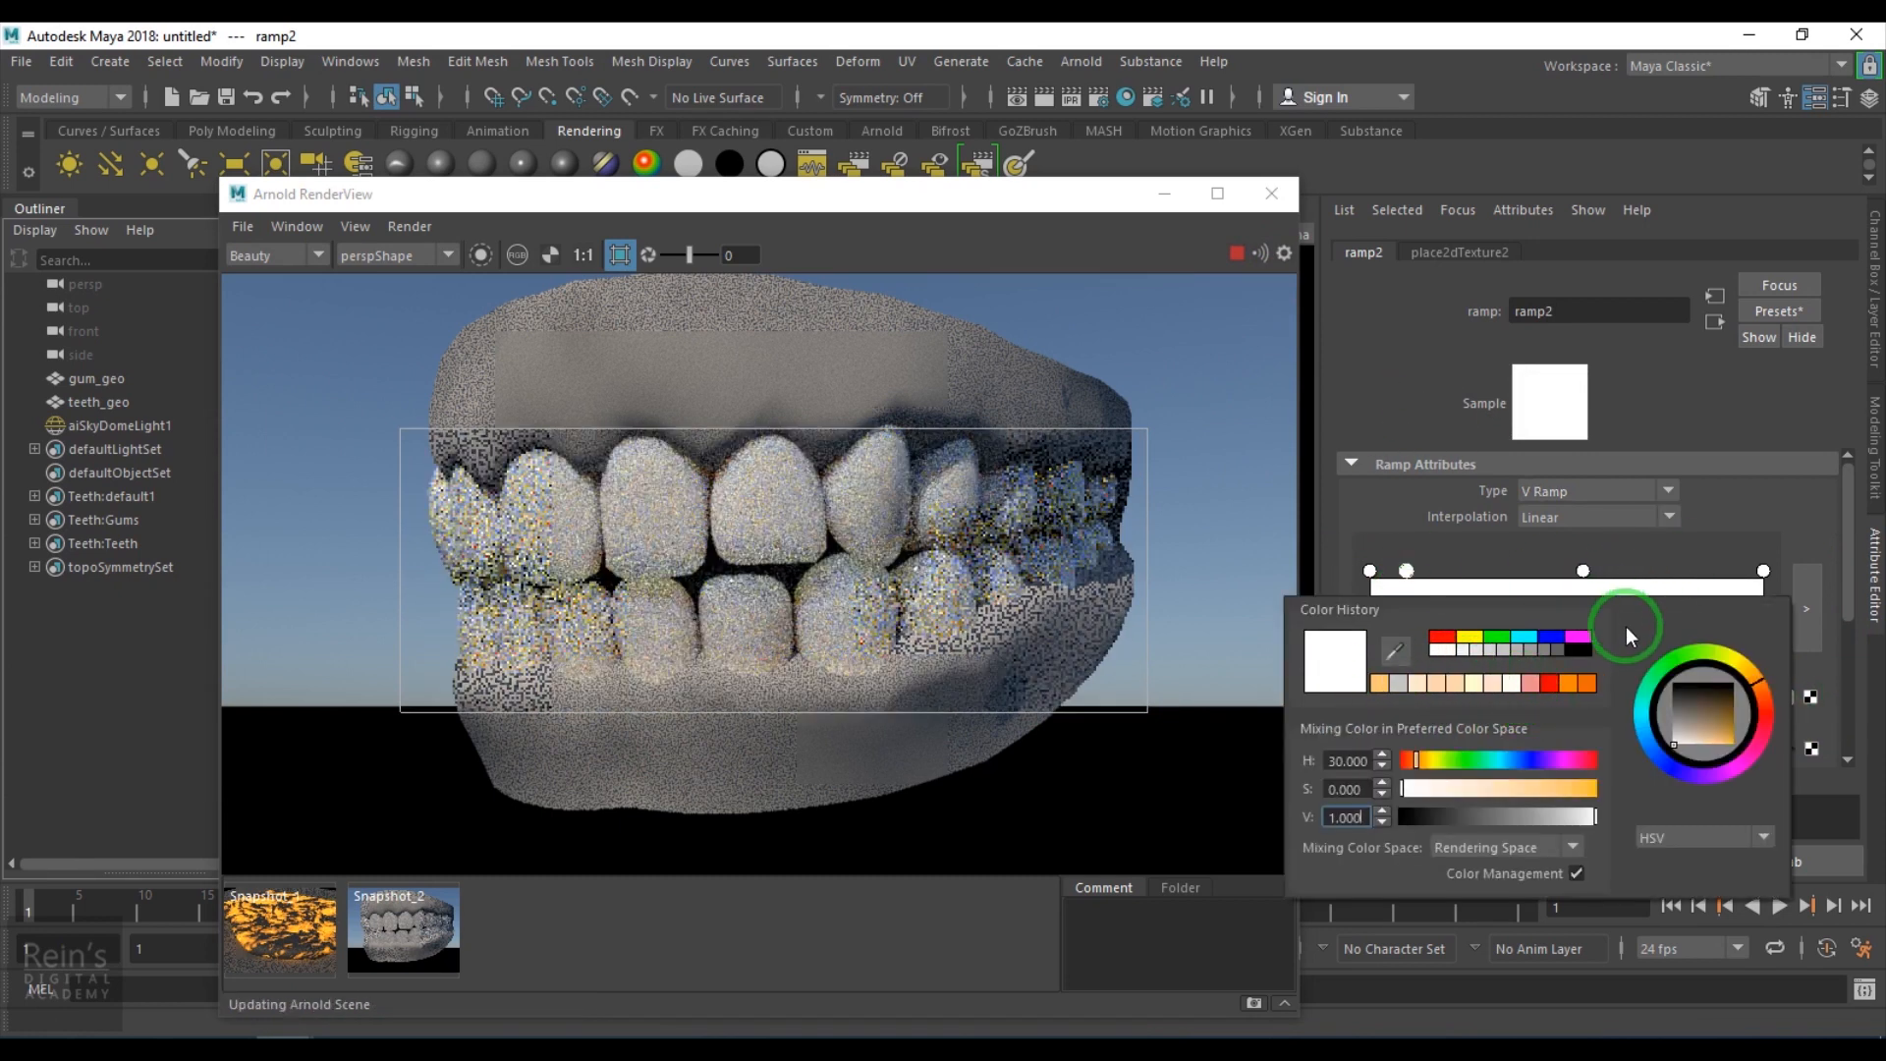
# Add a tan stop at position 0.919 with saturation 0.474, and recolour the 0.093 stop with the same tan.
pyautogui.click(1730, 620)
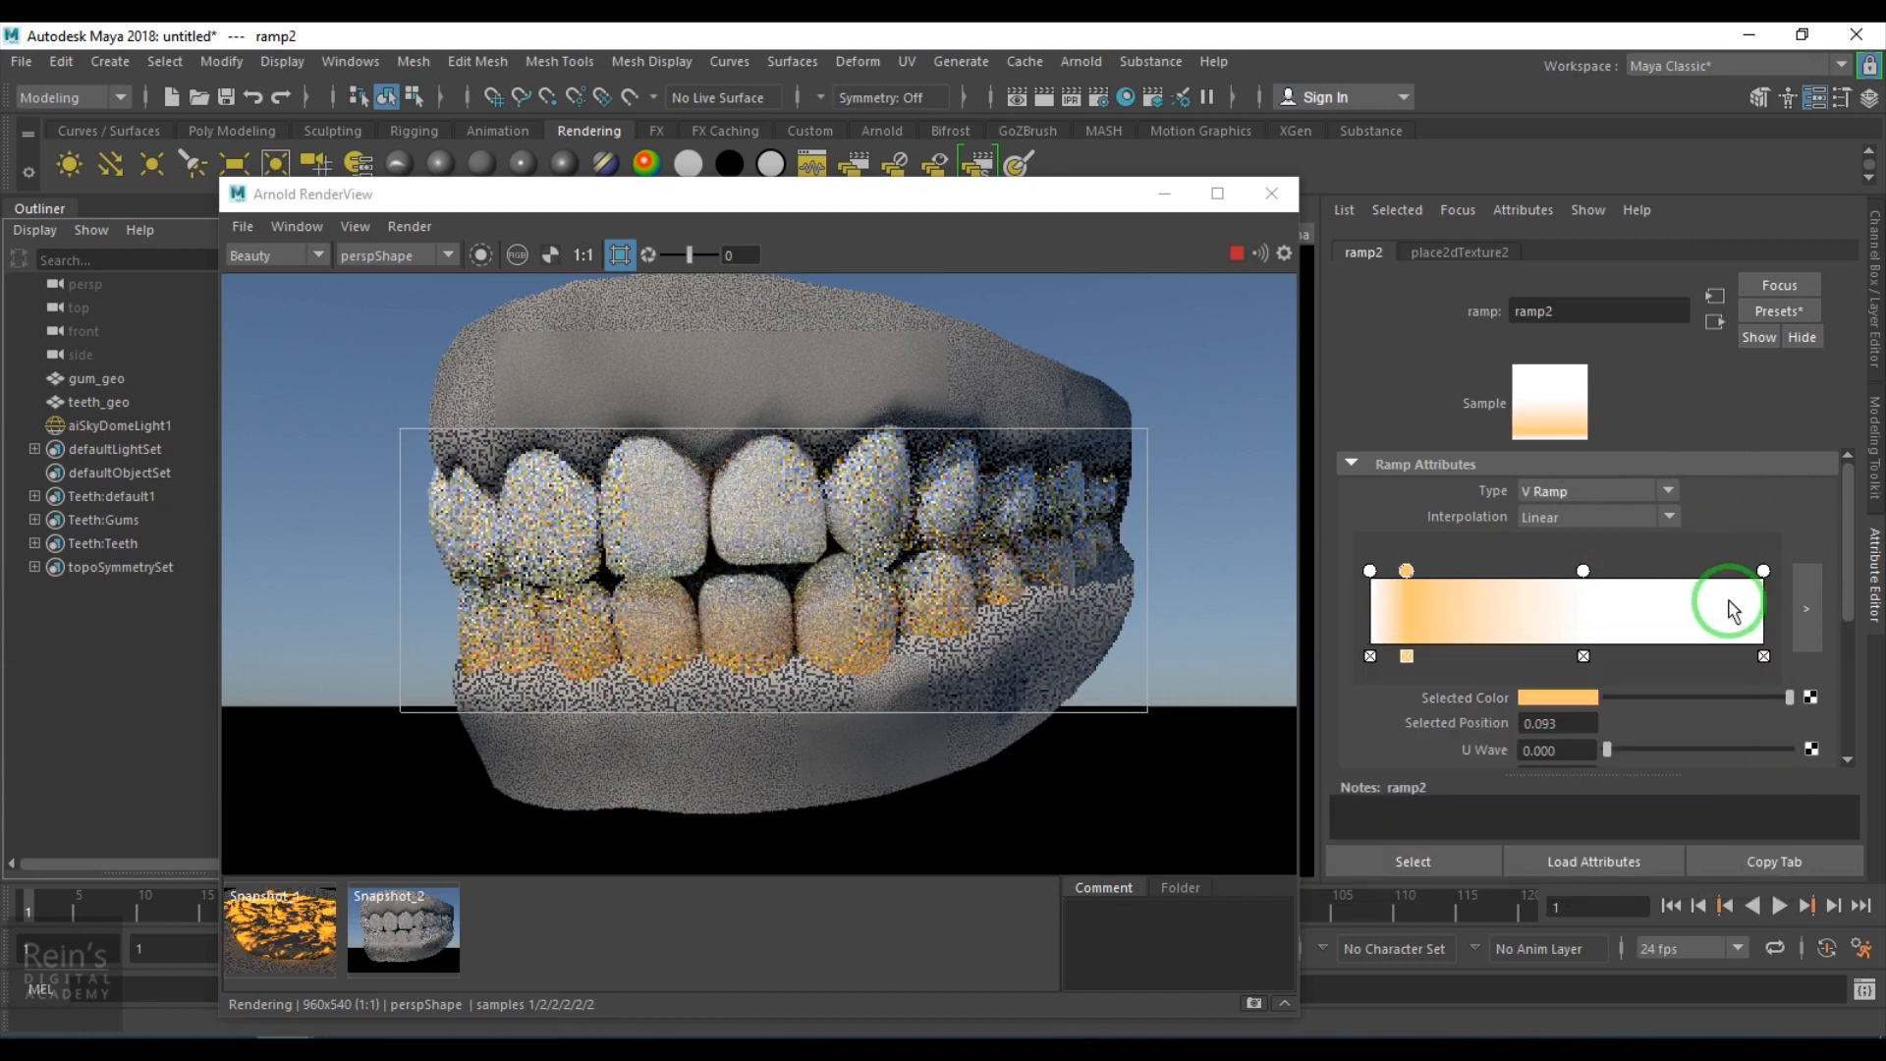
pyautogui.click(1546, 698)
pyautogui.click(1394, 689)
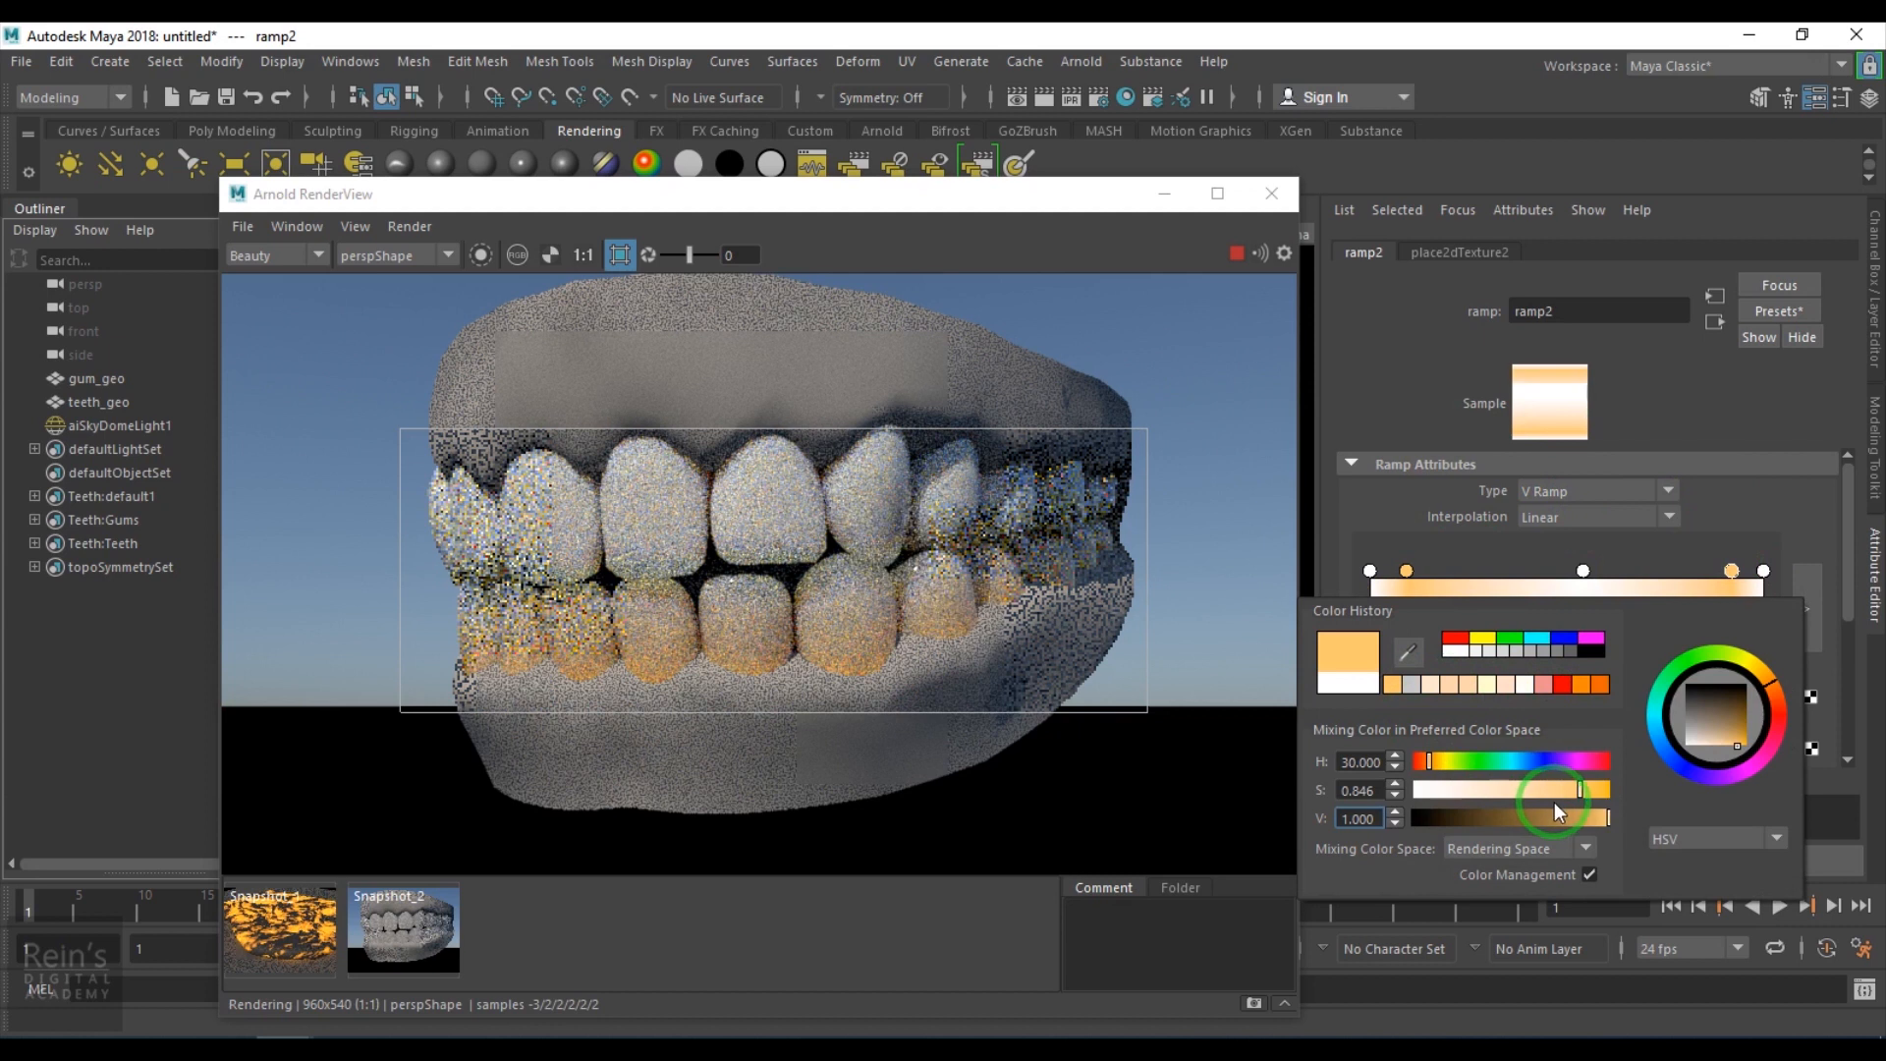
pyautogui.moveTo(1535, 790); pyautogui.dragTo(1506, 793)
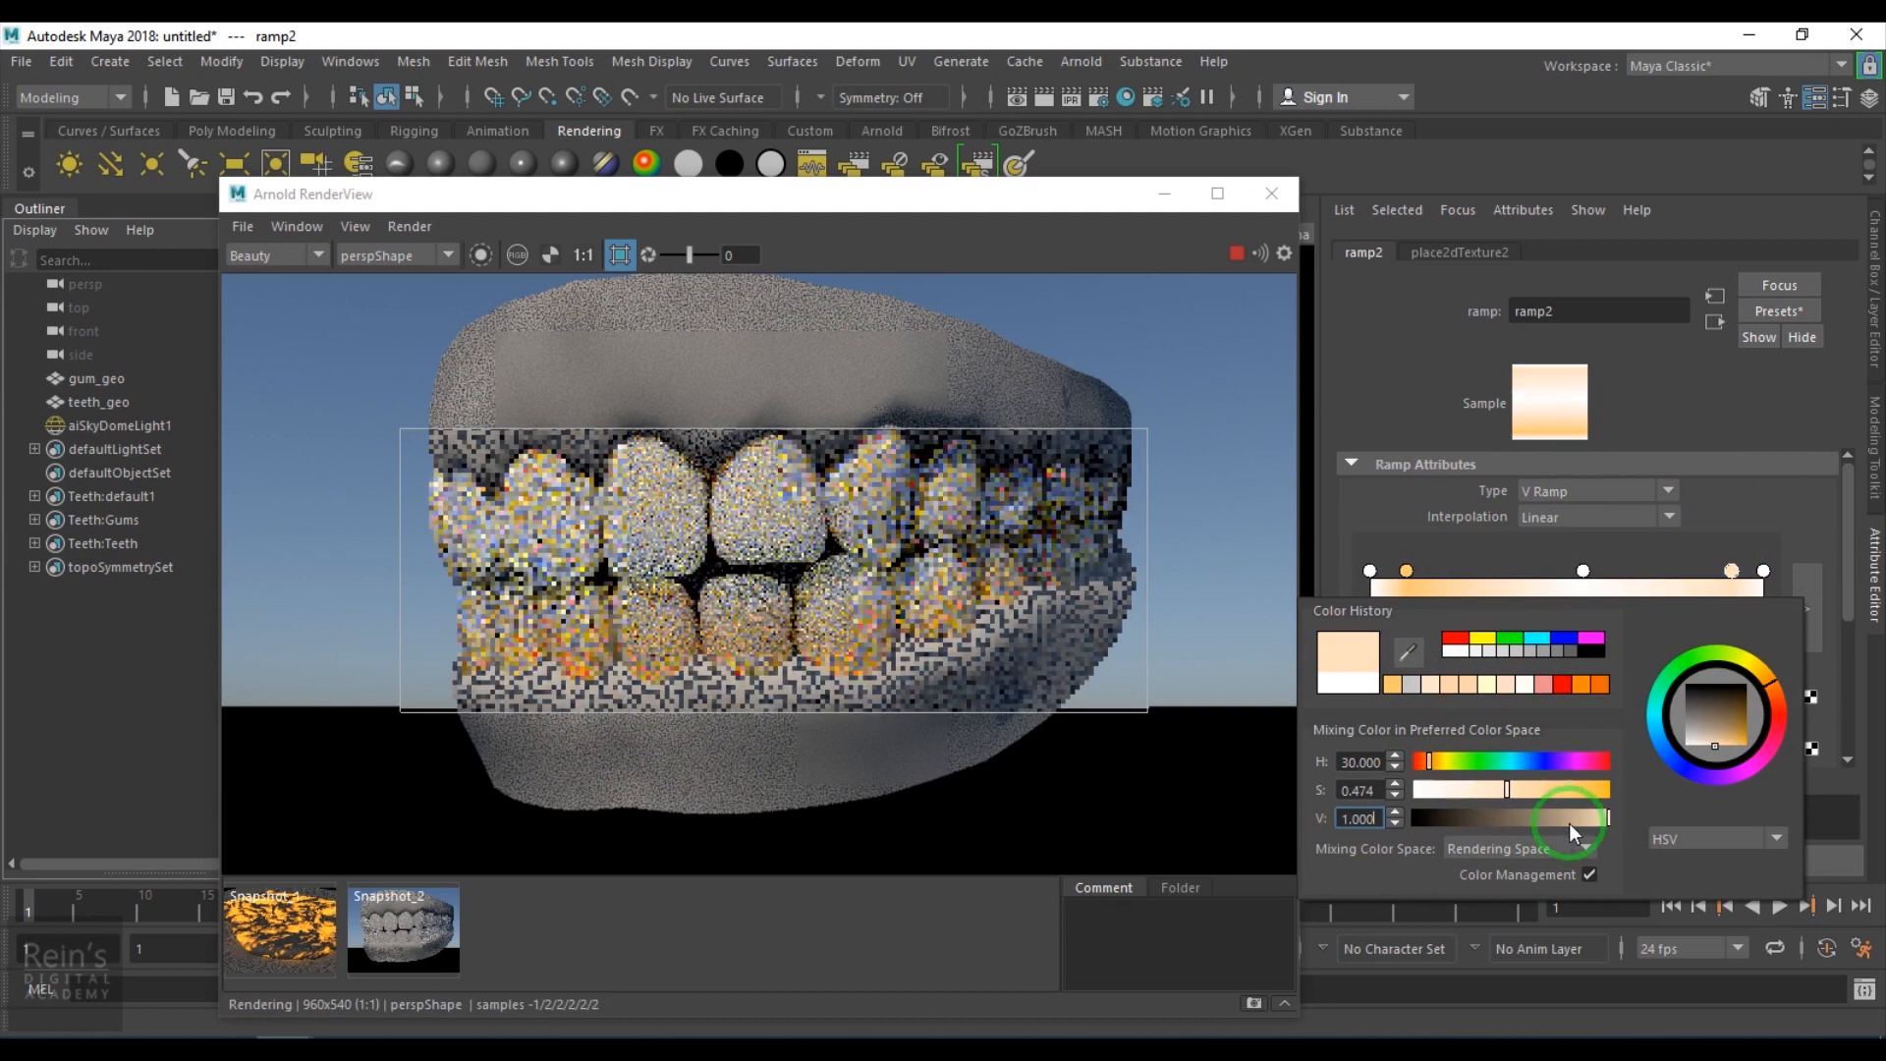
pyautogui.click(1424, 627)
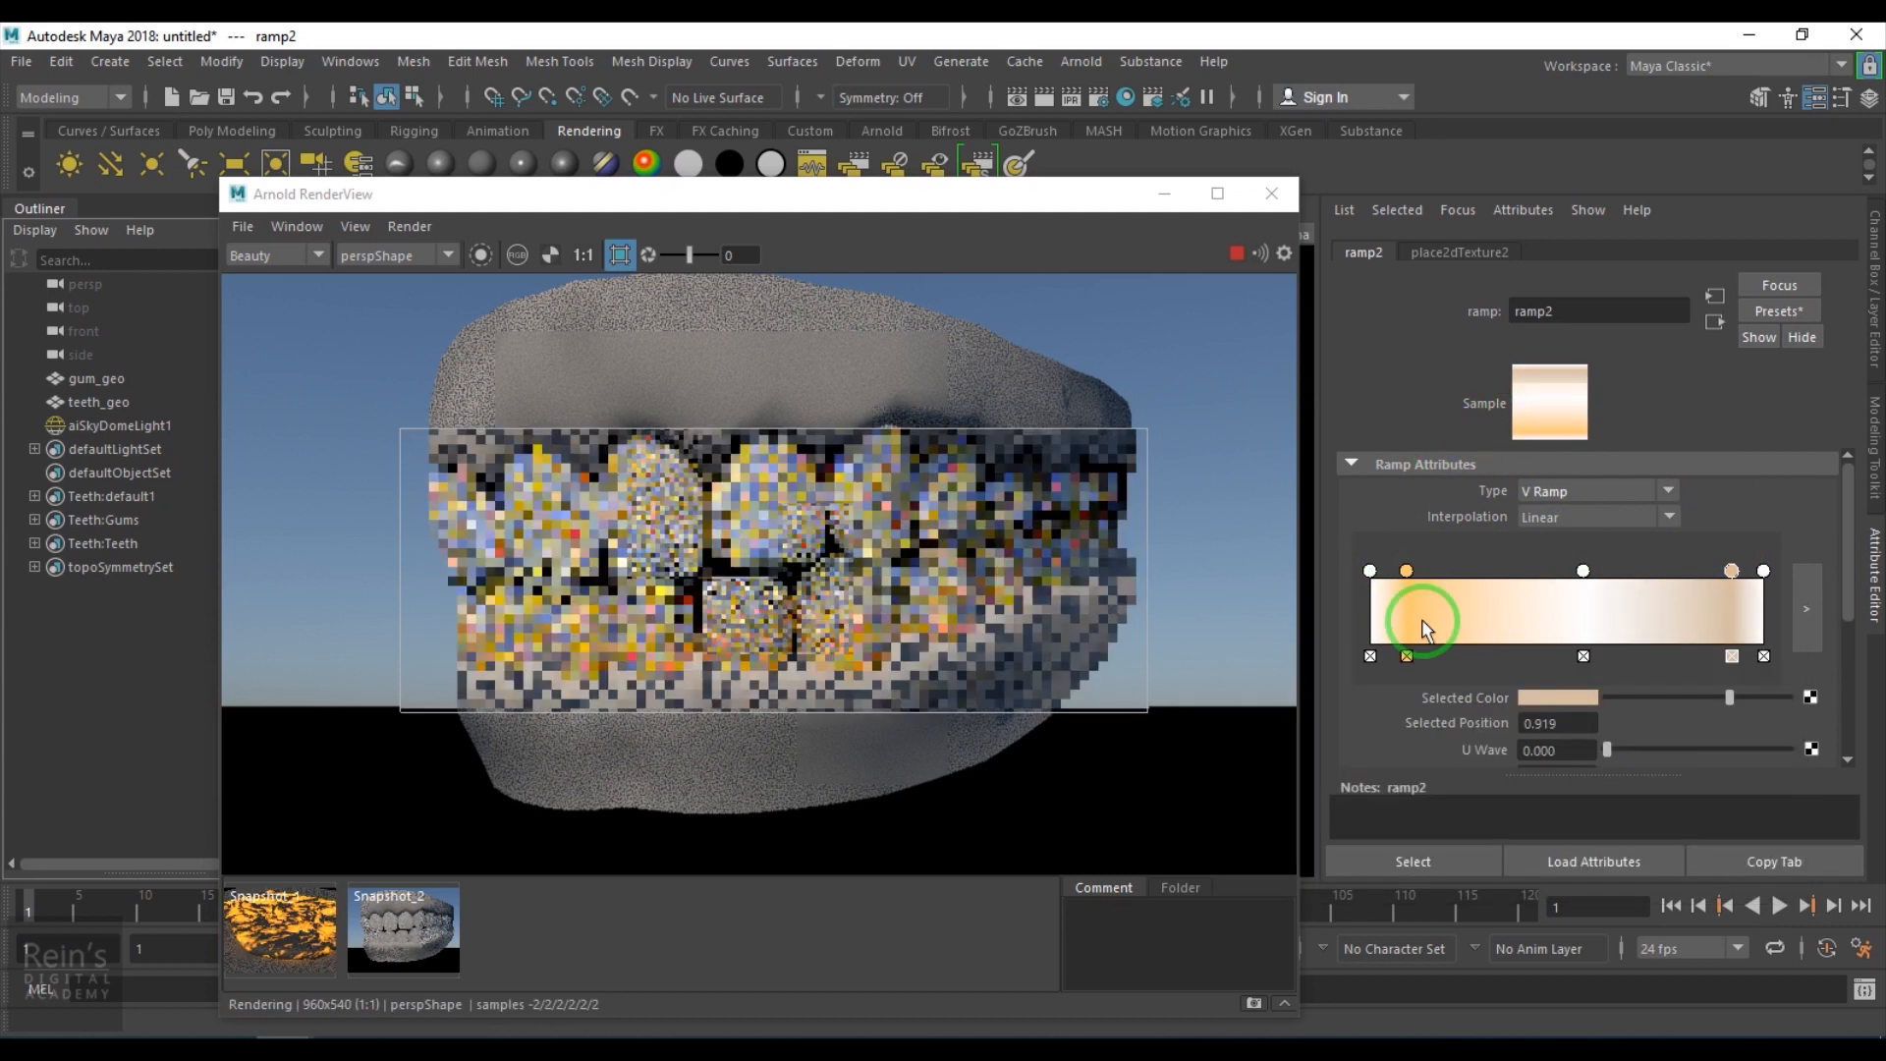
pyautogui.click(1407, 570)
pyautogui.click(1560, 699)
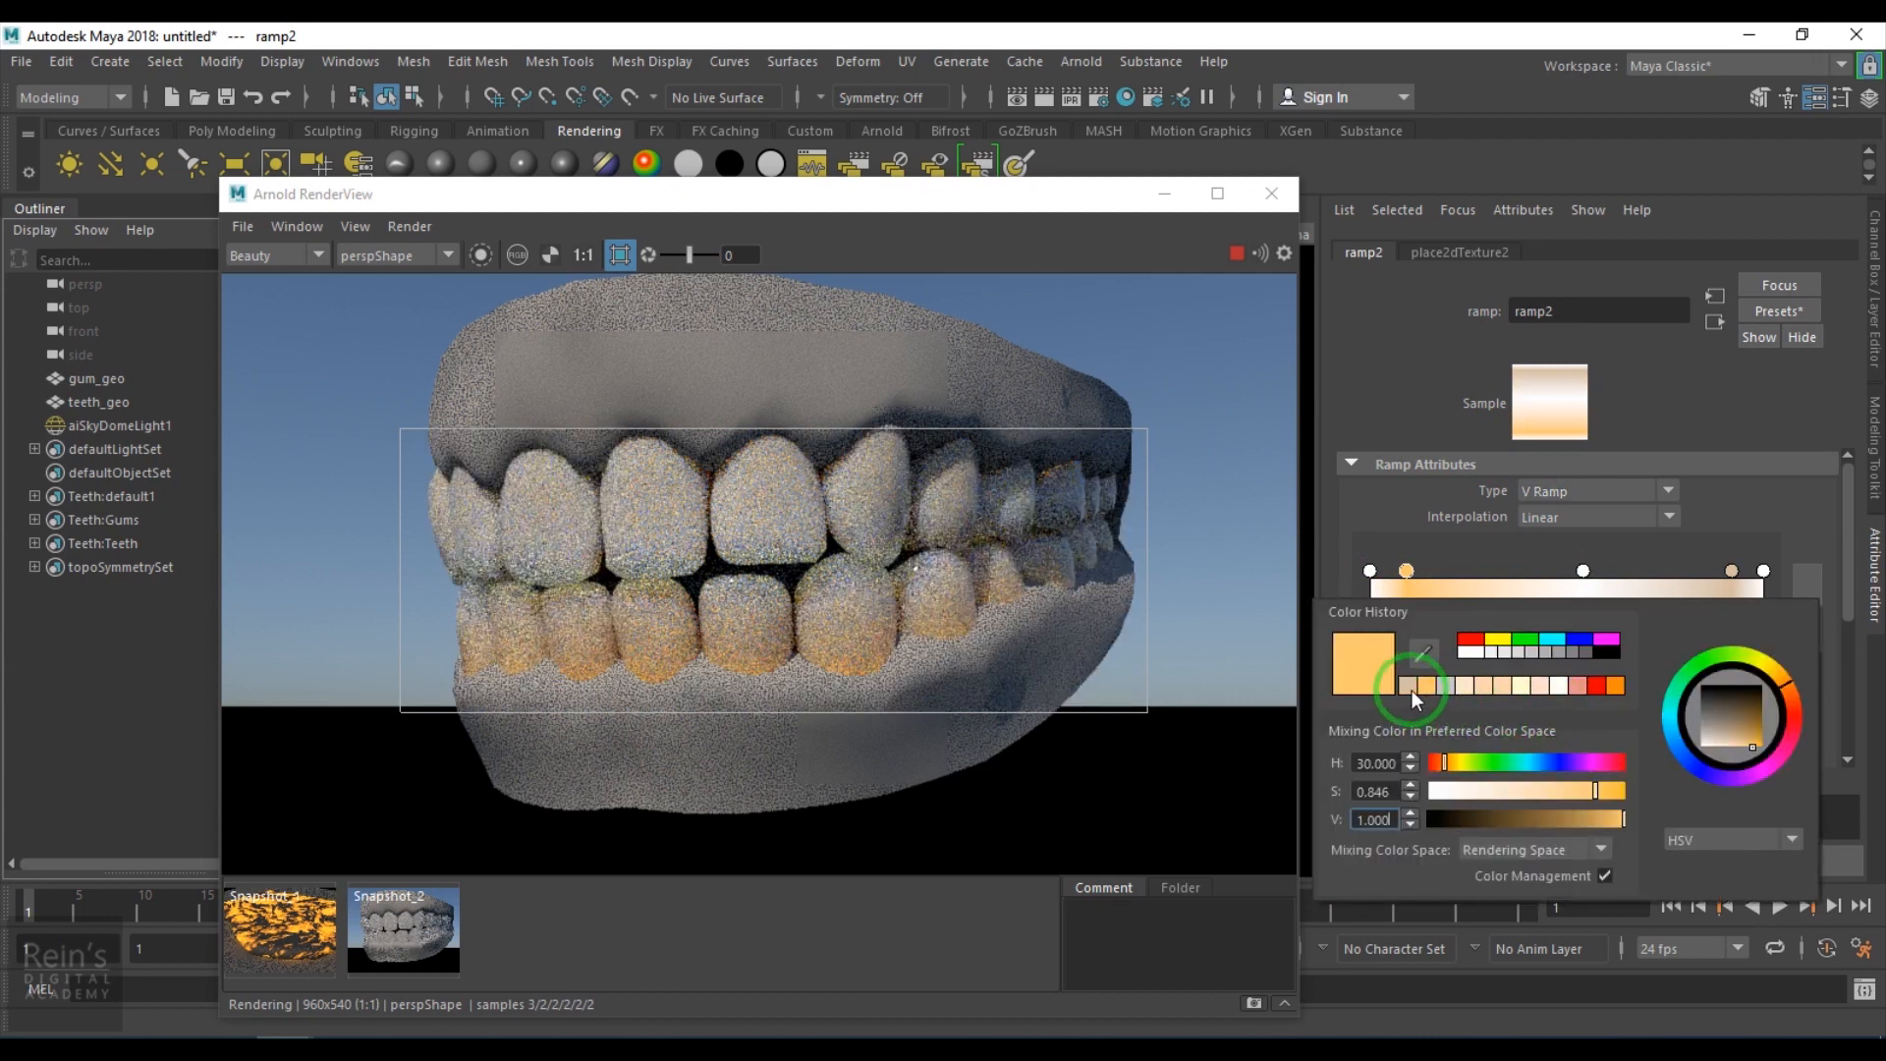
pyautogui.click(1465, 295)
# Colour the ramp's end stops at positions 0.000 and 1.000 light orange.
pyautogui.click(1369, 570)
pyautogui.click(1562, 697)
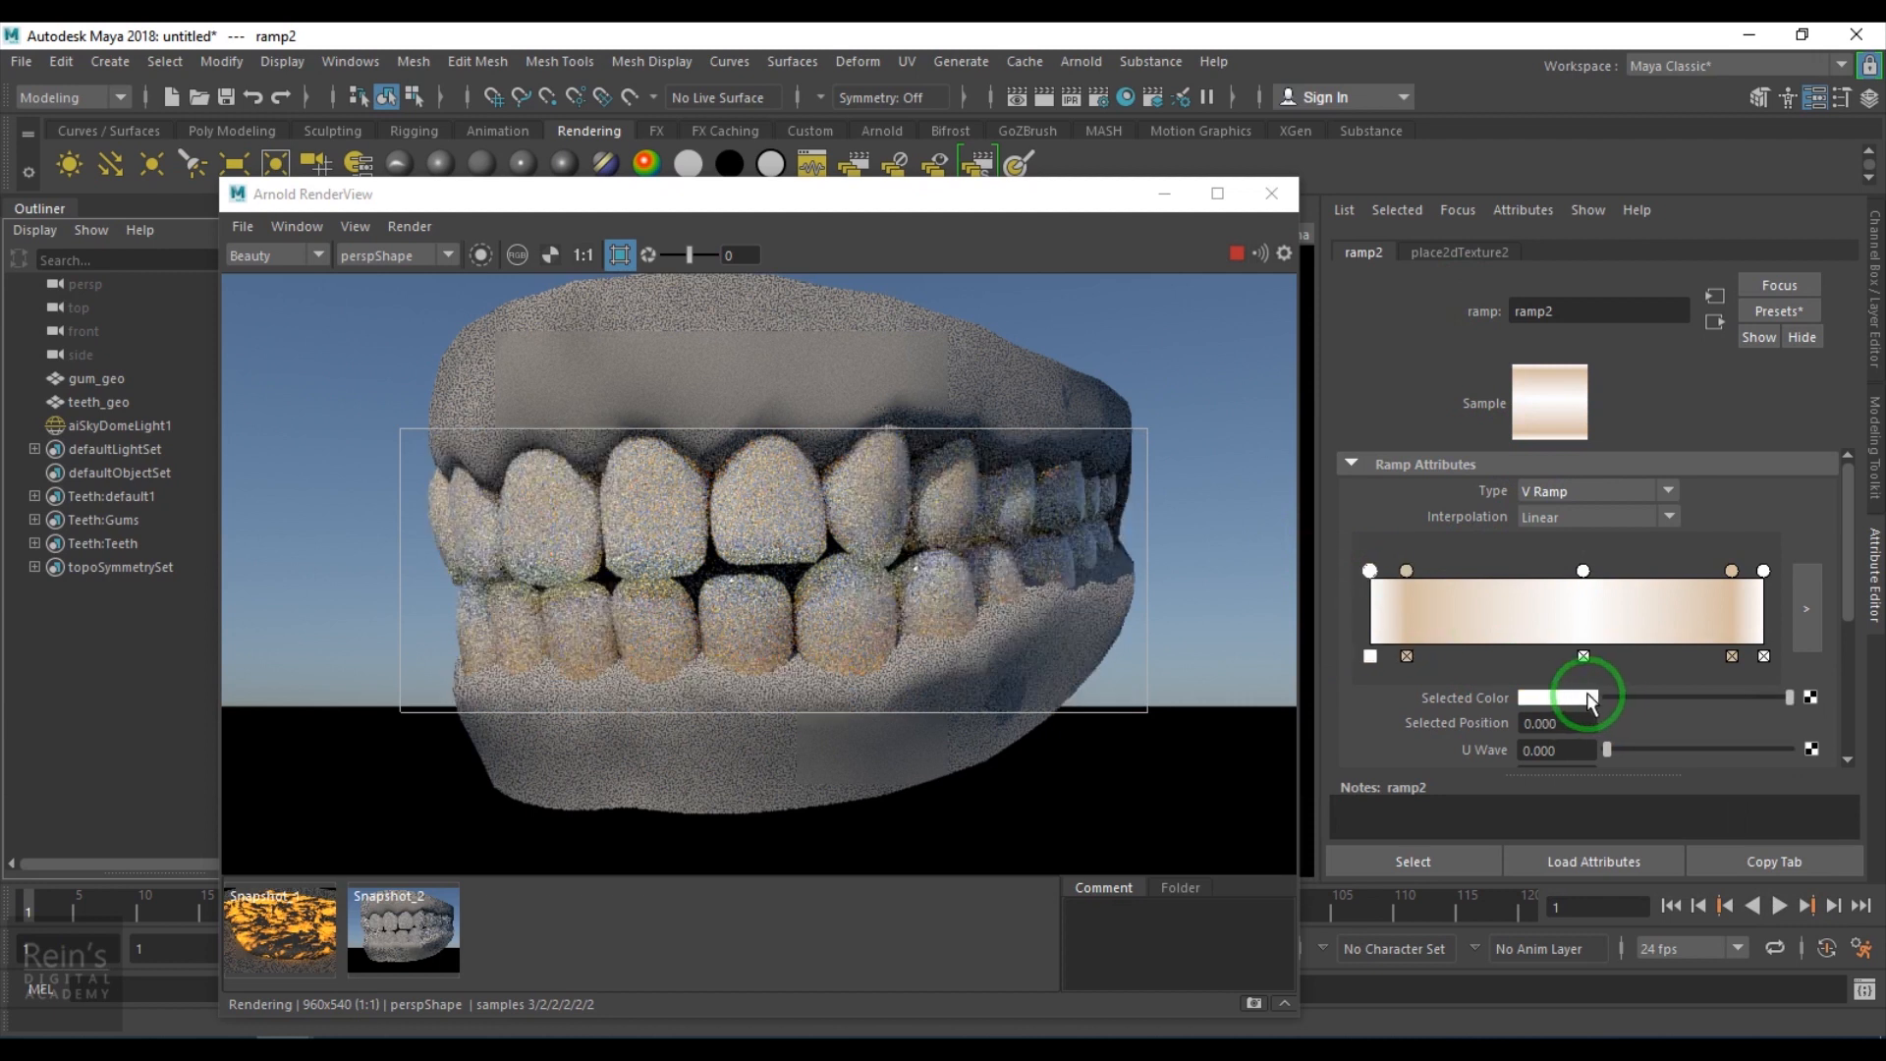
pyautogui.click(1461, 678)
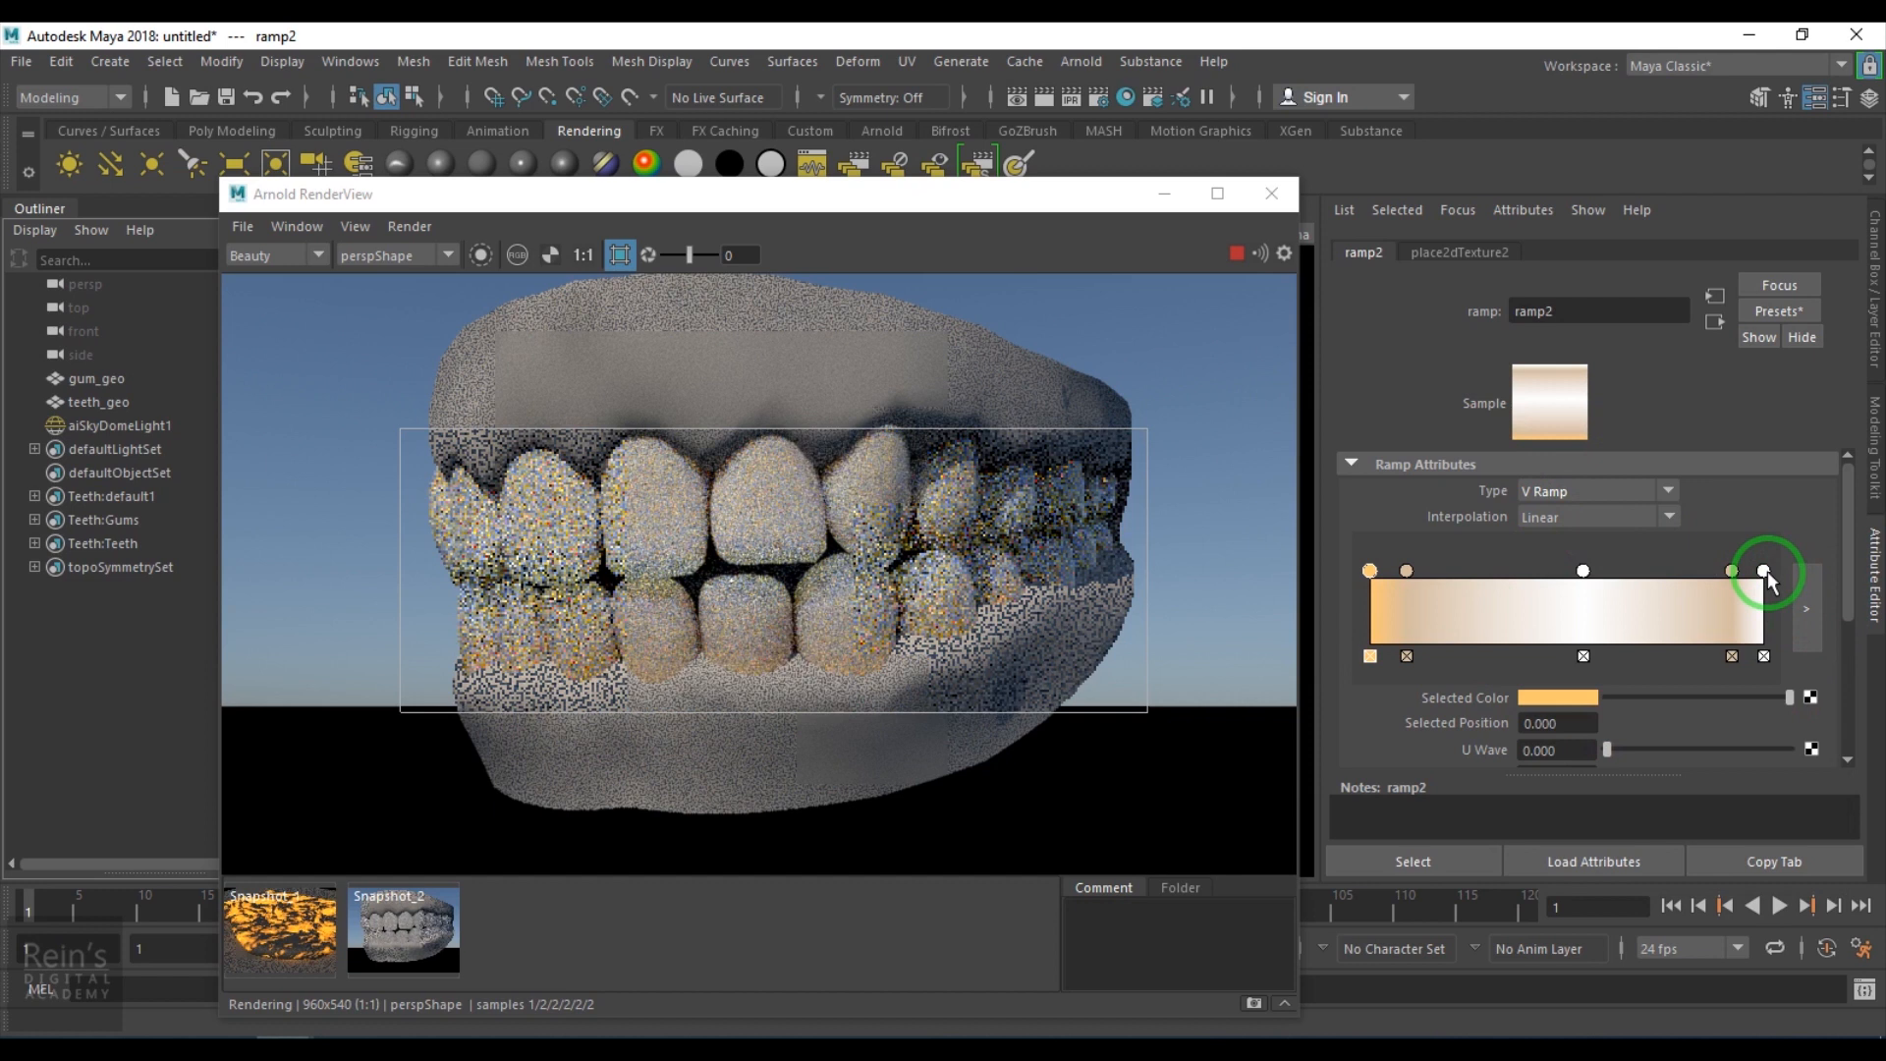
pyautogui.click(1569, 704)
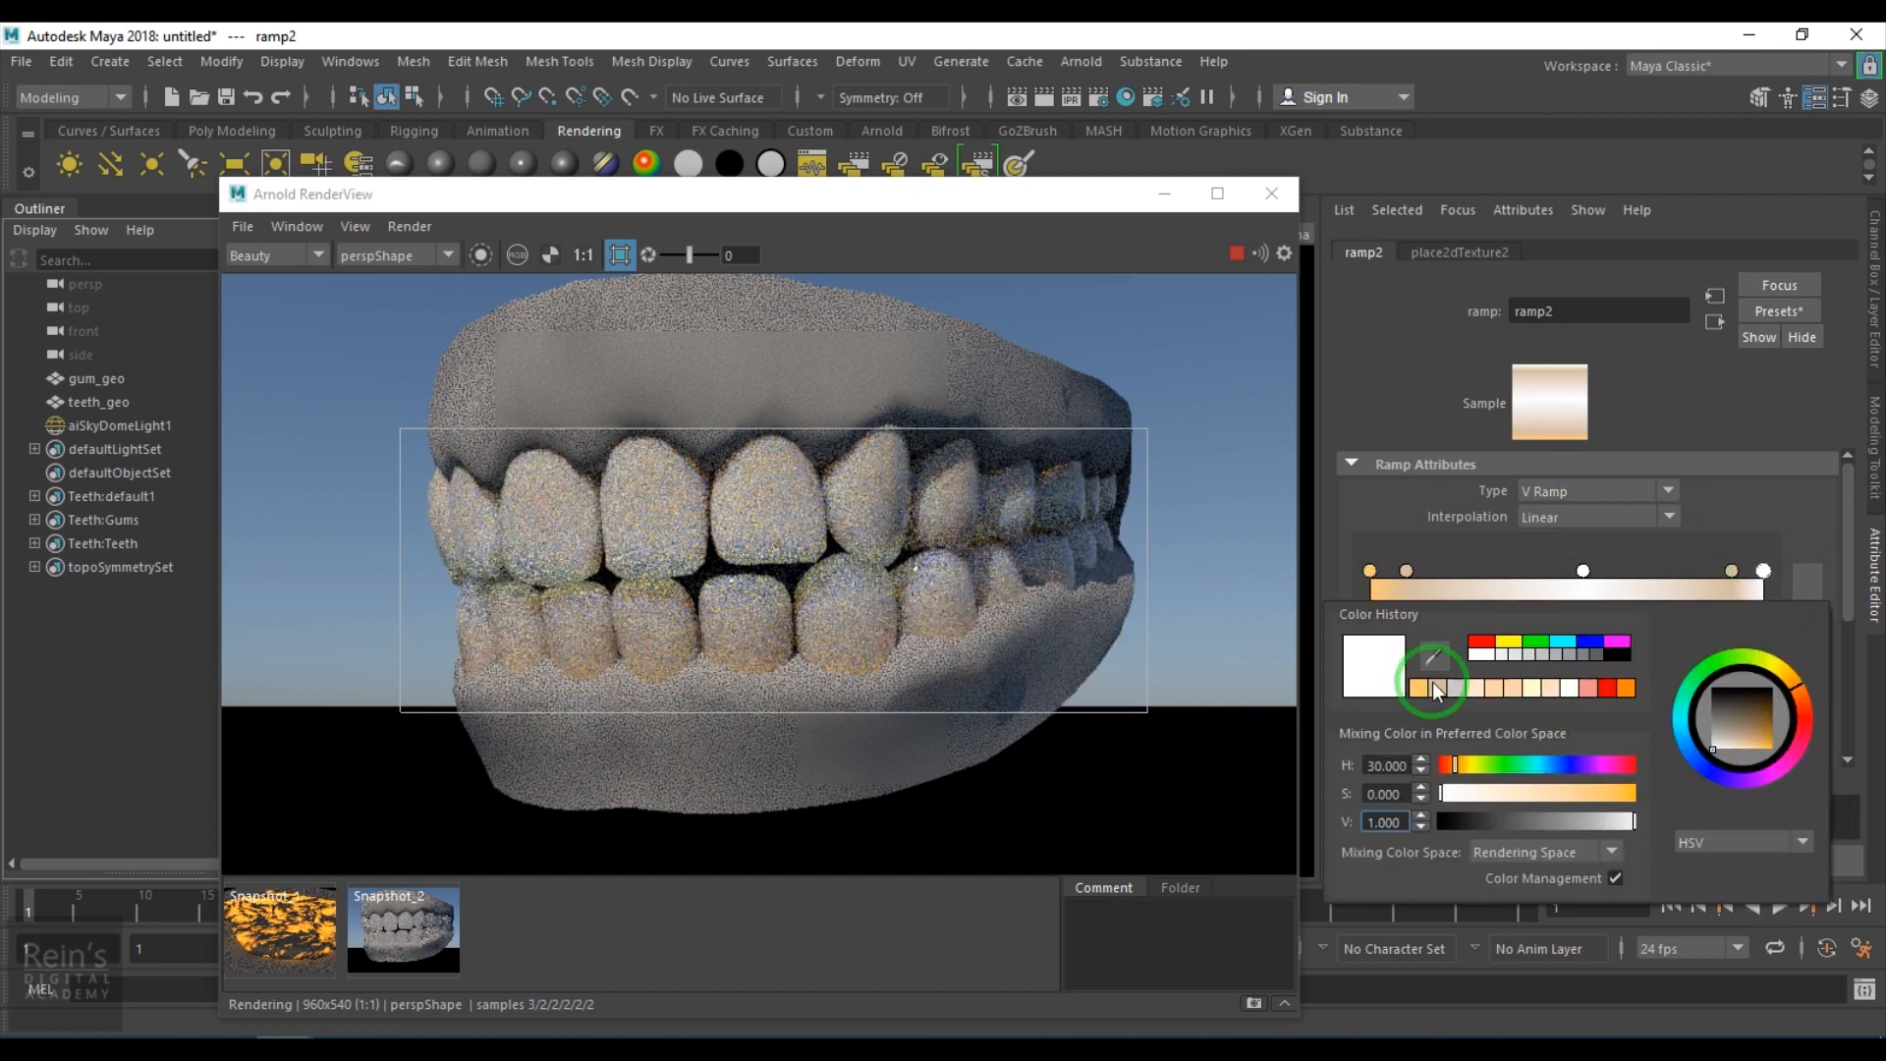
pyautogui.click(1422, 688)
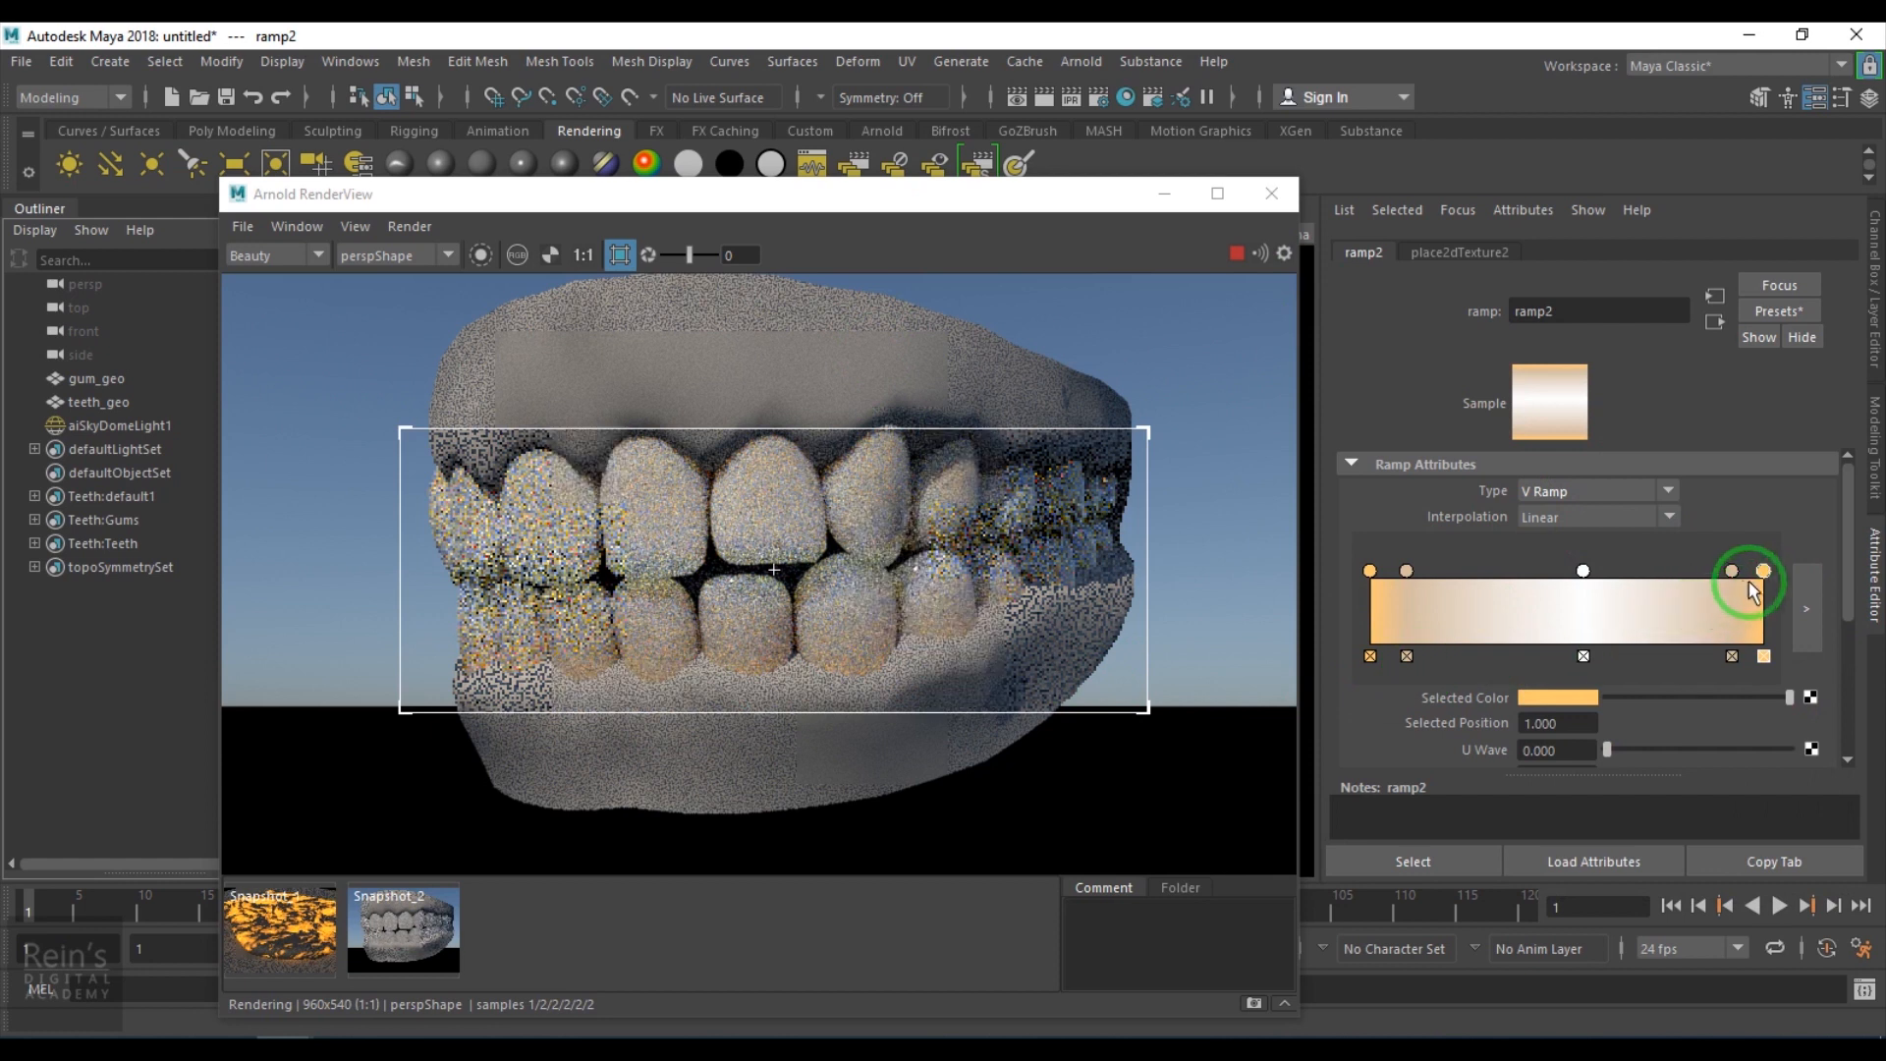
# Move the upper tan stop to position 0.928 and brighten both inner tan stops.
pyautogui.moveTo(1732, 579); pyautogui.dragTo(1719, 577)
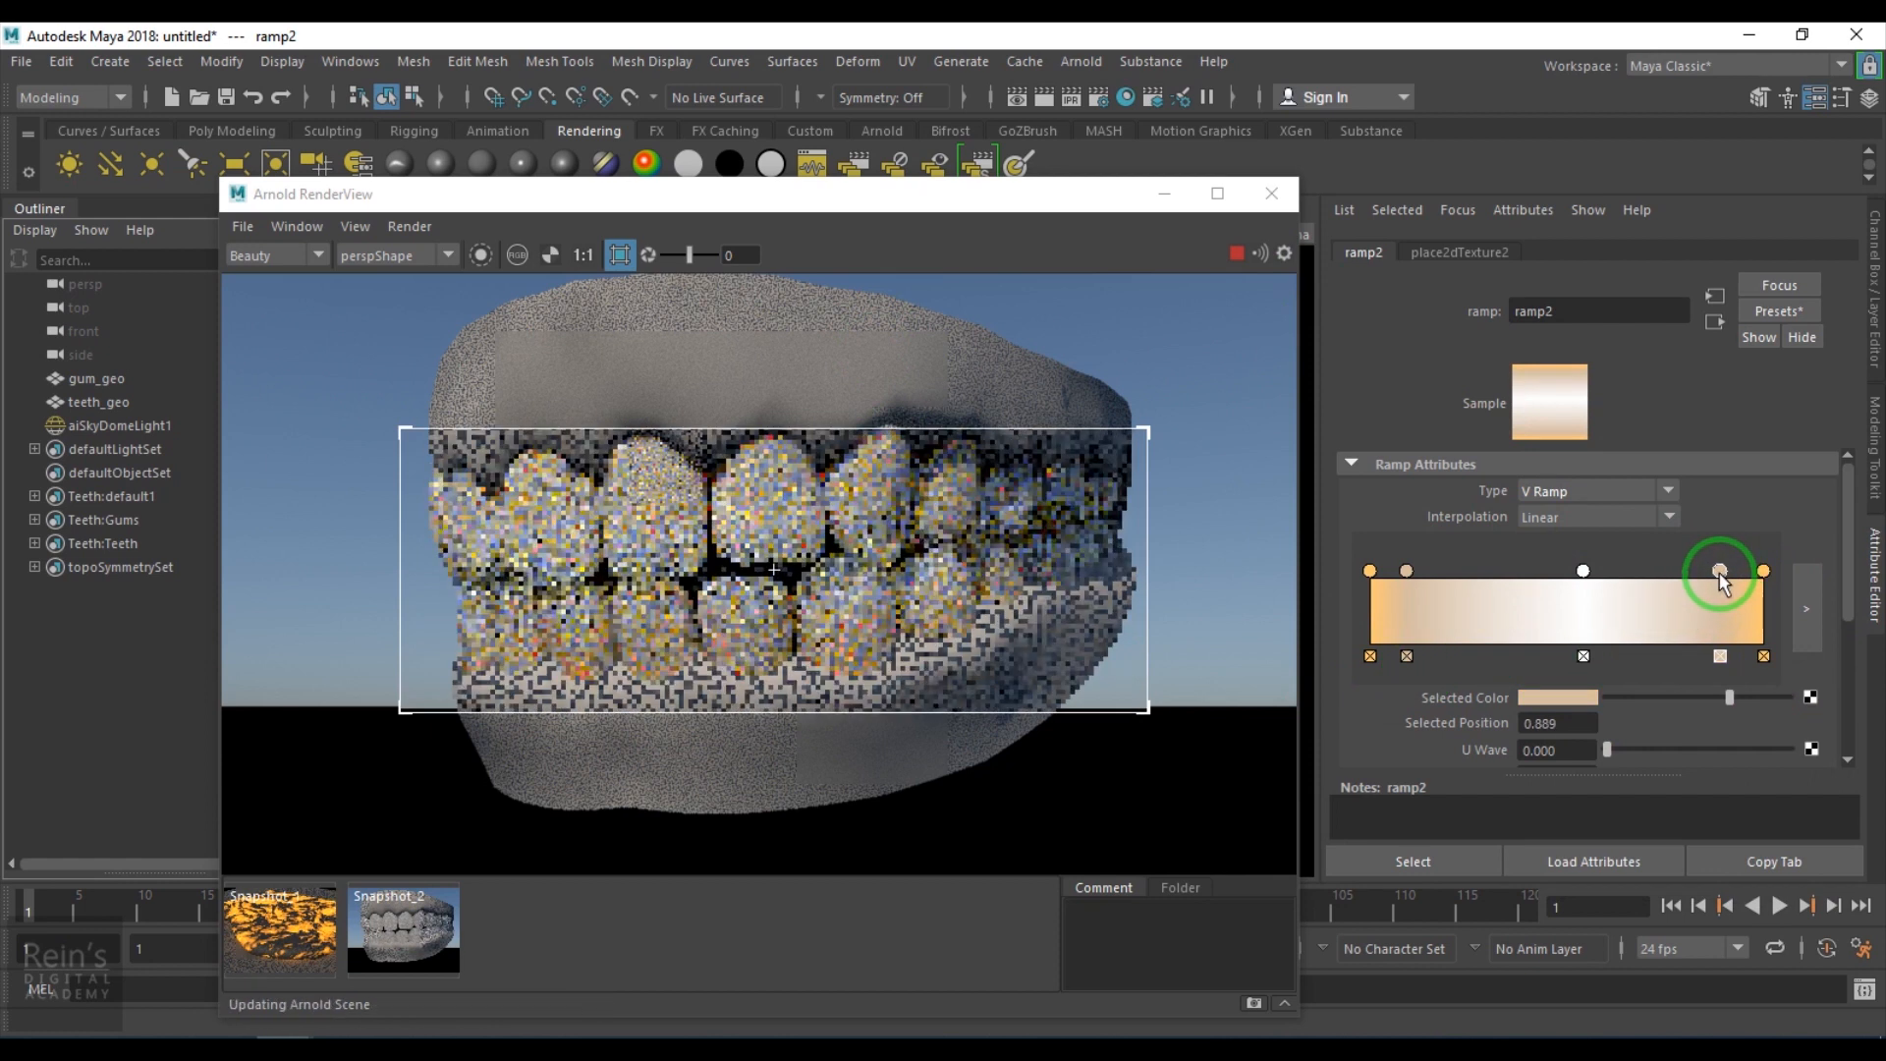
pyautogui.click(663, 705)
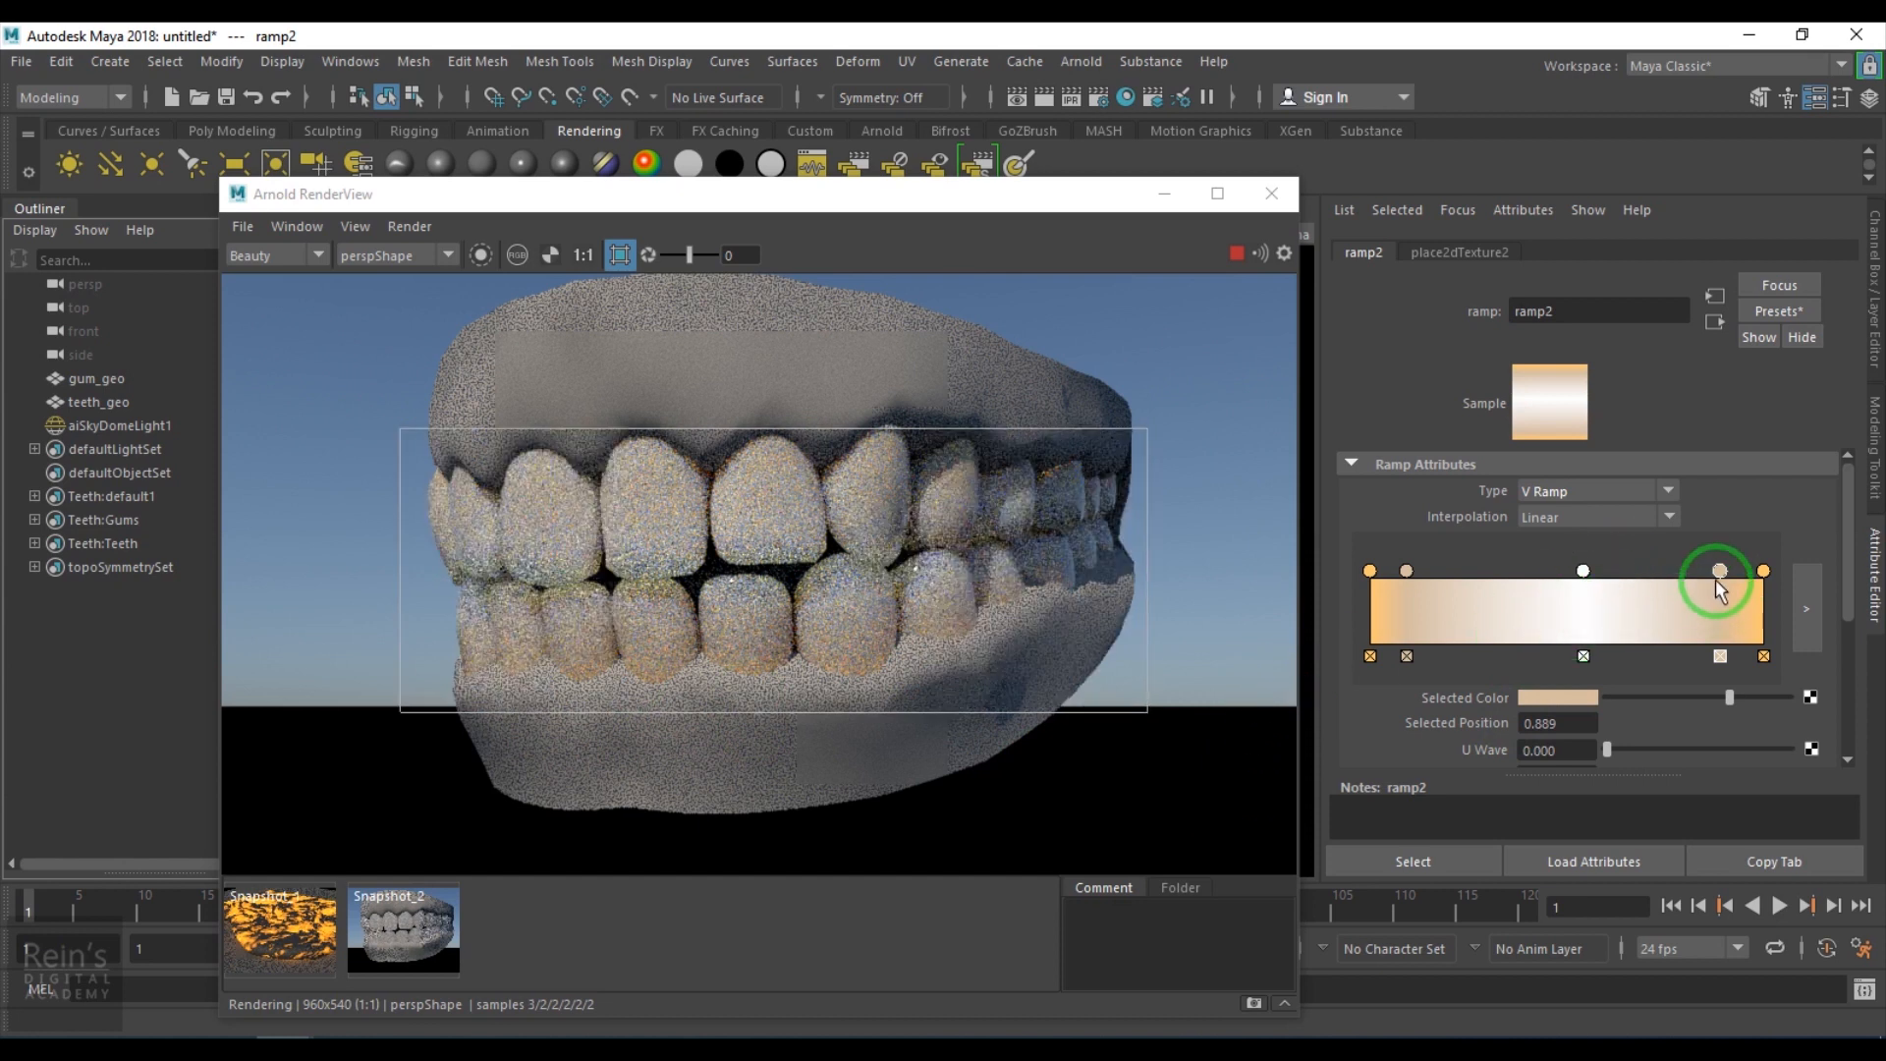
pyautogui.moveTo(1730, 576); pyautogui.dragTo(1738, 576)
pyautogui.moveTo(1730, 697); pyautogui.dragTo(1766, 695)
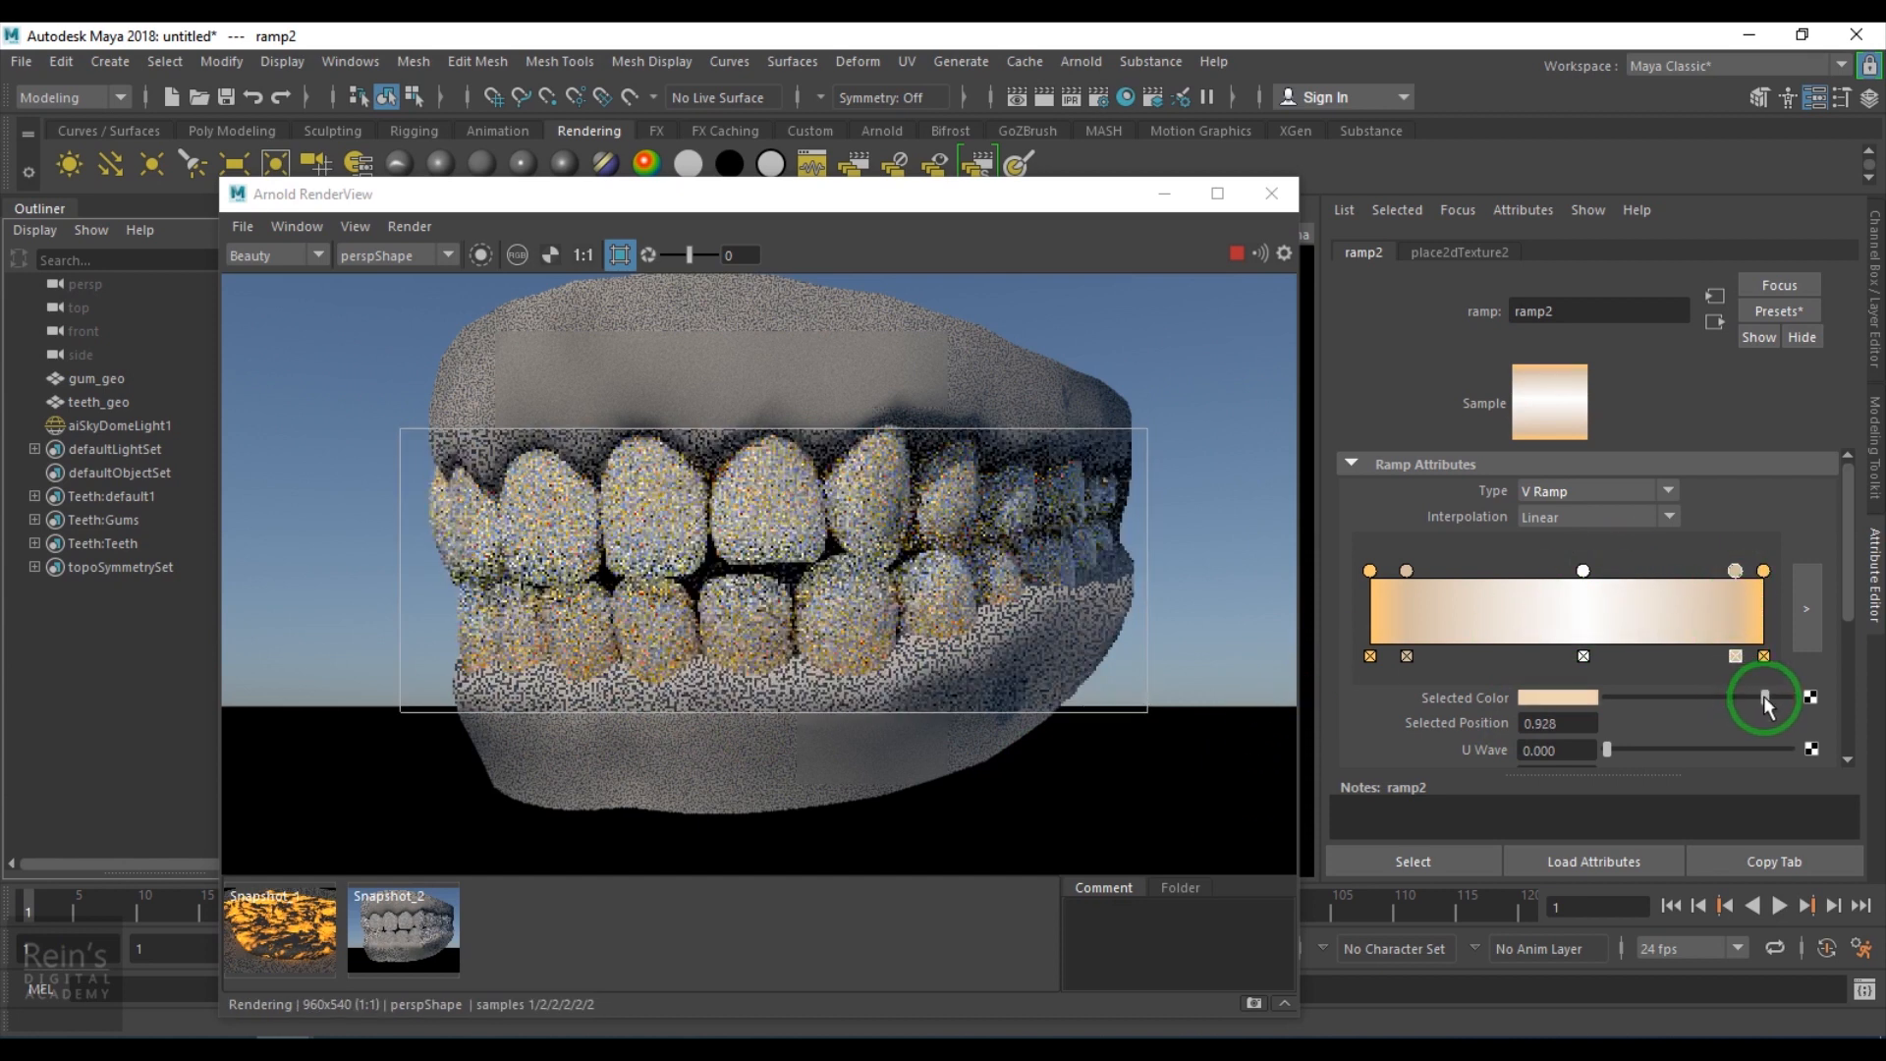
pyautogui.click(1406, 571)
pyautogui.moveTo(1742, 703); pyautogui.dragTo(1758, 692)
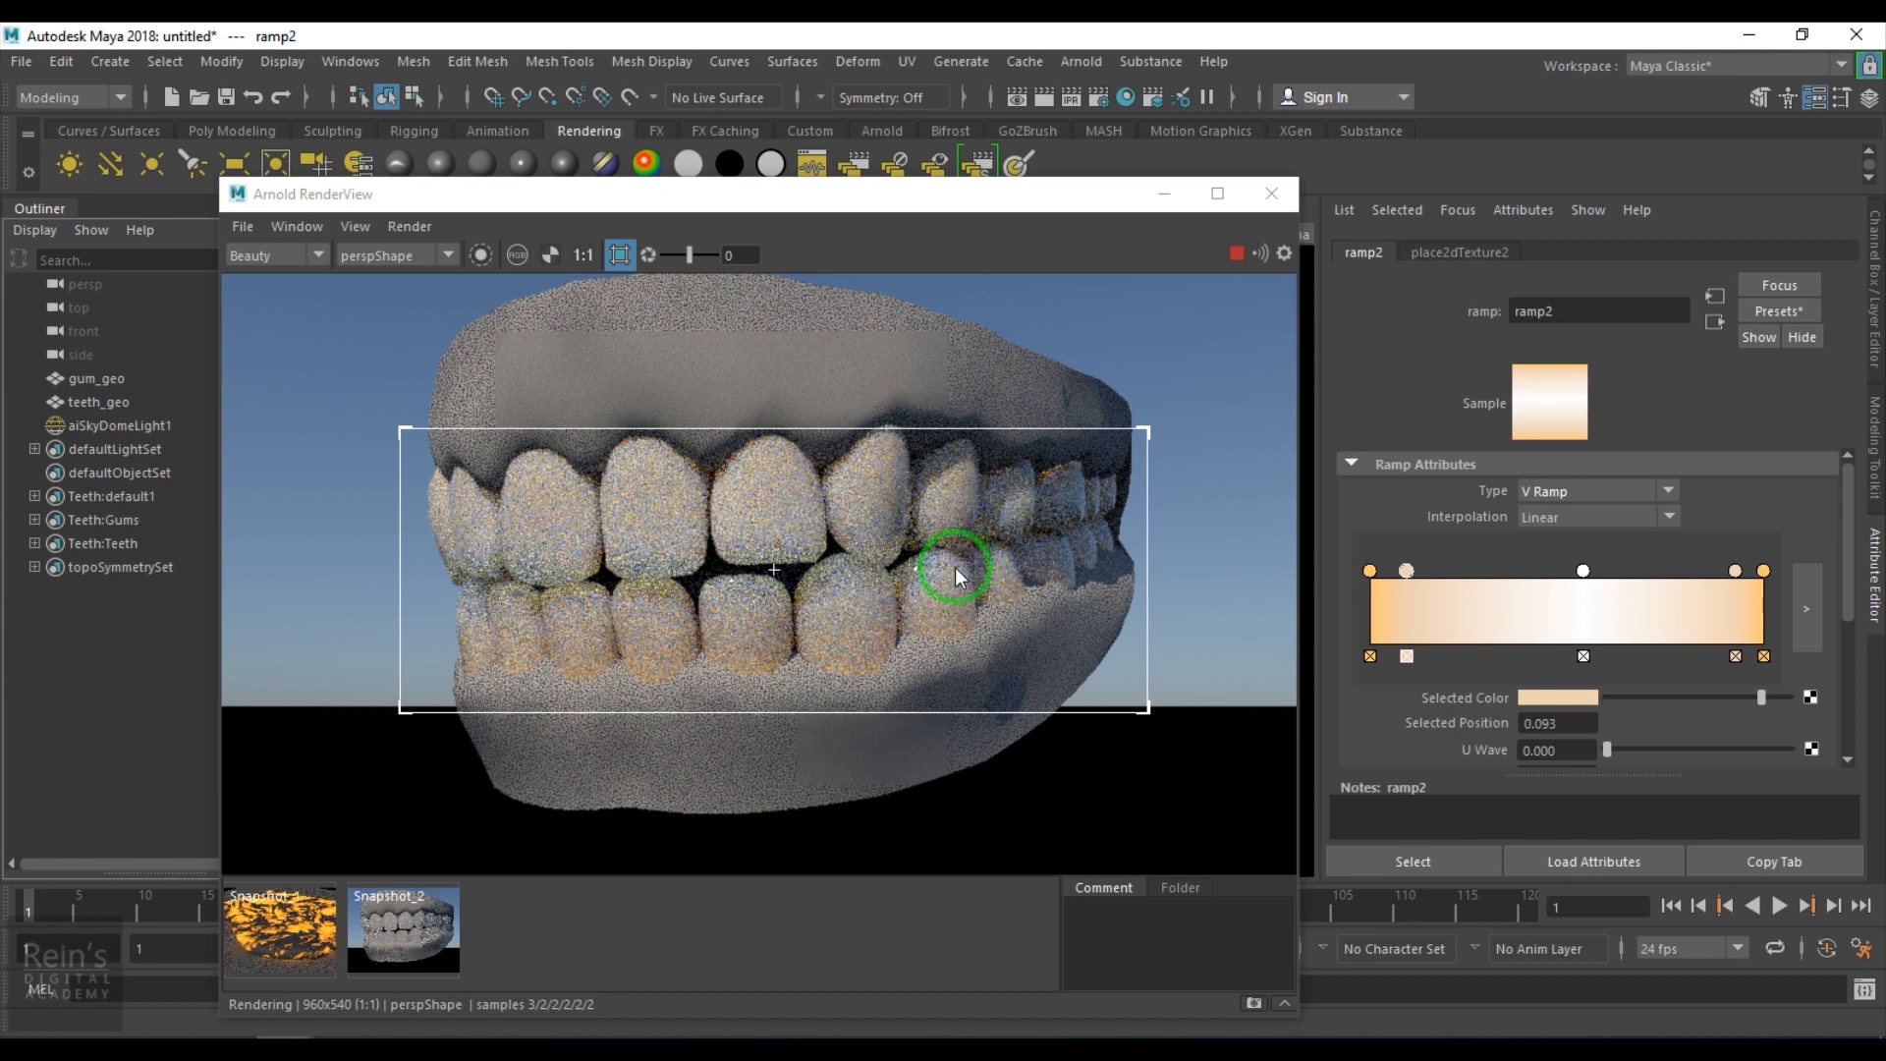
# Soften the two inner stops by reducing saturation to 0.301 on the lower one and 0.288 on the upper one.
pyautogui.click(1404, 577)
pyautogui.click(1546, 700)
pyautogui.moveTo(1507, 792); pyautogui.dragTo(1476, 793)
pyautogui.click(1715, 638)
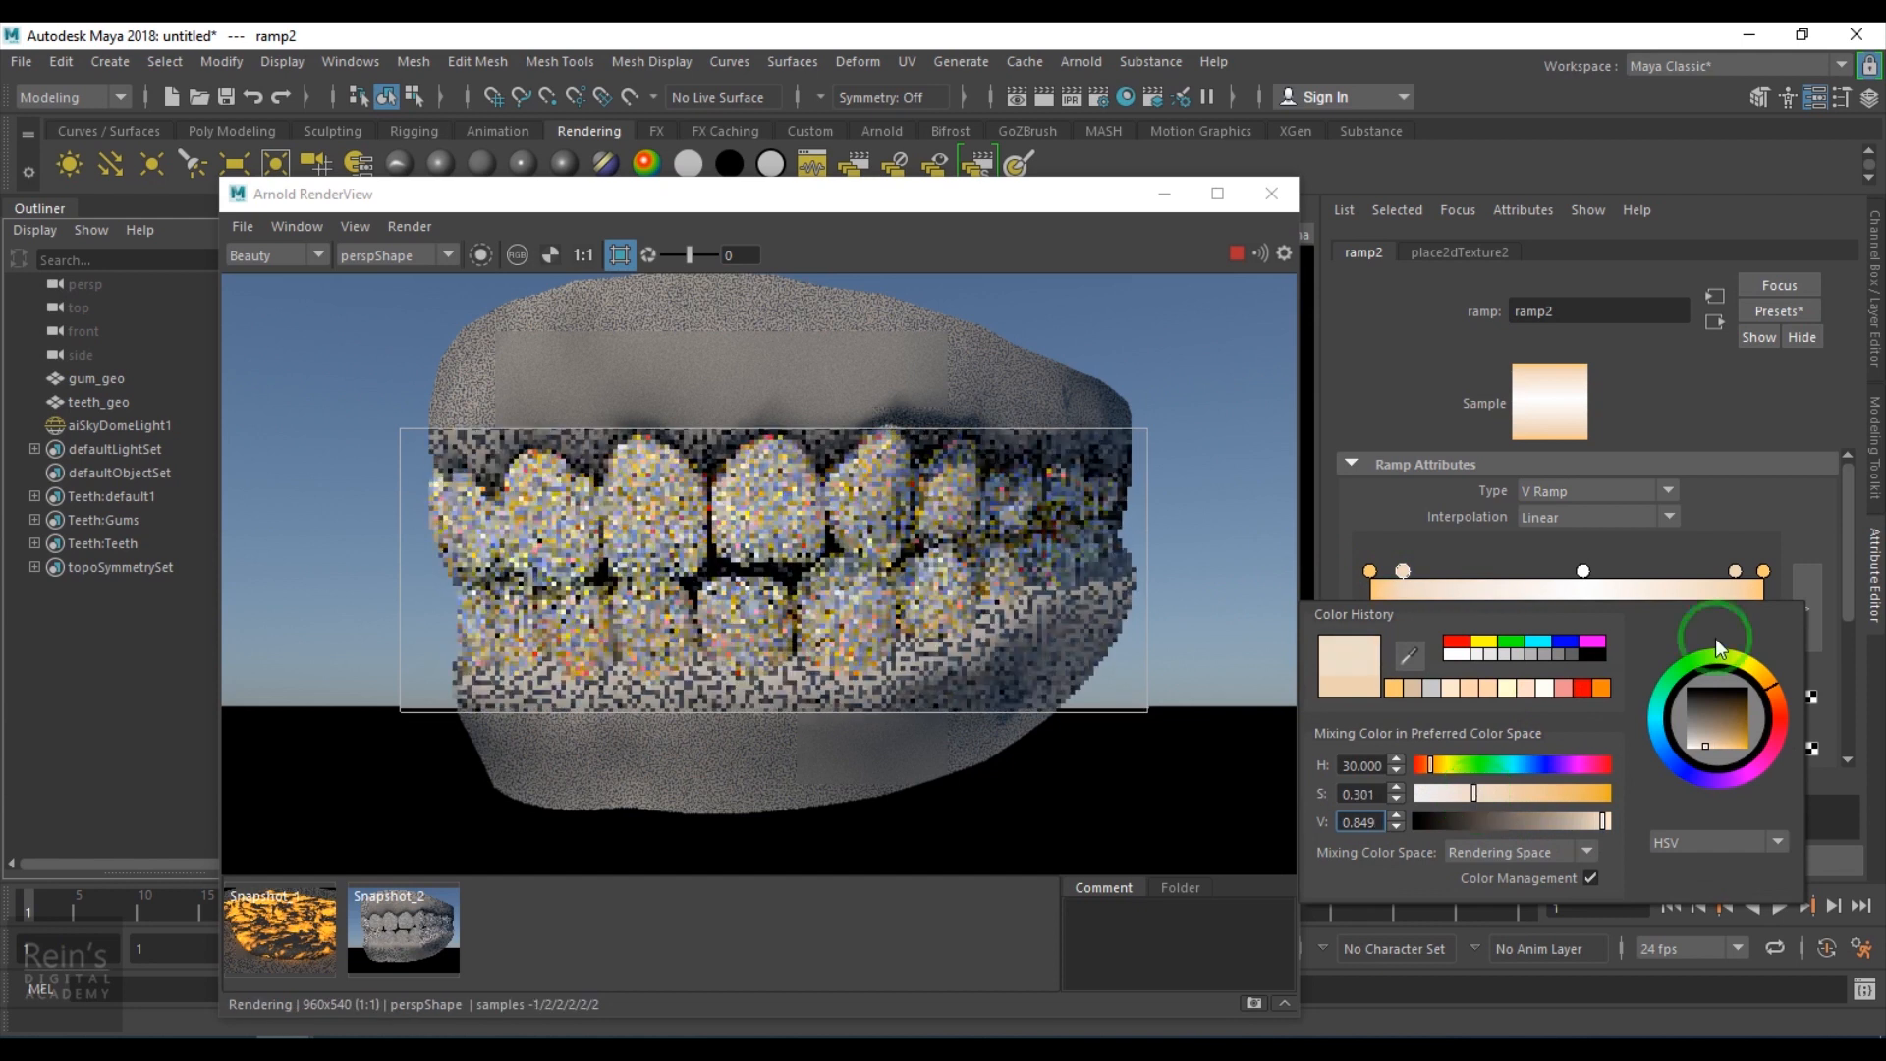
pyautogui.click(1735, 570)
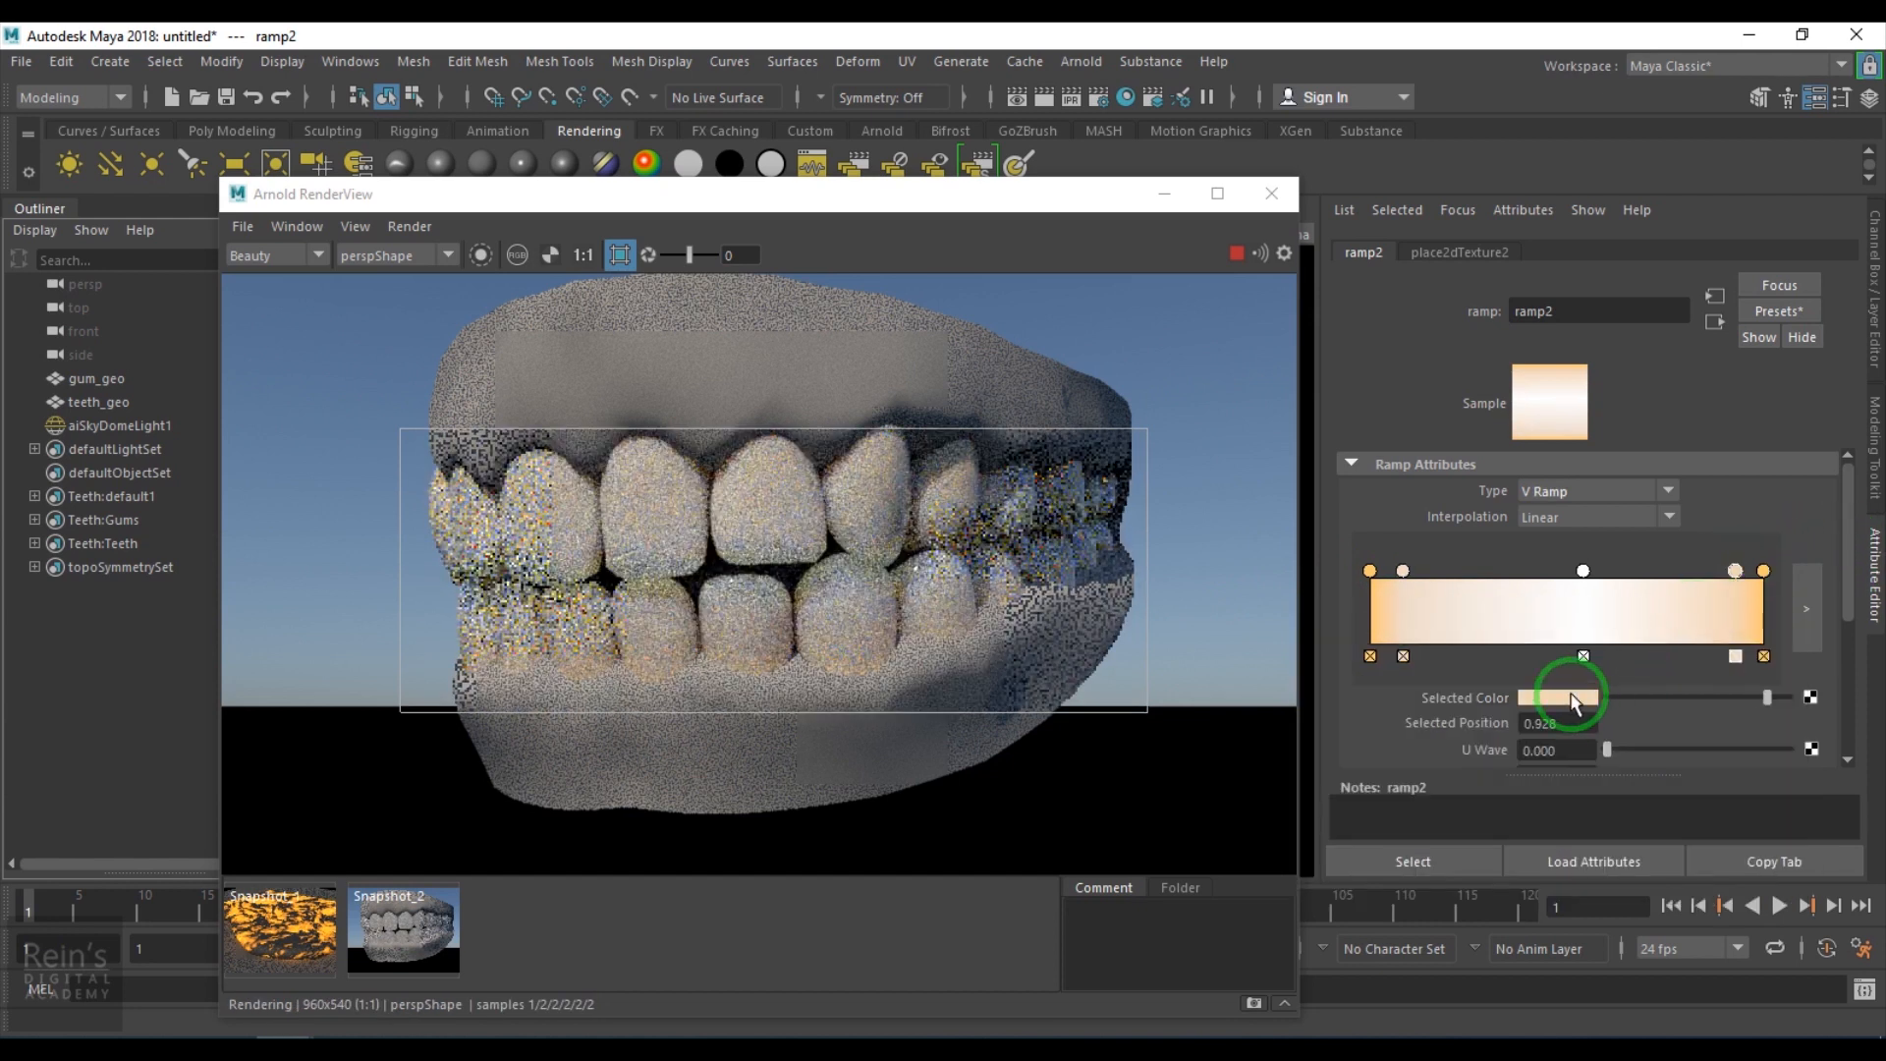
pyautogui.click(1559, 697)
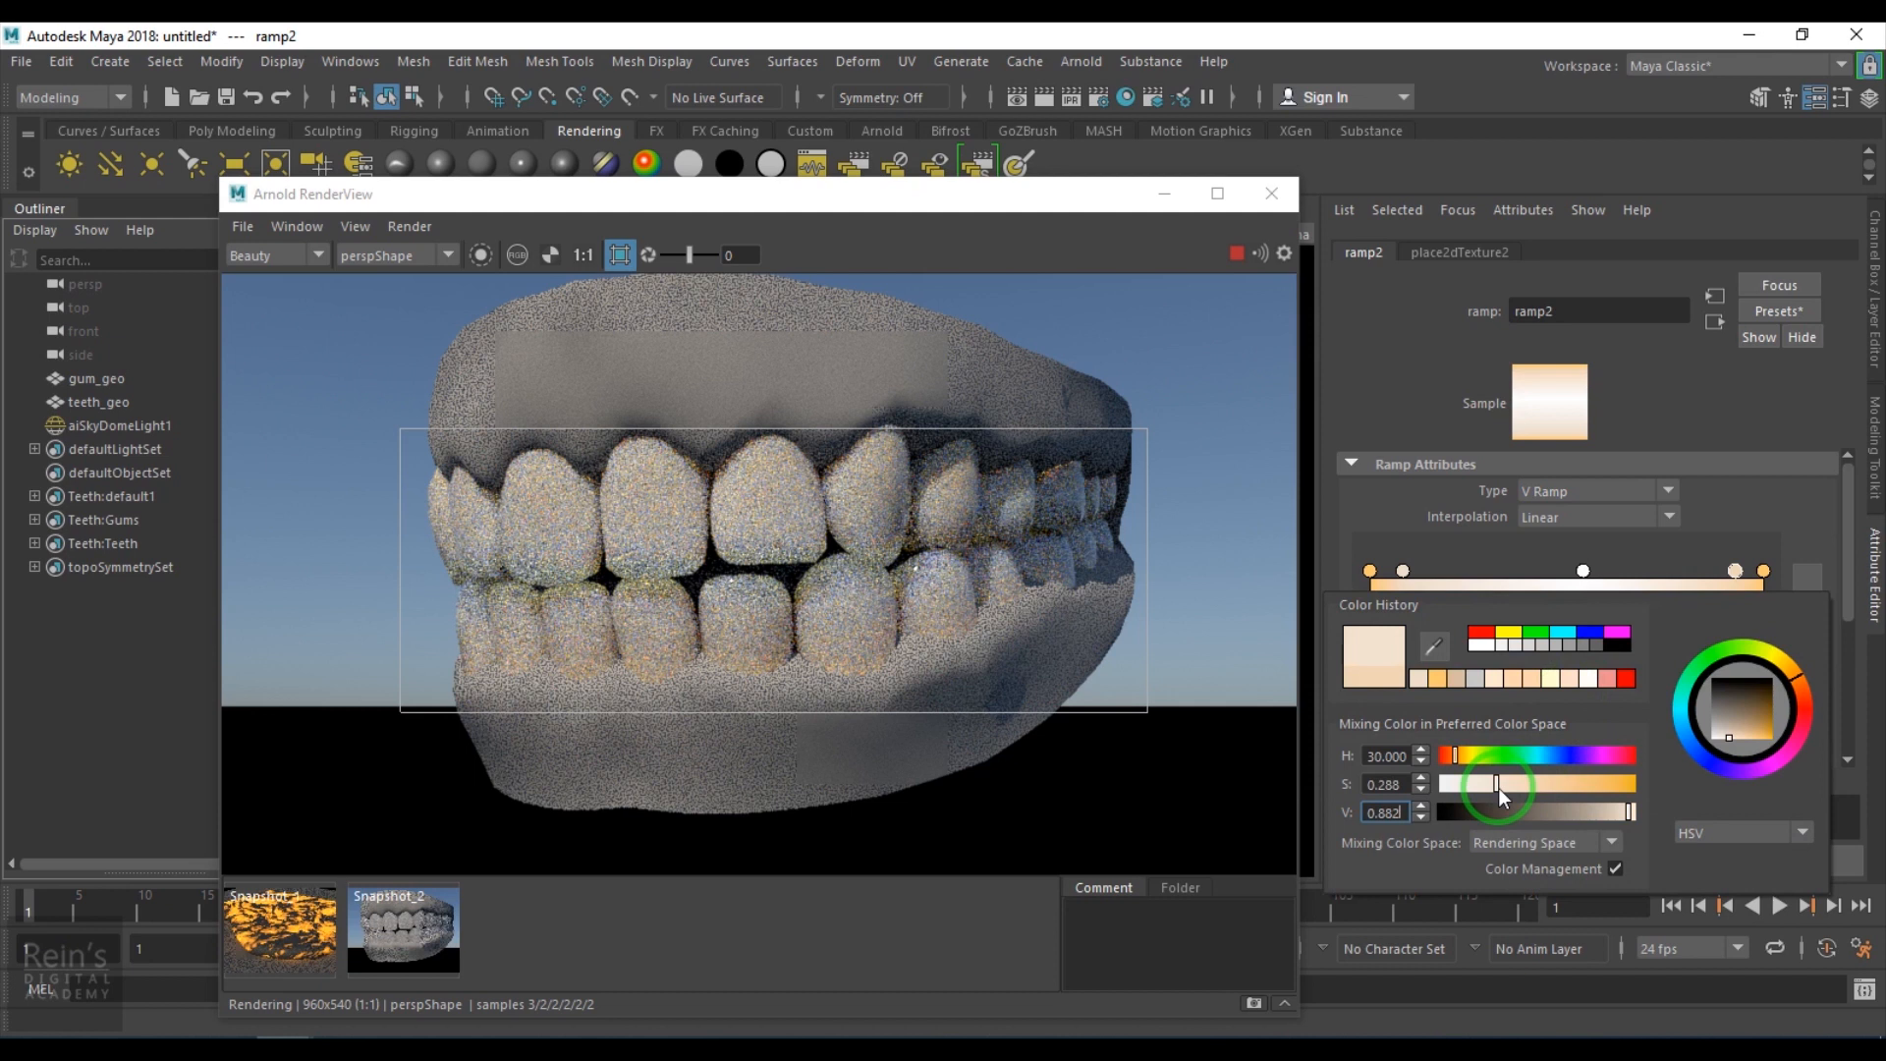
pyautogui.click(1446, 485)
# Check the rendered teeth up close, stop the live render, and delete the existing aiSkyDomeLight1 from the scene.
pyautogui.click(955, 515)
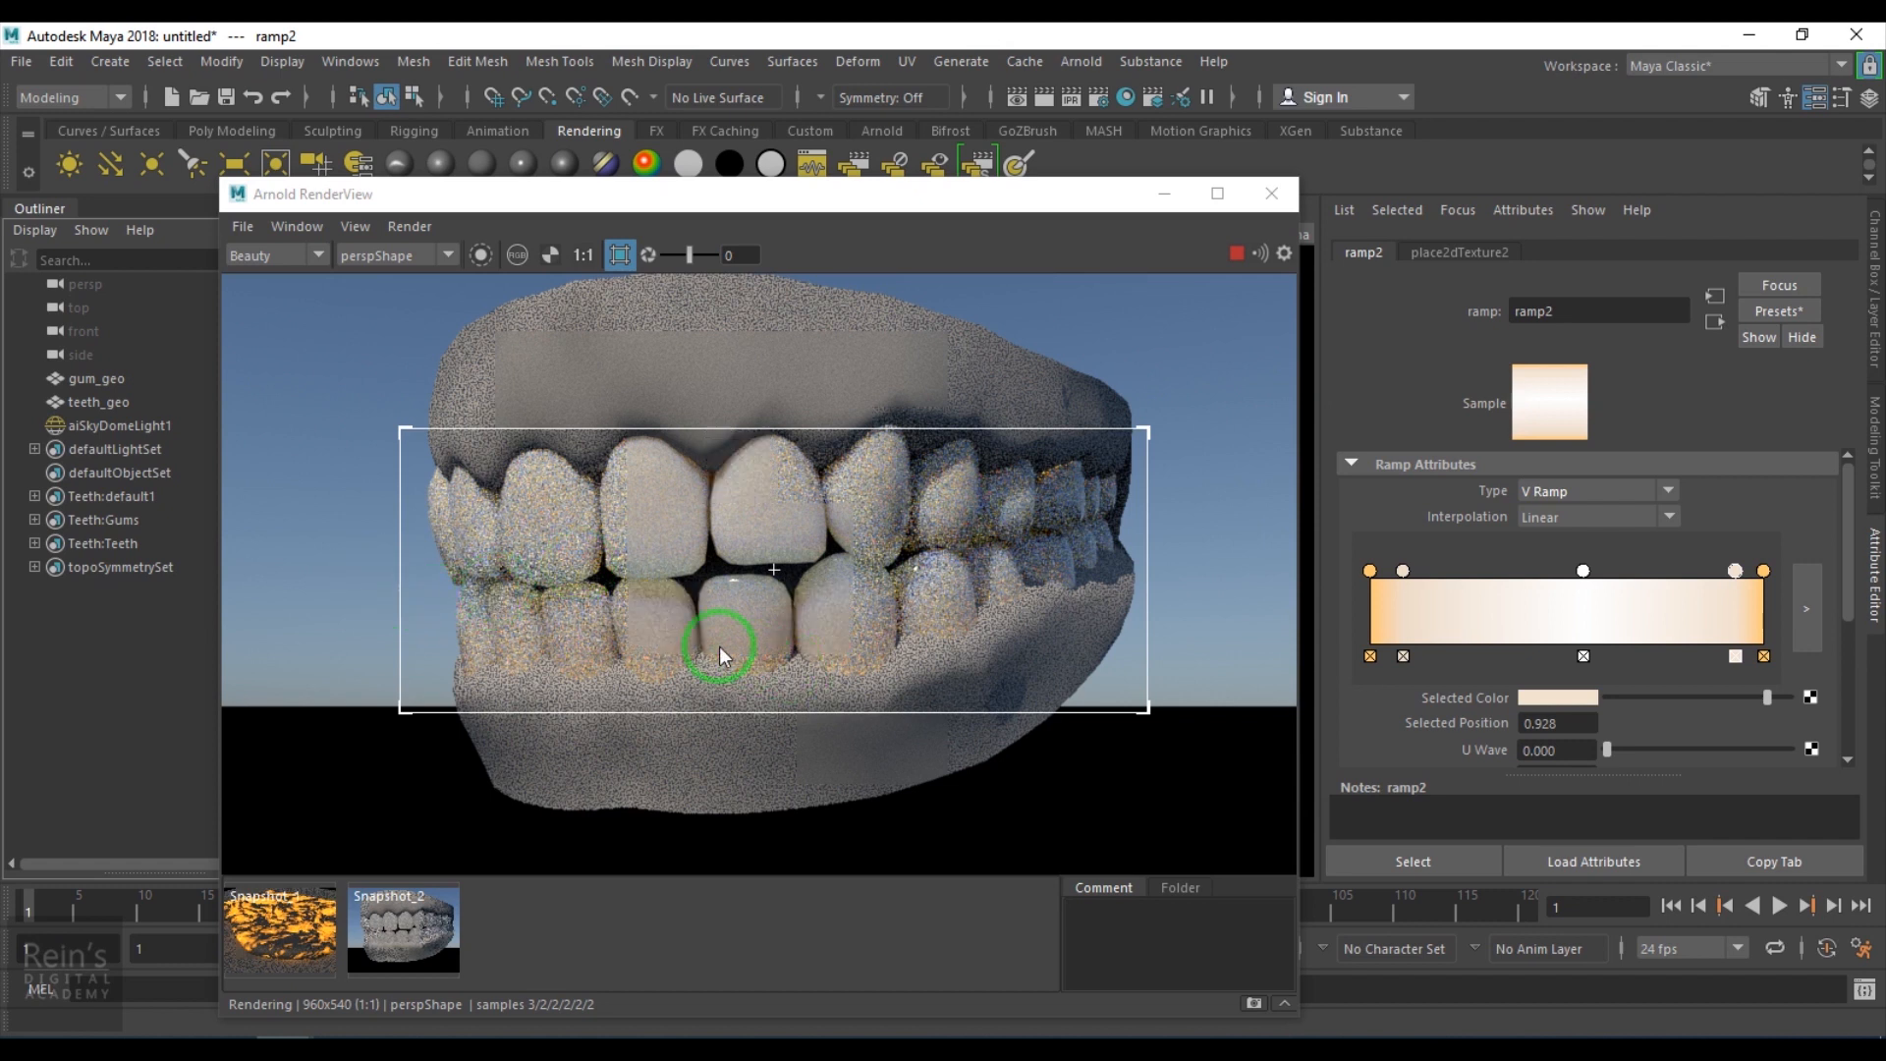
pyautogui.scroll(5, 718, 646)
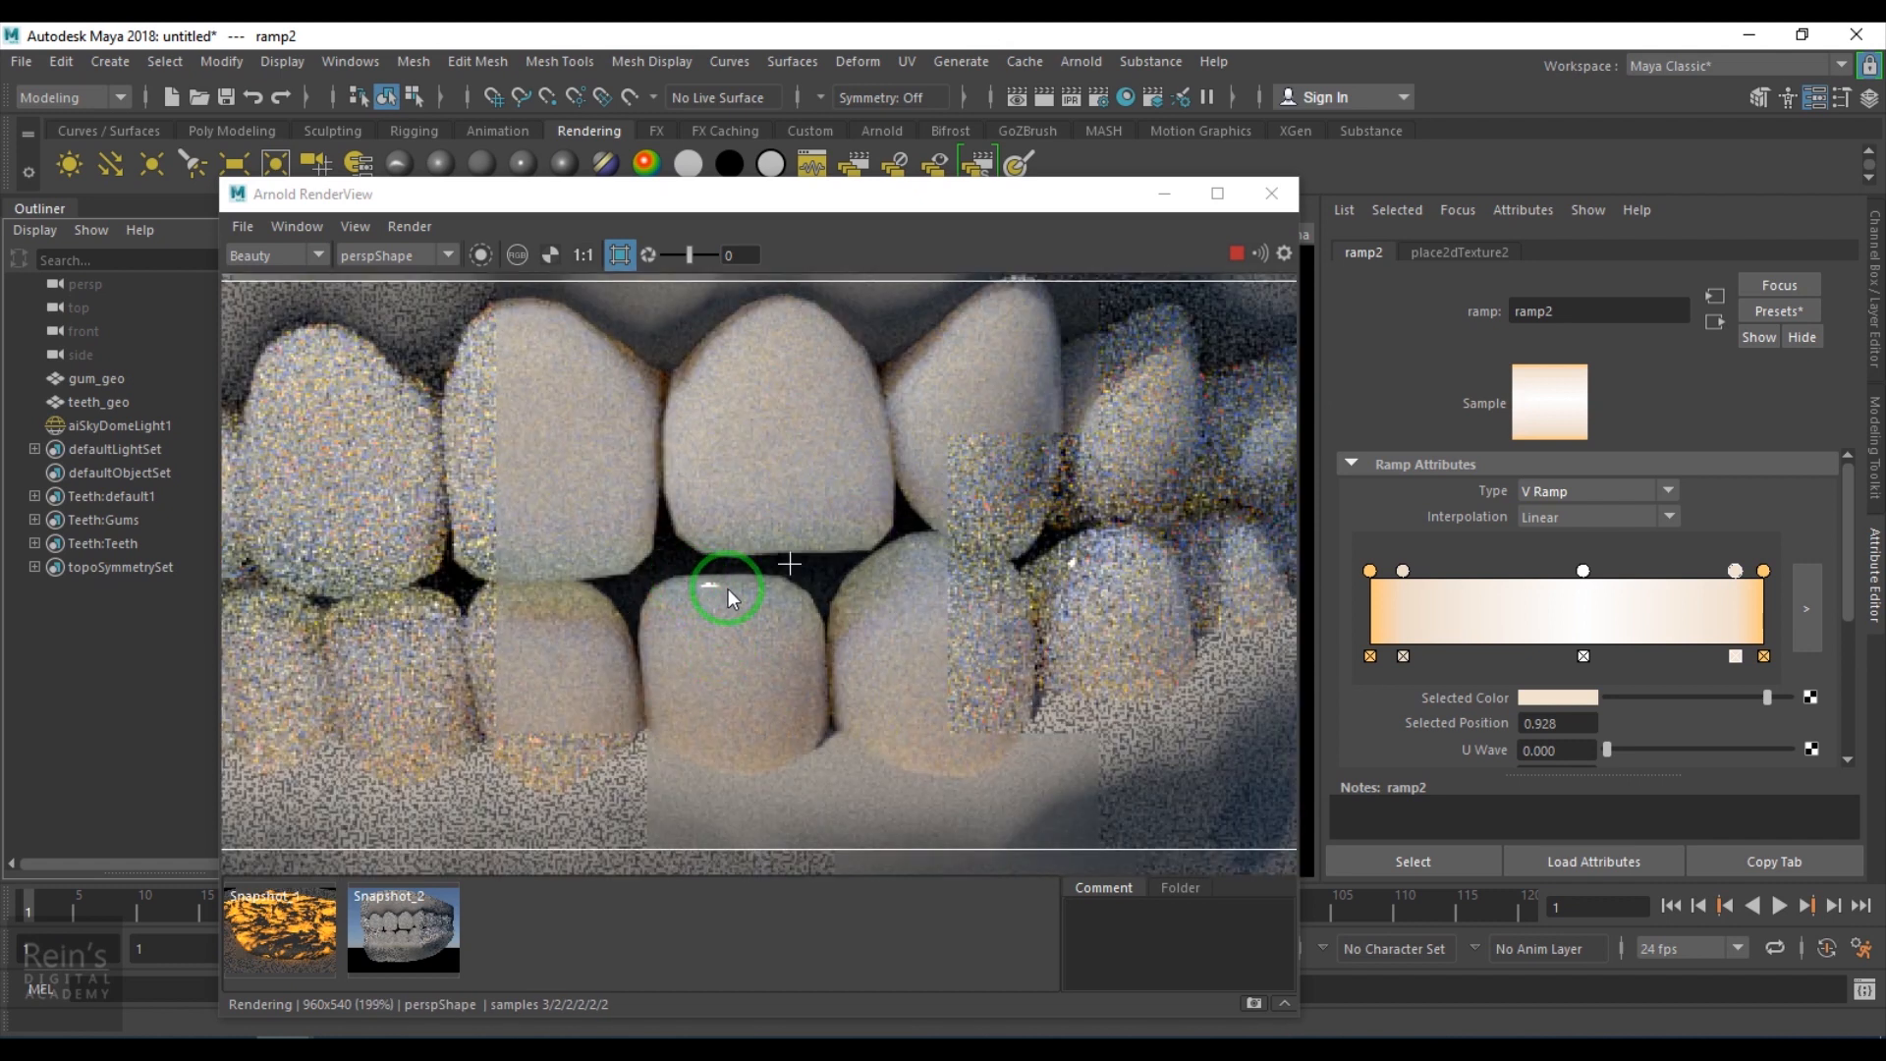
pyautogui.scroll(-5, 710, 595)
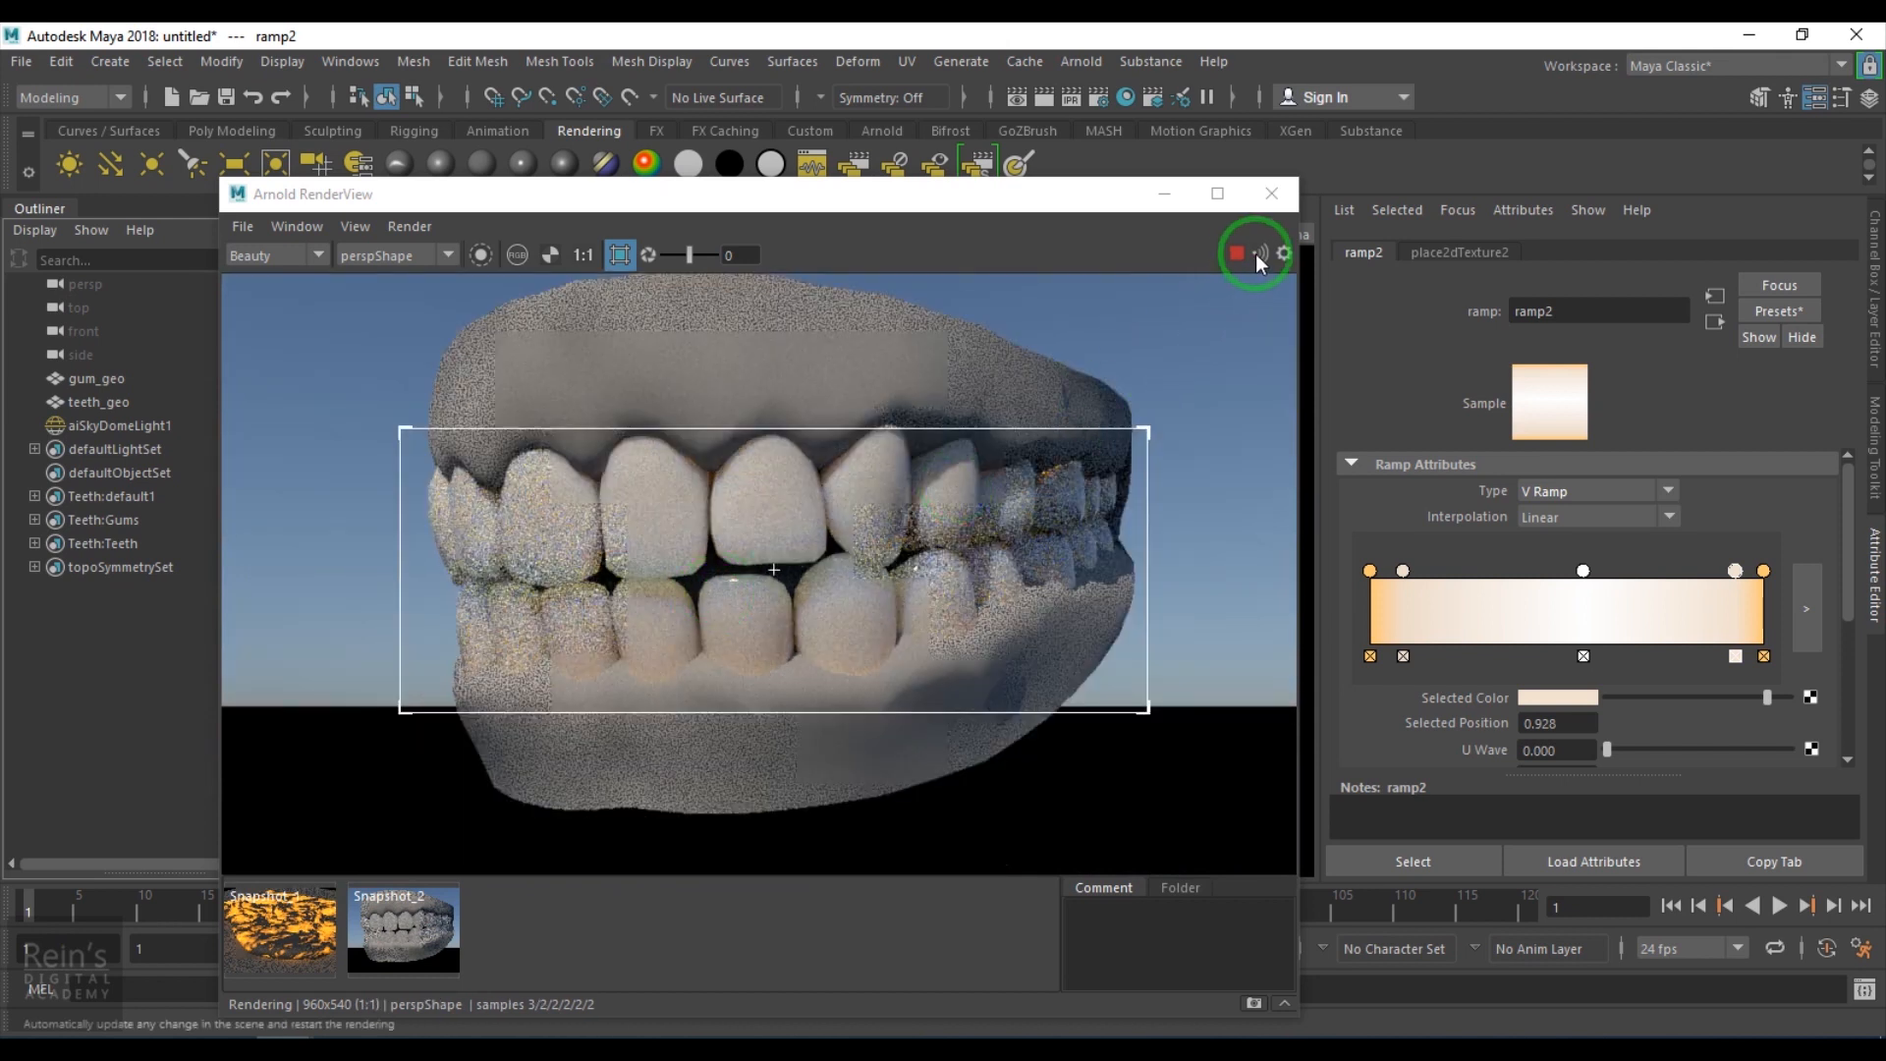
pyautogui.click(1239, 254)
pyautogui.moveTo(882, 192); pyautogui.dragTo(1625, 244)
pyautogui.click(471, 372)
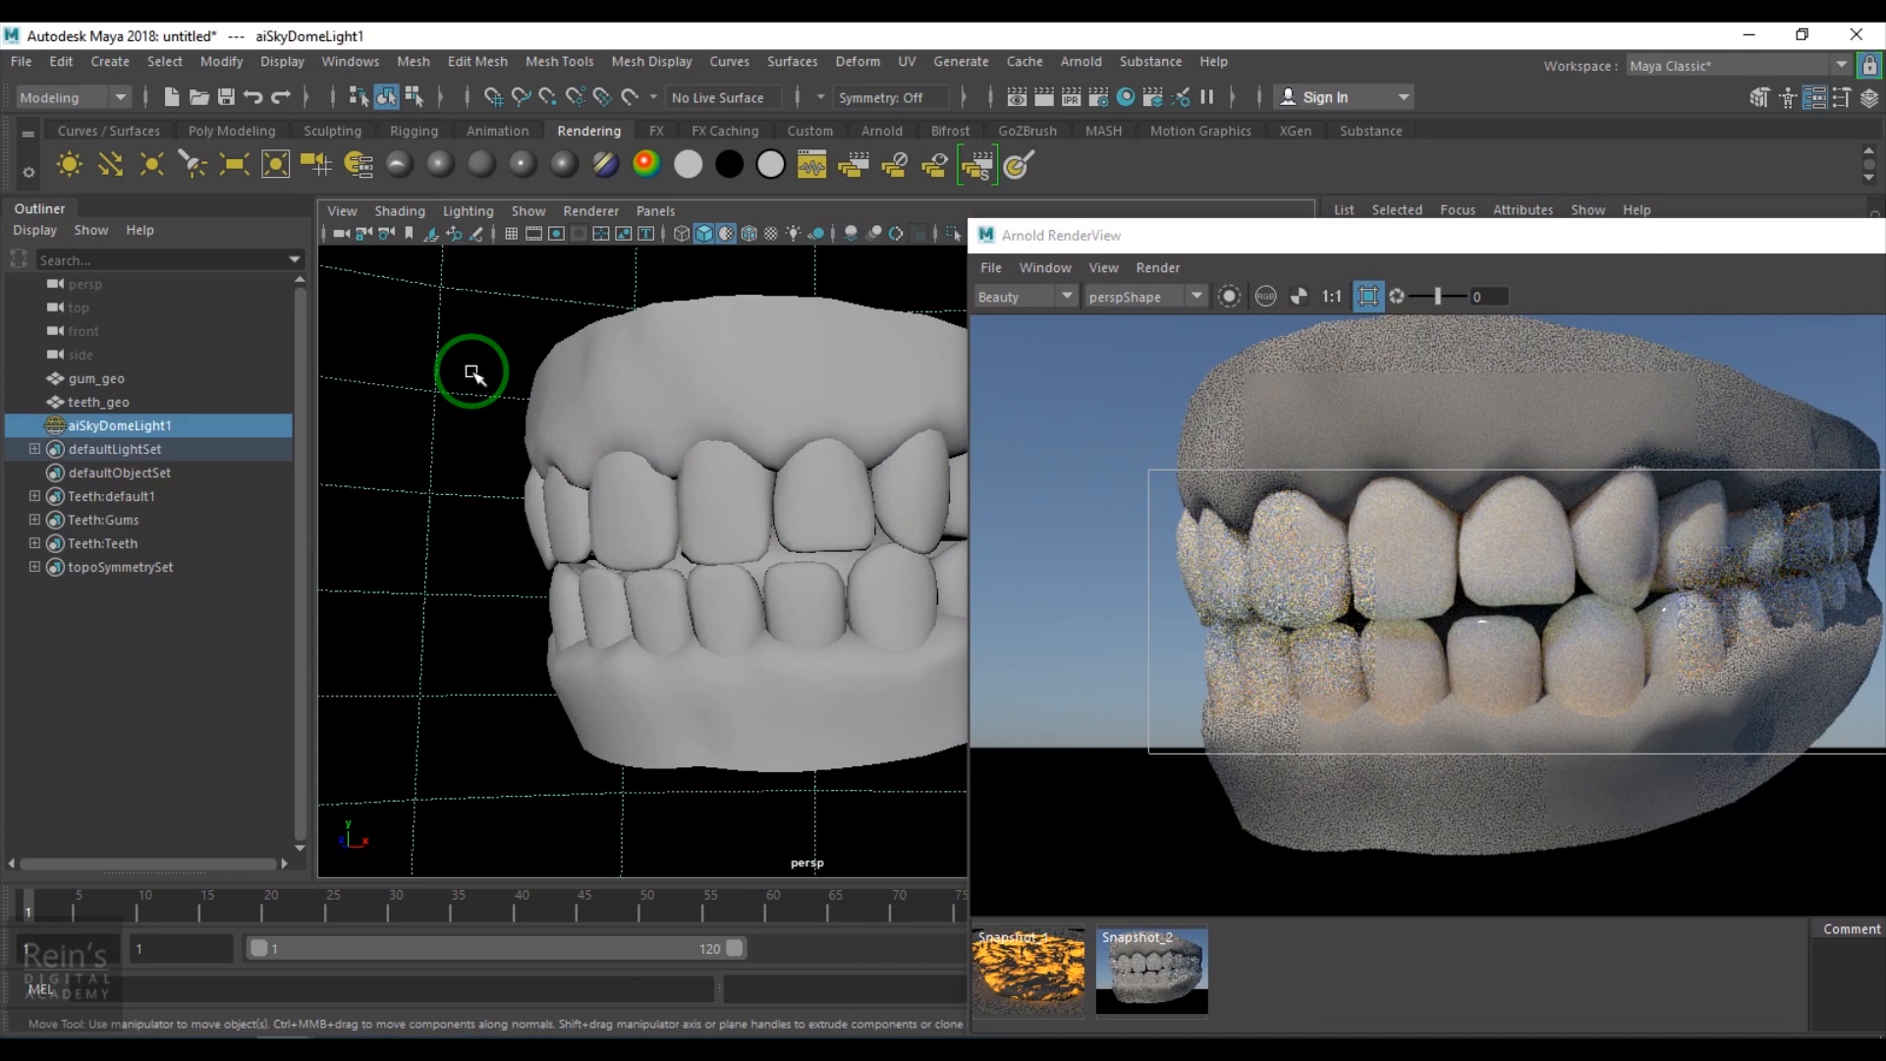
pyautogui.press('Delete')
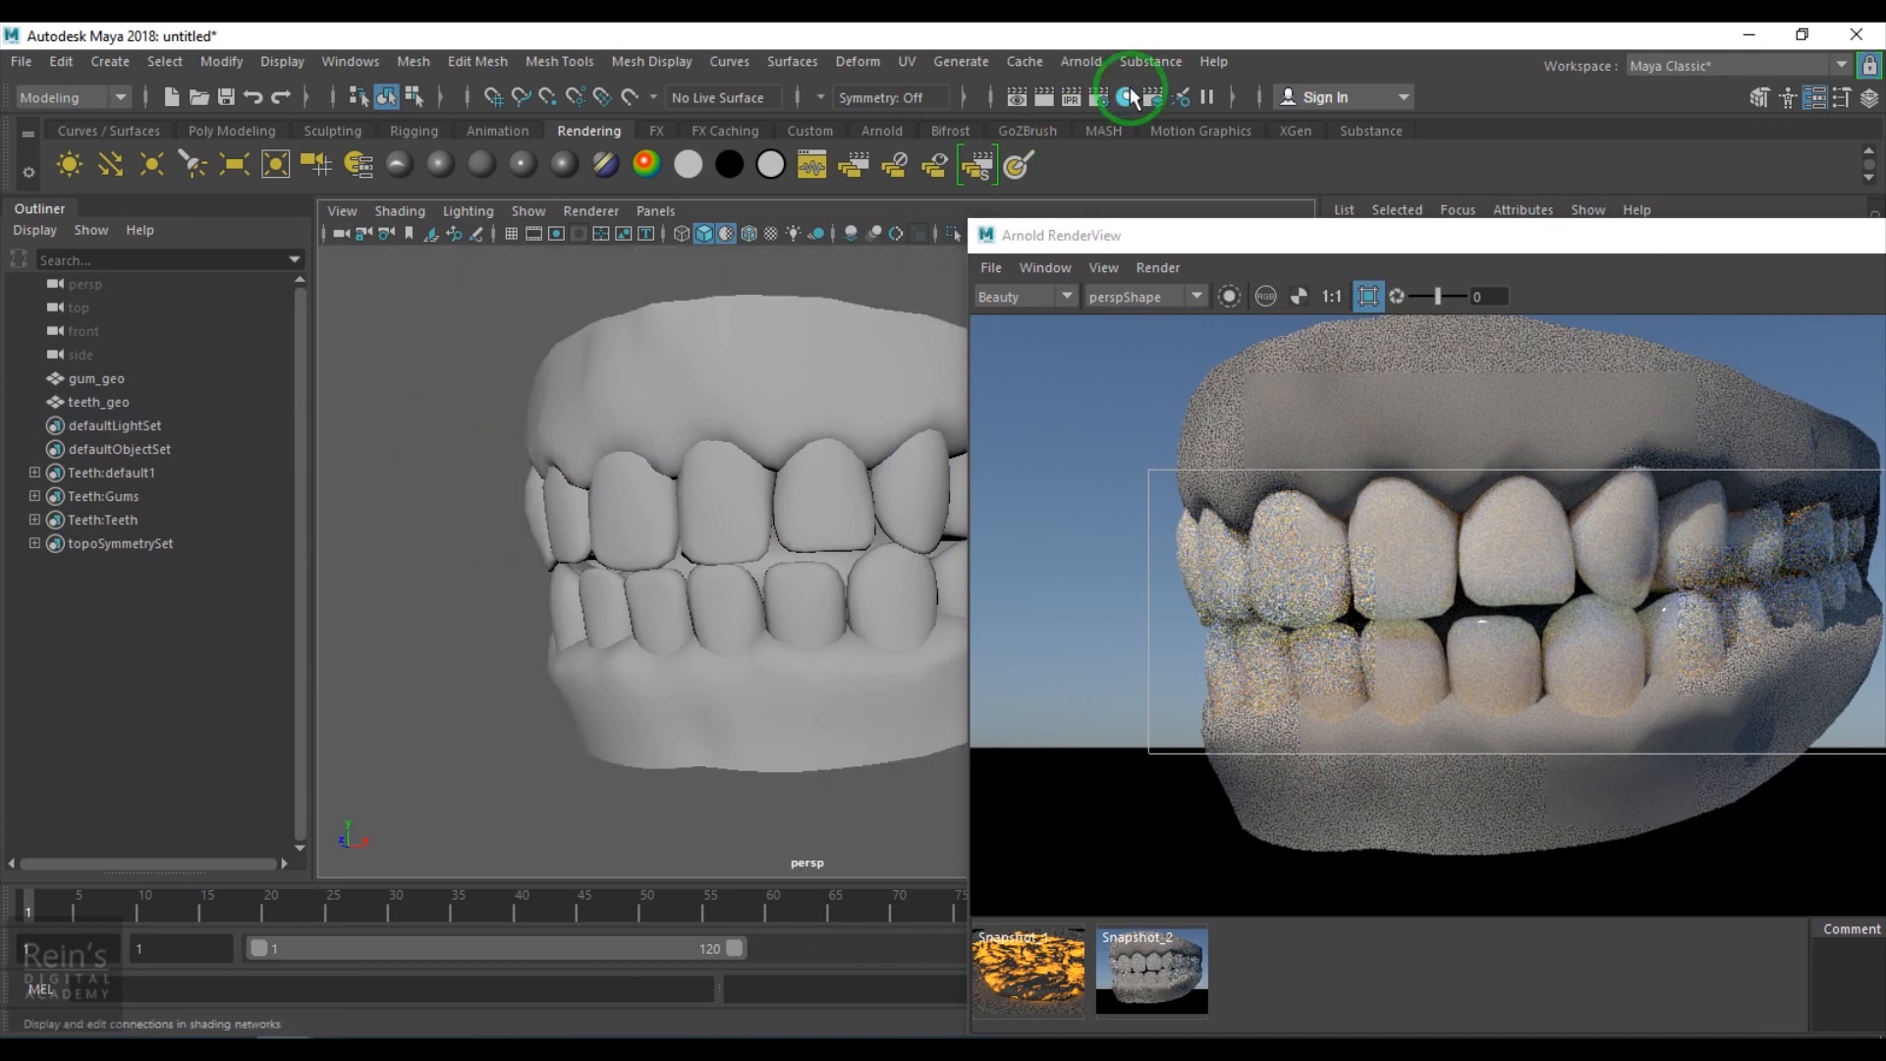
# Create a new Arnold Skydome Light.
pyautogui.click(1080, 61)
pyautogui.moveTo(1188, 181)
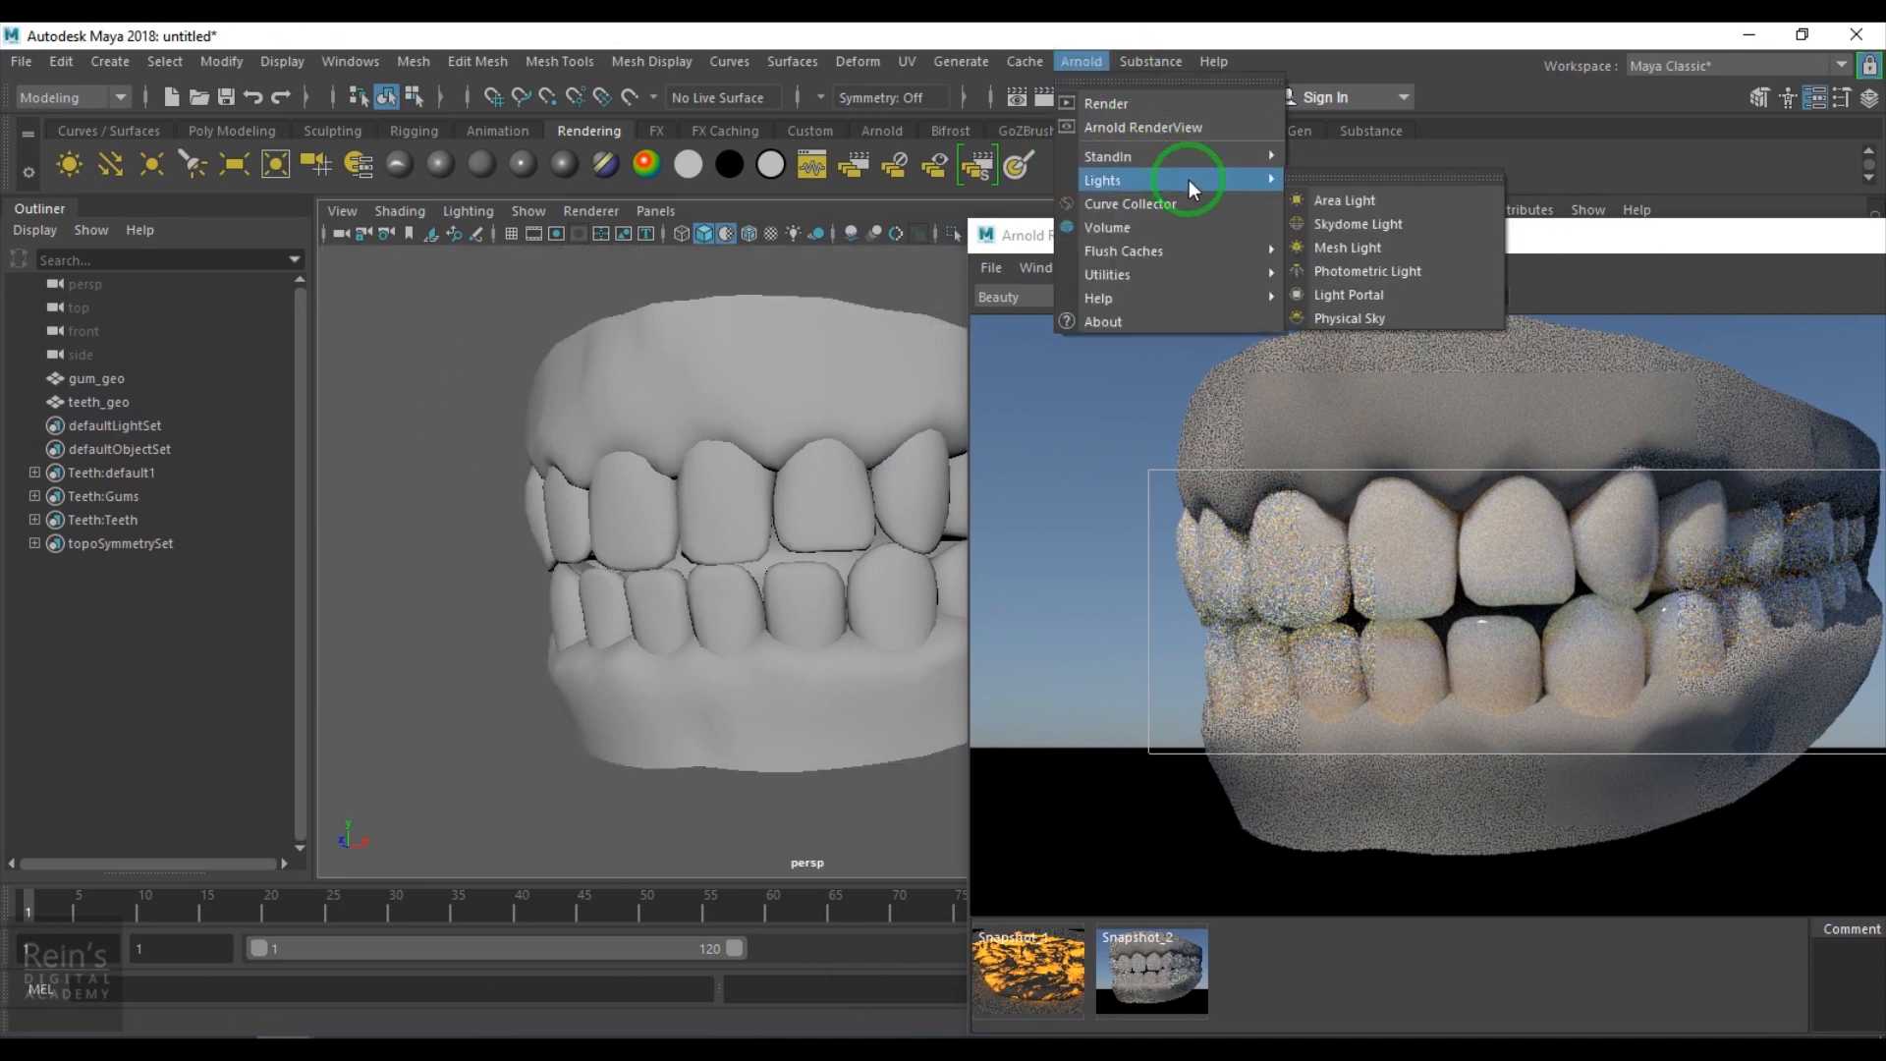
pyautogui.click(1390, 226)
# Turn off the crop region and restart the live render, keeping the light's attributes in view.
pyautogui.moveTo(1531, 241); pyautogui.dragTo(944, 159)
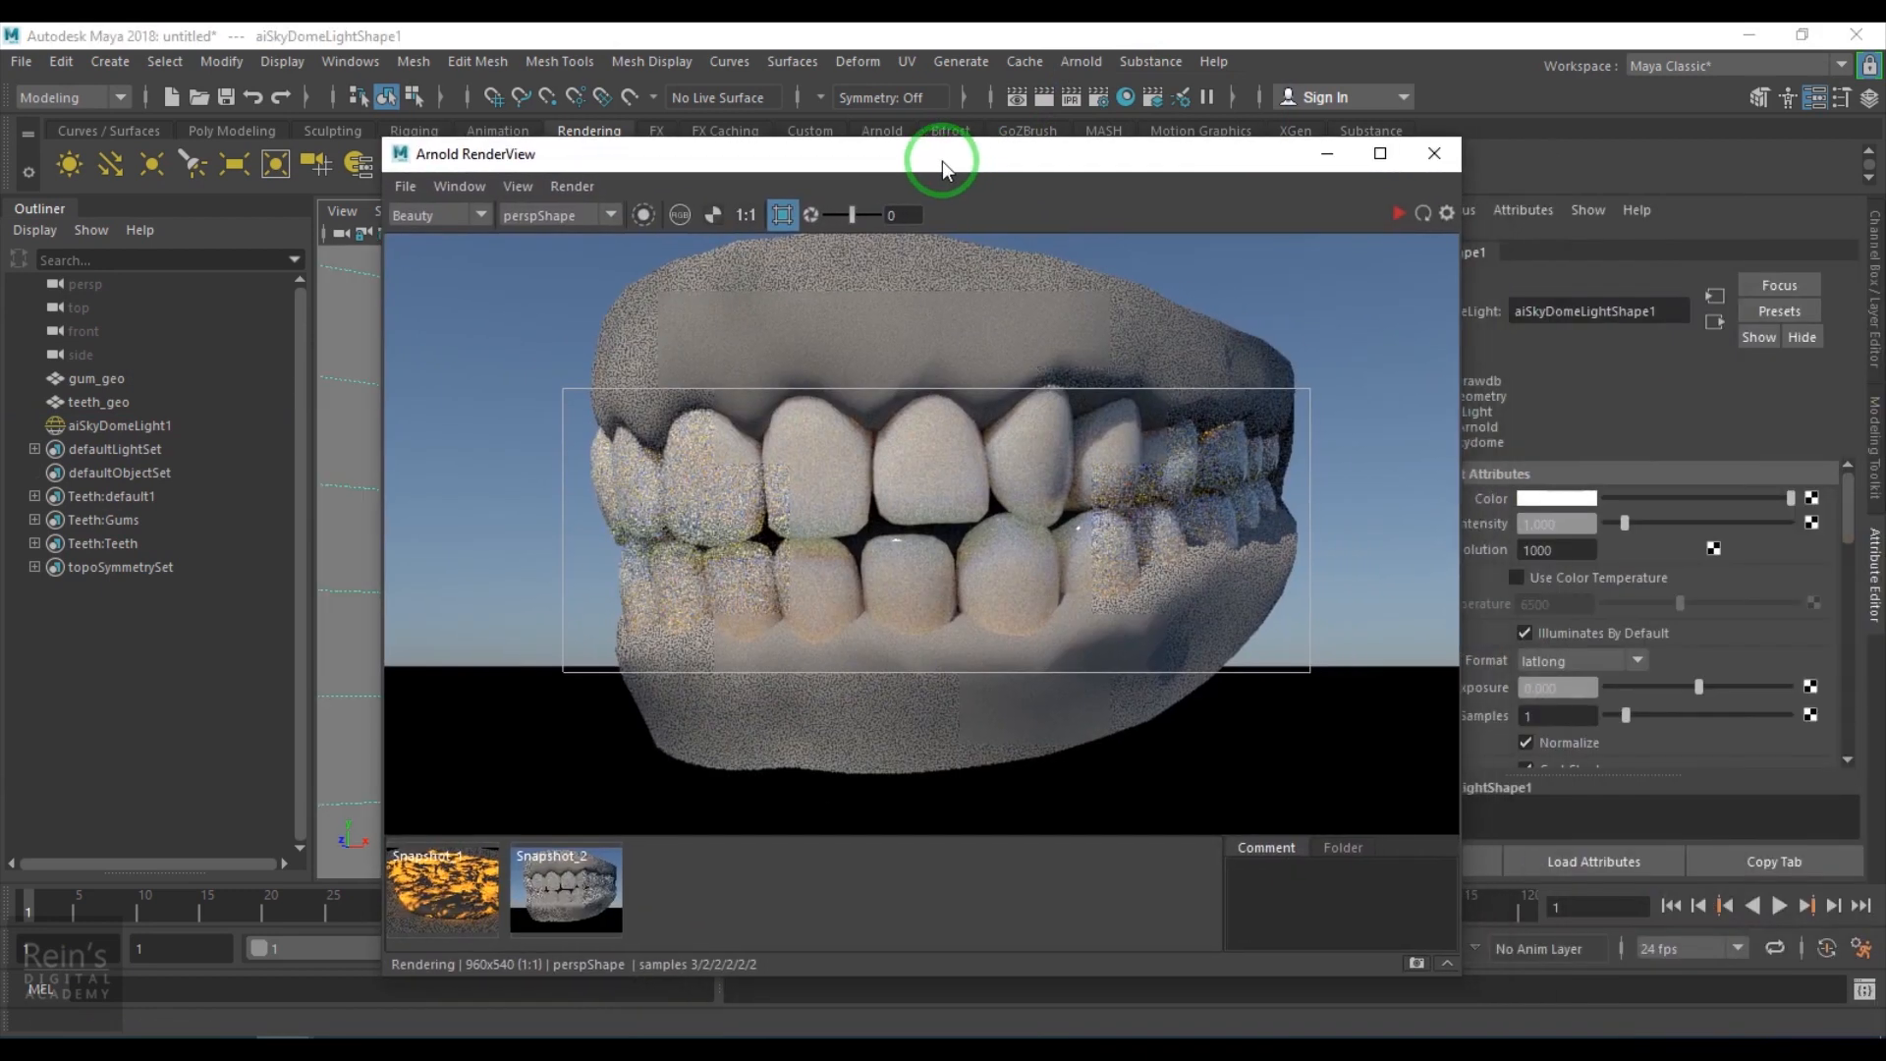
pyautogui.click(778, 214)
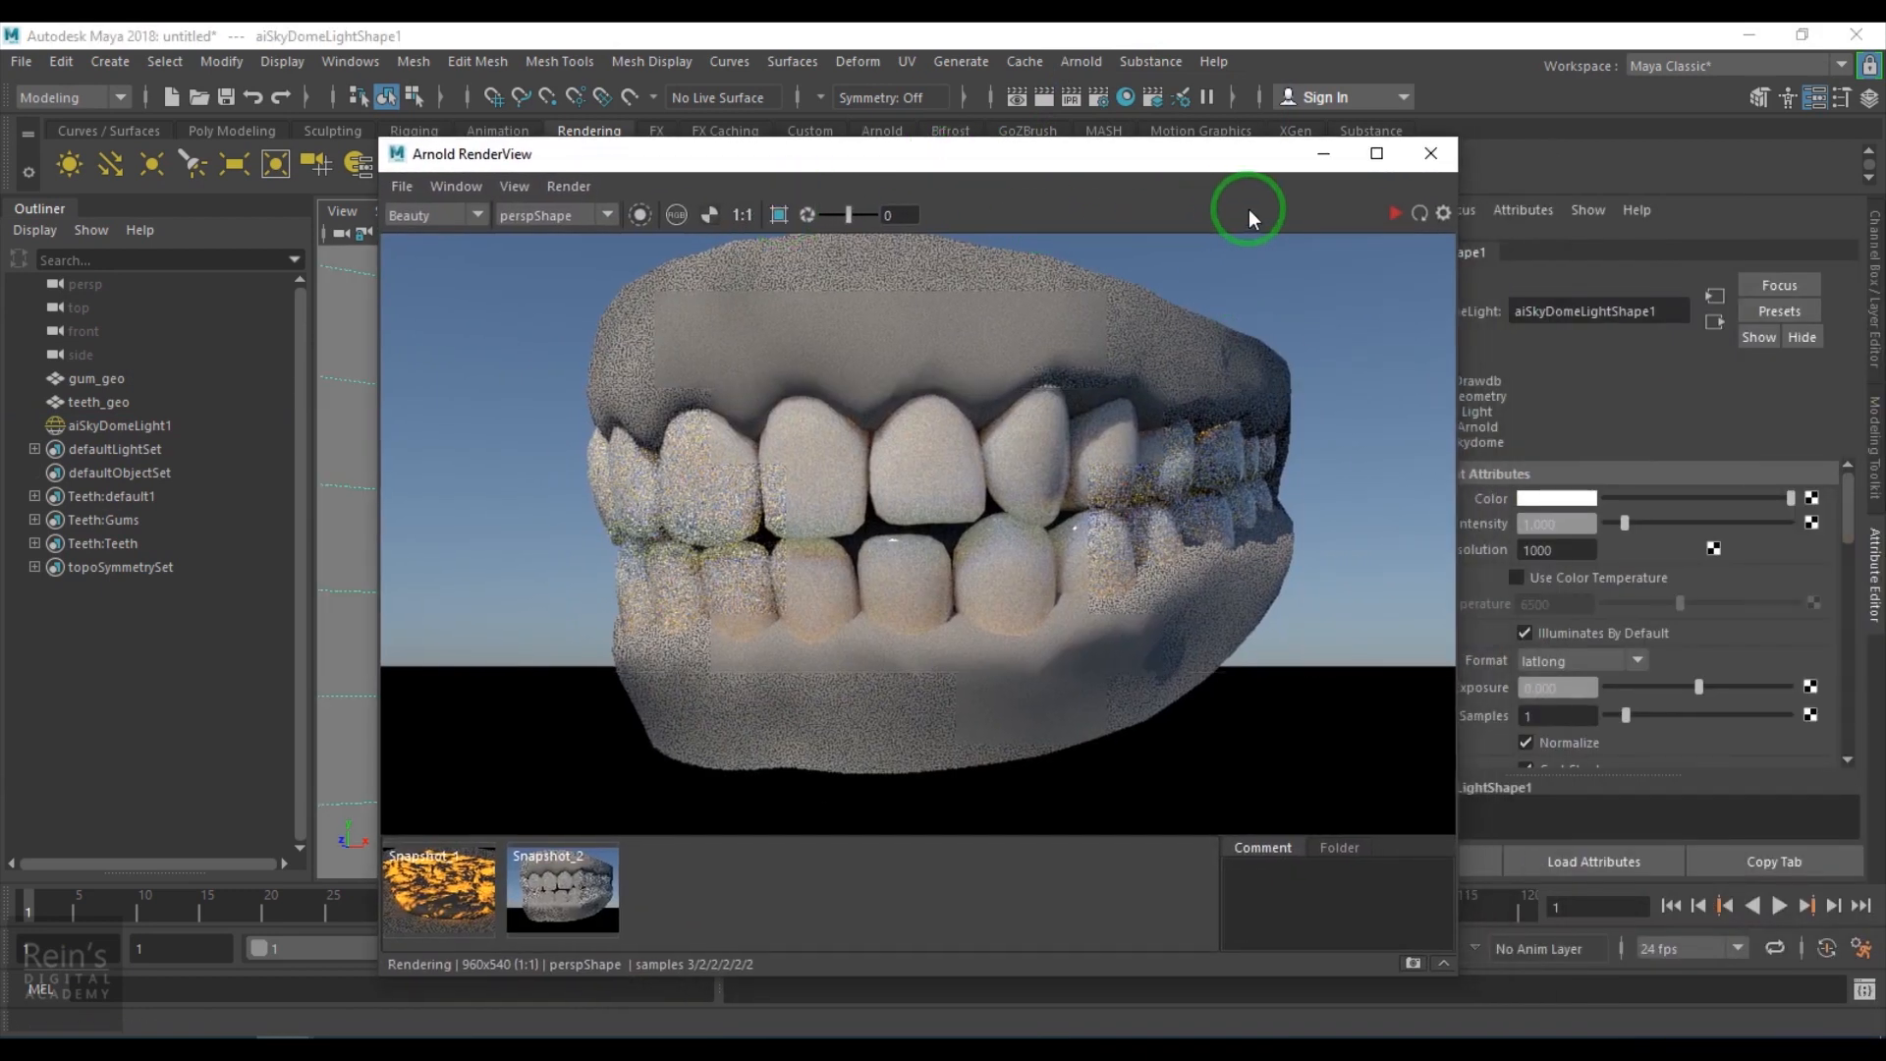
pyautogui.click(1393, 212)
pyautogui.moveTo(1127, 160); pyautogui.dragTo(846, 167)
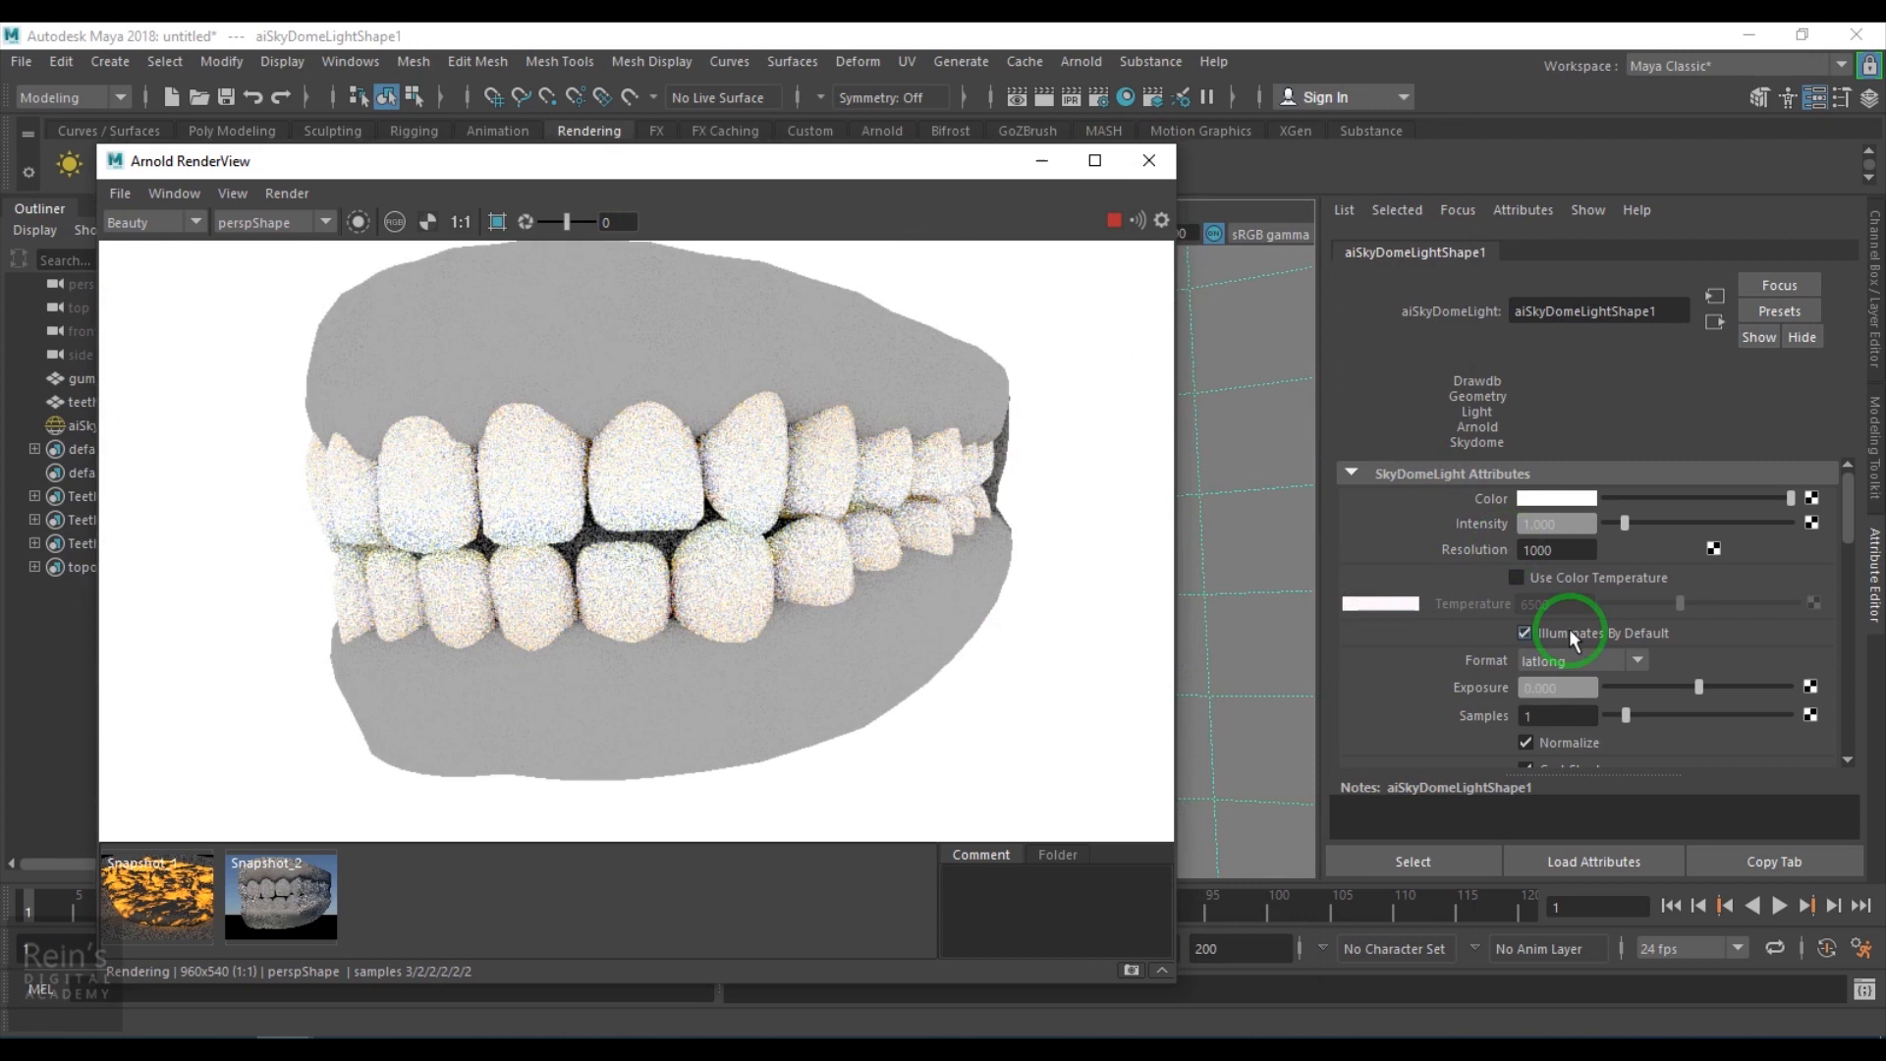
# Lower the skydome light's intensity to 0.1 and stop the live render.
pyautogui.moveTo(1572, 533); pyautogui.dragTo(1412, 536)
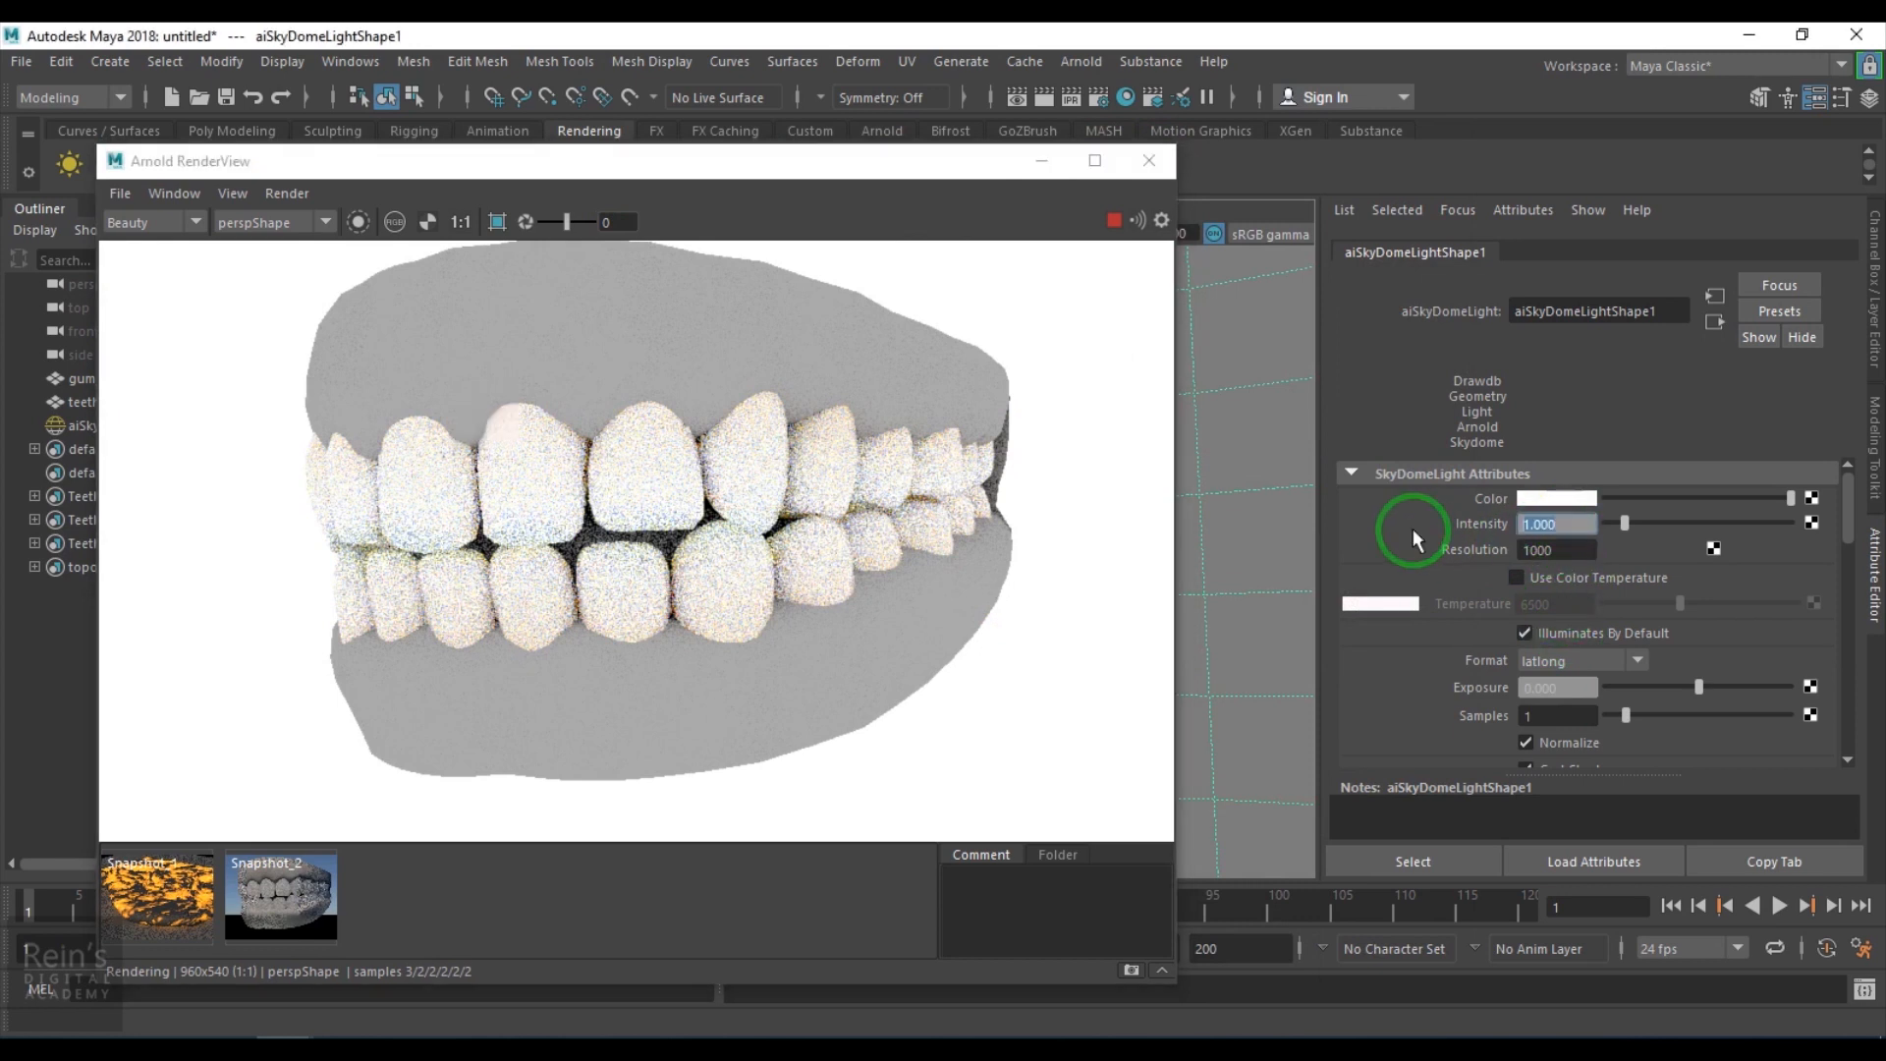
pyautogui.write('0.1')
pyautogui.click(1611, 543)
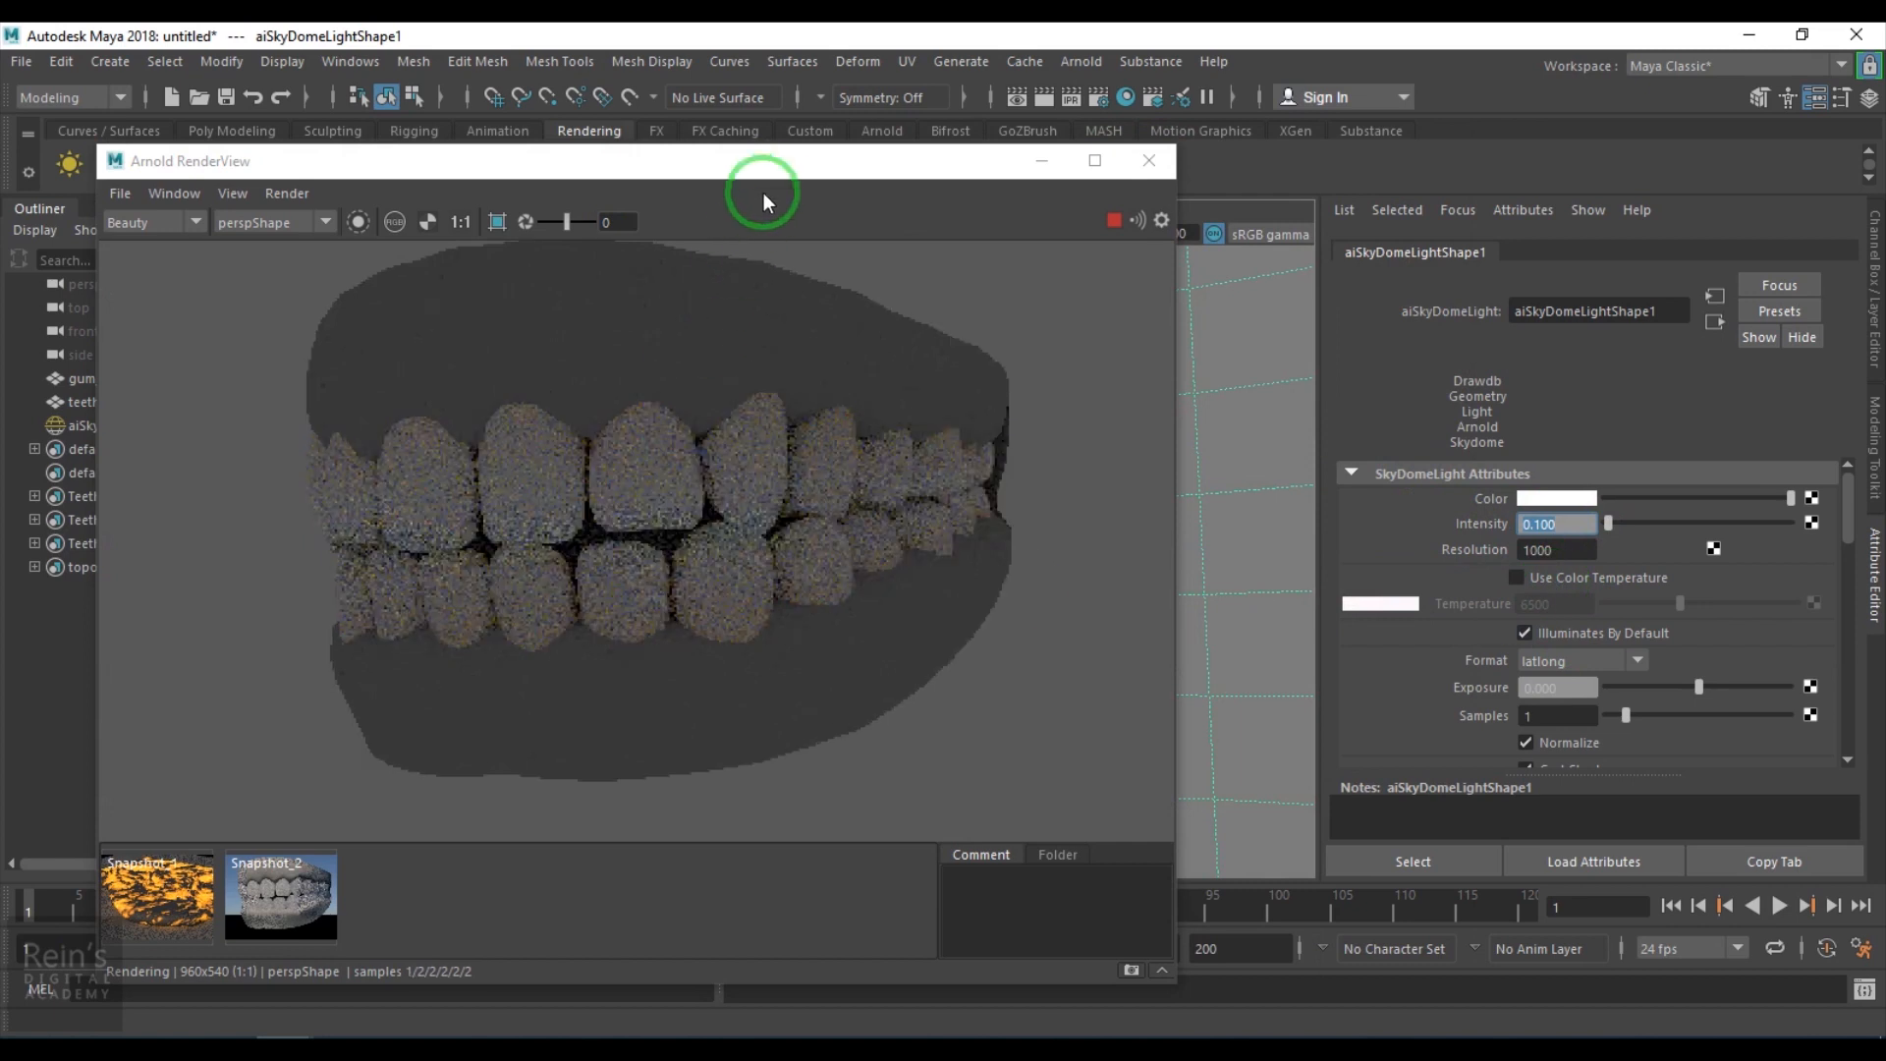
pyautogui.moveTo(817, 168); pyautogui.dragTo(1520, 197)
pyautogui.click(1841, 239)
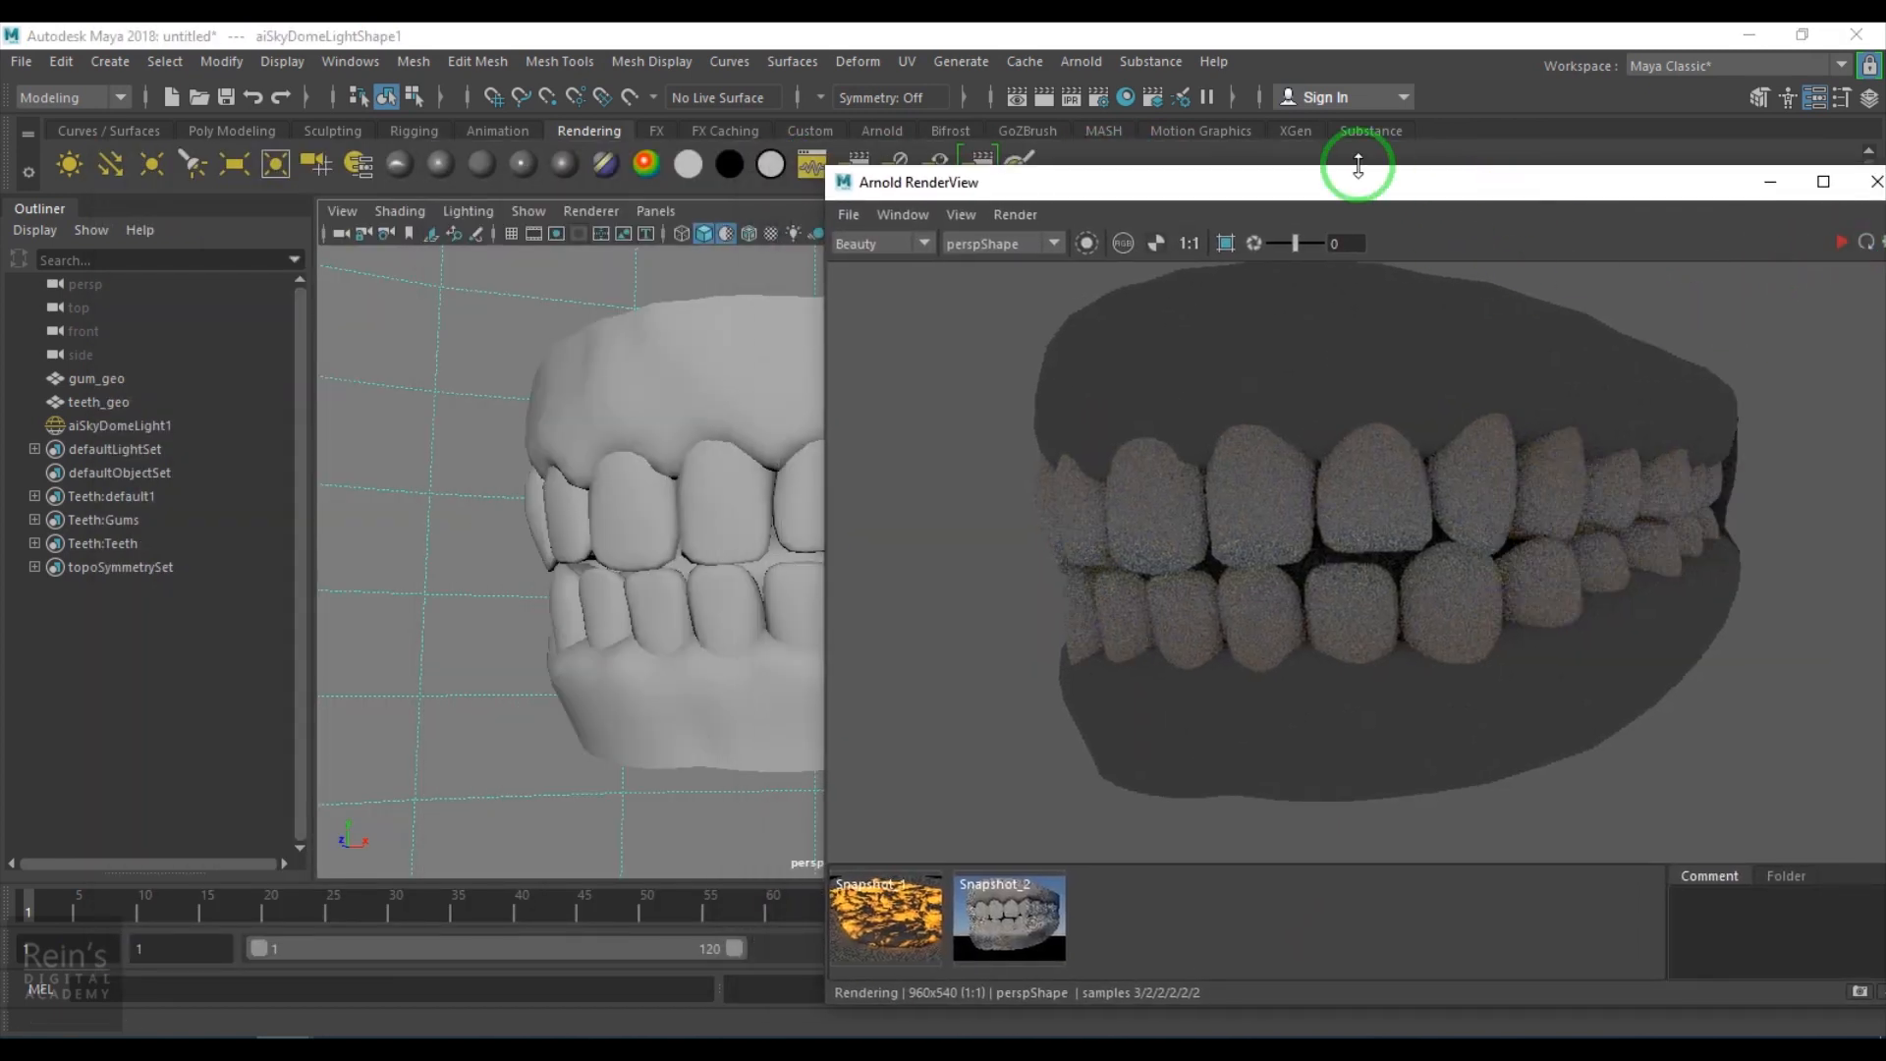
# Create an Arnold Area Light and view the scene through the persp camera.
pyautogui.click(1067, 63)
pyautogui.moveTo(1169, 179)
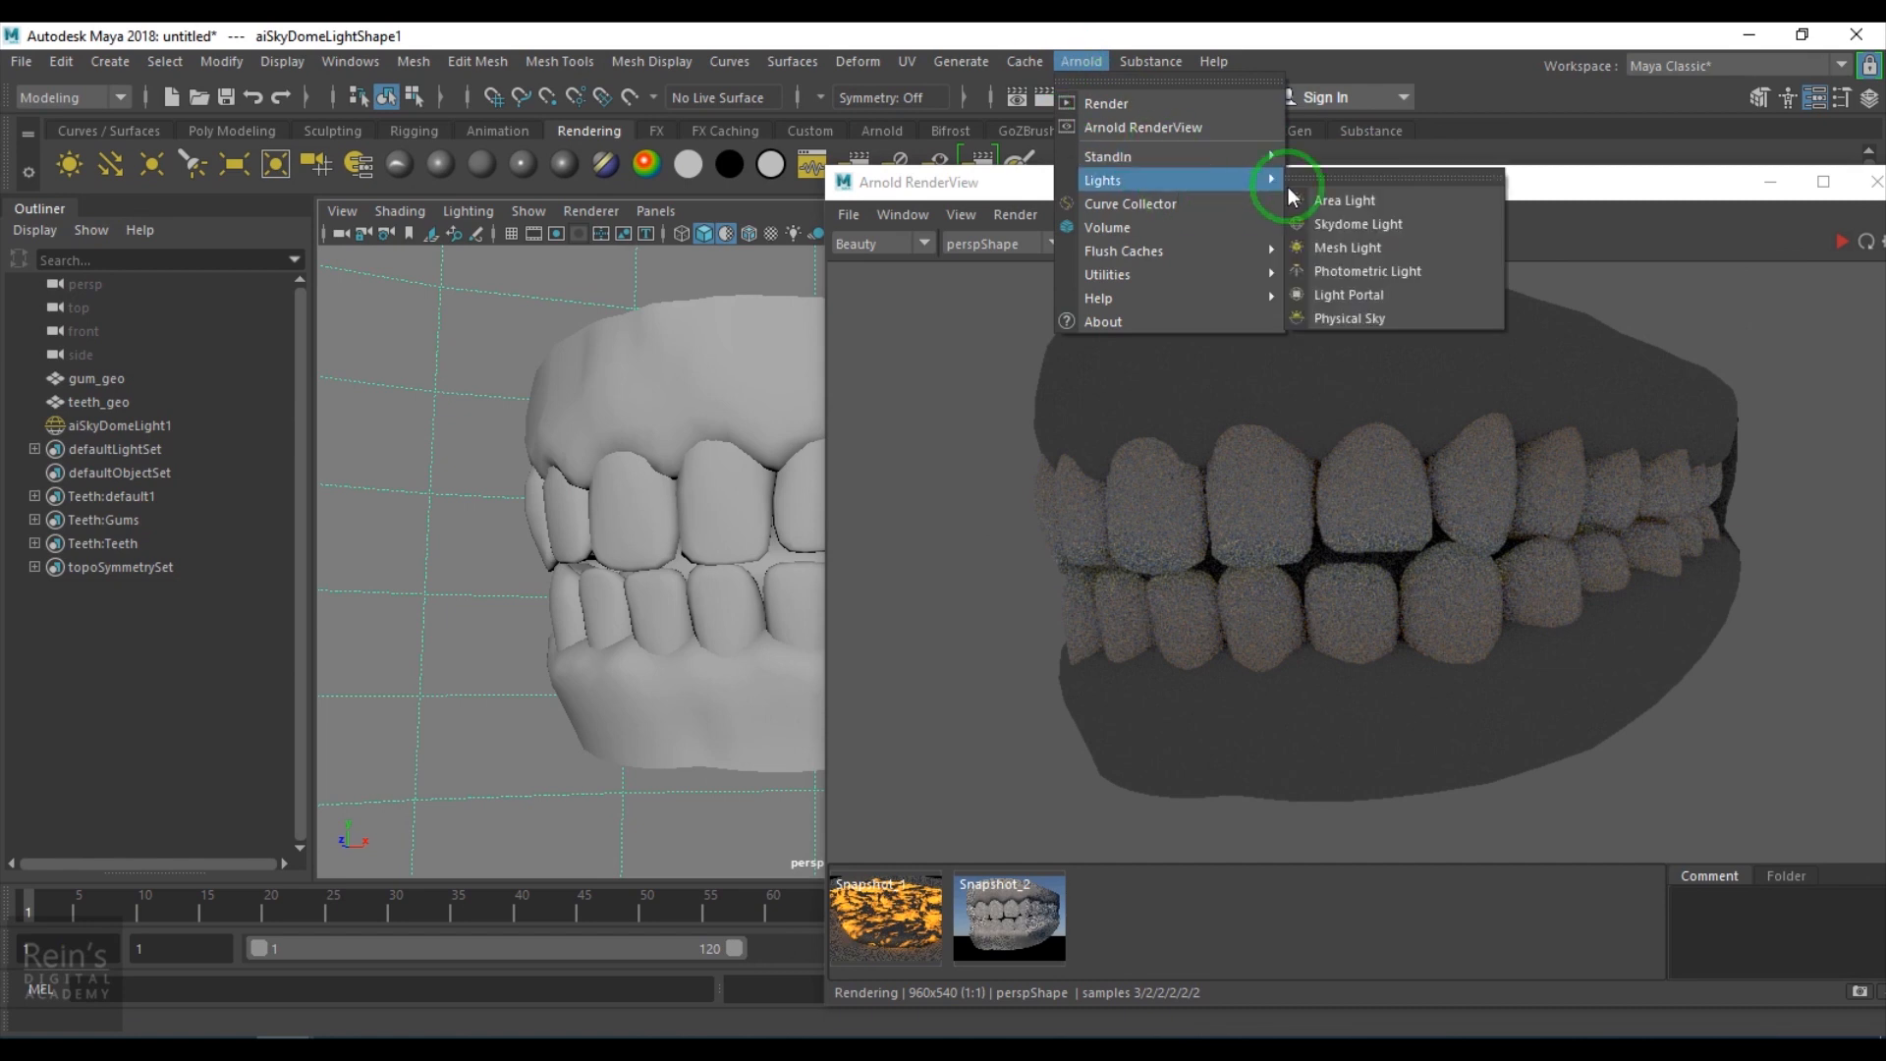
pyautogui.click(1339, 200)
pyautogui.click(656, 210)
pyautogui.moveTo(707, 234)
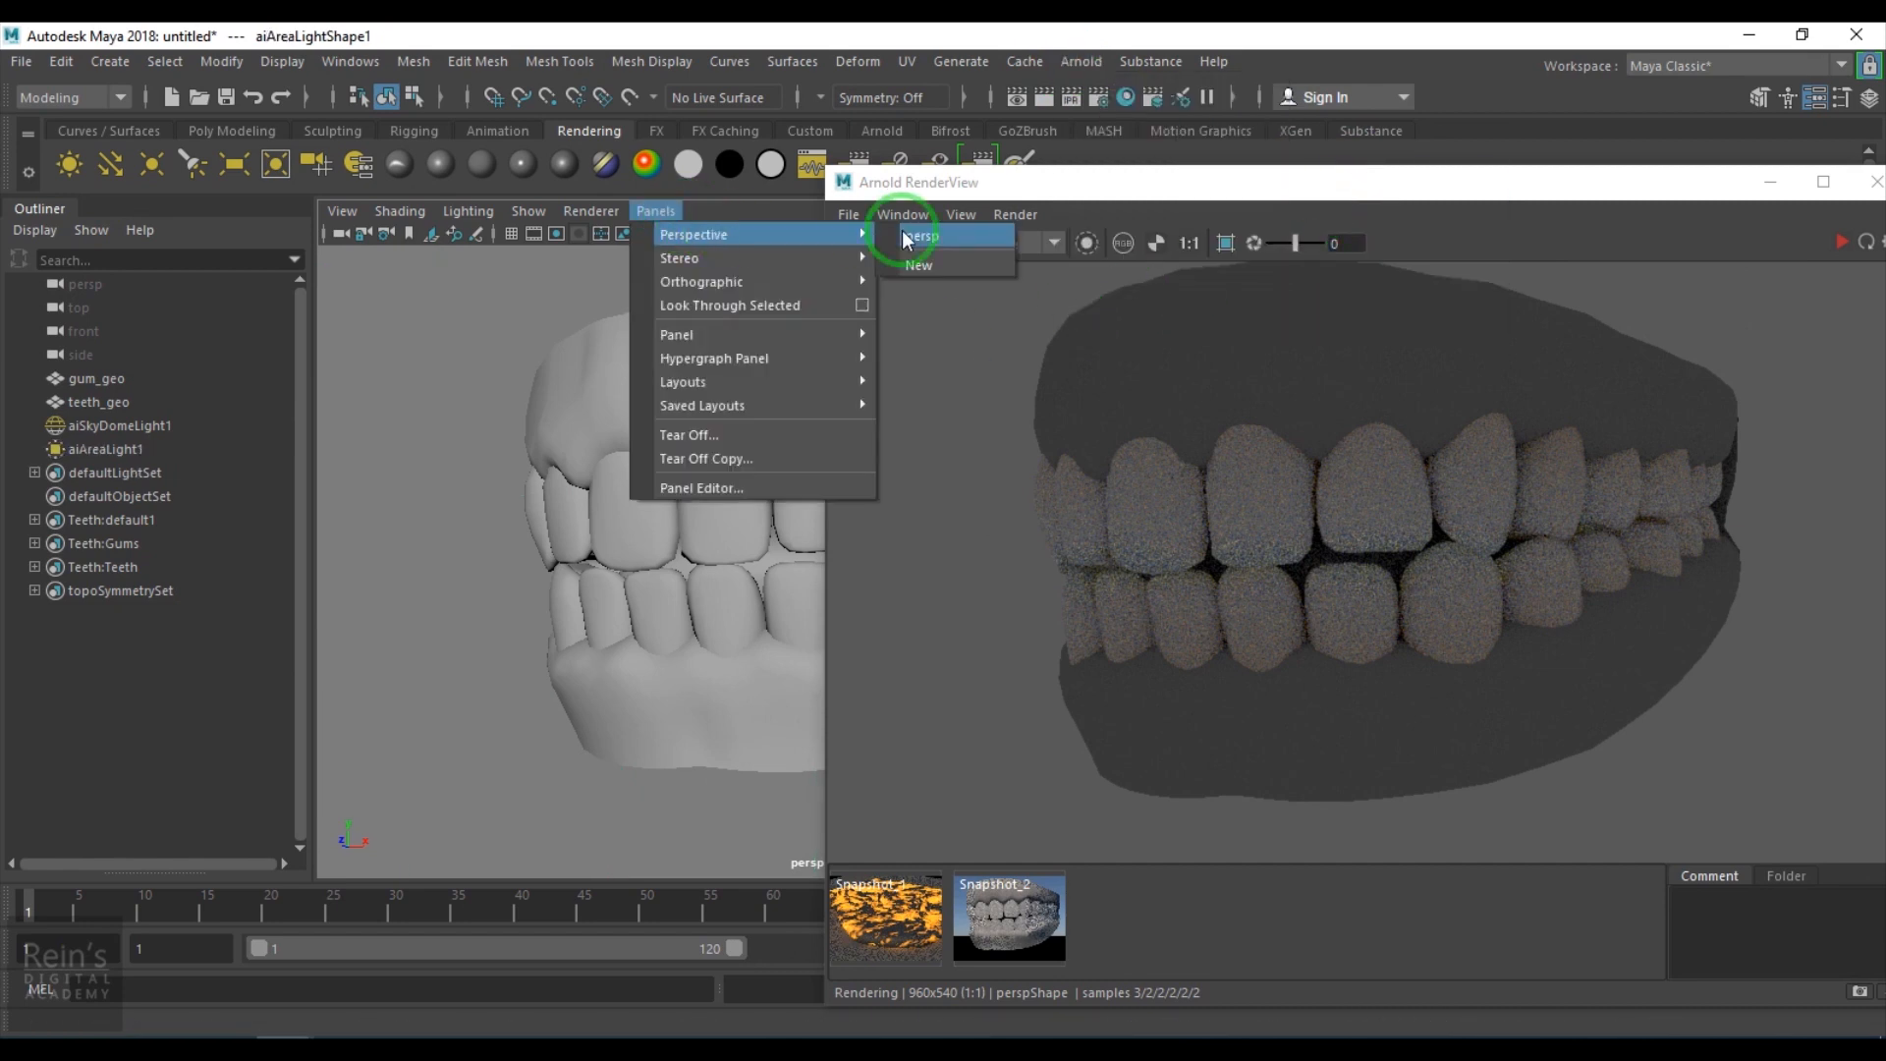
pyautogui.click(908, 239)
# Scale the area light to about 2.86, rotate it about -32.7 degrees around Y, and place it beside the teeth near X -25.6, Z 24.7.
pyautogui.scroll(-8, 606, 587)
pyautogui.keyDown('alt'); pyautogui.moveTo(634, 567); pyautogui.dragTo(732, 673); pyautogui.keyUp('alt')
pyautogui.keyDown('alt'); pyautogui.moveTo(731, 672); pyautogui.dragTo(550, 540, button='middle'); pyautogui.keyUp('alt')
pyautogui.moveTo(680, 539); pyautogui.dragTo(683, 347)
pyautogui.moveTo(585, 499); pyautogui.dragTo(373, 633)
pyautogui.scroll(-3, 469, 648)
pyautogui.press('r')
pyautogui.moveTo(569, 556); pyautogui.dragTo(501, 661)
pyautogui.press('w')
pyautogui.press('e')
pyautogui.press('w')
pyautogui.moveTo(654, 619); pyautogui.dragTo(523, 579)
pyautogui.moveTo(382, 523); pyautogui.dragTo(305, 536)
# Restart the live render to check the framing and the available render cameras.
pyautogui.moveTo(1457, 199); pyautogui.dragTo(784, 220)
pyautogui.click(1168, 263)
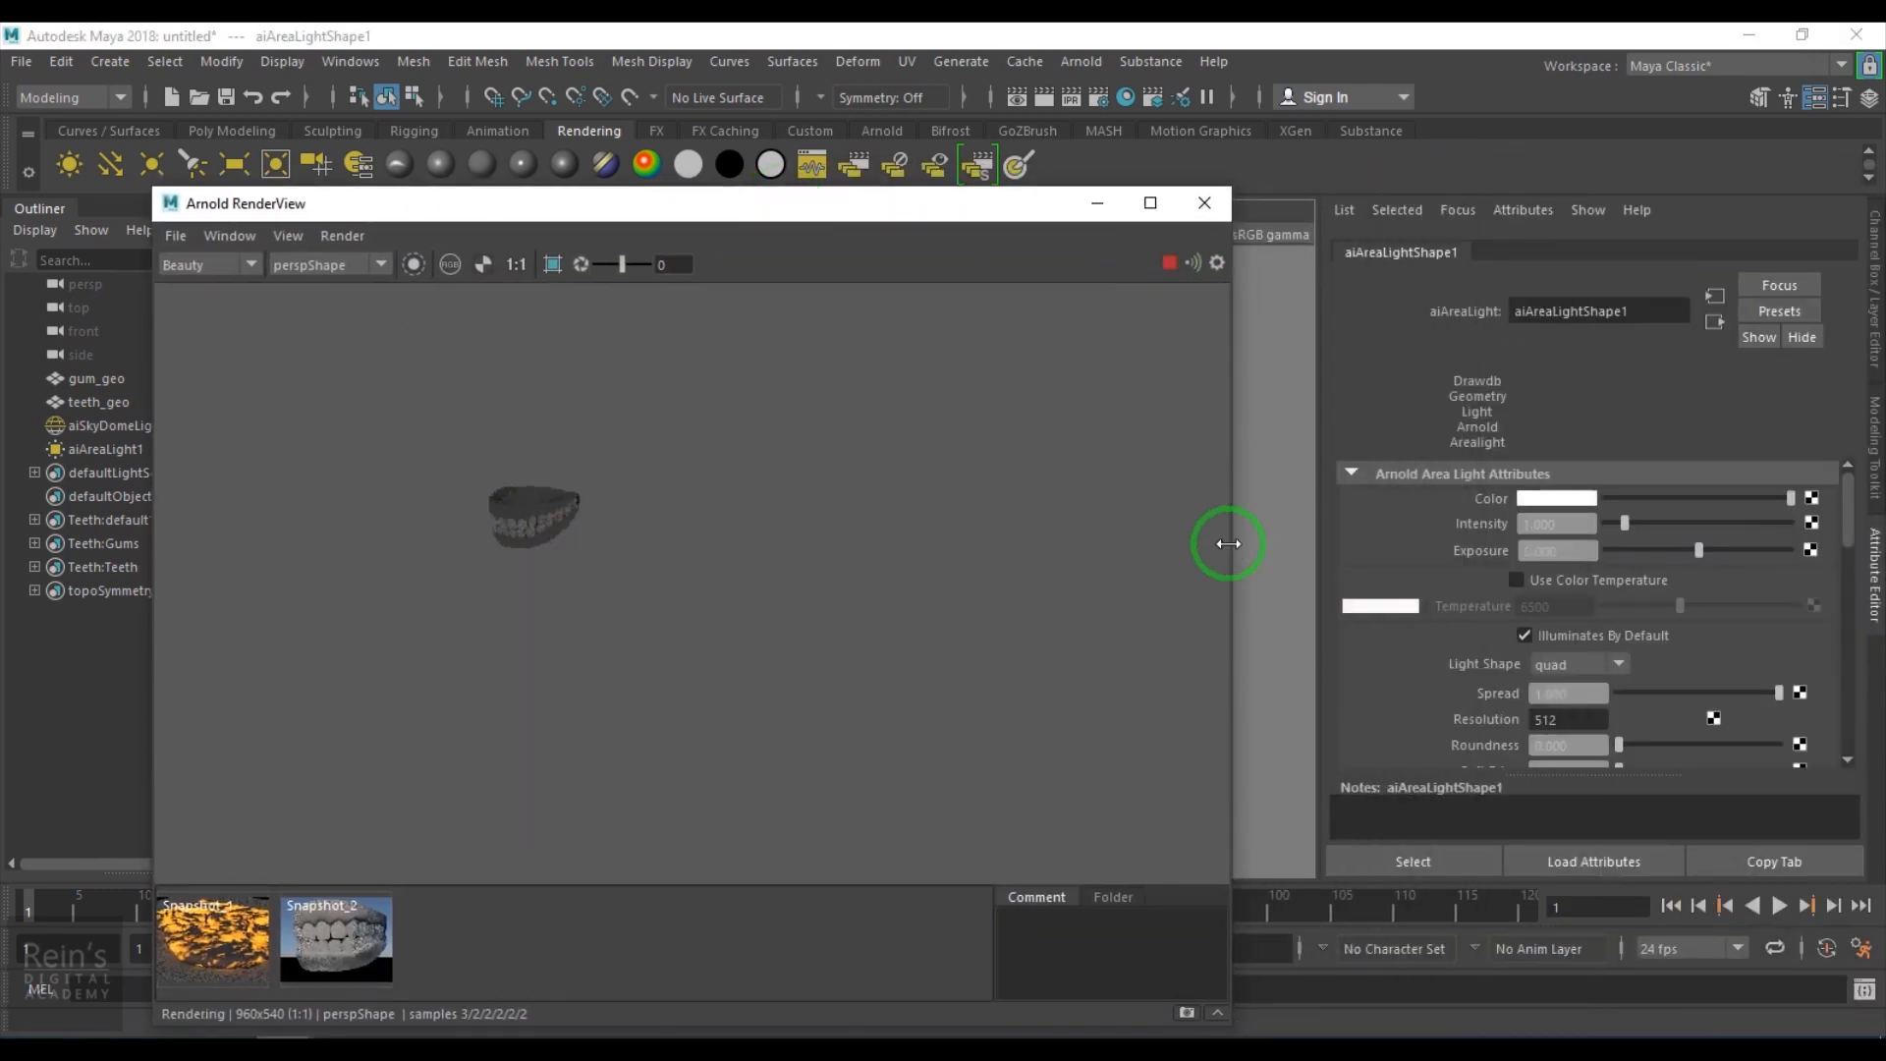
pyautogui.click(329, 266)
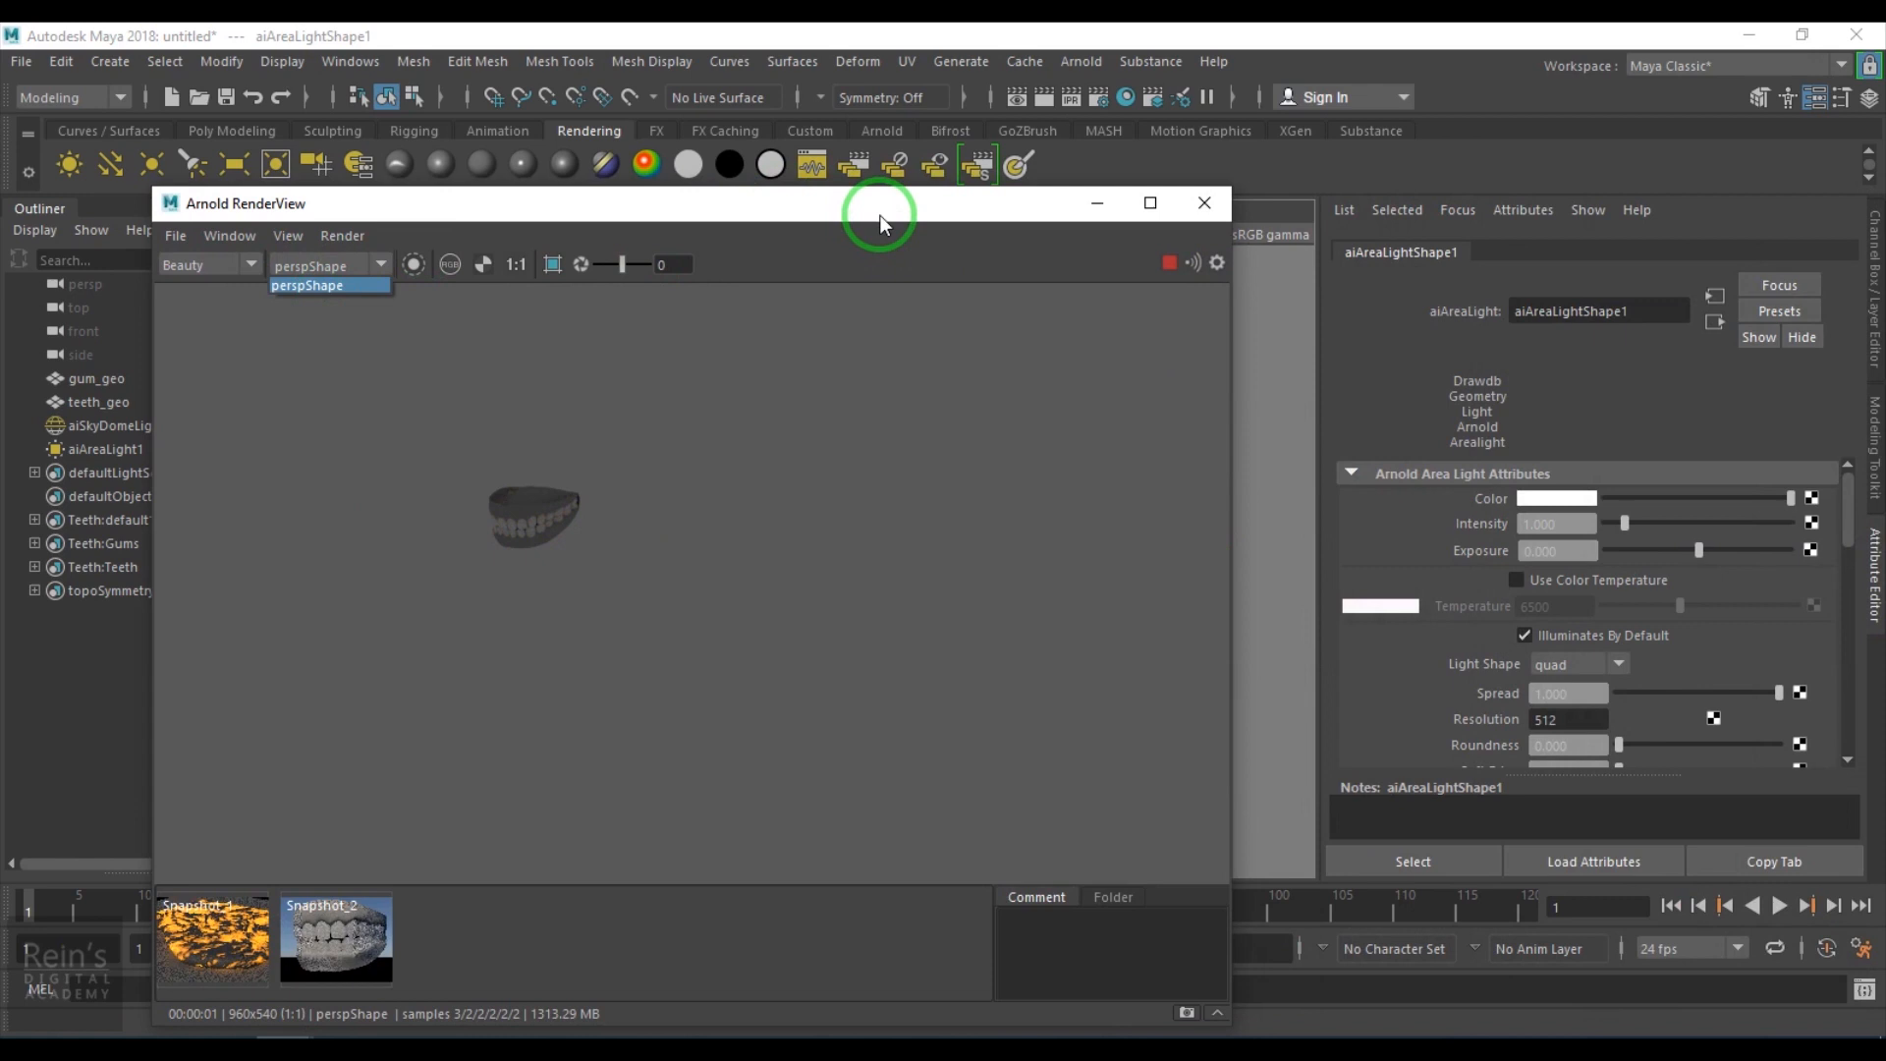
pyautogui.moveTo(1000, 211); pyautogui.dragTo(912, 831)
# Create a new perspective camera for the viewport.
pyautogui.click(652, 212)
pyautogui.click(967, 252)
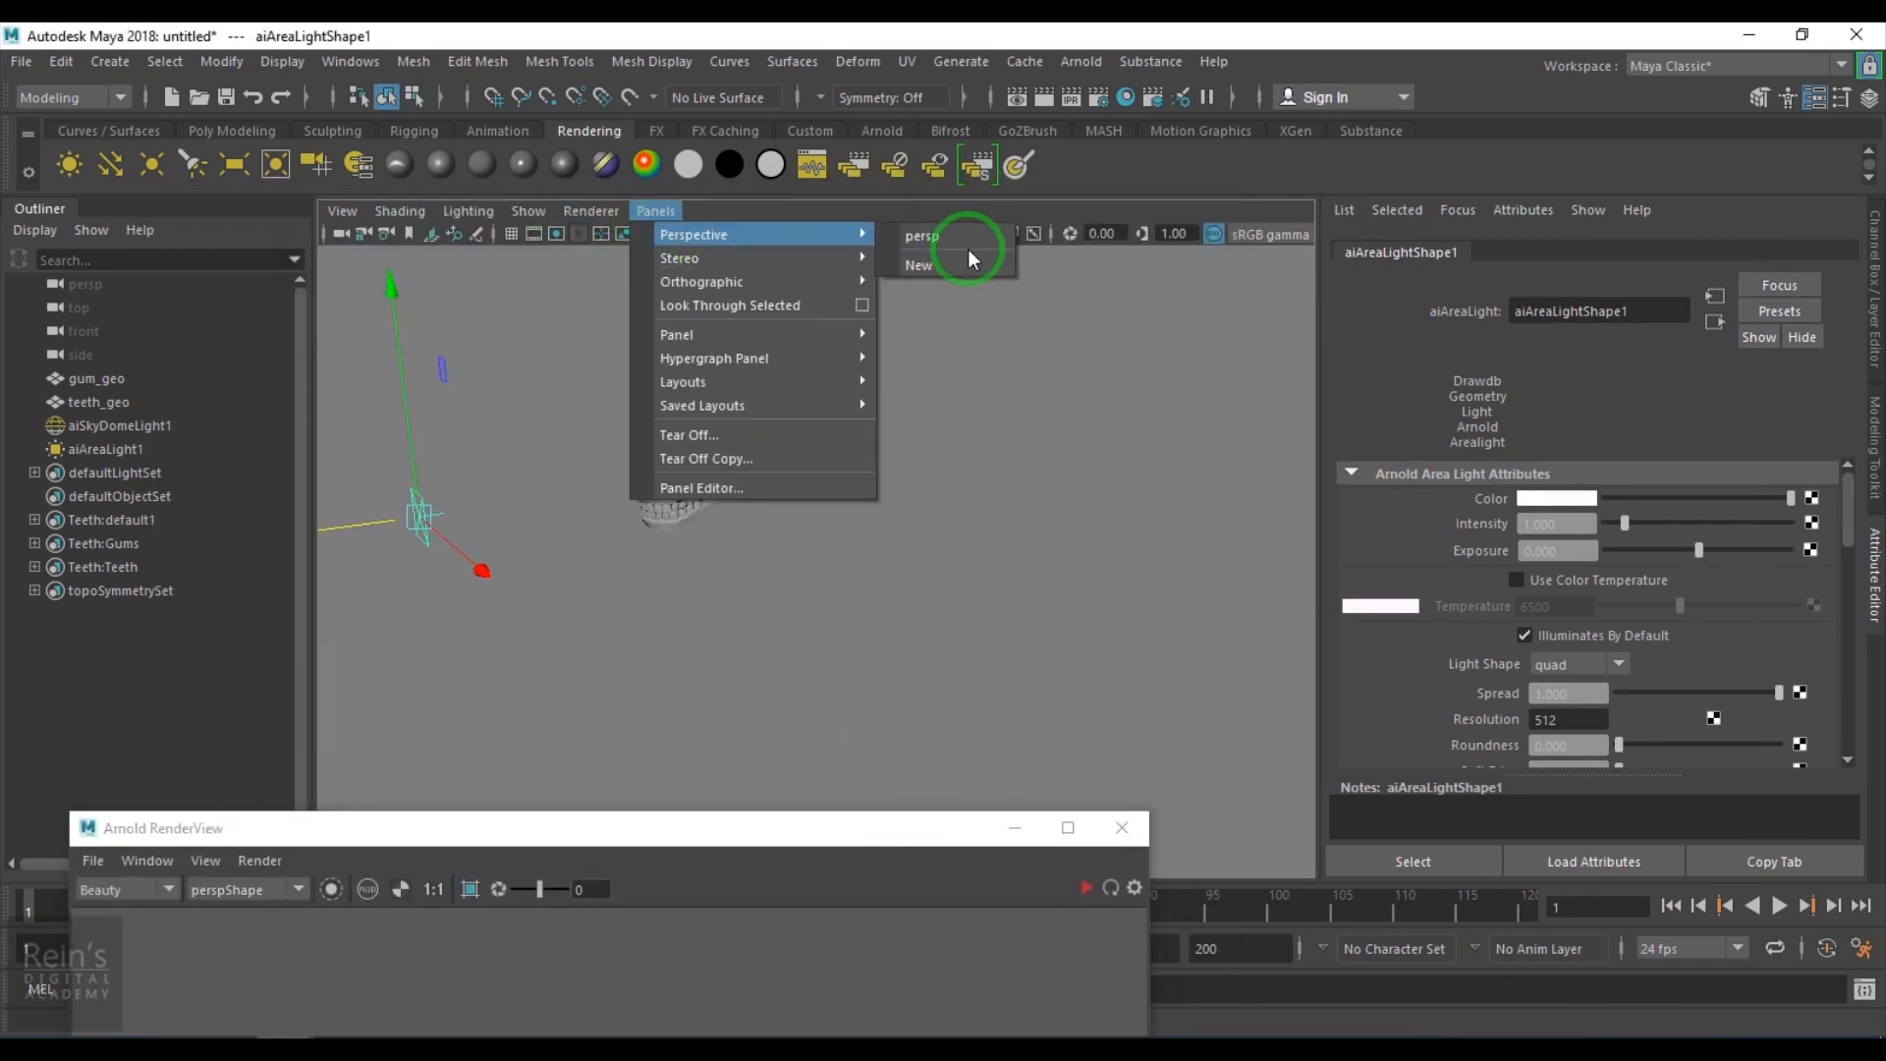
pyautogui.click(655, 212)
pyautogui.moveTo(716, 232)
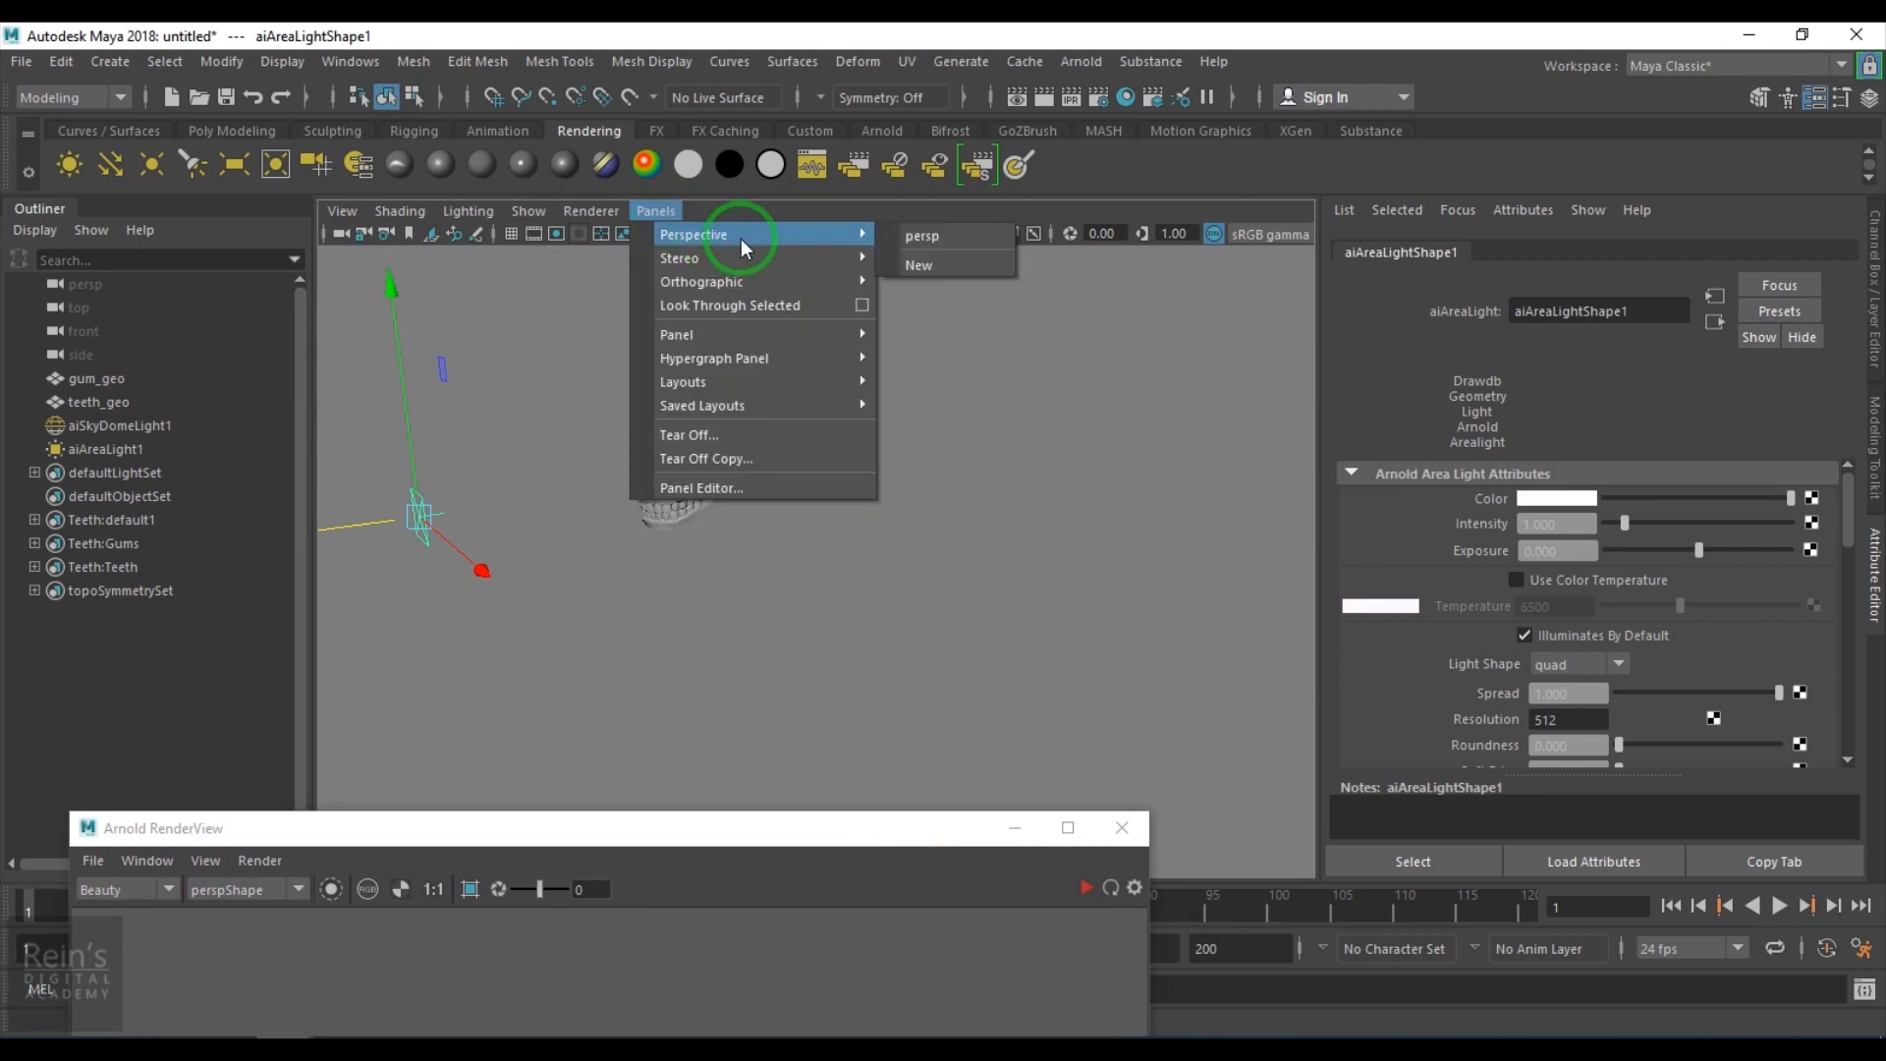
pyautogui.click(957, 261)
pyautogui.scroll(-10, 864, 510)
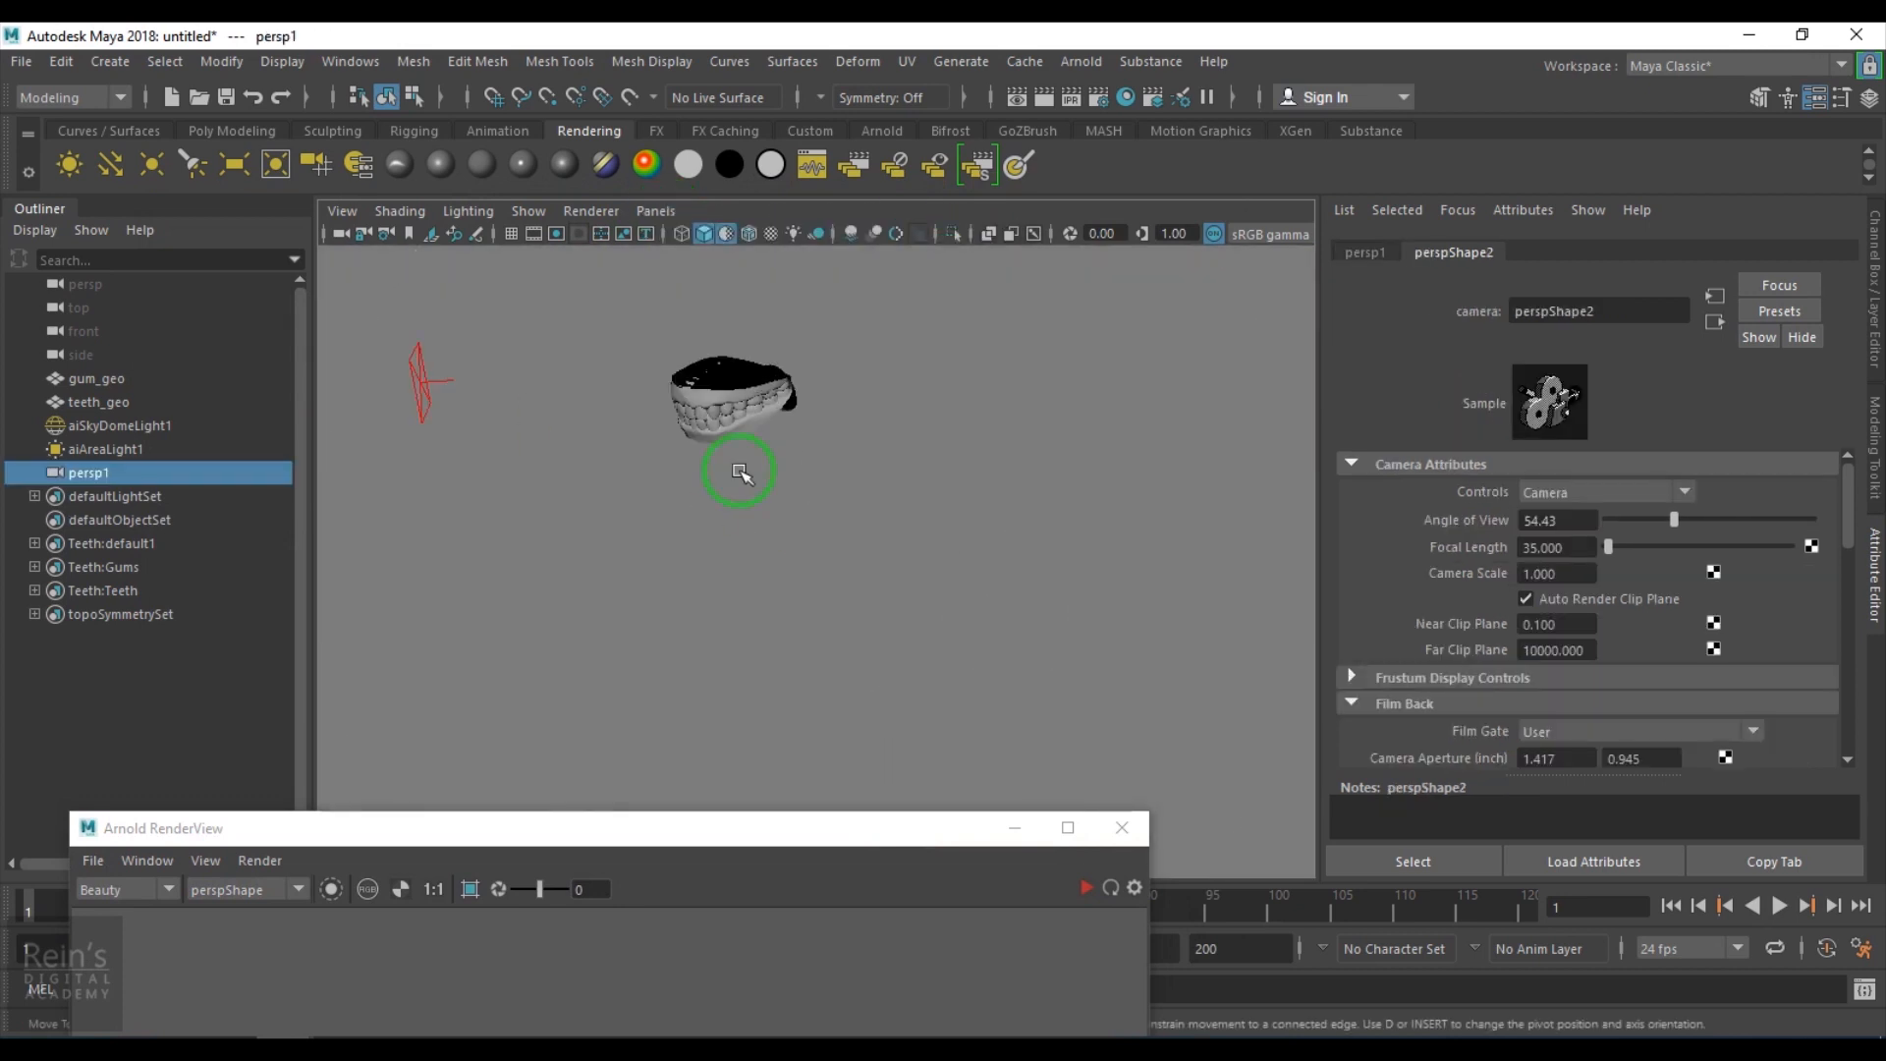
# Display the resolution gate and frame the teeth and gums closely through the new camera.
pyautogui.click(556, 236)
pyautogui.keyDown('alt'); pyautogui.moveTo(897, 520); pyautogui.dragTo(972, 619, button='middle'); pyautogui.keyUp('alt')
pyautogui.keyDown('alt'); pyautogui.moveTo(972, 619); pyautogui.dragTo(960, 652); pyautogui.keyUp('alt')
pyautogui.scroll(5, 952, 629)
pyautogui.keyDown('alt'); pyautogui.moveTo(918, 561); pyautogui.dragTo(879, 557, button='middle'); pyautogui.keyUp('alt')
pyautogui.keyDown('alt'); pyautogui.moveTo(879, 557); pyautogui.dragTo(816, 573); pyautogui.keyUp('alt')
pyautogui.keyDown('alt'); pyautogui.moveTo(816, 572); pyautogui.dragTo(812, 621, button='middle'); pyautogui.keyUp('alt')
pyautogui.keyDown('alt'); pyautogui.moveTo(812, 620); pyautogui.dragTo(883, 635, button='right'); pyautogui.keyUp('alt')
pyautogui.keyDown('alt'); pyautogui.moveTo(883, 636); pyautogui.dragTo(889, 537, button='middle'); pyautogui.keyUp('alt')
pyautogui.keyDown('alt'); pyautogui.moveTo(889, 538); pyautogui.dragTo(864, 539); pyautogui.keyUp('alt')
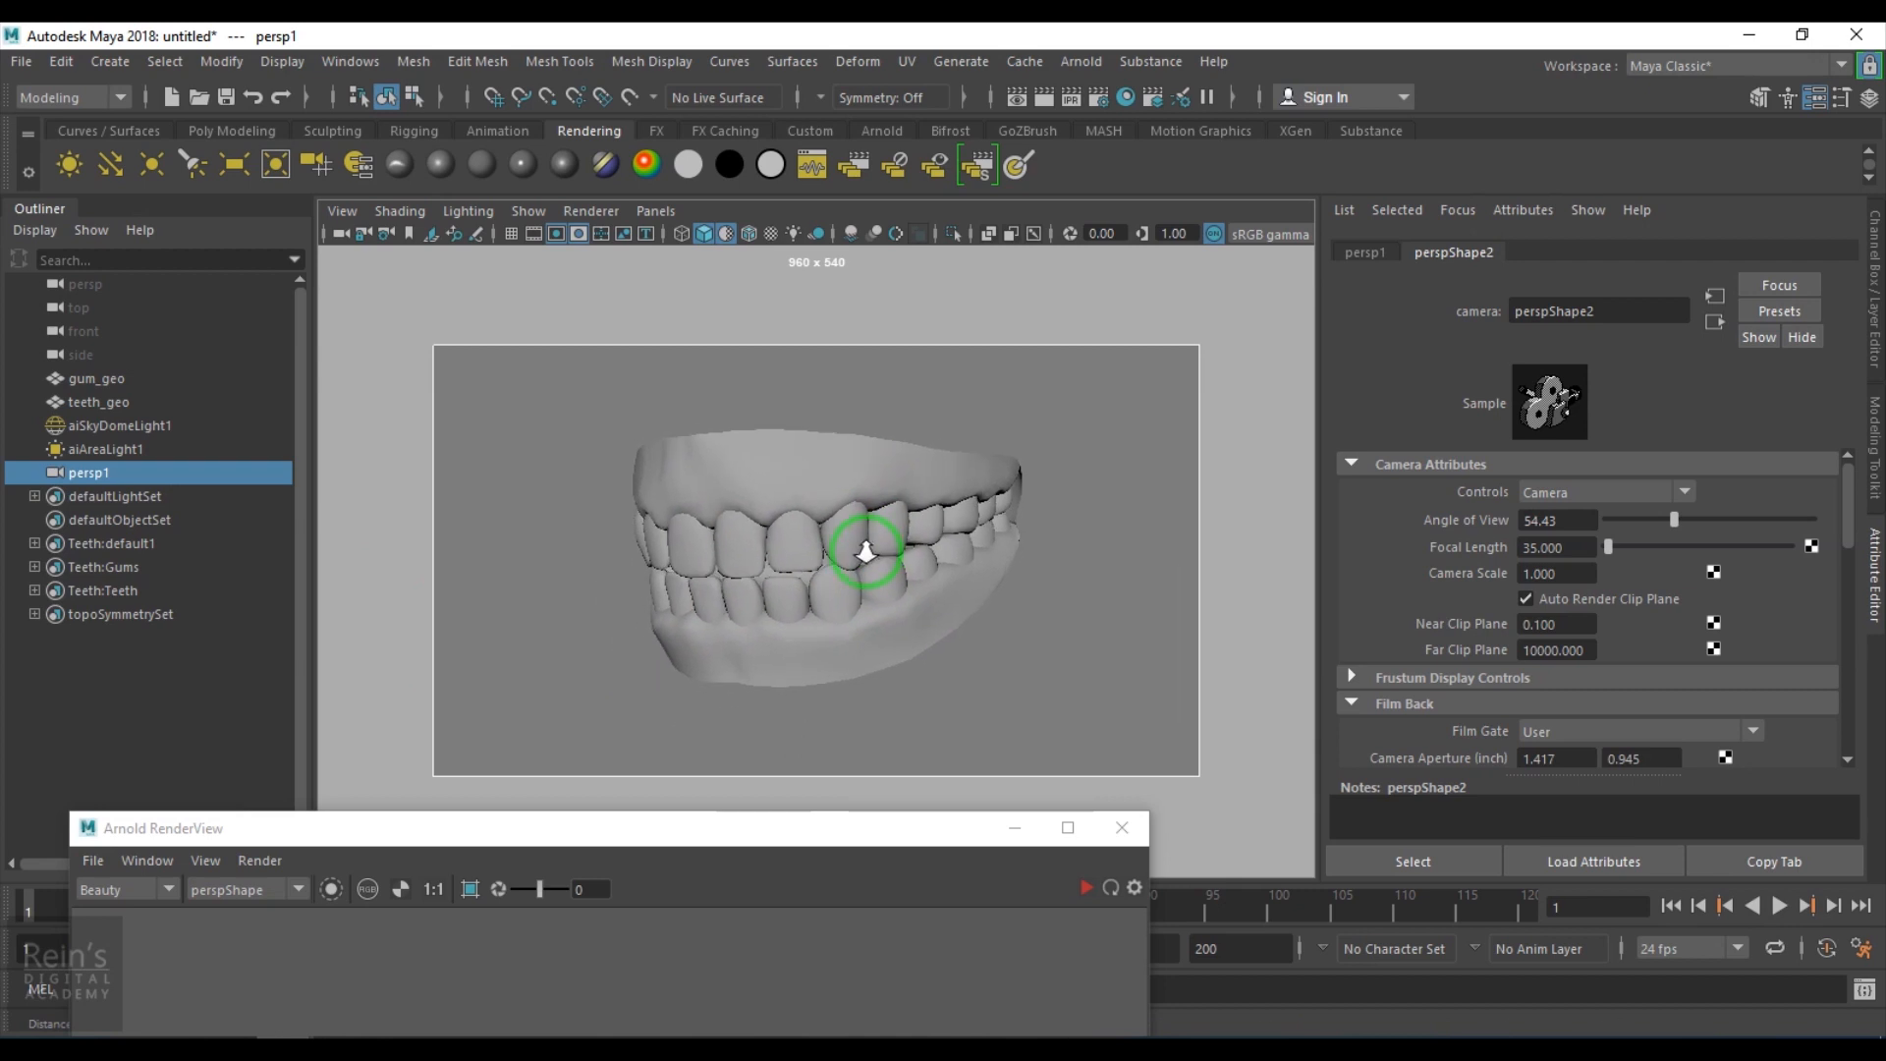
# Lock the transform and visibility channels of the new persp1 camera.
pyautogui.click(1876, 305)
pyautogui.moveTo(1709, 281); pyautogui.dragTo(1693, 448)
pyautogui.rightClick(1706, 393)
pyautogui.click(1711, 889)
pyautogui.click(918, 805)
# Run the live render through the perspShape2 camera.
pyautogui.moveTo(747, 831); pyautogui.dragTo(1094, 134)
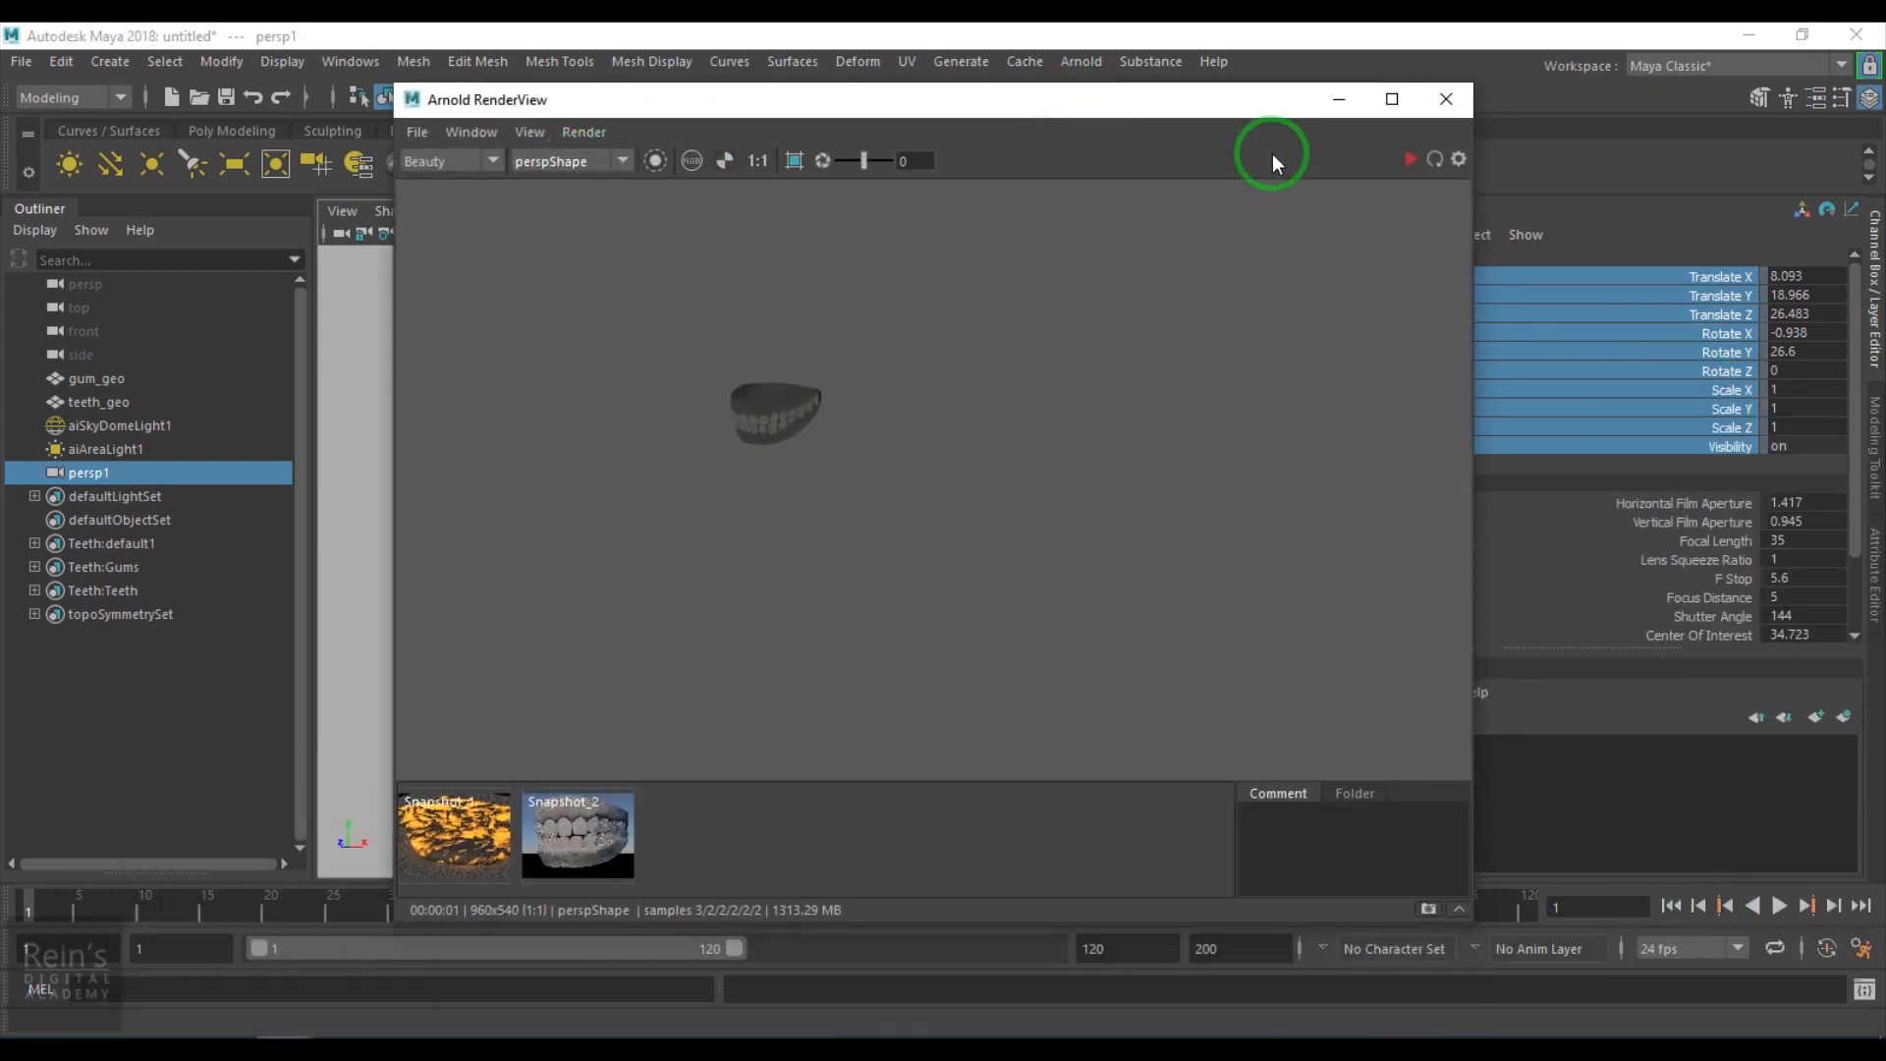
pyautogui.click(1413, 160)
pyautogui.click(610, 159)
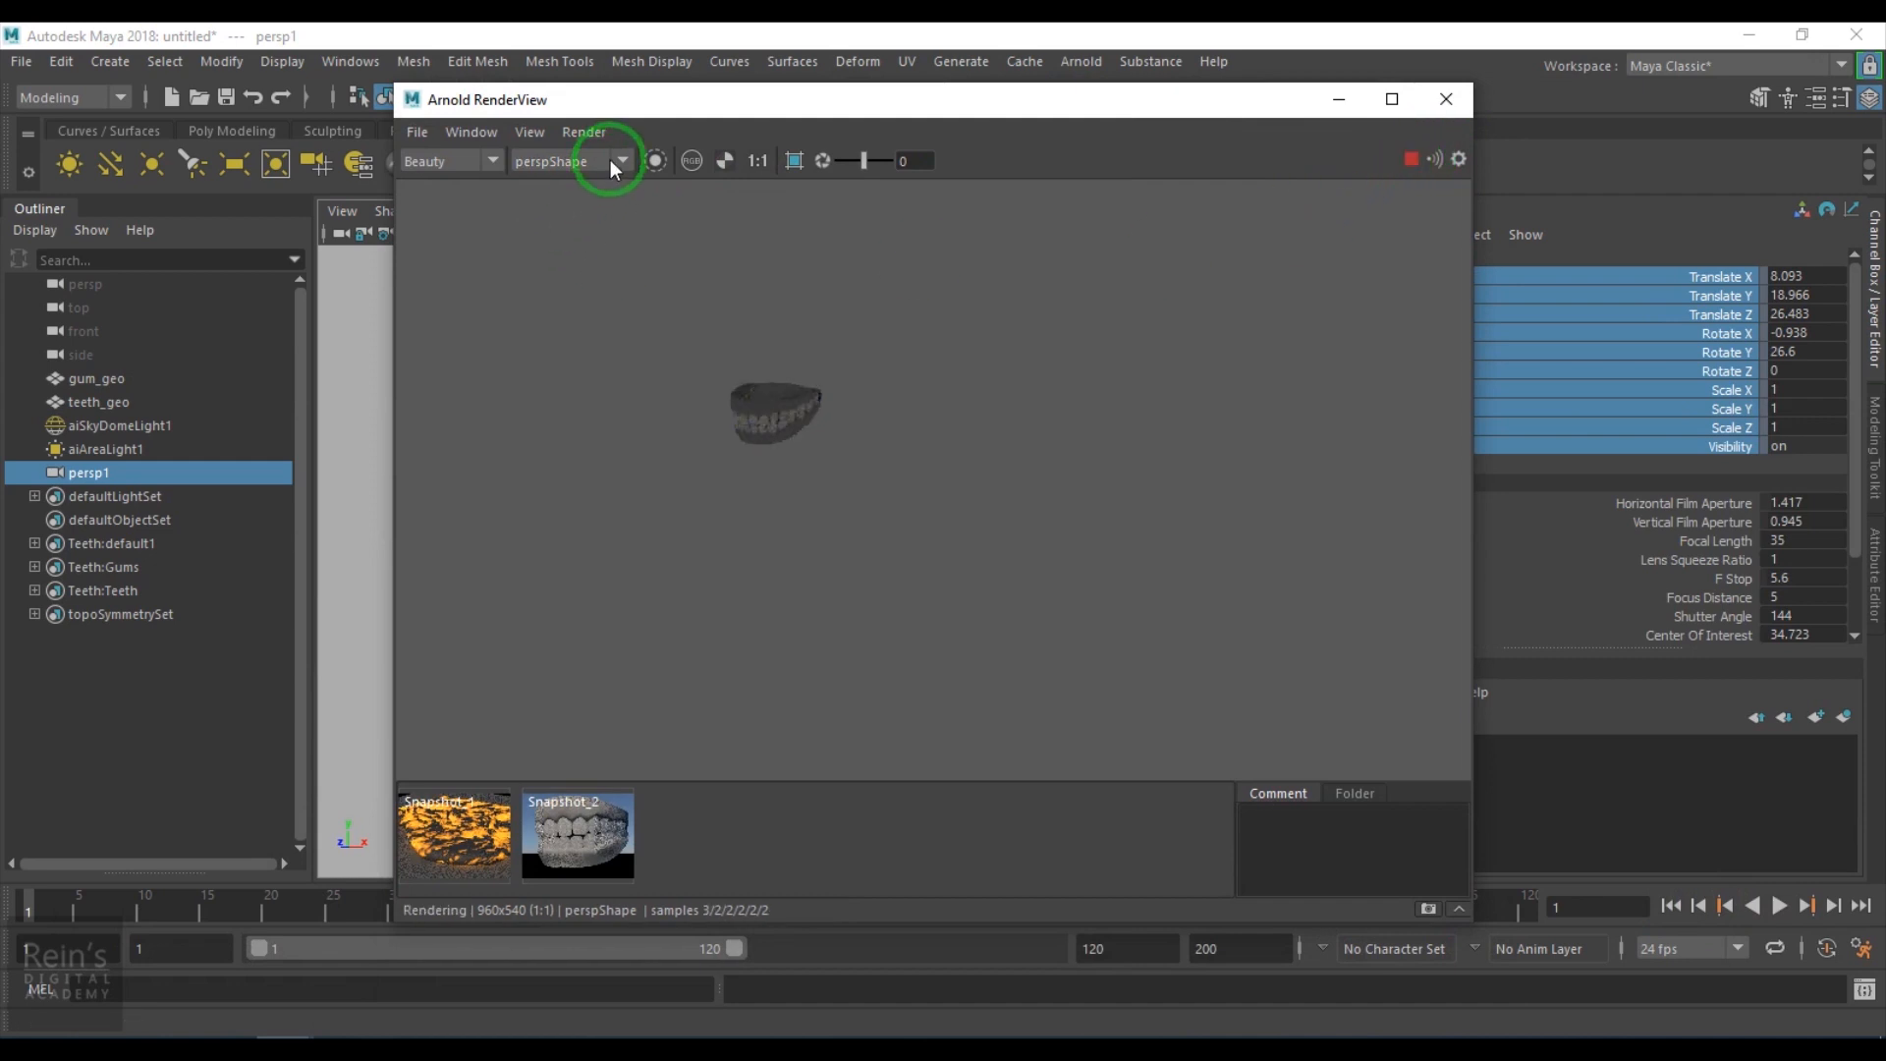
pyautogui.click(592, 192)
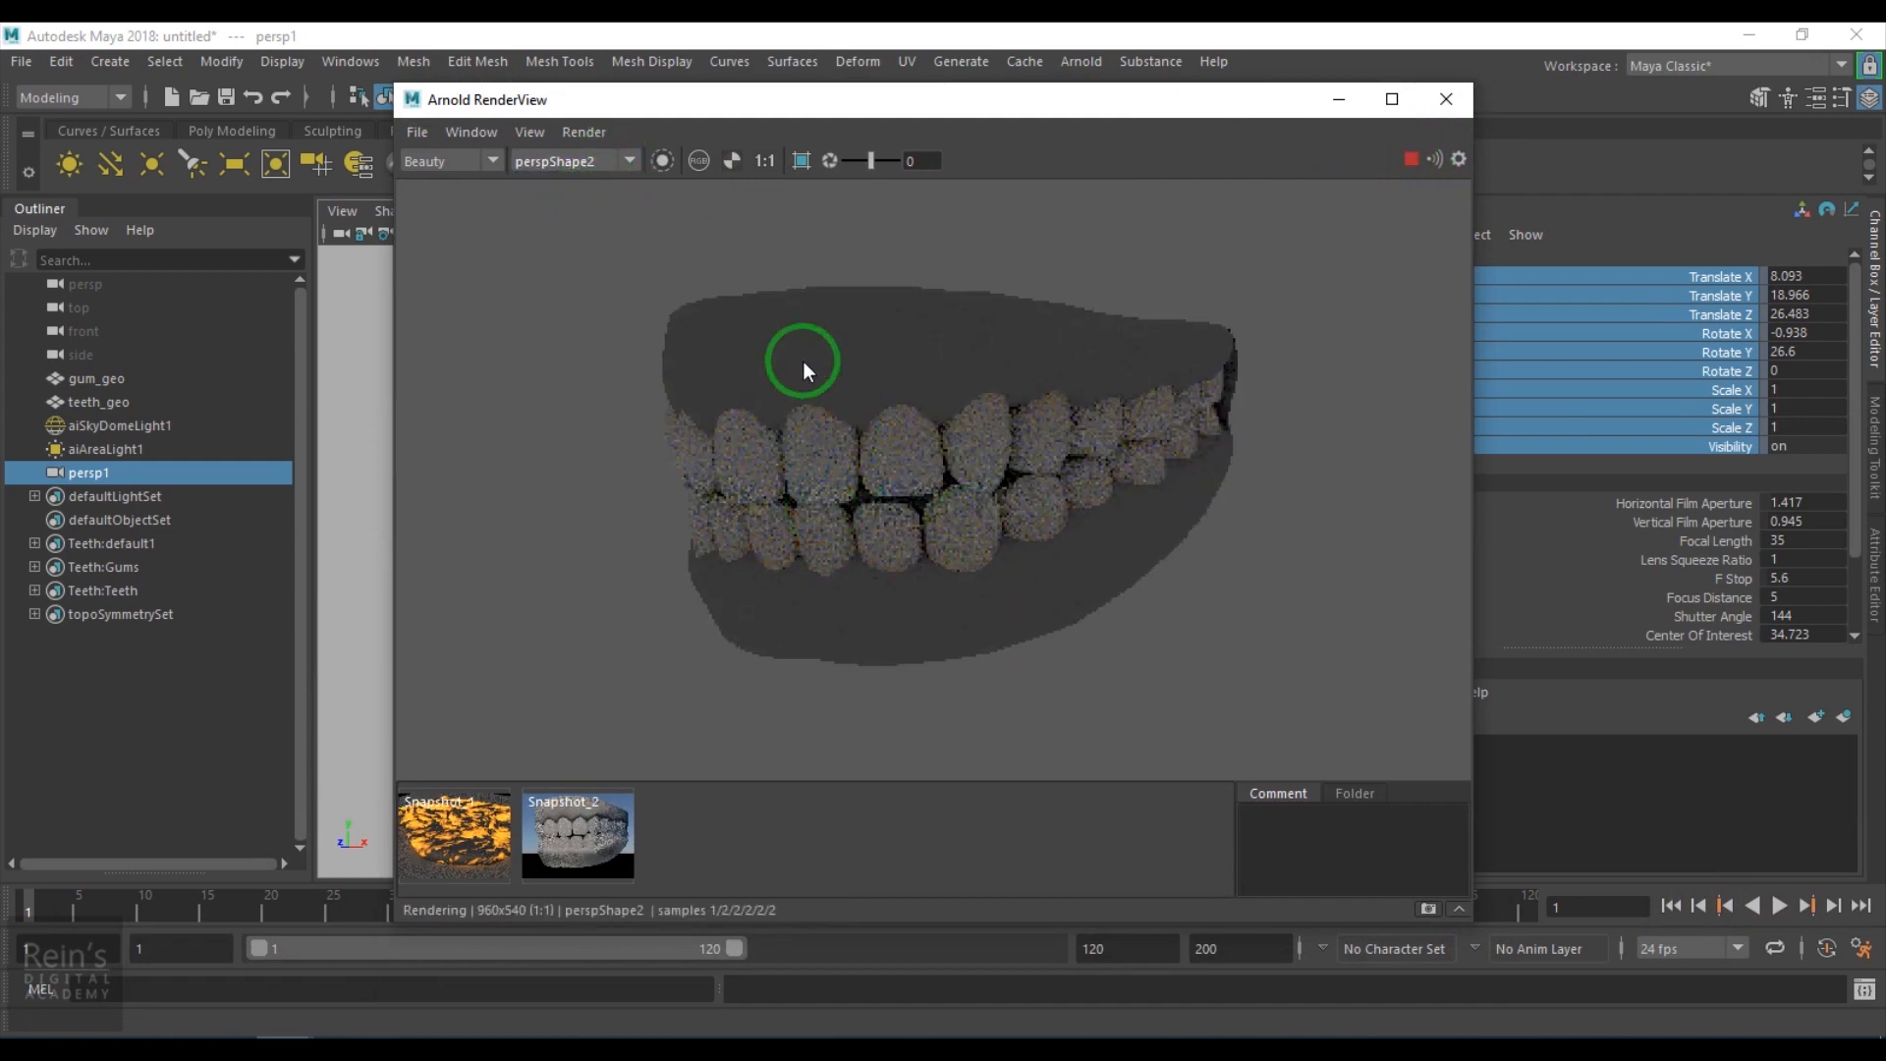
# Set the exposure of aiAreaLight1 to 10 and check the highlights on the rendered teeth.
pyautogui.click(176, 449)
pyautogui.moveTo(813, 125); pyautogui.dragTo(525, 150)
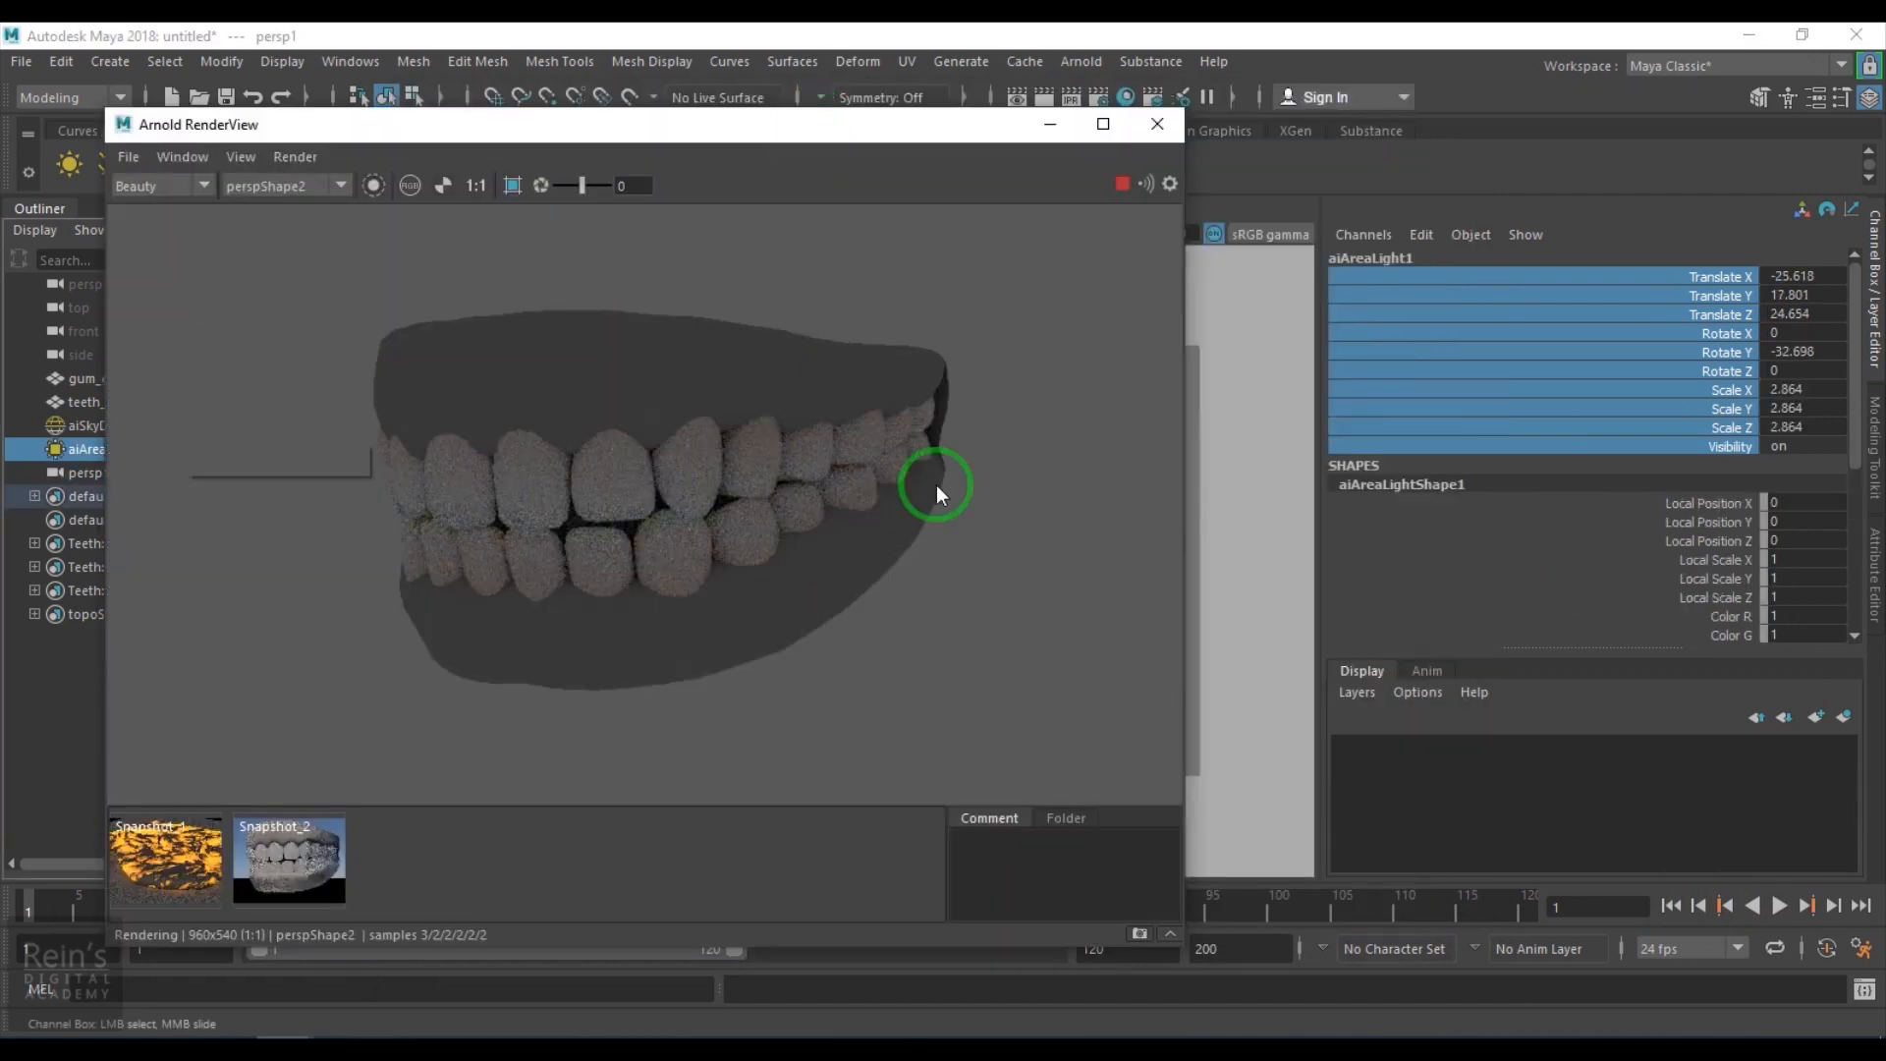
pyautogui.click(1874, 597)
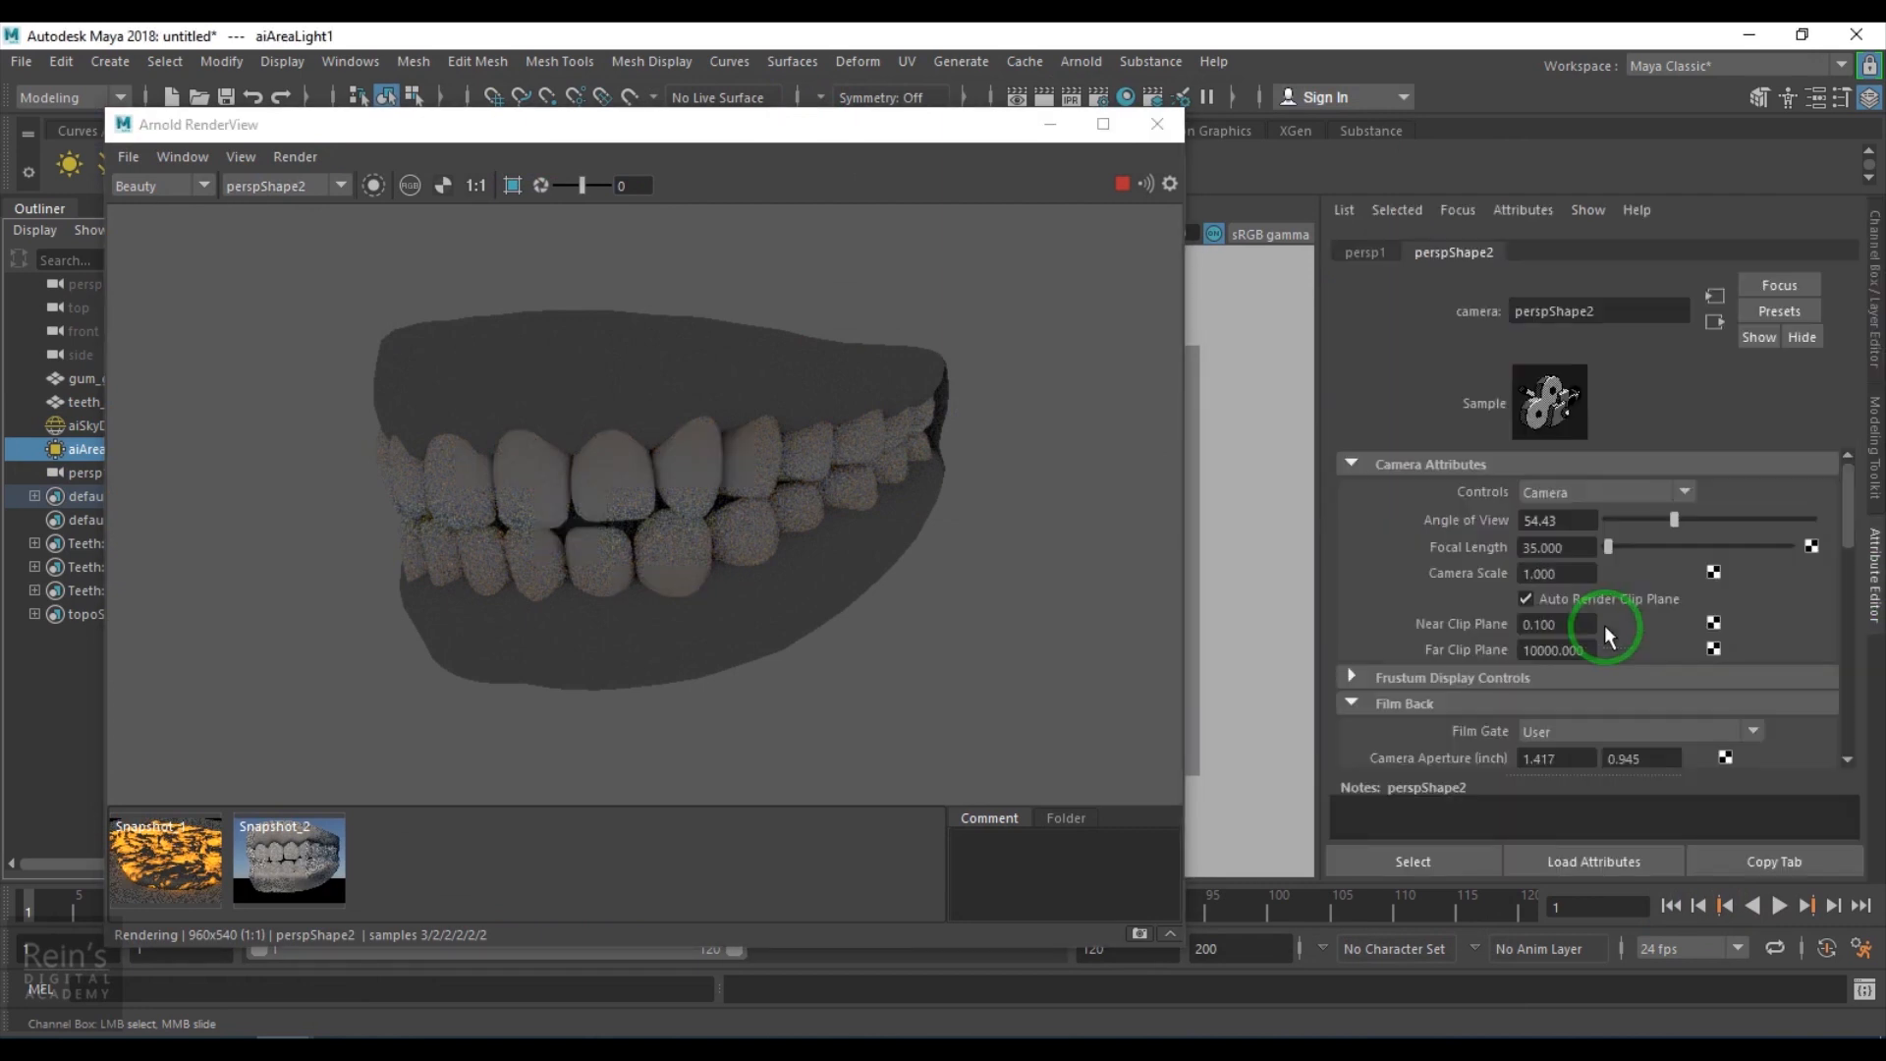
pyautogui.moveTo(1466, 565); pyautogui.dragTo(1404, 556)
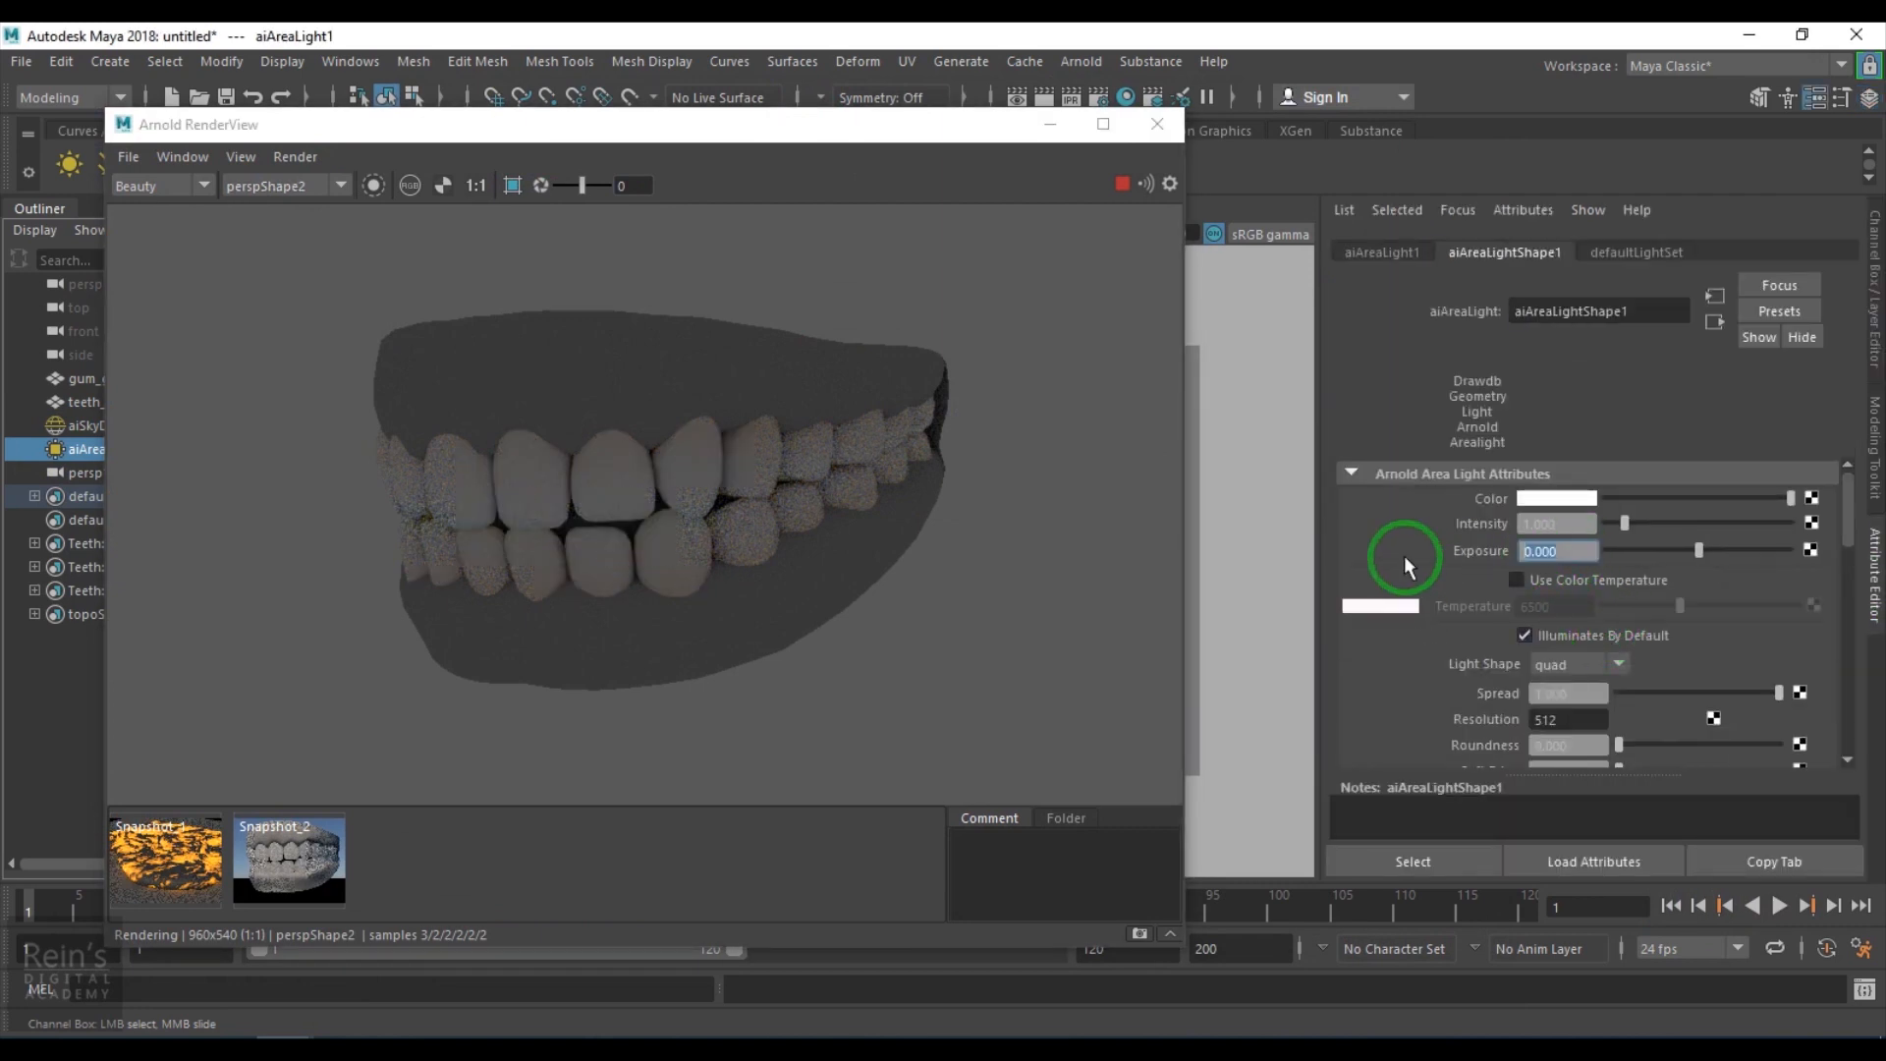
pyautogui.write('10')
pyautogui.press('Return')
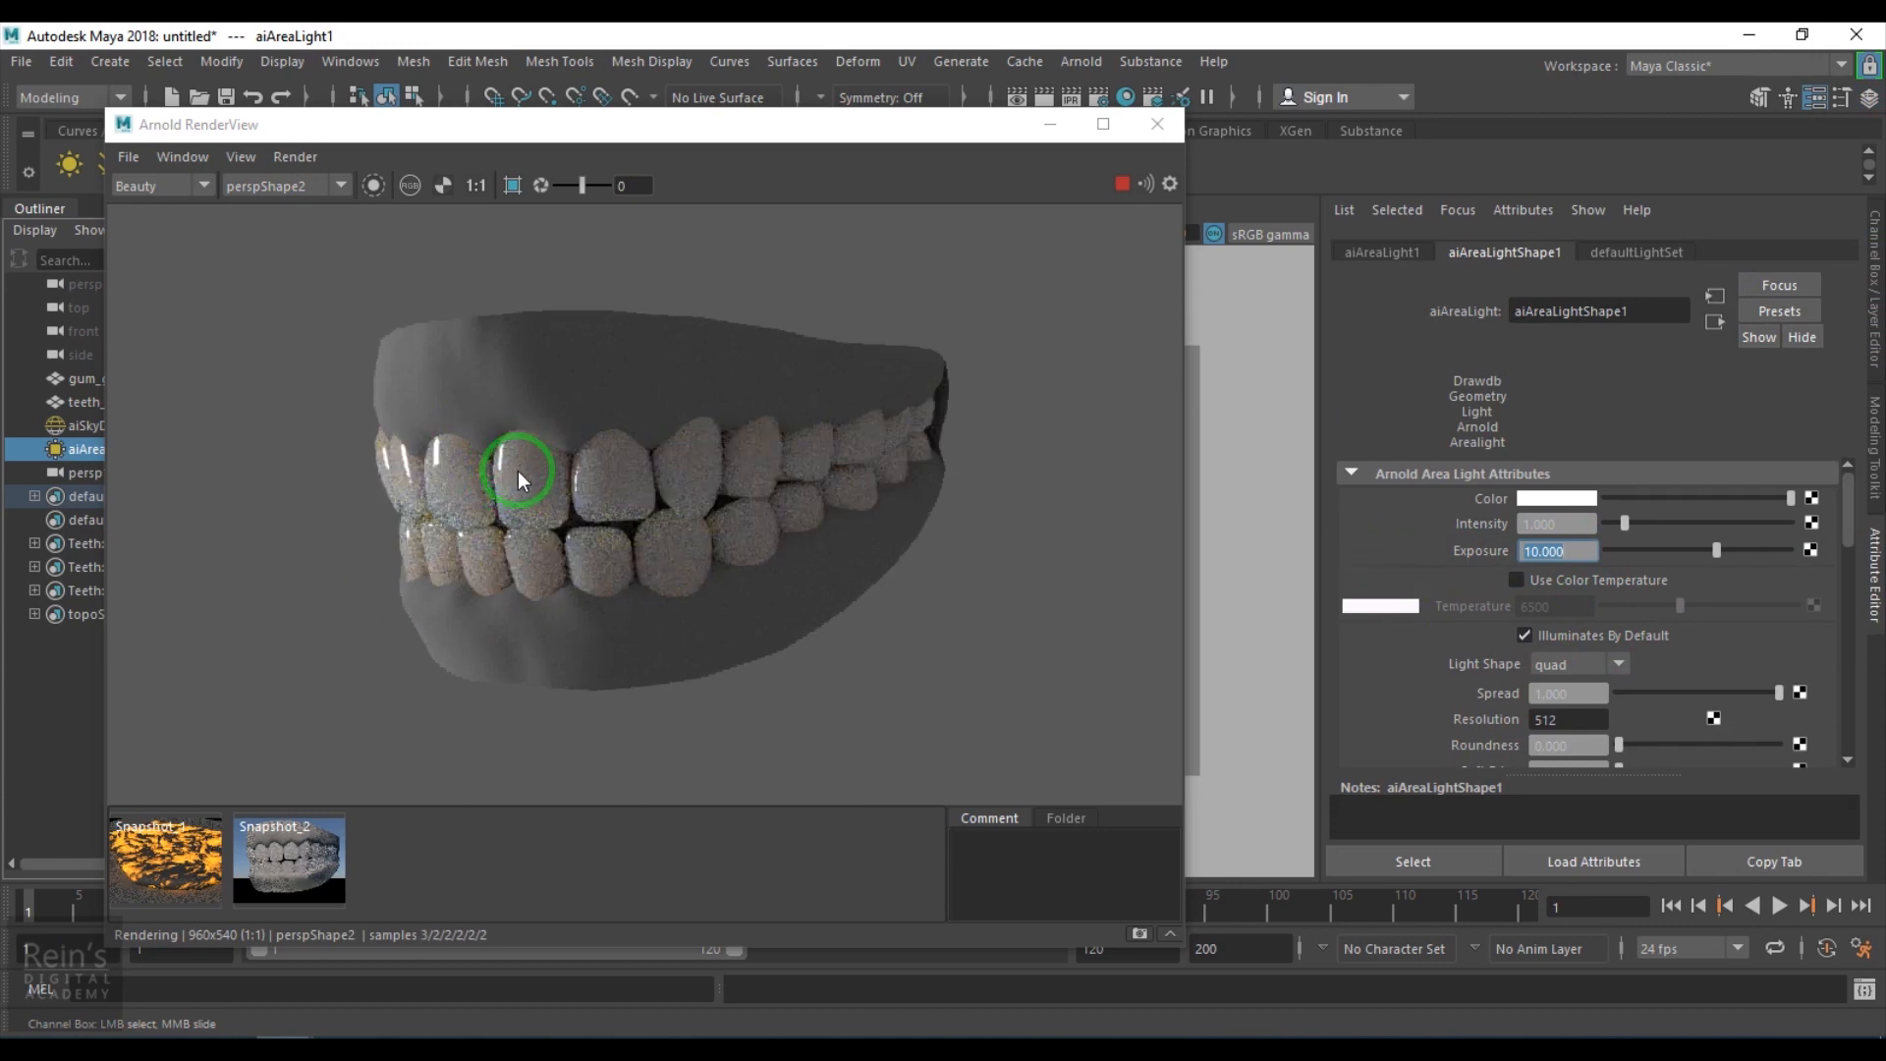
pyautogui.scroll(2, 479, 487)
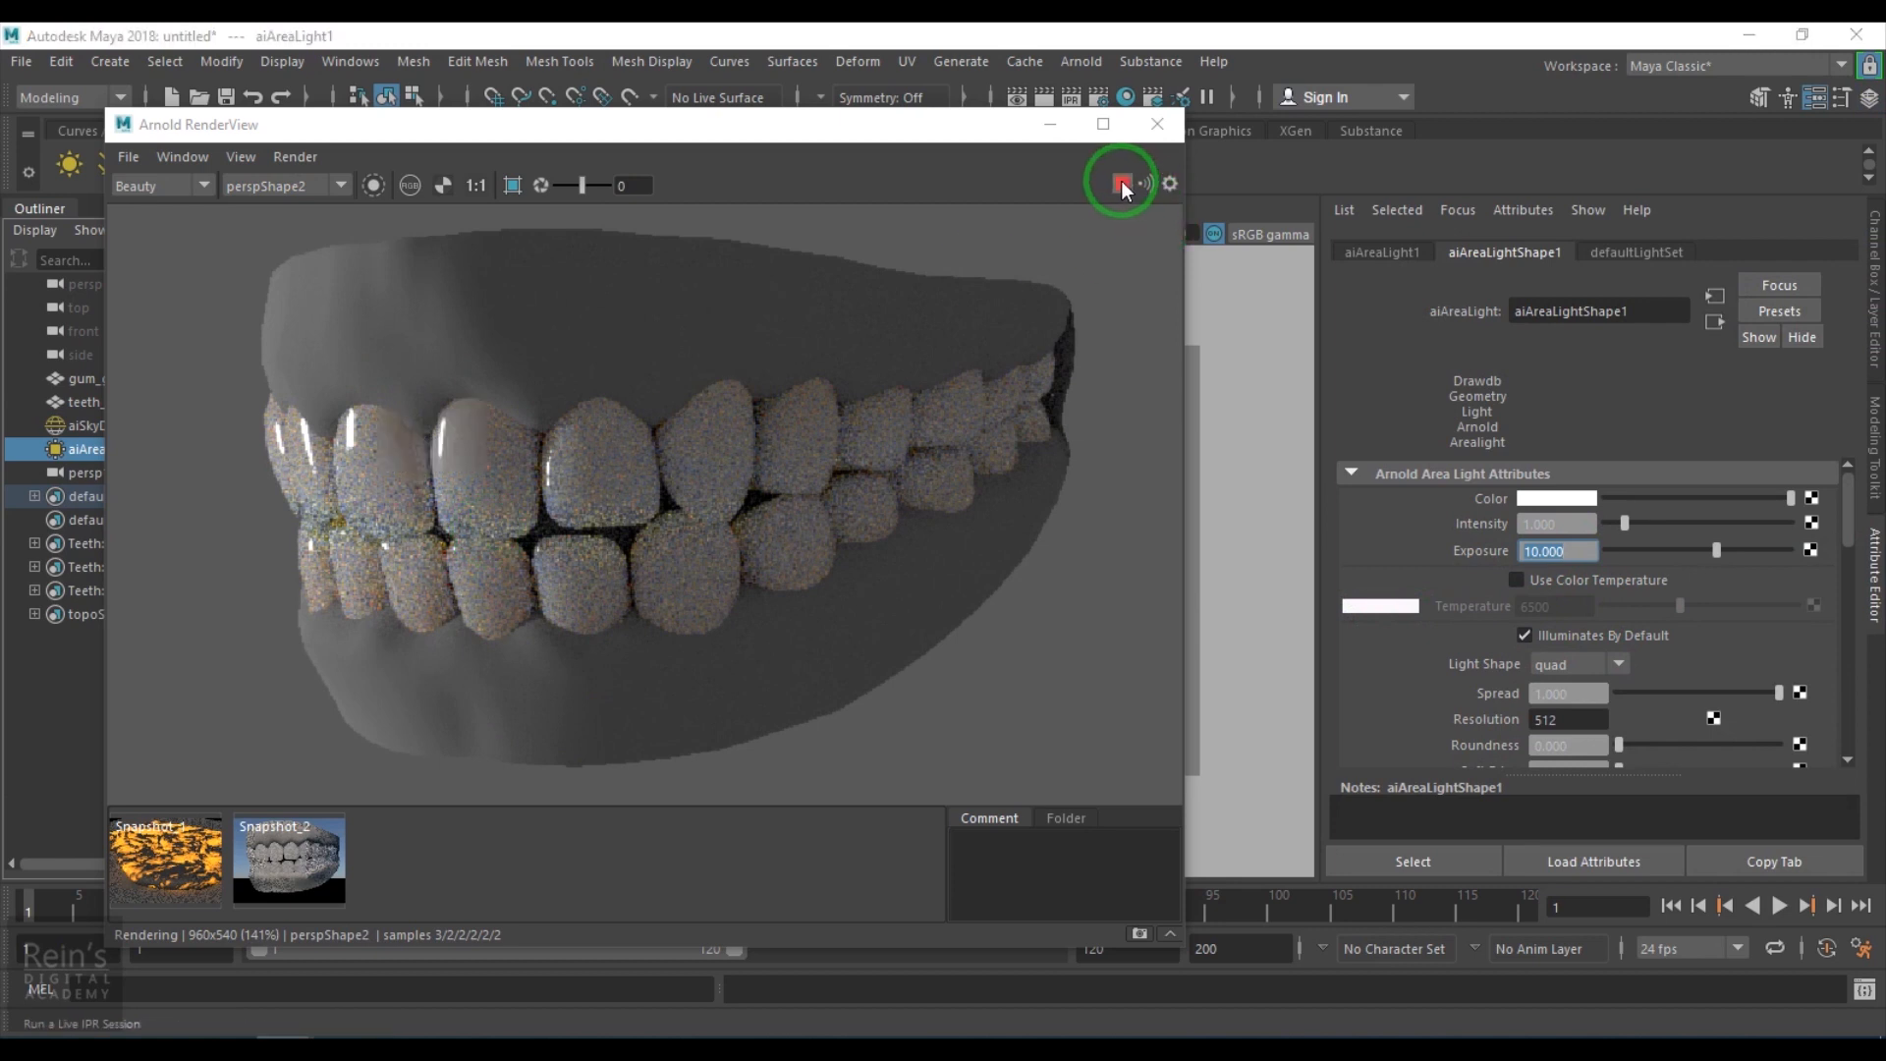
# Return the viewport to the persp camera and enlarge the area light, checking its reflections in the render.
pyautogui.moveTo(704, 127); pyautogui.dragTo(1495, 260)
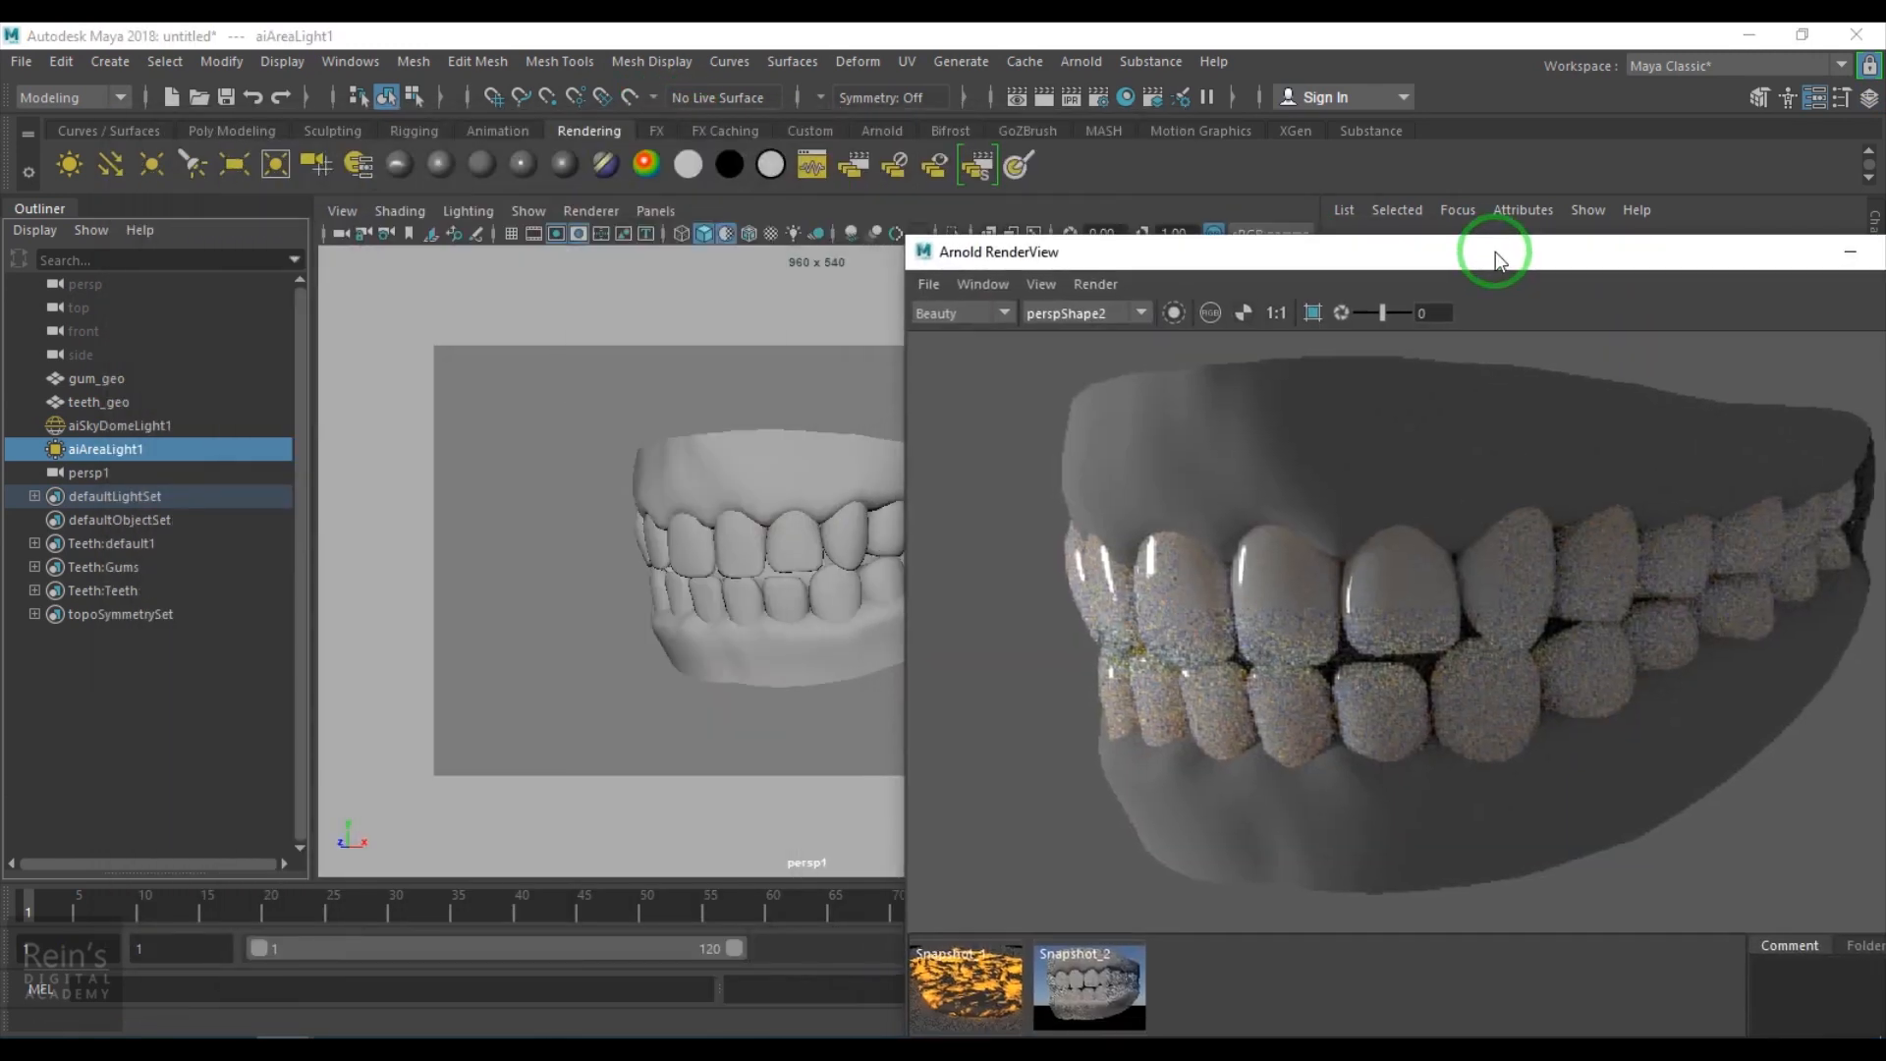
pyautogui.click(655, 210)
pyautogui.moveTo(724, 239)
pyautogui.click(928, 248)
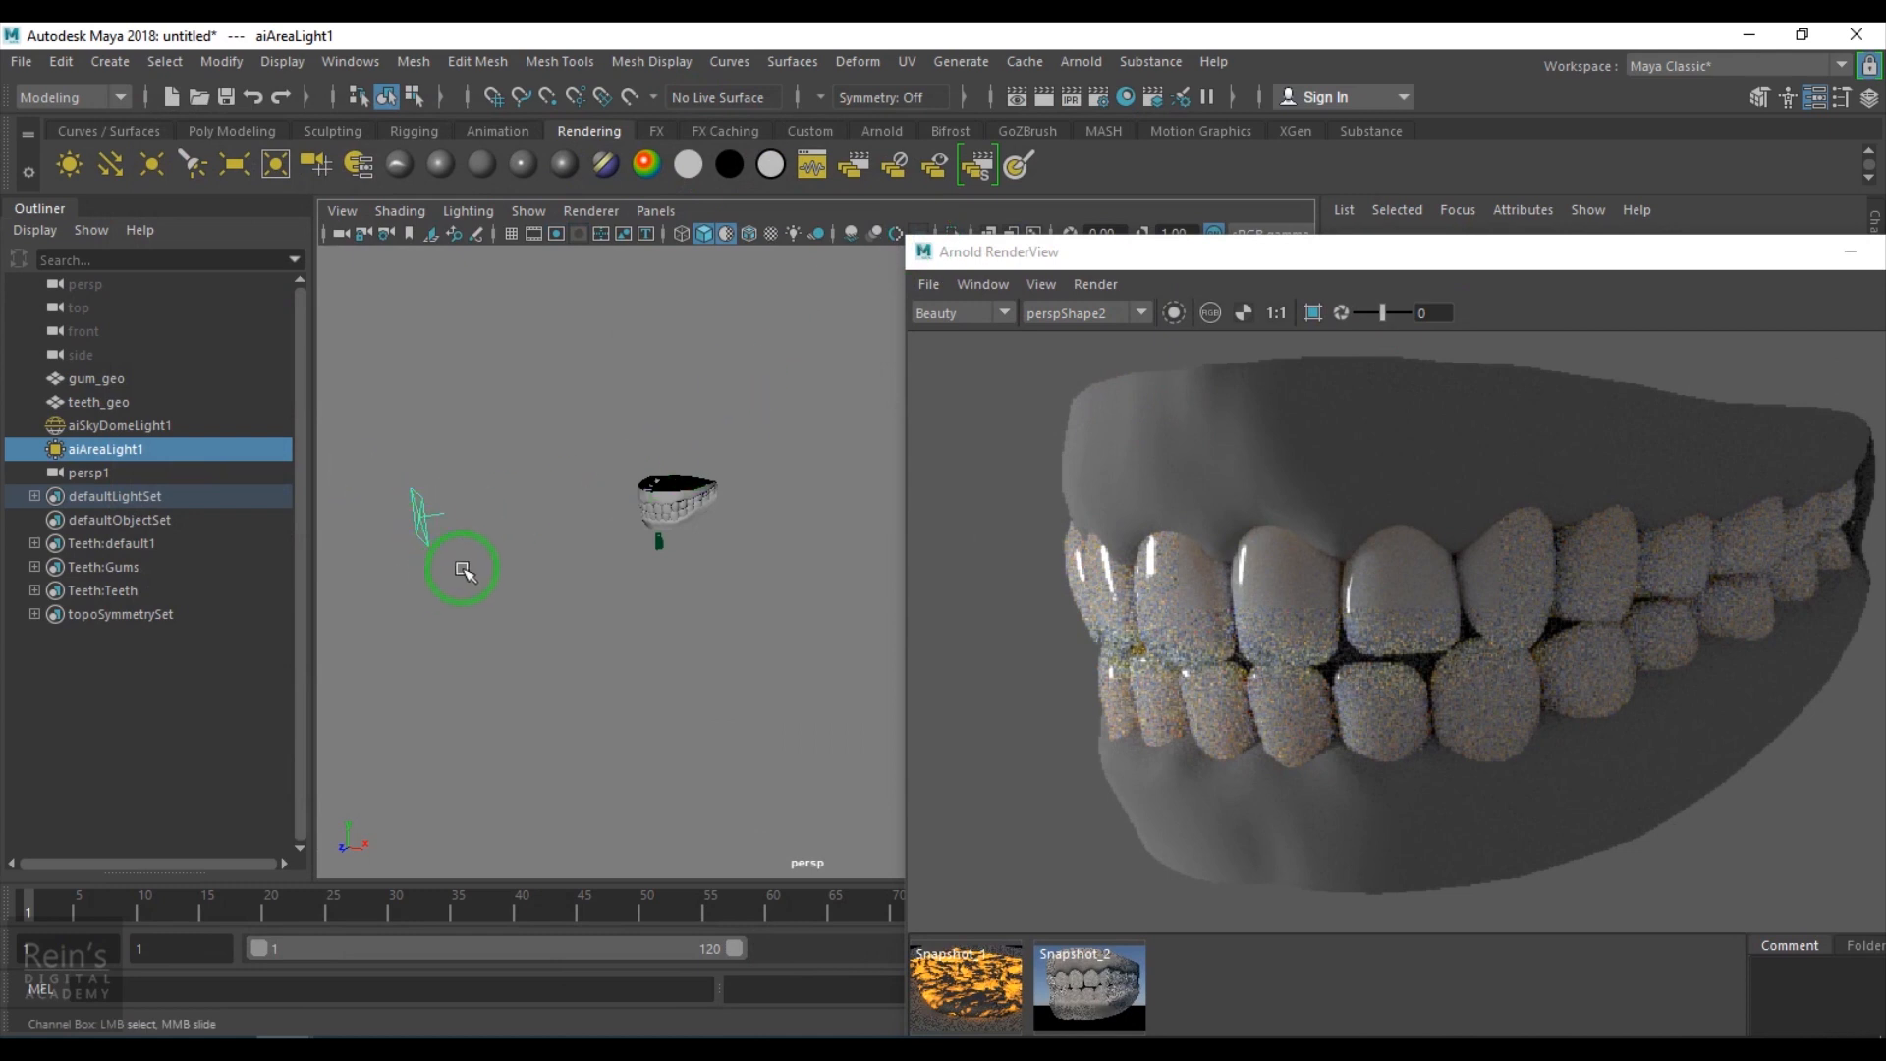
pyautogui.moveTo(1787, 283); pyautogui.dragTo(1562, 236)
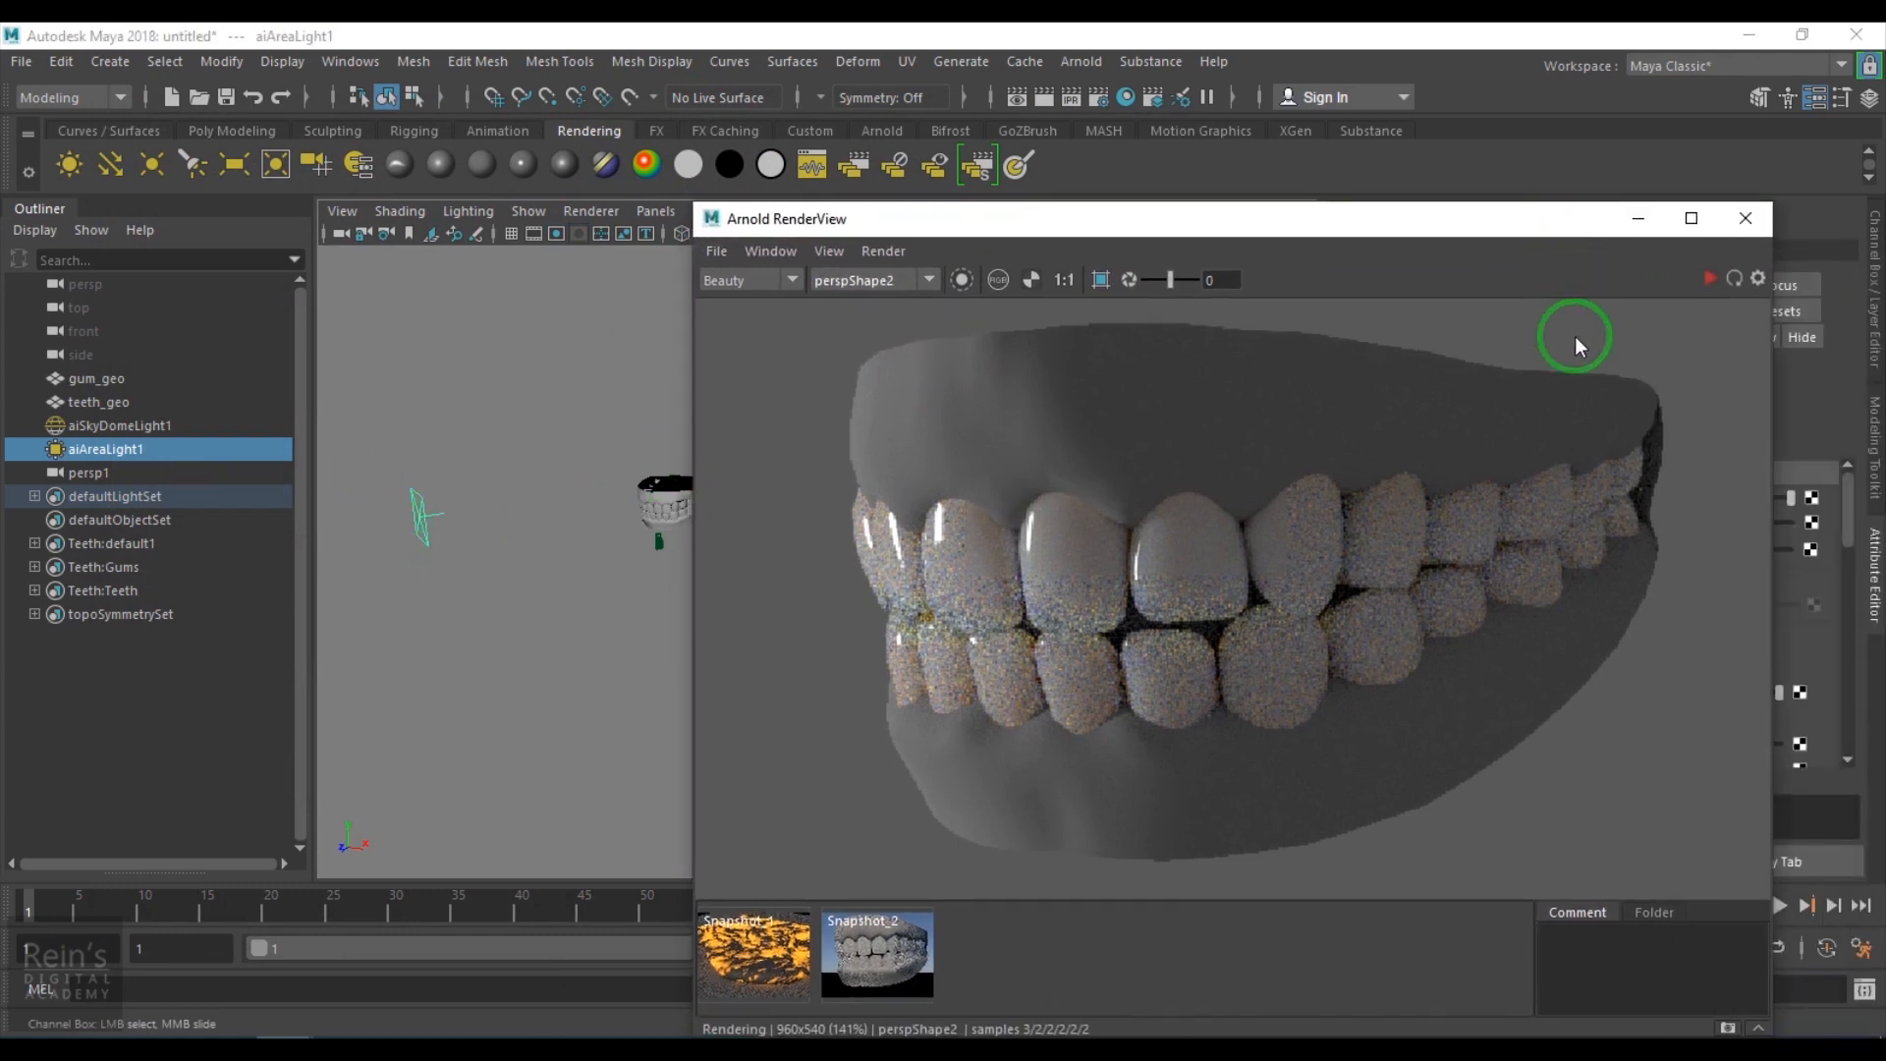
pyautogui.click(1734, 282)
pyautogui.press('r')
pyautogui.moveTo(417, 517); pyautogui.dragTo(491, 579)
pyautogui.click(1706, 271)
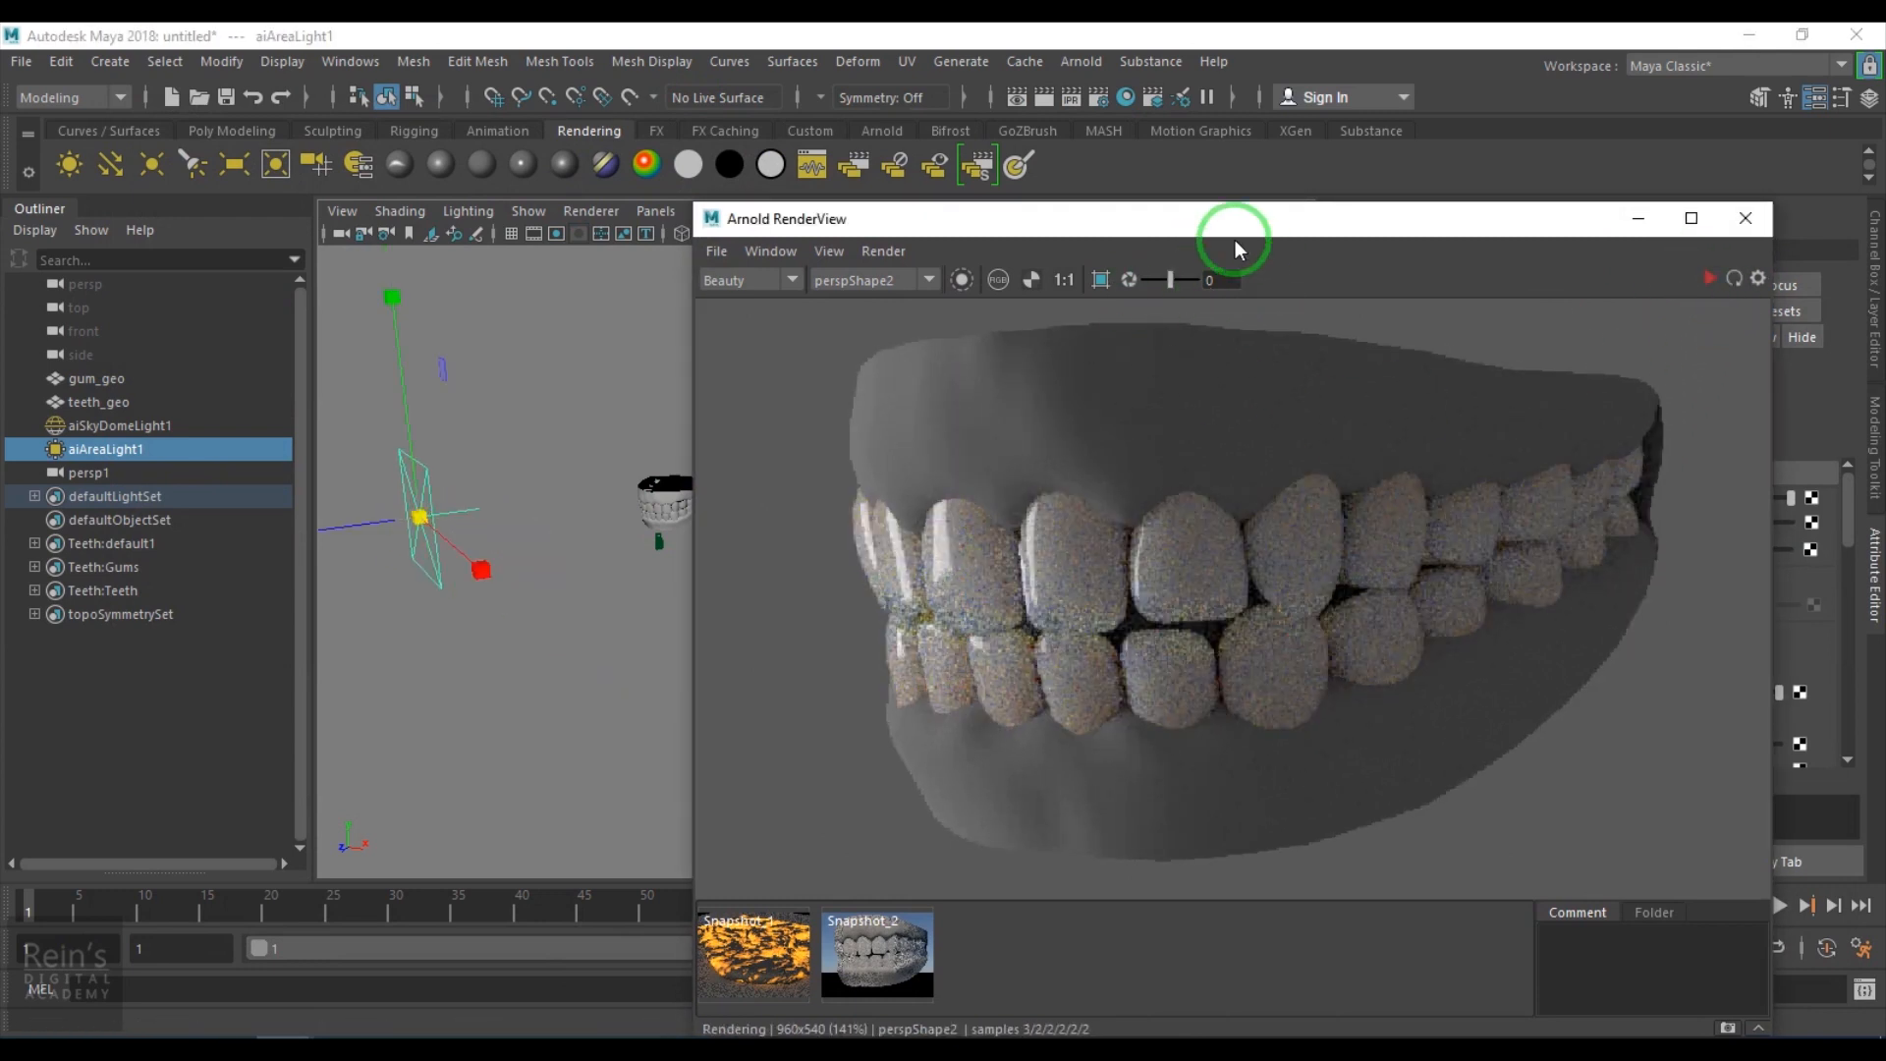
# Duplicate the area light and move the copy across to the opposite side of the teeth.
pyautogui.moveTo(1241, 230); pyautogui.dragTo(1543, 411)
pyautogui.keyDown('alt'); pyautogui.moveTo(623, 567); pyautogui.dragTo(524, 568, button='right'); pyautogui.keyUp('alt')
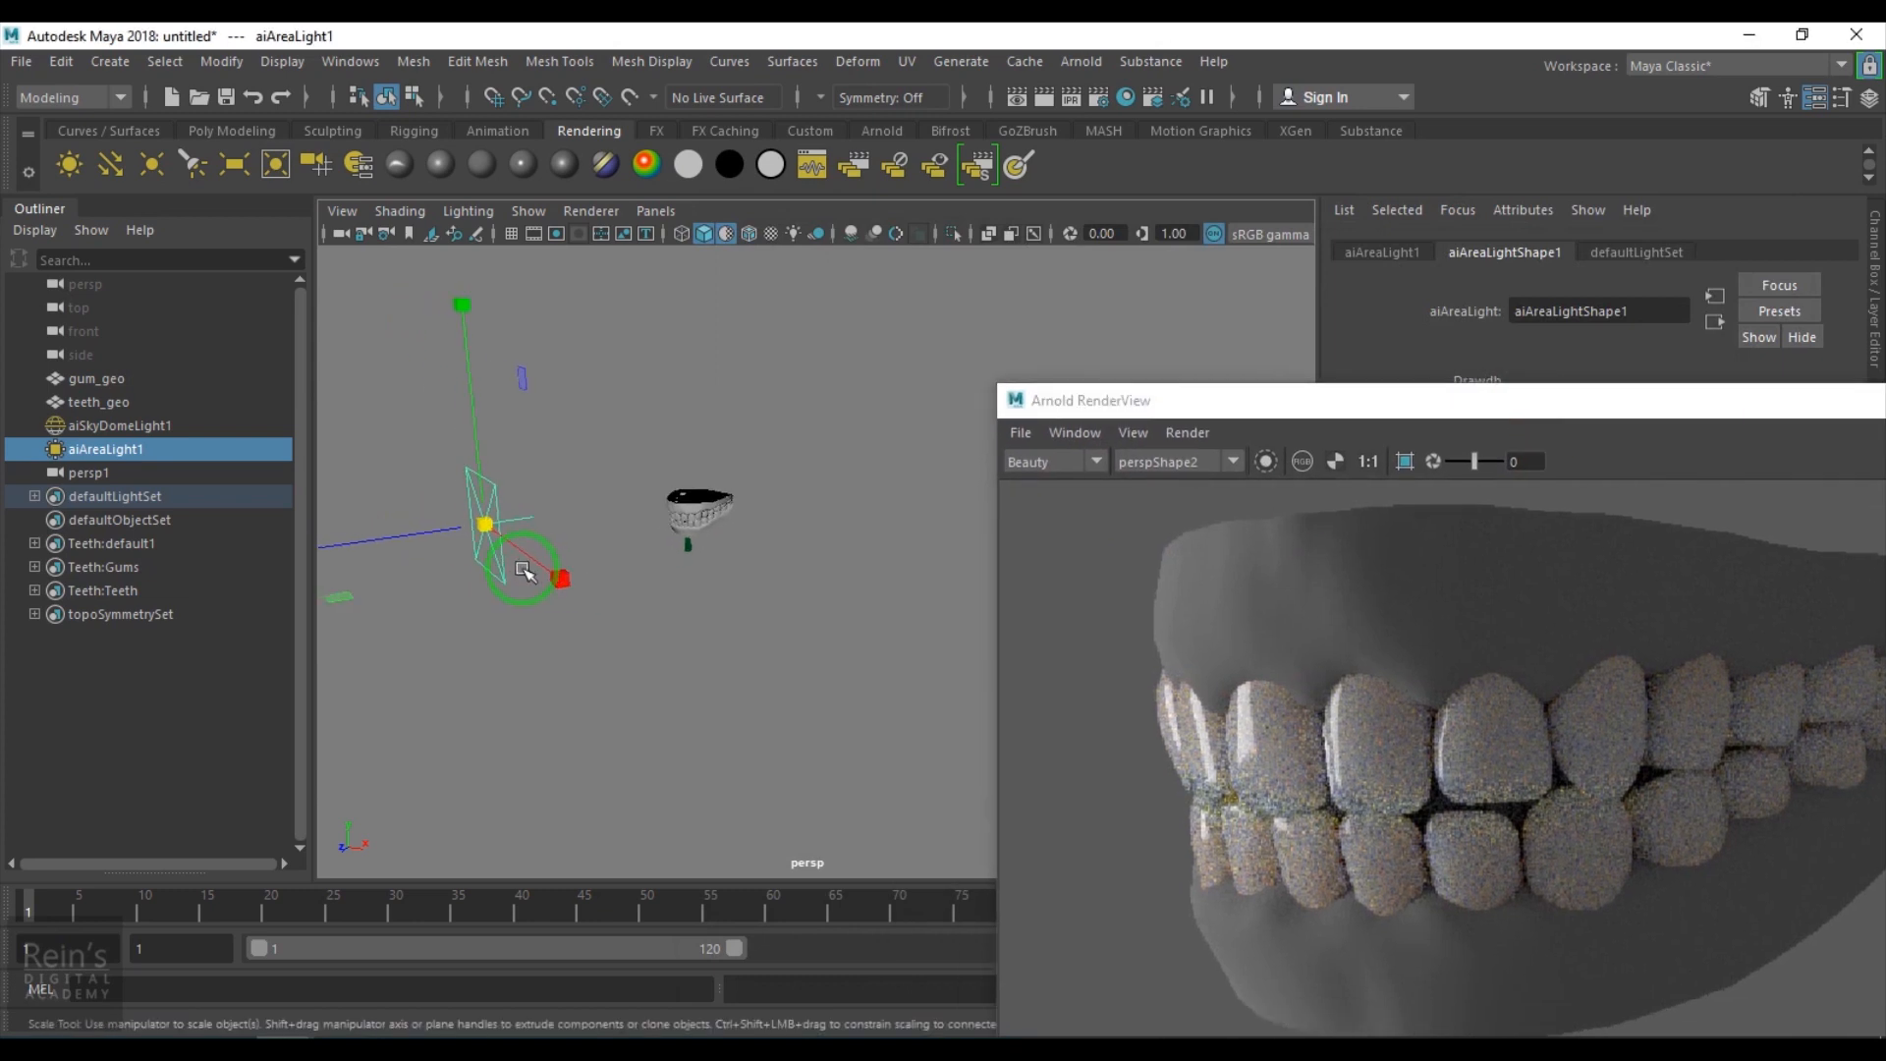
pyautogui.hotkey('ctrl', 'd')
pyautogui.press('w')
pyautogui.moveTo(602, 597); pyautogui.dragTo(714, 665)
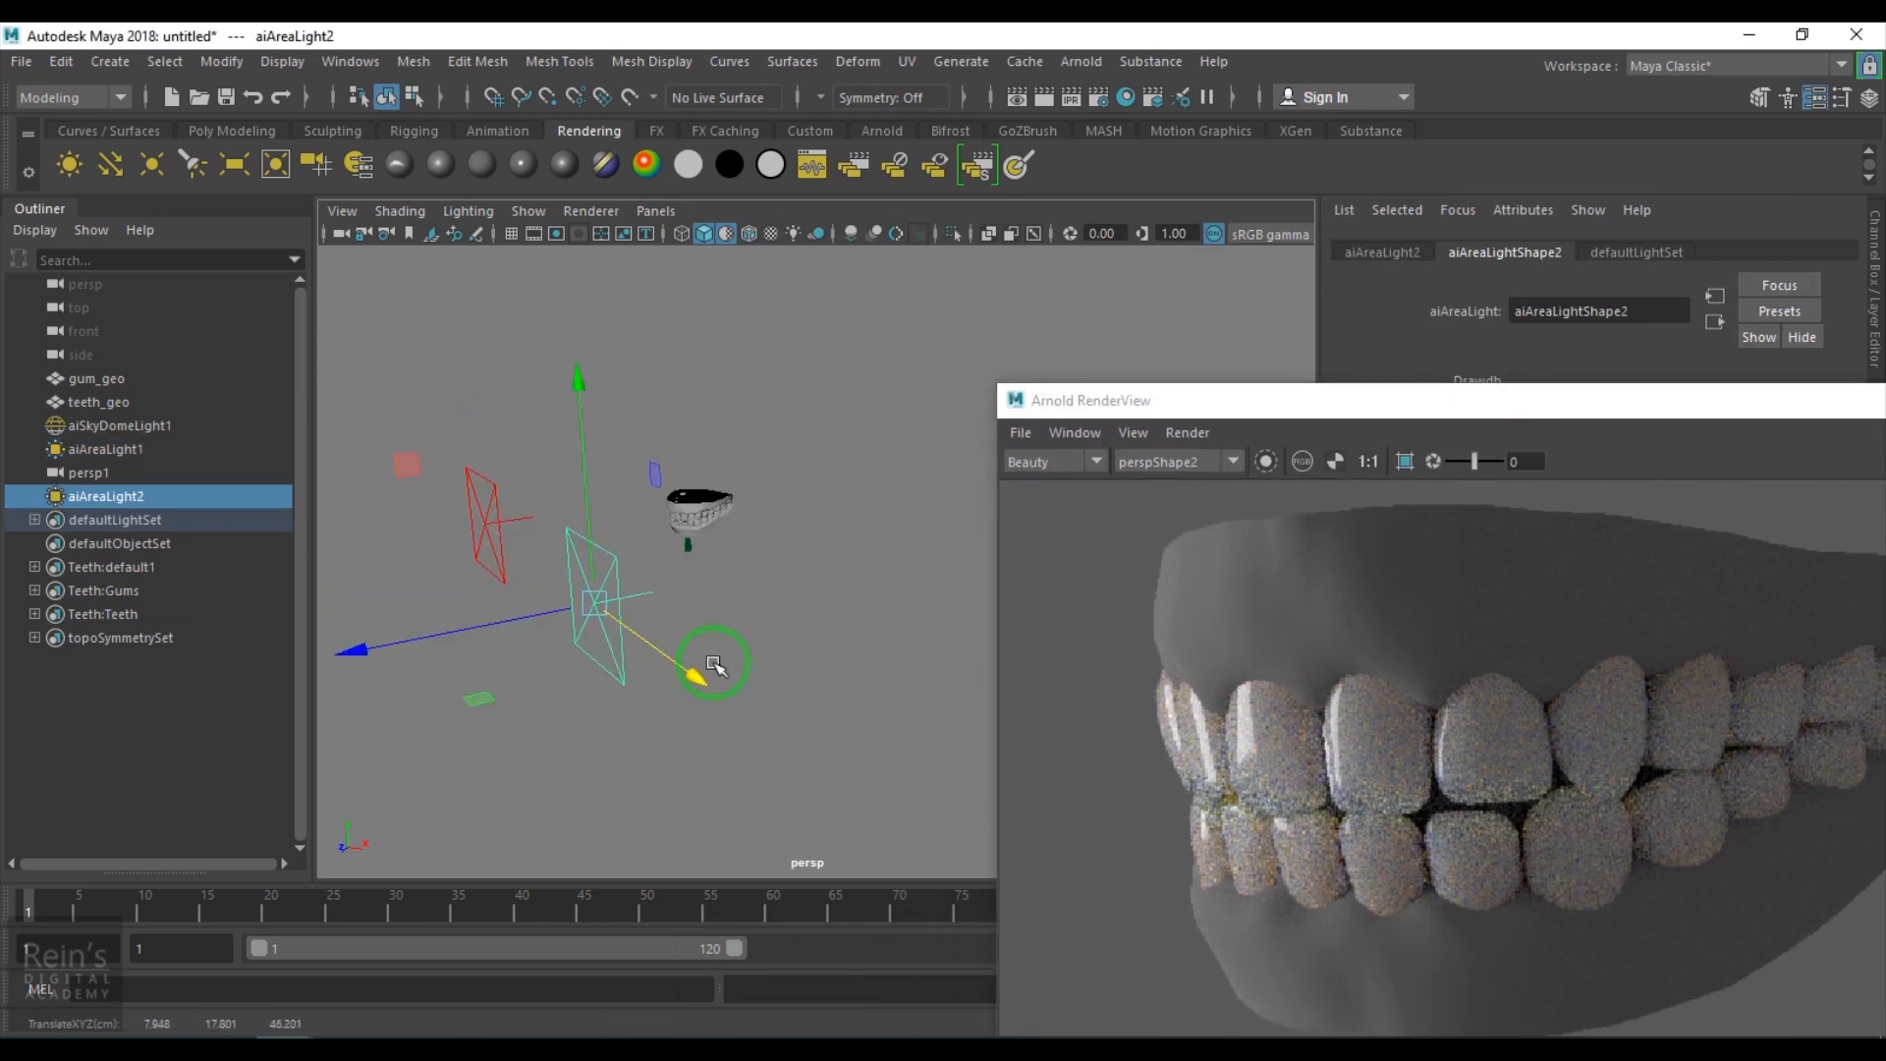
pyautogui.moveTo(444, 643); pyautogui.dragTo(1074, 561)
# Rotate the duplicated area light to face the teeth and reposition it to about X 39.3, Y 17.8, Z 1.2.
pyautogui.press('e')
pyautogui.moveTo(818, 638); pyautogui.dragTo(926, 623)
pyautogui.press('w')
pyautogui.moveTo(883, 531); pyautogui.dragTo(821, 603)
pyautogui.keyDown('alt'); pyautogui.moveTo(780, 471); pyautogui.dragTo(891, 437); pyautogui.keyUp('alt')
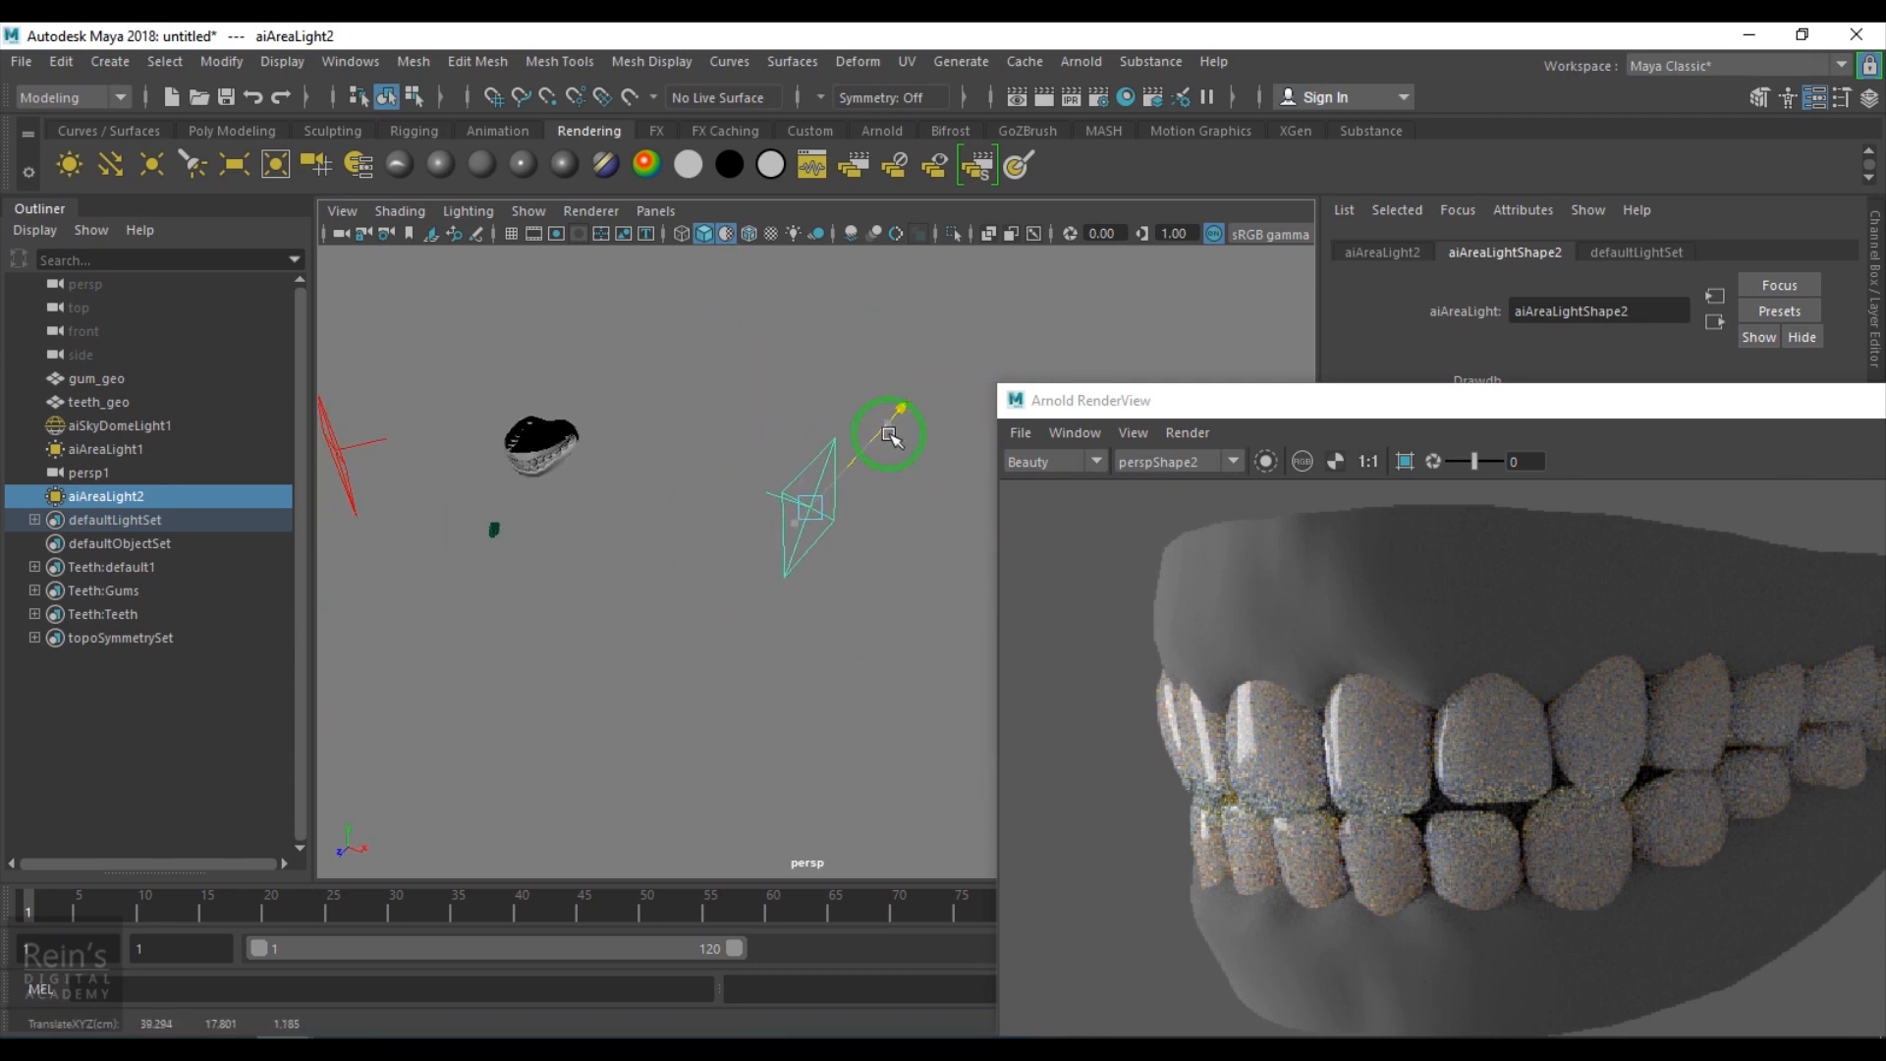
pyautogui.press('e')
pyautogui.moveTo(757, 652); pyautogui.dragTo(843, 660)
# Restart the live render and tune the second area light's exposure, trying 5, 7 and 8 before settling on 9.
pyautogui.moveTo(1233, 395); pyautogui.dragTo(731, 151)
pyautogui.click(1508, 215)
pyautogui.moveTo(1268, 155); pyautogui.dragTo(906, 126)
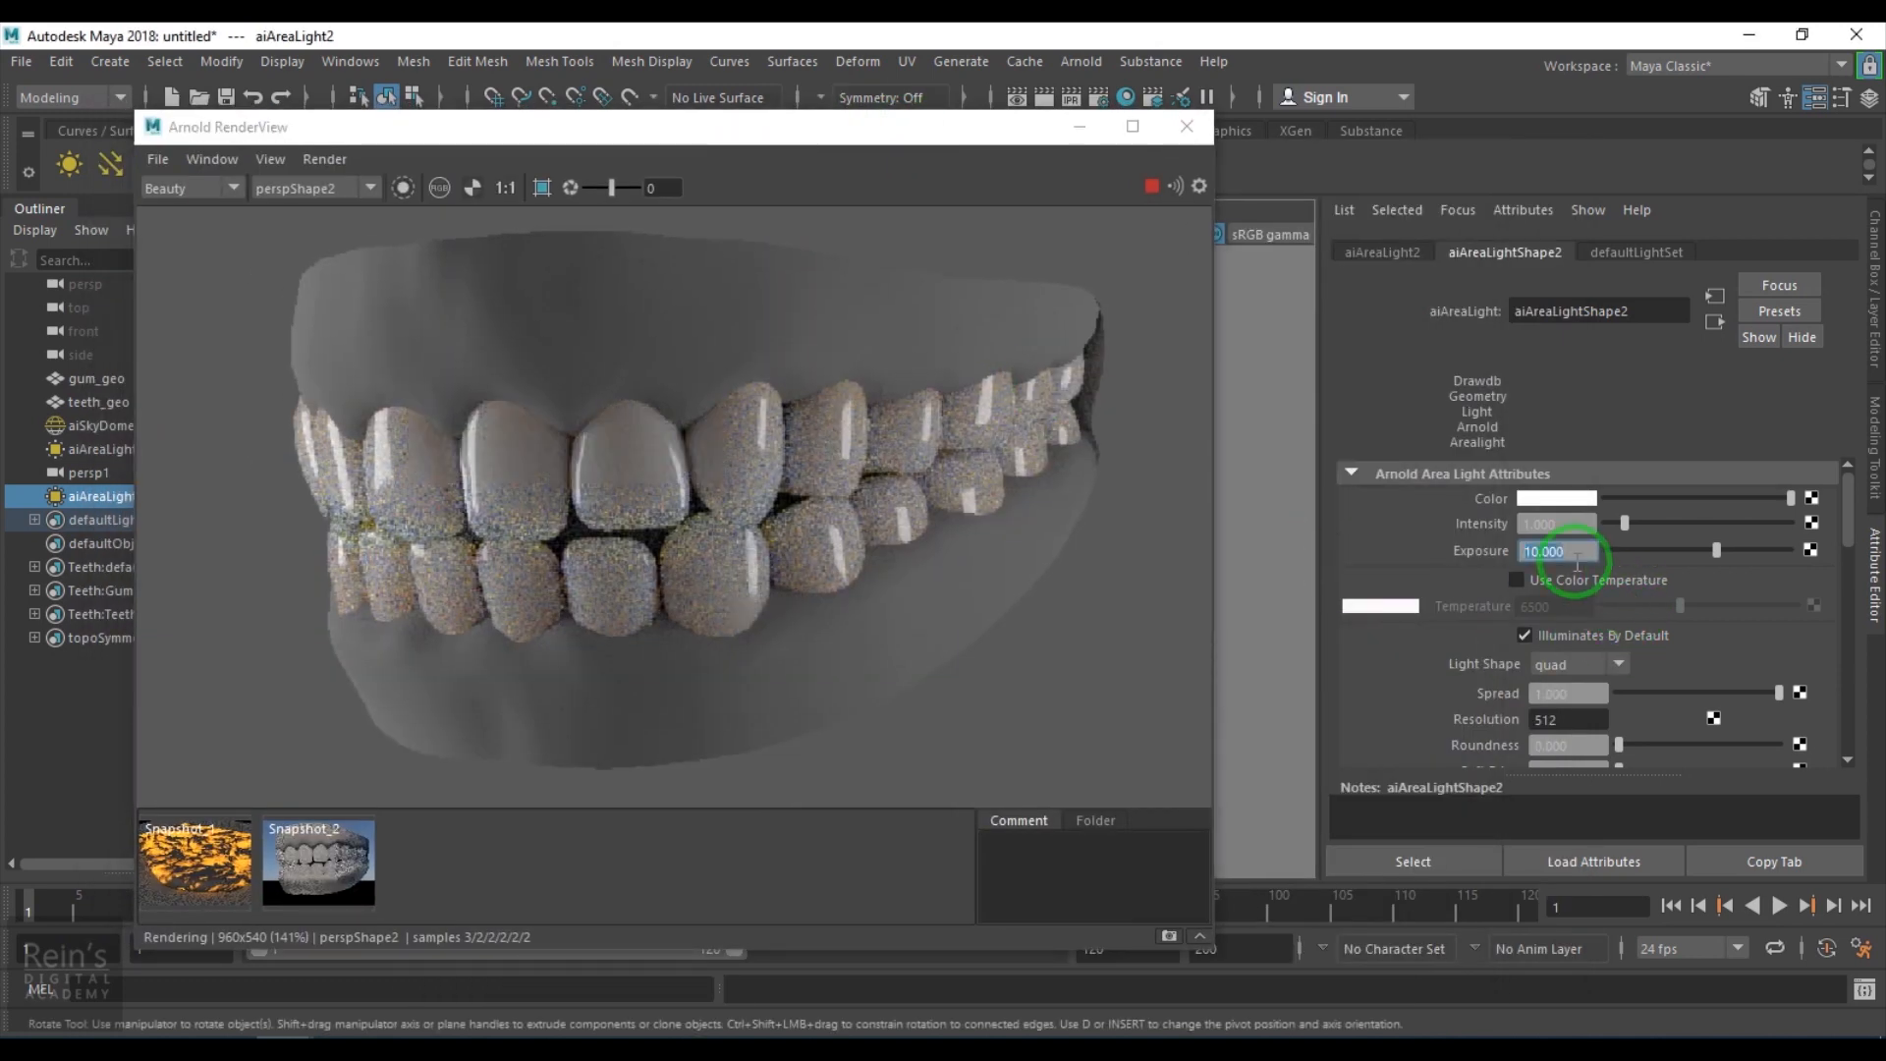
pyautogui.write('5')
pyautogui.press('Return')
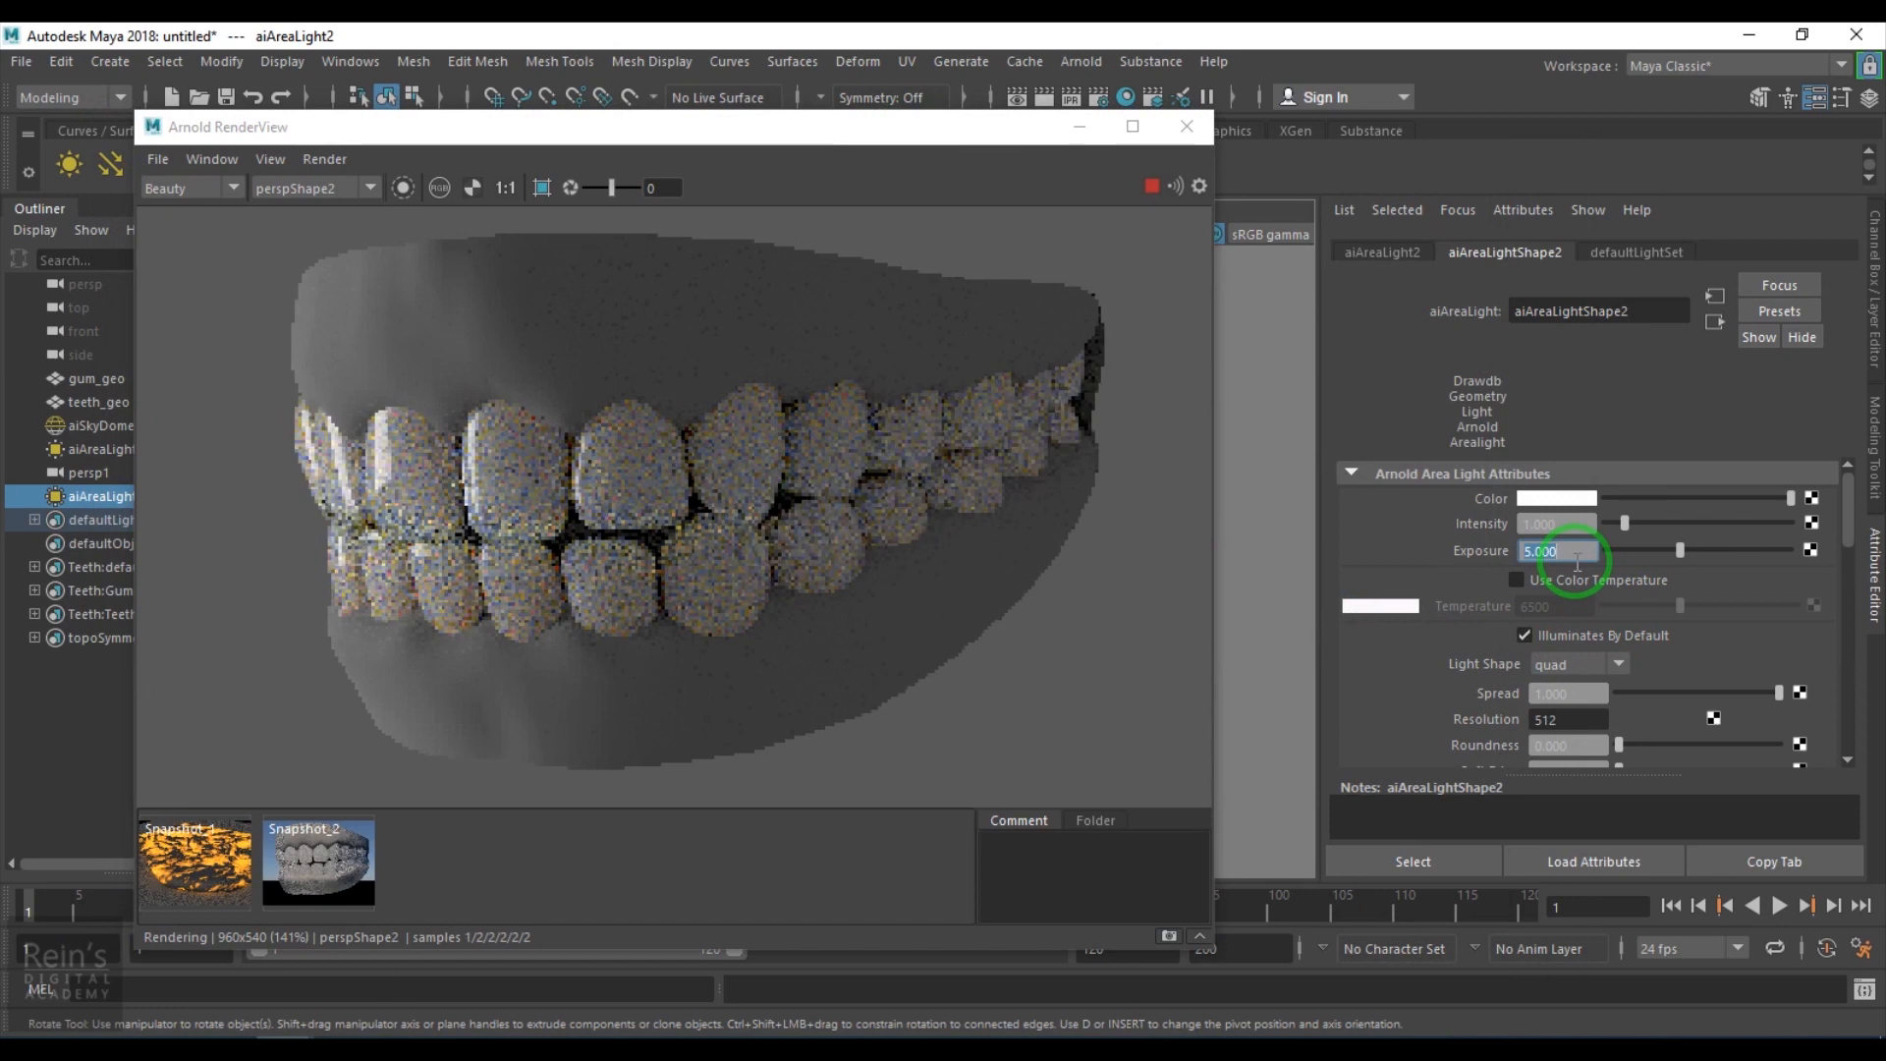
pyautogui.write('7')
pyautogui.press('Return')
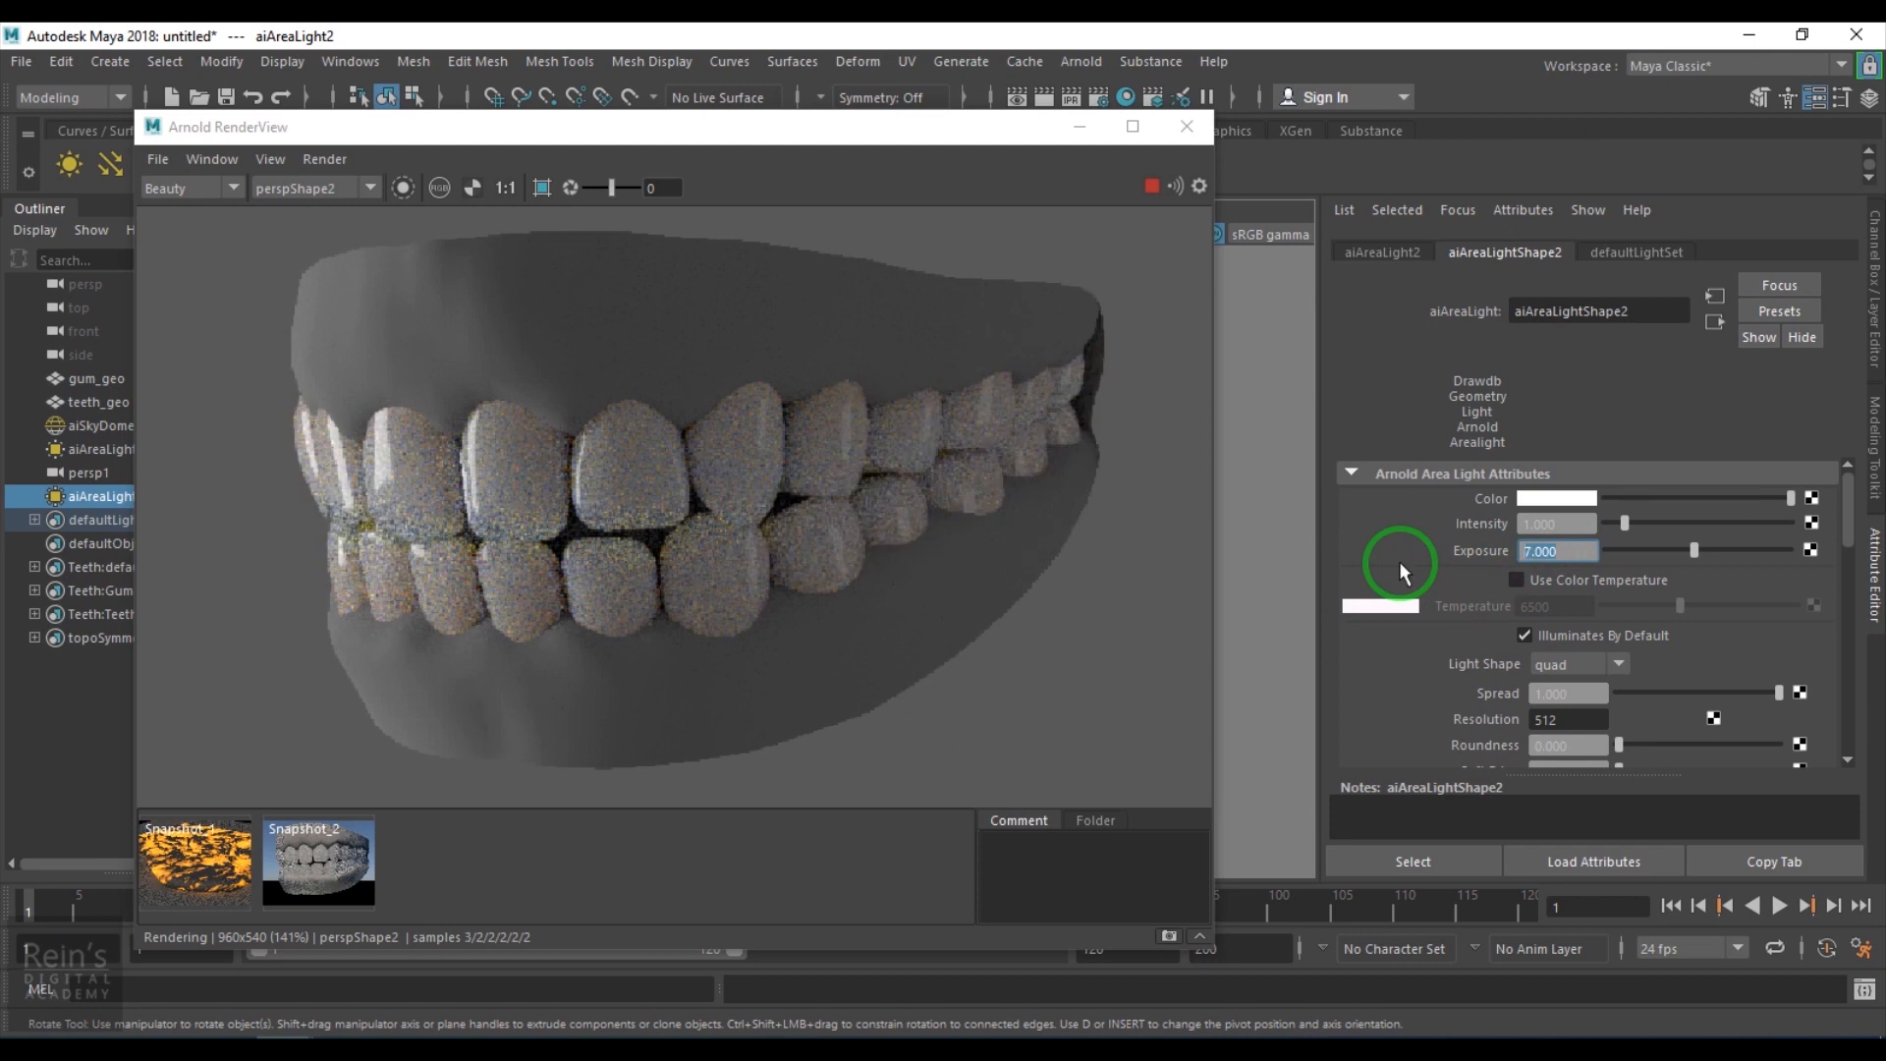
pyautogui.write('8')
pyautogui.press('Return')
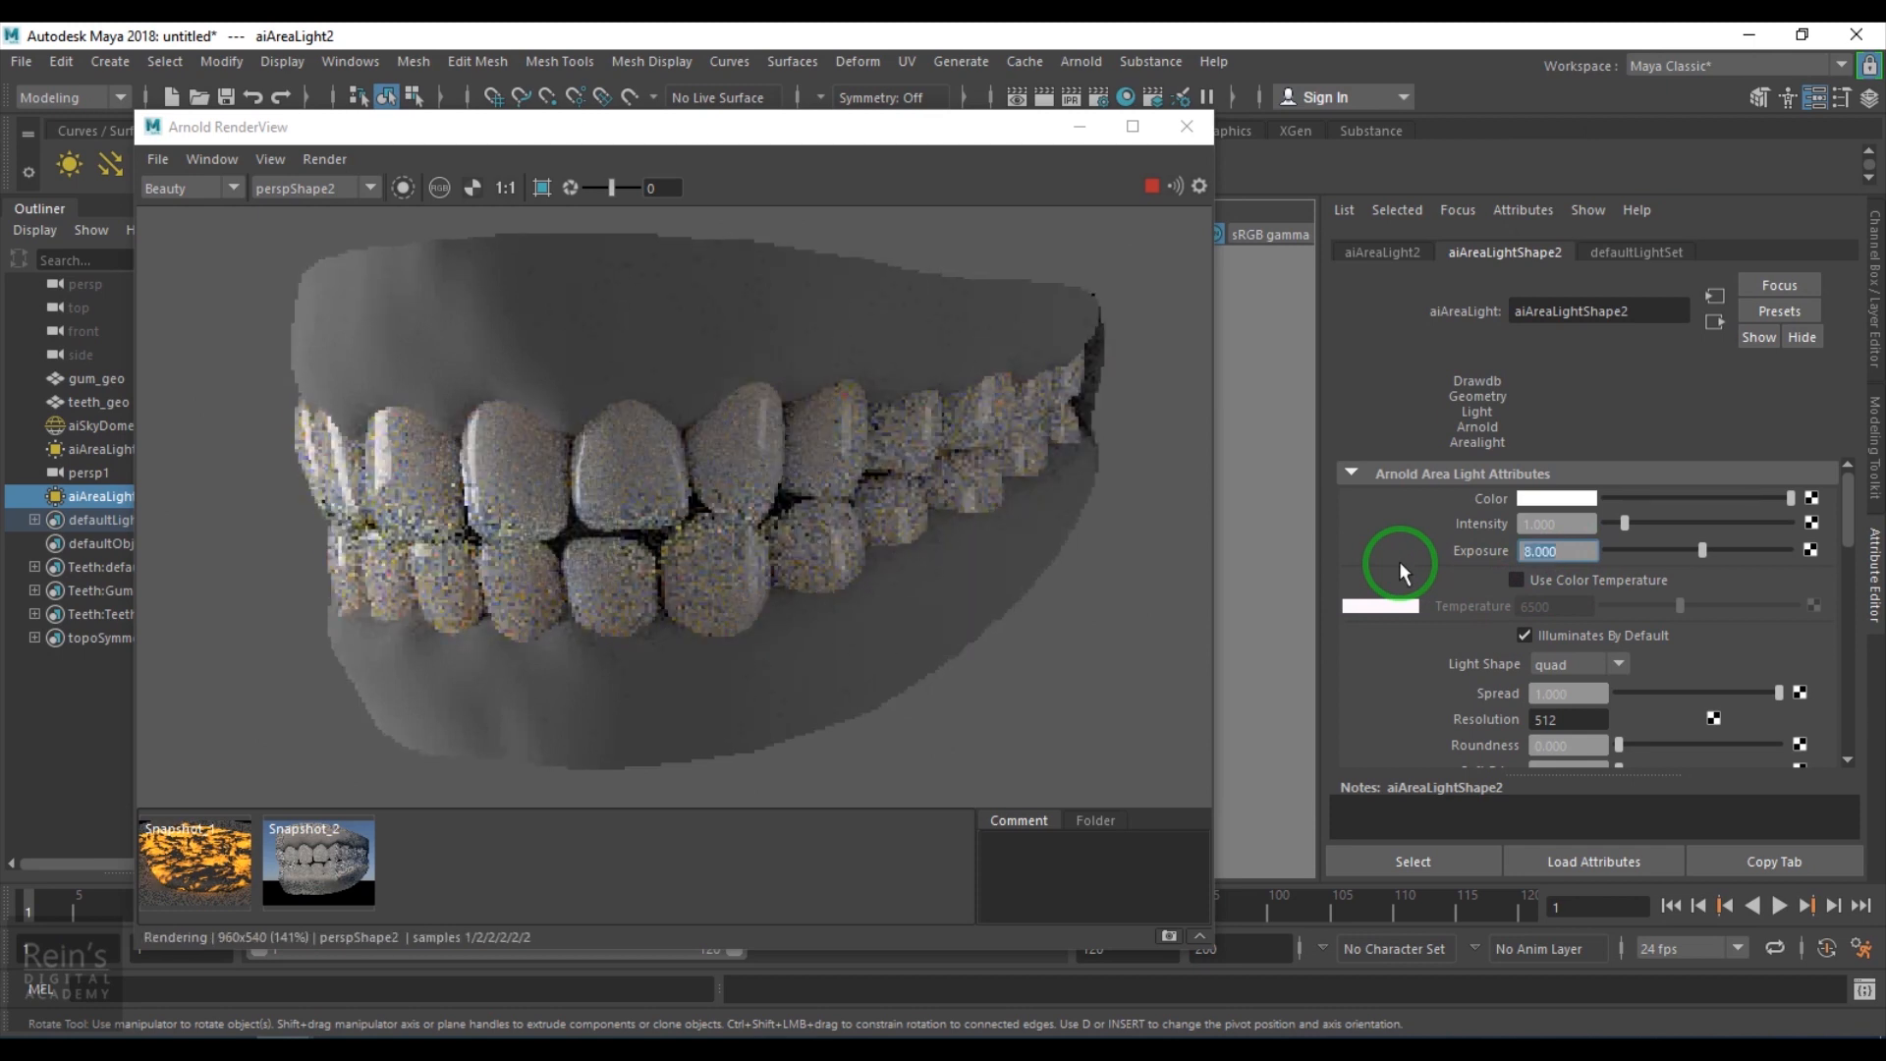
pyautogui.write('9')
pyautogui.press('Return')
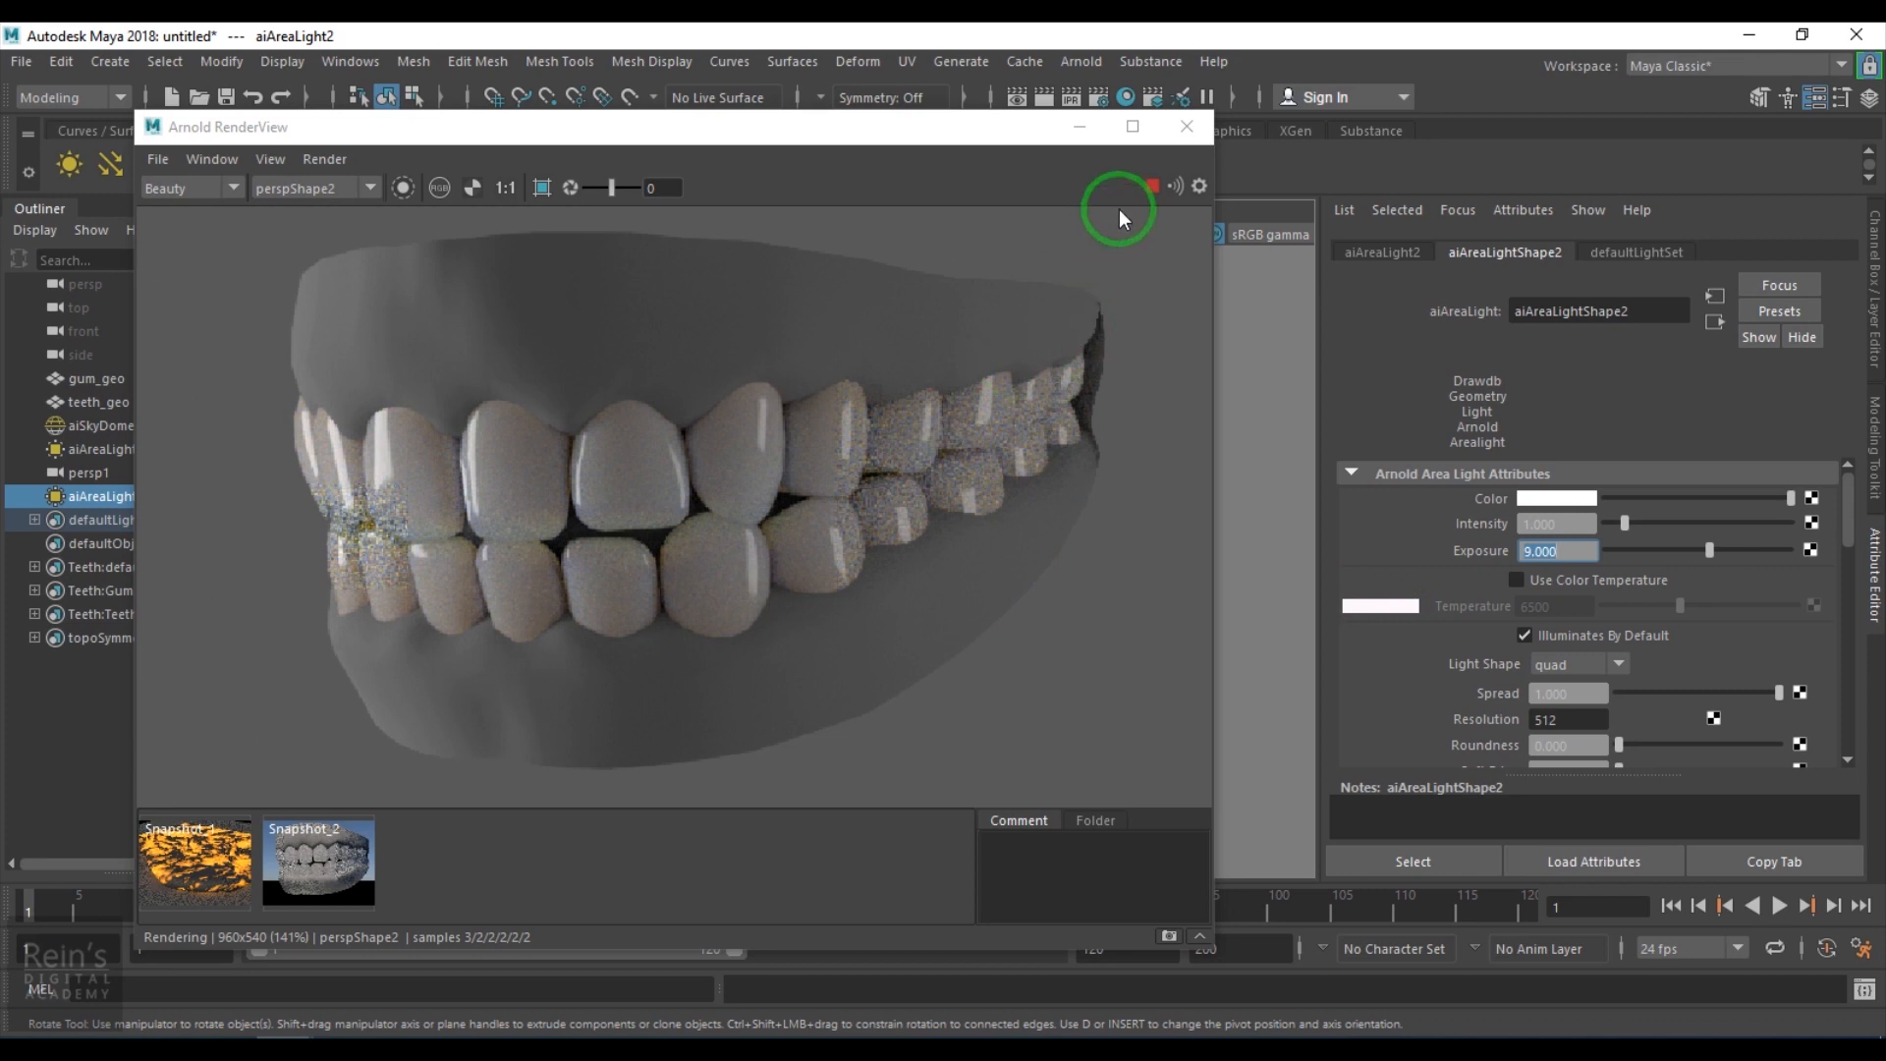
# Stop the live render and assign a new aiStandardSurface material to the gum_geo mesh.
pyautogui.click(1152, 186)
pyautogui.moveTo(766, 127); pyautogui.dragTo(1147, 699)
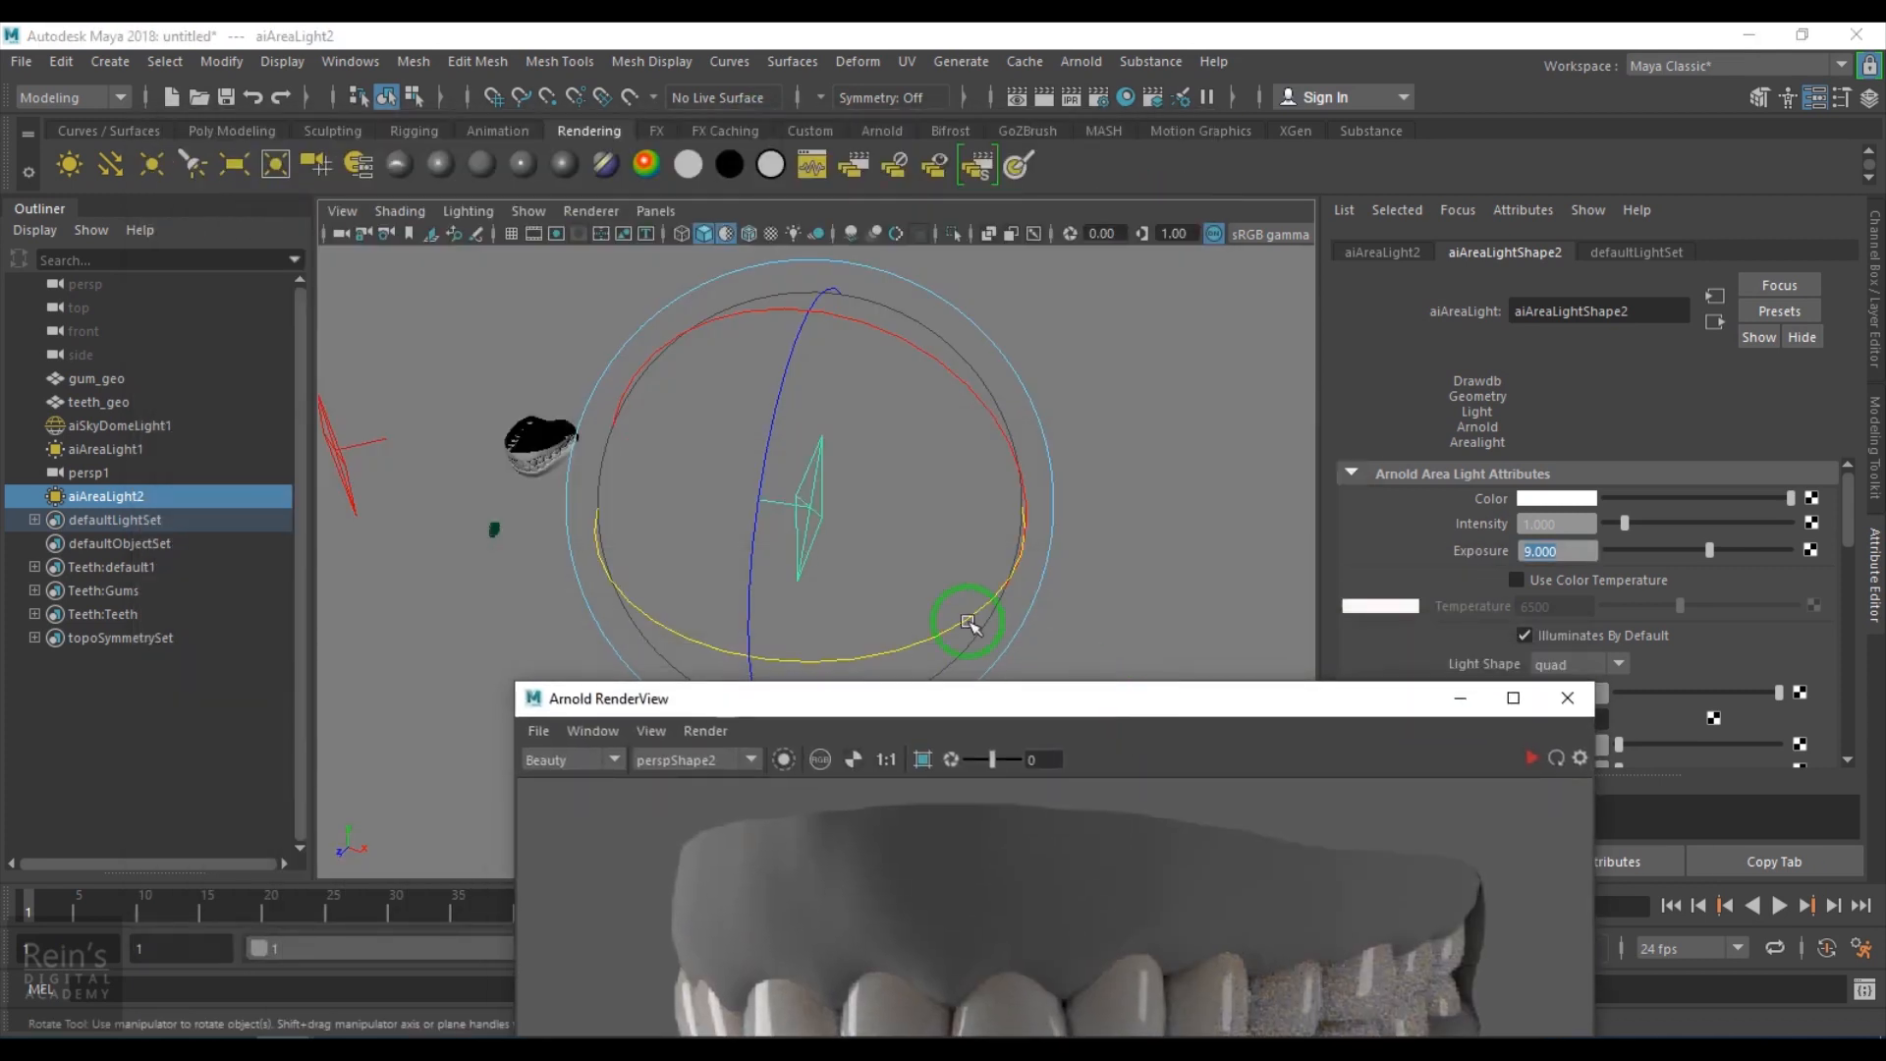
pyautogui.scroll(3, 540, 484)
pyautogui.keyDown('alt'); pyautogui.moveTo(539, 484); pyautogui.dragTo(1040, 564, button='middle'); pyautogui.keyUp('alt')
pyautogui.scroll(4, 1086, 661)
pyautogui.keyDown('alt'); pyautogui.moveTo(1085, 661); pyautogui.dragTo(998, 514); pyautogui.keyUp('alt')
pyautogui.keyDown('alt'); pyautogui.moveTo(982, 516); pyautogui.dragTo(855, 522, button='middle'); pyautogui.keyUp('alt')
pyautogui.keyDown('alt'); pyautogui.moveTo(854, 522); pyautogui.dragTo(1129, 653, button='right'); pyautogui.keyUp('alt')
pyautogui.keyDown('alt'); pyautogui.moveTo(1100, 584); pyautogui.dragTo(948, 541, button='middle'); pyautogui.keyUp('alt')
pyautogui.keyDown('alt'); pyautogui.moveTo(961, 537); pyautogui.dragTo(1006, 511); pyautogui.keyUp('alt')
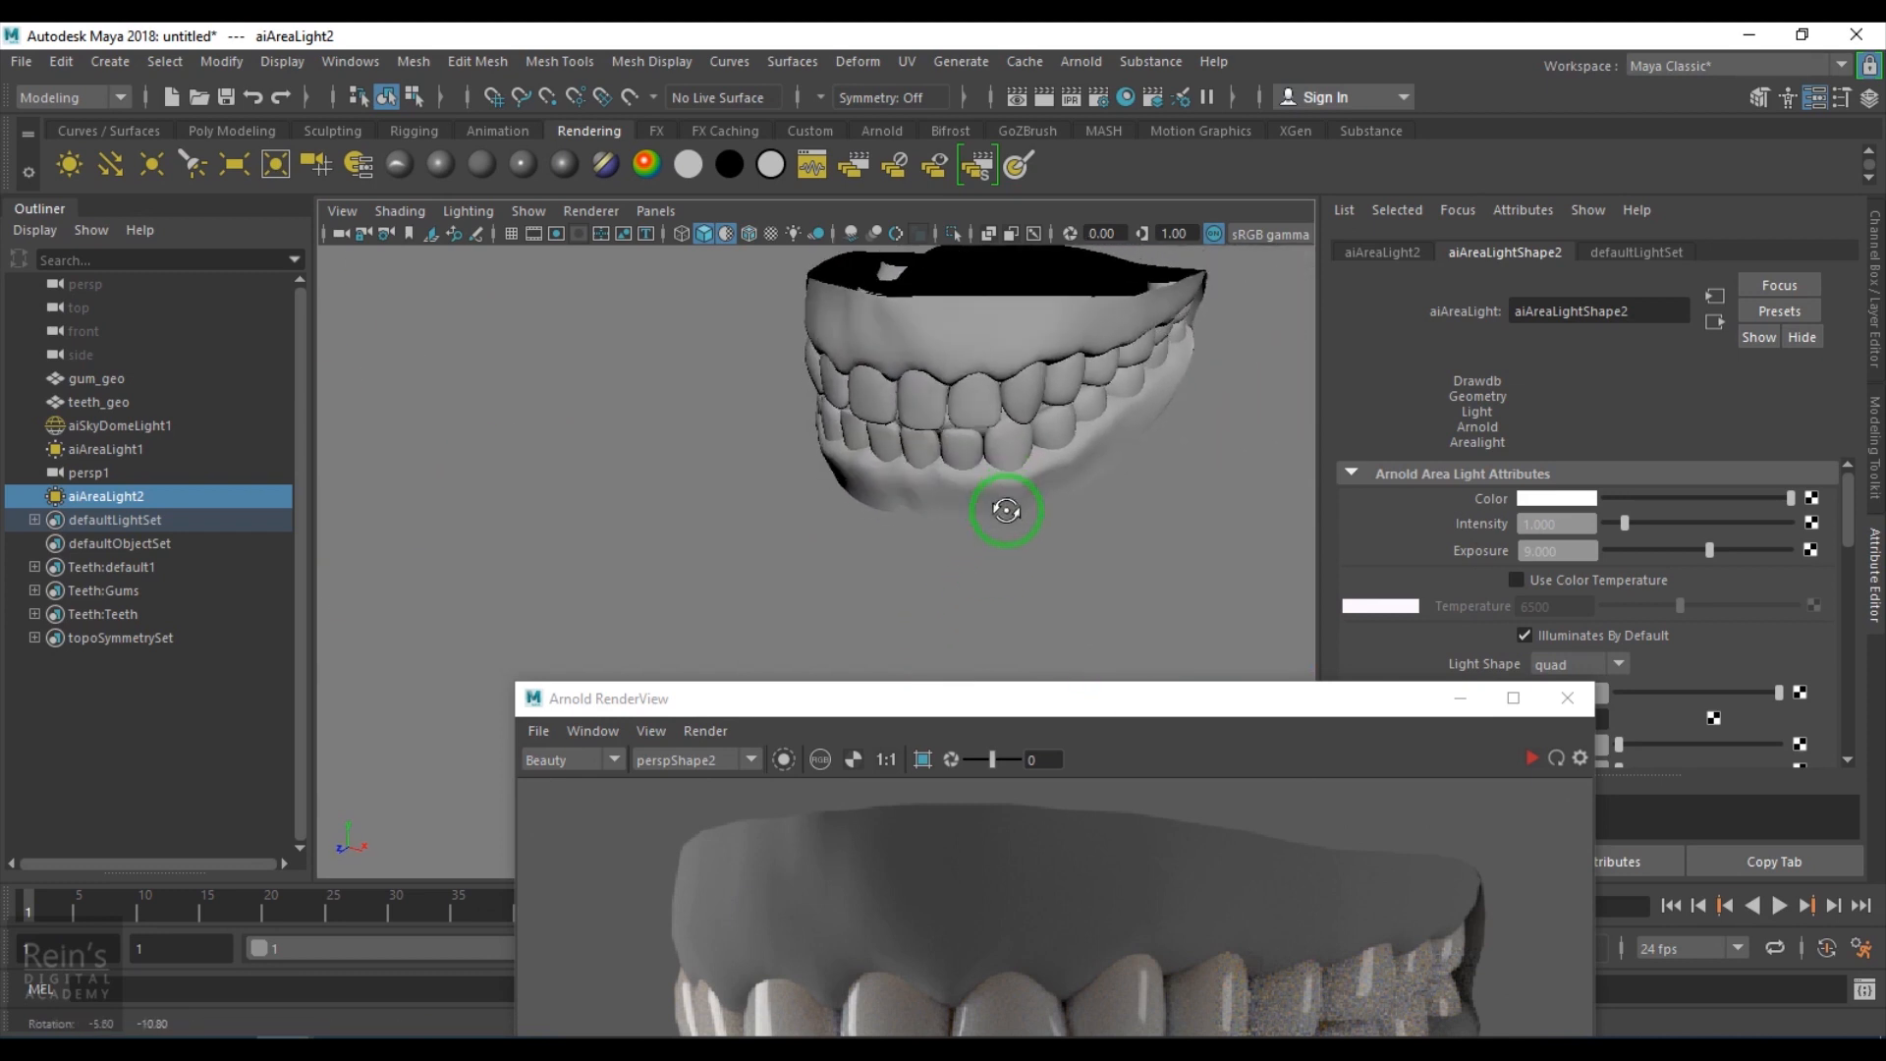
pyautogui.click(983, 332)
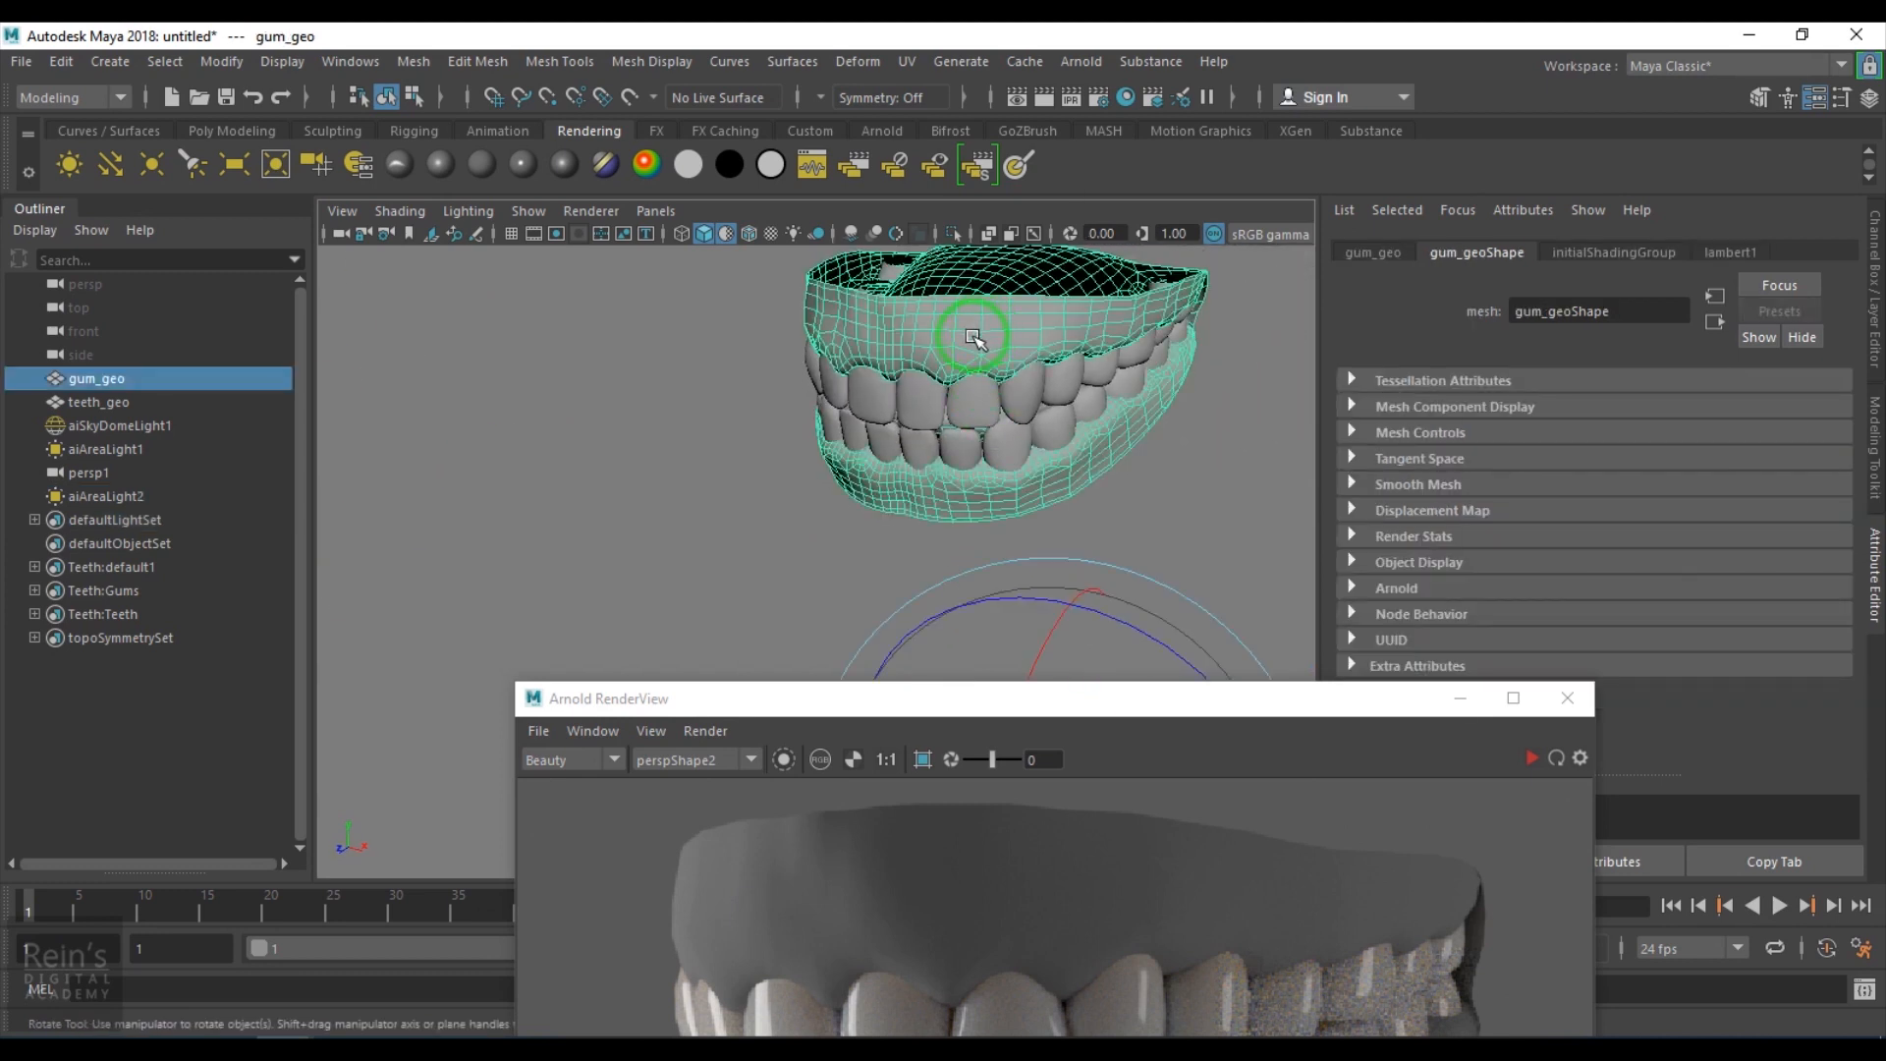
pyautogui.moveTo(975, 337); pyautogui.dragTo(1185, 605, button='right')
pyautogui.click(1153, 411)
pyautogui.click(1336, 467)
# Look through the dedicated render camera in the viewport and restart the live Arnold render.
pyautogui.click(654, 210)
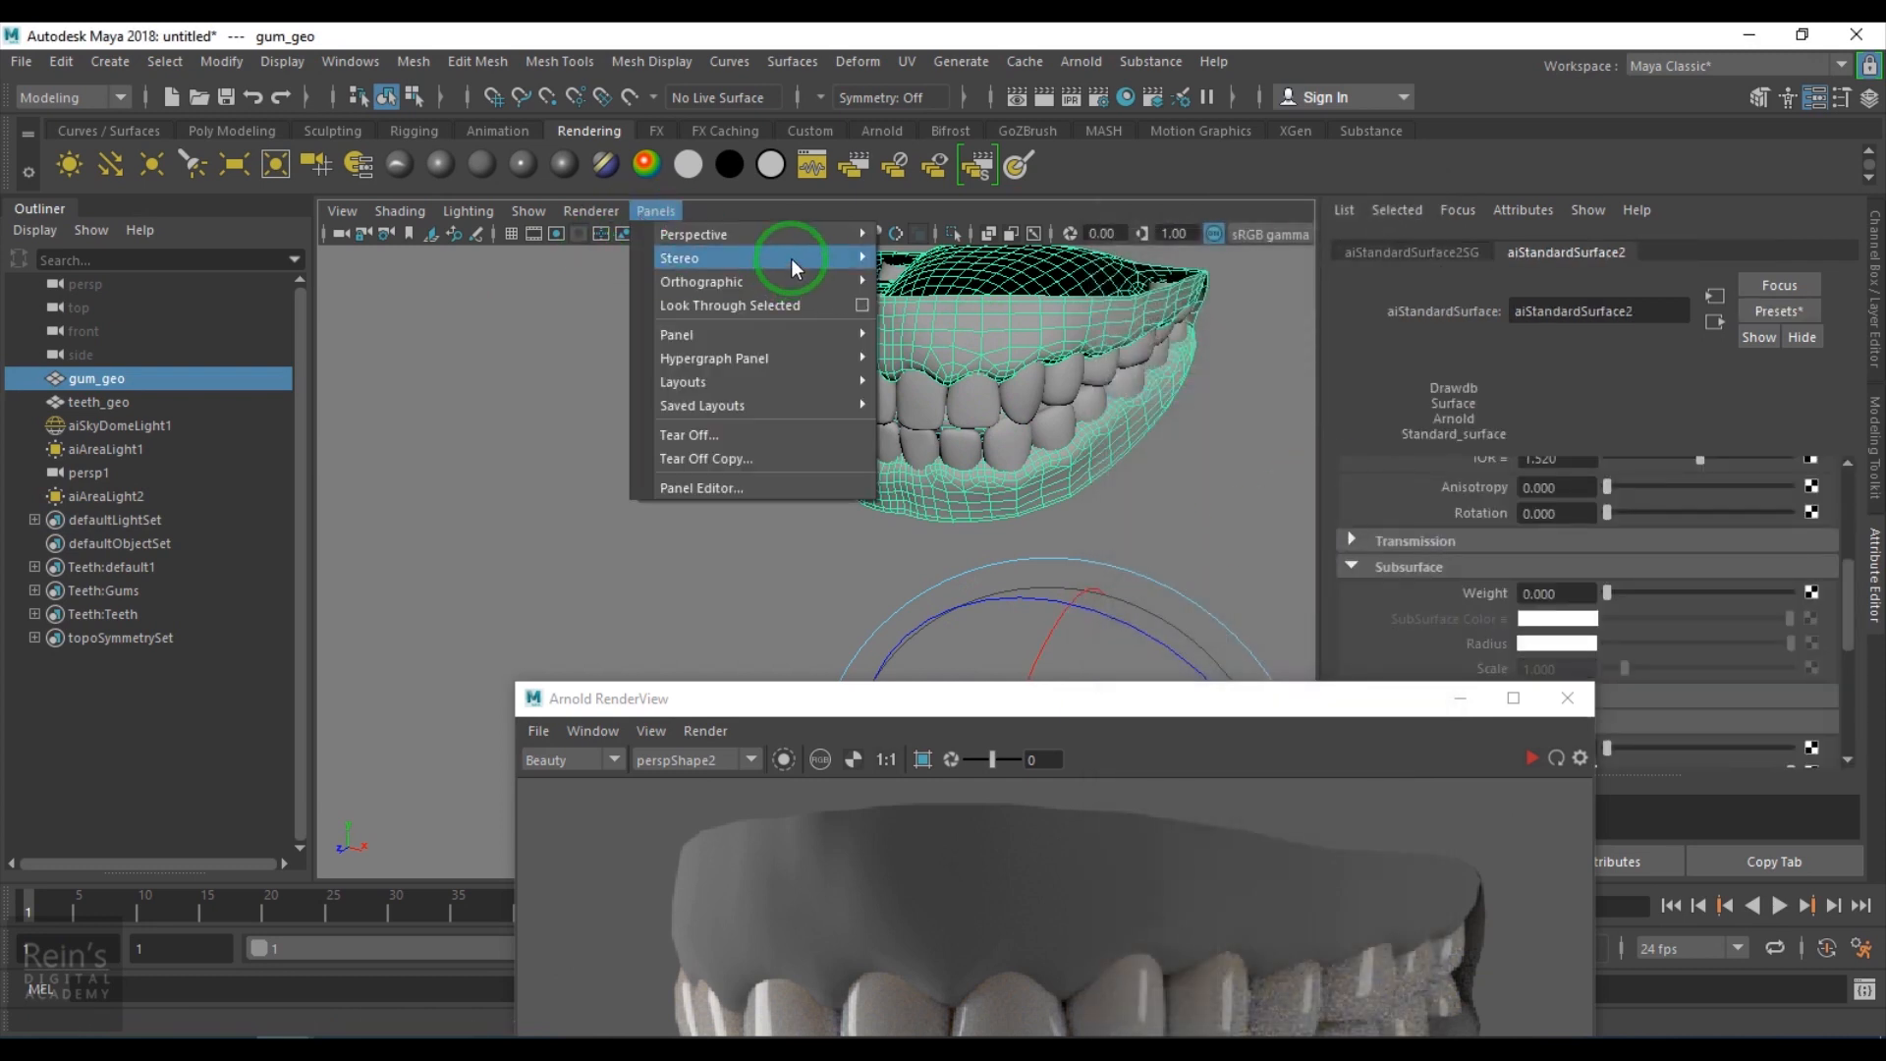
pyautogui.moveTo(803, 246)
pyautogui.click(922, 259)
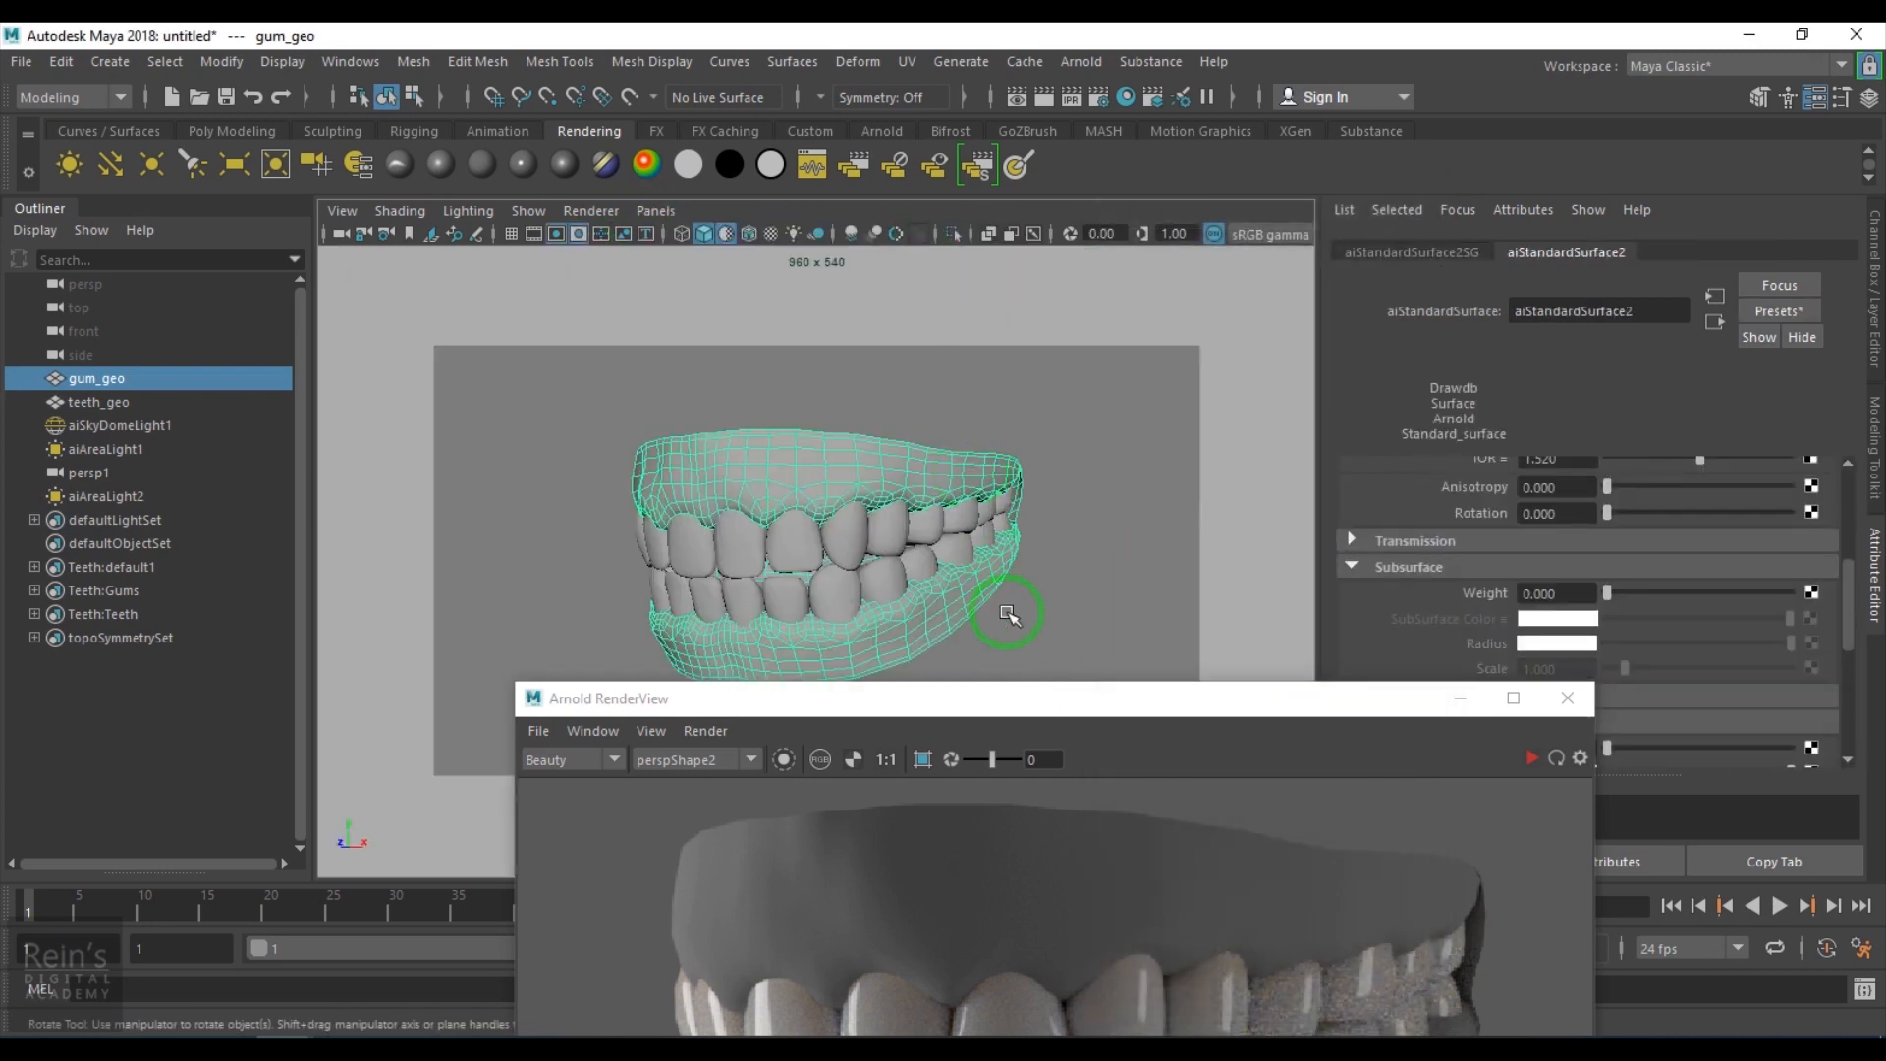
pyautogui.moveTo(1016, 697); pyautogui.dragTo(770, 176)
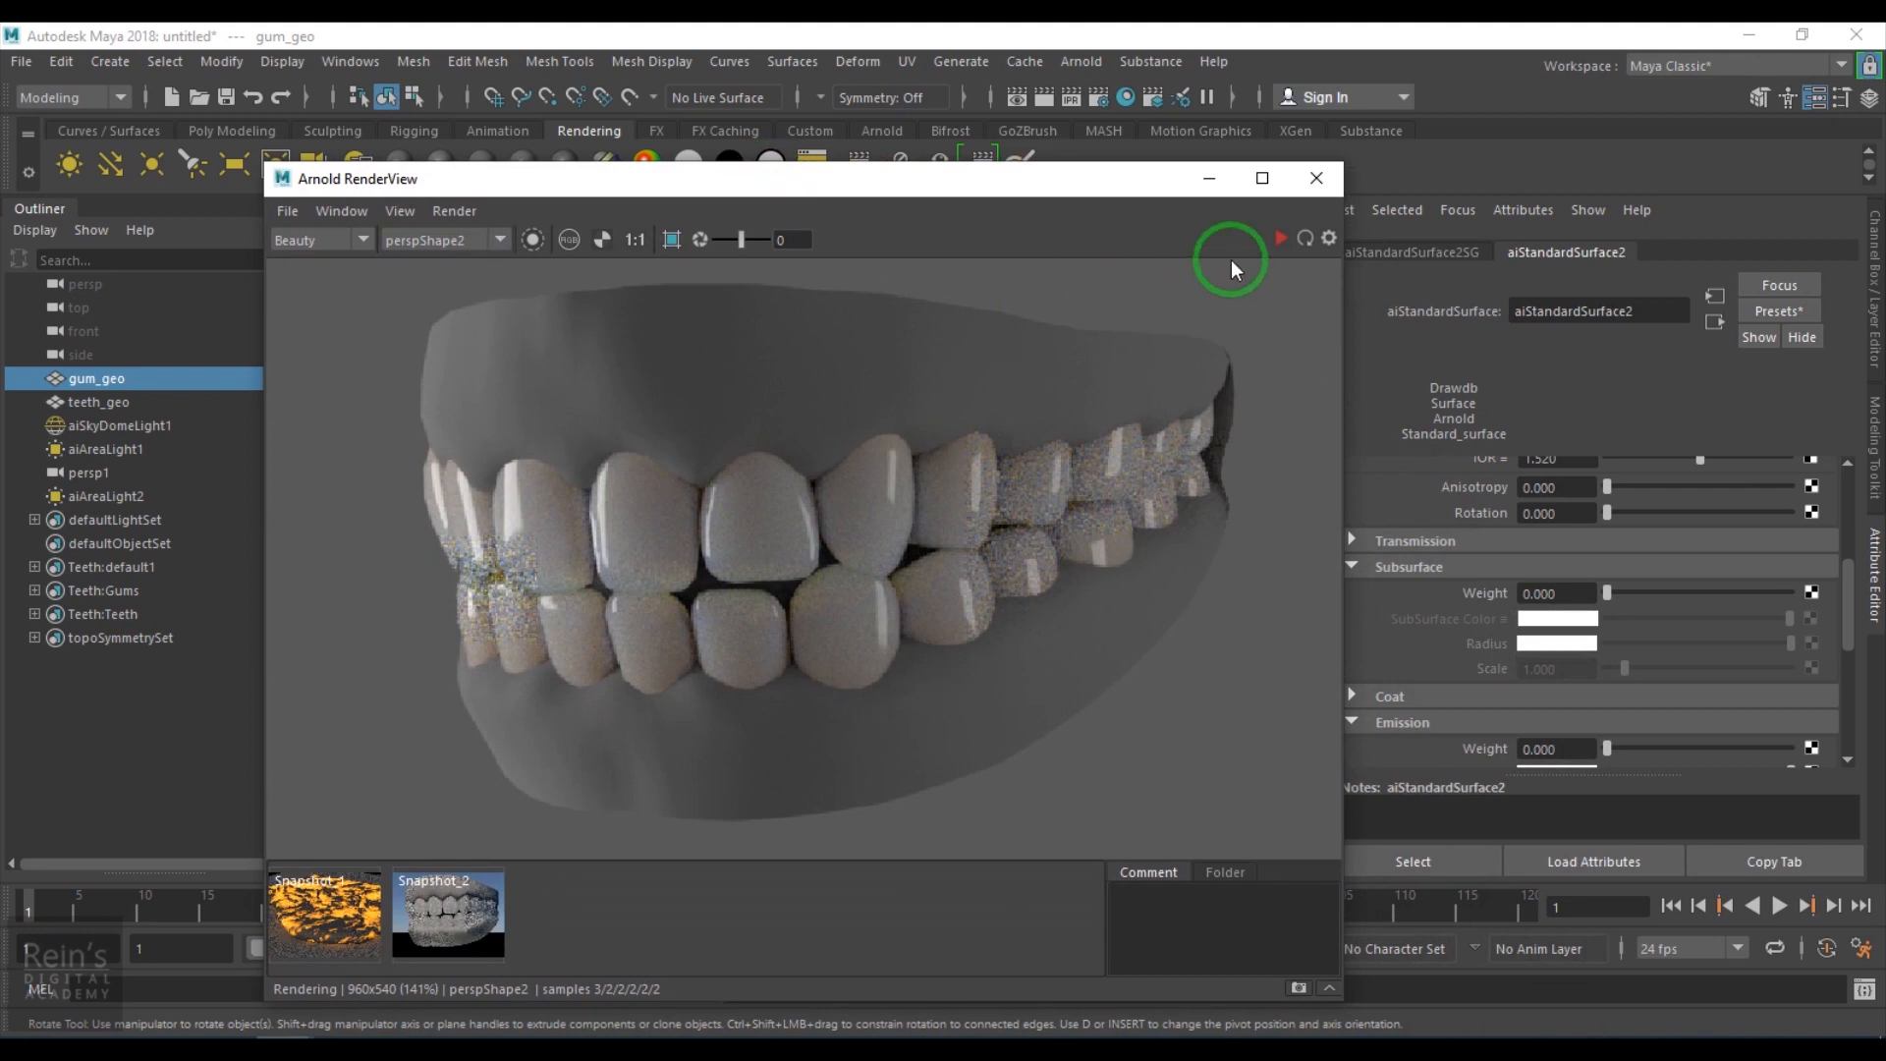
pyautogui.click(1273, 240)
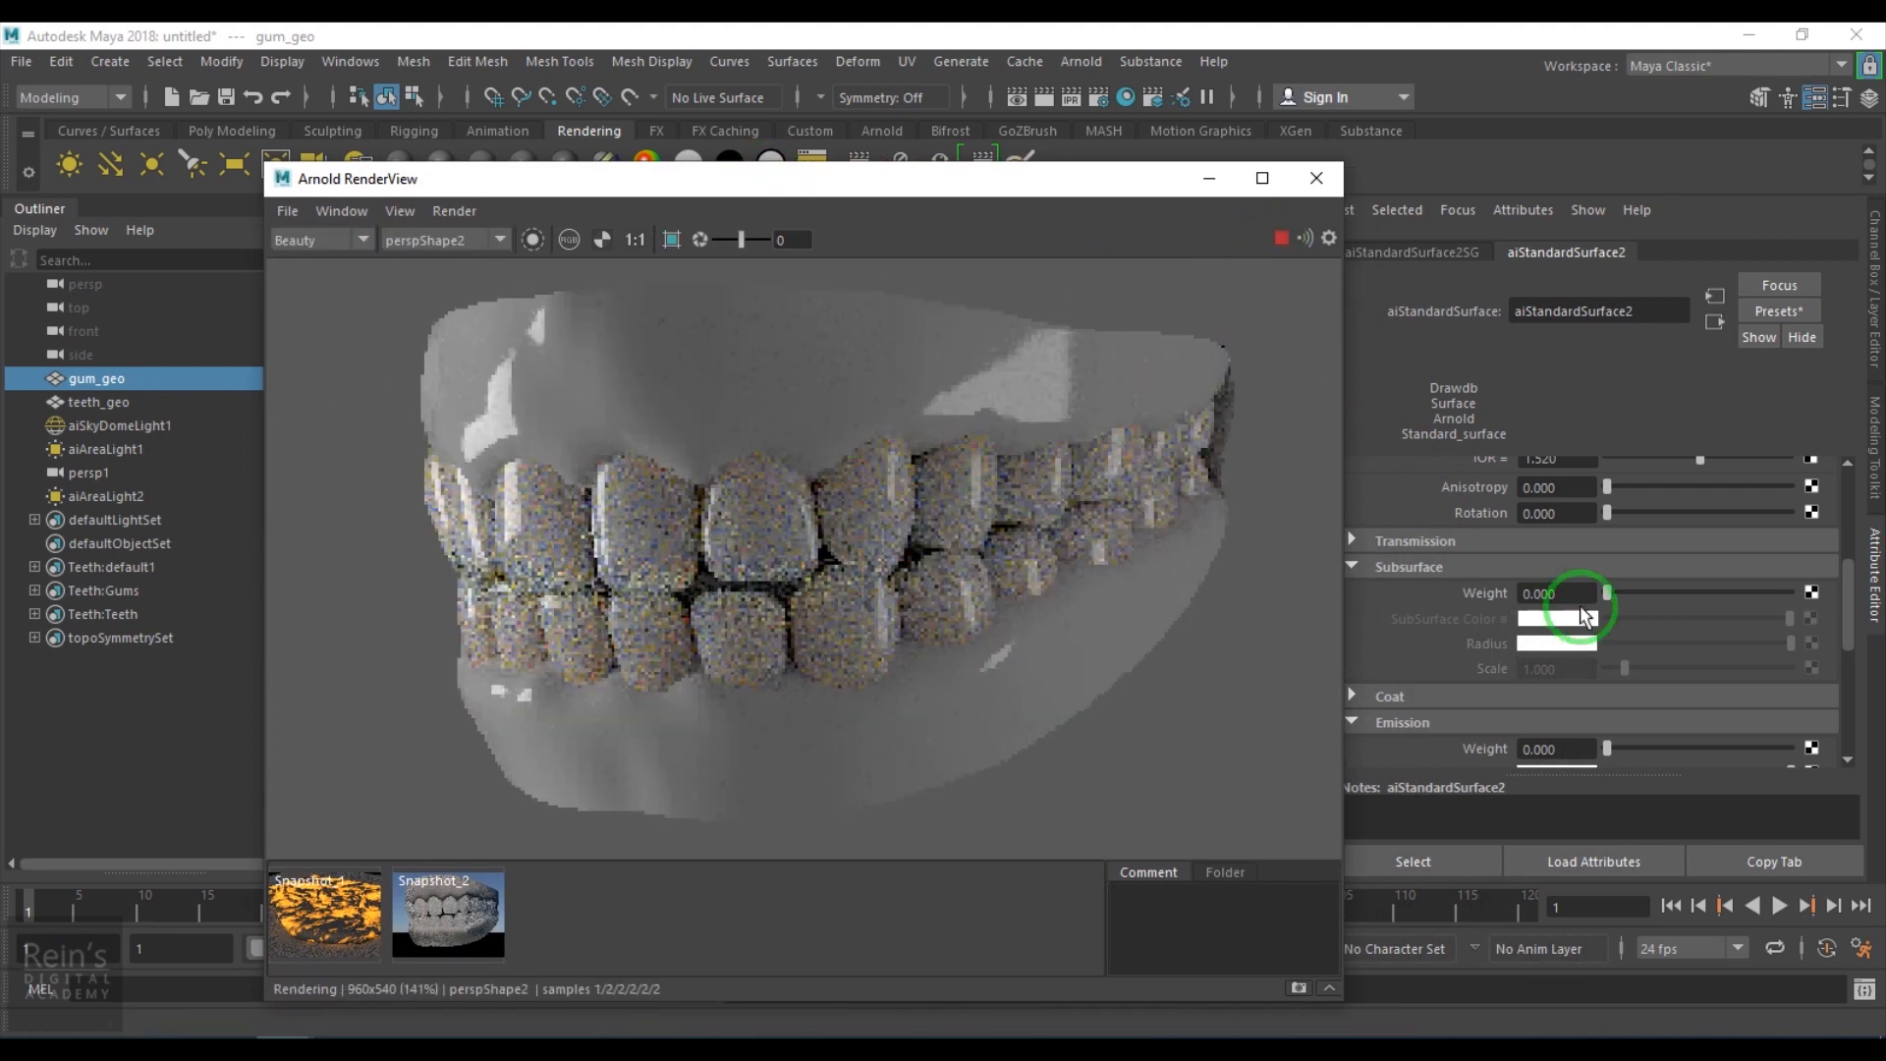
# Set the gum material's subsurface weight to 1 and its subsurface scale to 0.1.
pyautogui.moveTo(1621, 593); pyautogui.dragTo(1797, 599)
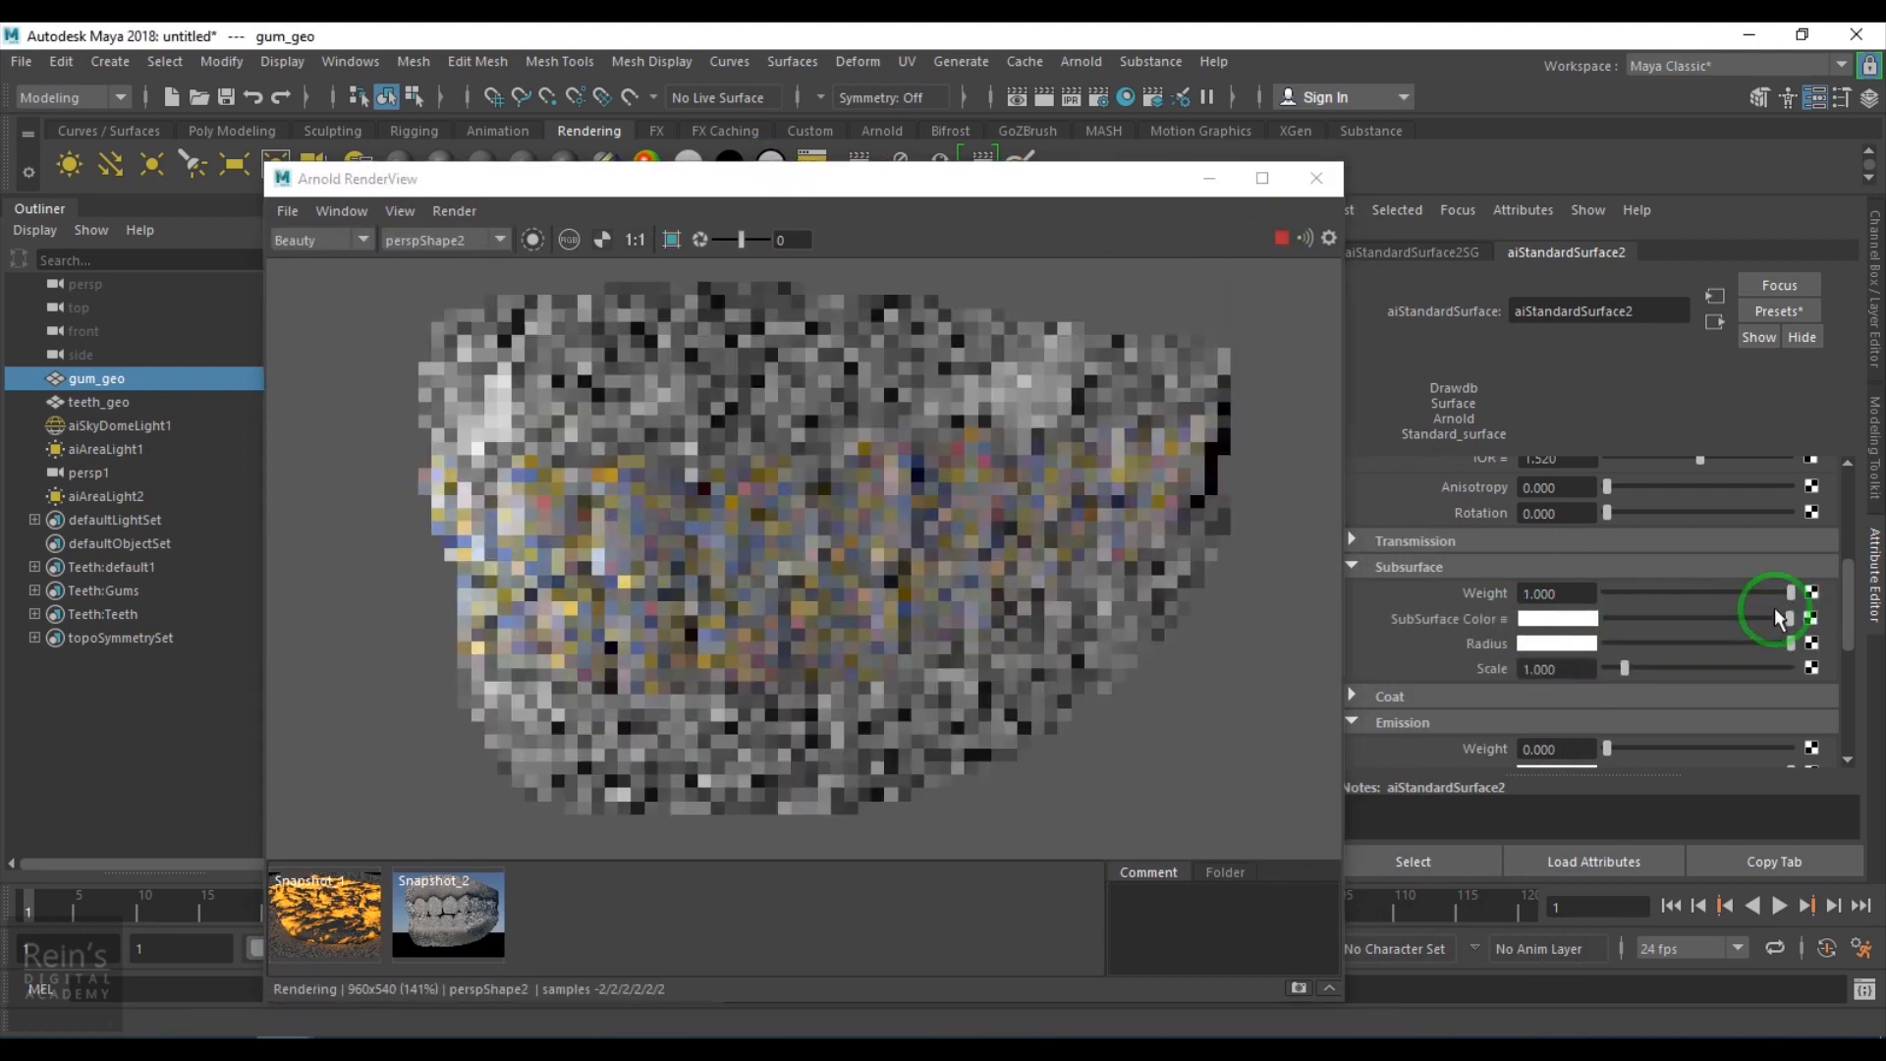
pyautogui.moveTo(1575, 666); pyautogui.dragTo(1448, 669)
pyautogui.write('0.1')
pyautogui.press('Return')
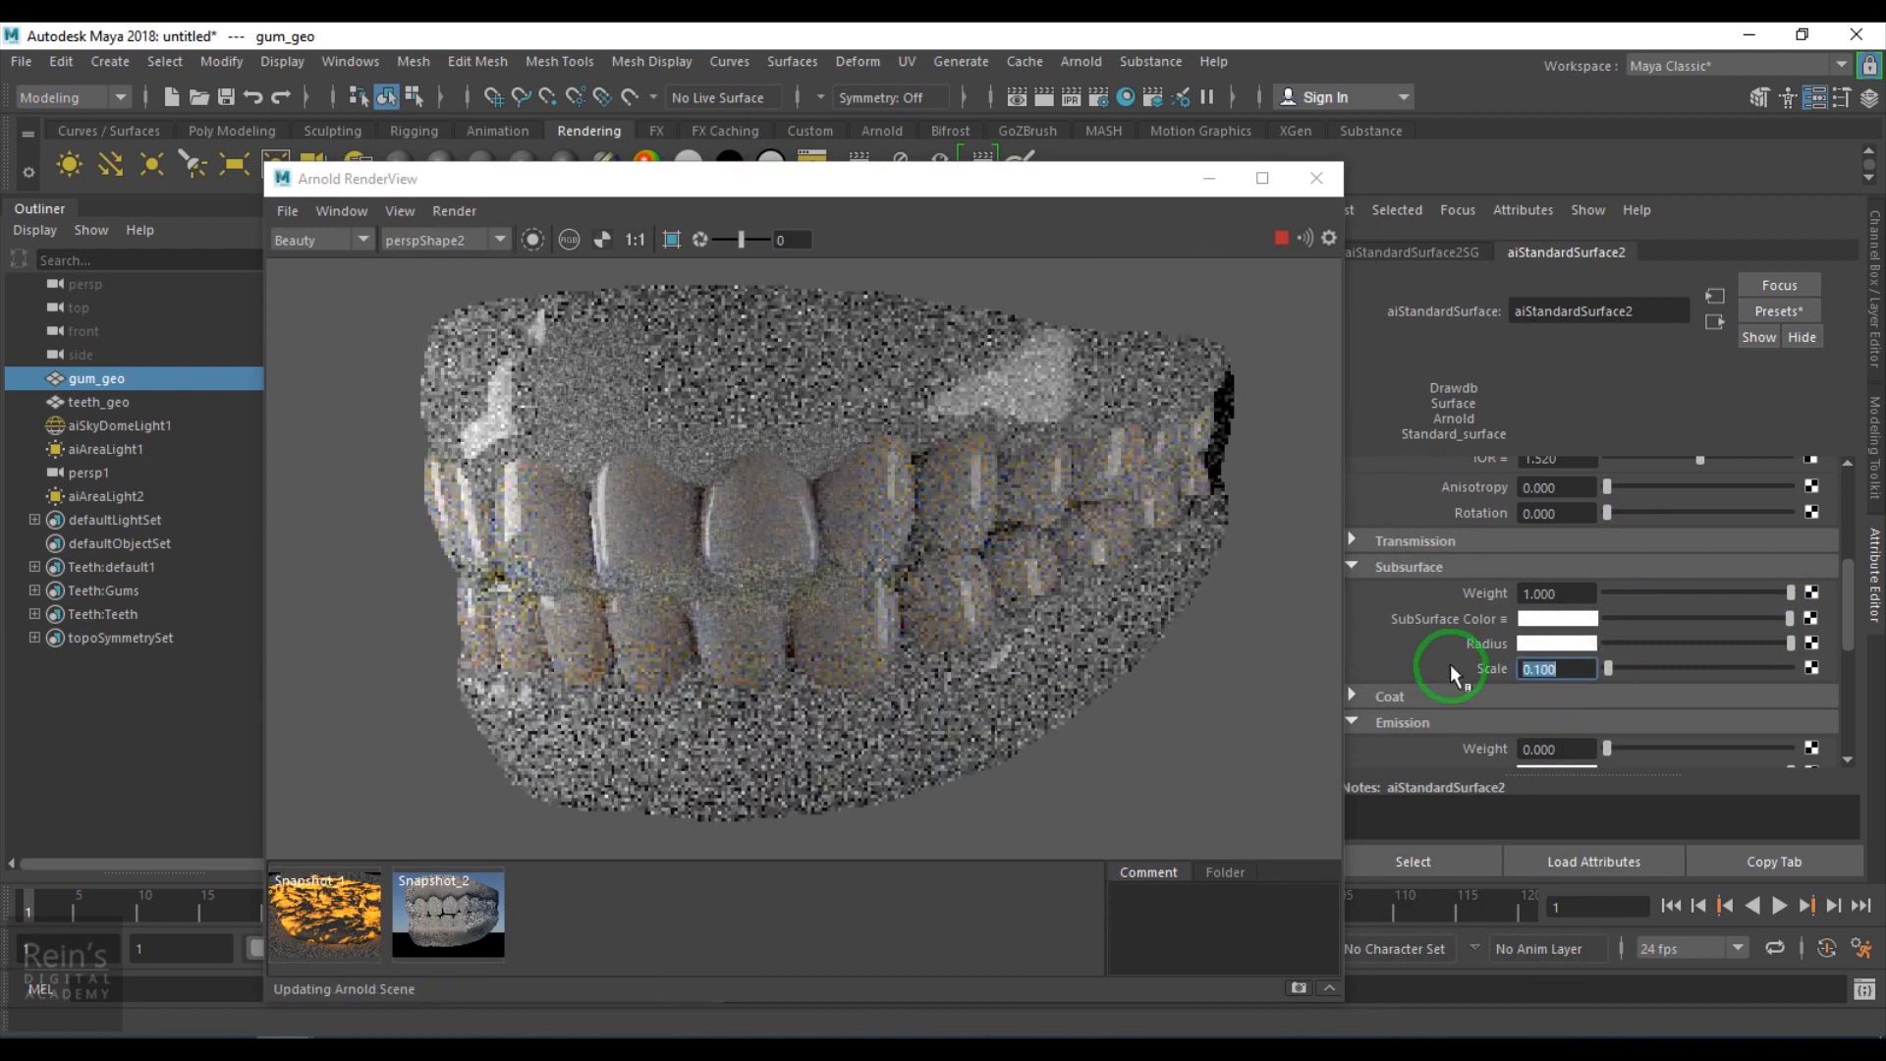
# Set the gum material's subsurface radius to a deep red with hue 350.76, saturation 0.923 and value 0.378.
pyautogui.click(1536, 645)
pyautogui.moveTo(1453, 709); pyautogui.dragTo(1414, 709)
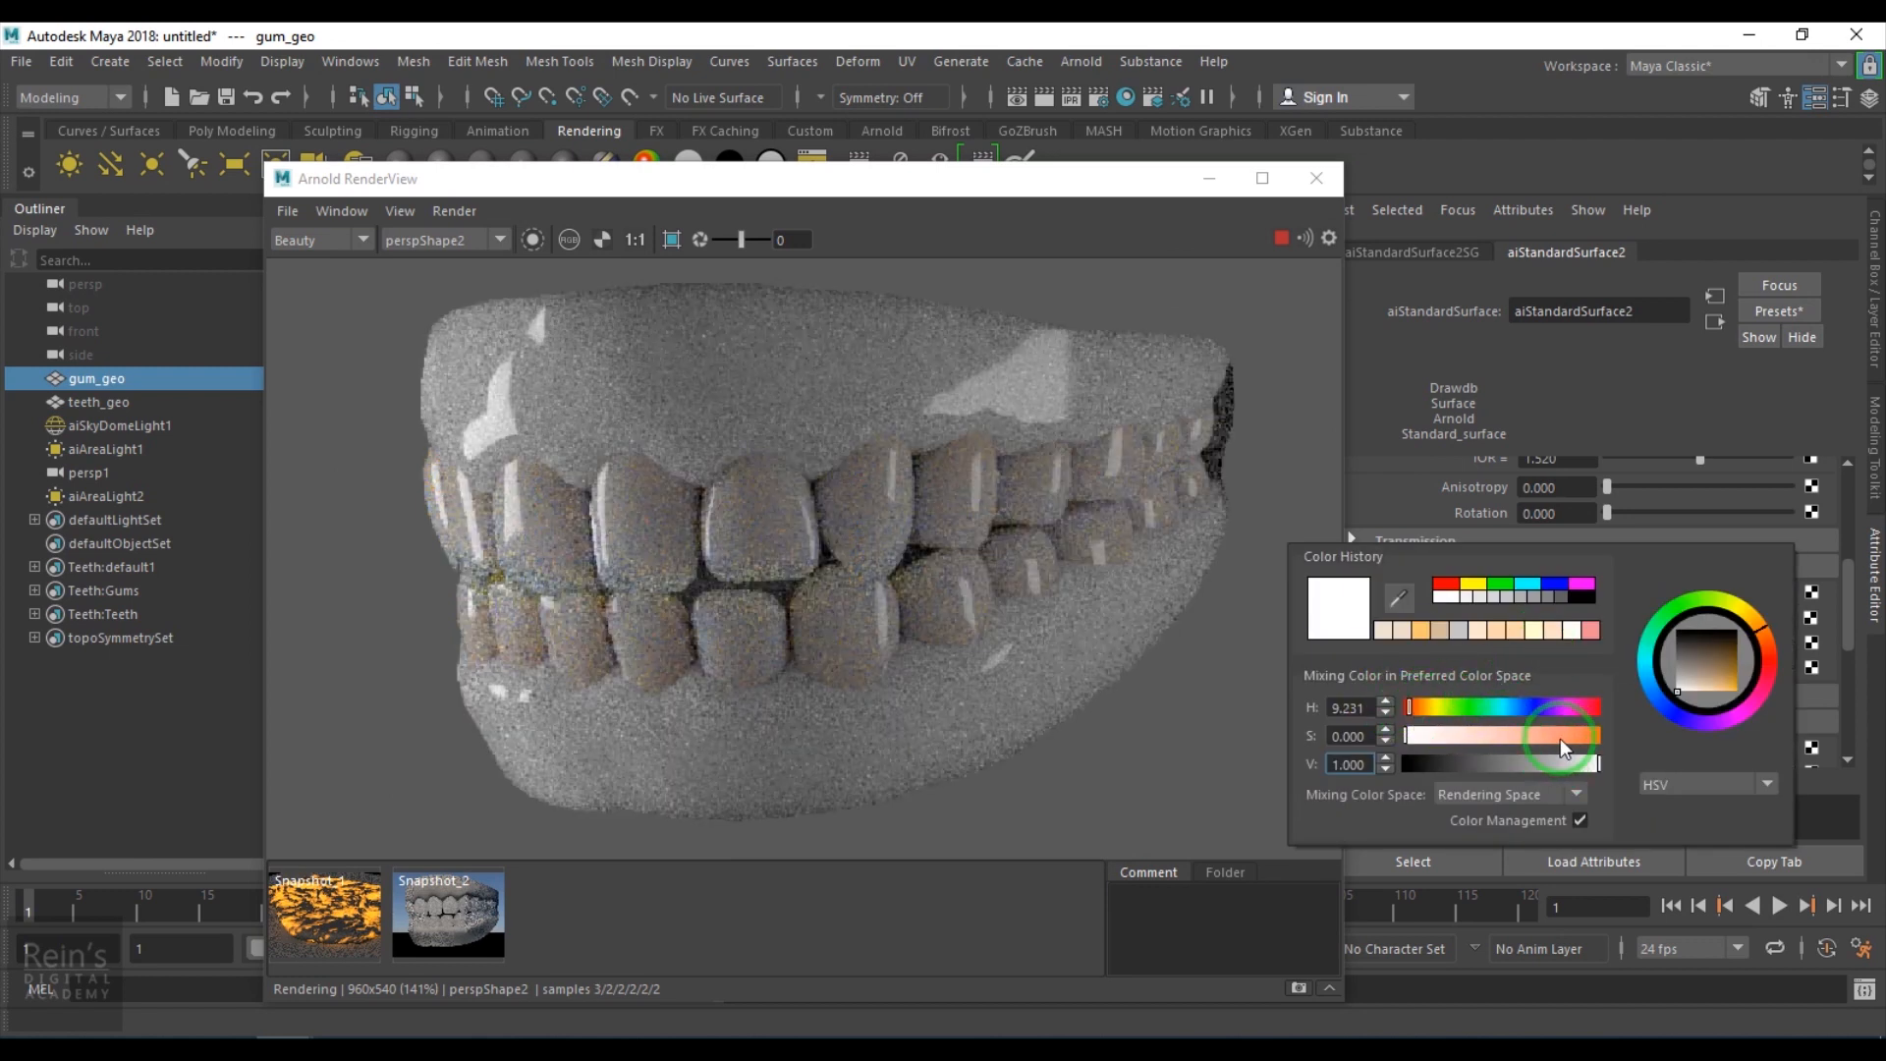
pyautogui.click(1585, 735)
pyautogui.click(1589, 709)
pyautogui.click(1543, 763)
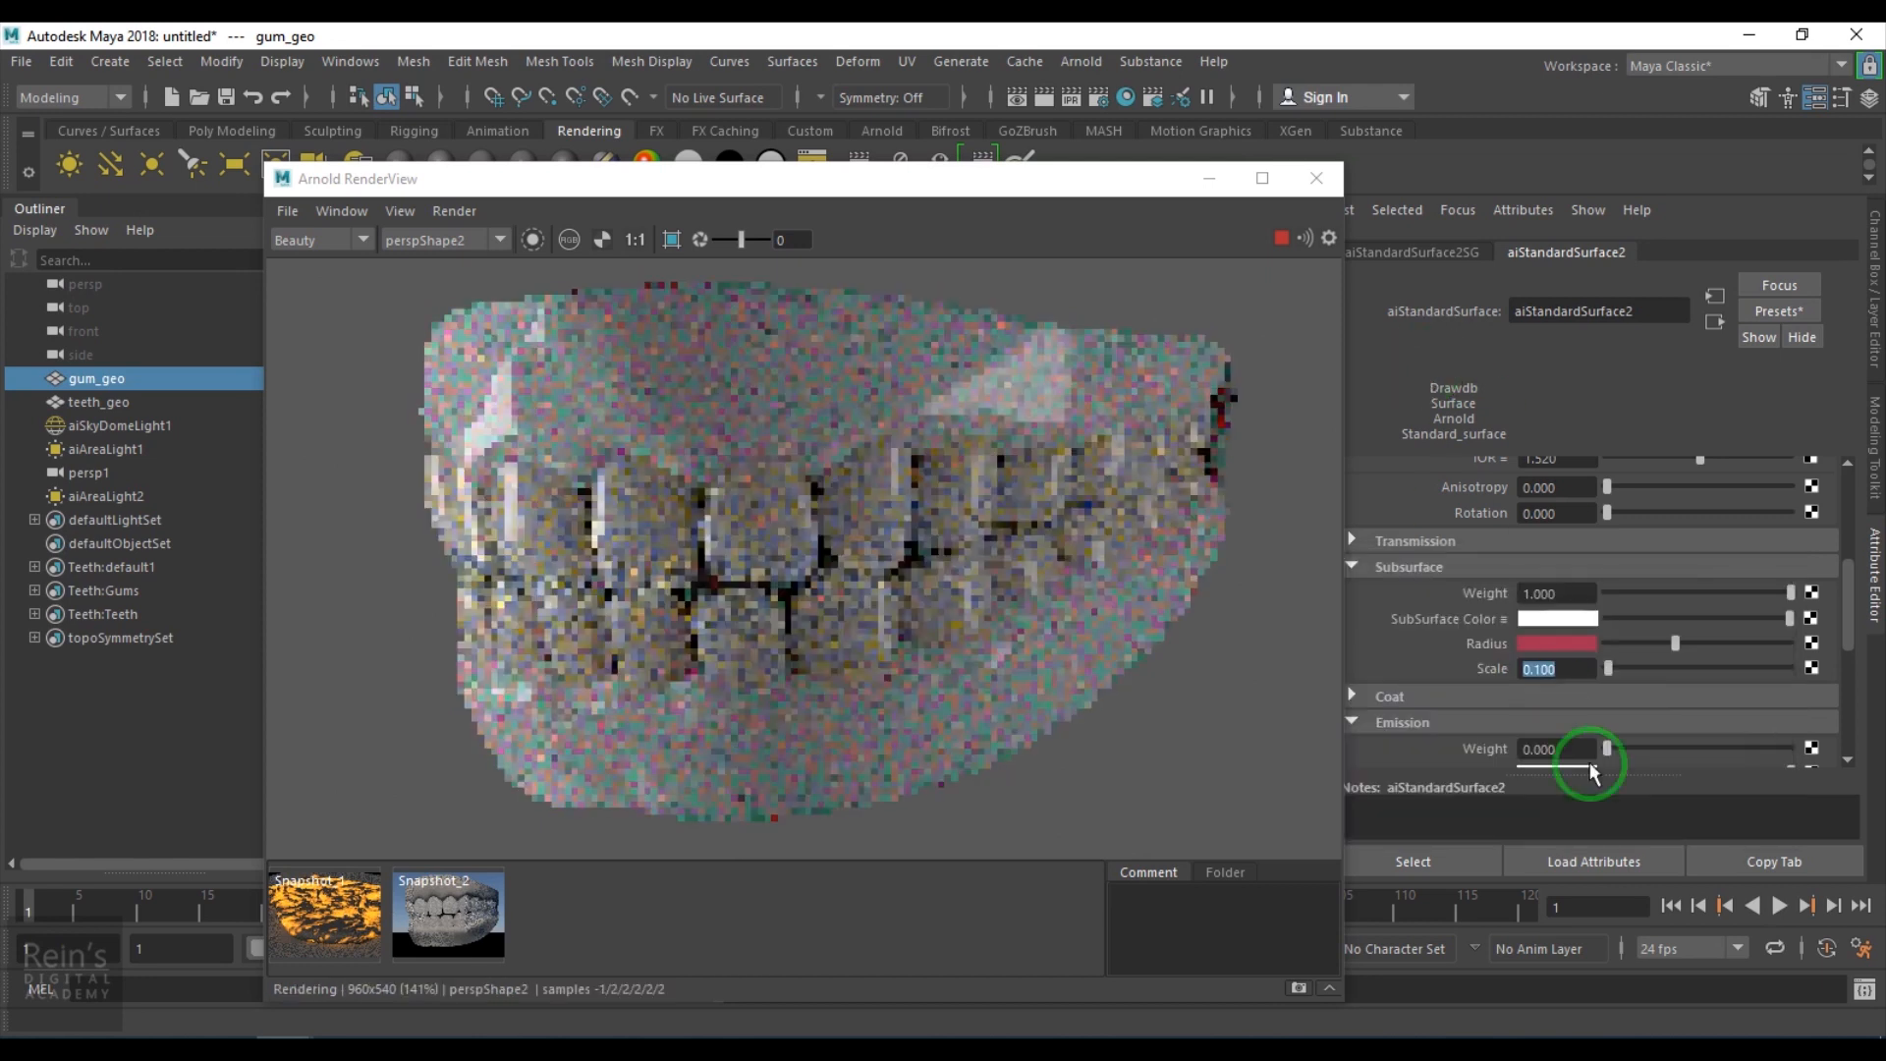
# Reuse the radius red as the gum's subsurface color, then reduce its saturation and raise its value to a light pink.
pyautogui.click(1591, 625)
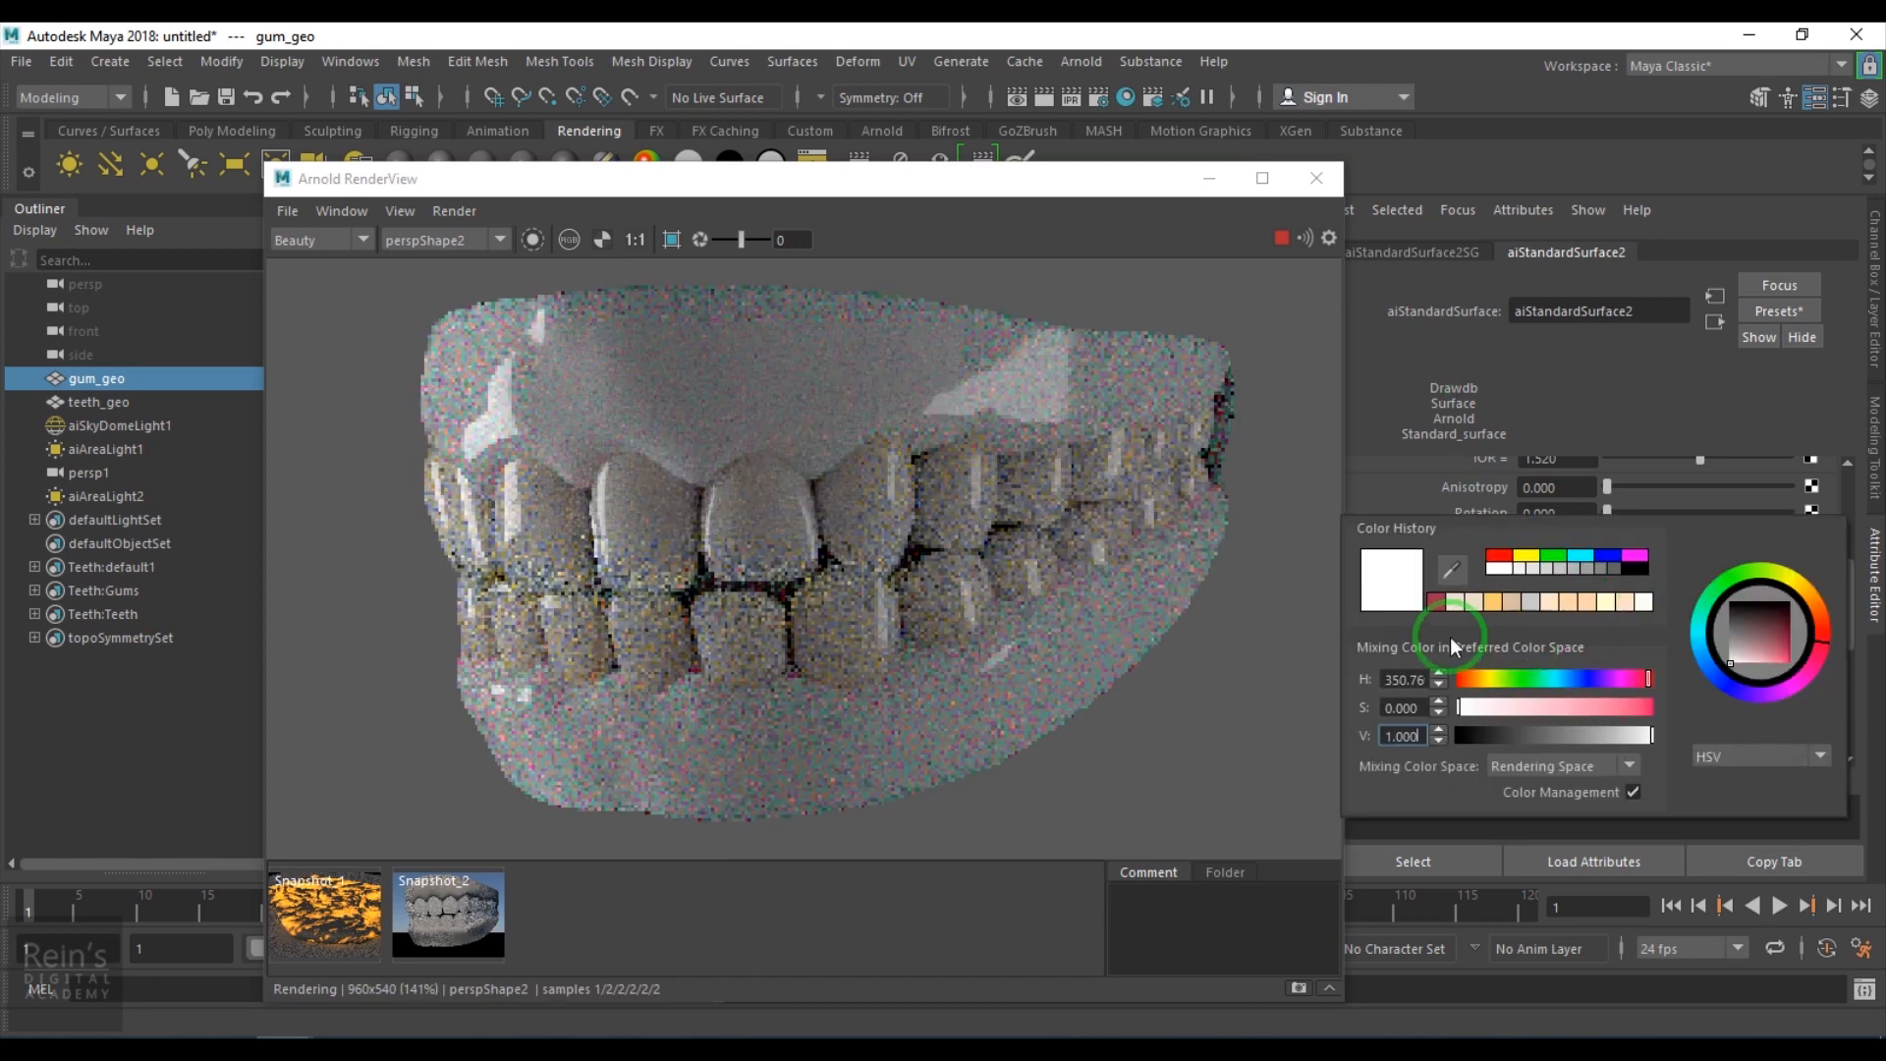
pyautogui.click(1436, 602)
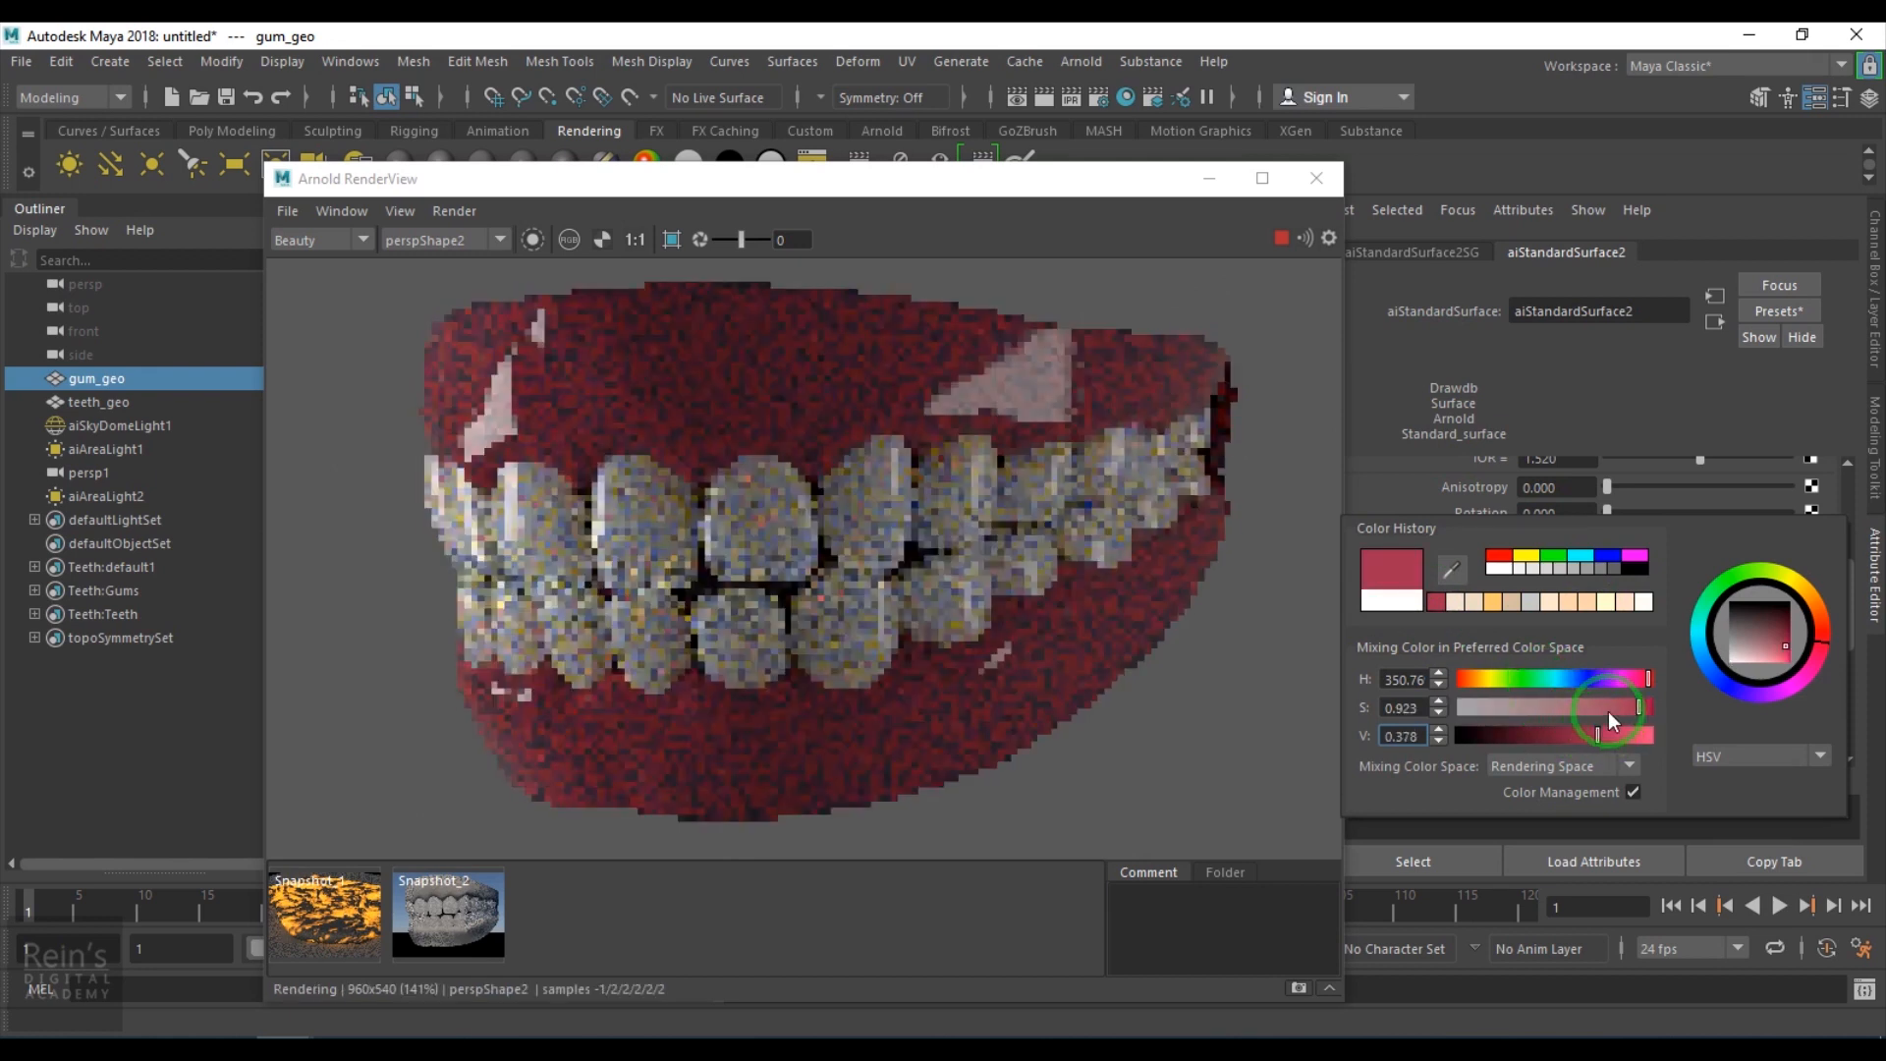
pyautogui.click(1587, 711)
pyautogui.moveTo(1585, 711); pyautogui.dragTo(1536, 711)
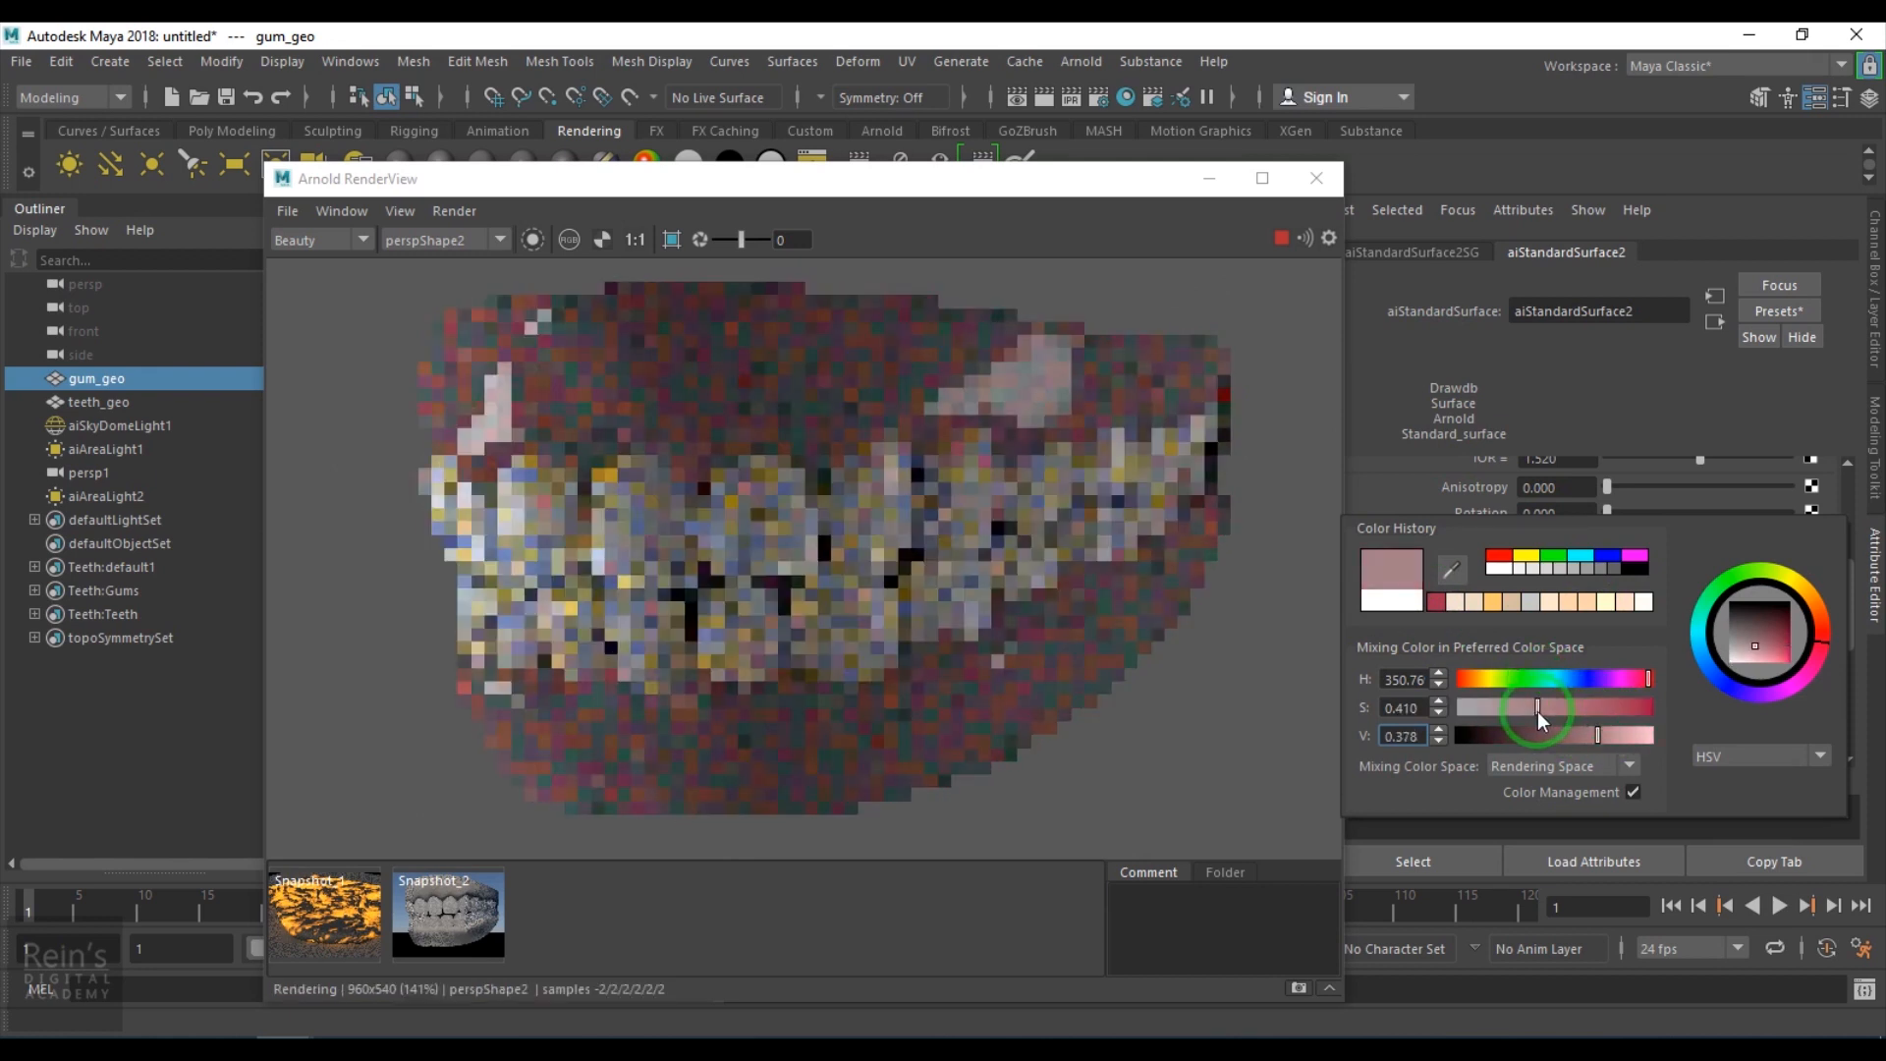
pyautogui.click(1558, 711)
pyautogui.click(1624, 739)
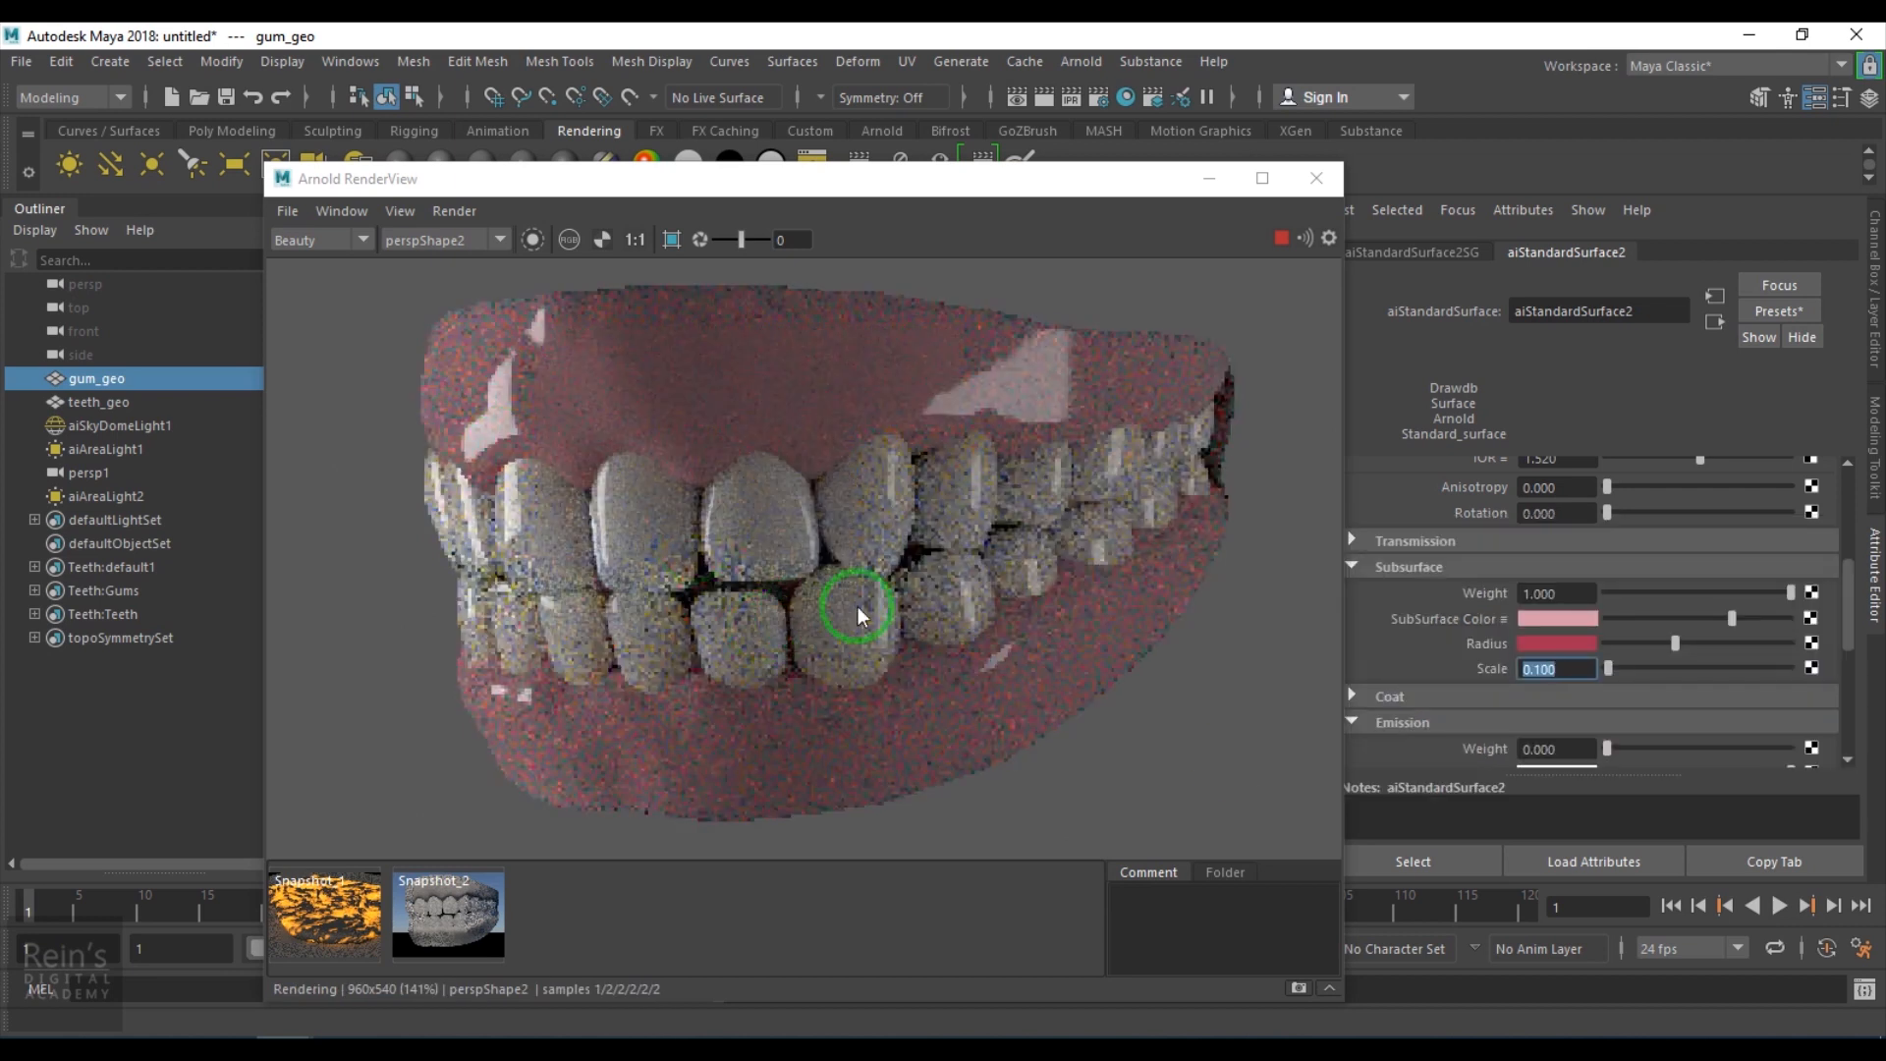
# Set the gum material's subsurface scale to 0.2 and stop the live render.
pyautogui.write('0.2')
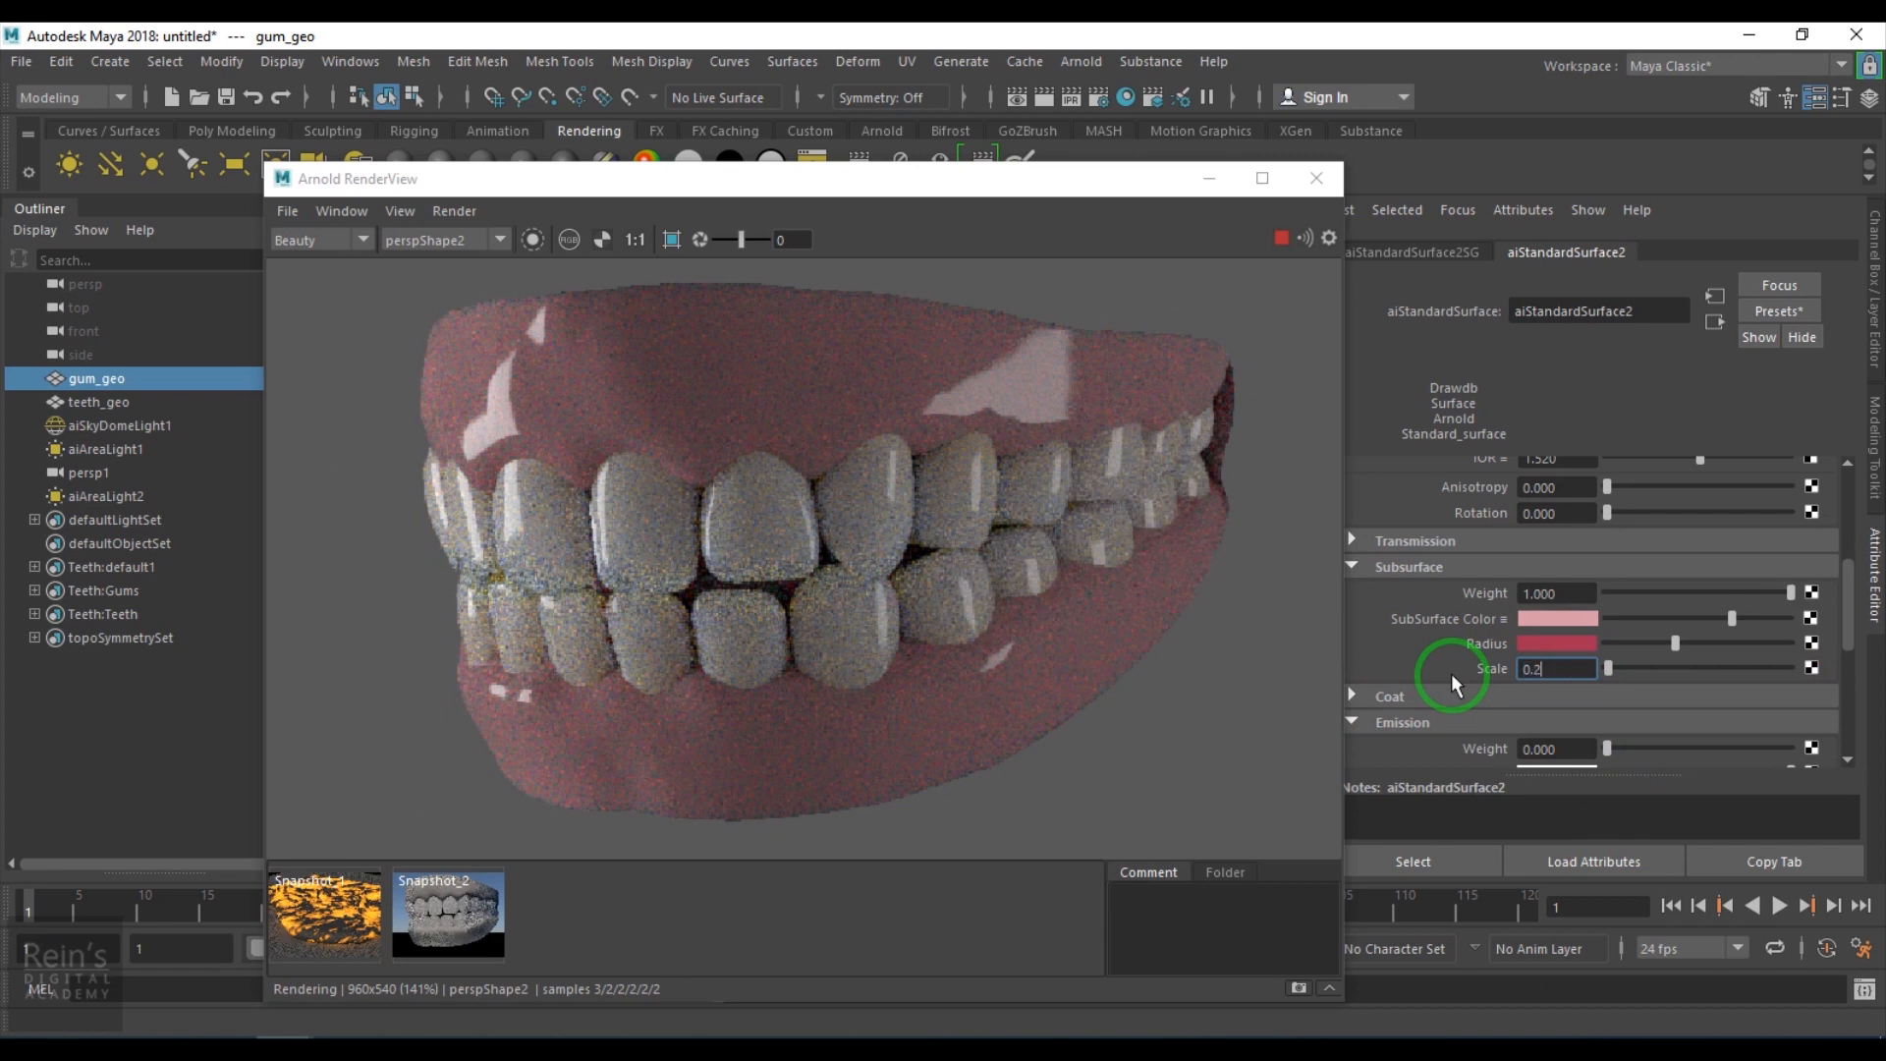
pyautogui.press('Return')
pyautogui.click(1282, 239)
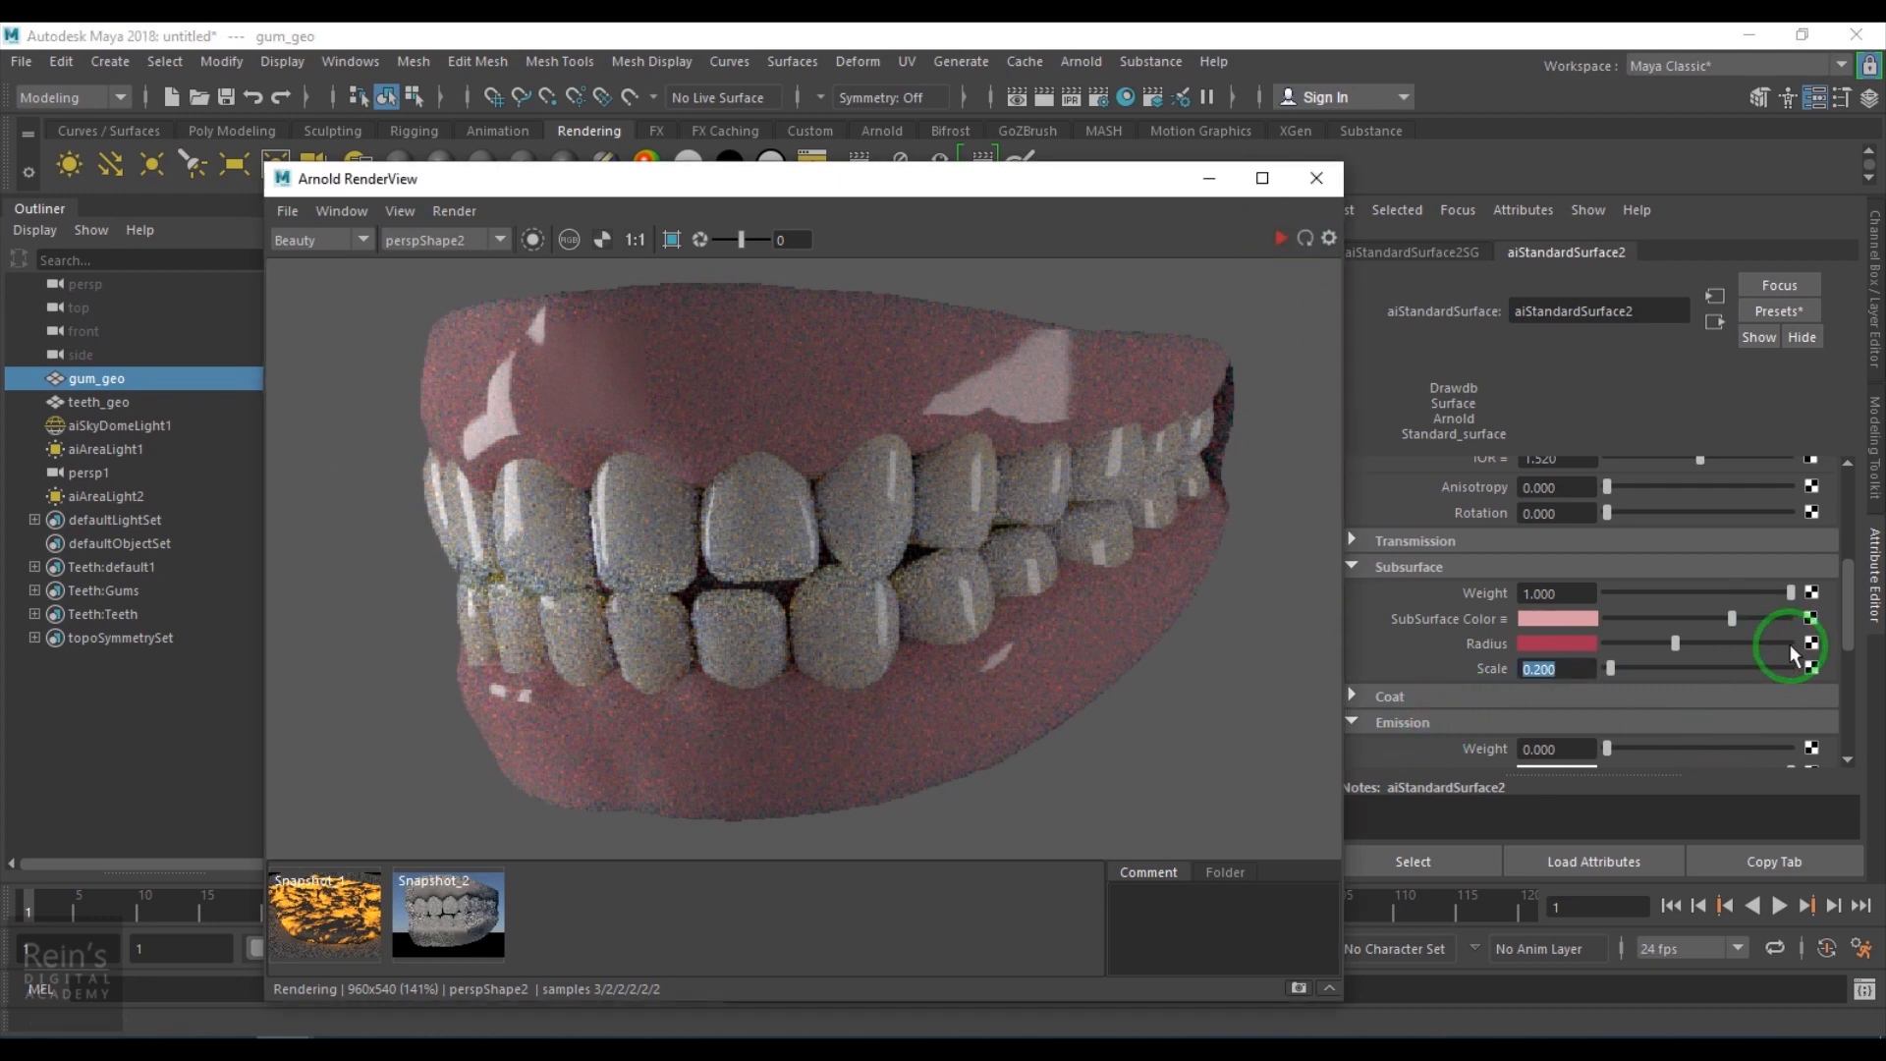
# Open Hypershade and graph the gum's aiStandardSurface2 material in the work area.
pyautogui.moveTo(801, 205); pyautogui.dragTo(1361, 622)
pyautogui.click(1126, 97)
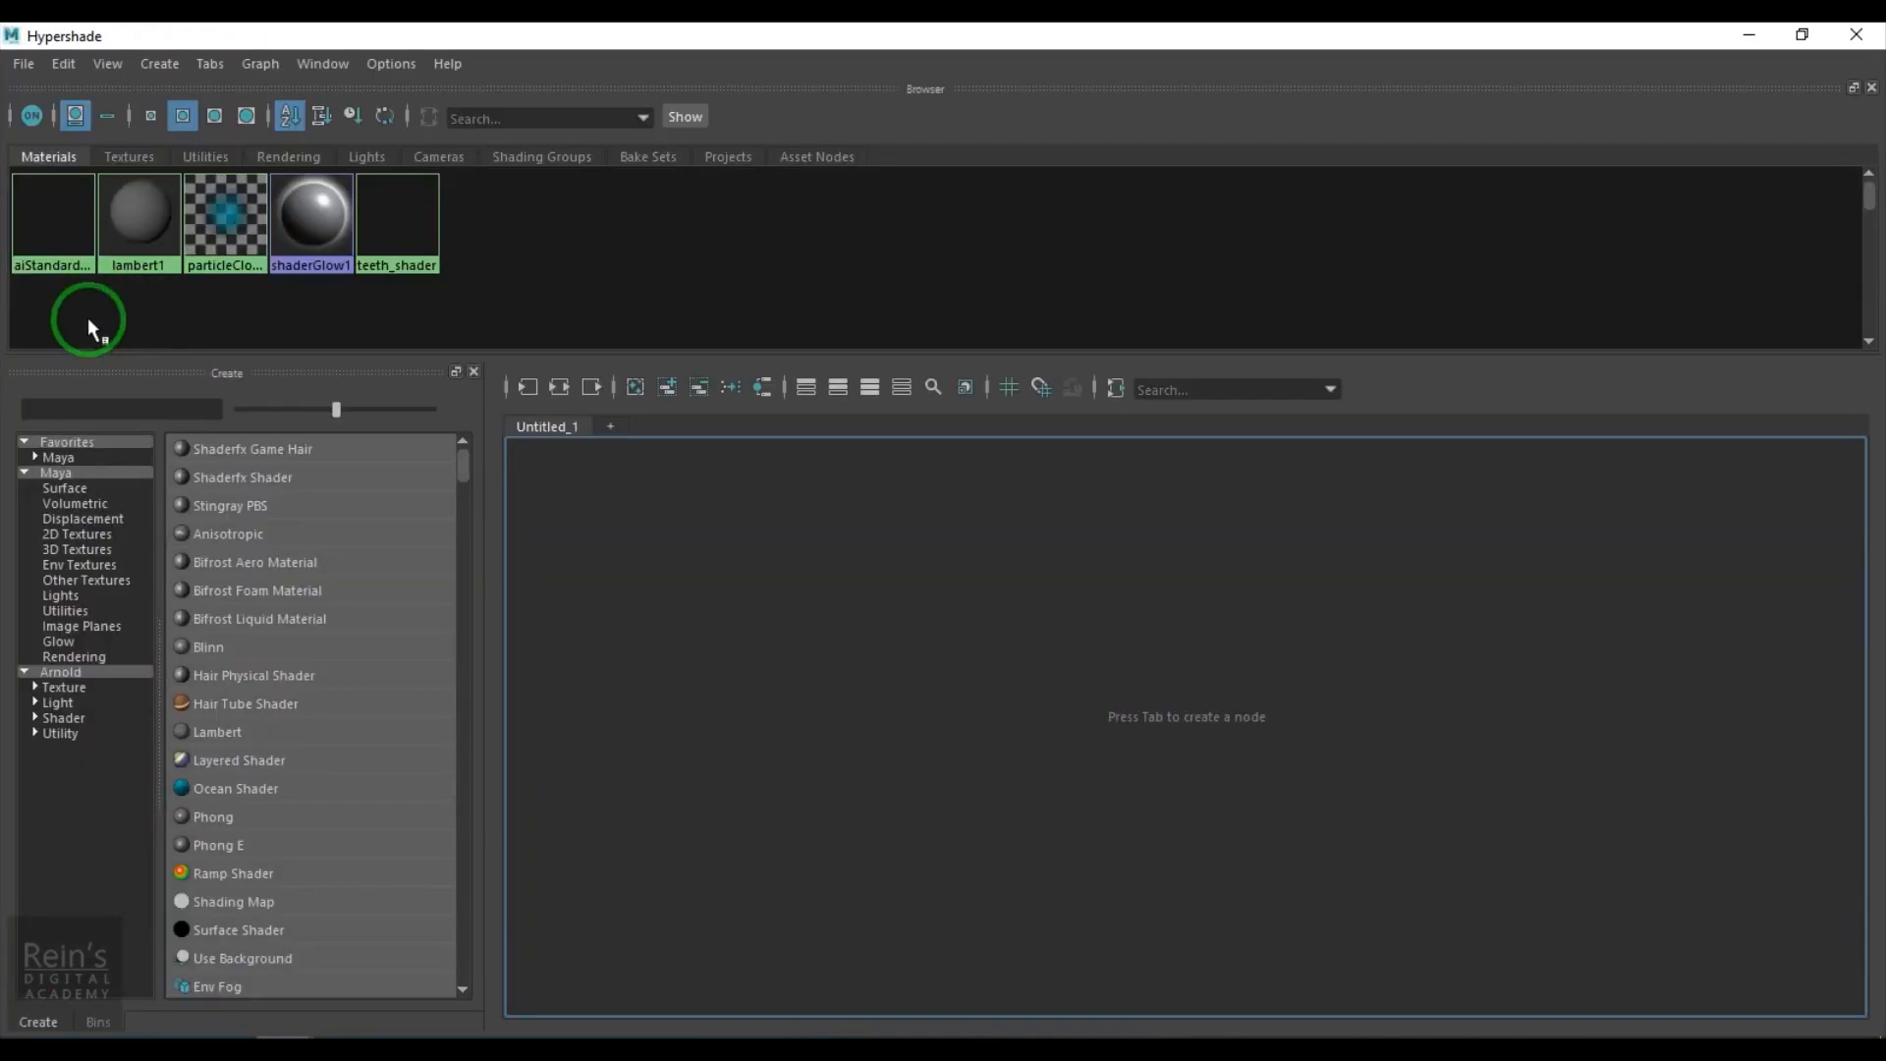
pyautogui.moveTo(44, 257); pyautogui.dragTo(905, 652, button='middle')
pyautogui.keyDown('alt'); pyautogui.moveTo(712, 554); pyautogui.dragTo(854, 645, button='middle'); pyautogui.keyUp('alt')
pyautogui.scroll(1, 809, 589)
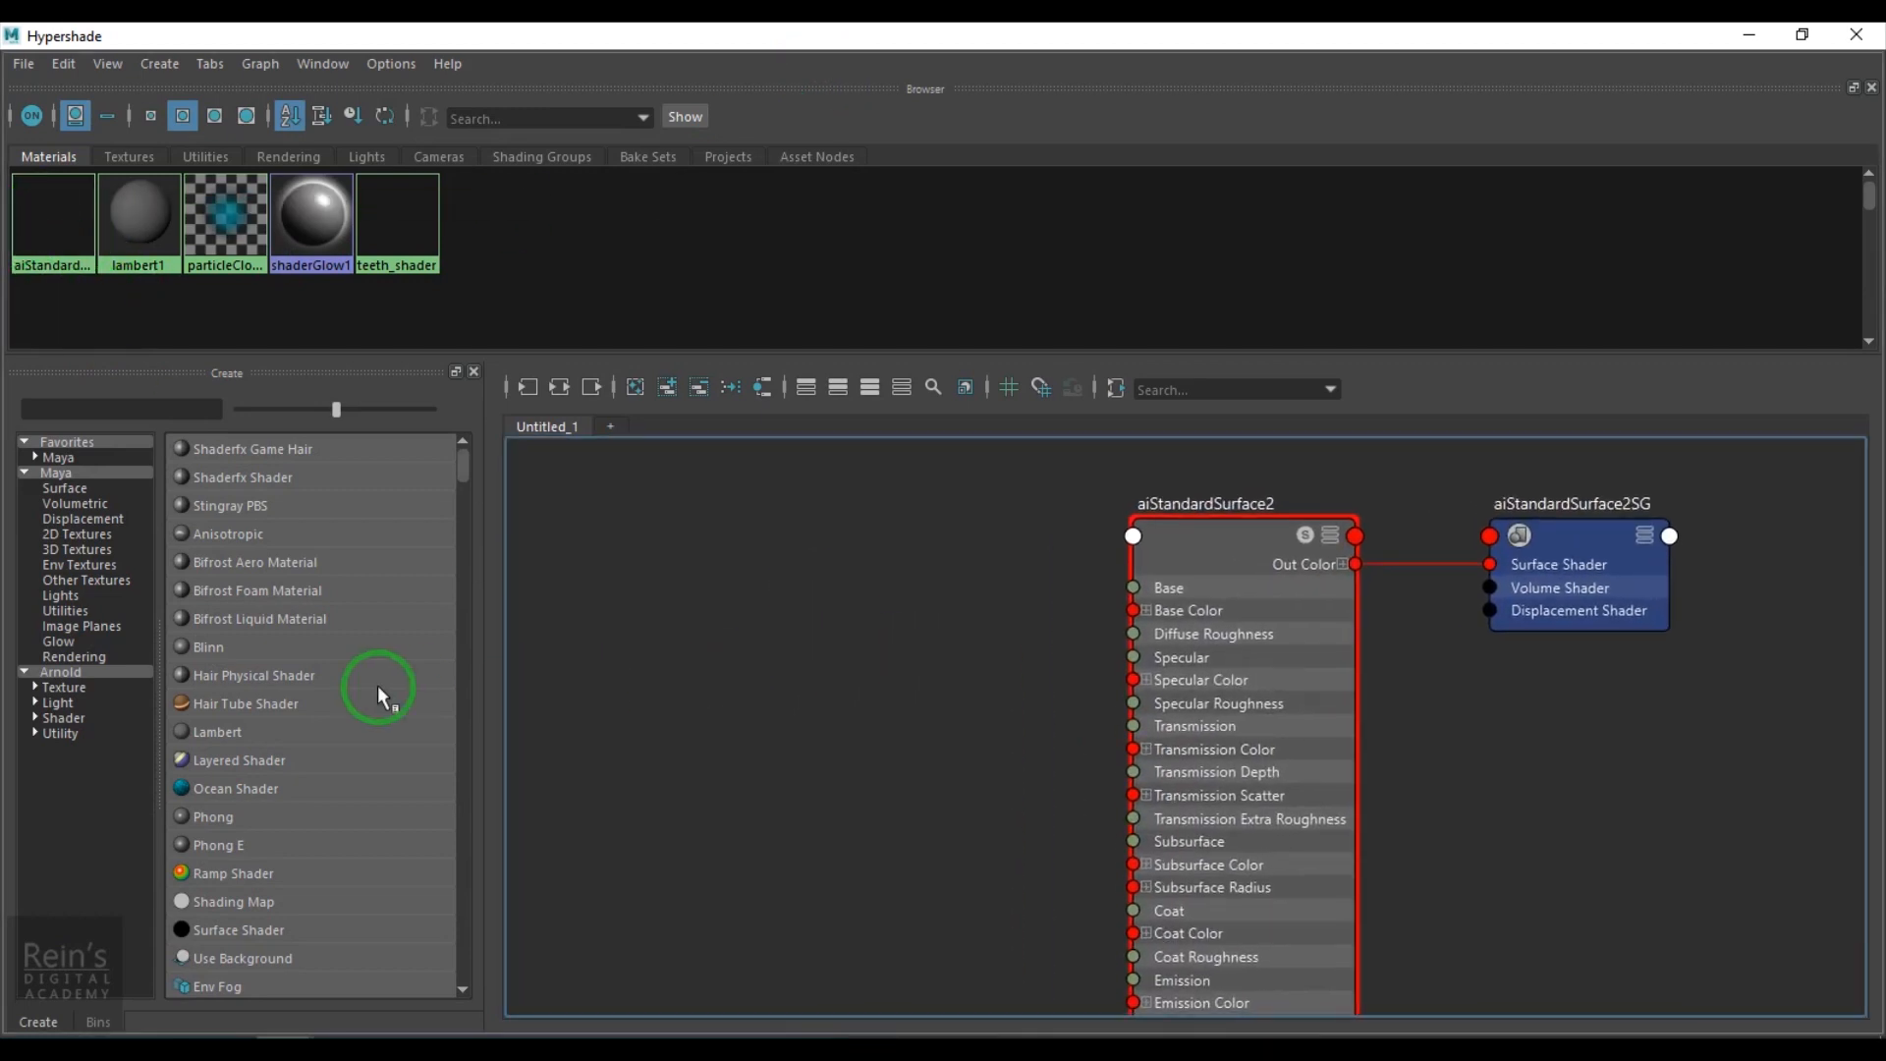
# Create an aiCurvature texture, connect its Out Color to aiStandardSurface2's Base Color, and minimize Hypershade.
pyautogui.click(65, 687)
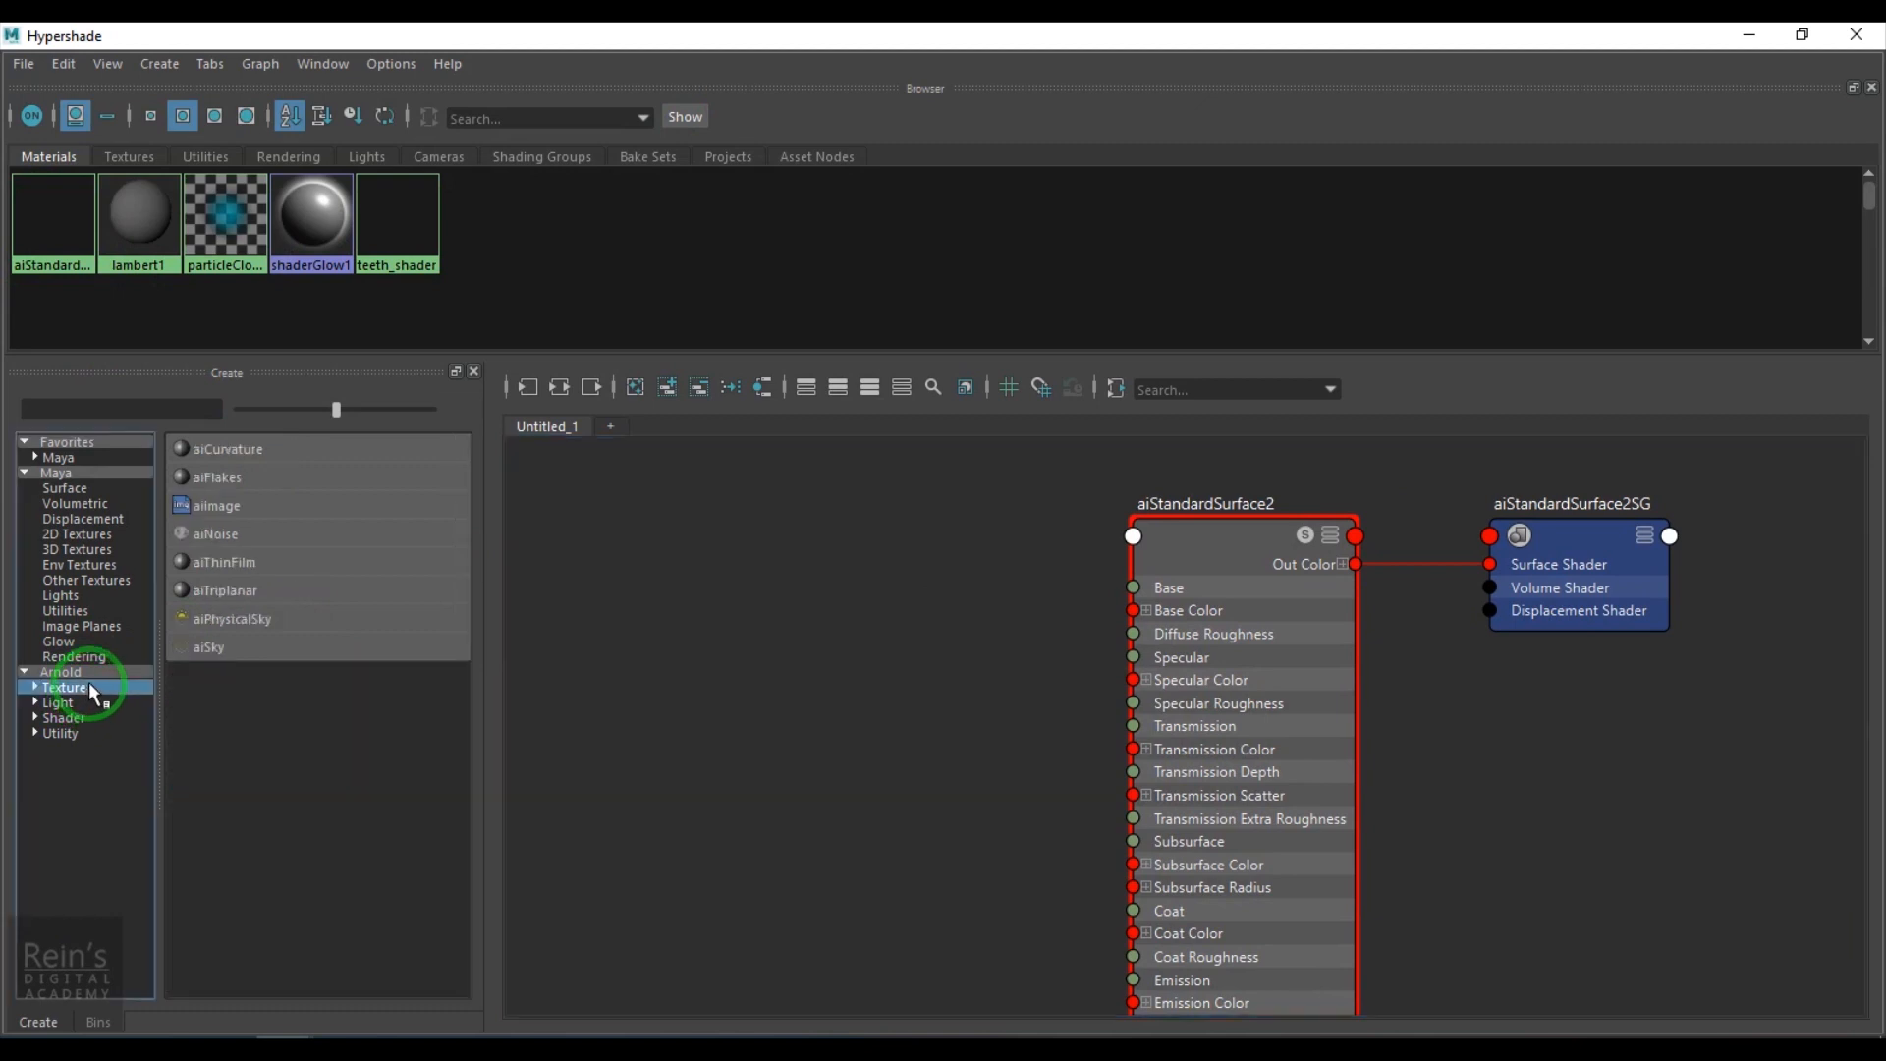
pyautogui.click(280, 450)
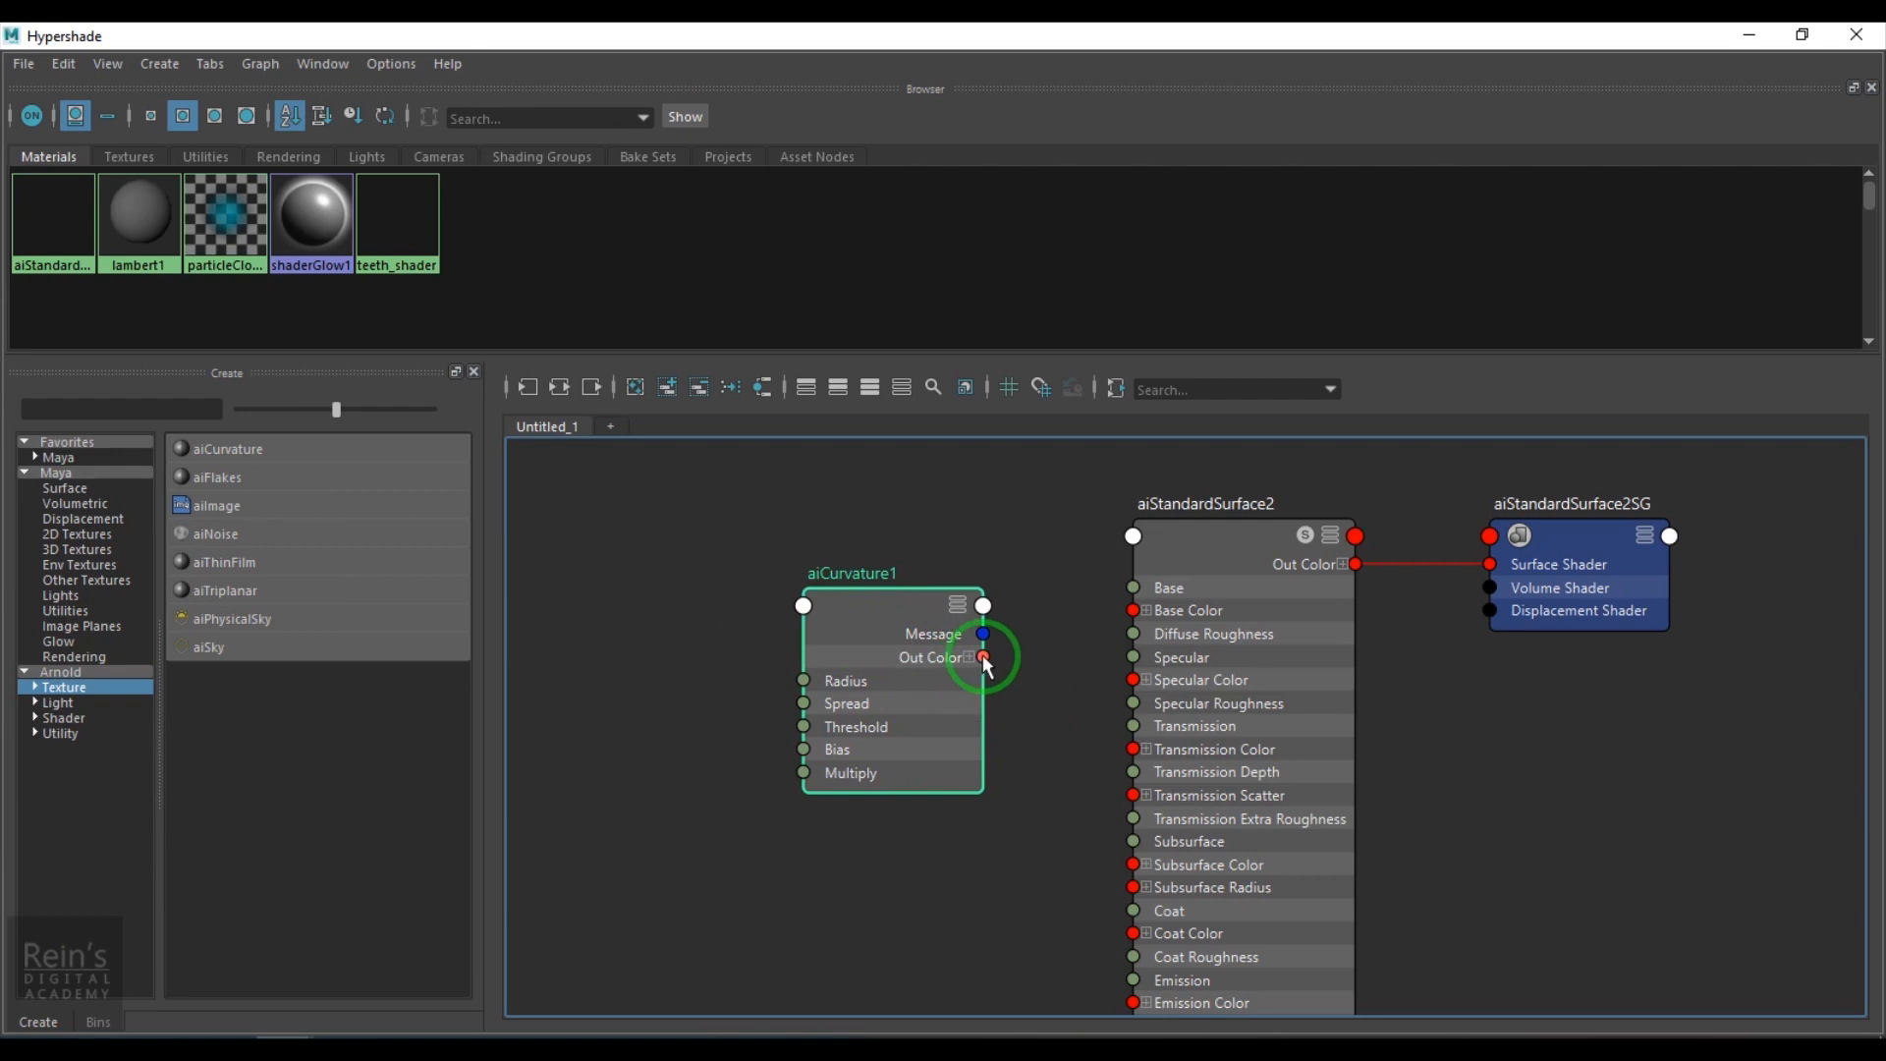
pyautogui.moveTo(986, 657); pyautogui.dragTo(1135, 610)
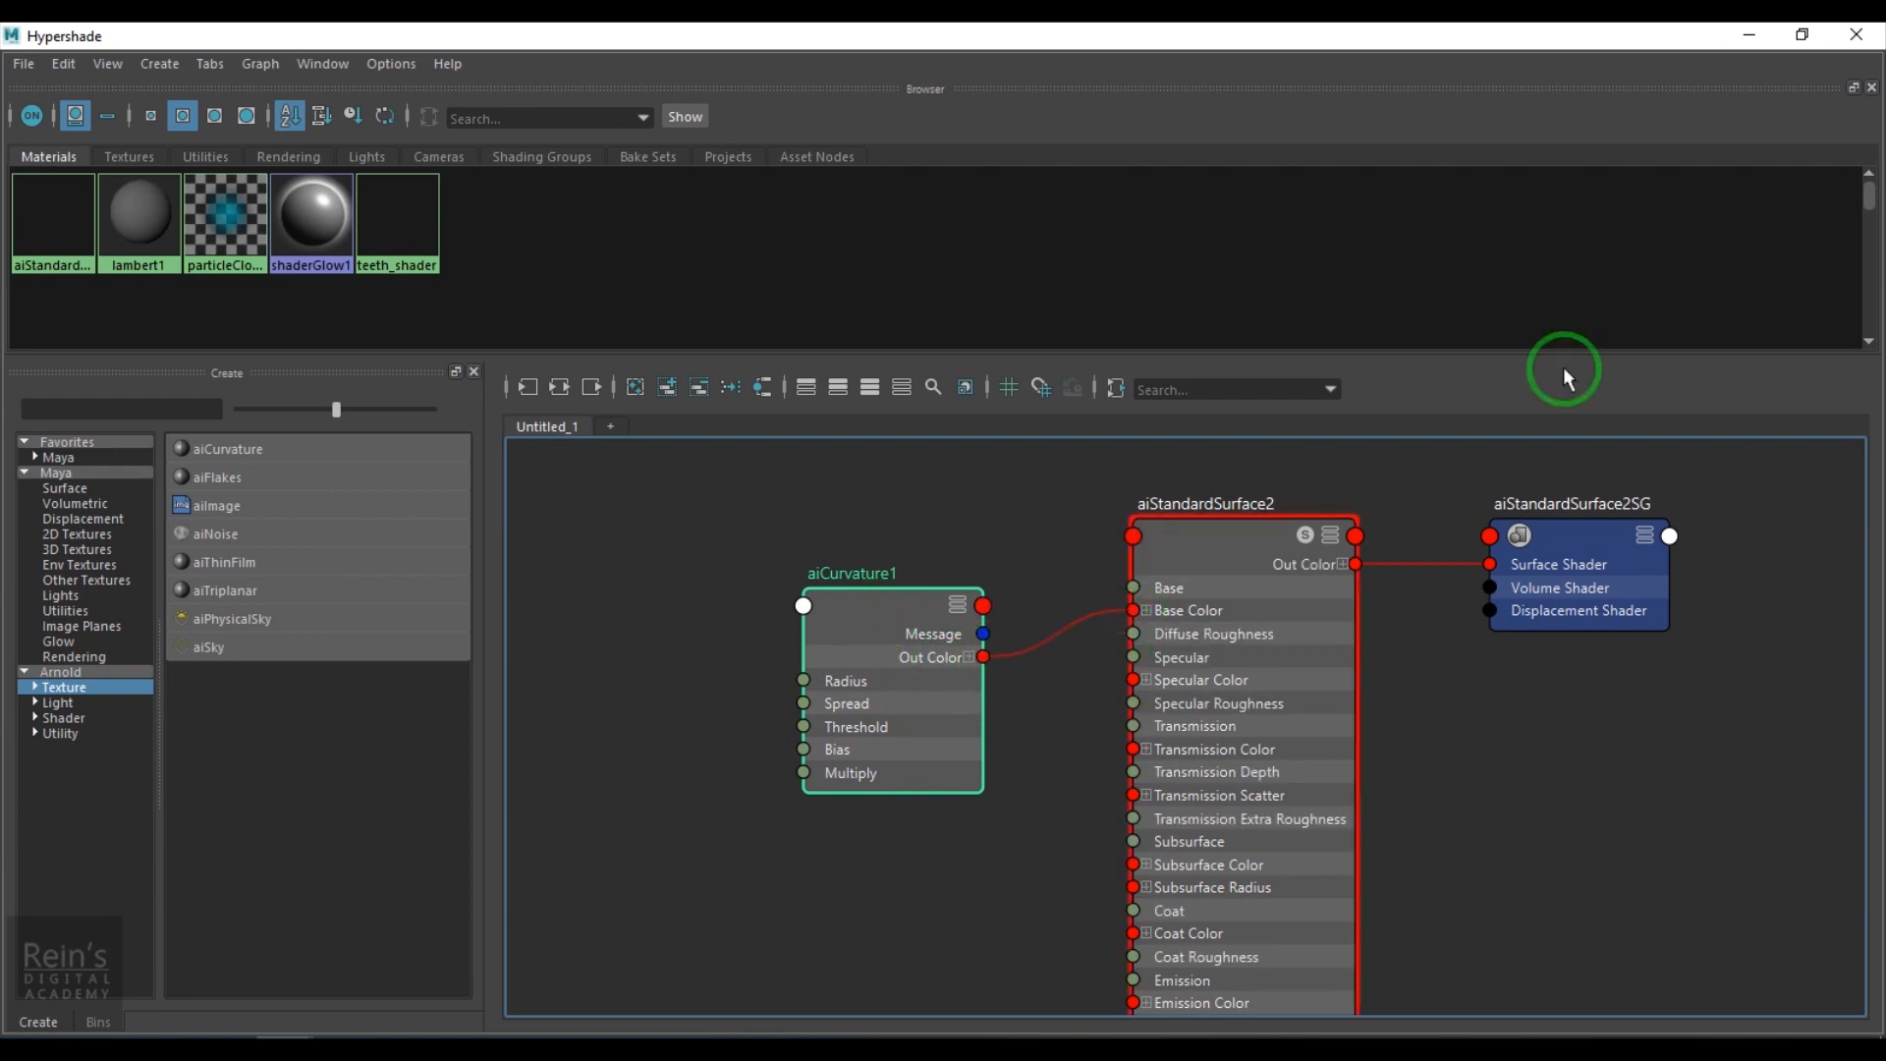
pyautogui.click(1749, 35)
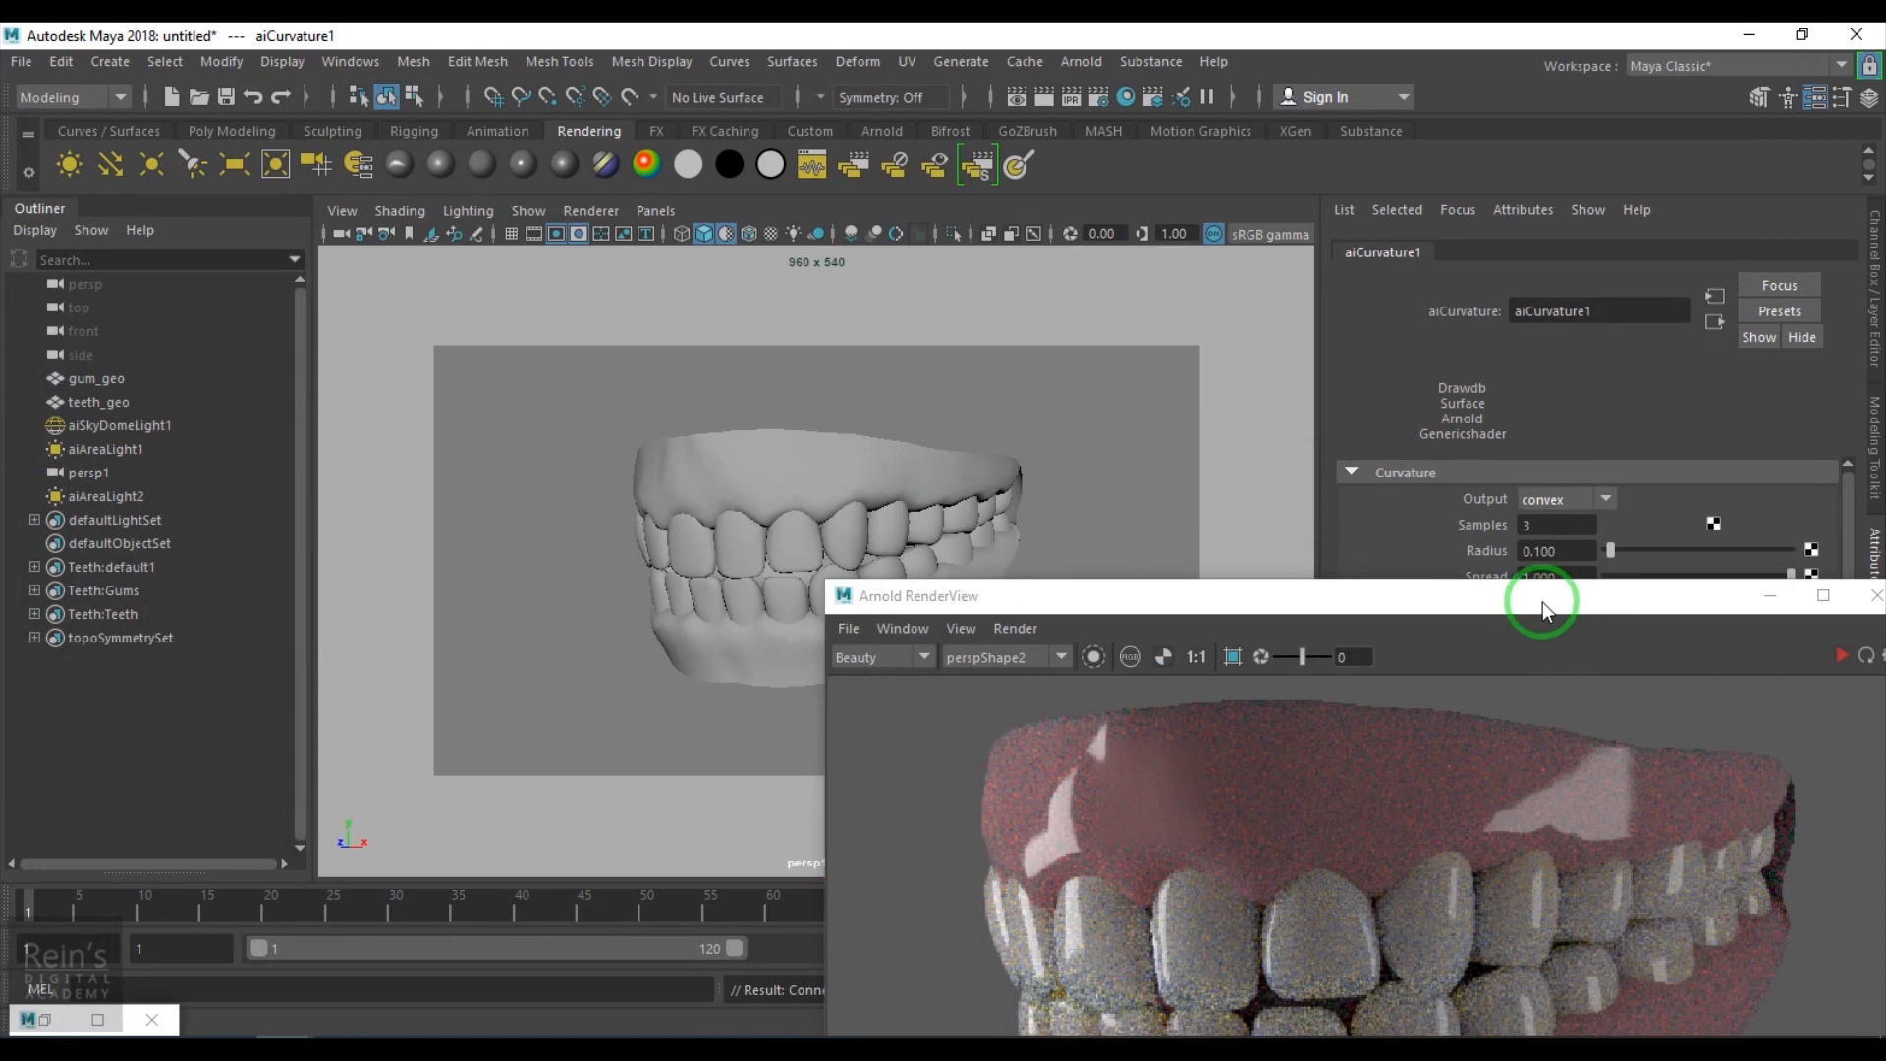
# Select the gum mesh and set its material's subsurface weight to 0.
pyautogui.click(892, 497)
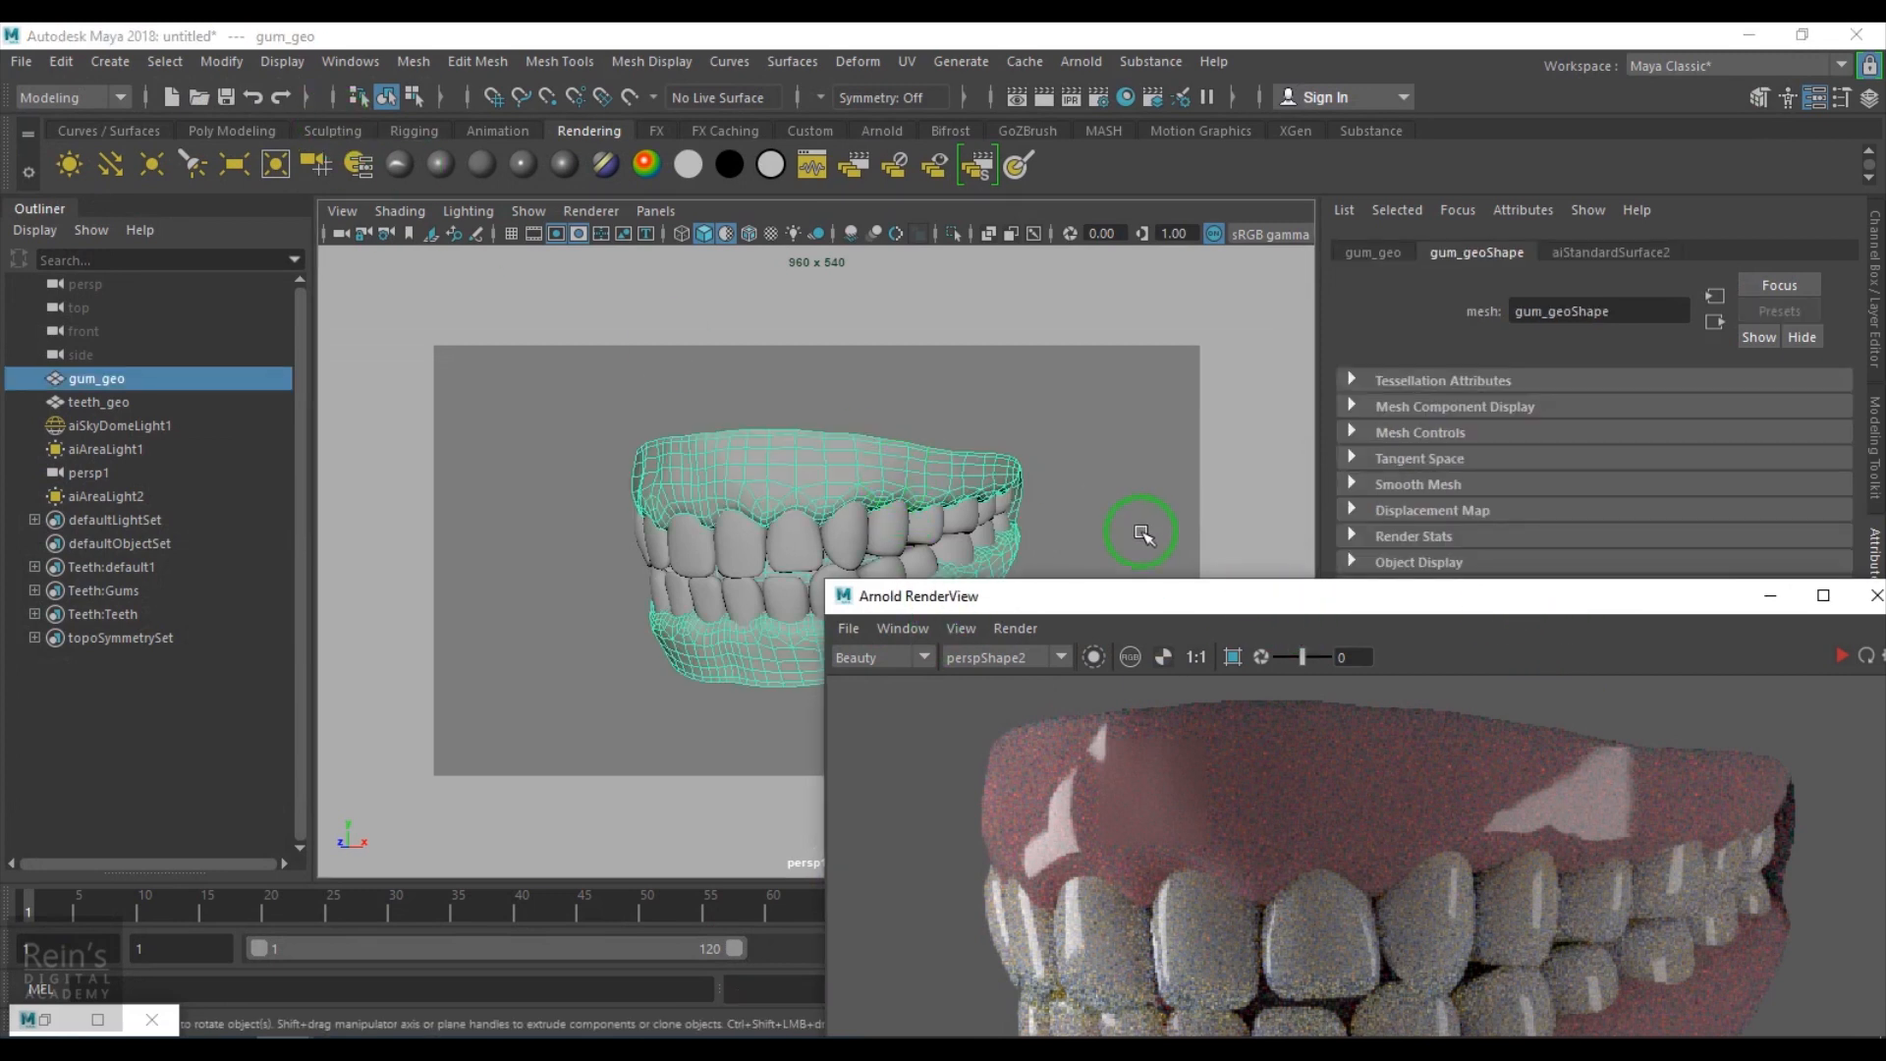
pyautogui.moveTo(1292, 597); pyautogui.dragTo(514, 198)
pyautogui.click(1610, 251)
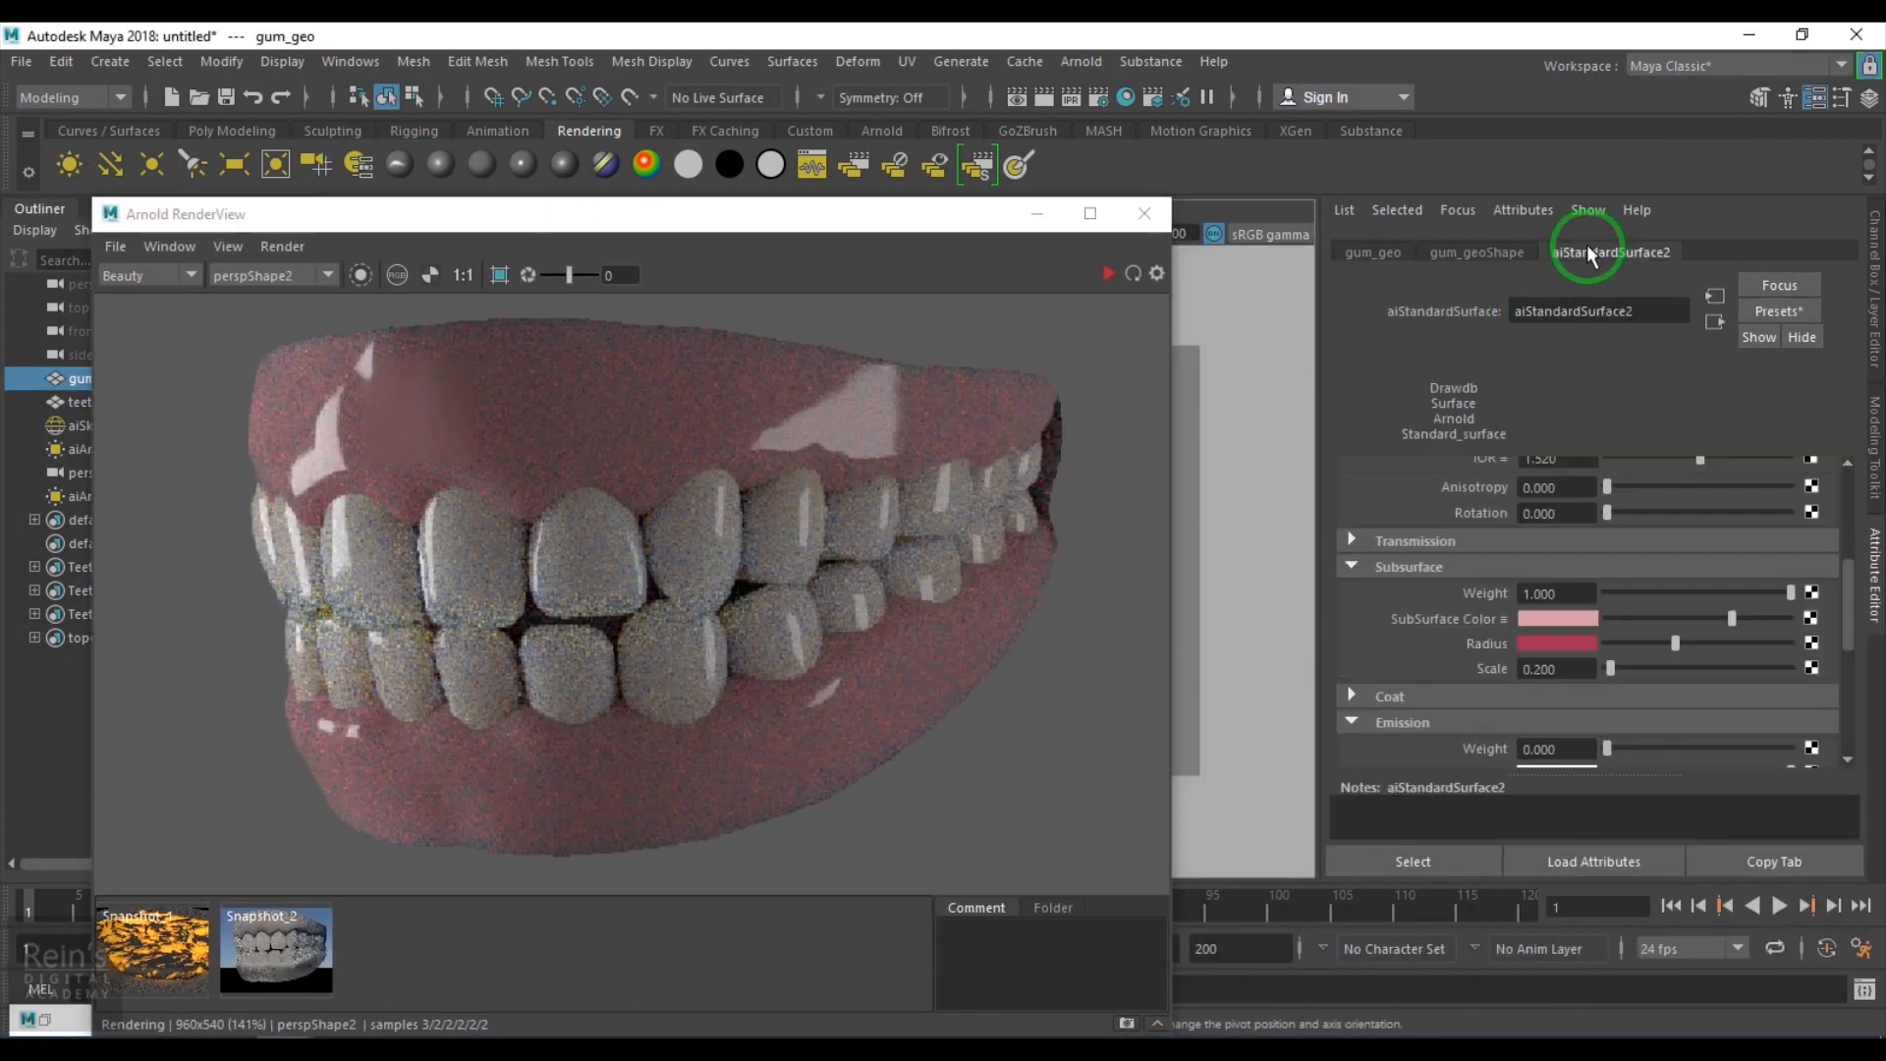
pyautogui.doubleClick(1560, 592)
pyautogui.write('0')
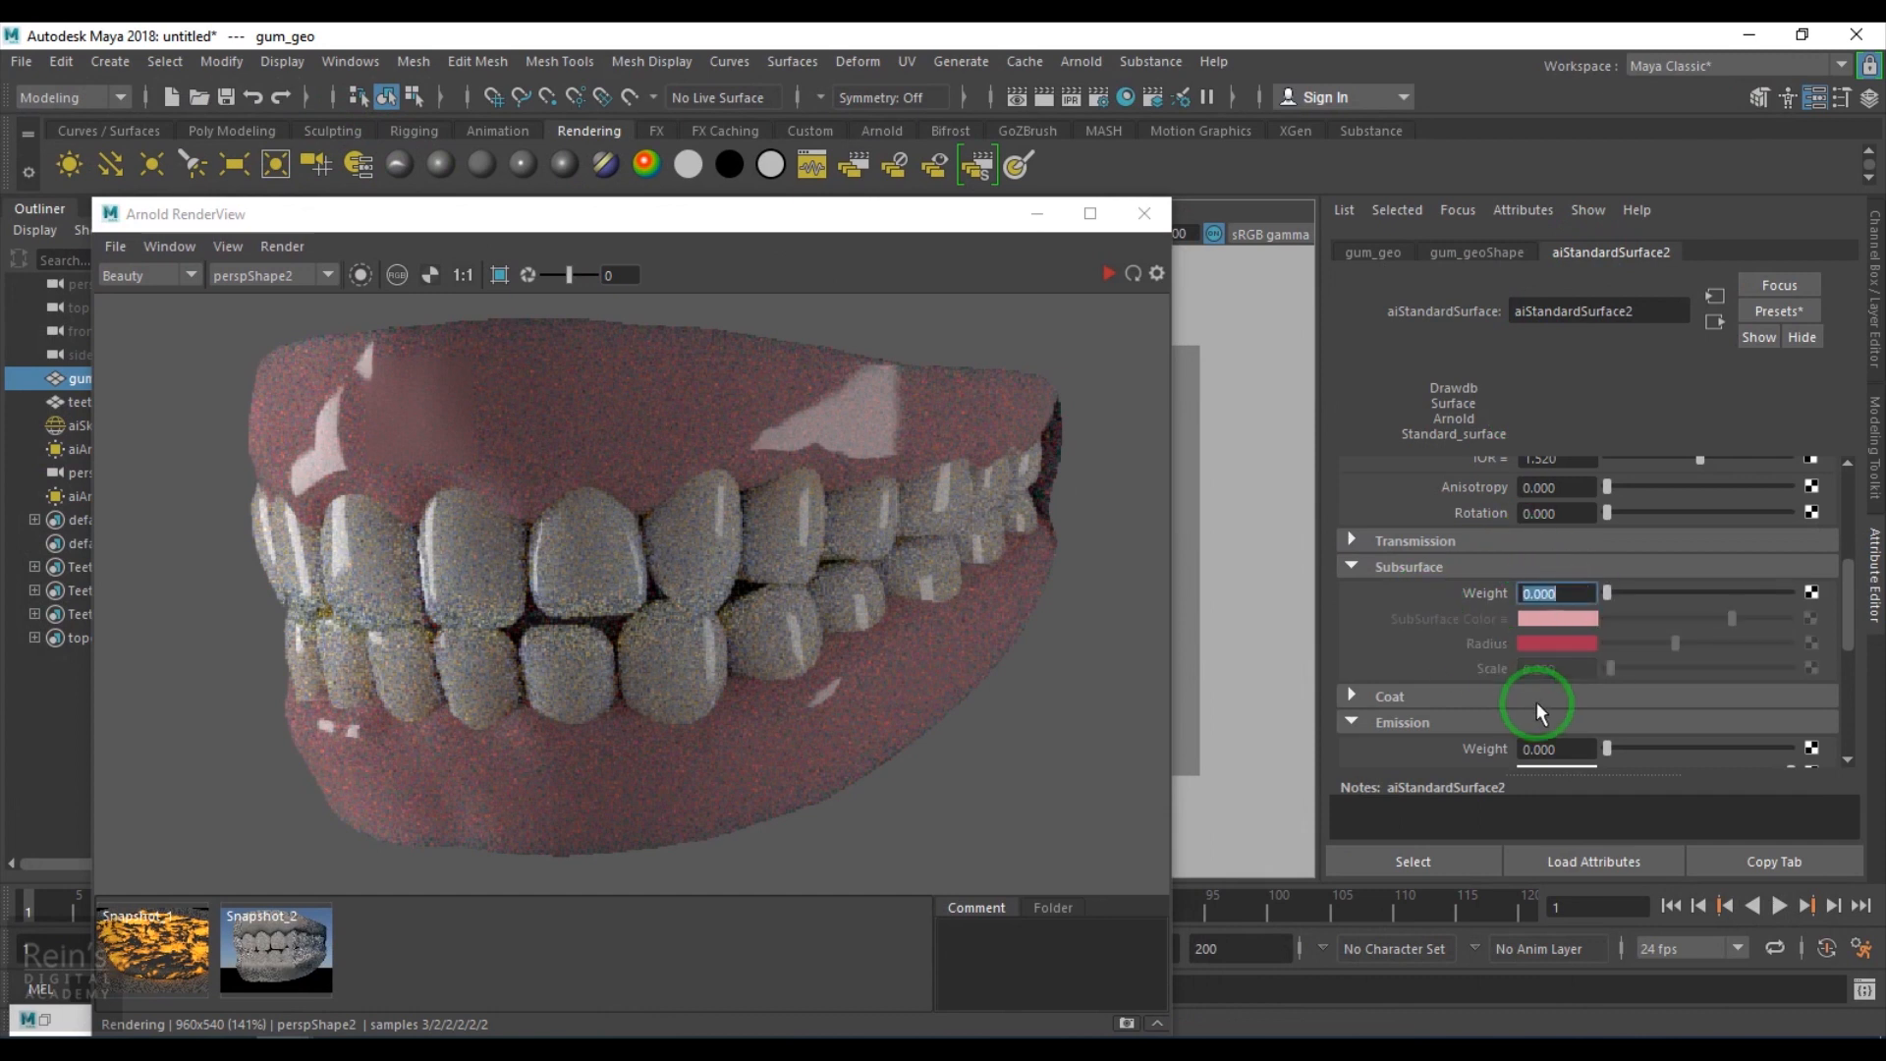
# Set the gum material's base weight to 1 and restart the live render.
pyautogui.scroll(5, 1532, 693)
pyautogui.click(1578, 547)
pyautogui.moveTo(1580, 529); pyautogui.dragTo(1391, 531)
pyautogui.write('1')
pyautogui.press('Return')
pyautogui.click(1105, 275)
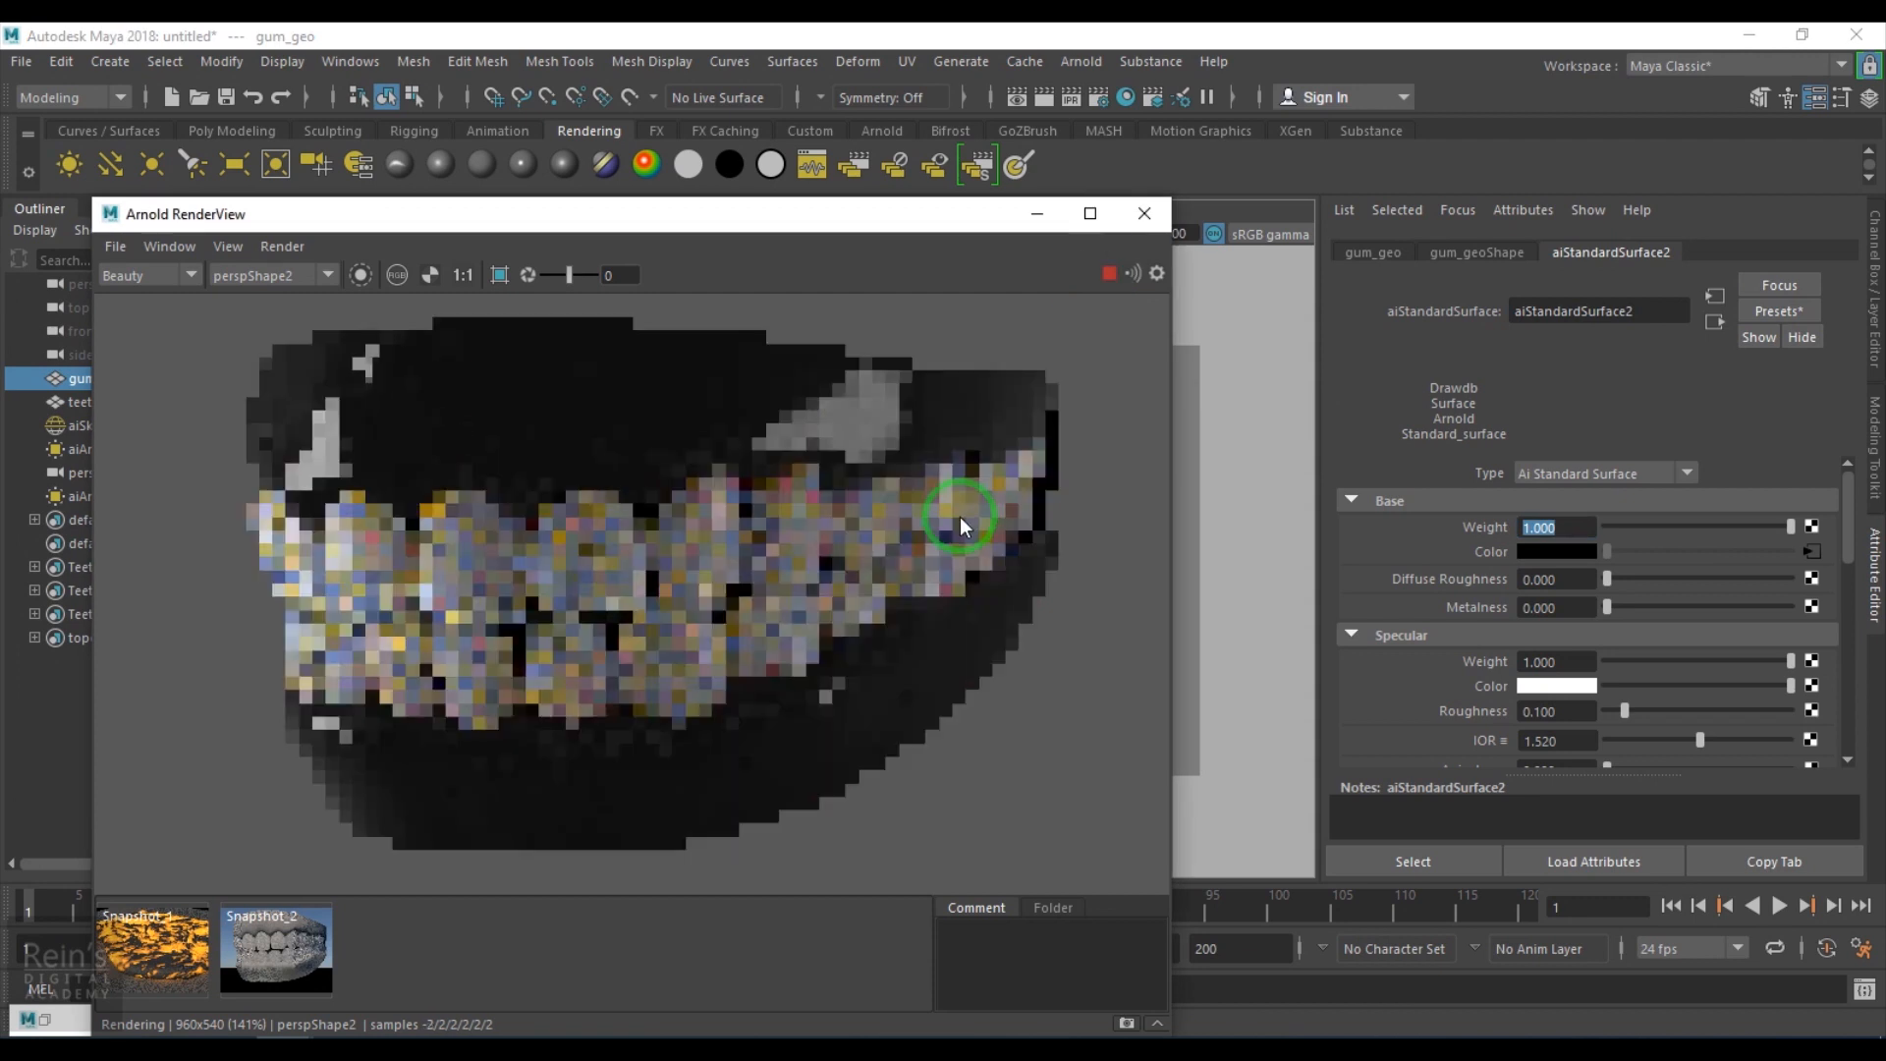
# Set the connected aiCurvature texture's radius to 1 and its output to concave.
pyautogui.click(1811, 552)
pyautogui.moveTo(1562, 553); pyautogui.dragTo(1442, 552)
pyautogui.write('1')
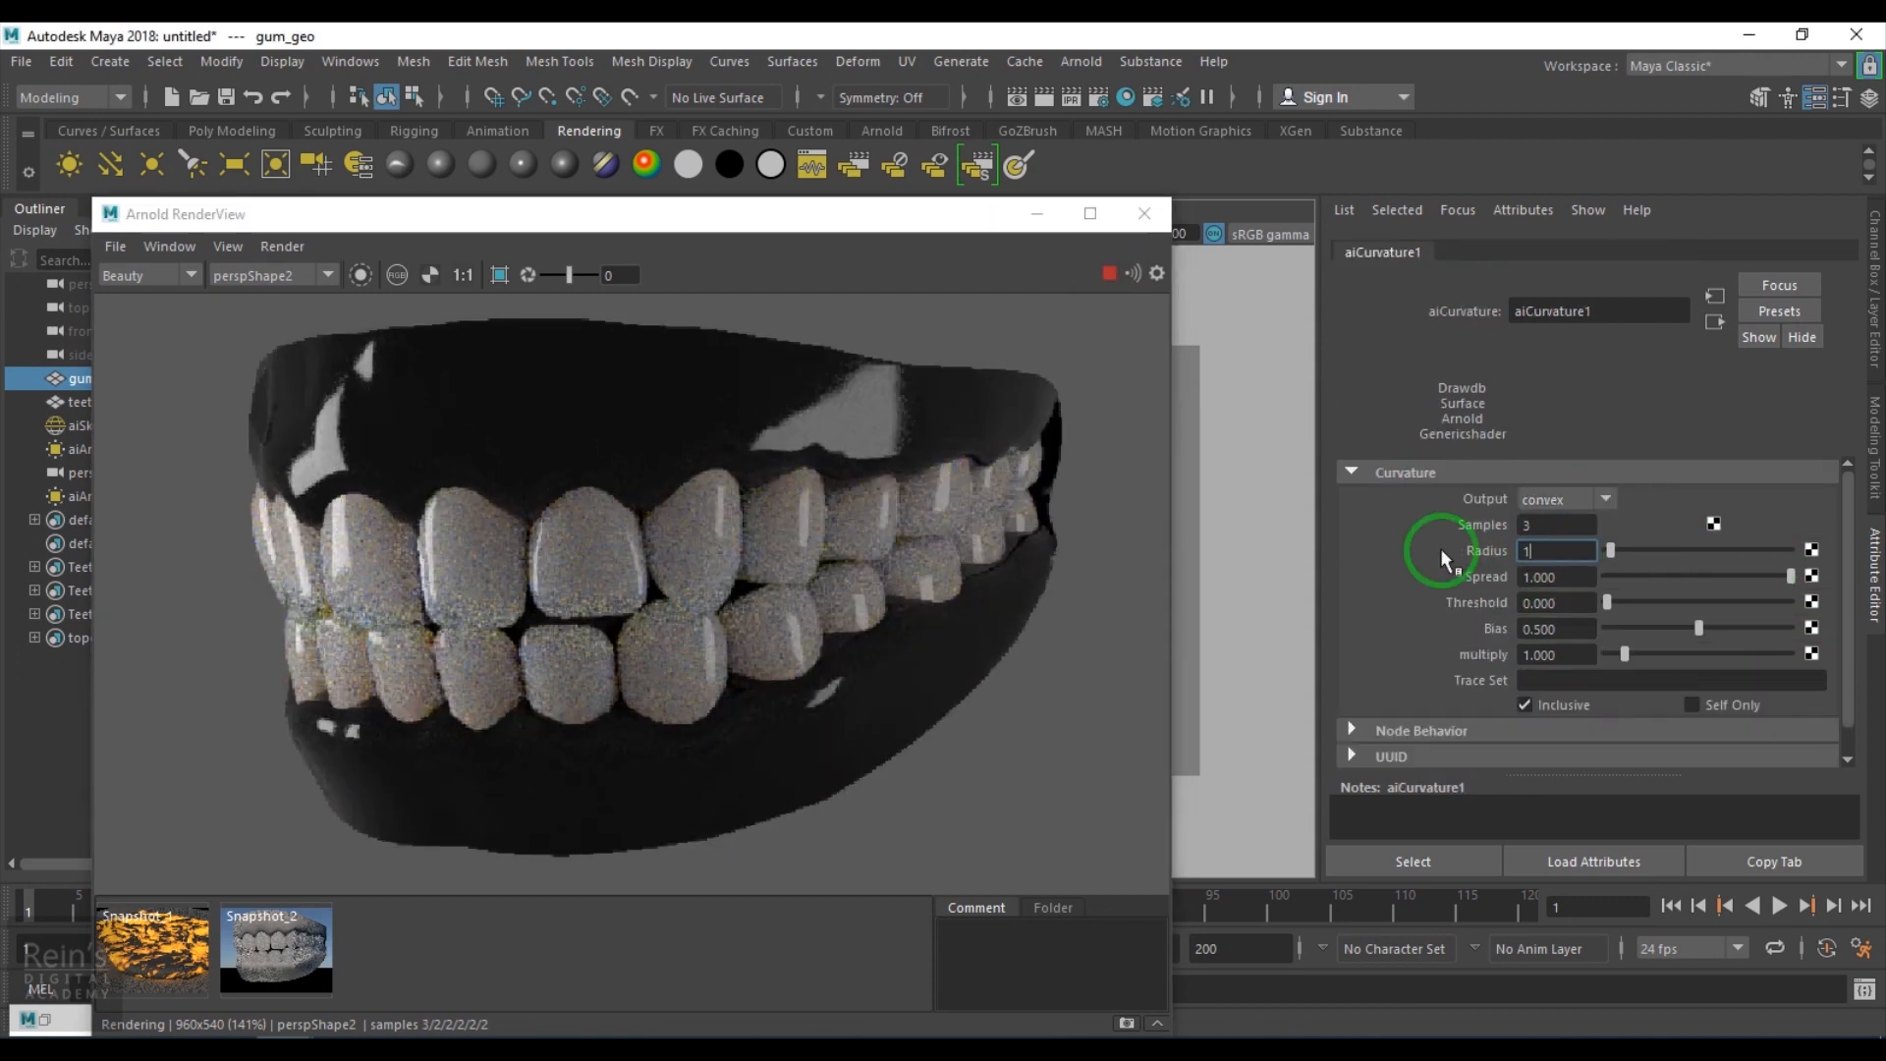
pyautogui.press('Return')
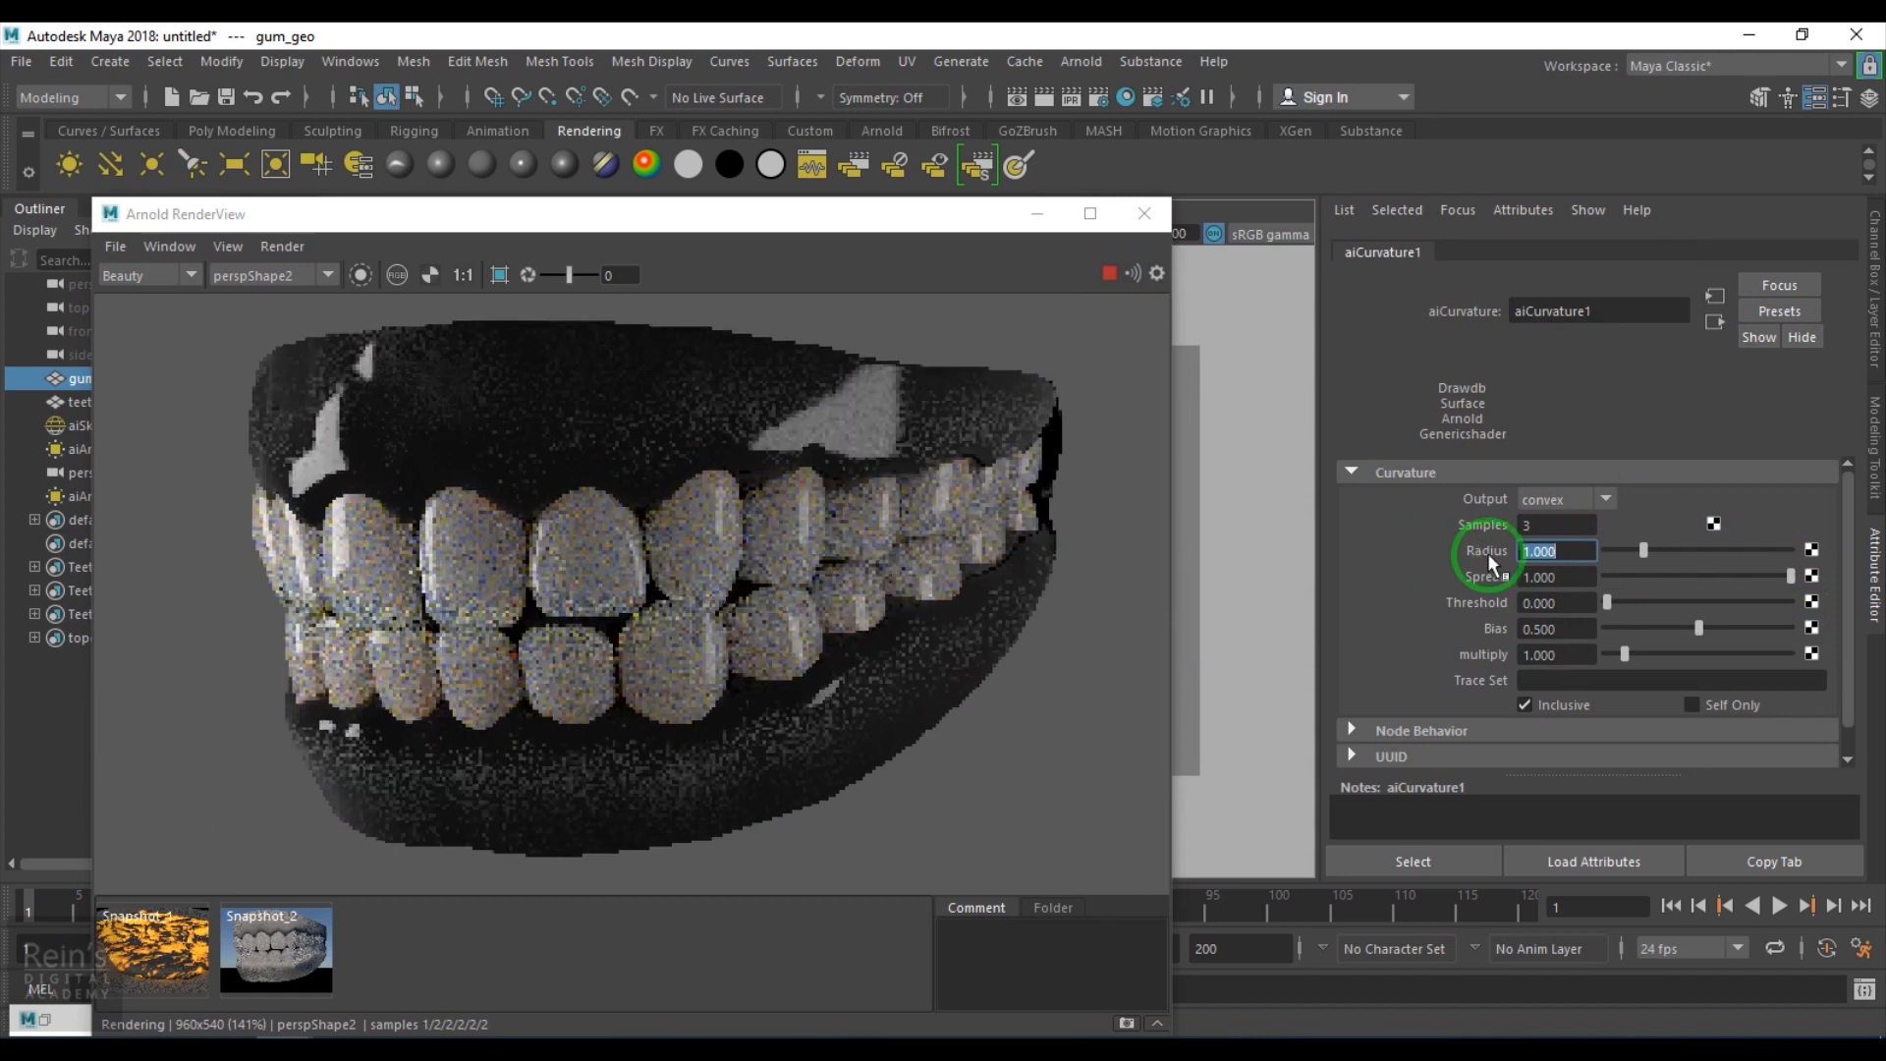
pyautogui.click(1560, 498)
pyautogui.click(1556, 523)
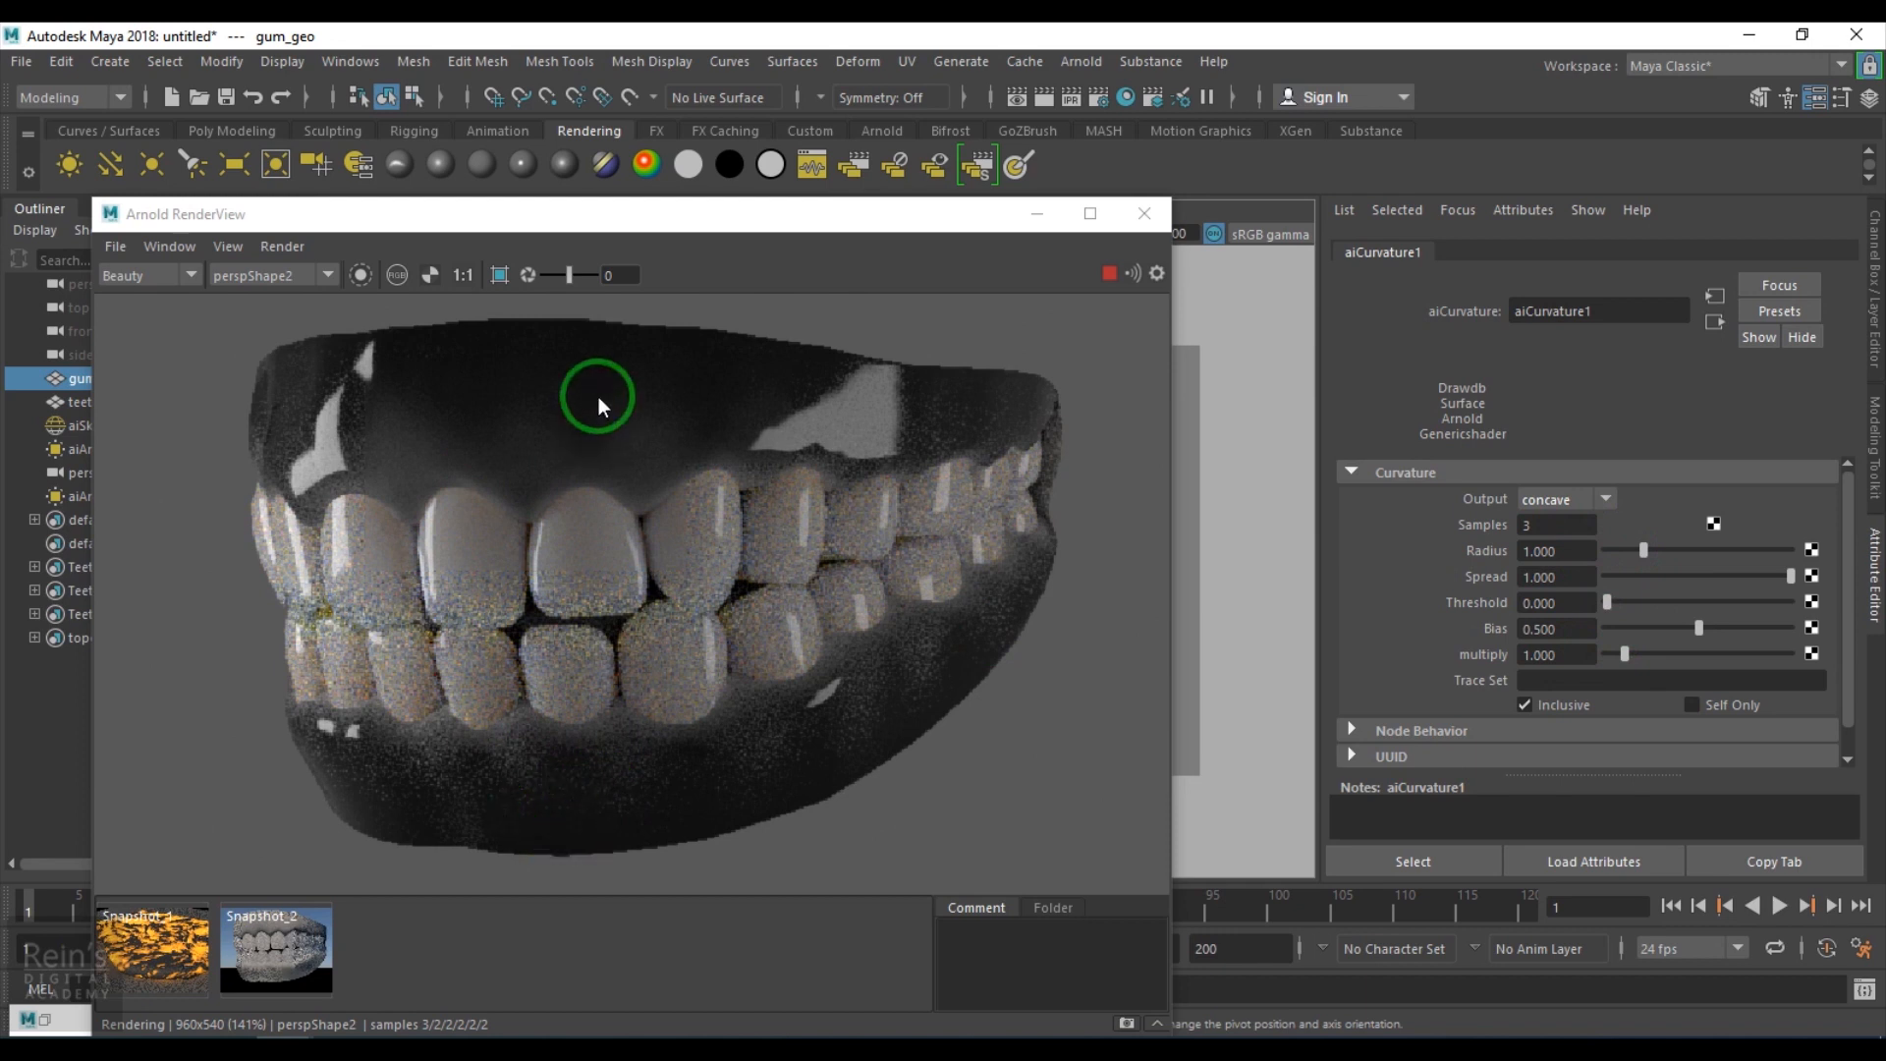
# Adjust the aiCurvature texture to bias 0.818, multiply 2.727, radius 2.013 and threshold 0.013.
pyautogui.click(1660, 627)
pyautogui.click(1754, 626)
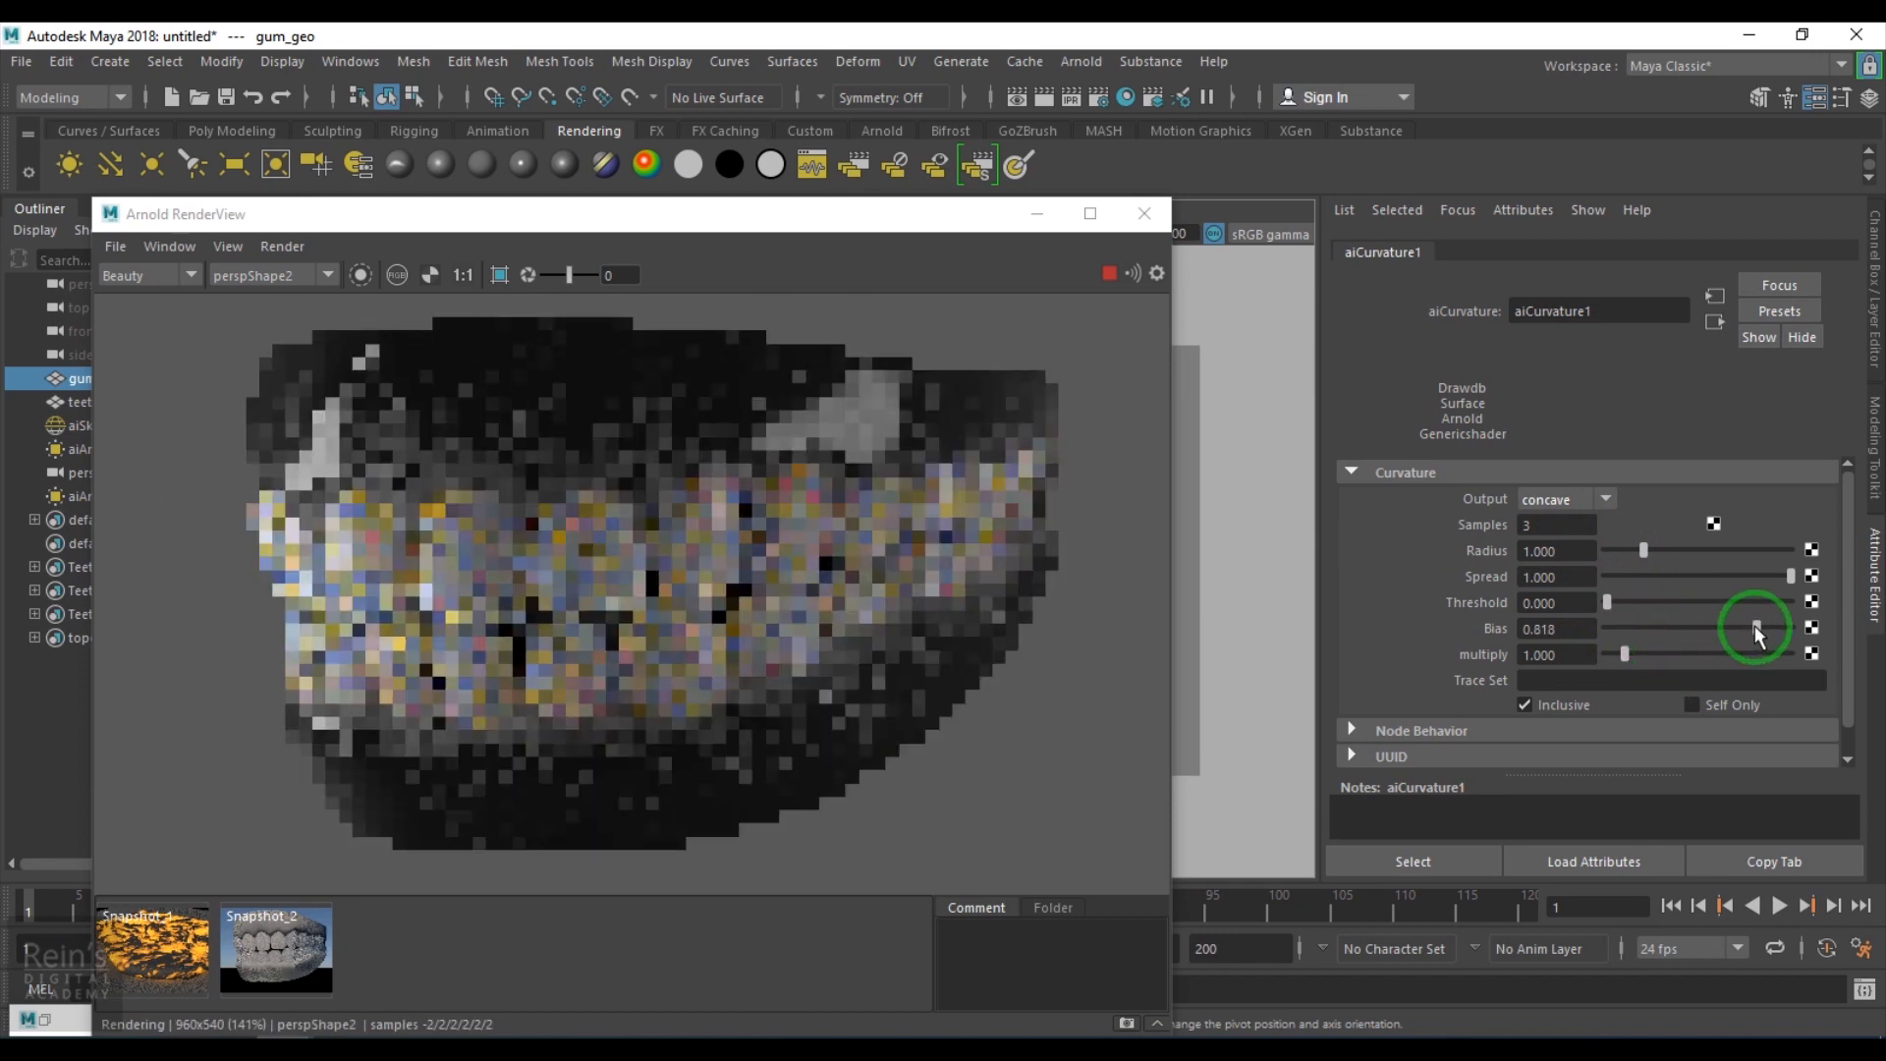
pyautogui.moveTo(1611, 652); pyautogui.dragTo(1681, 552)
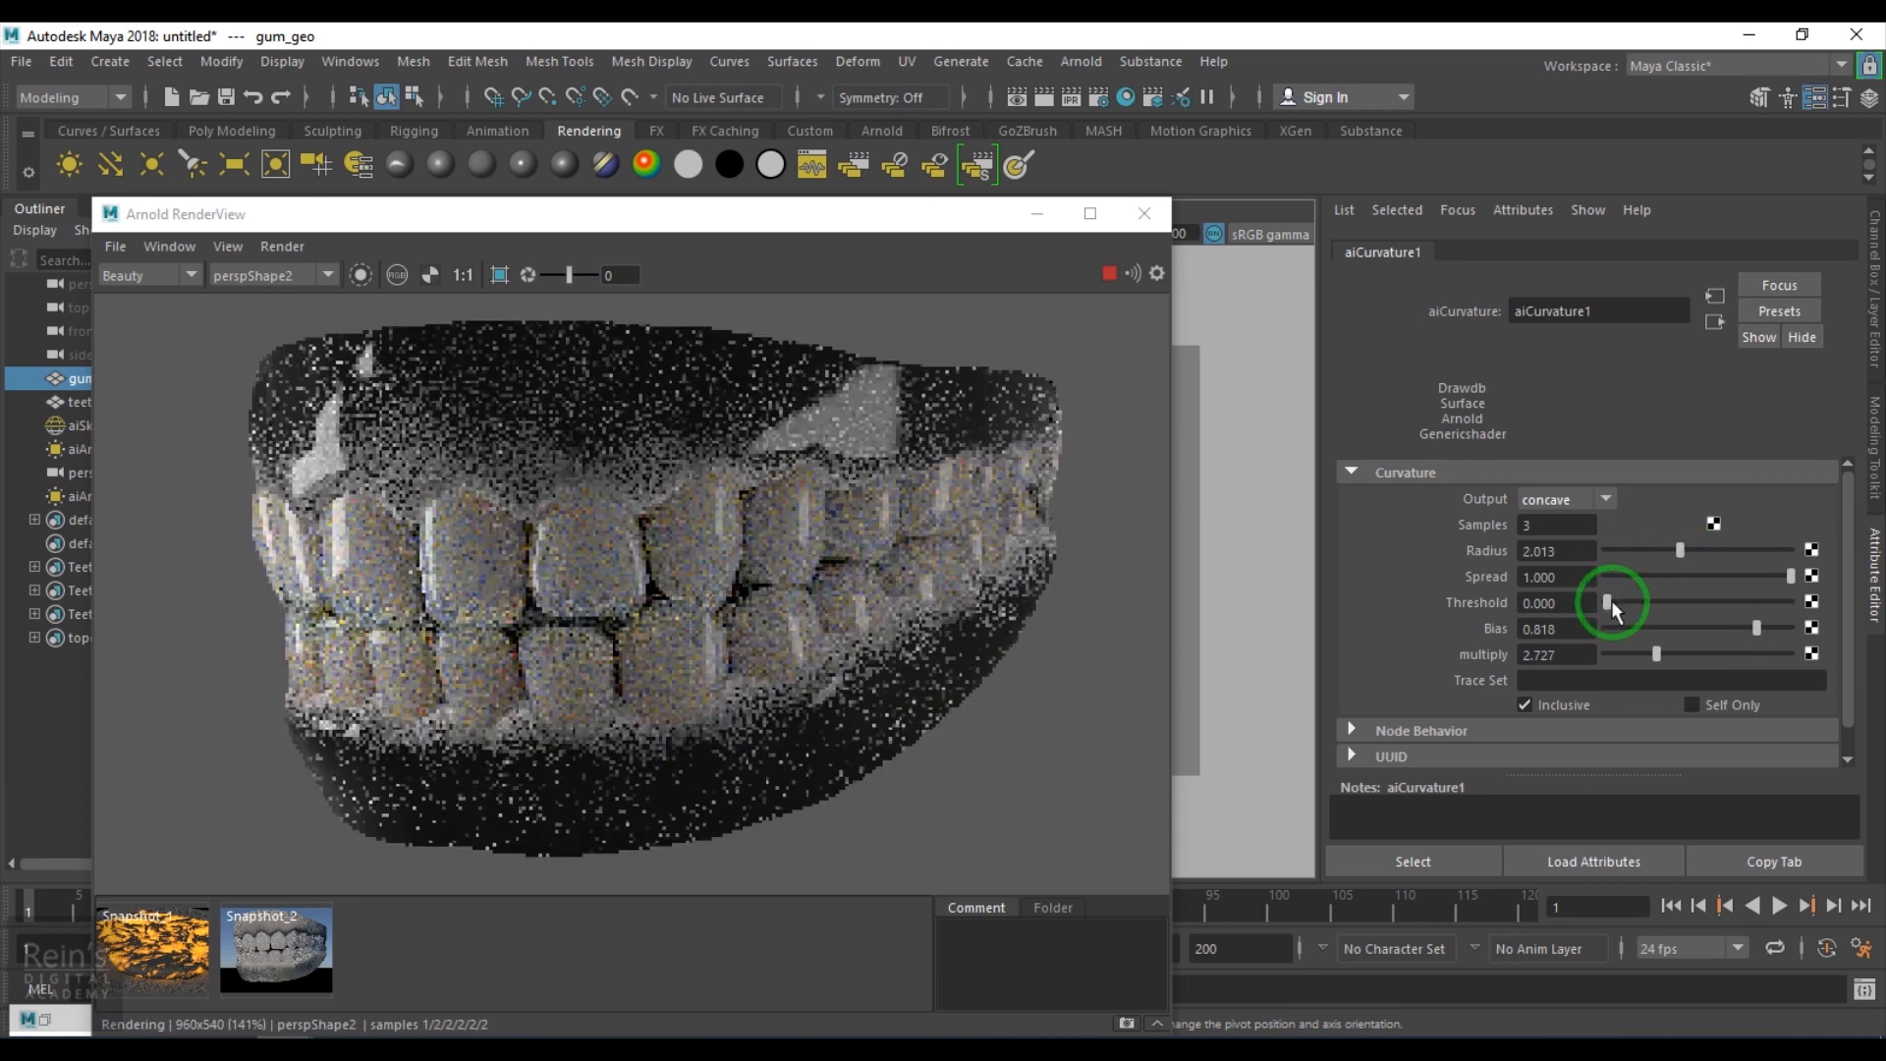
pyautogui.moveTo(1611, 601)
pyautogui.mouseDown()
pyautogui.moveTo(1646, 601)
pyautogui.moveTo(1607, 610)
pyautogui.mouseUp()
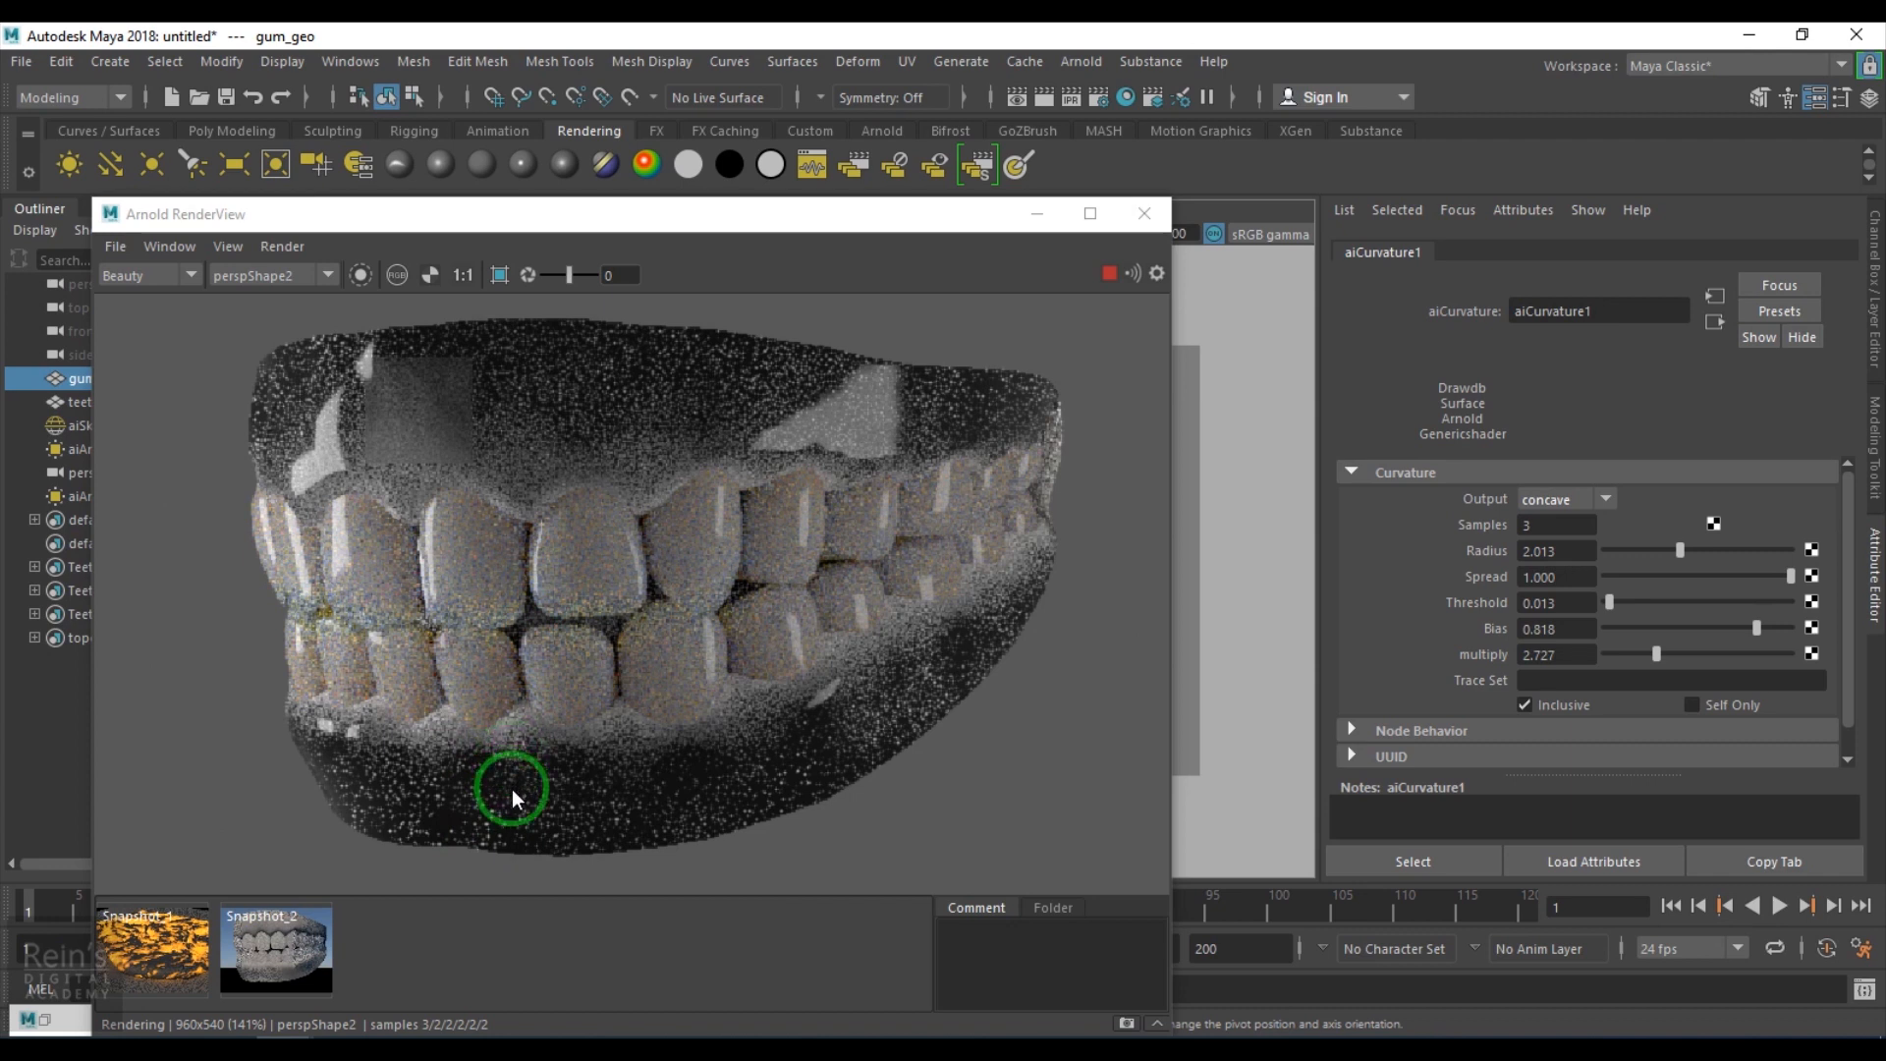
# Stop the live render, restore Hypershade and make room for a node between aiCurvature1 and the gum material.
pyautogui.click(1109, 273)
pyautogui.click(44, 1020)
pyautogui.keyDown('alt'); pyautogui.moveTo(1027, 806); pyautogui.dragTo(1201, 804, button='middle'); pyautogui.keyUp('alt')
pyautogui.moveTo(1065, 627); pyautogui.dragTo(856, 621)
pyautogui.press('Tab')
pyautogui.write('remap')
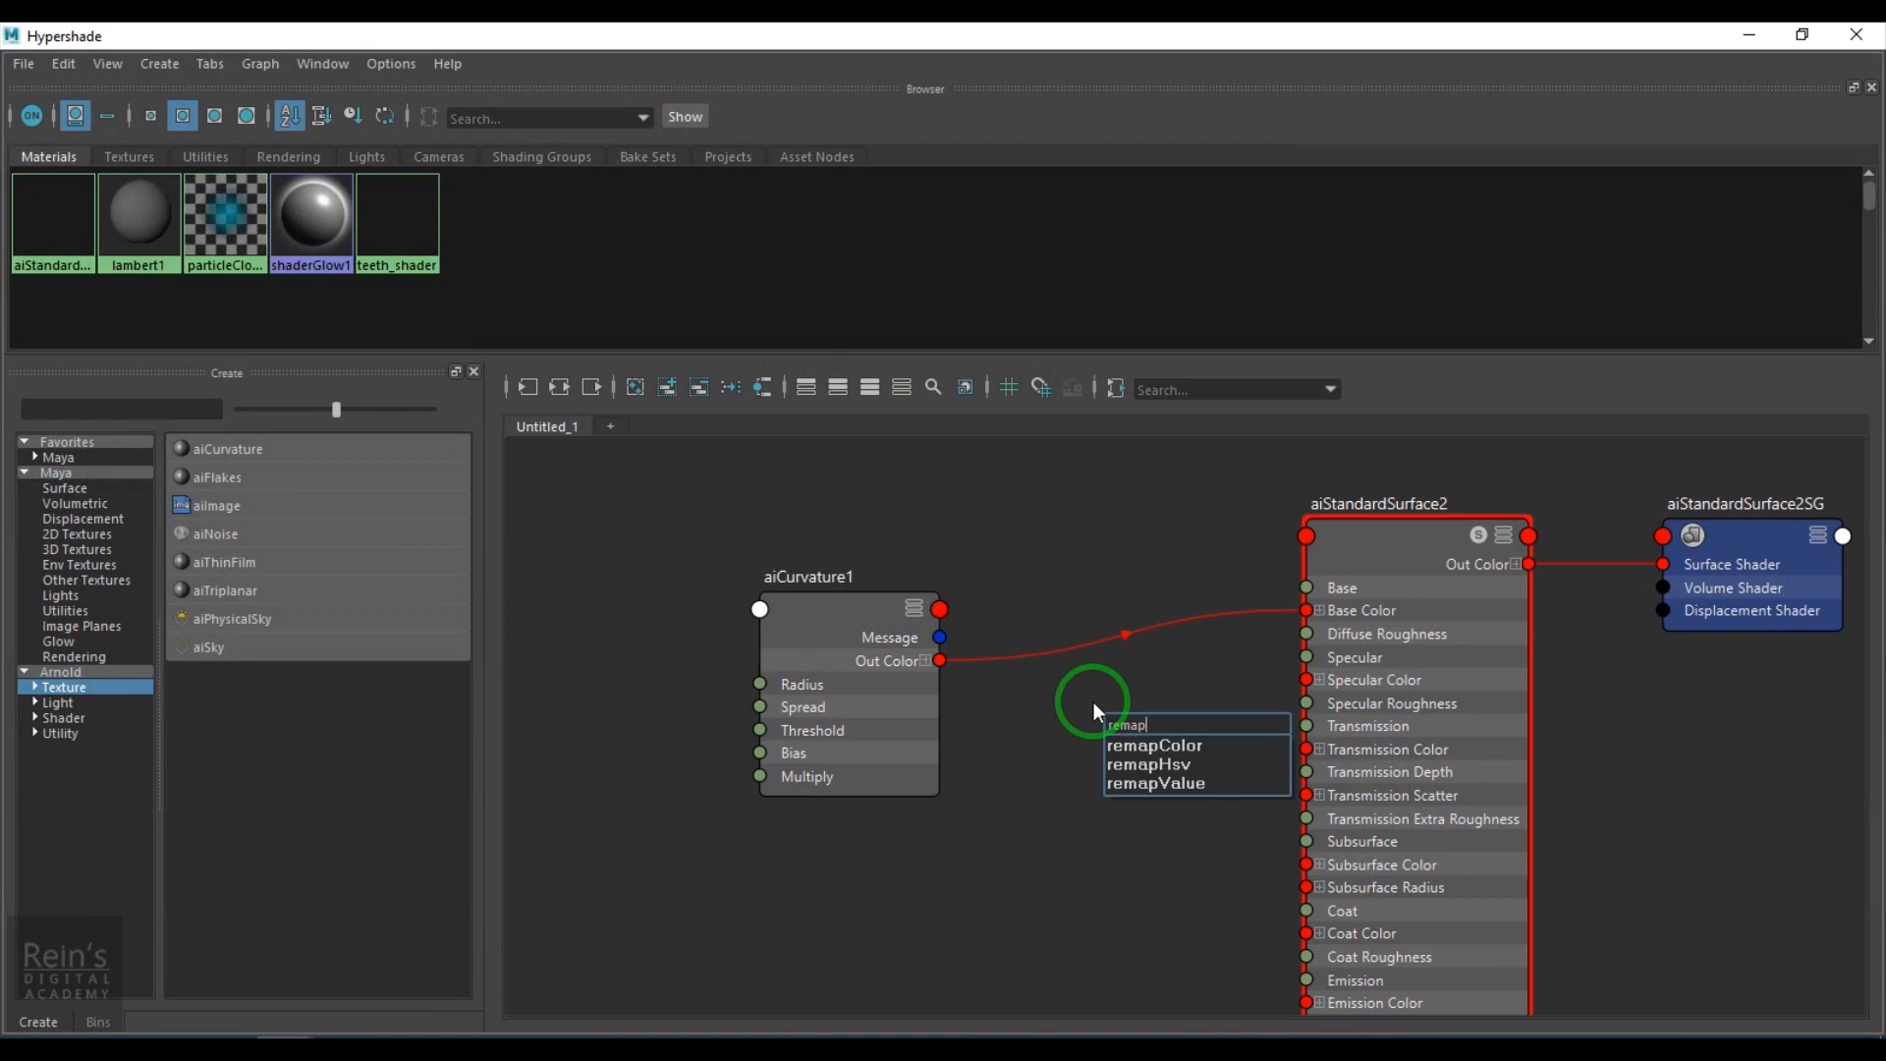
pyautogui.press('BackSpace')
pyautogui.press('BackSpace')
pyautogui.press('BackSpace')
pyautogui.press('BackSpace')
pyautogui.press('BackSpace')
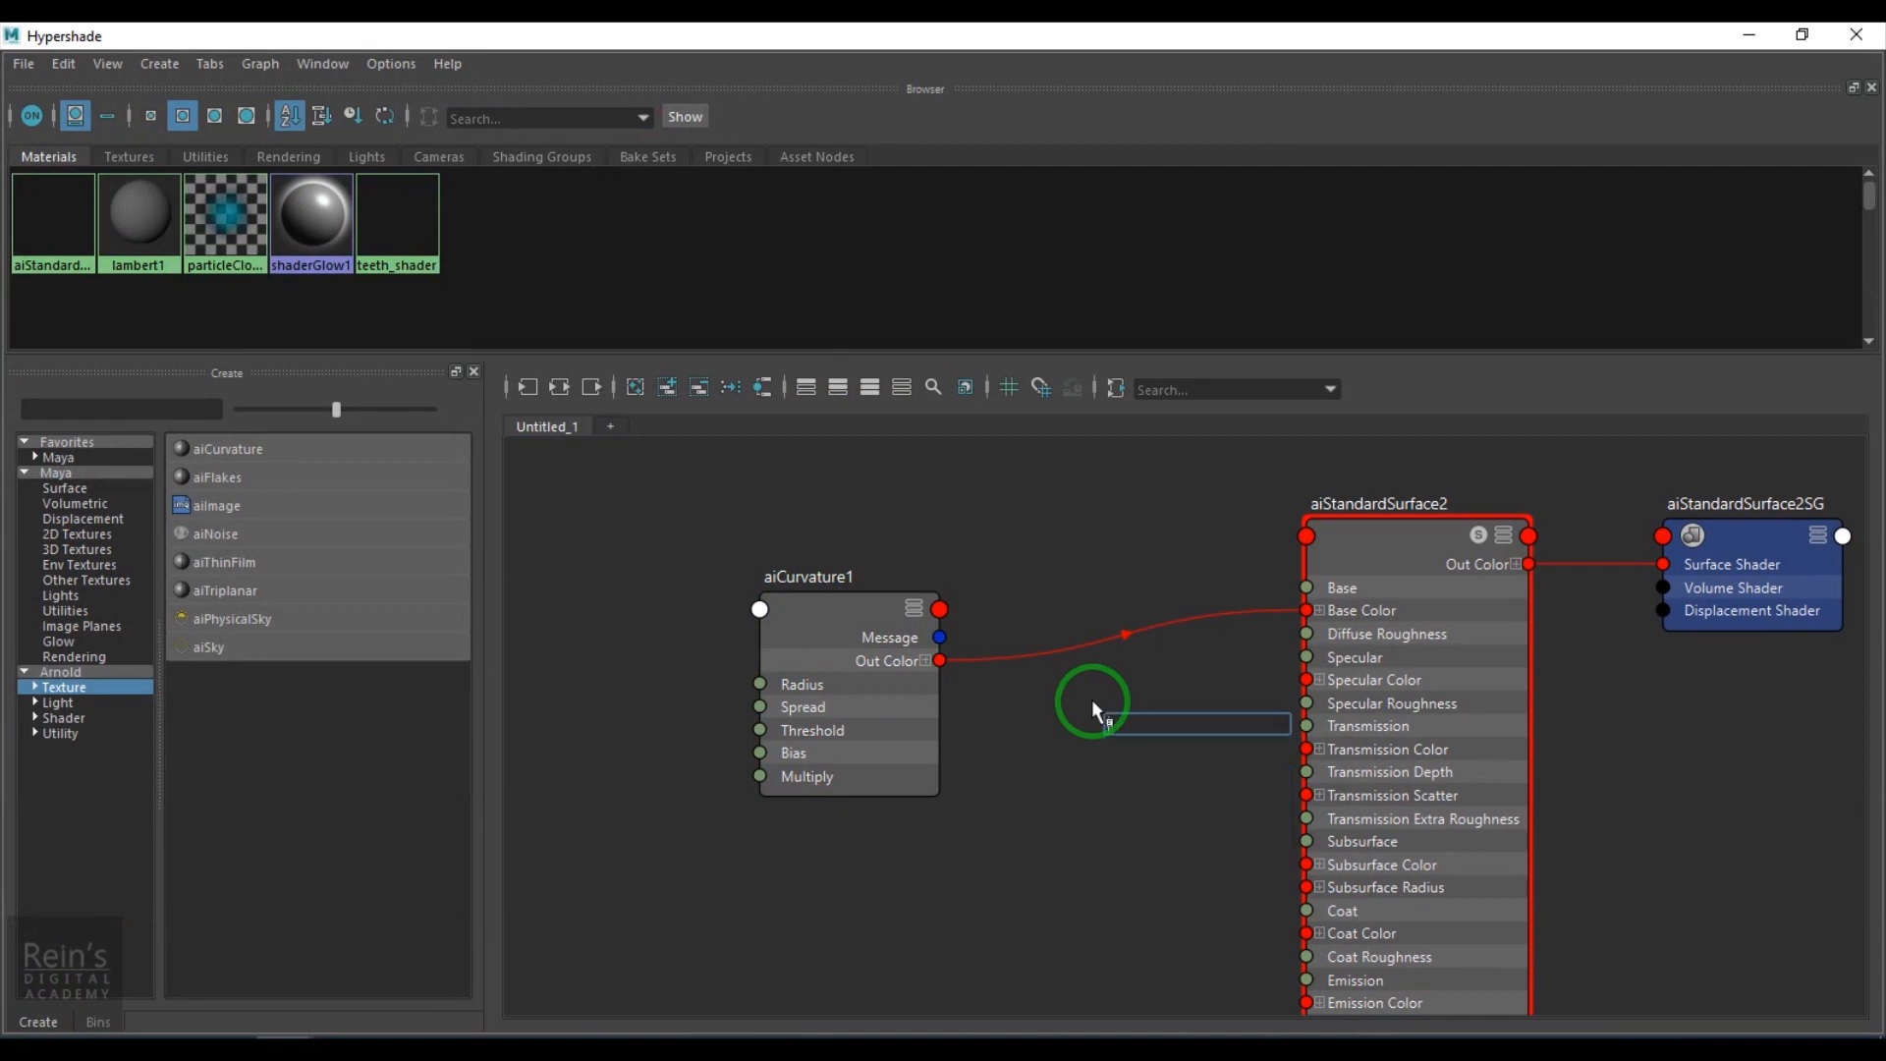
# Create an aiColorCorrect node between the aiCurvature texture and the gum material.
pyautogui.write('color')
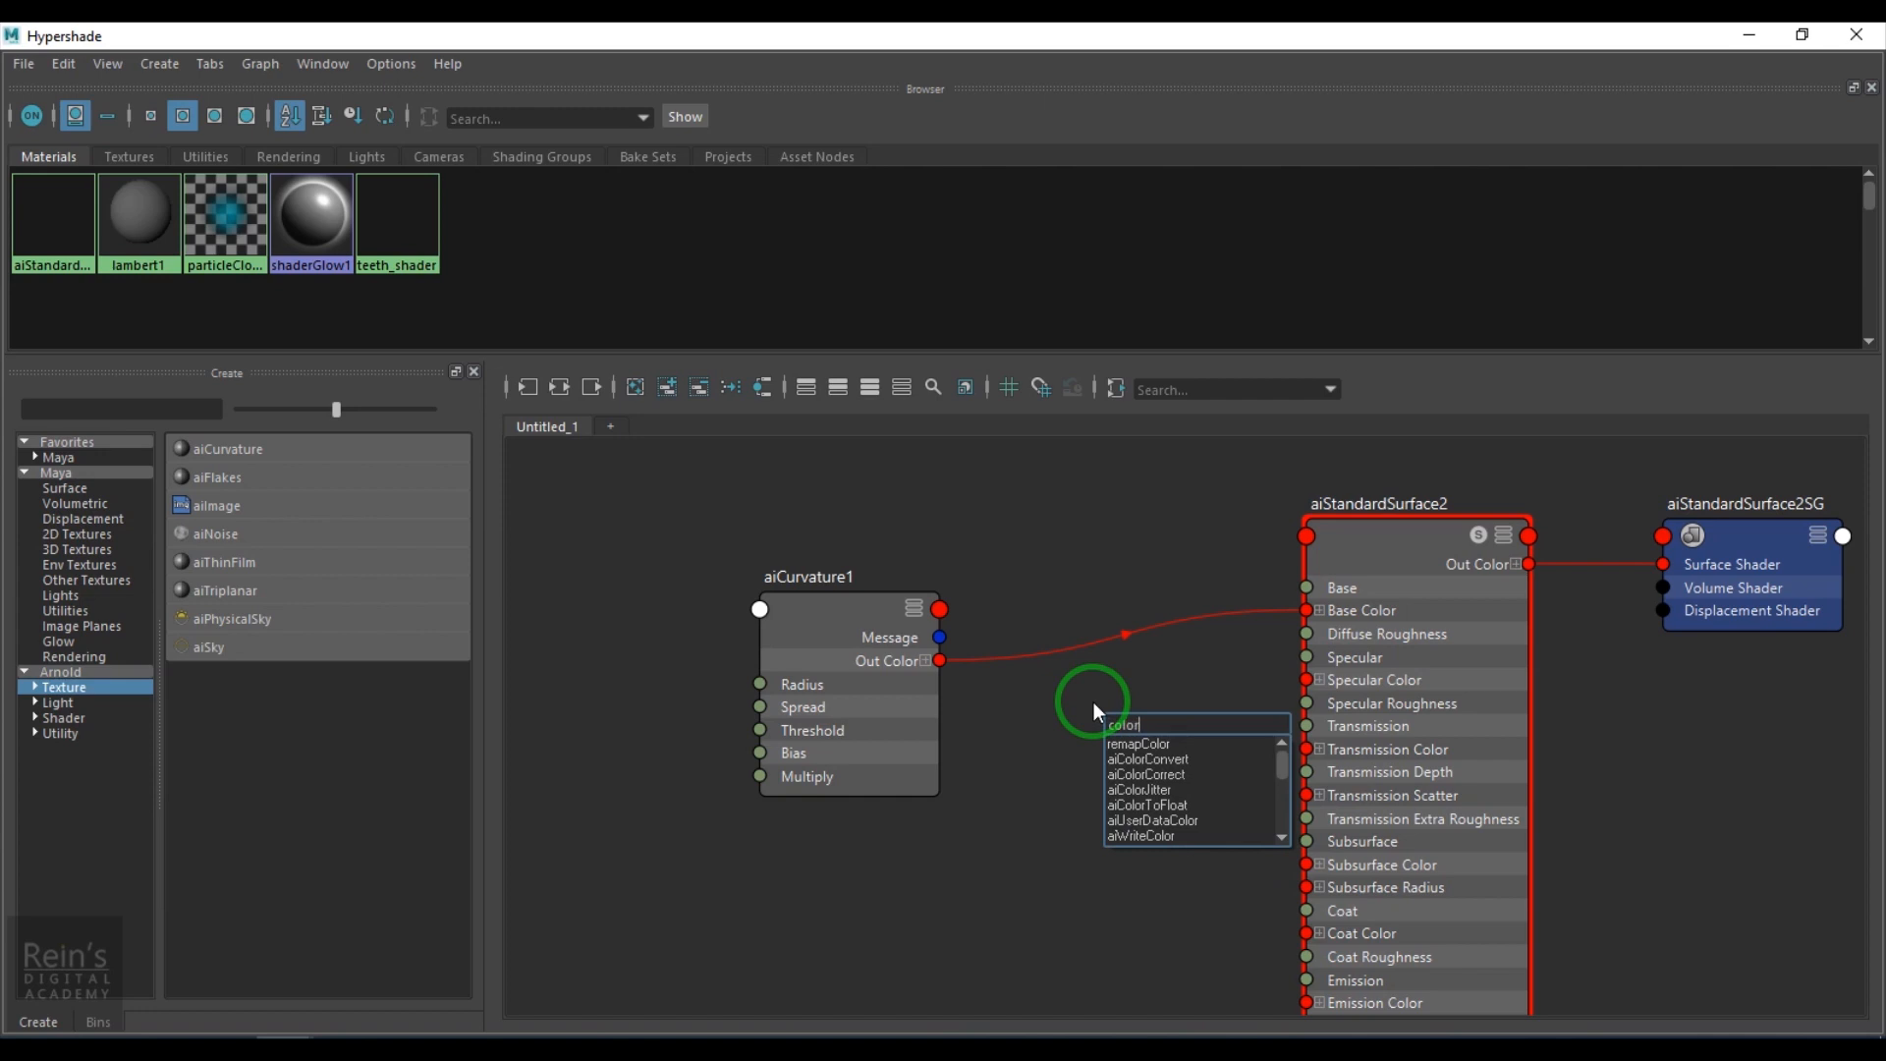
pyautogui.write('correct')
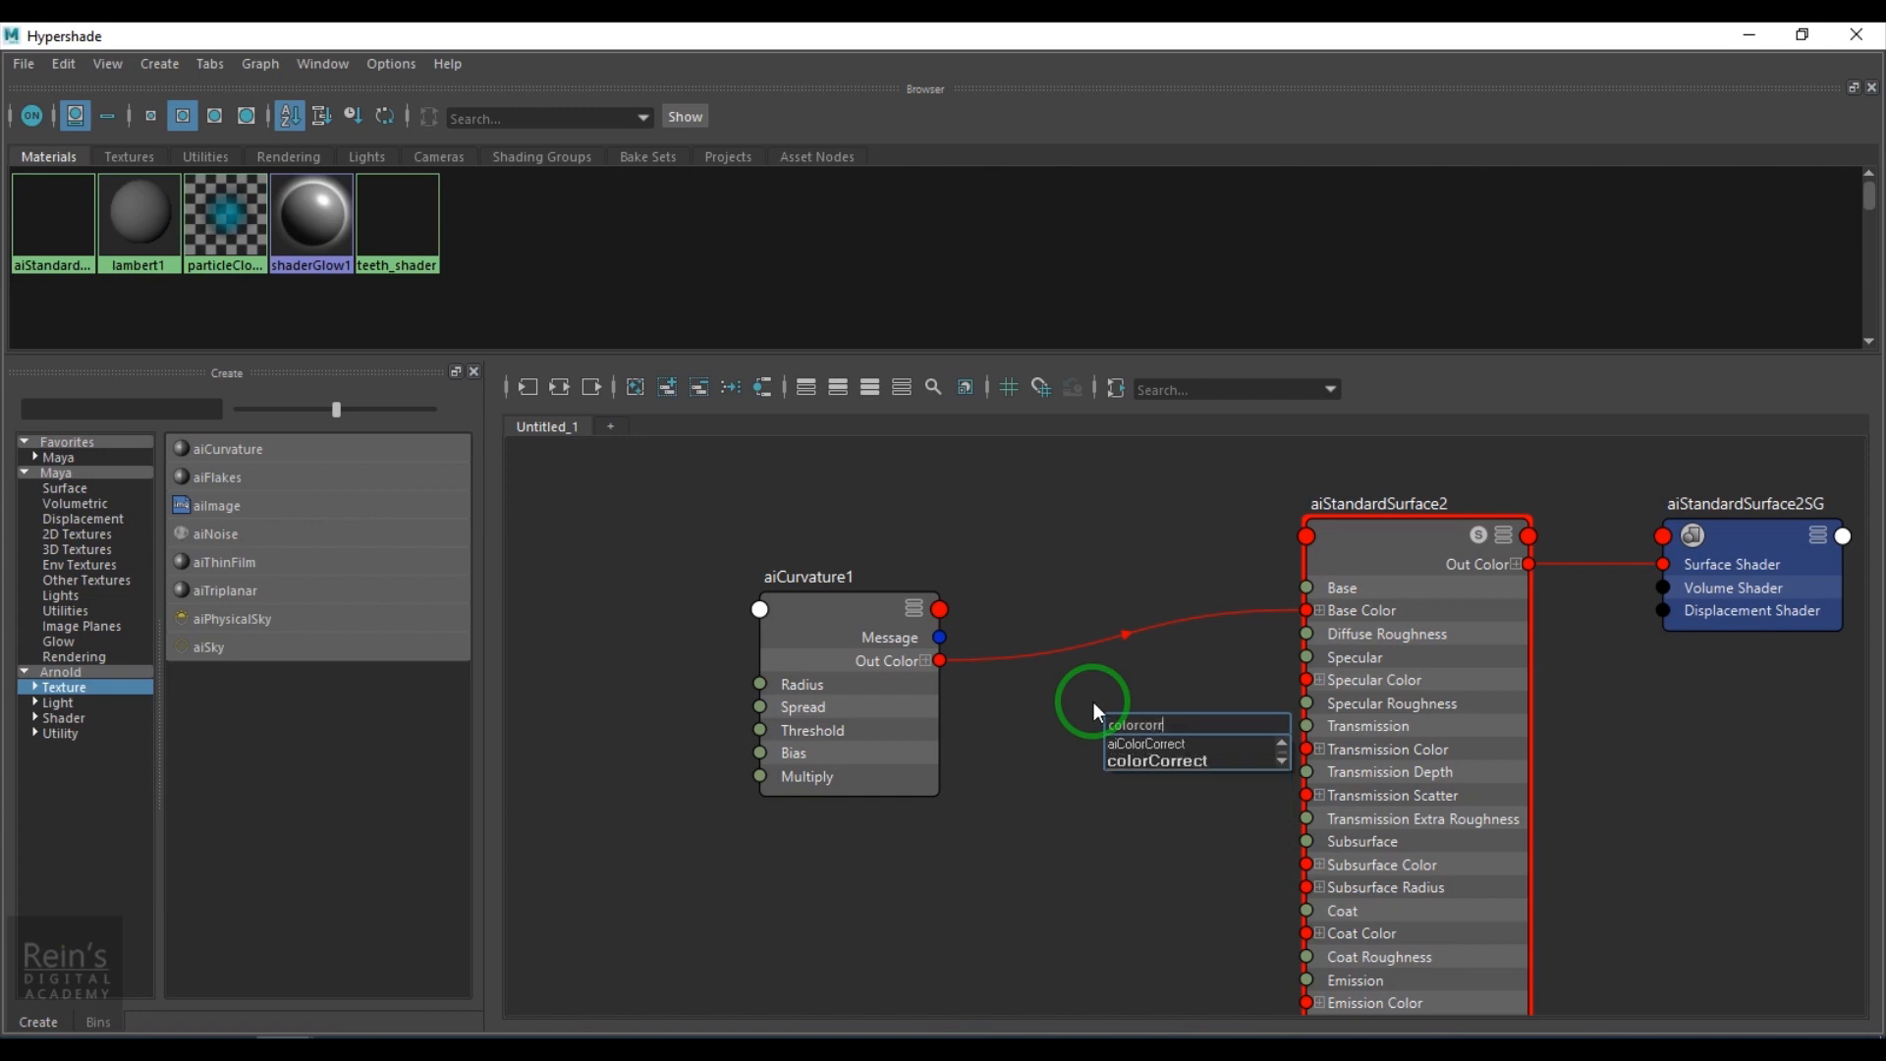
pyautogui.press('Down')
pyautogui.press('Return')
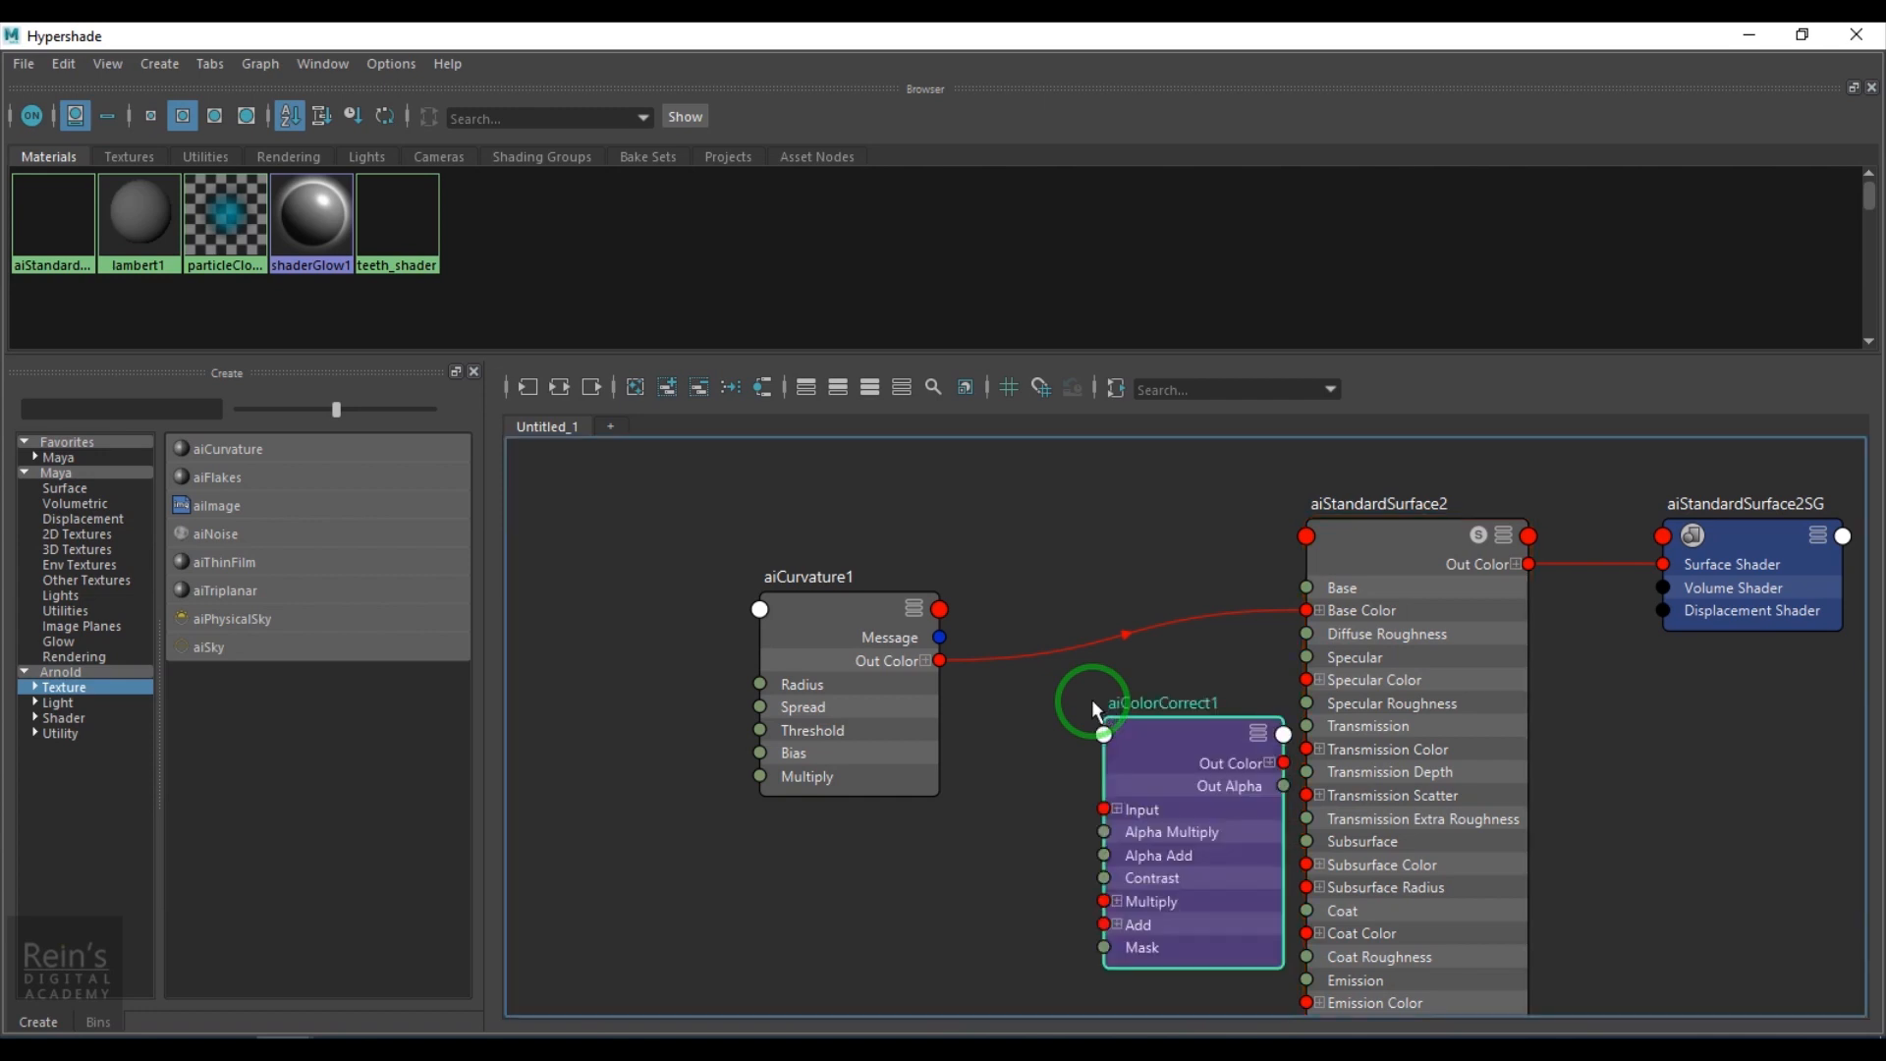
# Route aiCurvature1's Out Color through the aiColorCorrect node's Input and its Out Color into the gum material's Base Color.
pyautogui.moveTo(940, 661); pyautogui.dragTo(1108, 809)
pyautogui.moveTo(1179, 757); pyautogui.dragTo(1069, 715)
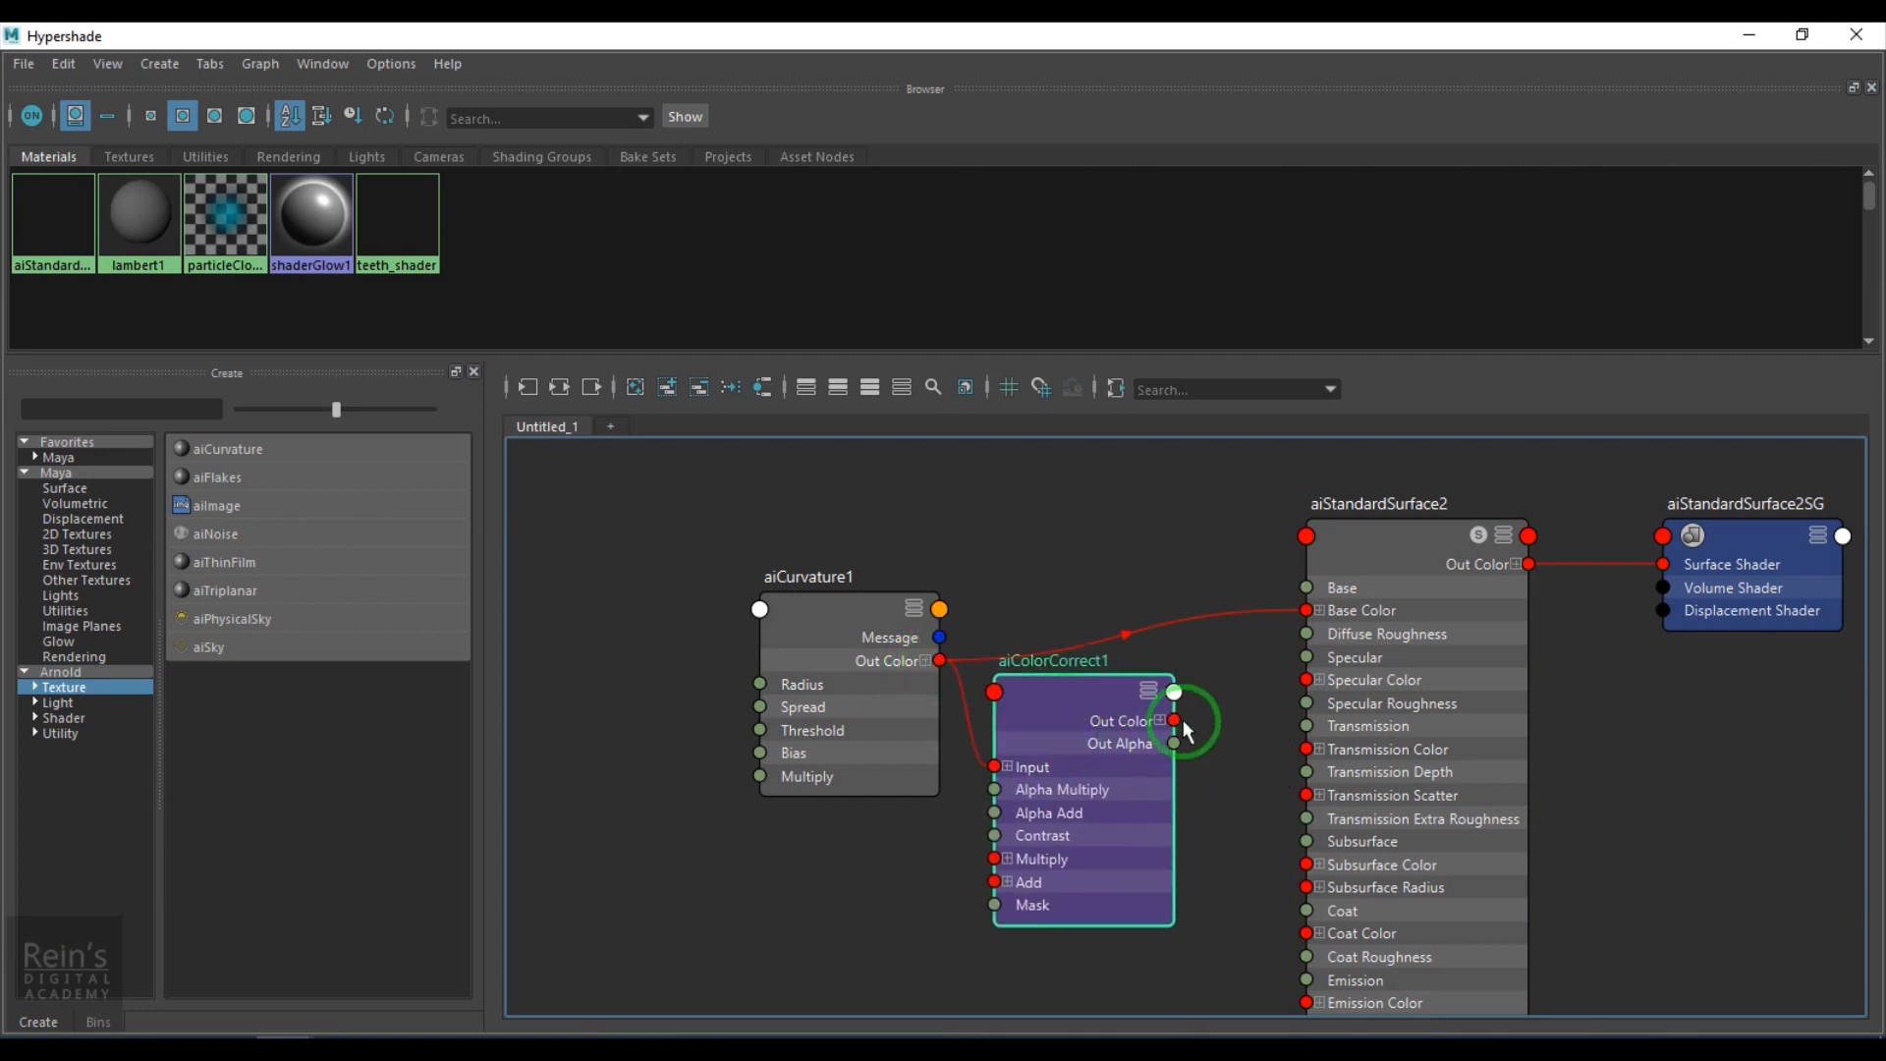
pyautogui.moveTo(1232, 676); pyautogui.dragTo(1306, 610)
pyautogui.click(1108, 694)
pyautogui.click(1805, 34)
pyautogui.click(1747, 37)
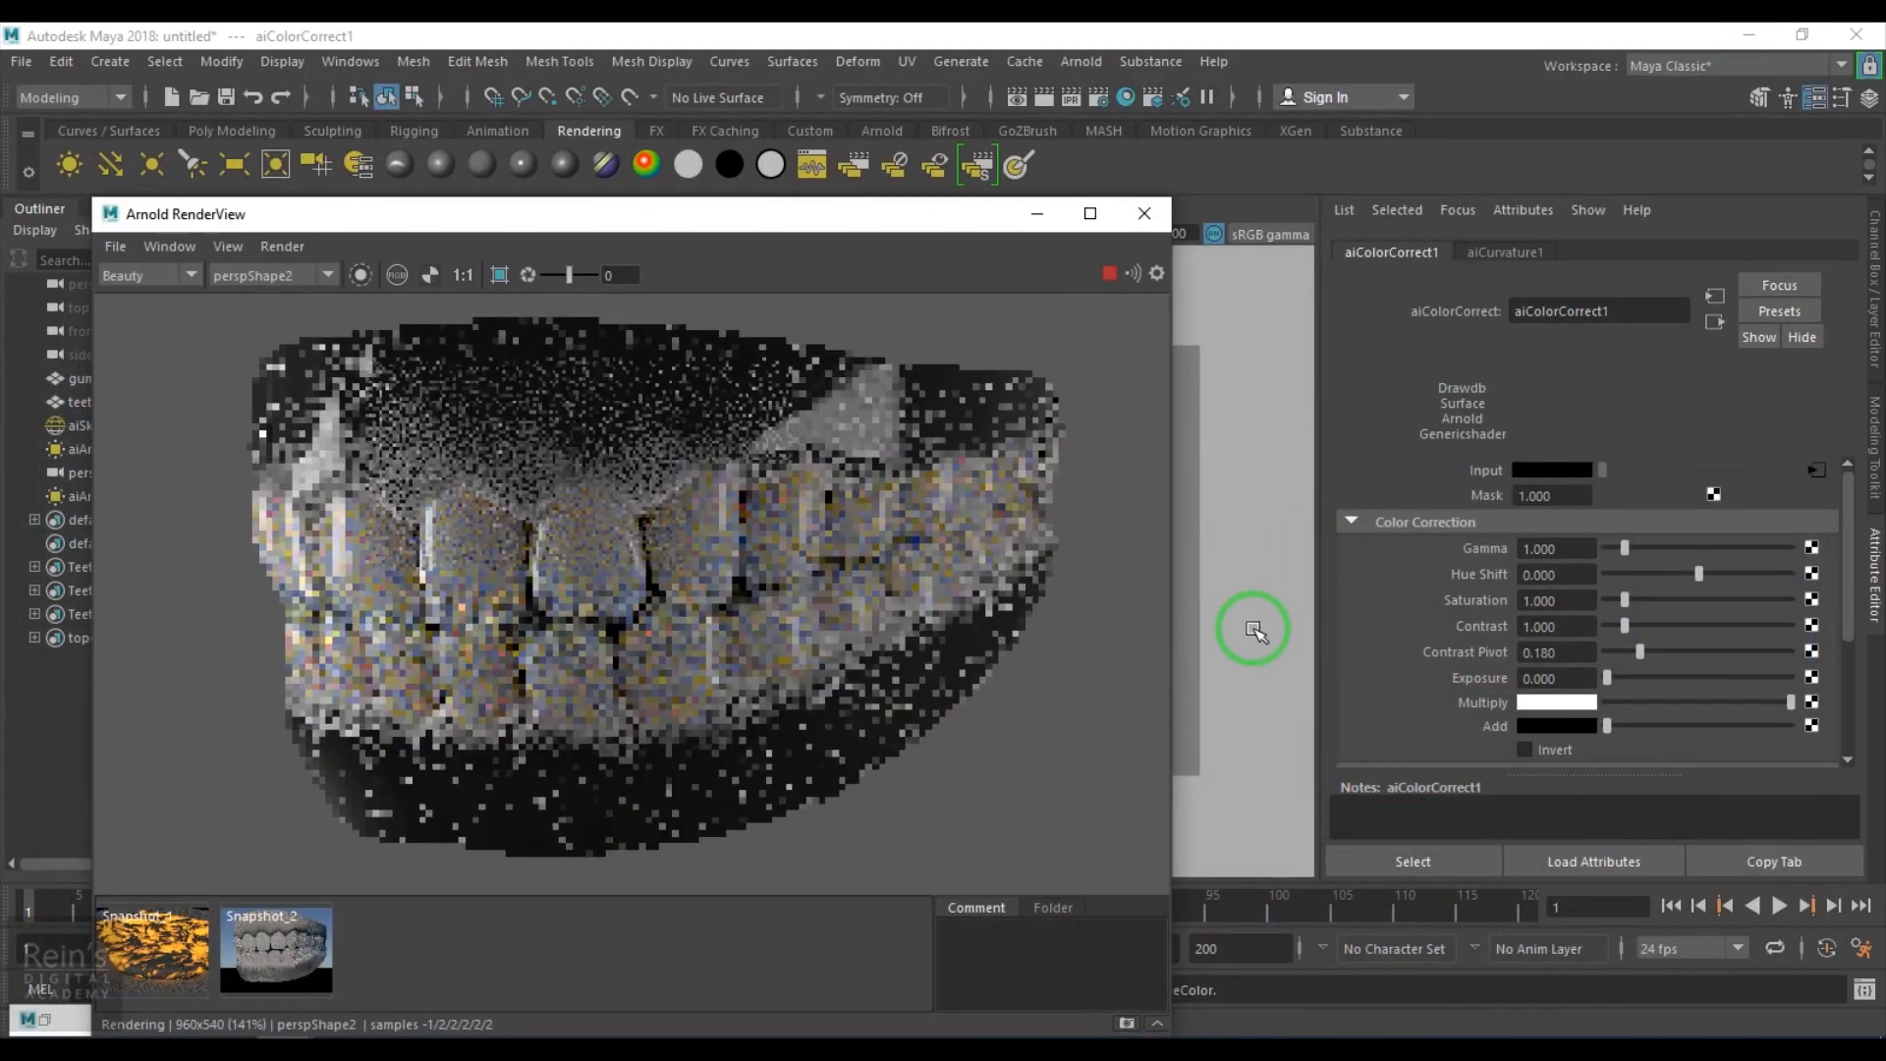
# Set the aiColorCorrect Multiply color to the crimson from the color history, try the same color for Add, and undo the Add change.
pyautogui.click(1553, 705)
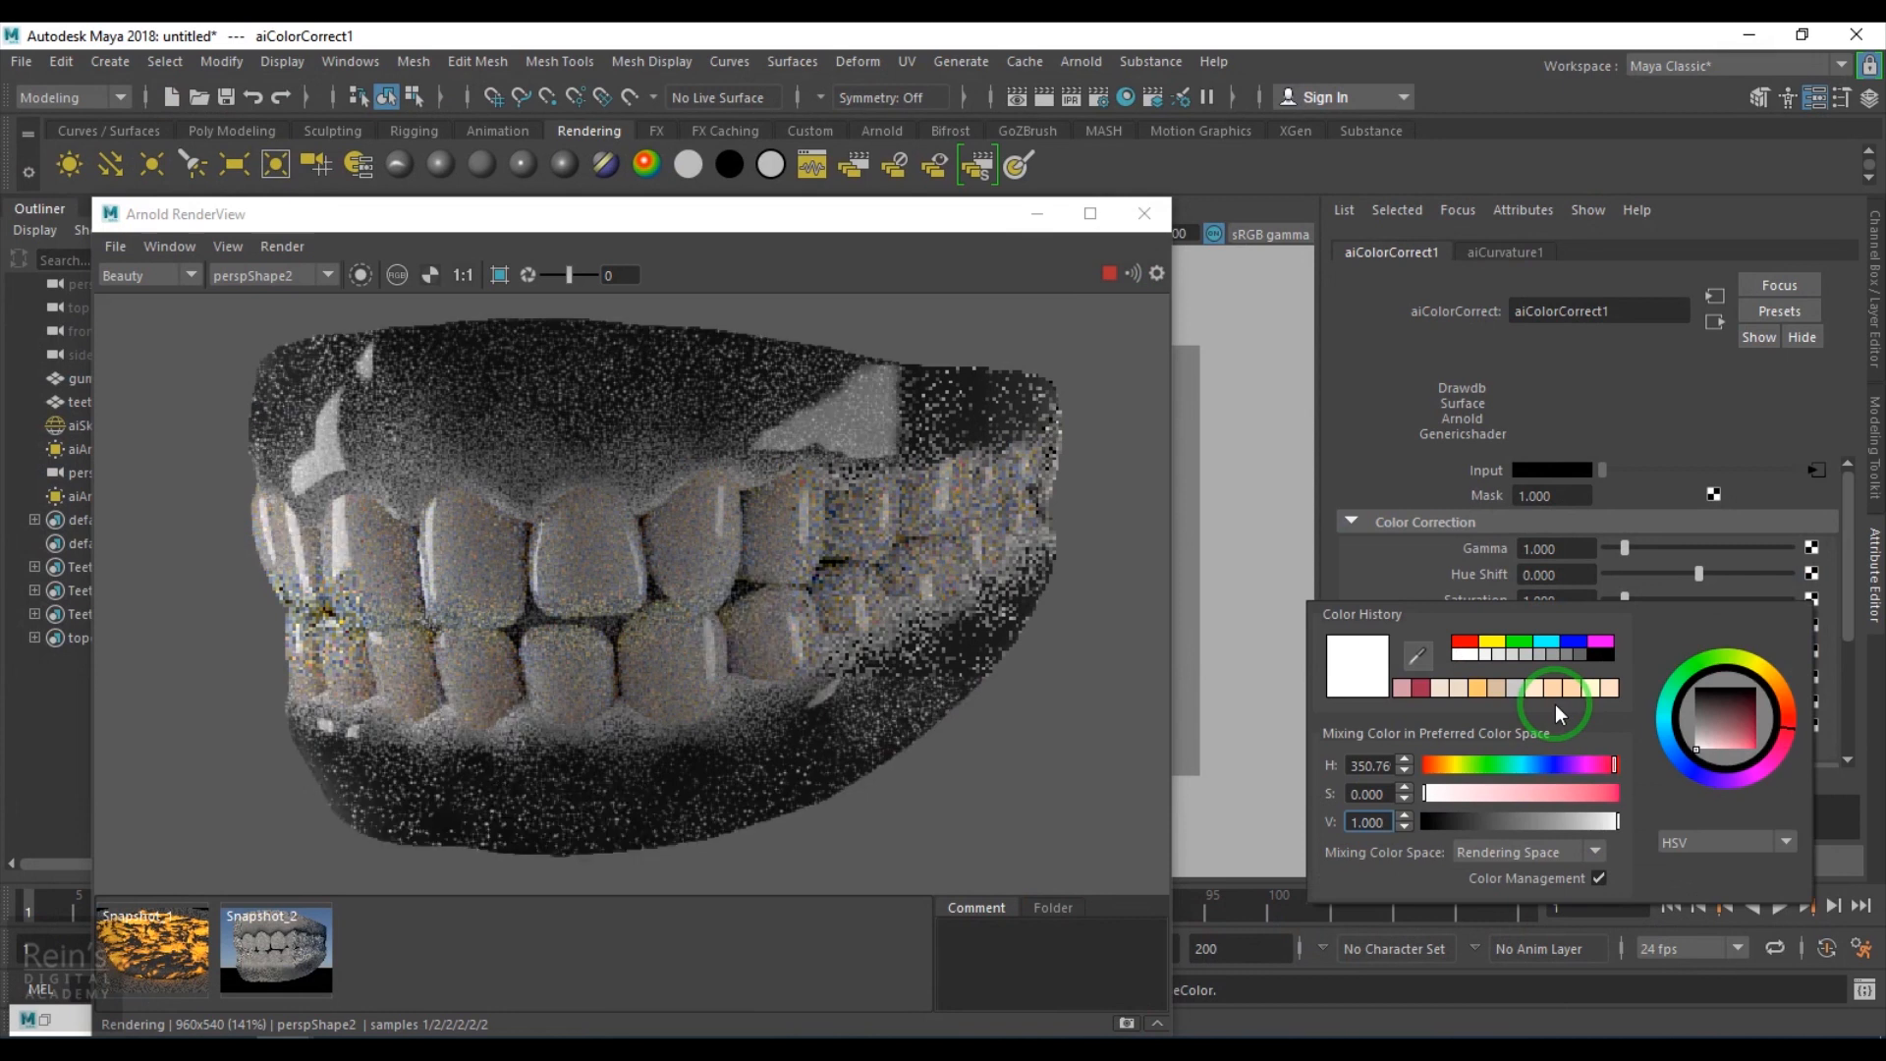
pyautogui.click(1425, 690)
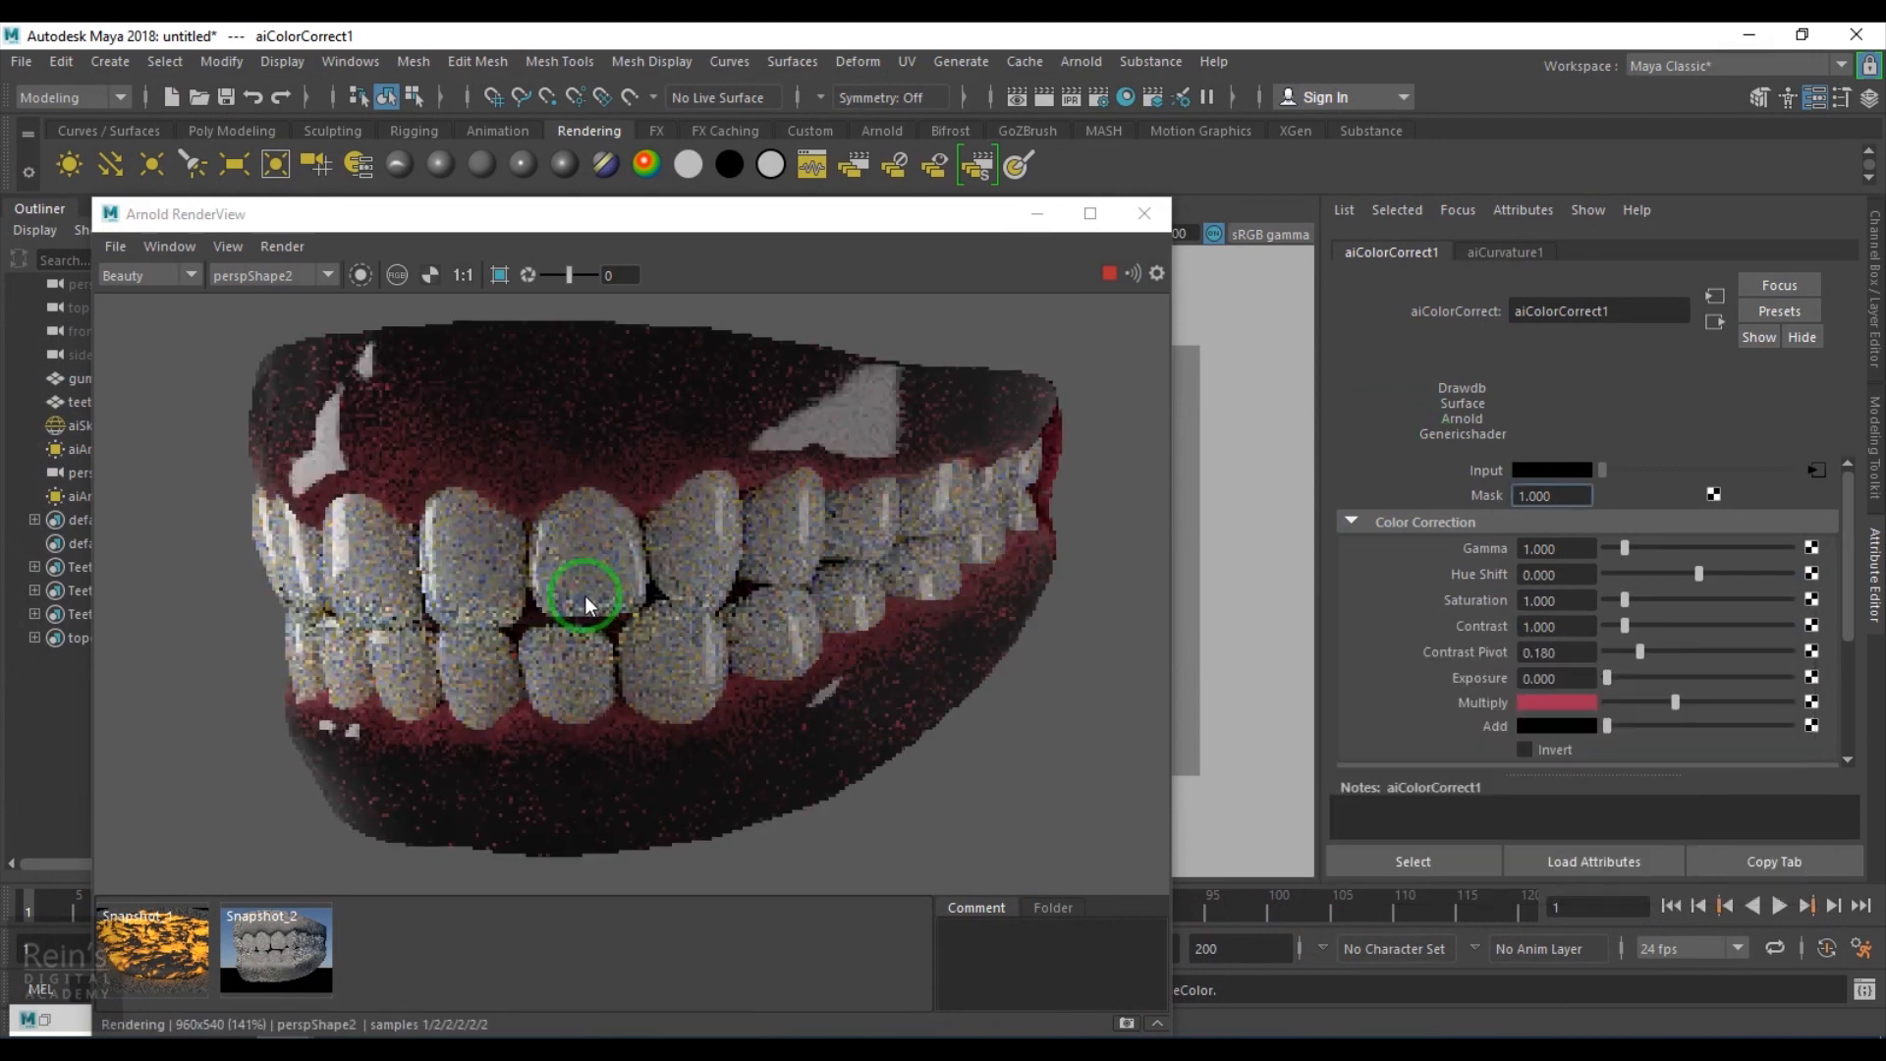
pyautogui.click(1545, 727)
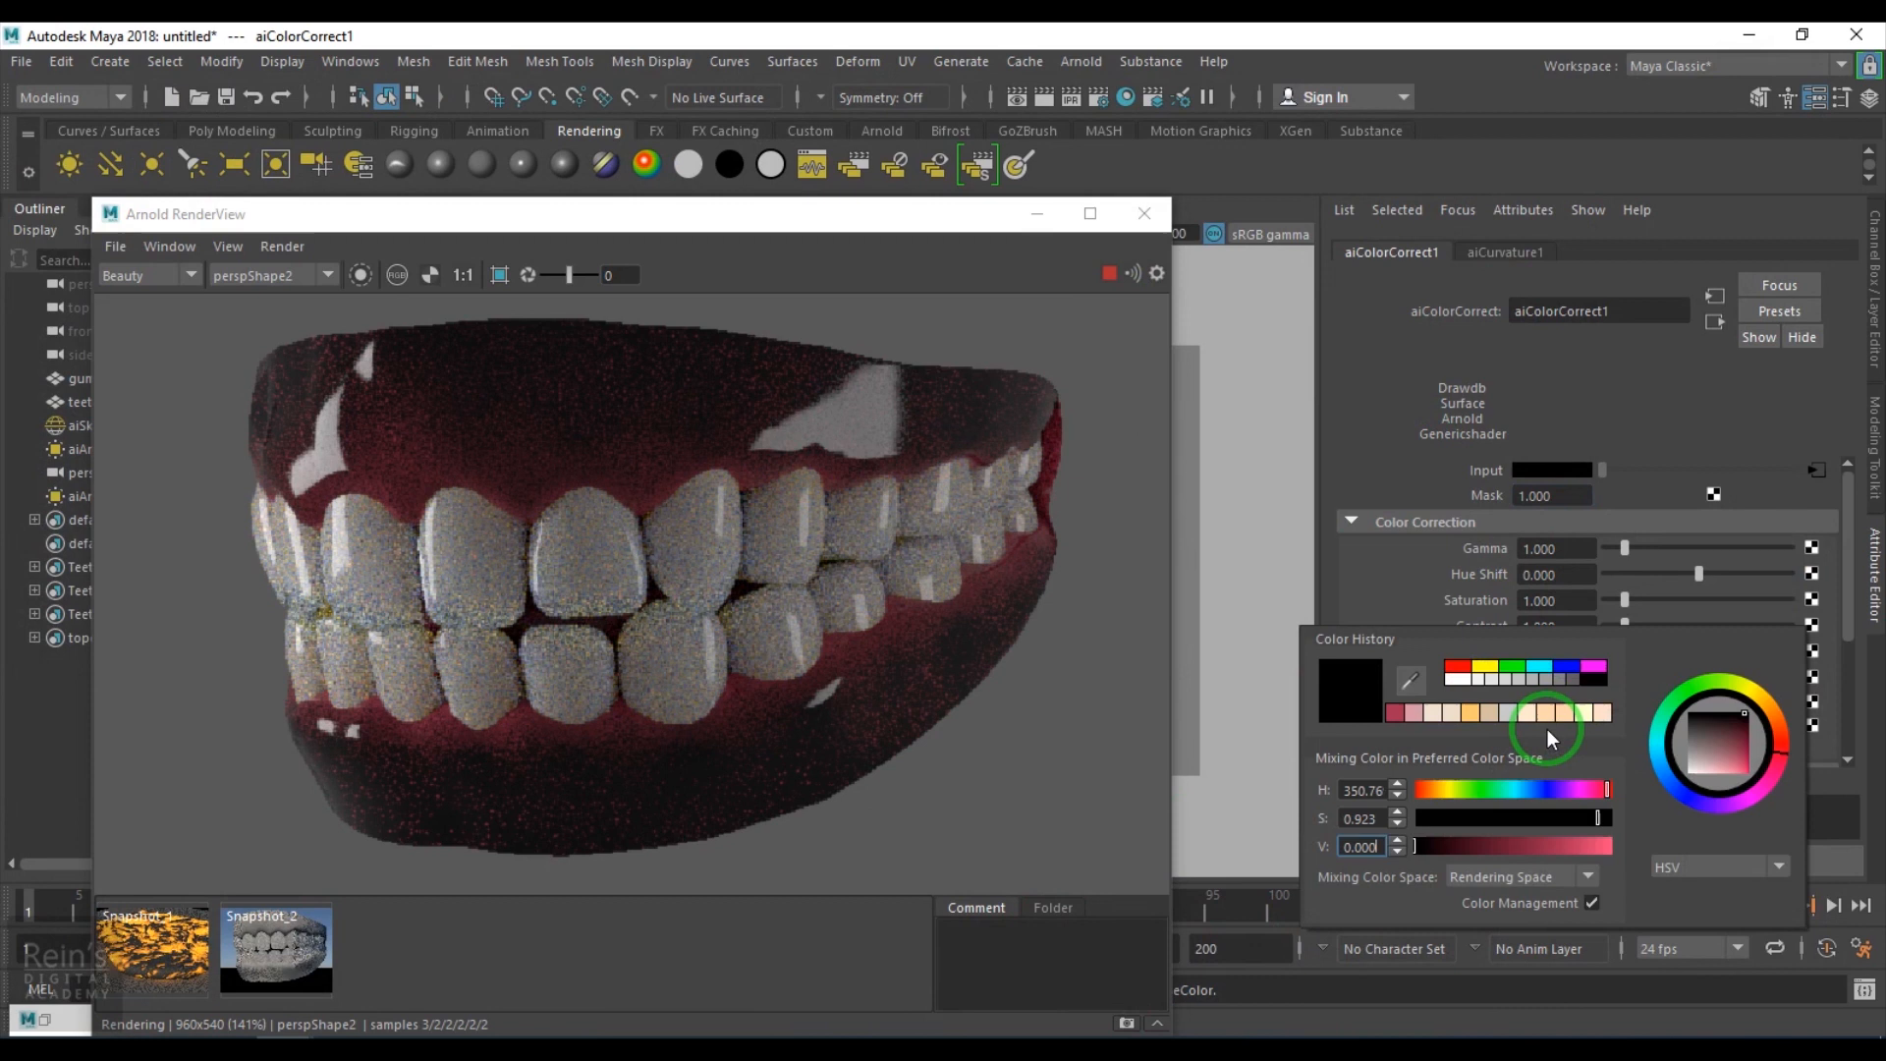
pyautogui.click(1399, 716)
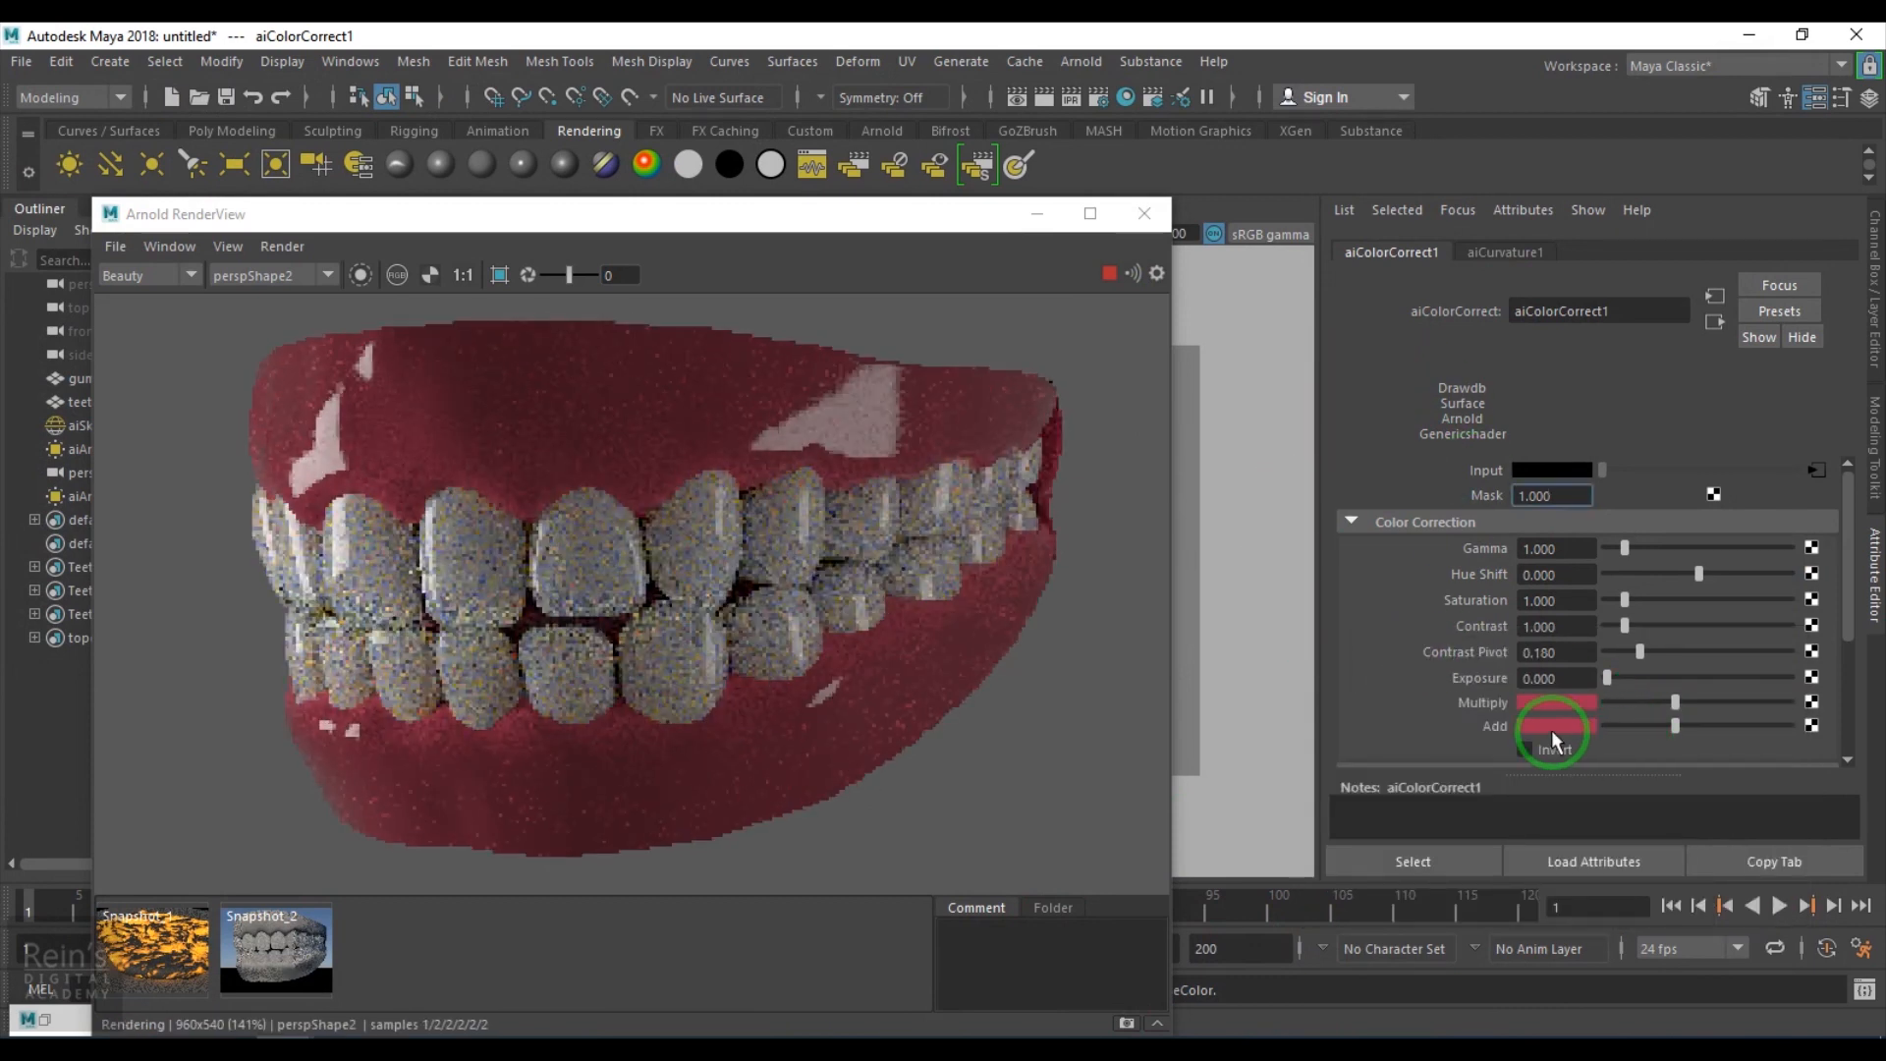
pyautogui.hotkey('ctrl', 'z')
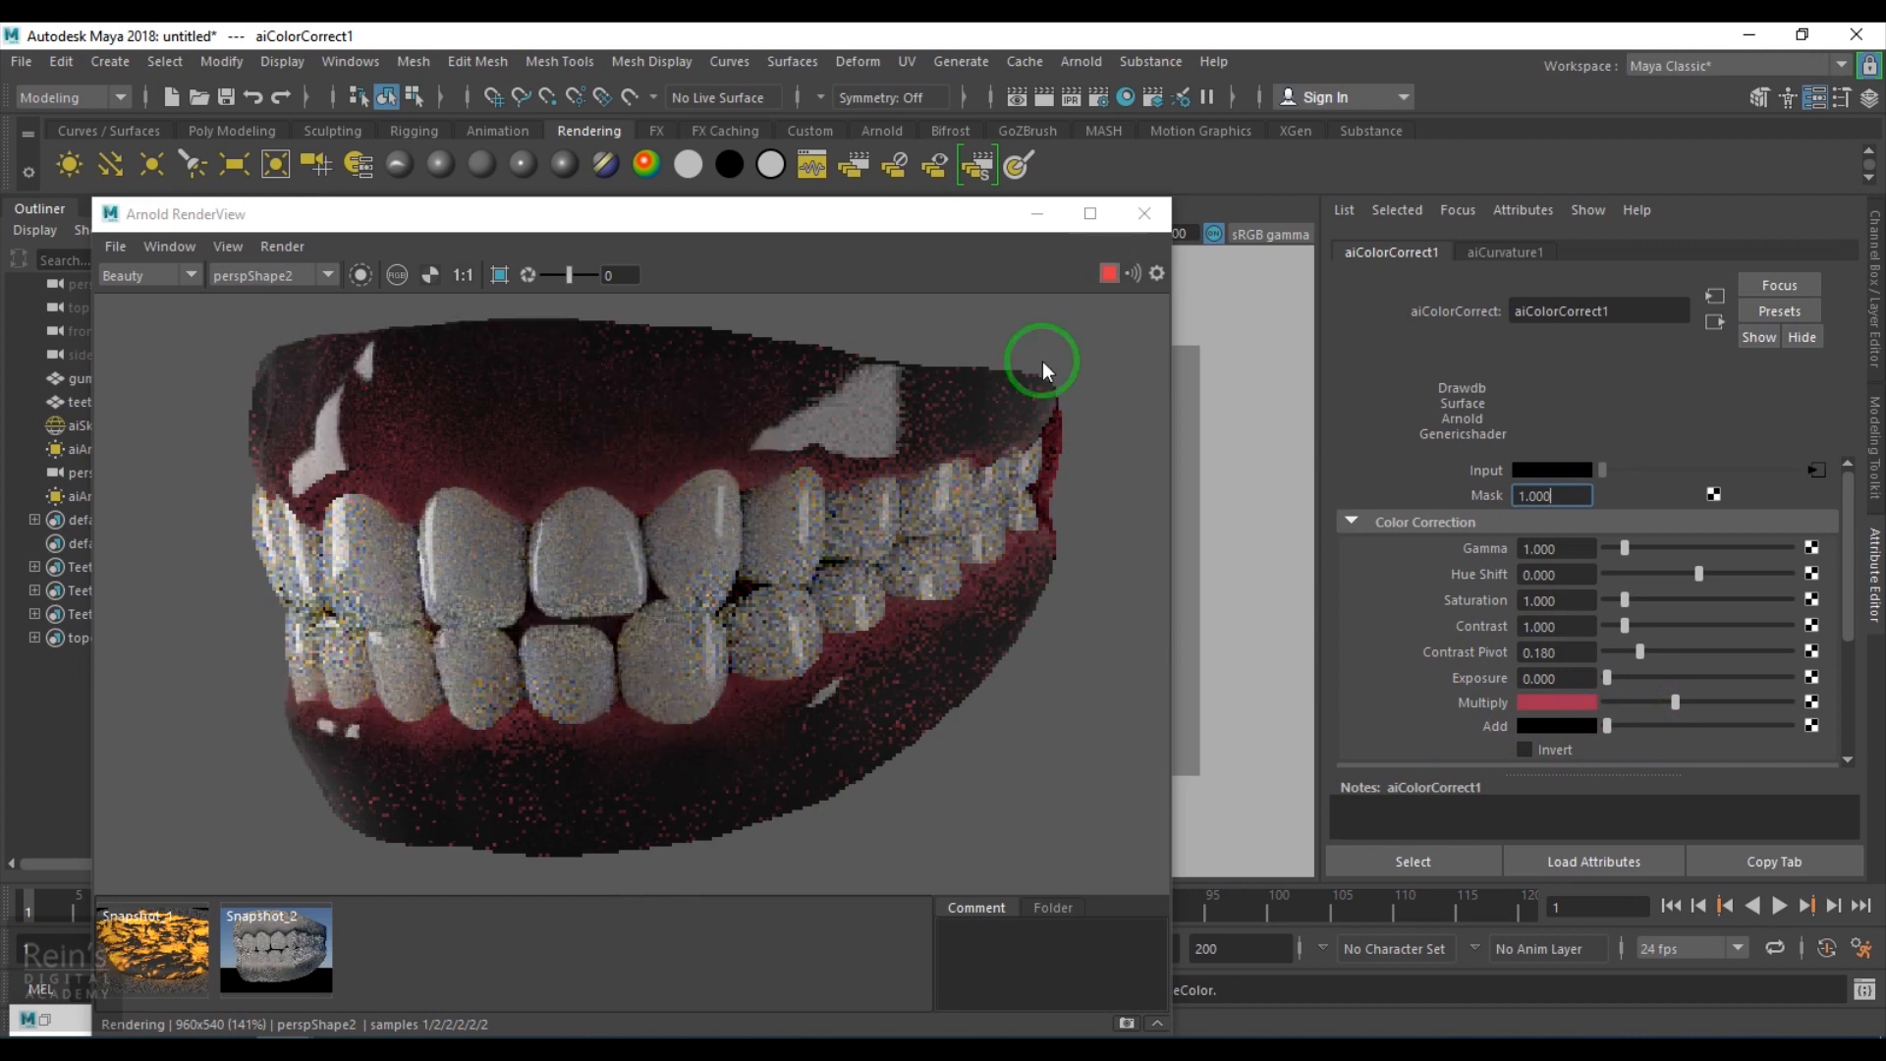
# Return to Hypershade and delete the aiColorCorrect node between the aiCurvature texture and the gum material.
pyautogui.click(49, 1019)
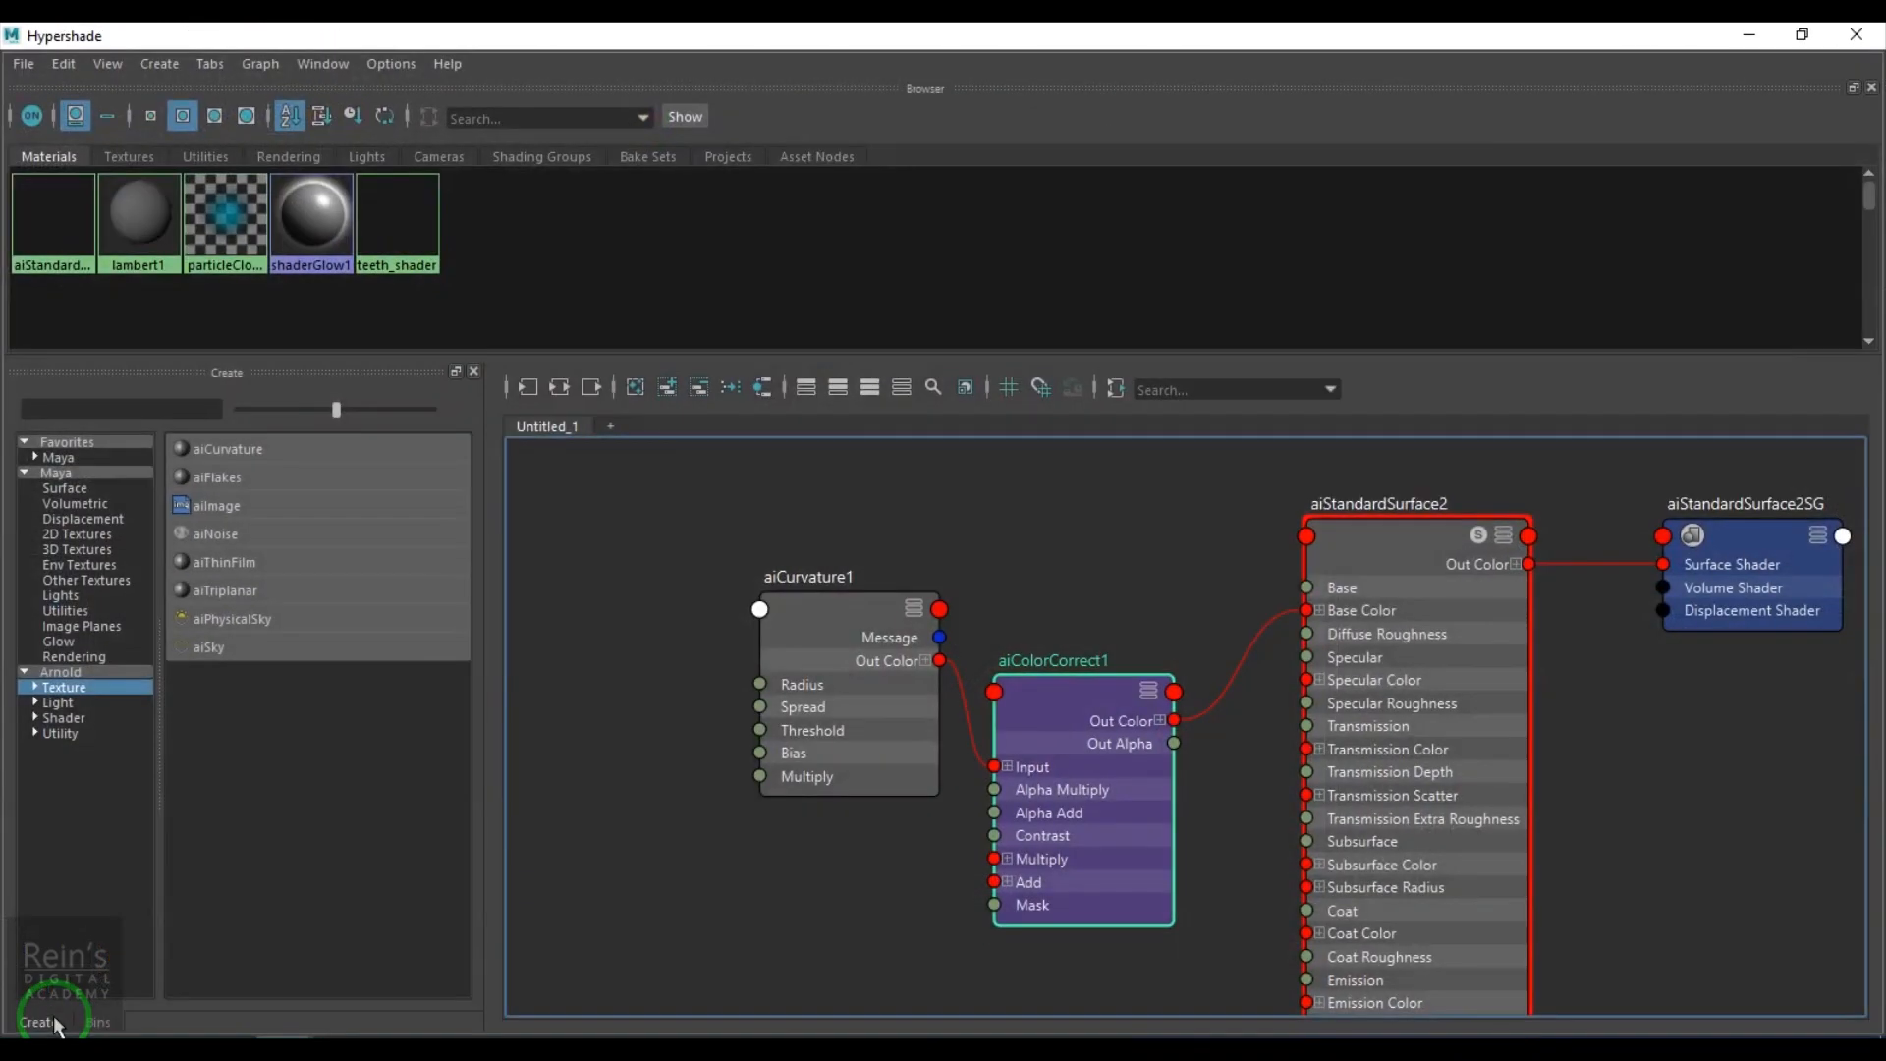
pyautogui.click(993, 862)
pyautogui.press('Delete')
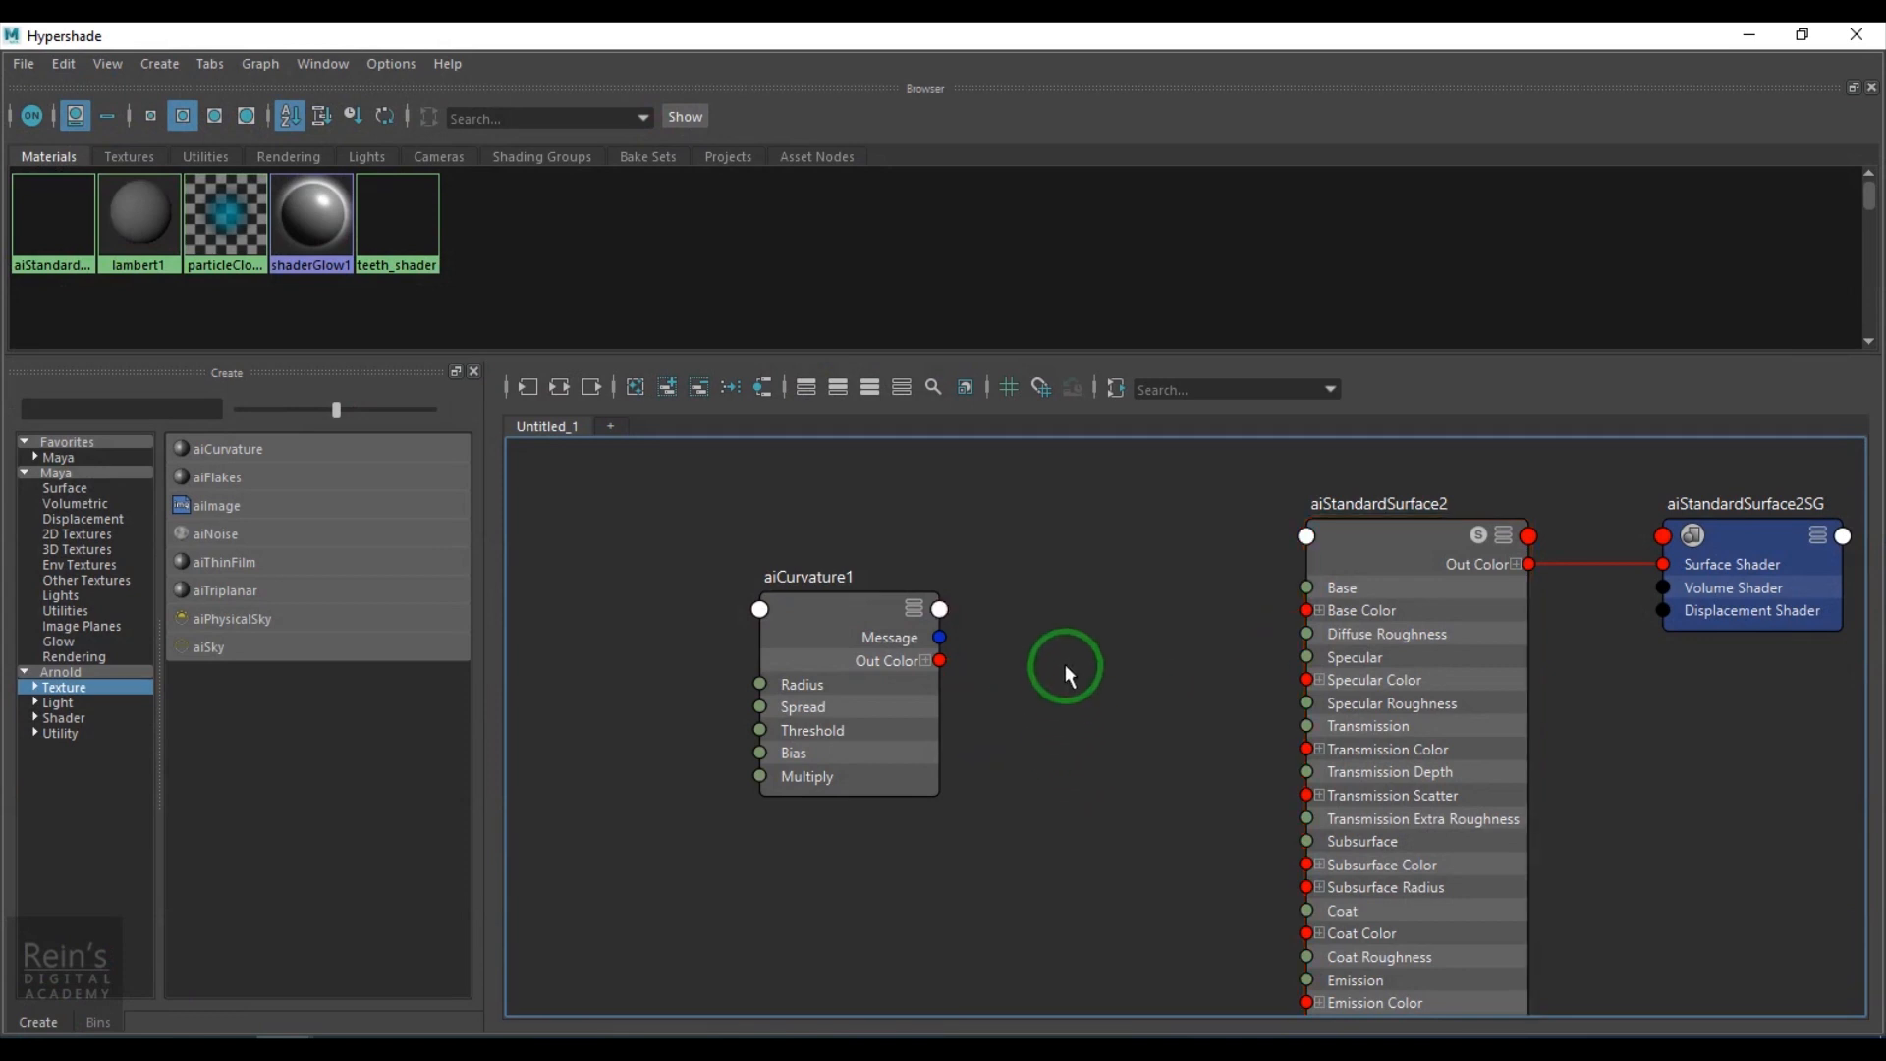
# Create a remapValue node between aiCurvature1 and the gum material.
pyautogui.press('Tab')
pyautogui.write('remap')
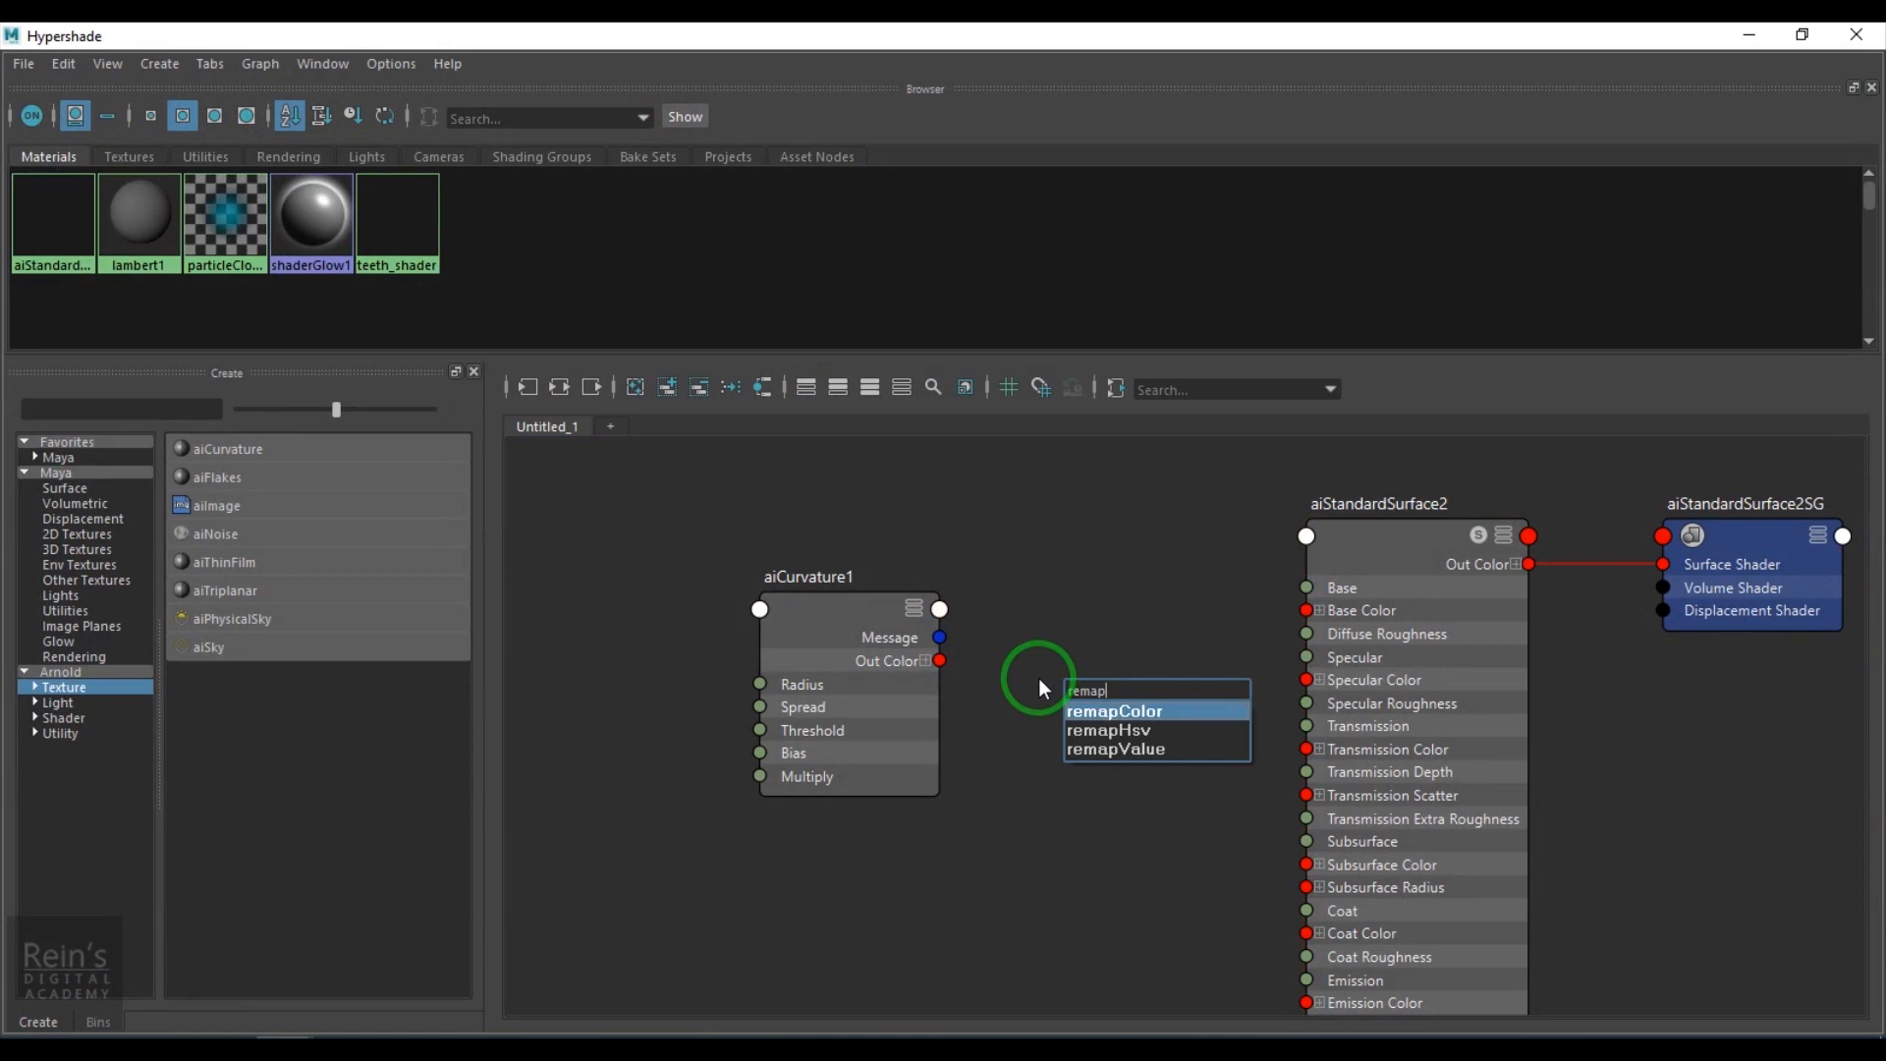
pyautogui.press('Down')
pyautogui.press('Down')
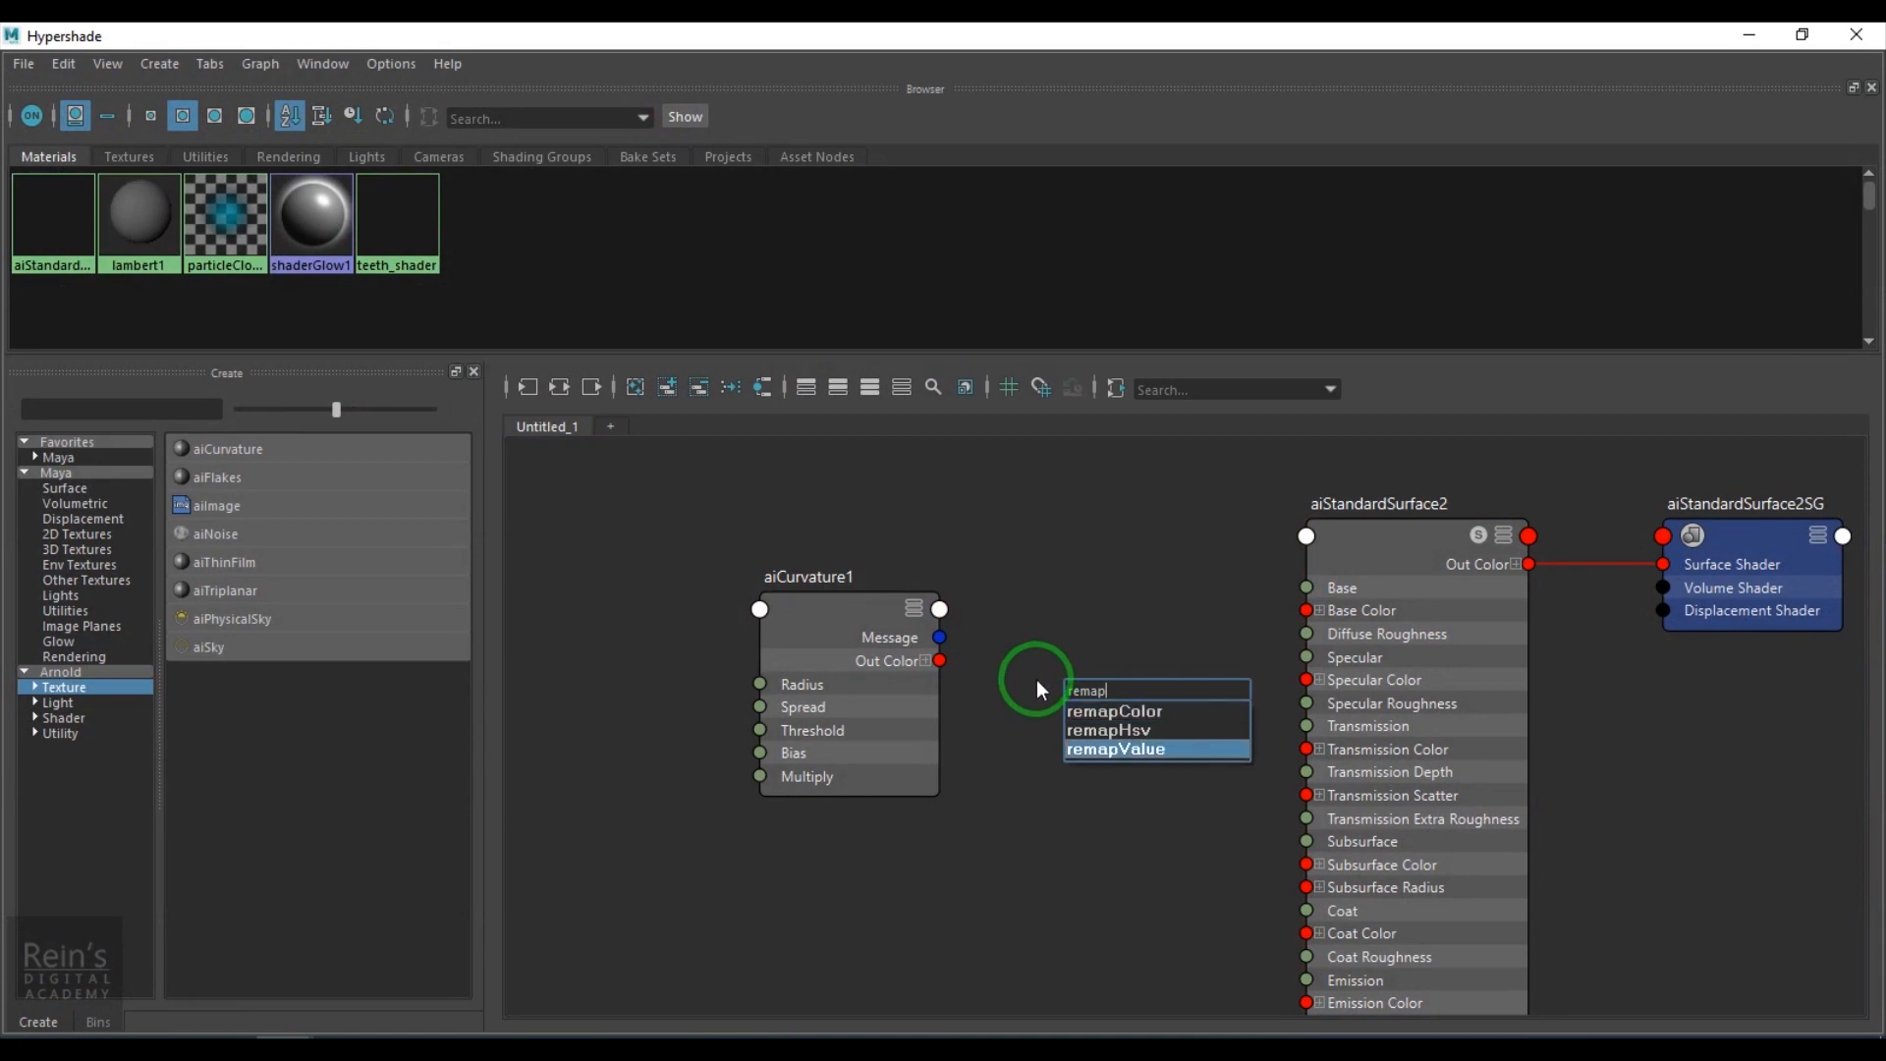
pyautogui.press('Up')
pyautogui.press('Up')
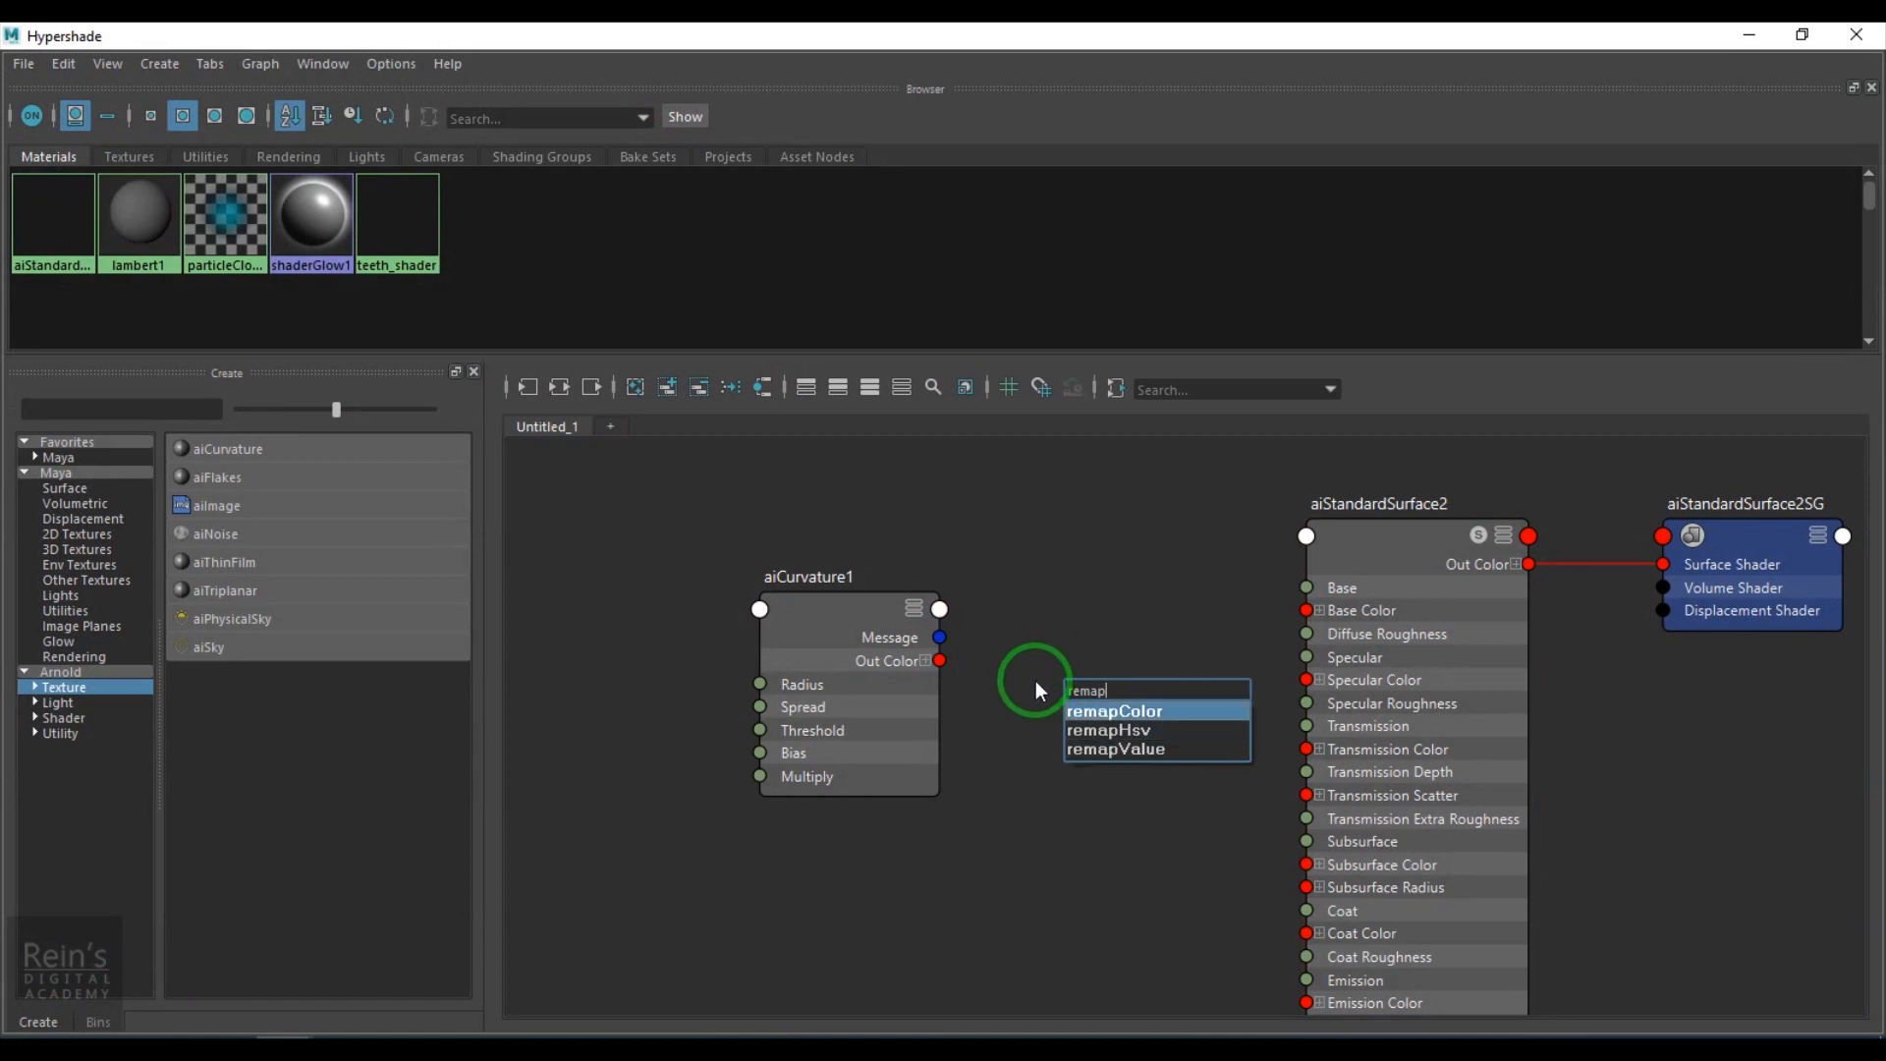
pyautogui.press('Down')
pyautogui.press('Down')
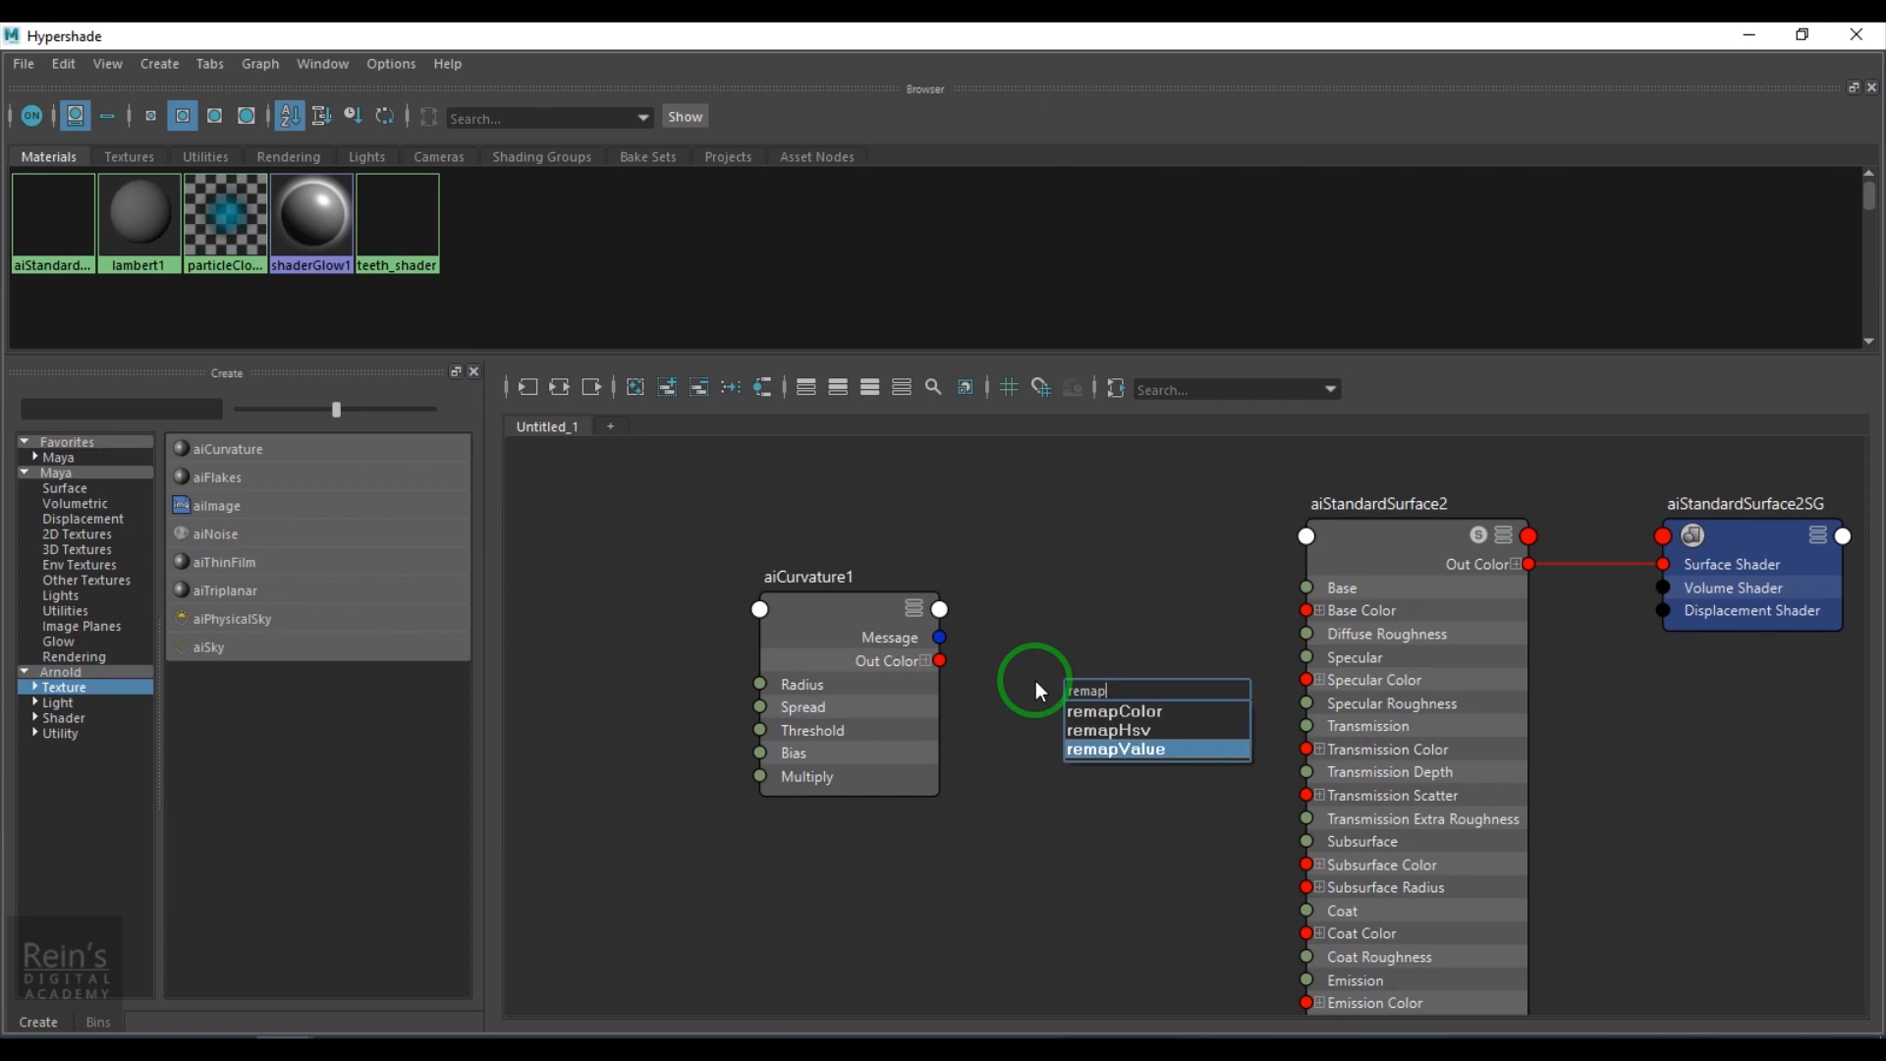
pyautogui.press('Return')
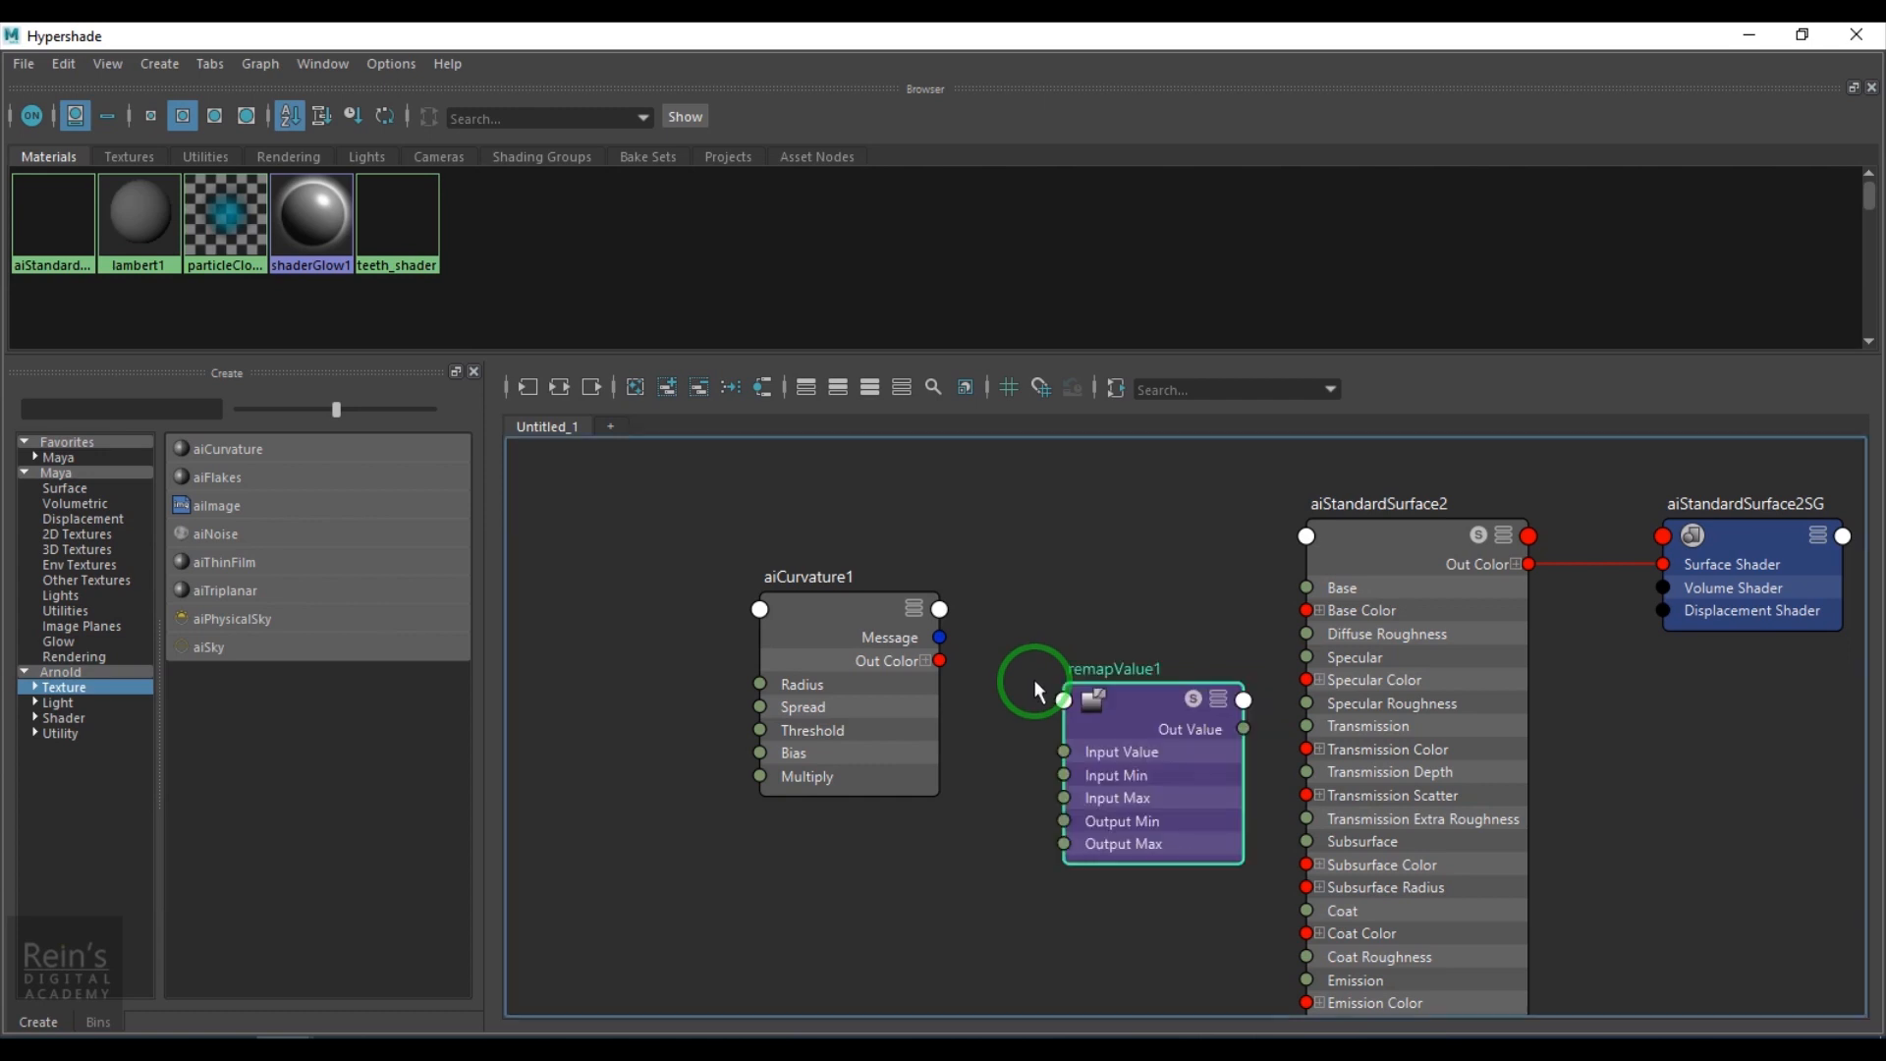
# Connect aiCurvature1's Out Color R to remapValue's Input Value, and its Out Value to the gum material's Base Color R, G and B.
pyautogui.click(925, 661)
pyautogui.moveTo(943, 685); pyautogui.dragTo(1080, 755)
pyautogui.moveTo(1154, 719); pyautogui.dragTo(1088, 668)
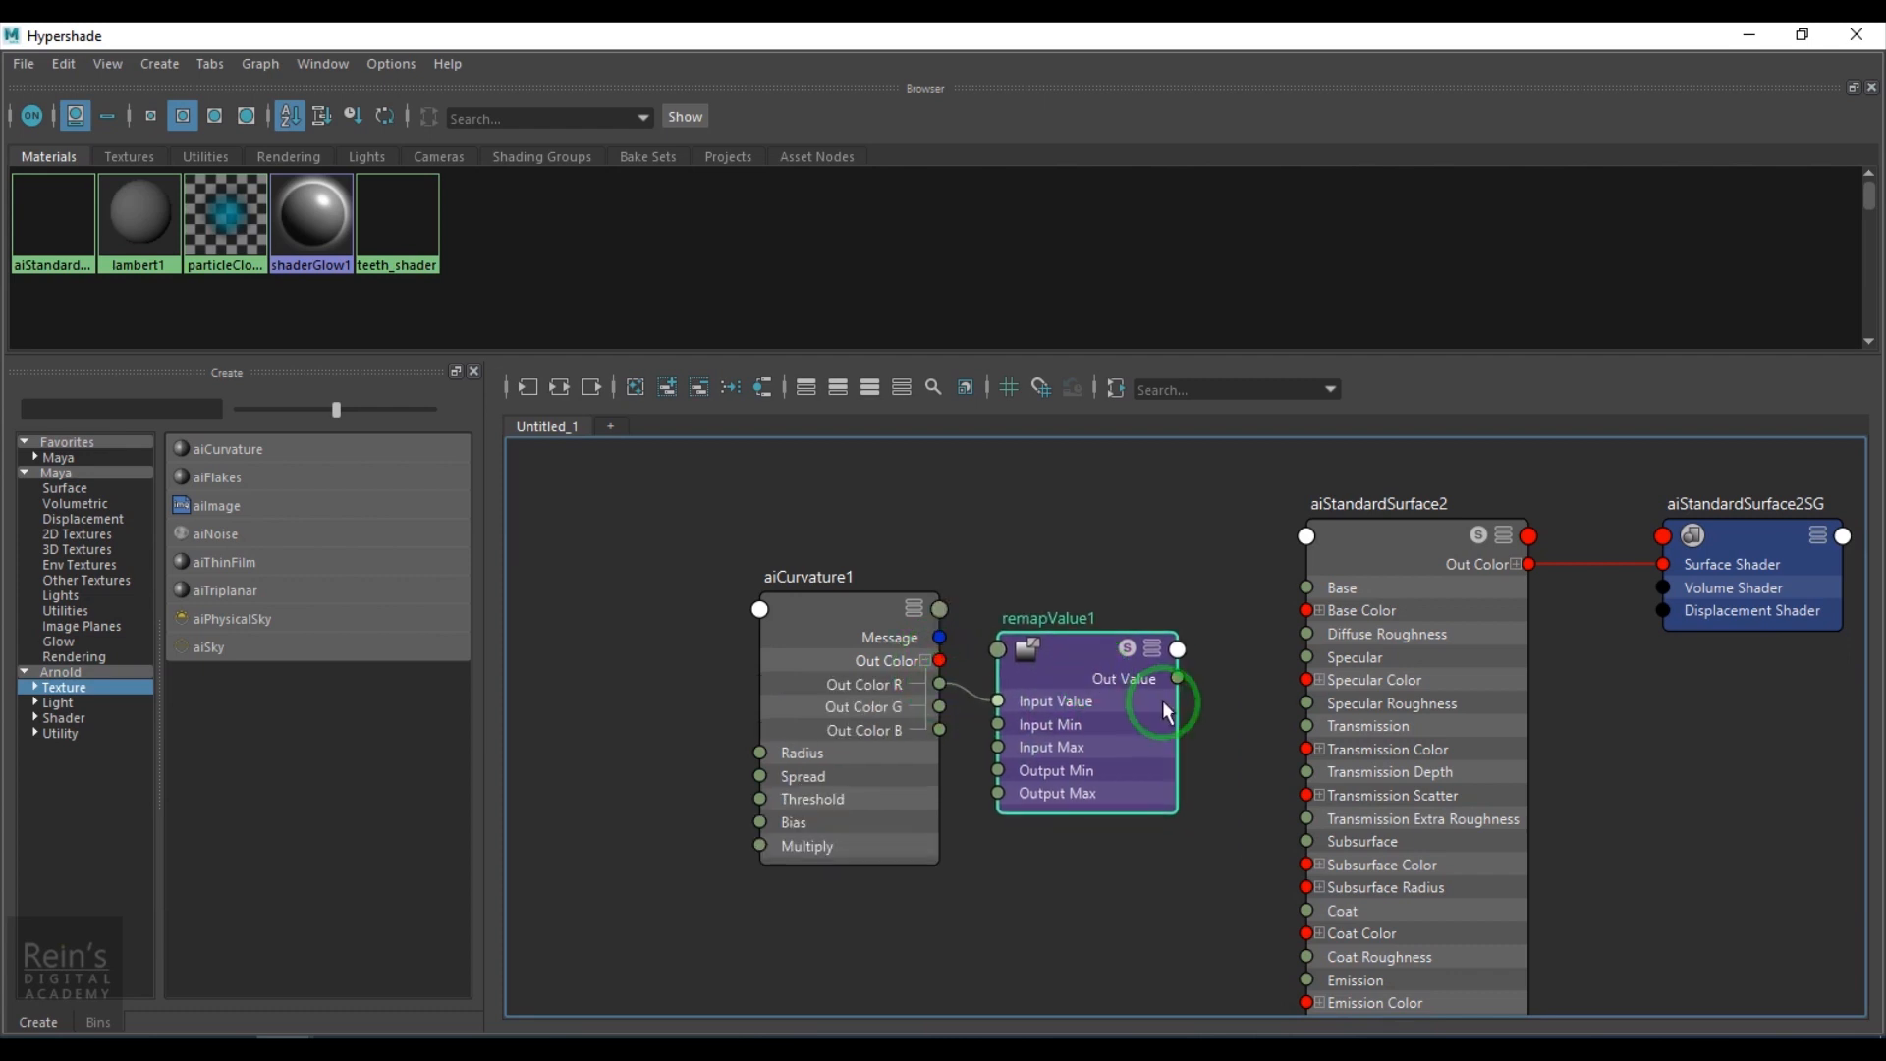
pyautogui.click(1319, 611)
pyautogui.moveTo(1179, 678); pyautogui.dragTo(1306, 656)
pyautogui.moveTo(1177, 677); pyautogui.dragTo(1306, 680)
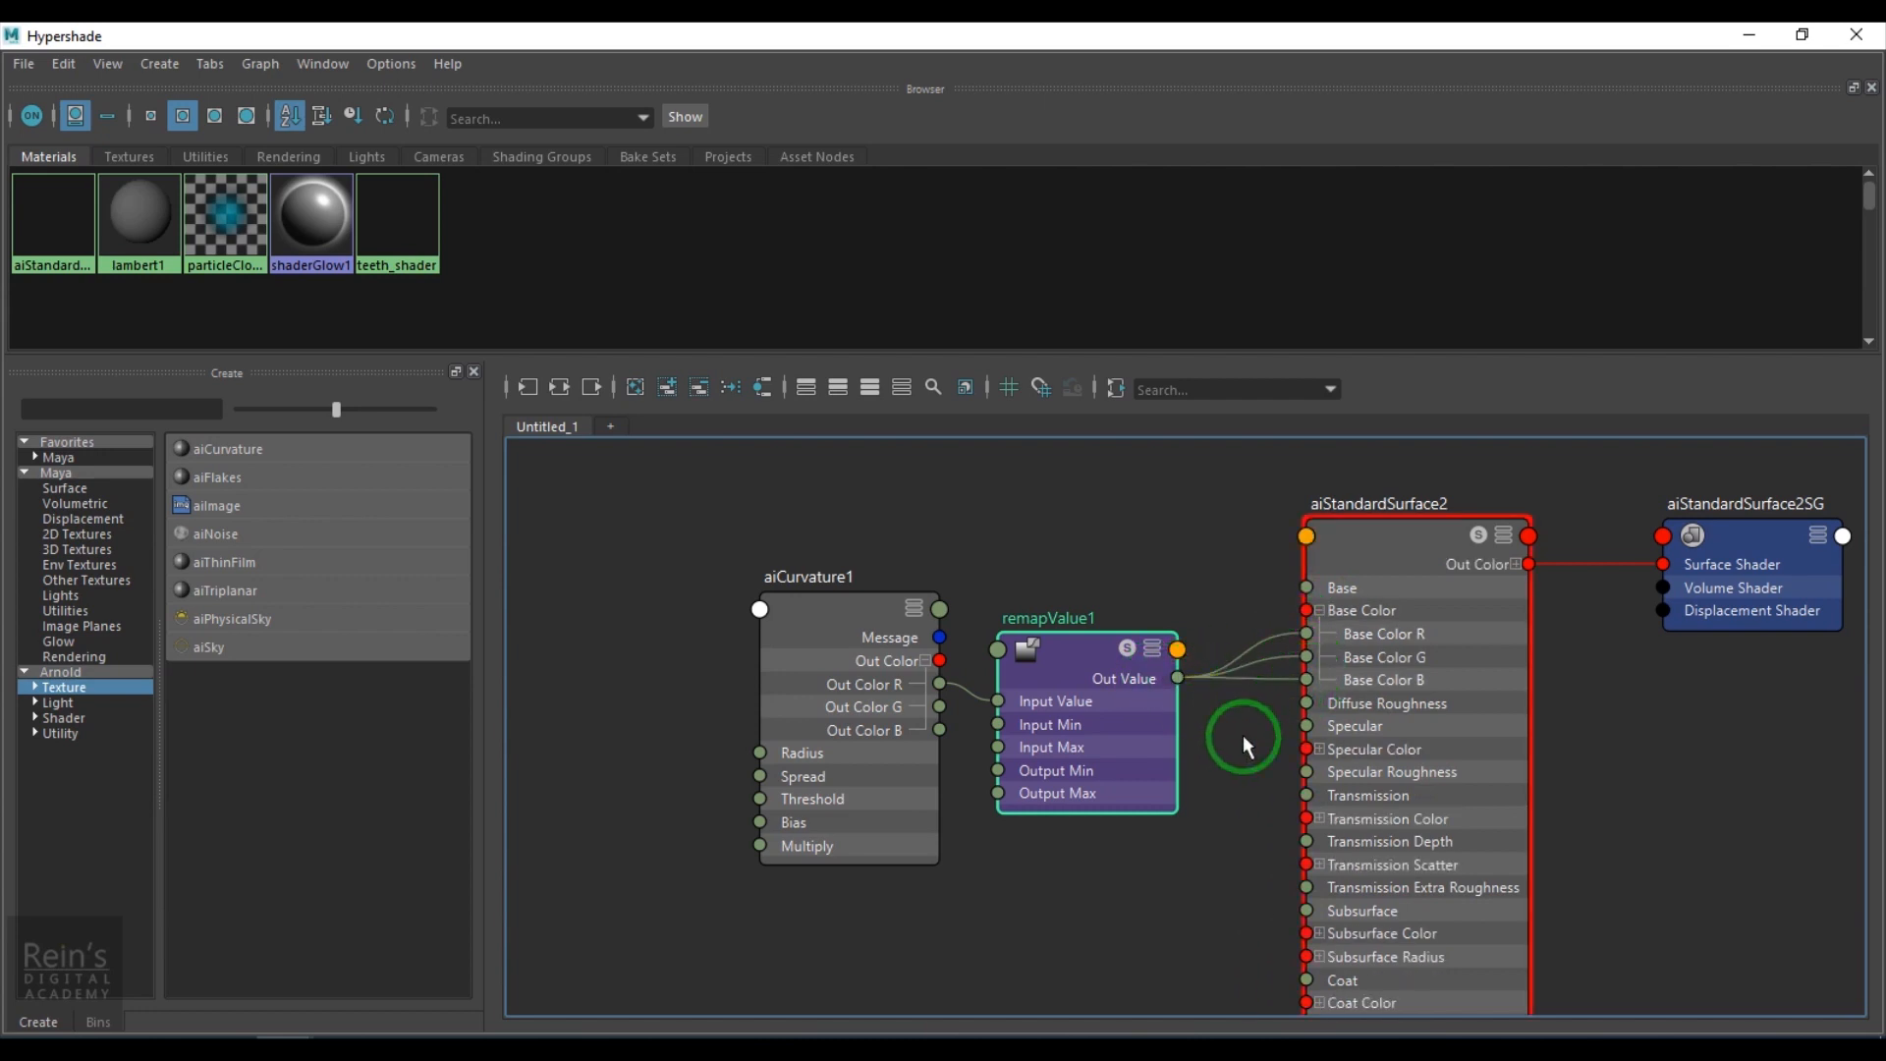
# Run the live render while raising the remapValue curve's point at position 0 to a value of 0.520, and stop the render.
pyautogui.click(1750, 47)
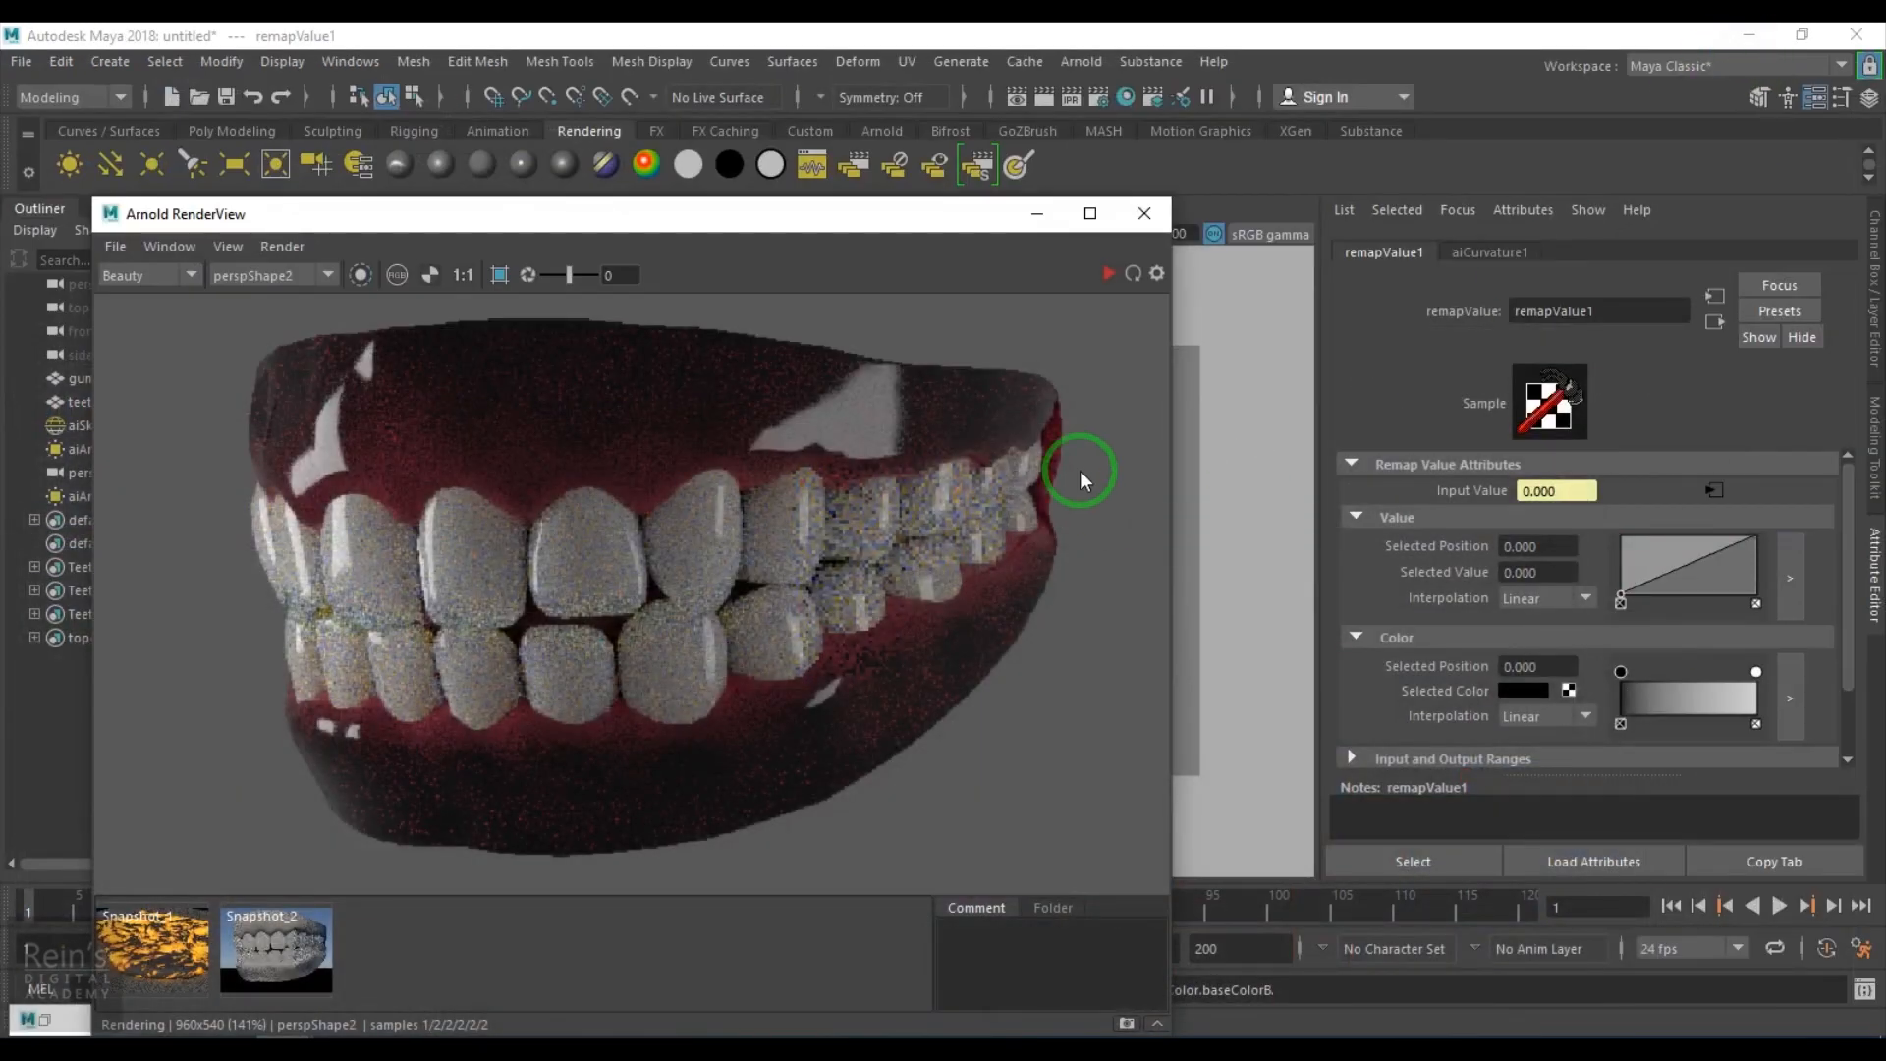
pyautogui.click(1104, 277)
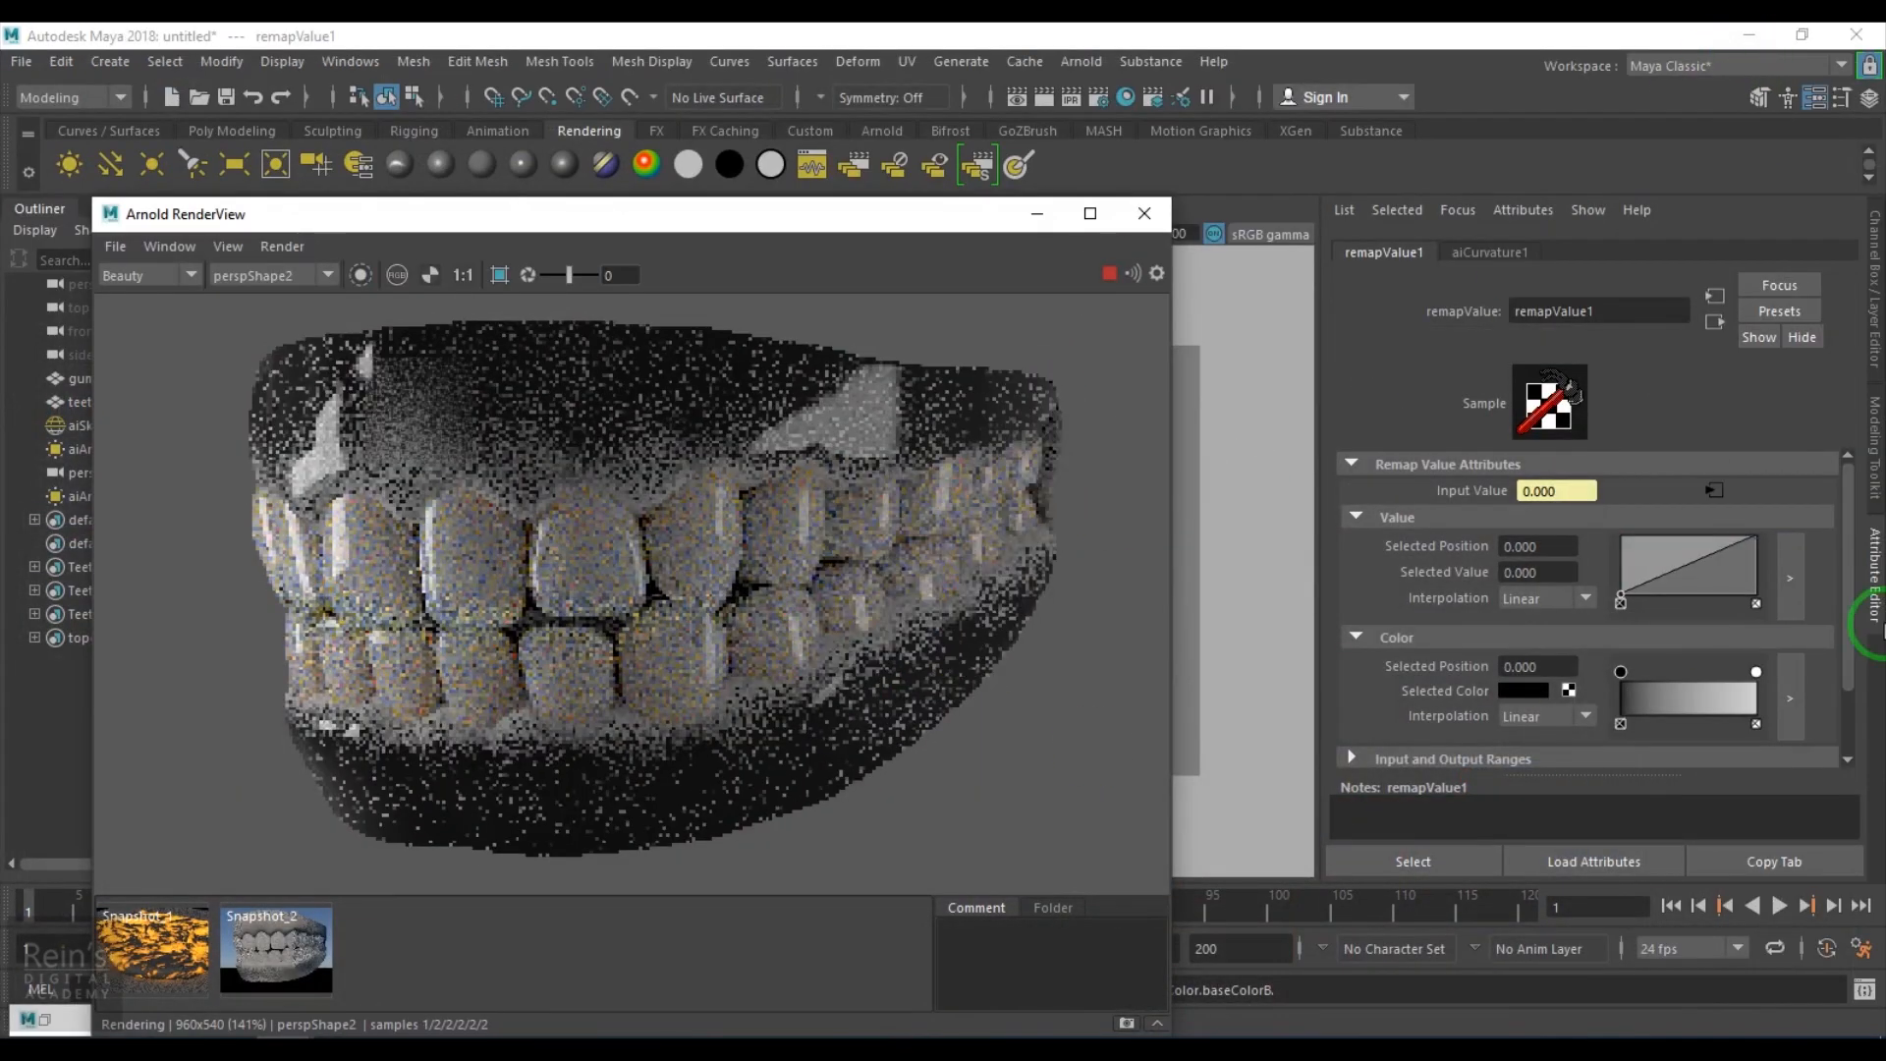
pyautogui.moveTo(1619, 601); pyautogui.dragTo(1613, 562)
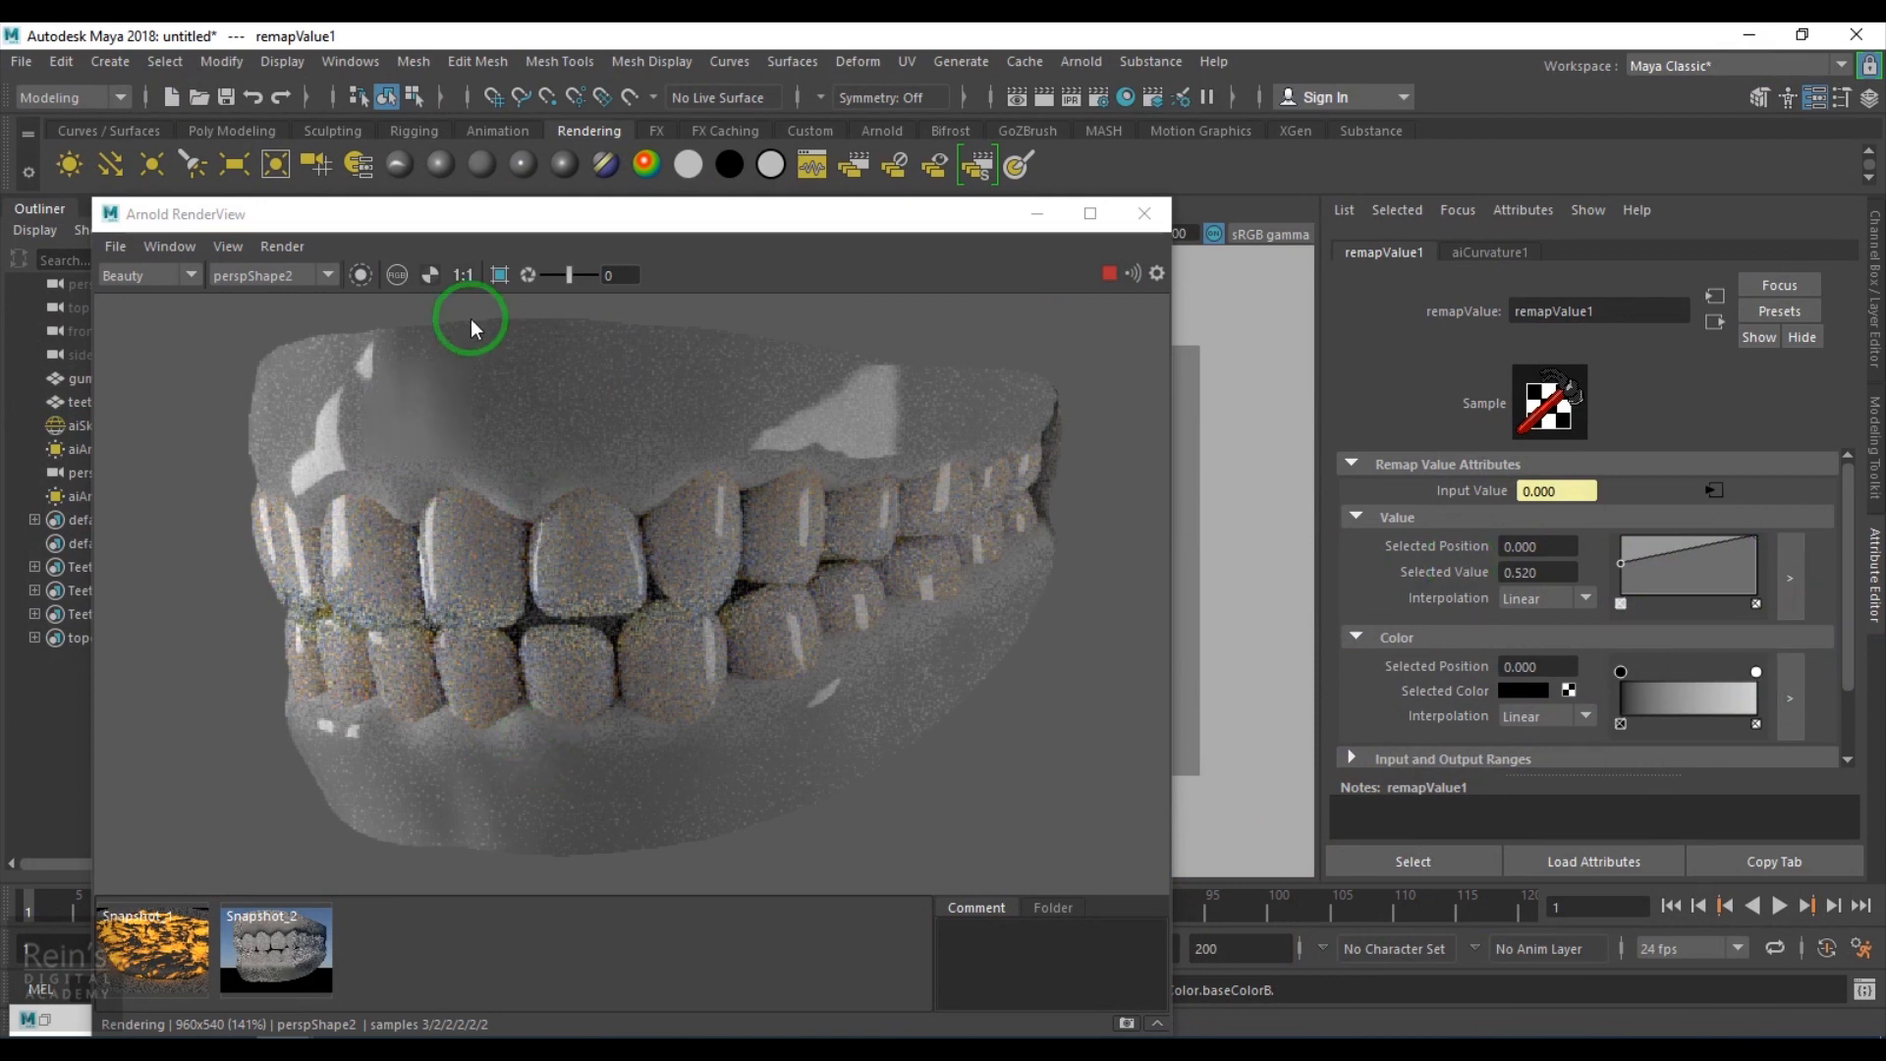
pyautogui.click(1109, 275)
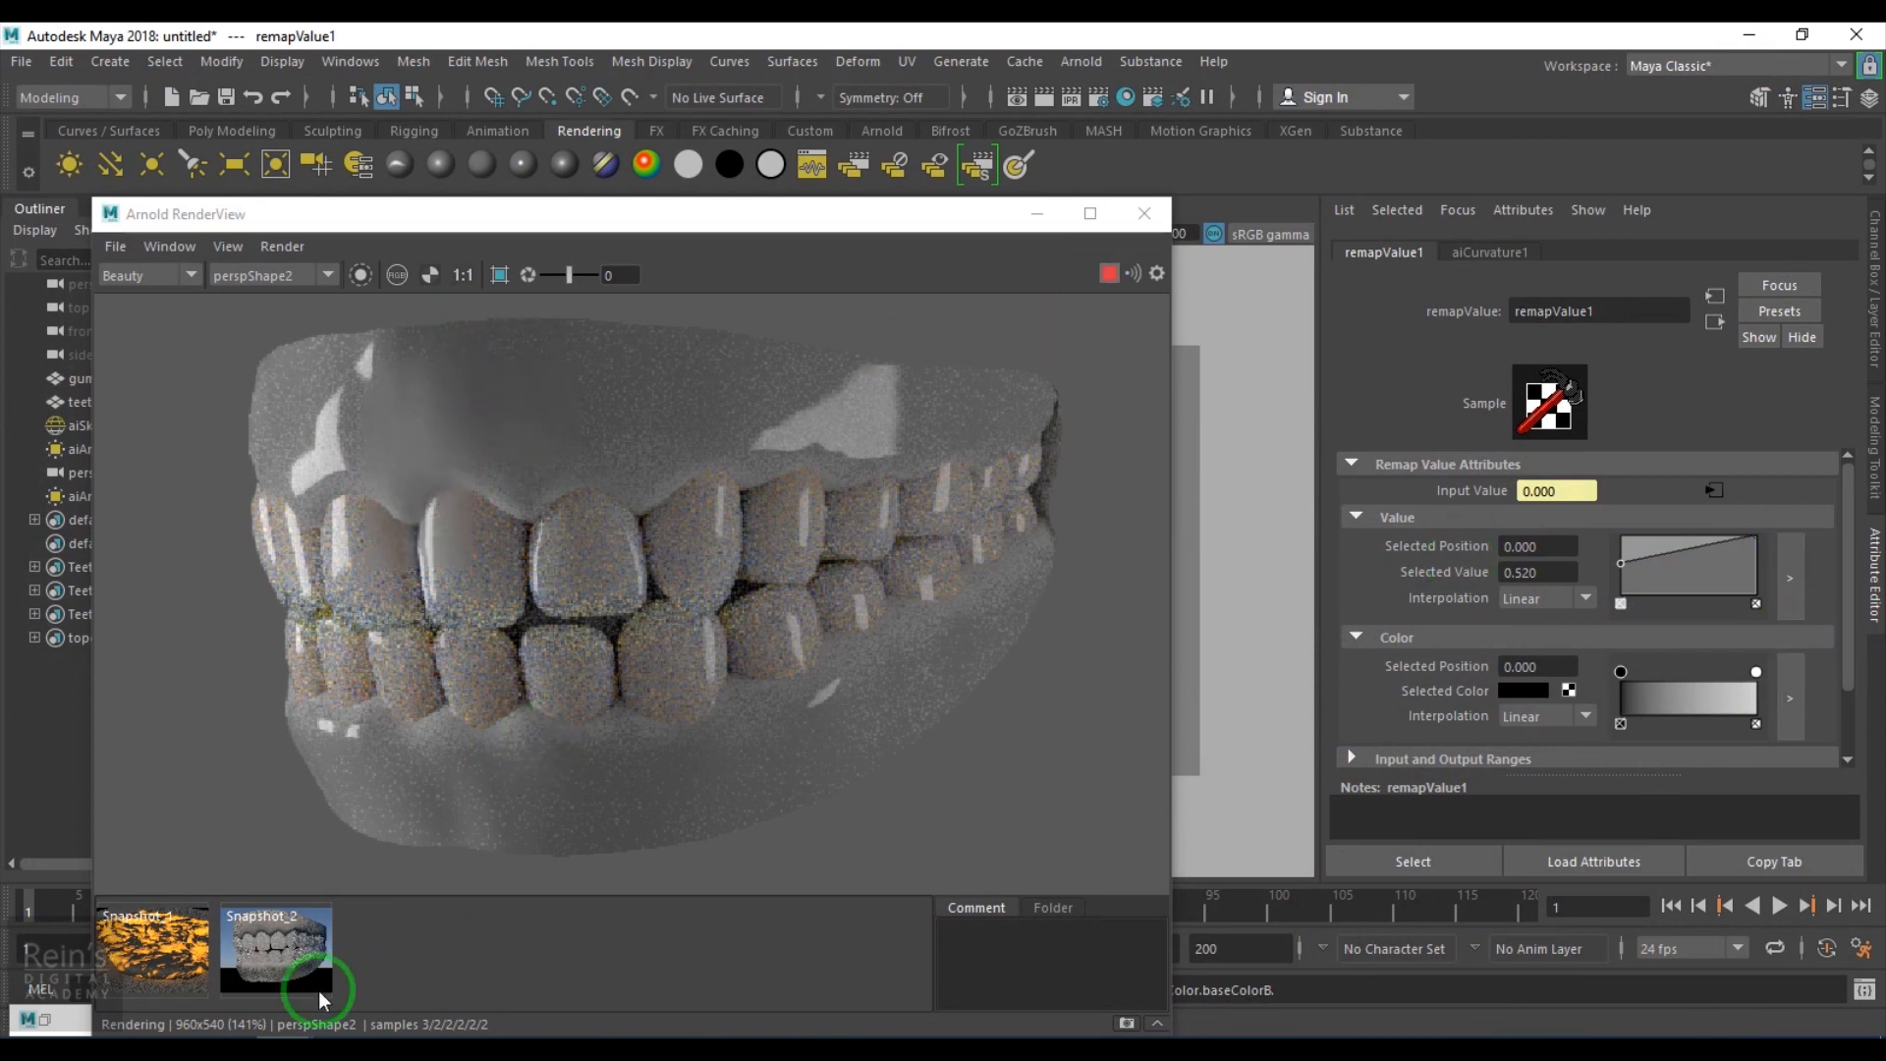
# Move aiCurvature1 and remapValue1 away from the gum material in Hypershade and create a remapColor node in the gap.
pyautogui.click(44, 1019)
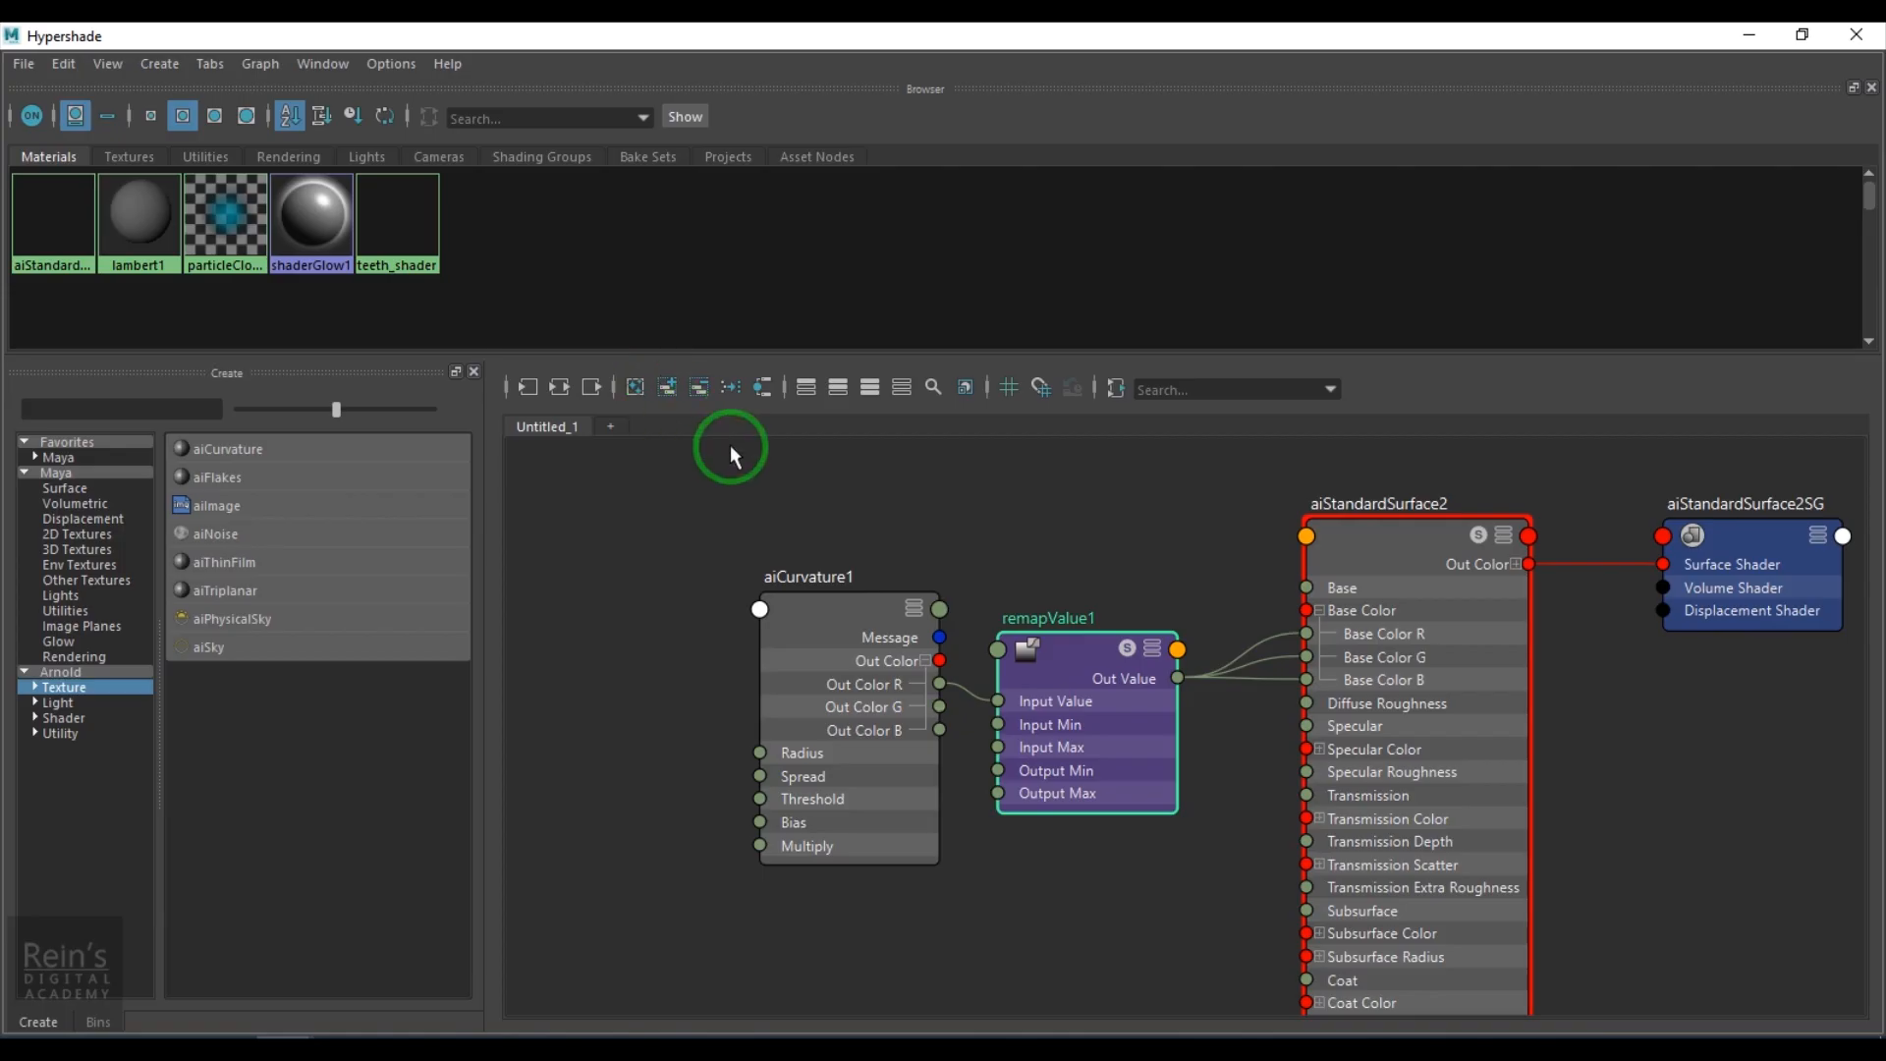
pyautogui.moveTo(747, 536); pyautogui.dragTo(1134, 772)
pyautogui.moveTo(1083, 693); pyautogui.dragTo(819, 702)
pyautogui.click(1095, 784)
pyautogui.press('Tab')
pyautogui.write('remap')
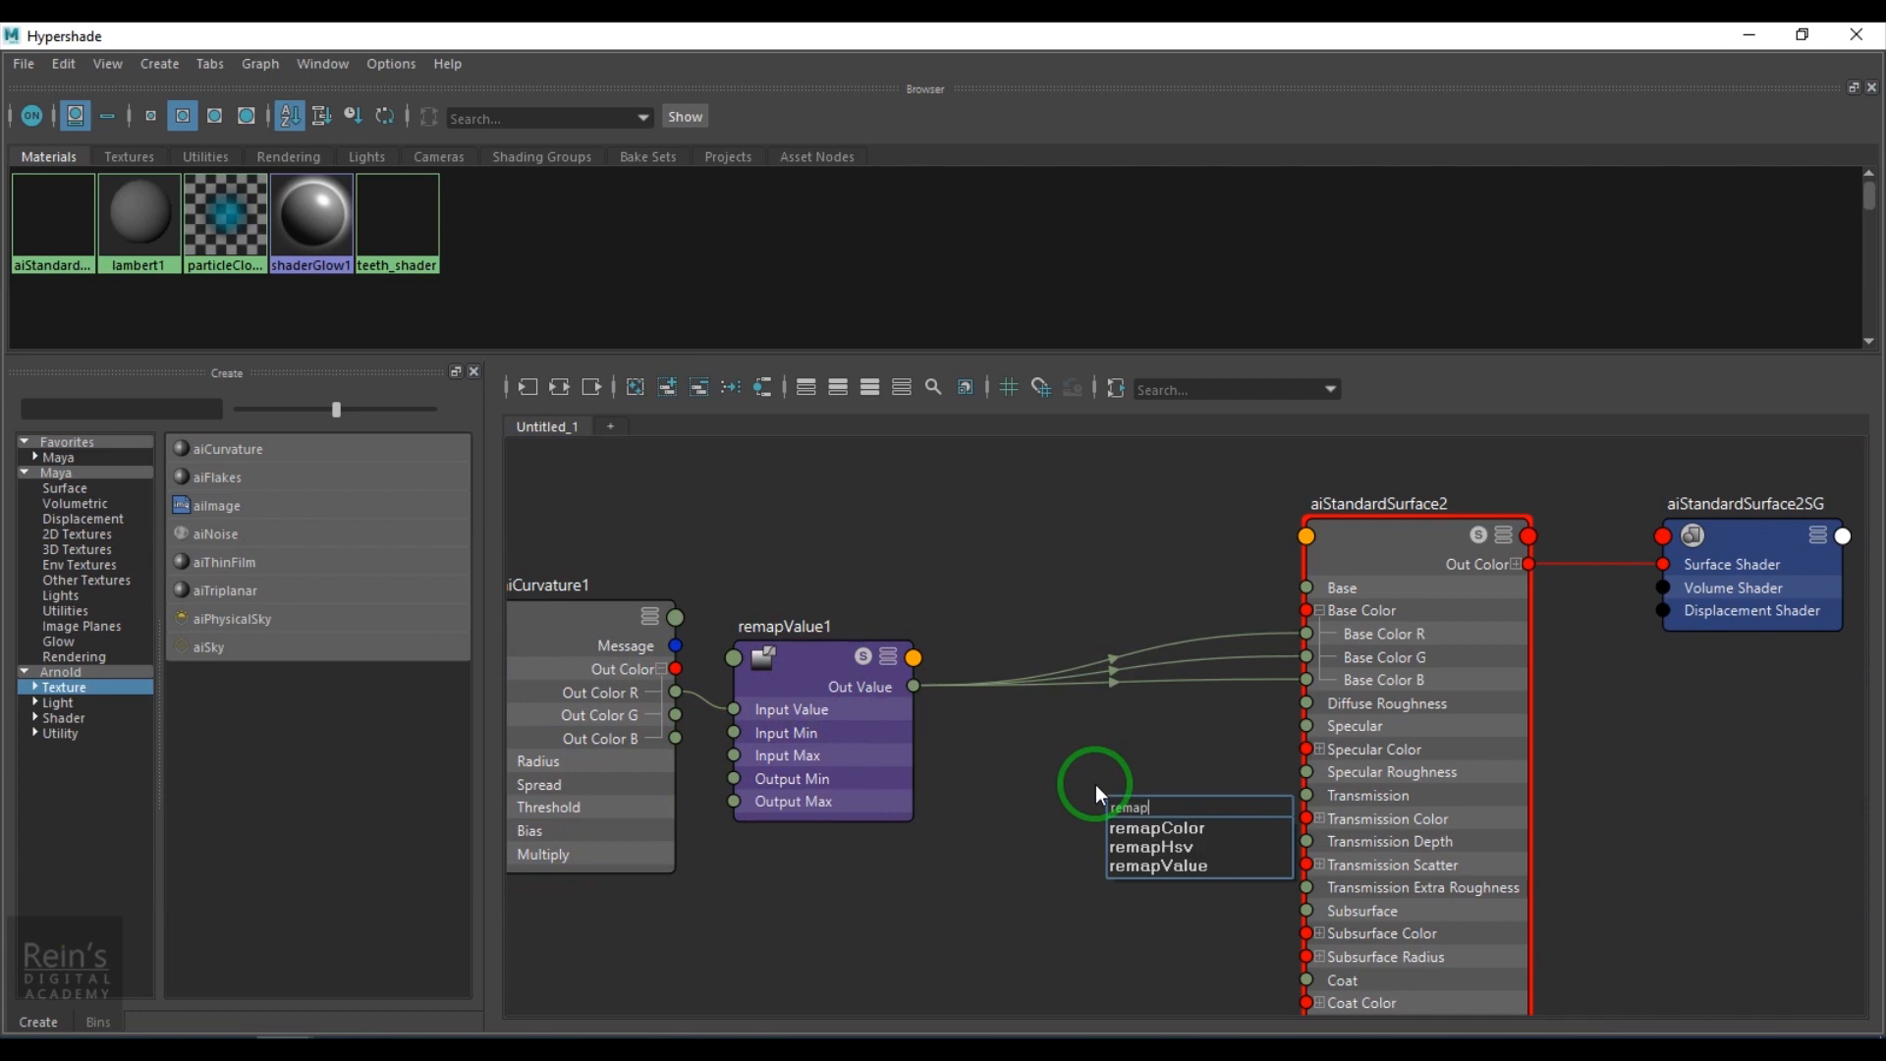
pyautogui.press('Down')
pyautogui.press('Return')
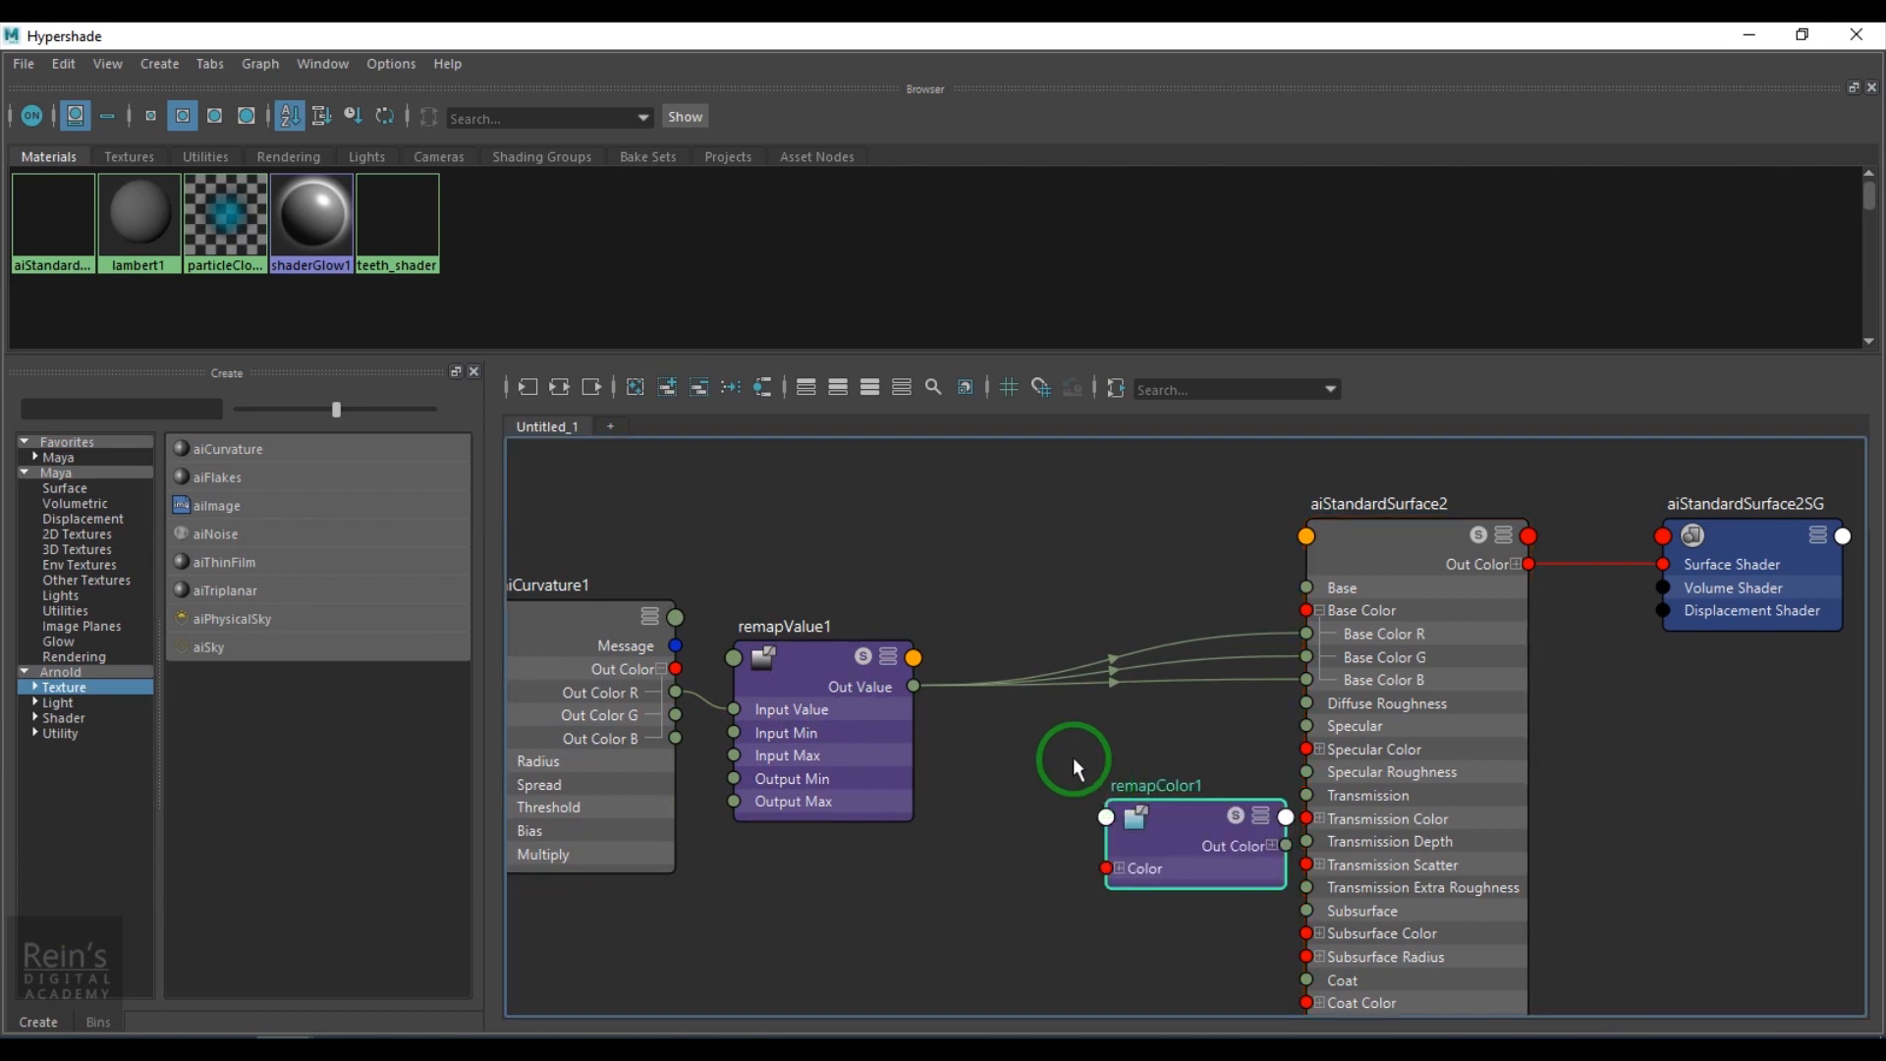
pyautogui.moveTo(1140, 846); pyautogui.dragTo(1065, 743)
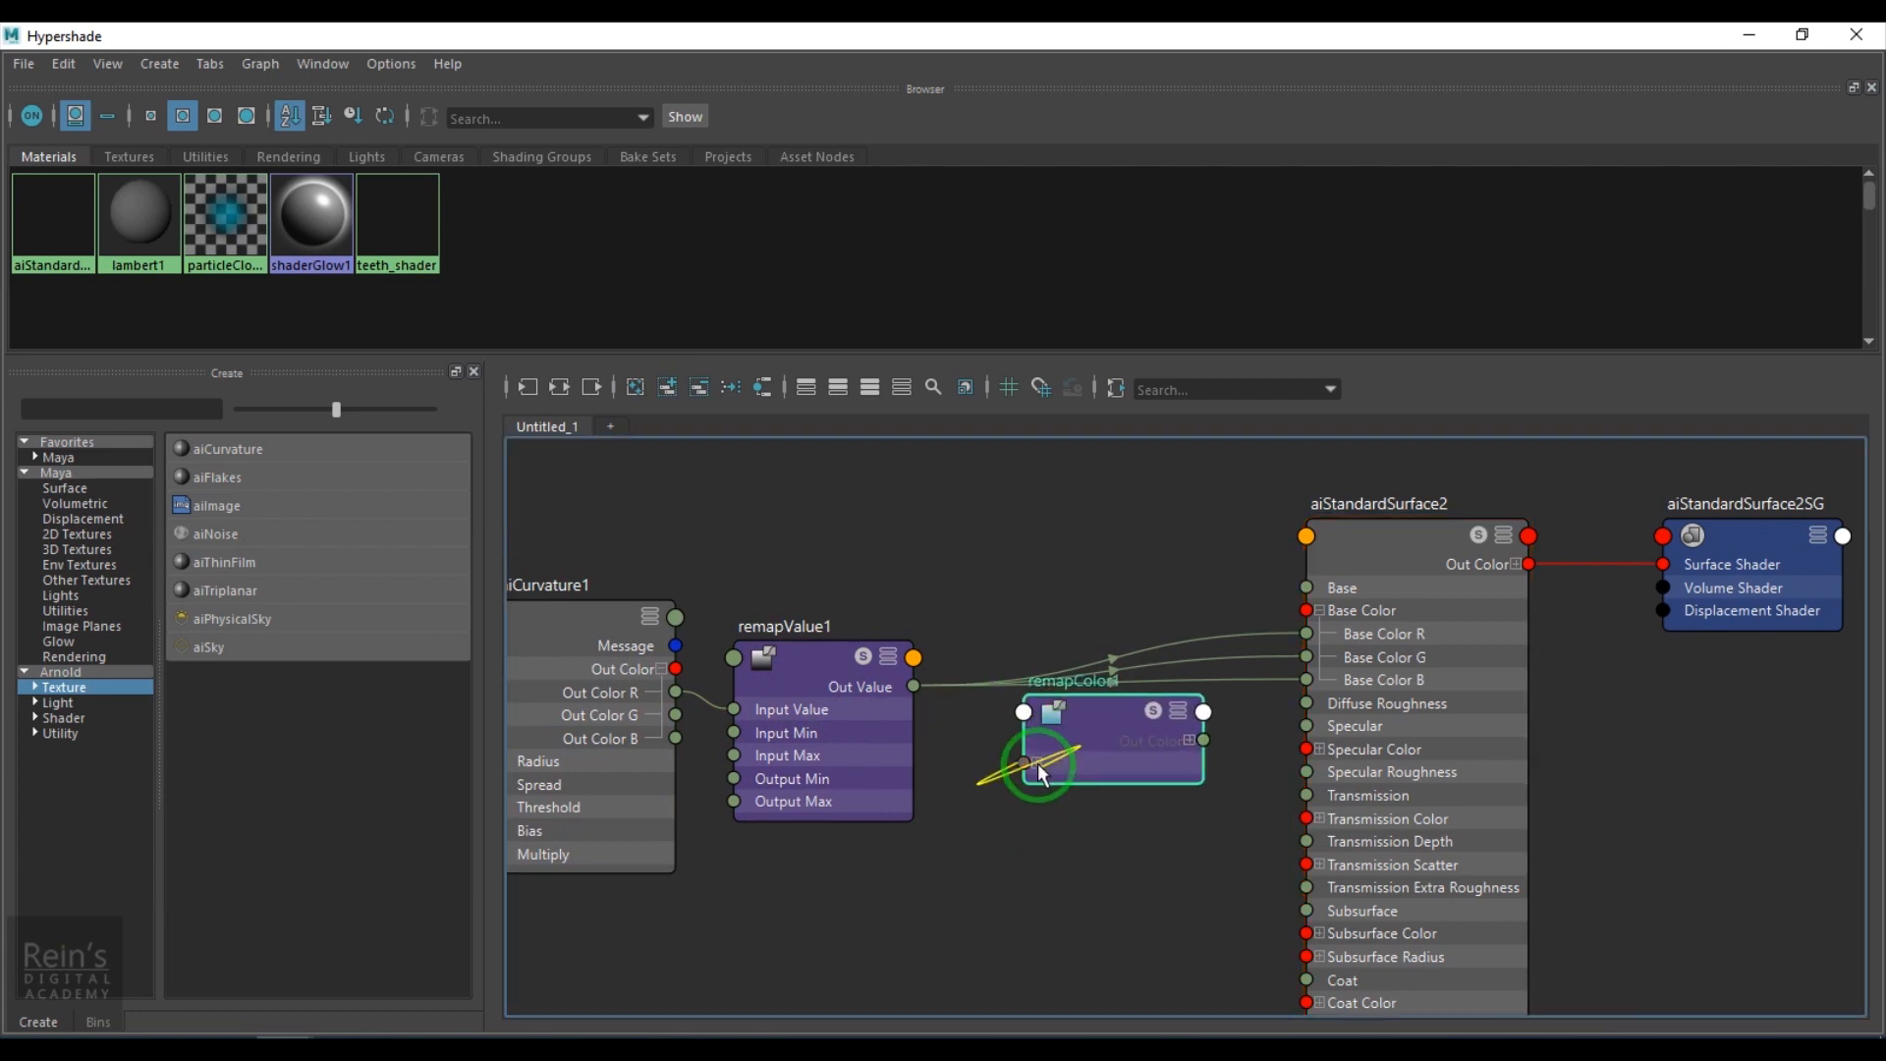
# Connect remapValue1's Out Value to remapColor's Color R, G and B, and remapColor's Out Color to the gum material's Base Color.
pyautogui.click(1037, 763)
pyautogui.moveTo(913, 677); pyautogui.dragTo(1025, 787)
pyautogui.moveTo(913, 688); pyautogui.dragTo(1025, 809)
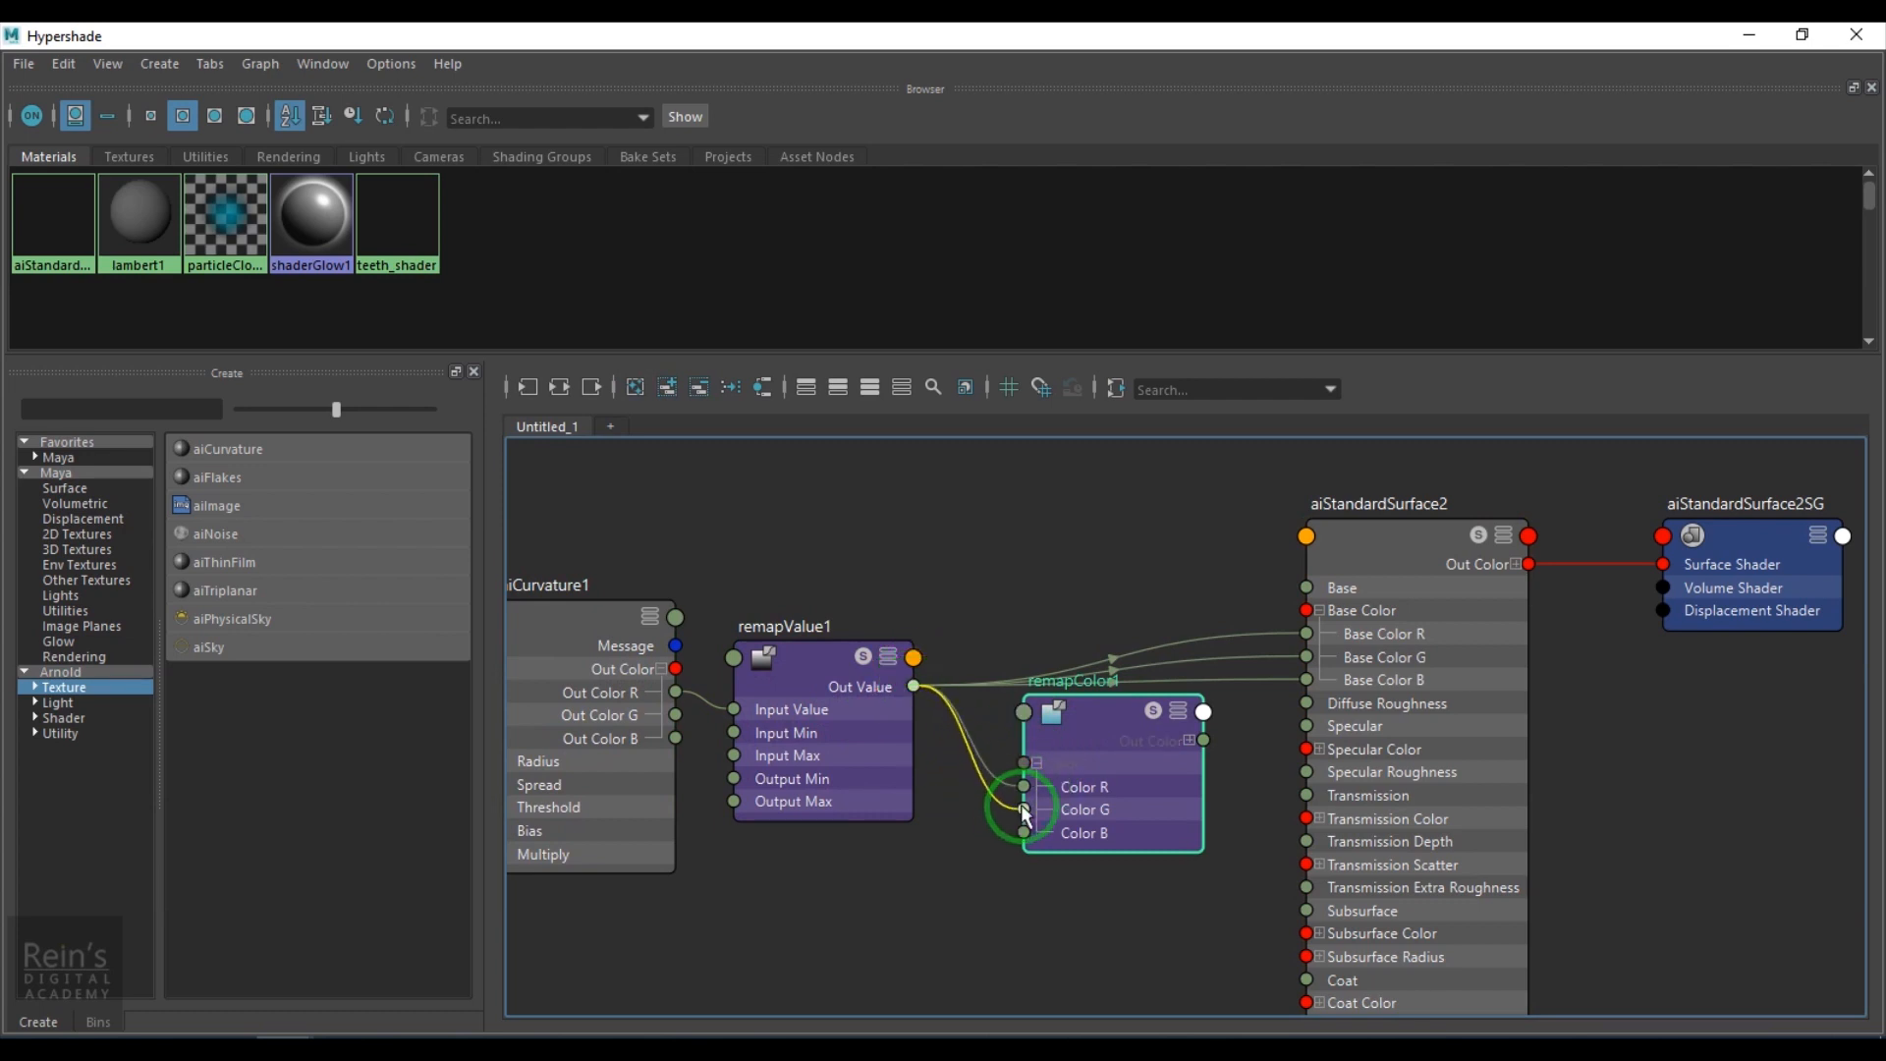
pyautogui.moveTo(913, 688); pyautogui.dragTo(1026, 833)
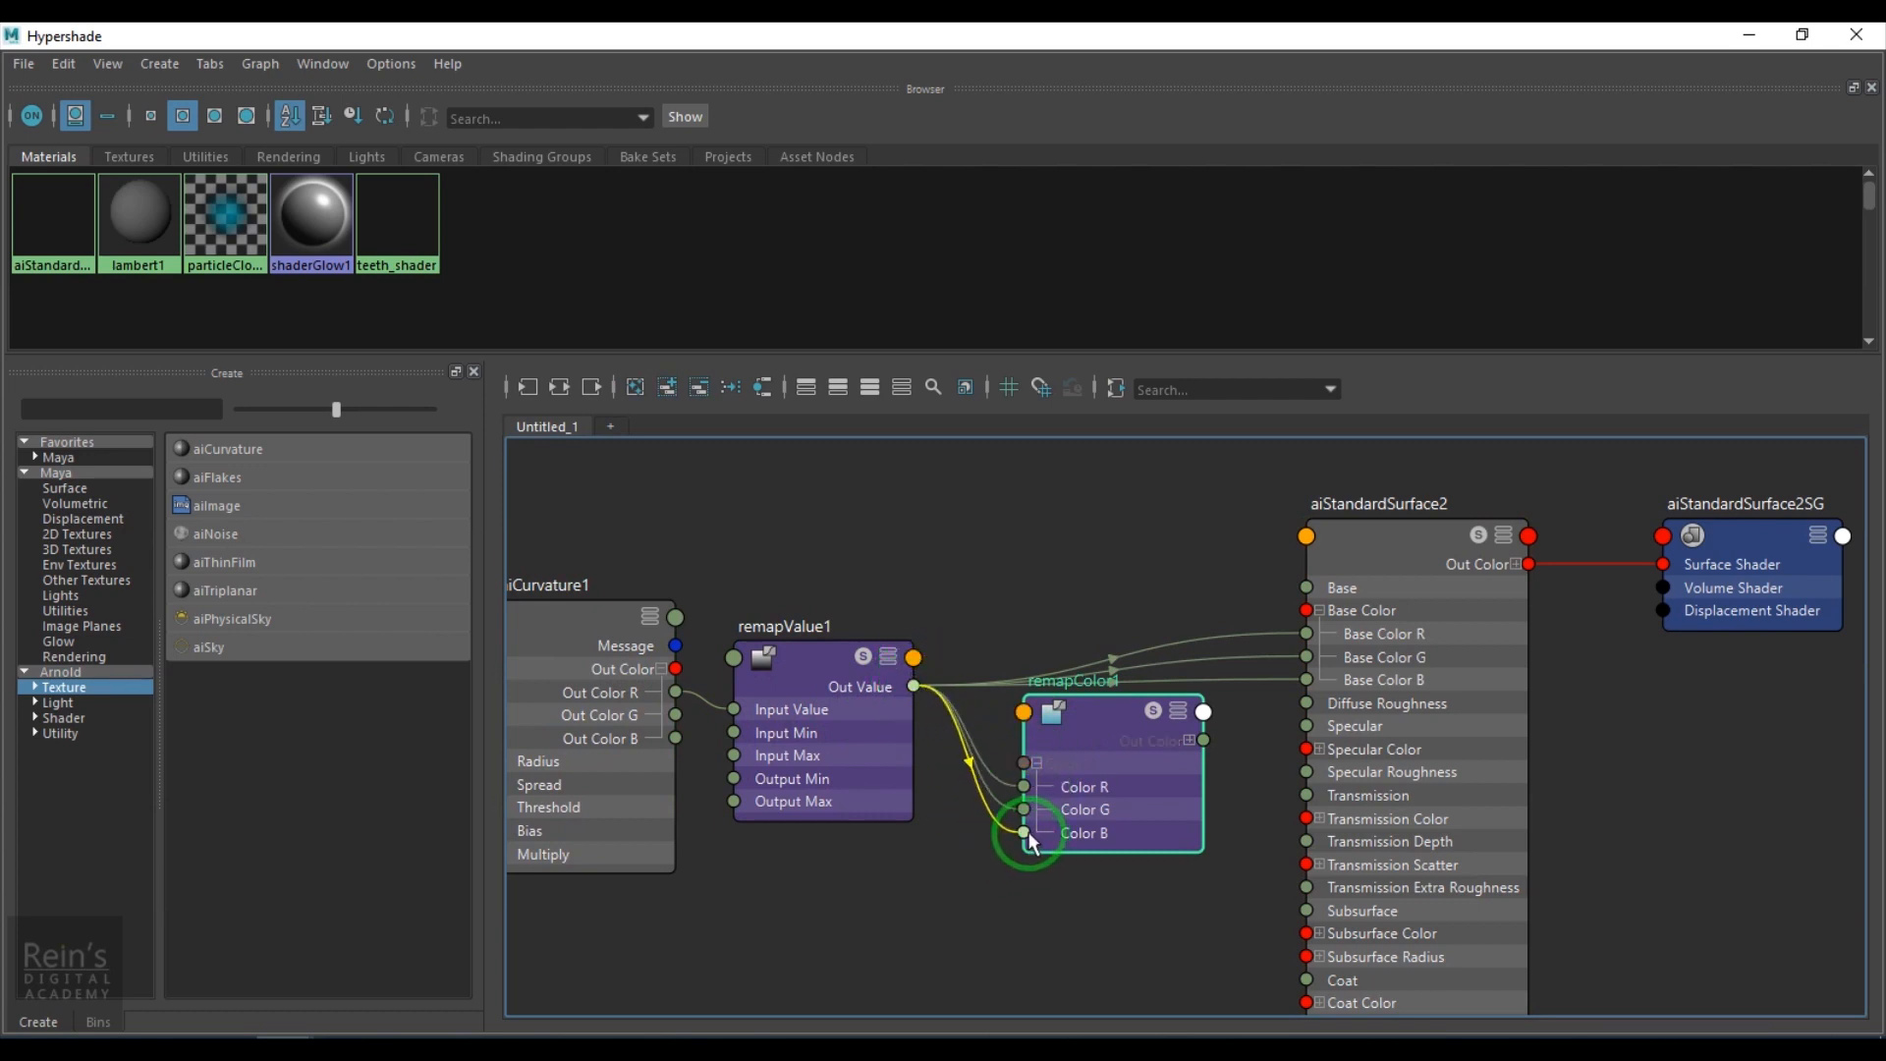
pyautogui.moveTo(1120, 735); pyautogui.dragTo(1051, 715)
pyautogui.moveTo(1269, 631); pyautogui.dragTo(1304, 610)
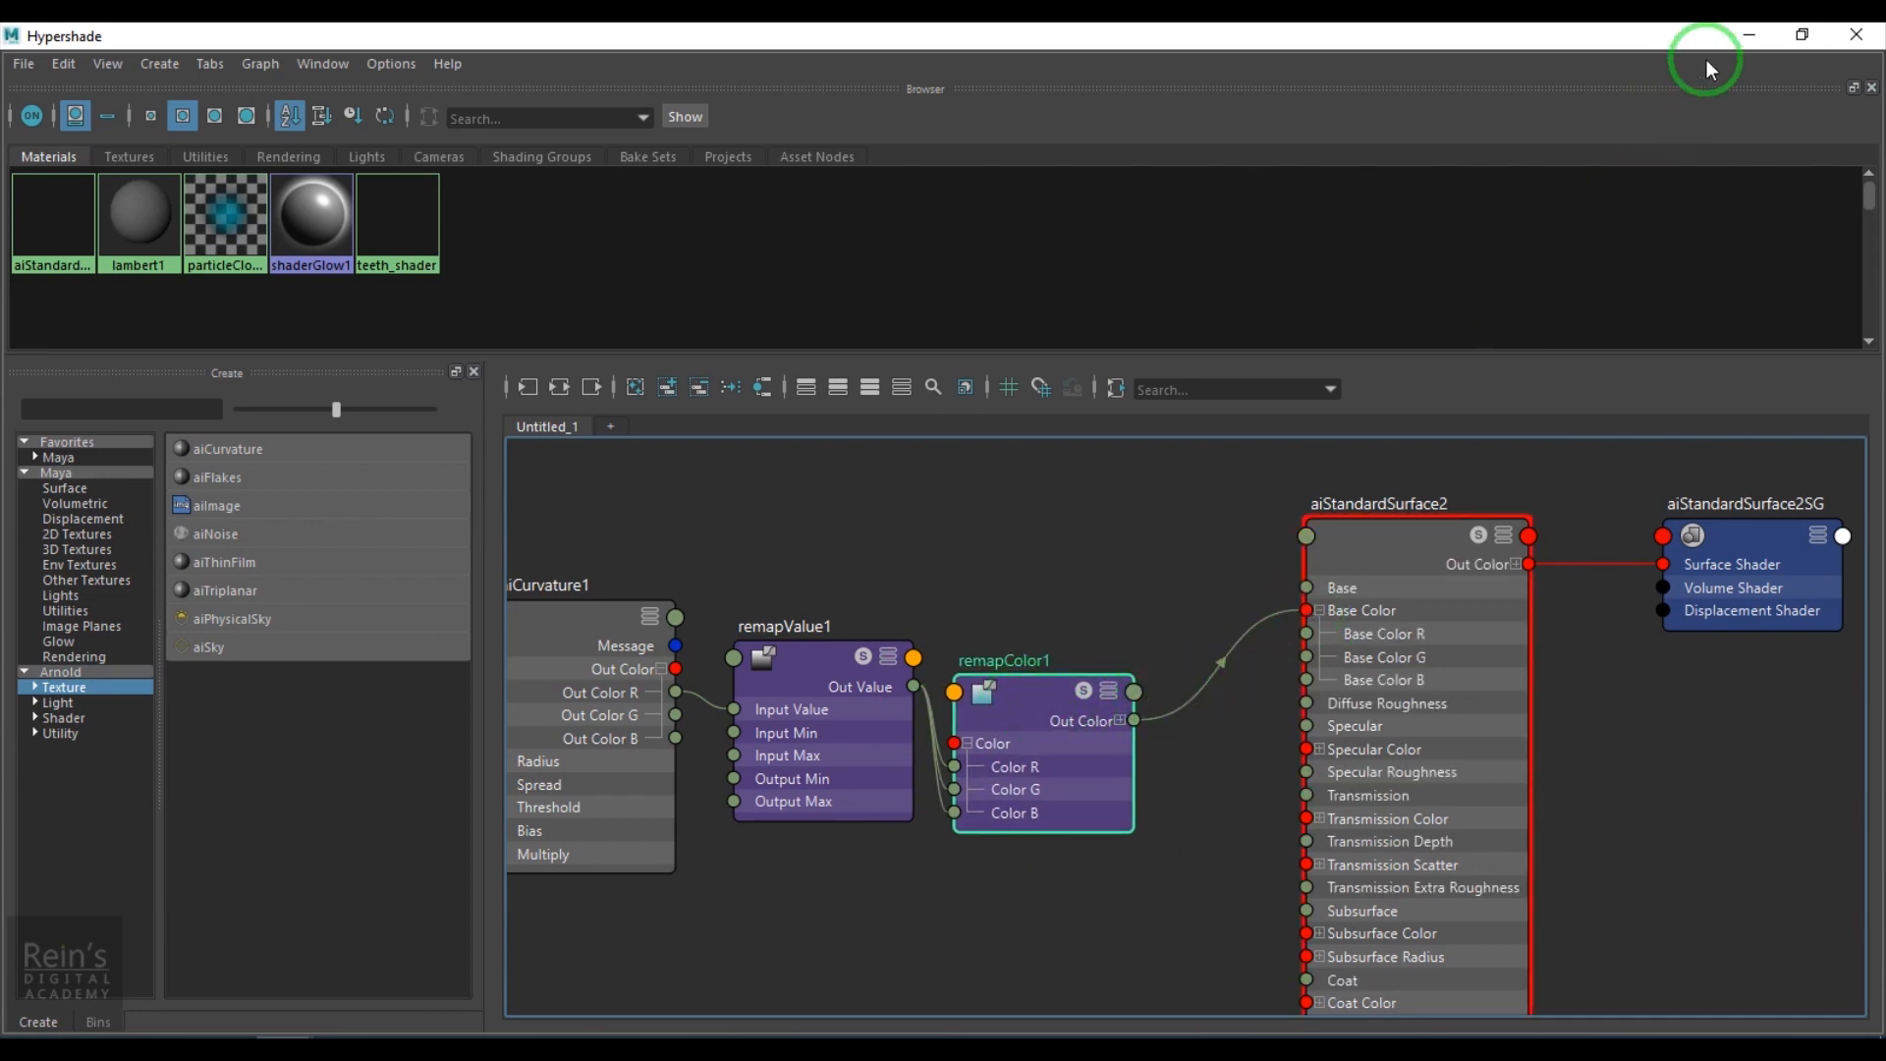
# Restart the live render and lower remapColor's curve end points at position 1 to 0 for green and 0.140 for blue.
pyautogui.click(1727, 39)
pyautogui.click(1103, 270)
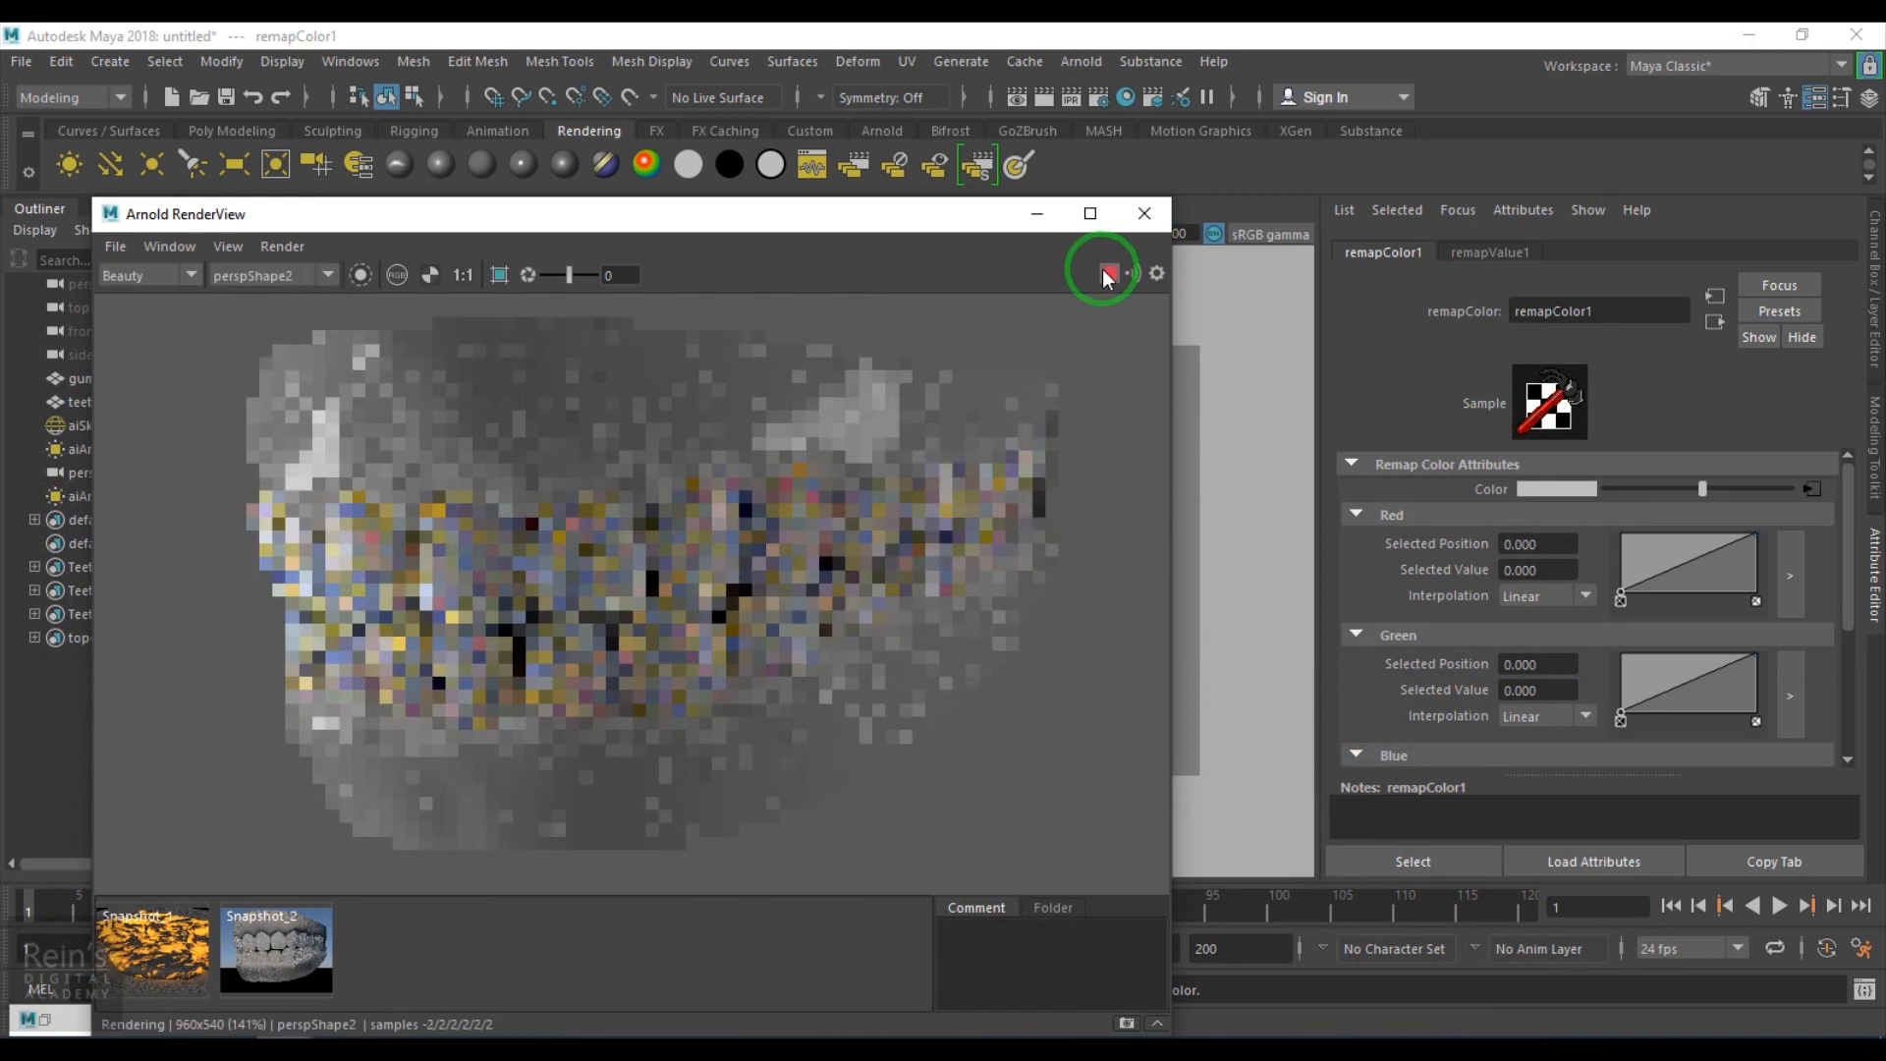
pyautogui.scroll(-2, 1679, 607)
pyautogui.moveTo(1756, 513); pyautogui.dragTo(1773, 581)
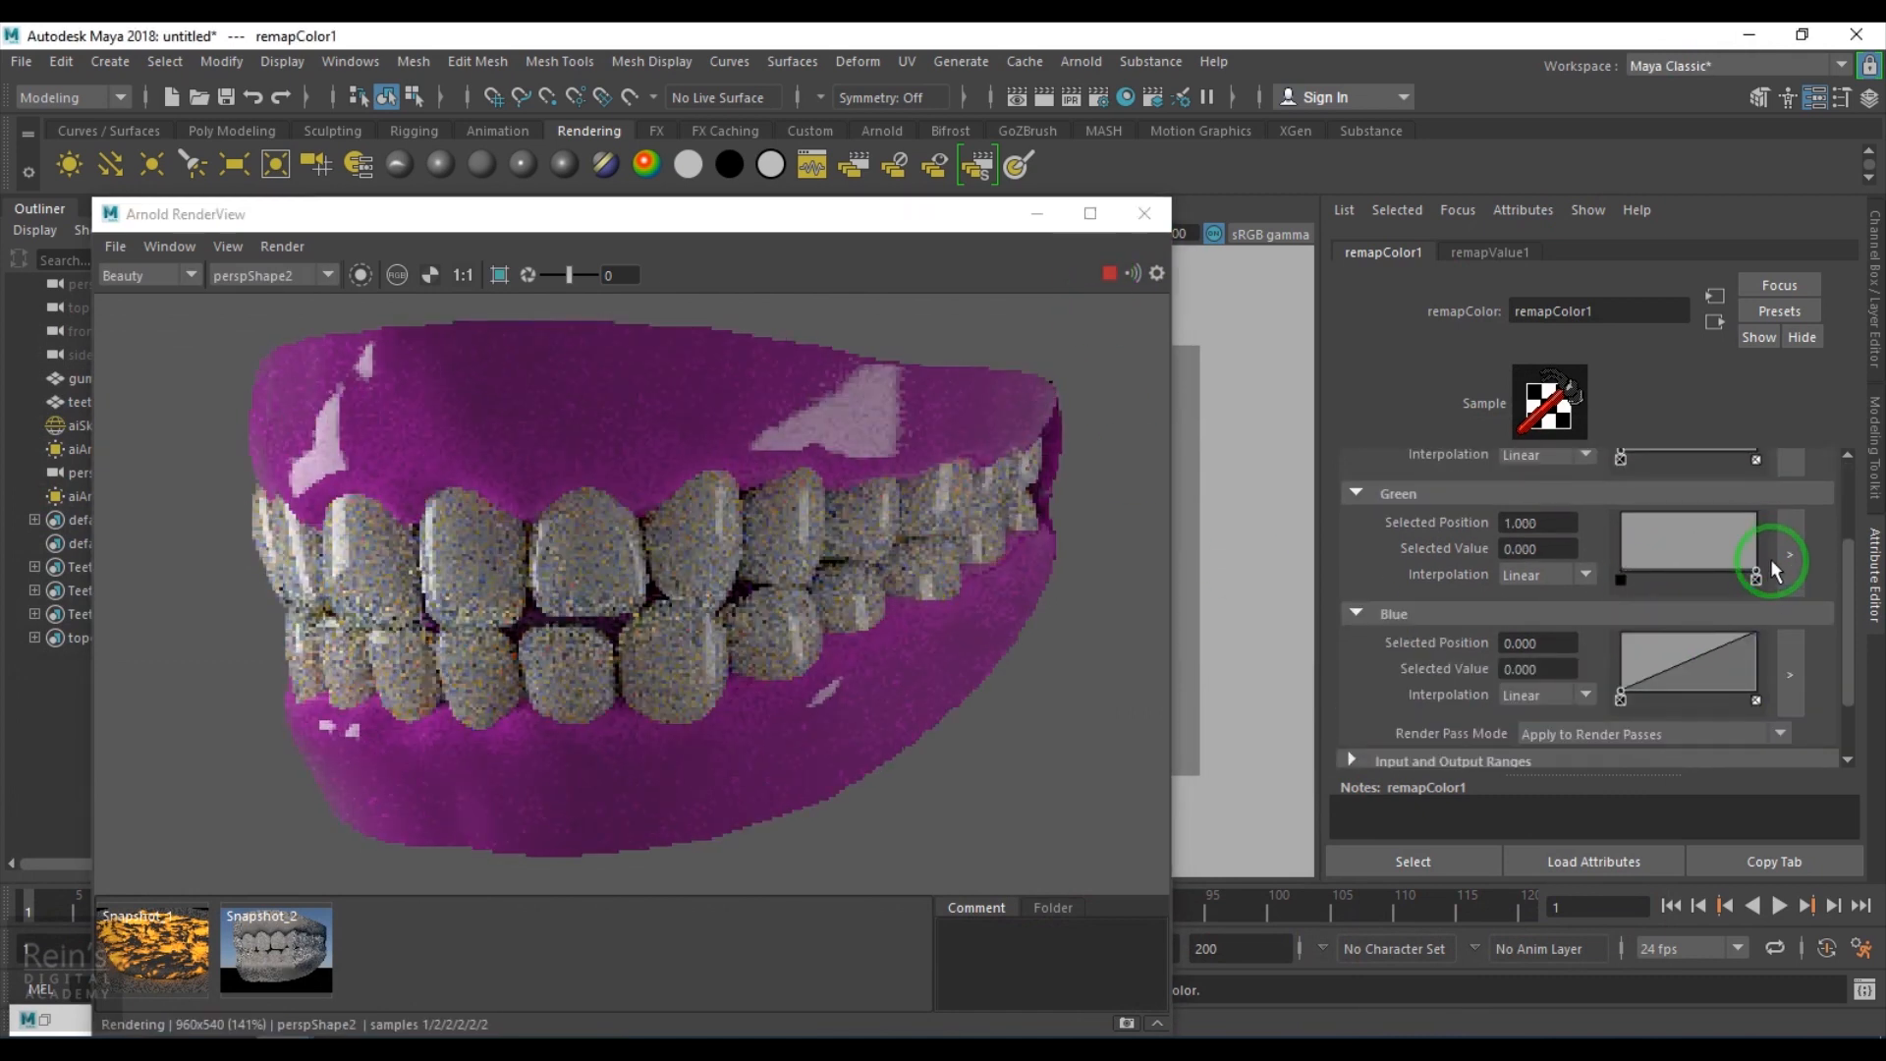
pyautogui.scroll(1, 1771, 570)
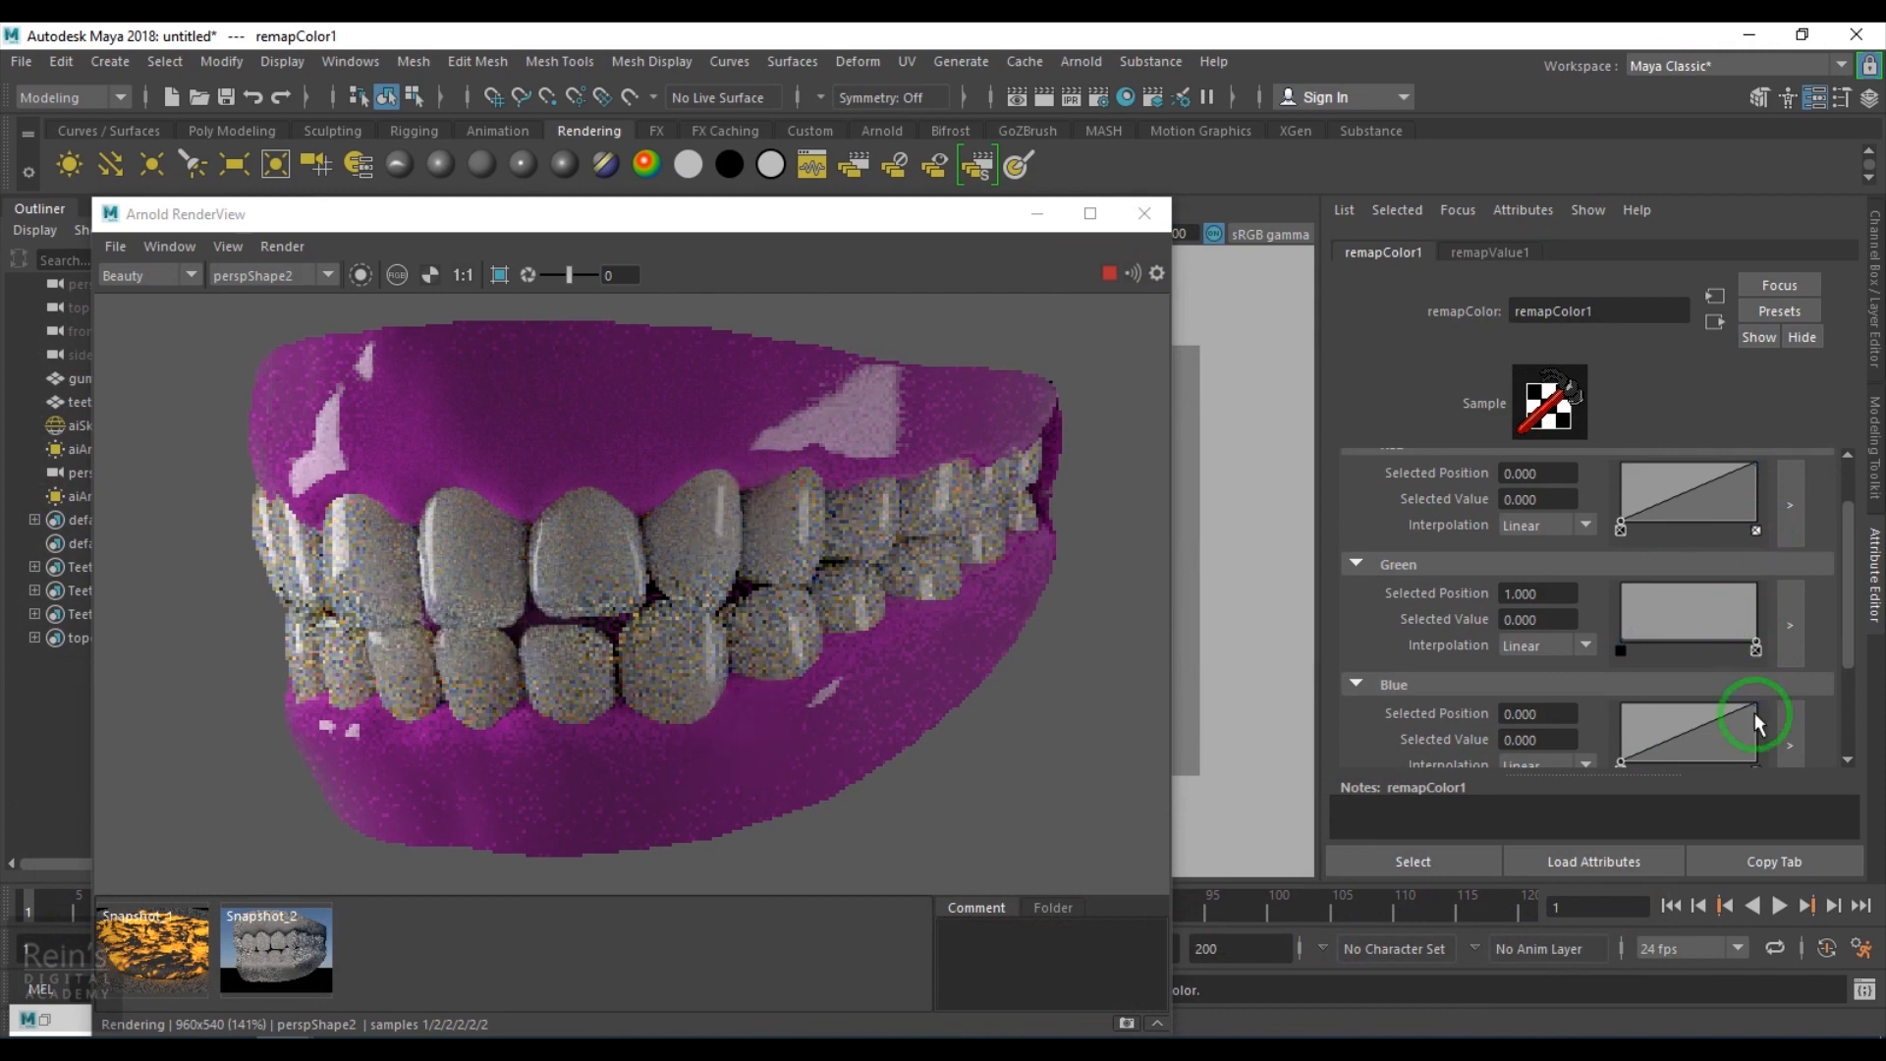
pyautogui.moveTo(1757, 720); pyautogui.dragTo(1764, 755)
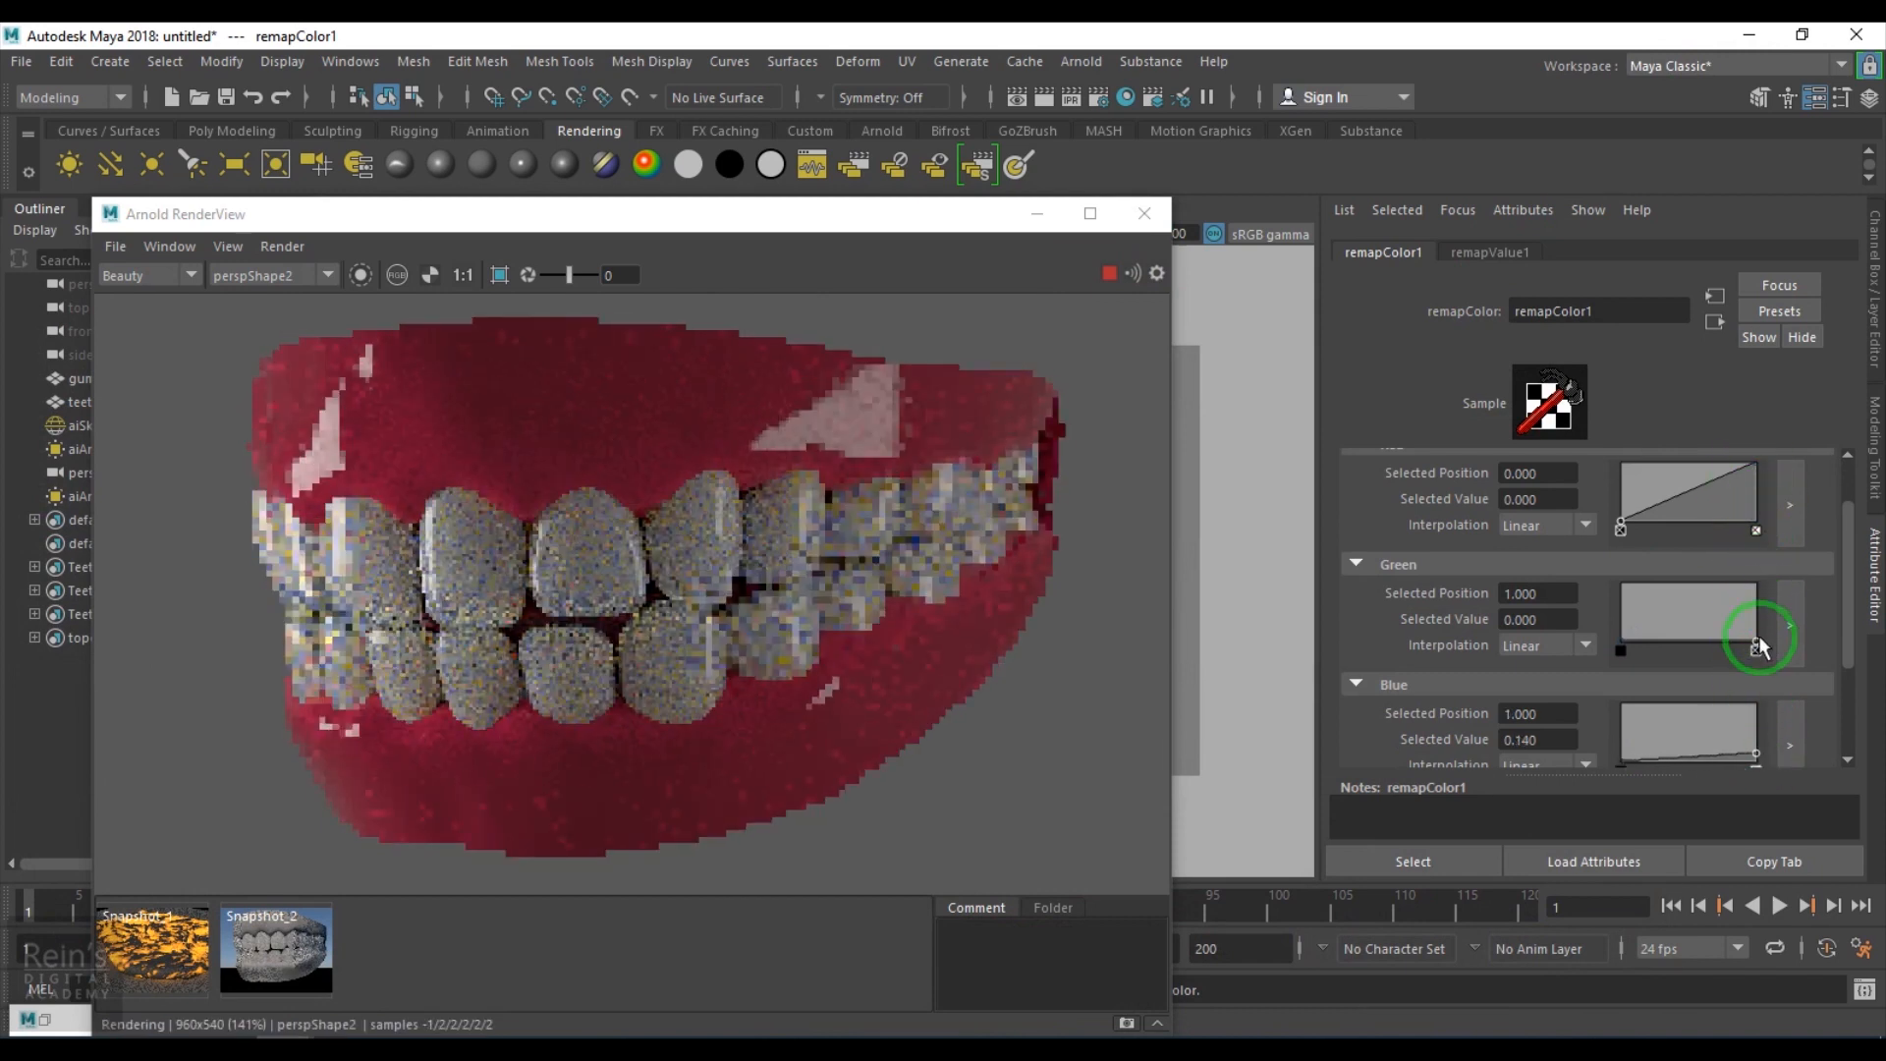
# Raise remapColor's curve end points at position 1 to 0.280 for green and 0.300 for blue, and stop the live render.
pyautogui.moveTo(1758, 641); pyautogui.dragTo(1758, 627)
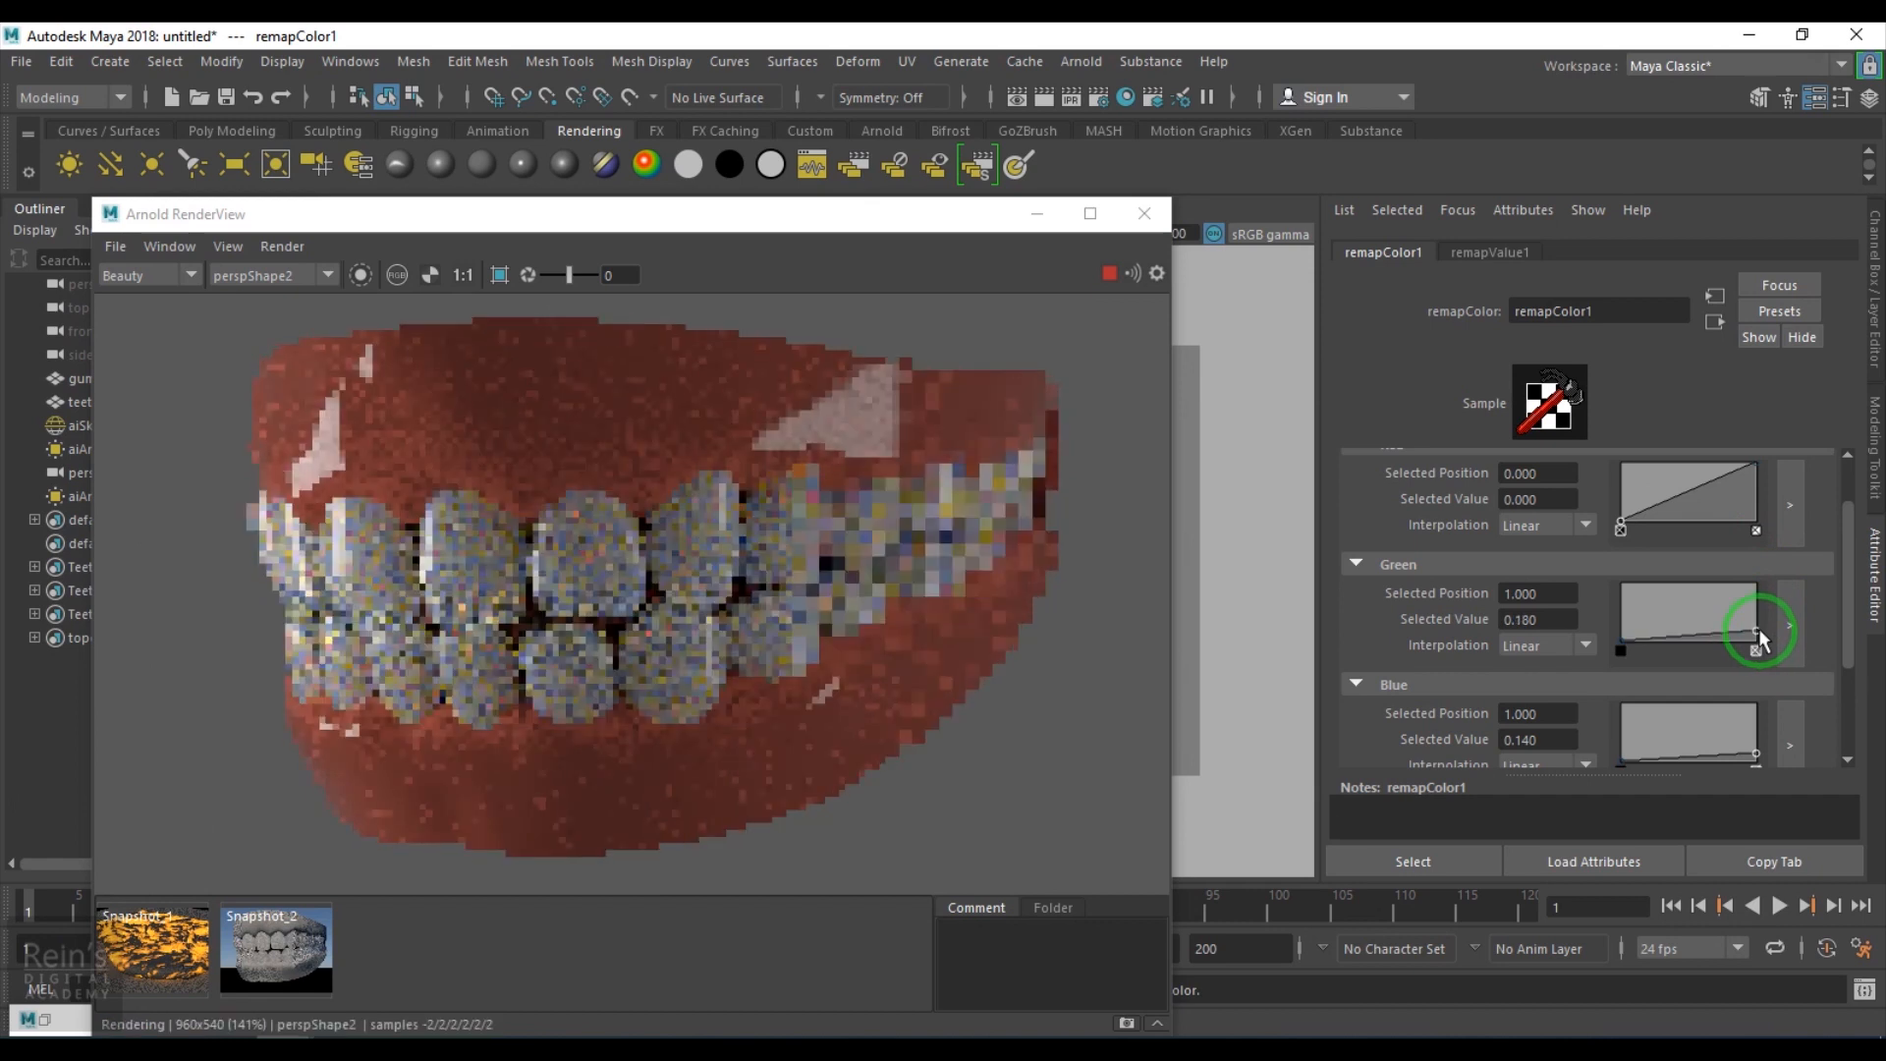
pyautogui.moveTo(1759, 754); pyautogui.dragTo(1764, 744)
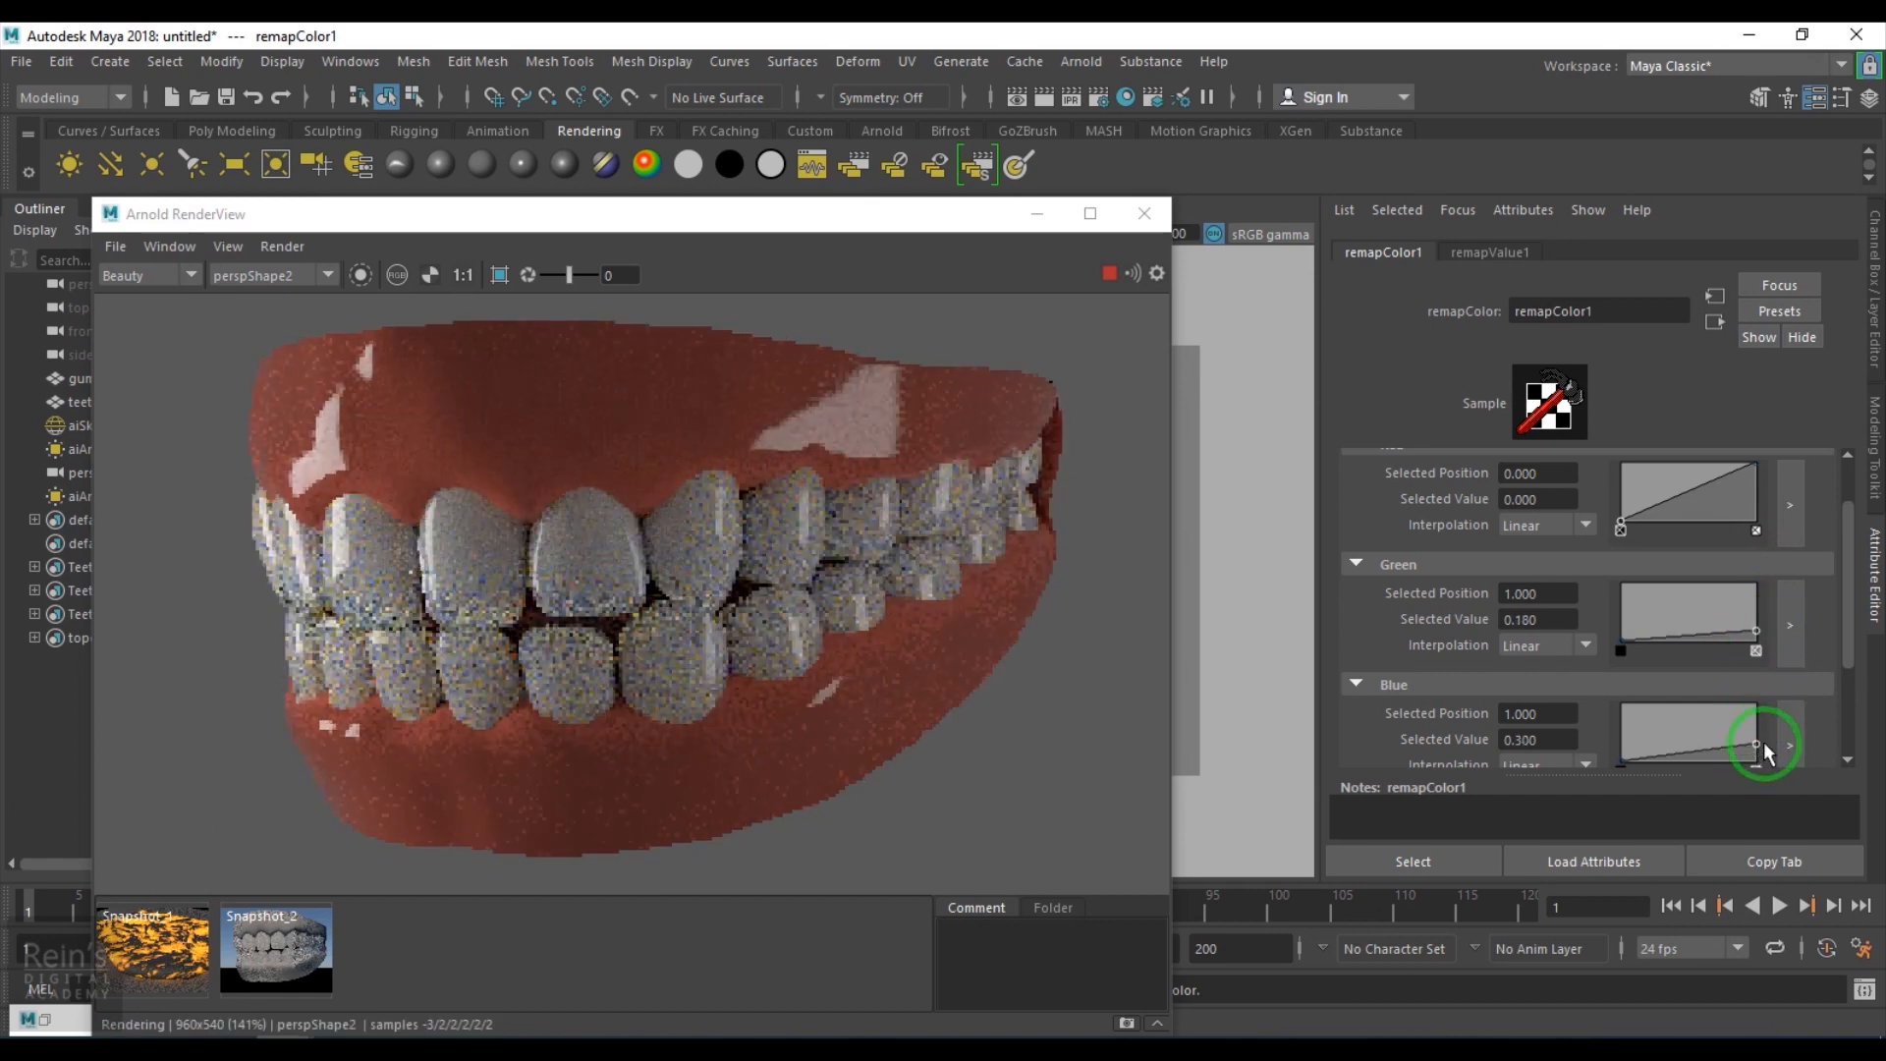
pyautogui.moveTo(1756, 621); pyautogui.dragTo(1758, 626)
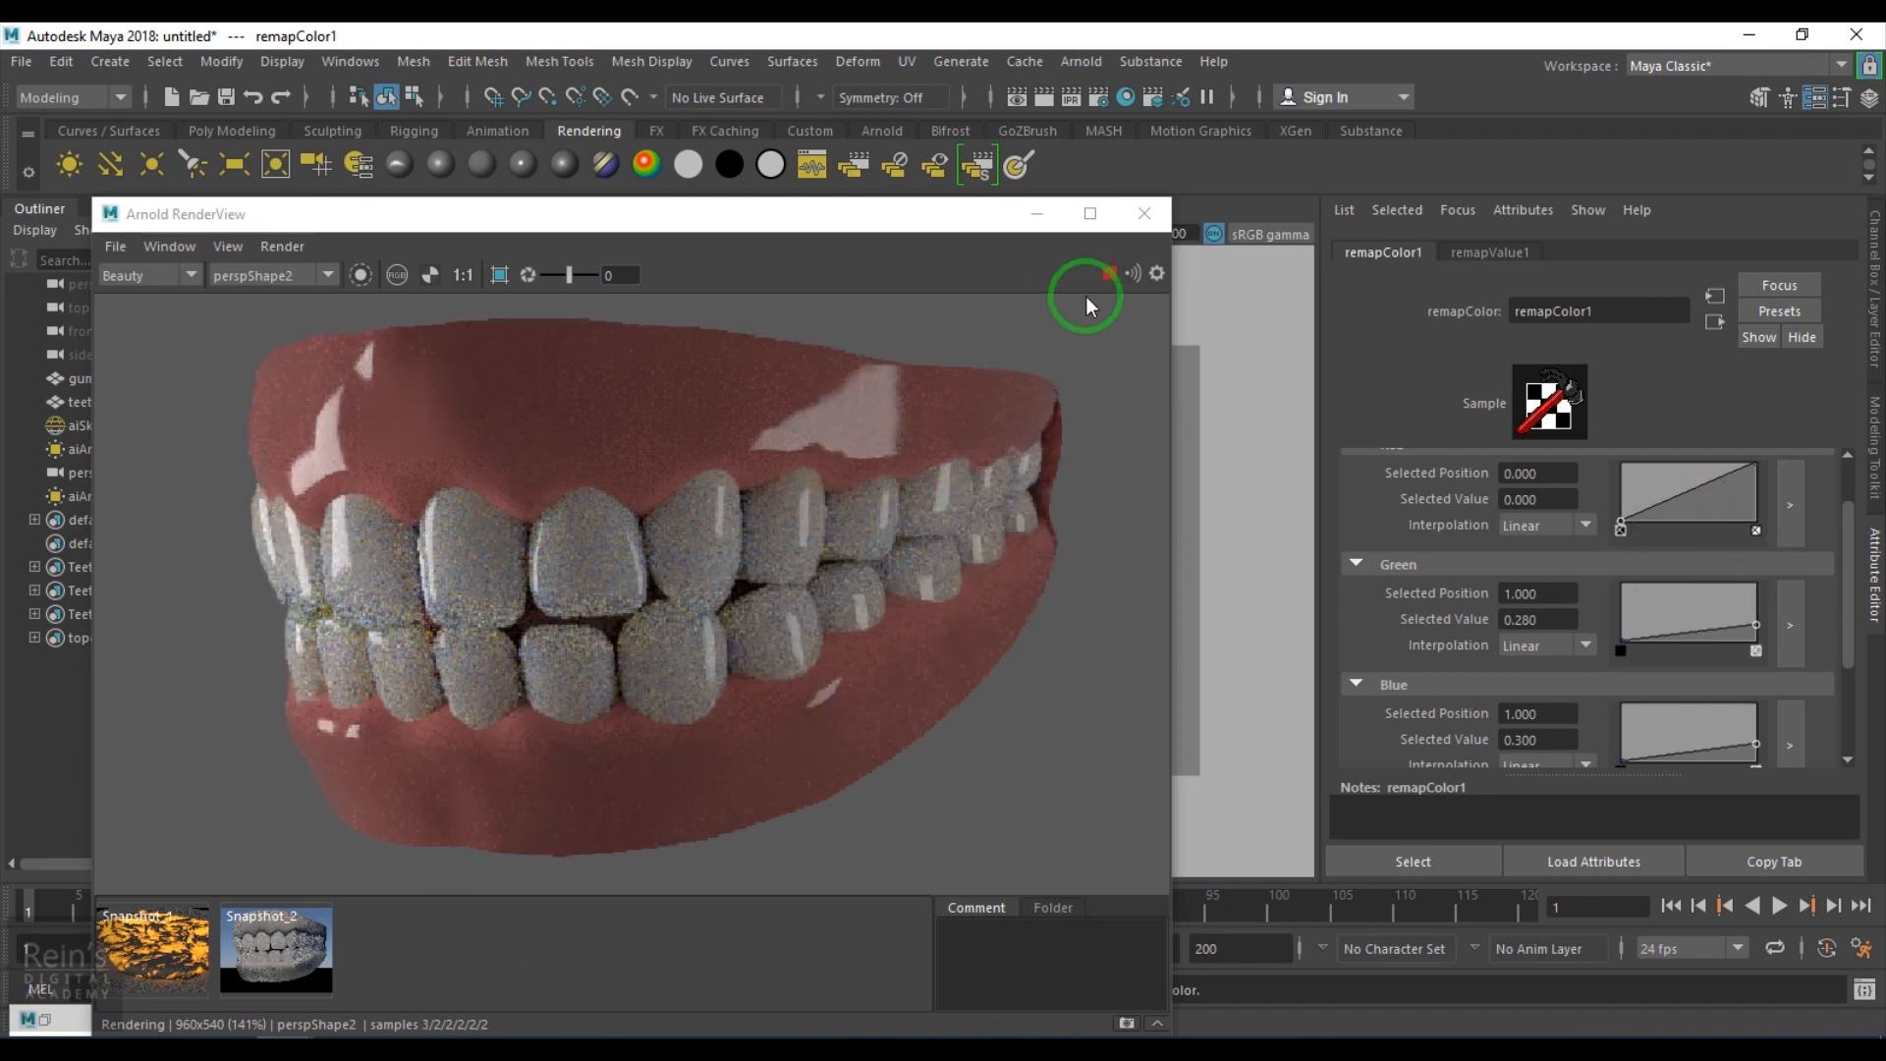
pyautogui.click(1108, 273)
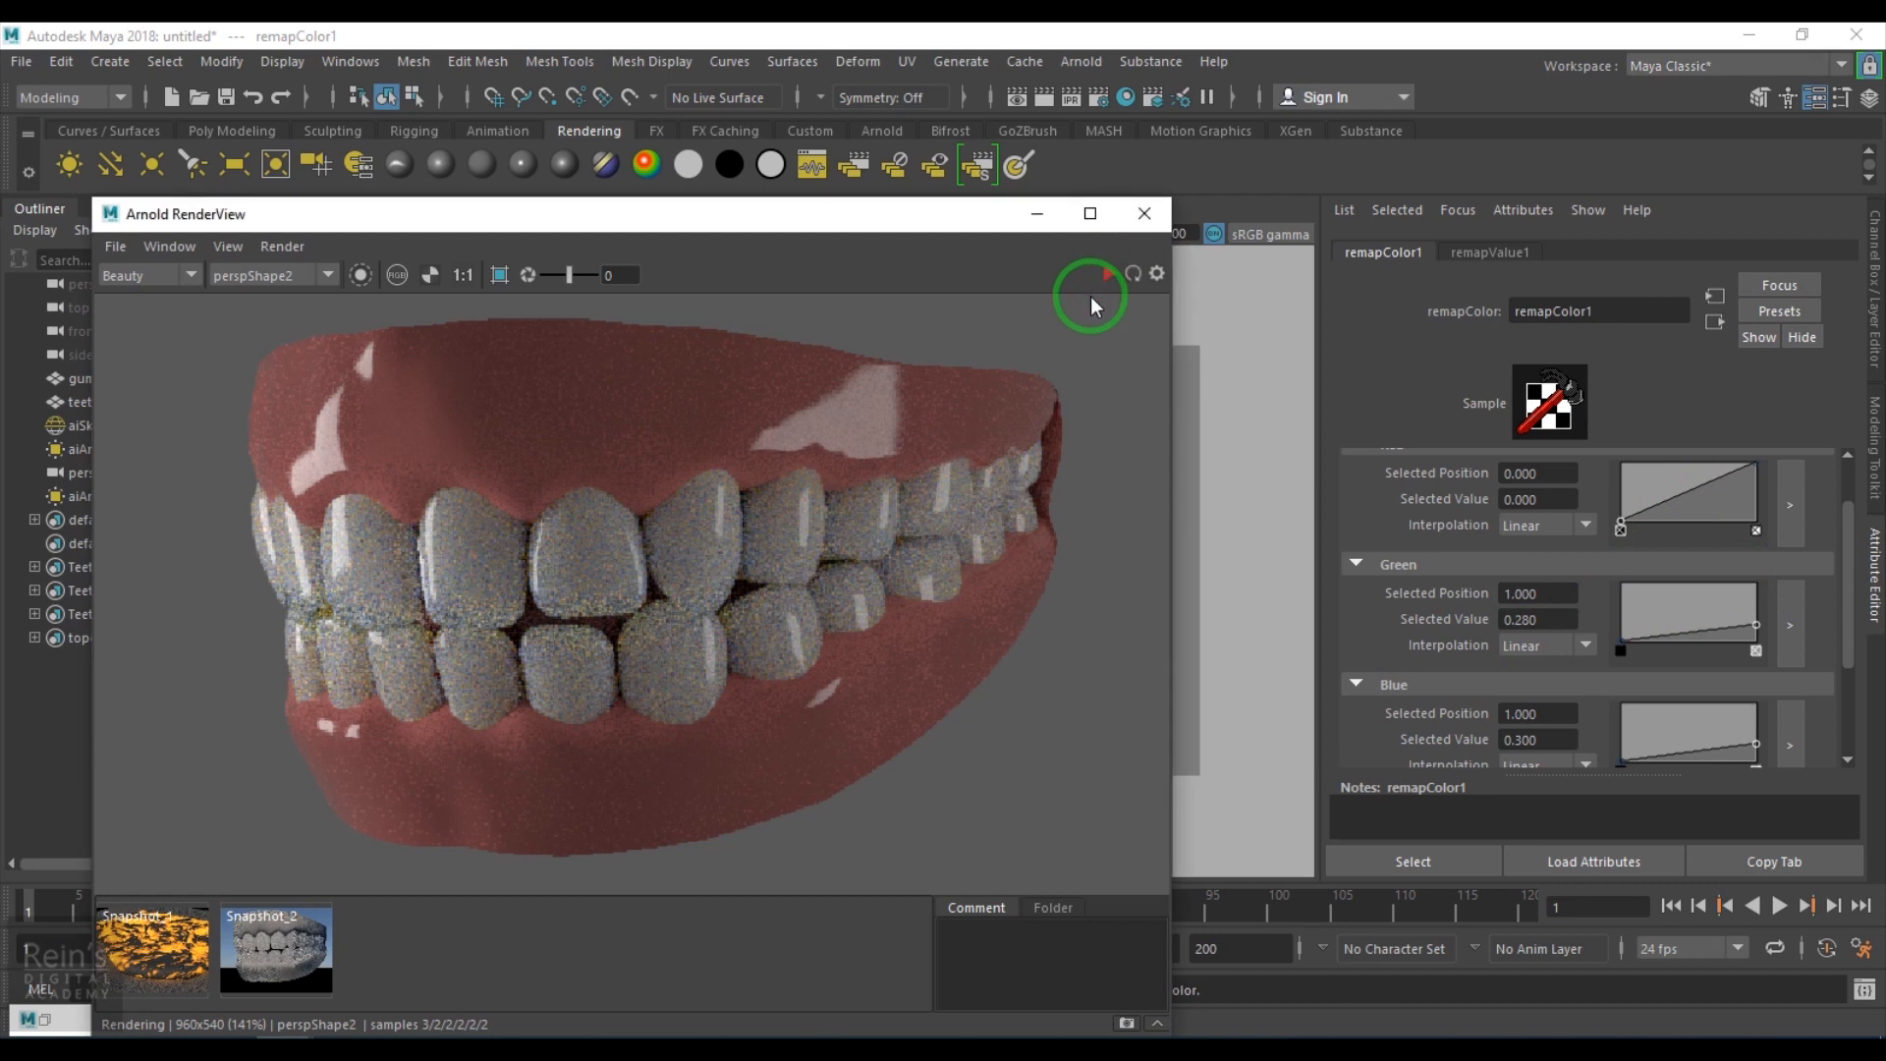
# Bring up Hypershade and delete the remapValue1 and remapColor1 nodes from the gum shading network.
pyautogui.moveTo(787, 231); pyautogui.dragTo(1279, 326)
pyautogui.click(60, 1027)
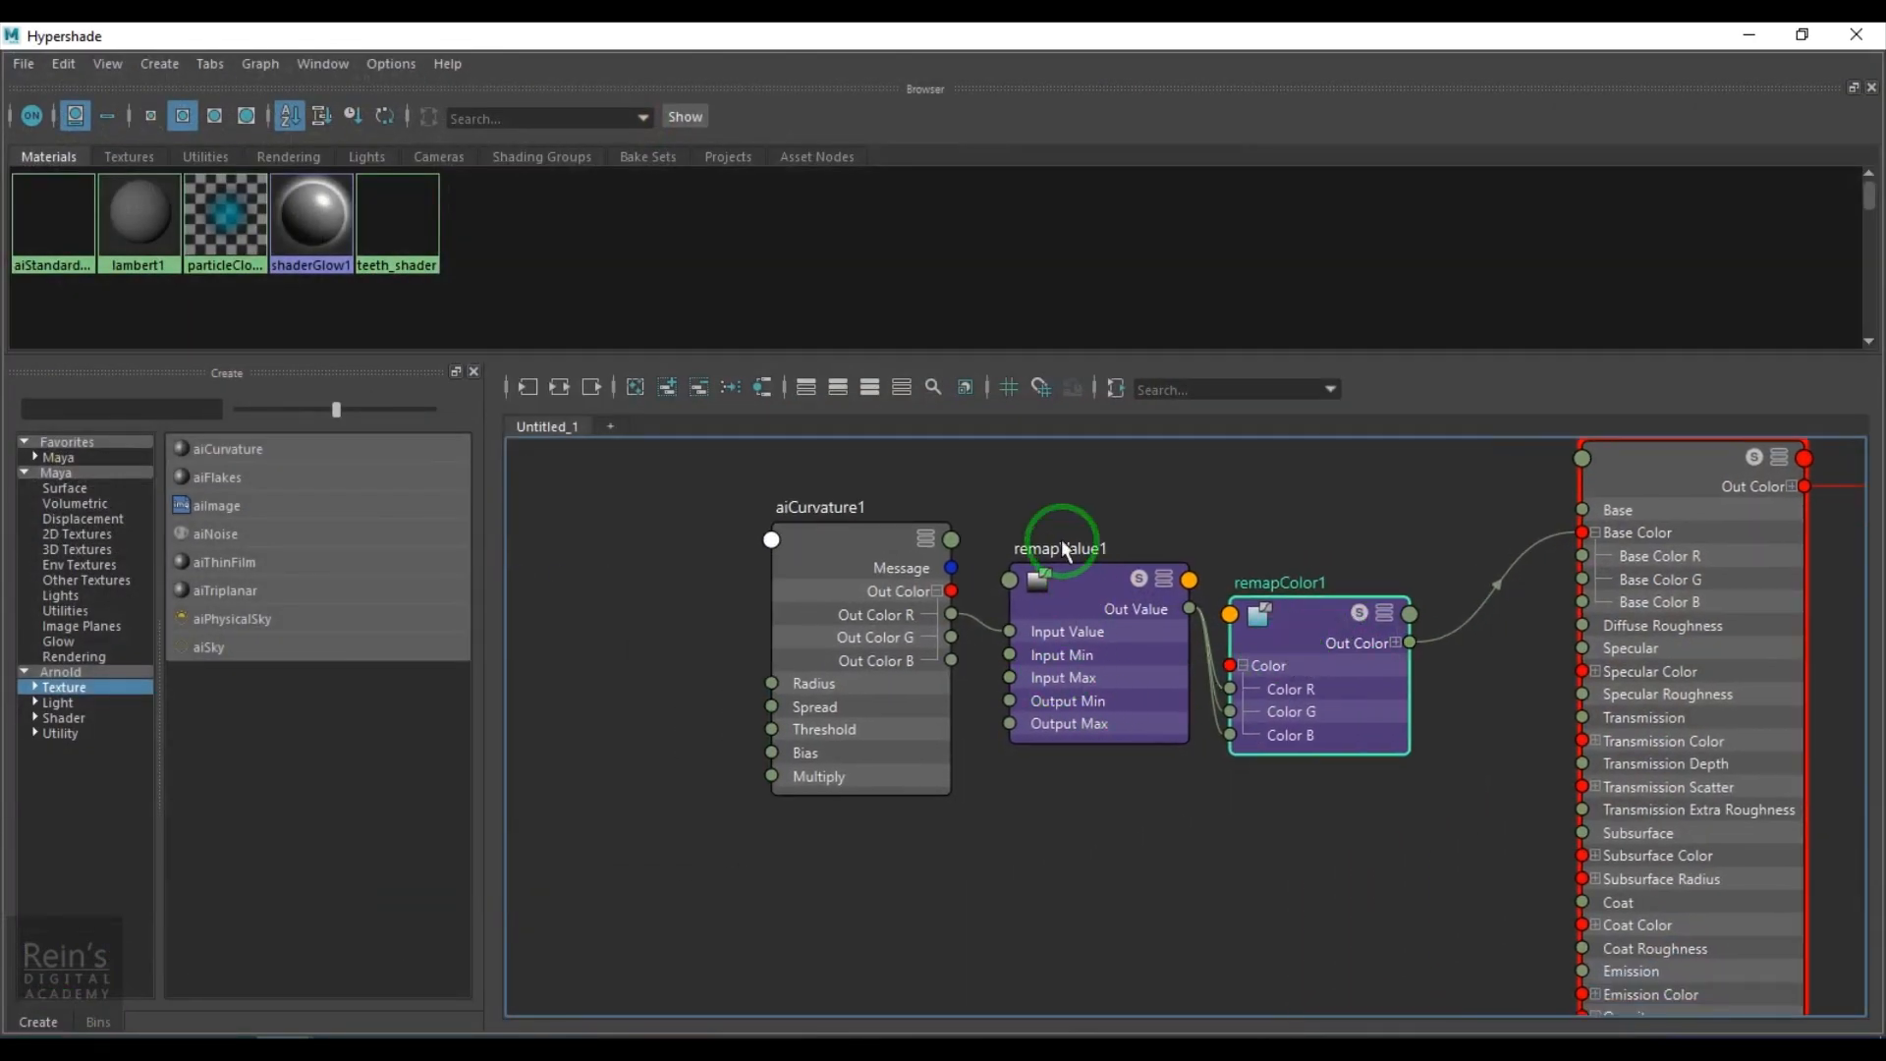
pyautogui.moveTo(1249, 692); pyautogui.dragTo(1253, 691)
pyautogui.moveTo(1289, 680)
pyautogui.mouseDown()
pyautogui.moveTo(1247, 719)
pyautogui.moveTo(1300, 681)
pyautogui.mouseUp()
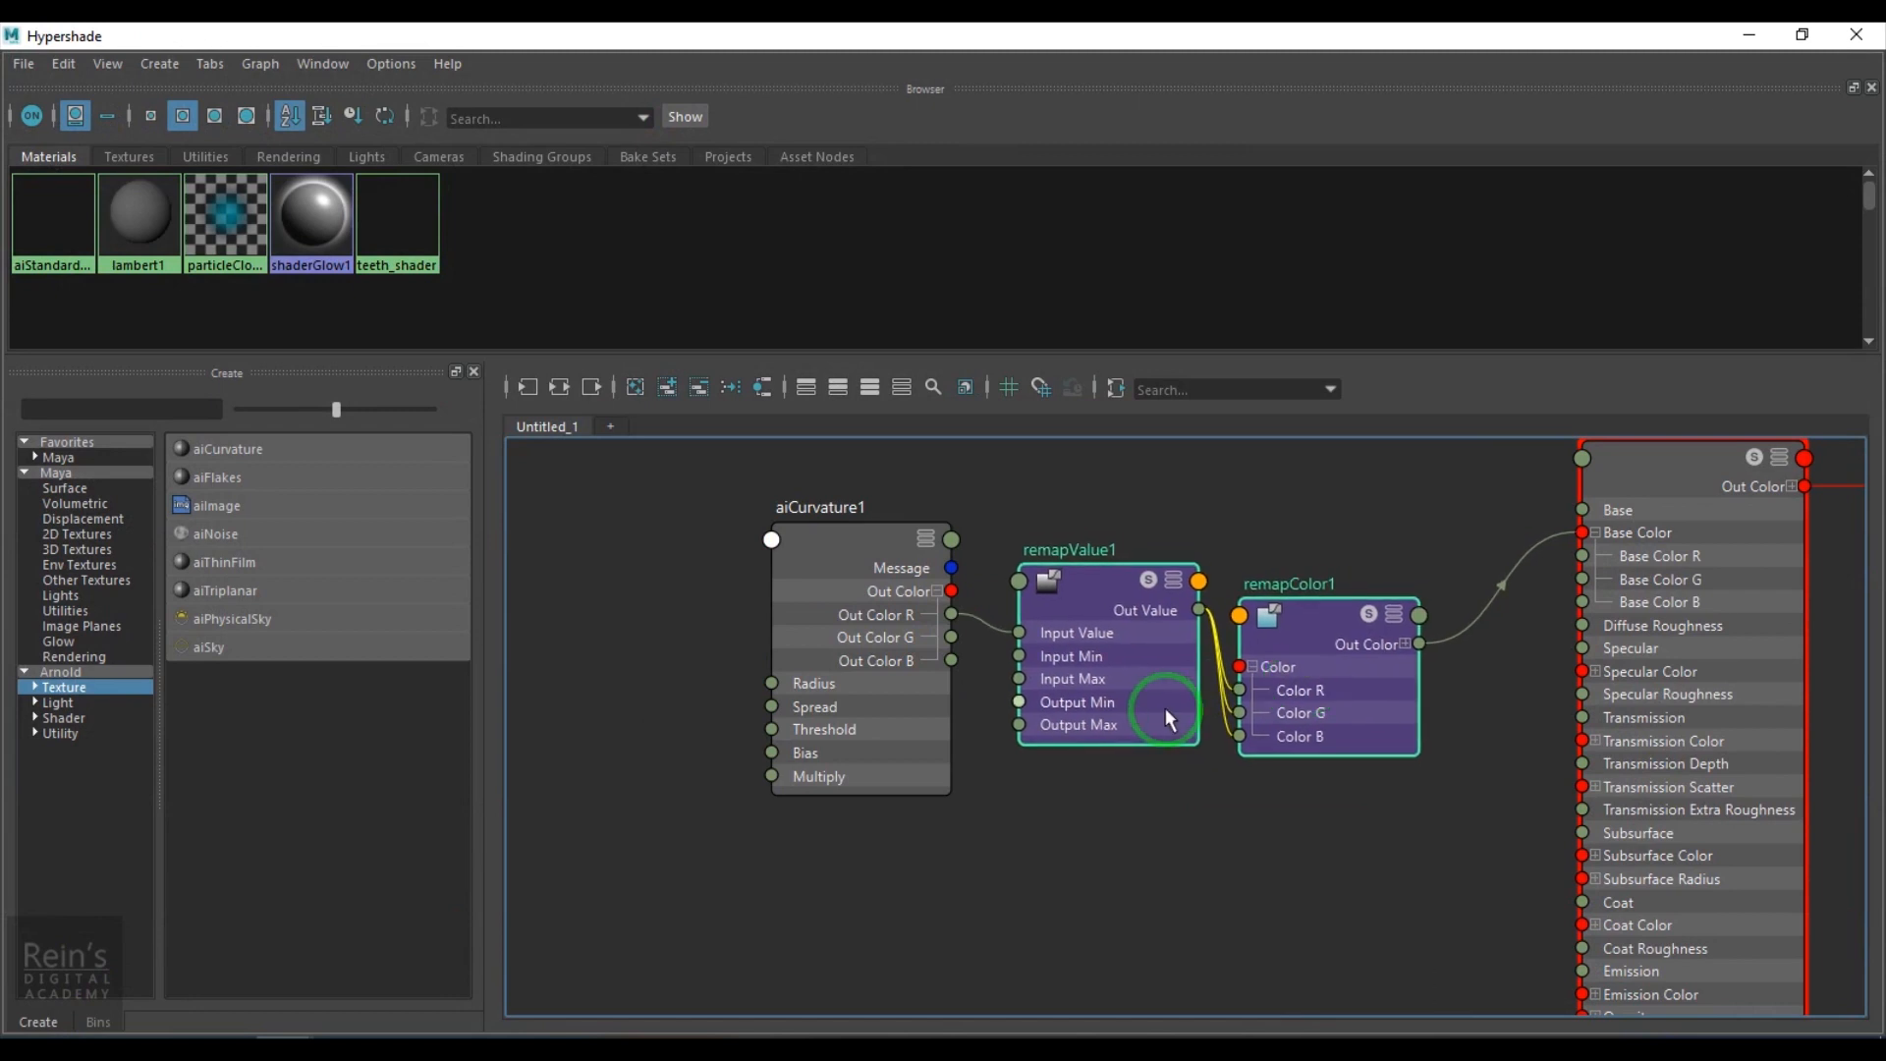
pyautogui.press('Delete')
# Create a layeredTexture node in the gap between aiCurvature1 and the gum material.
pyautogui.press('Tab')
pyautogui.write('layer')
pyautogui.press('Down')
pyautogui.press('Down')
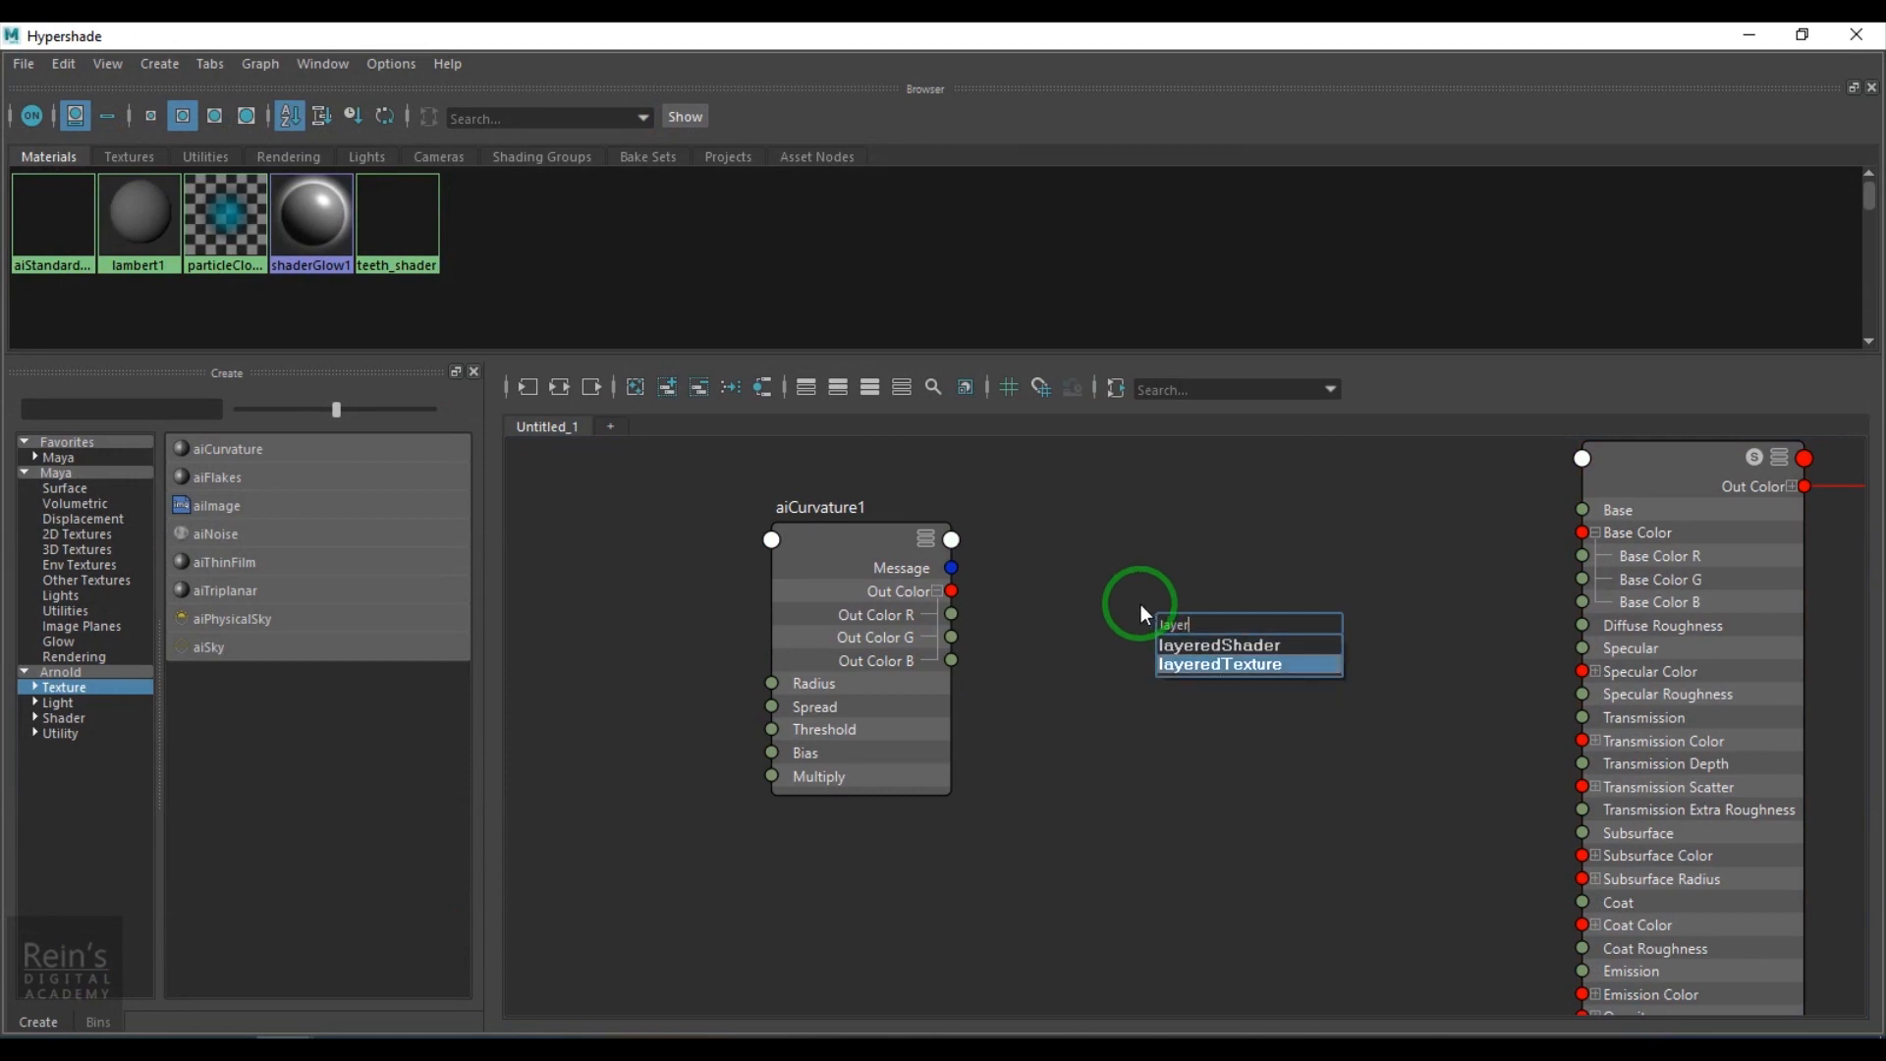
pyautogui.press('Return')
# Color layeredTexture1's first layer crimson, add a second layer and color it light pink, both from the color history.
pyautogui.moveTo(1548, 34); pyautogui.dragTo(776, 84)
pyautogui.click(1537, 325)
pyautogui.keyDown('alt'); pyautogui.moveTo(772, 797); pyautogui.dragTo(983, 780, button='middle'); pyautogui.keyUp('alt')
pyautogui.scroll(2, 825, 797)
pyautogui.keyDown('alt'); pyautogui.moveTo(696, 733); pyautogui.dragTo(818, 804, button='middle'); pyautogui.keyUp('alt')
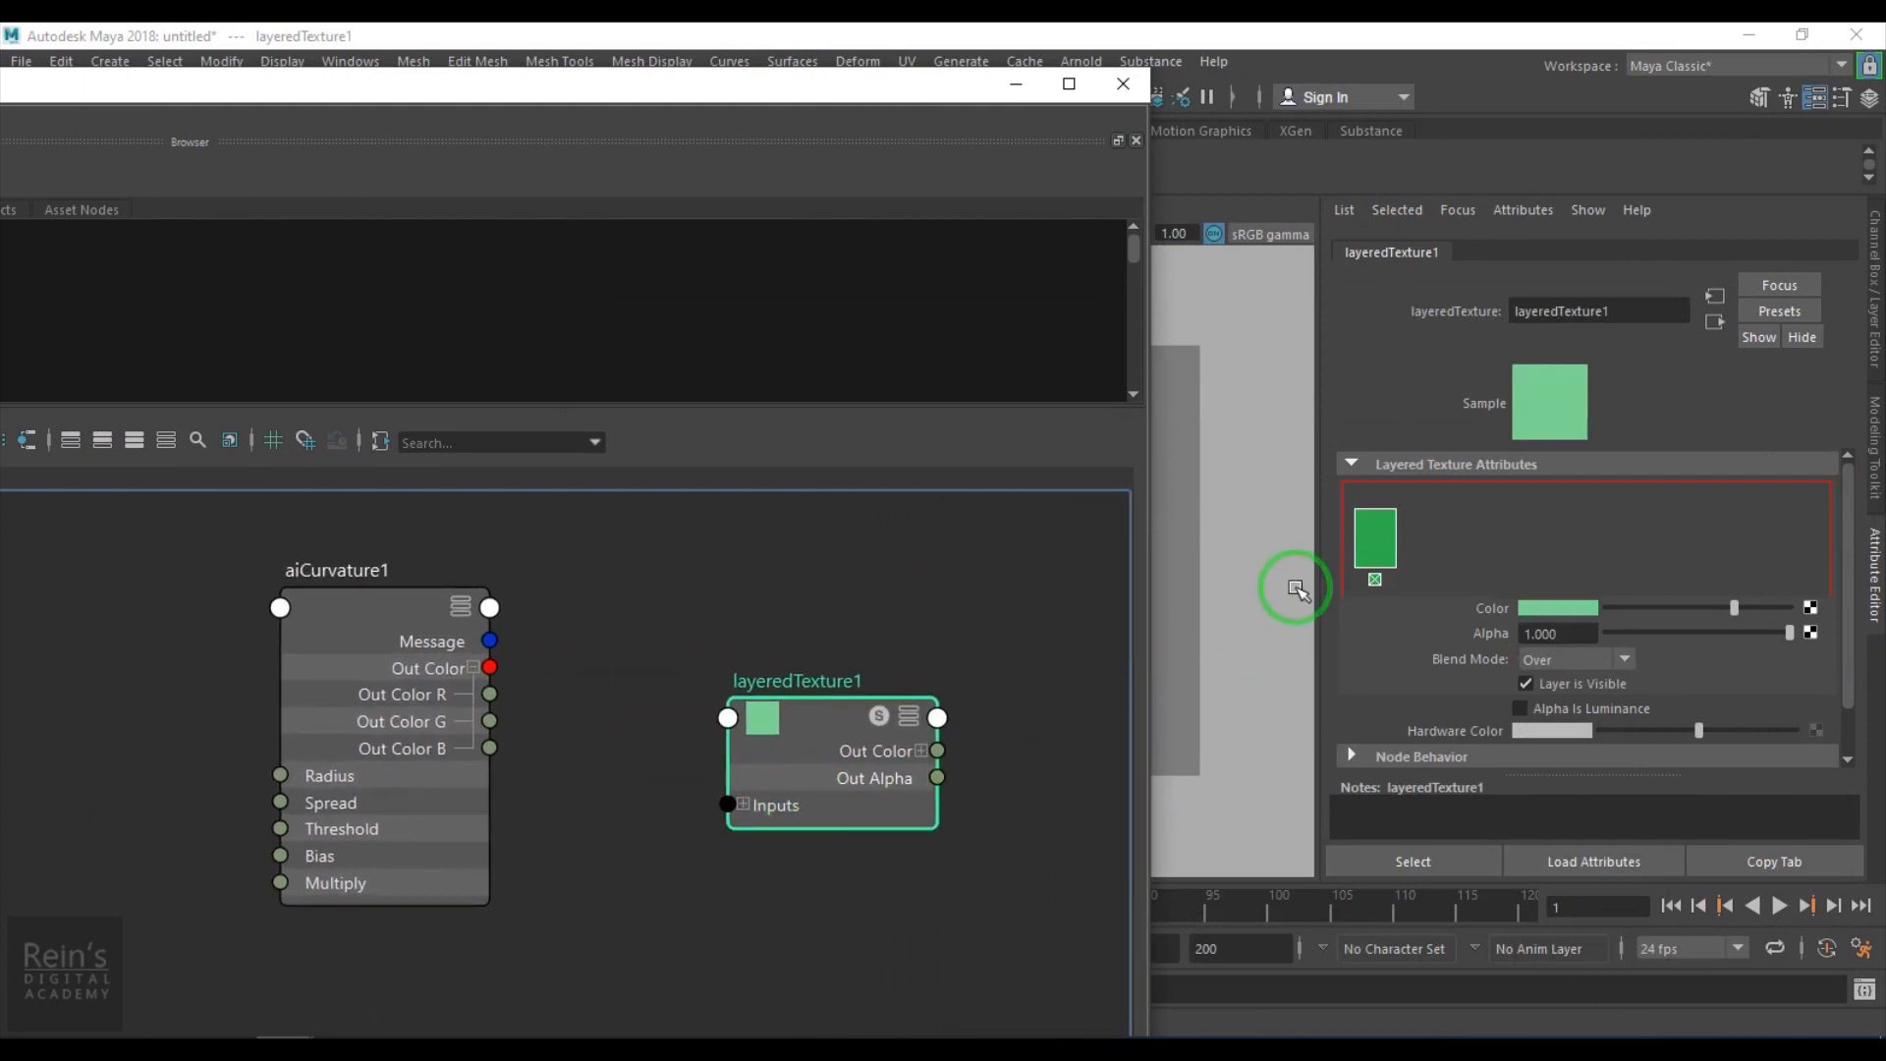
pyautogui.click(1558, 608)
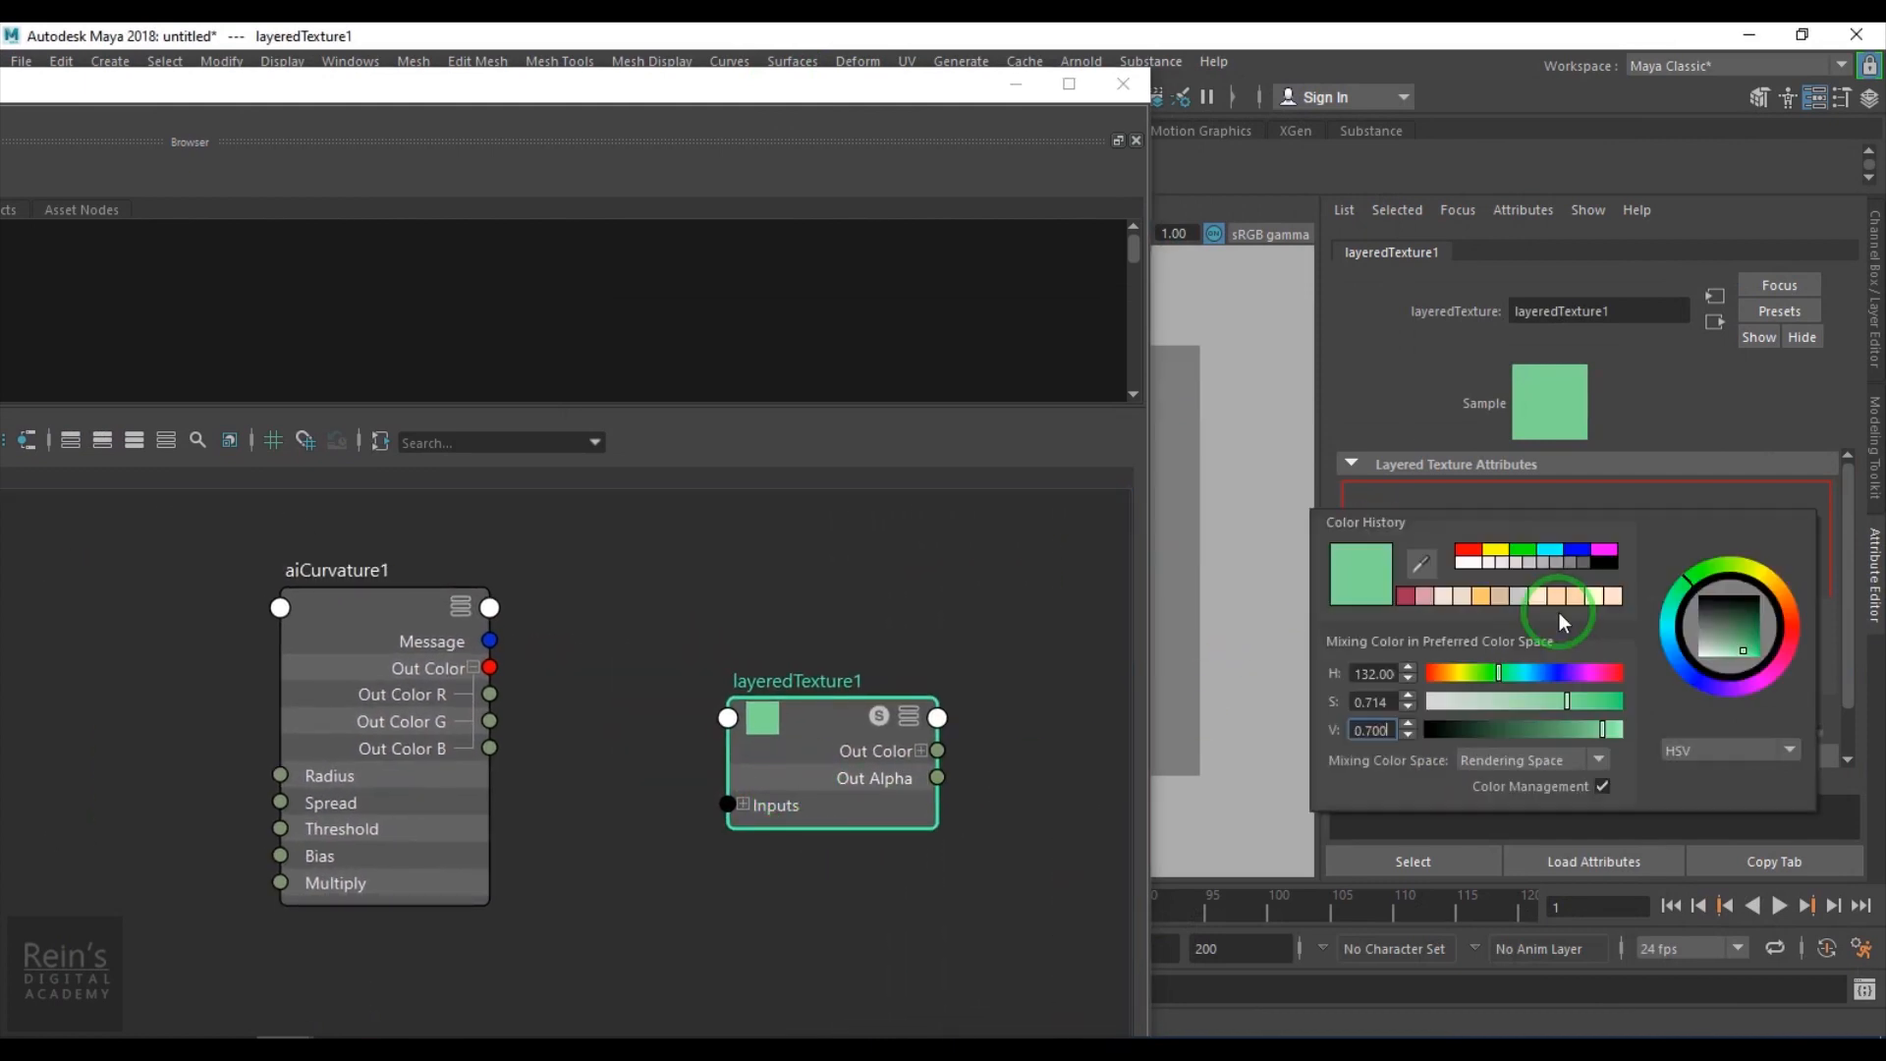
pyautogui.click(1429, 599)
pyautogui.click(1444, 507)
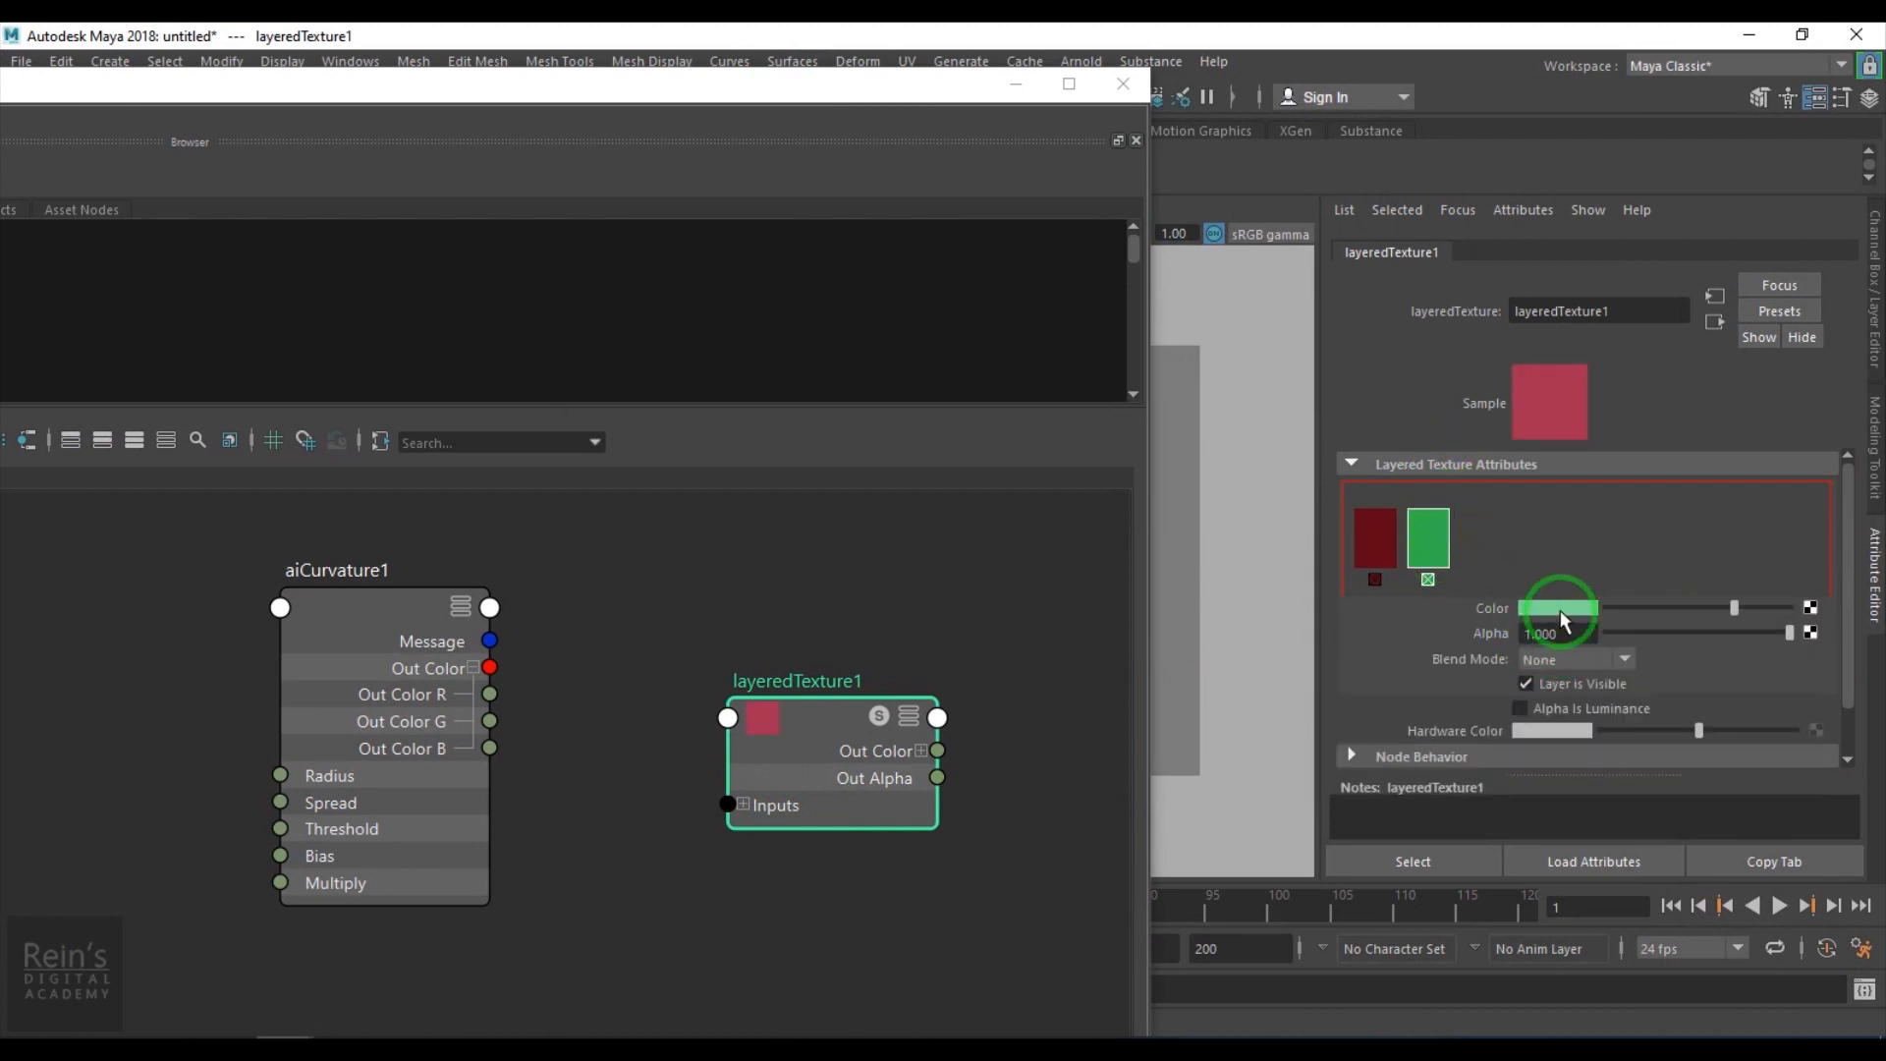
pyautogui.click(1559, 610)
pyautogui.click(1426, 594)
# Connect layeredTexture1's Out Color to the gum material's Base Color.
pyautogui.keyDown('alt'); pyautogui.moveTo(849, 790); pyautogui.dragTo(646, 722, button='middle'); pyautogui.keyUp('alt')
pyautogui.moveTo(607, 700); pyautogui.dragTo(893, 550)
pyautogui.keyDown('alt'); pyautogui.moveTo(434, 727); pyautogui.dragTo(650, 727, button='middle'); pyautogui.keyUp('alt')
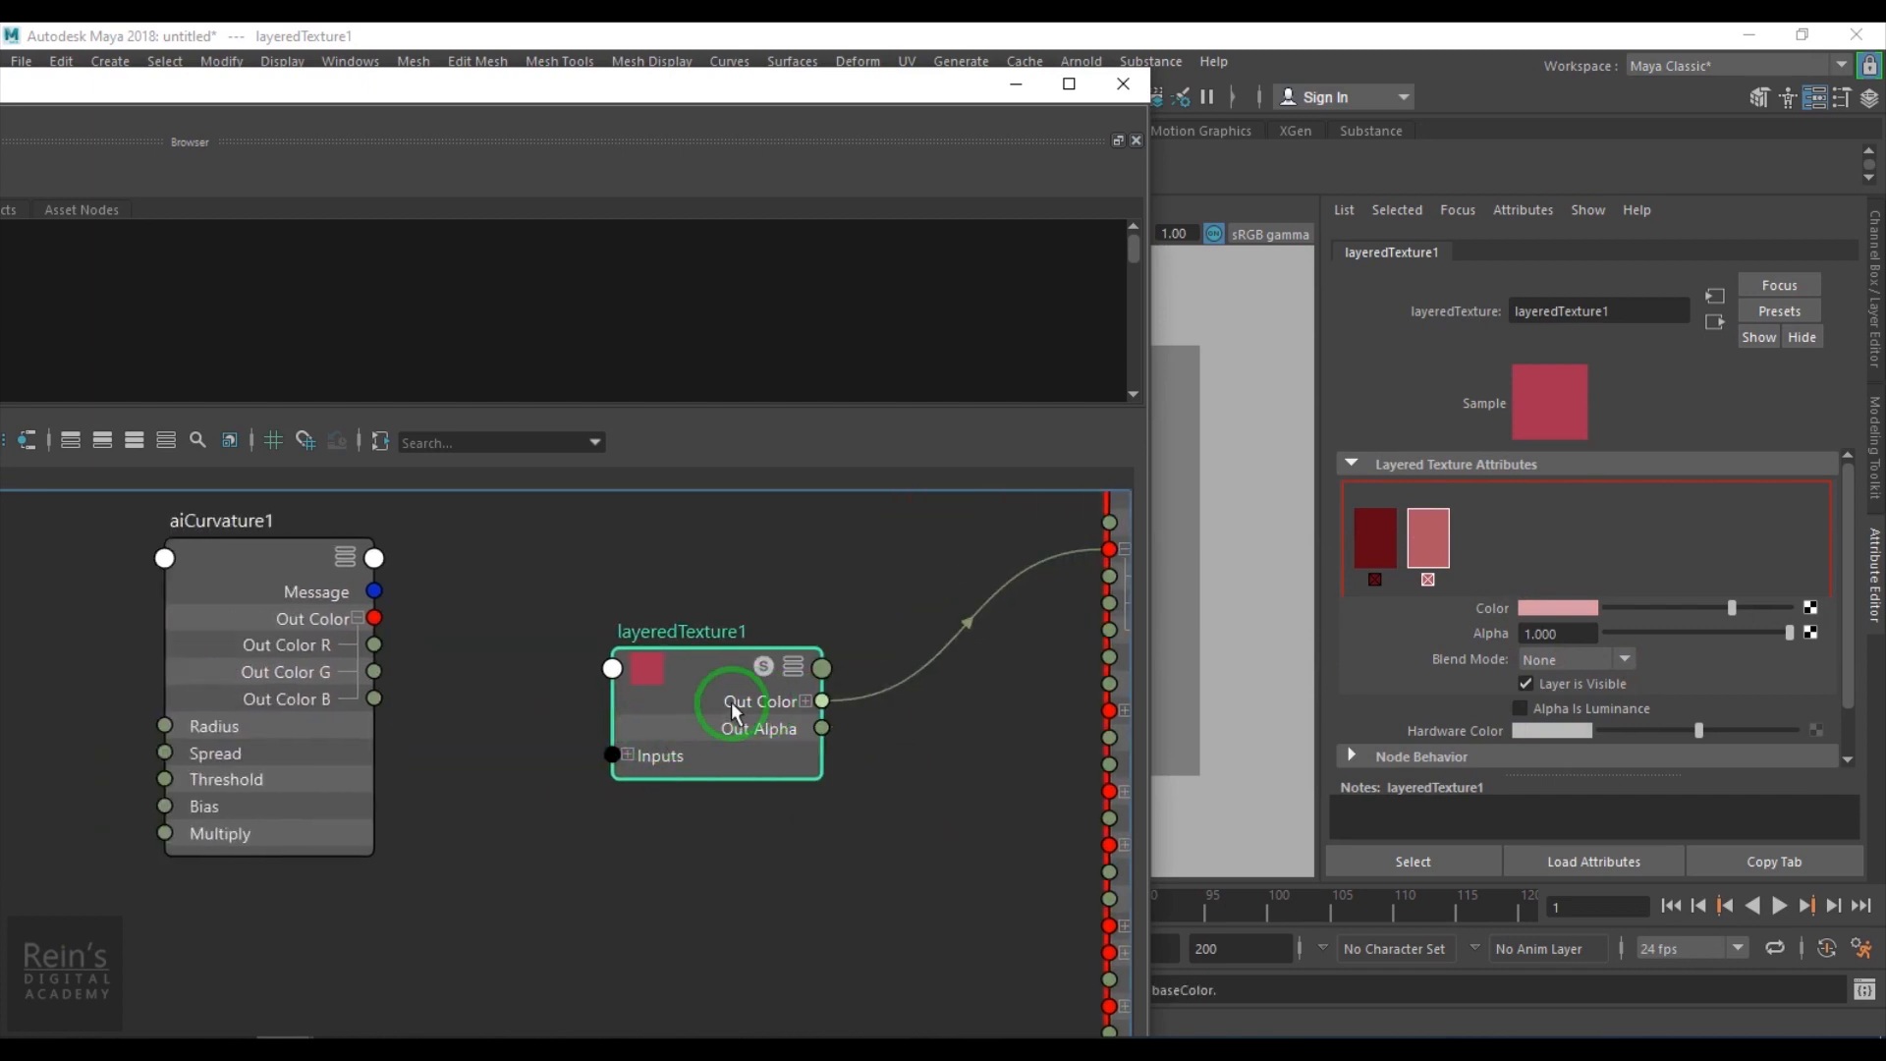
pyautogui.click(1375, 542)
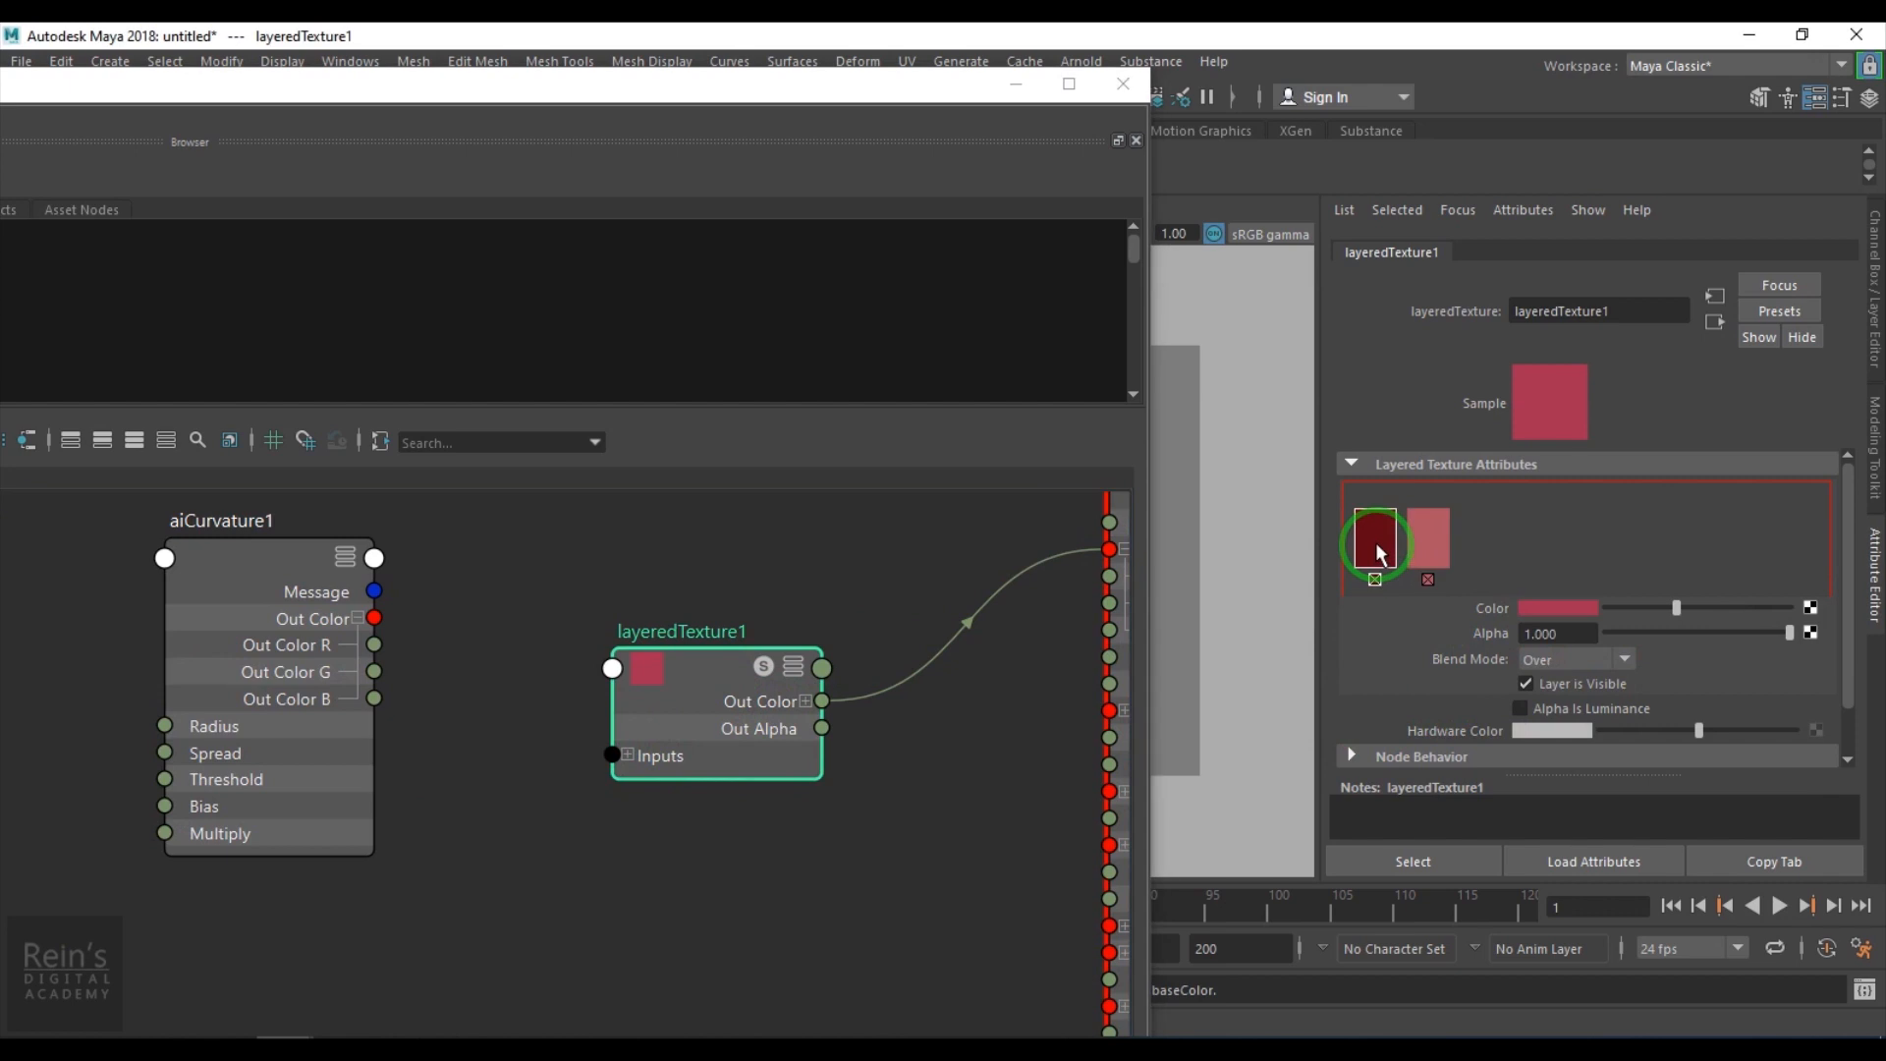
pyautogui.moveTo(286, 574); pyautogui.dragTo(315, 581, button='middle')
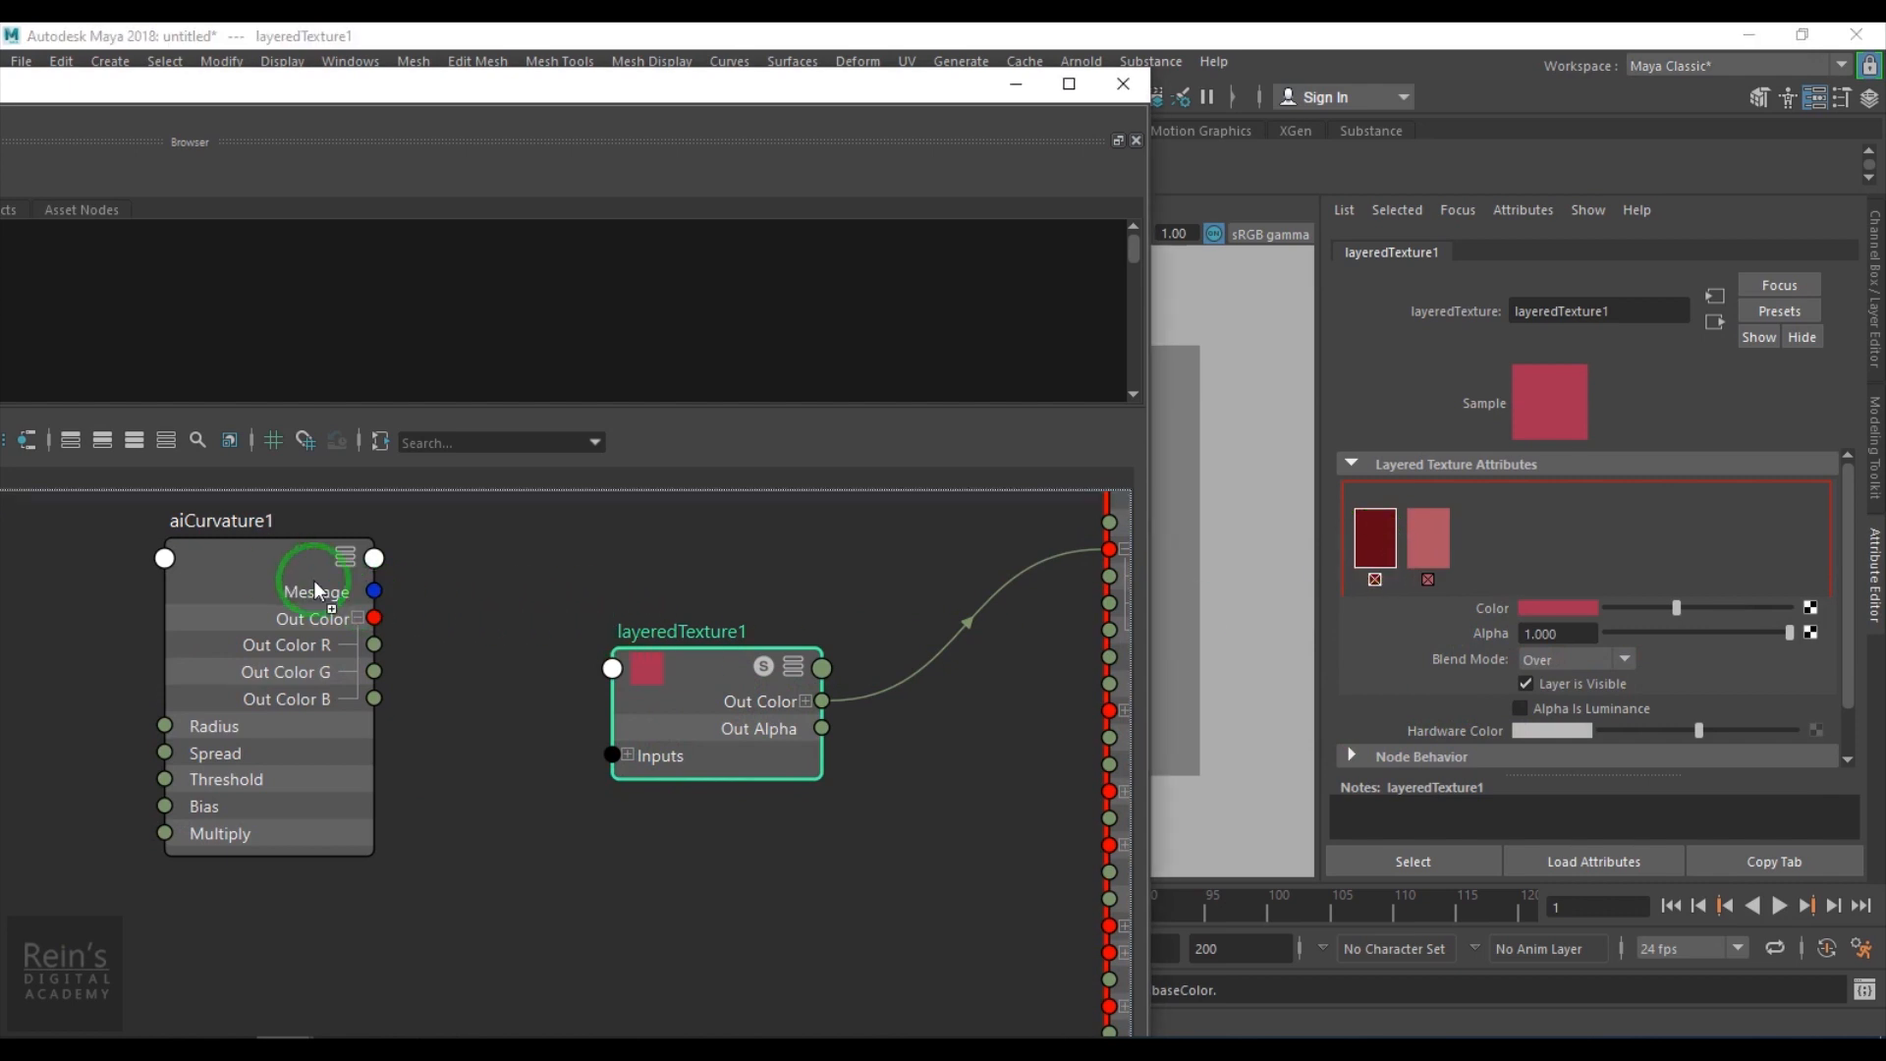
pyautogui.moveTo(1514, 642); pyautogui.dragTo(1504, 634, button='middle')
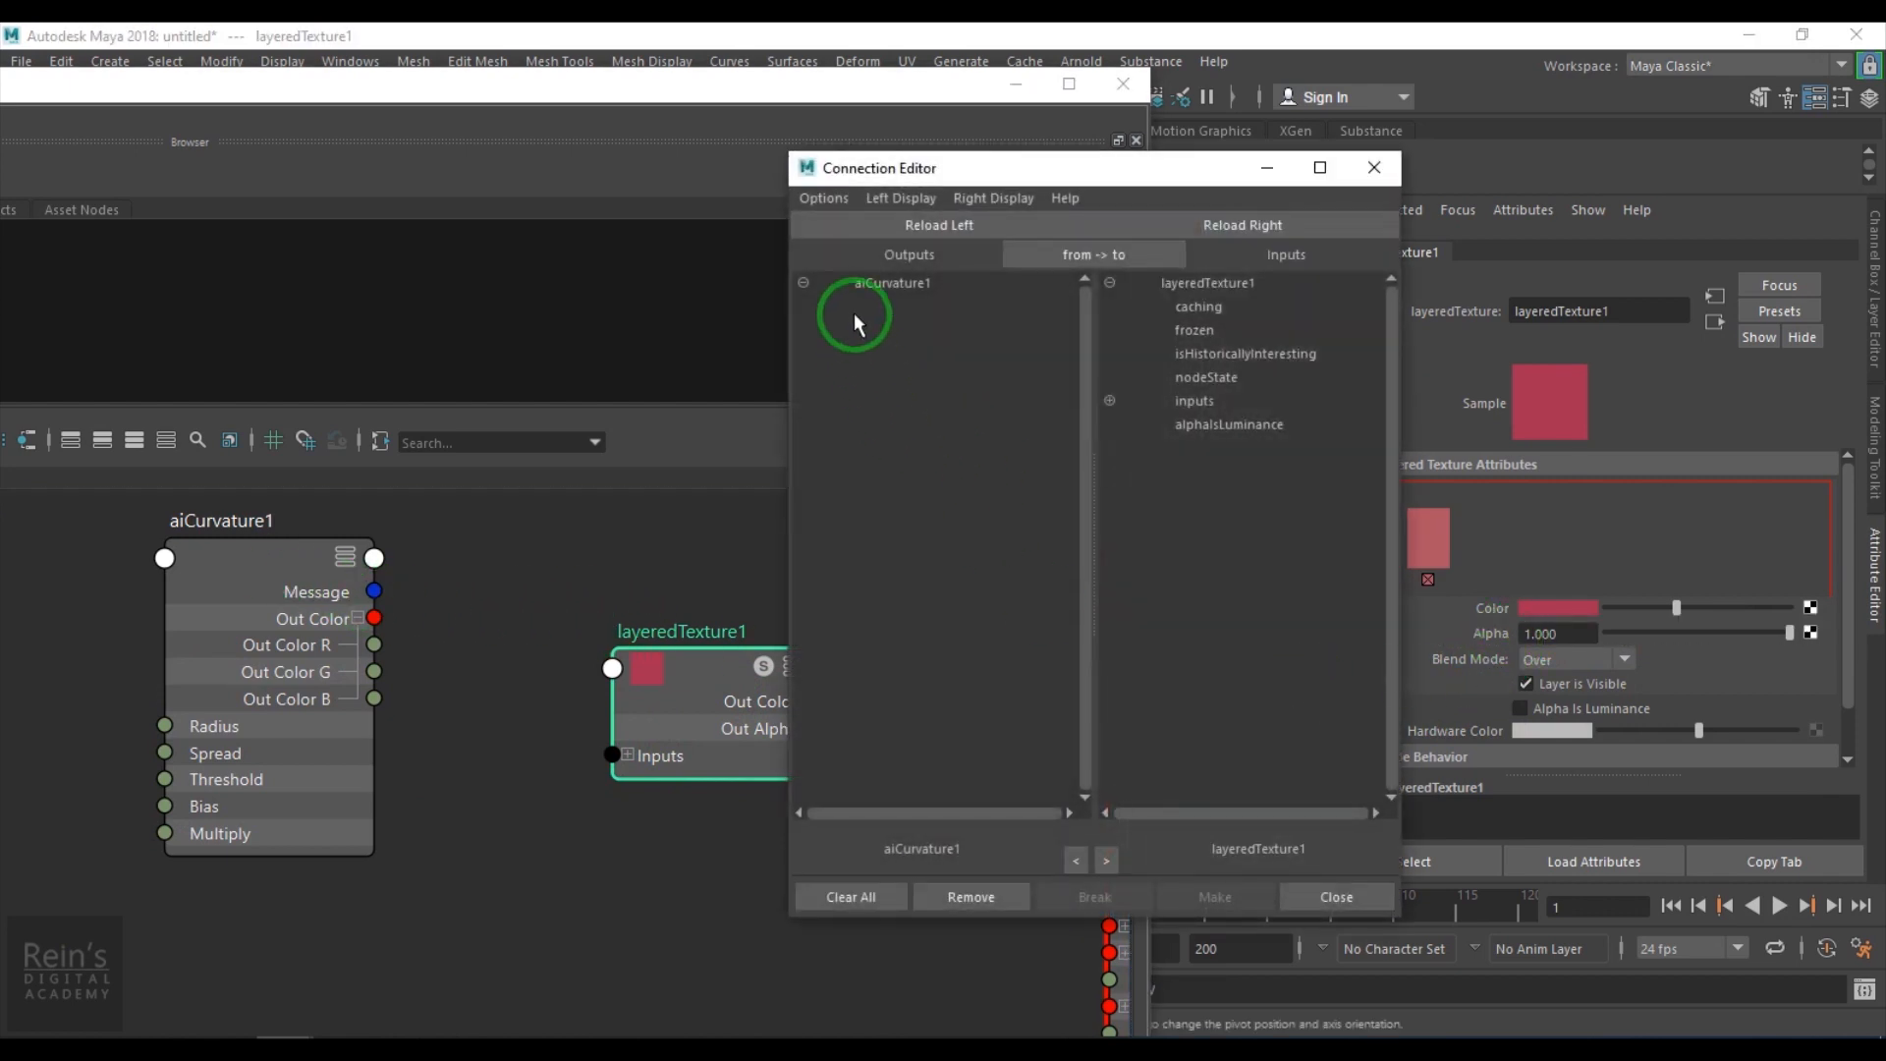
pyautogui.click(803, 283)
pyautogui.click(901, 197)
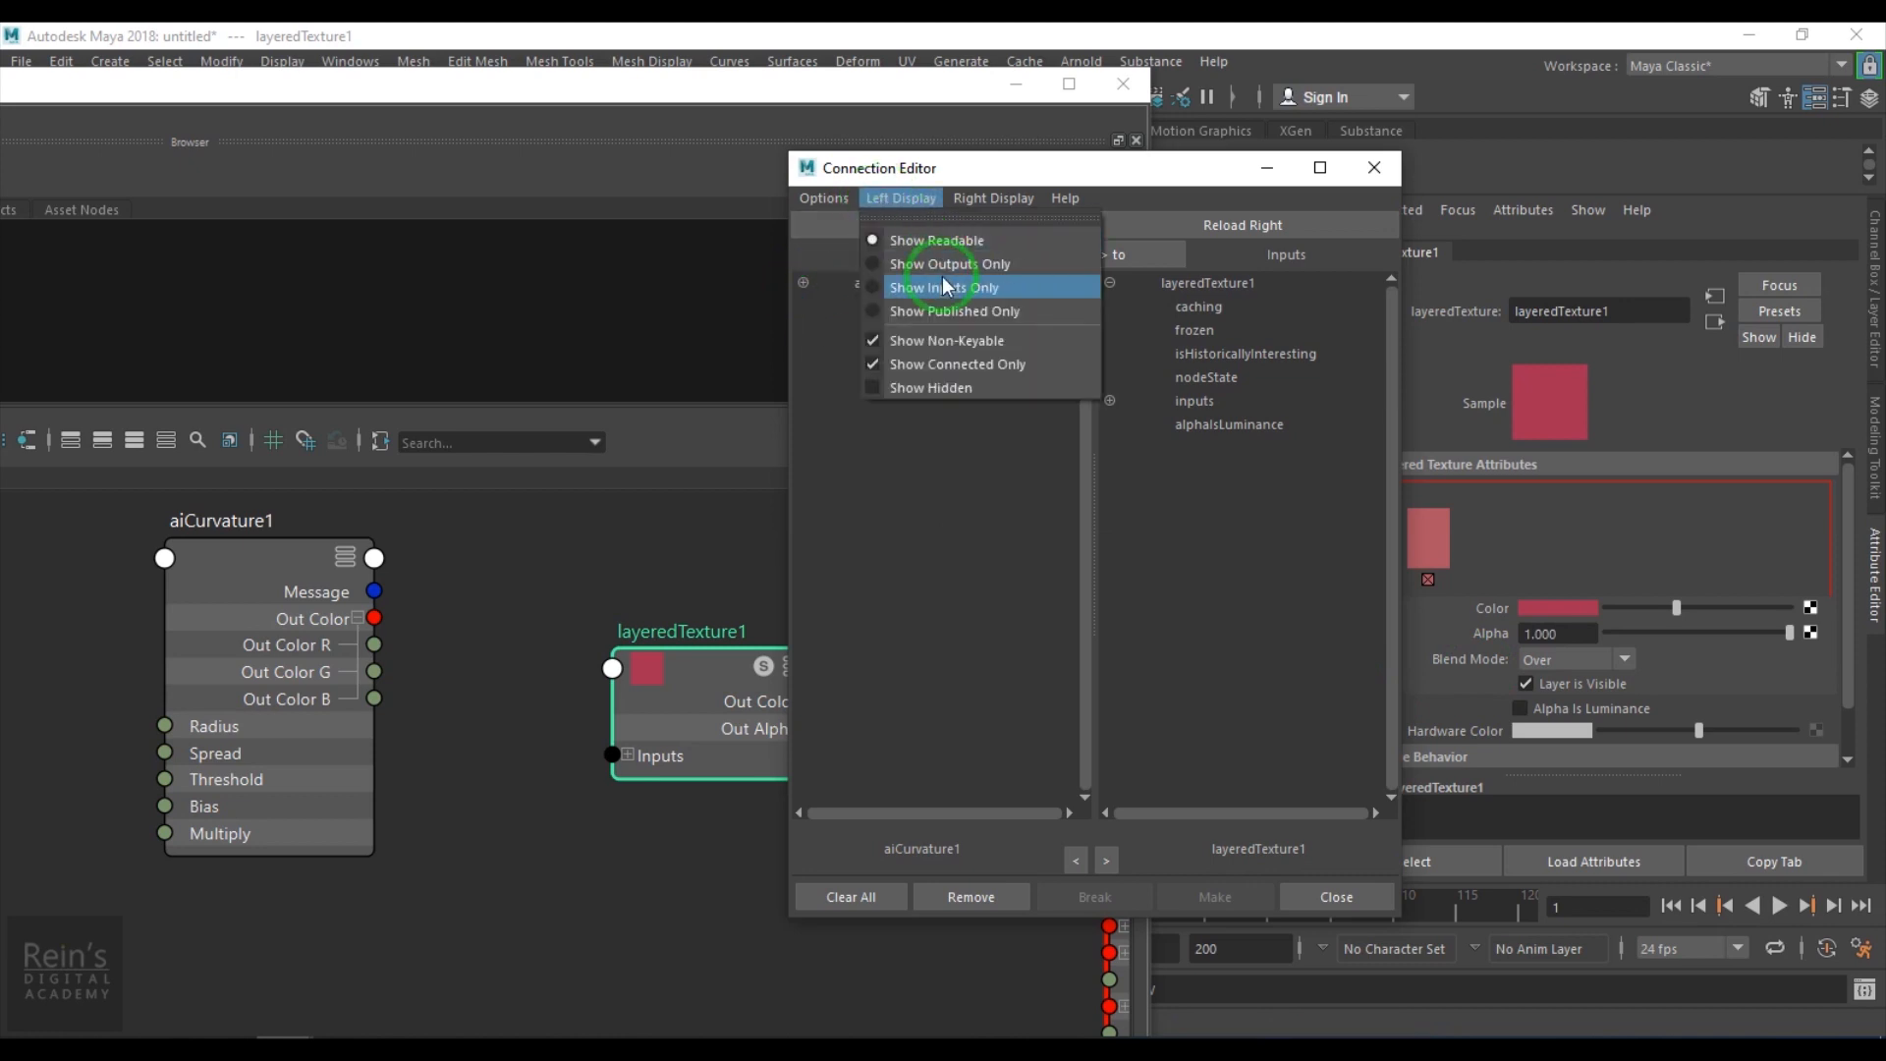
pyautogui.click(927, 381)
pyautogui.click(802, 284)
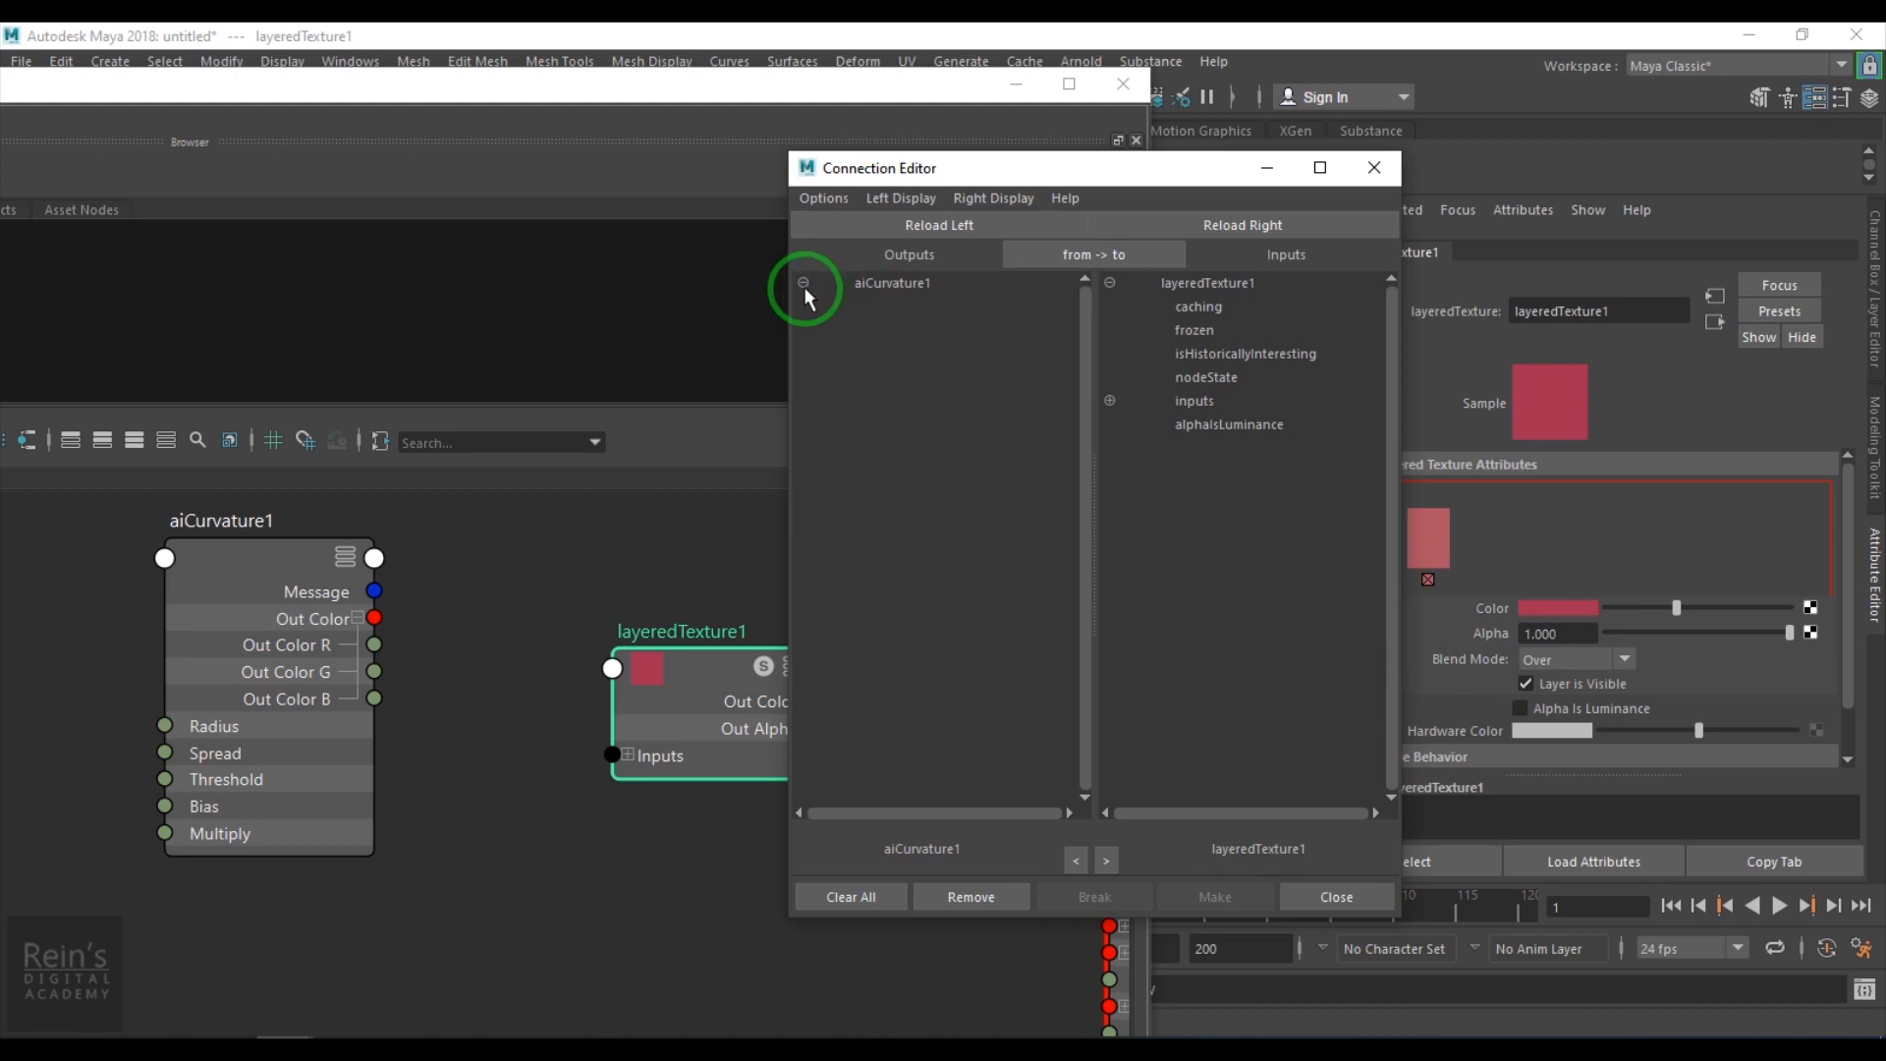
pyautogui.click(1374, 168)
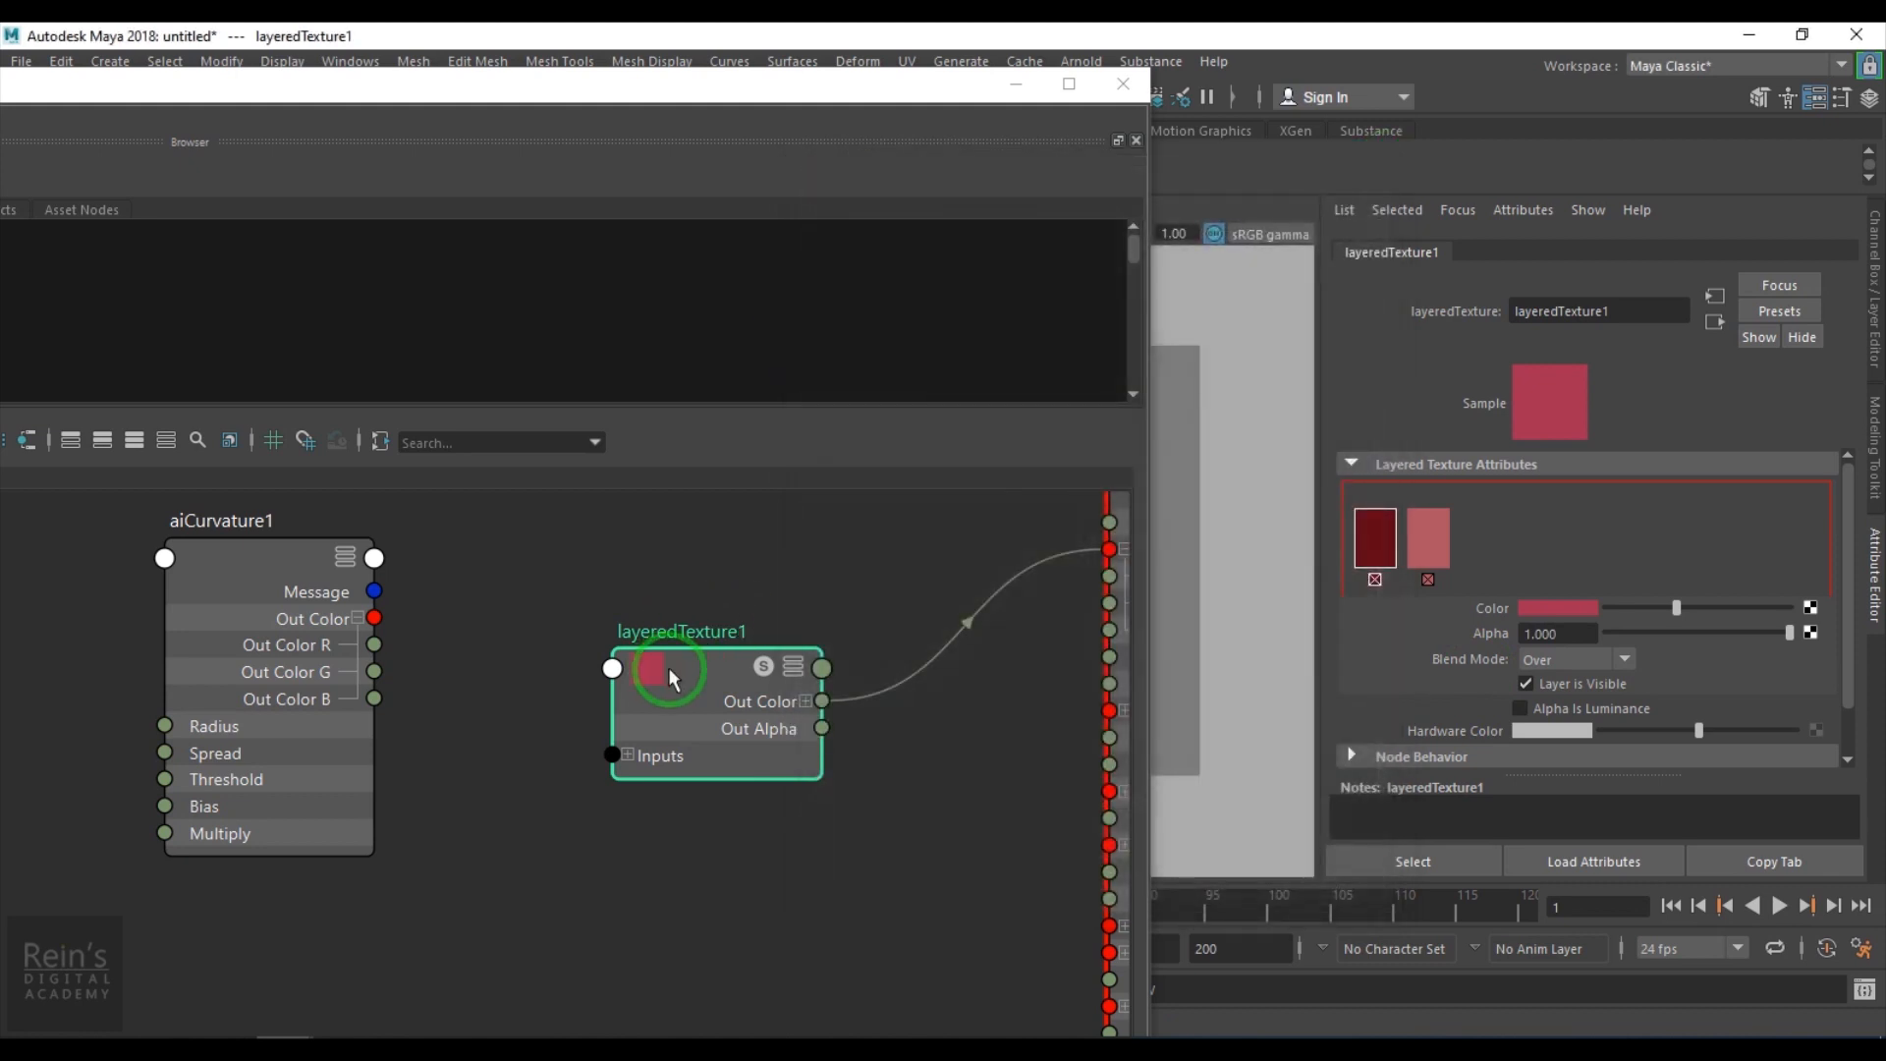
# Expand layeredTexture1's inputs and connect aiCurvature1's Out Color R to the Alpha of Inputs[0].
pyautogui.moveTo(664, 667); pyautogui.dragTo(694, 615)
pyautogui.press('3')
pyautogui.click(658, 785)
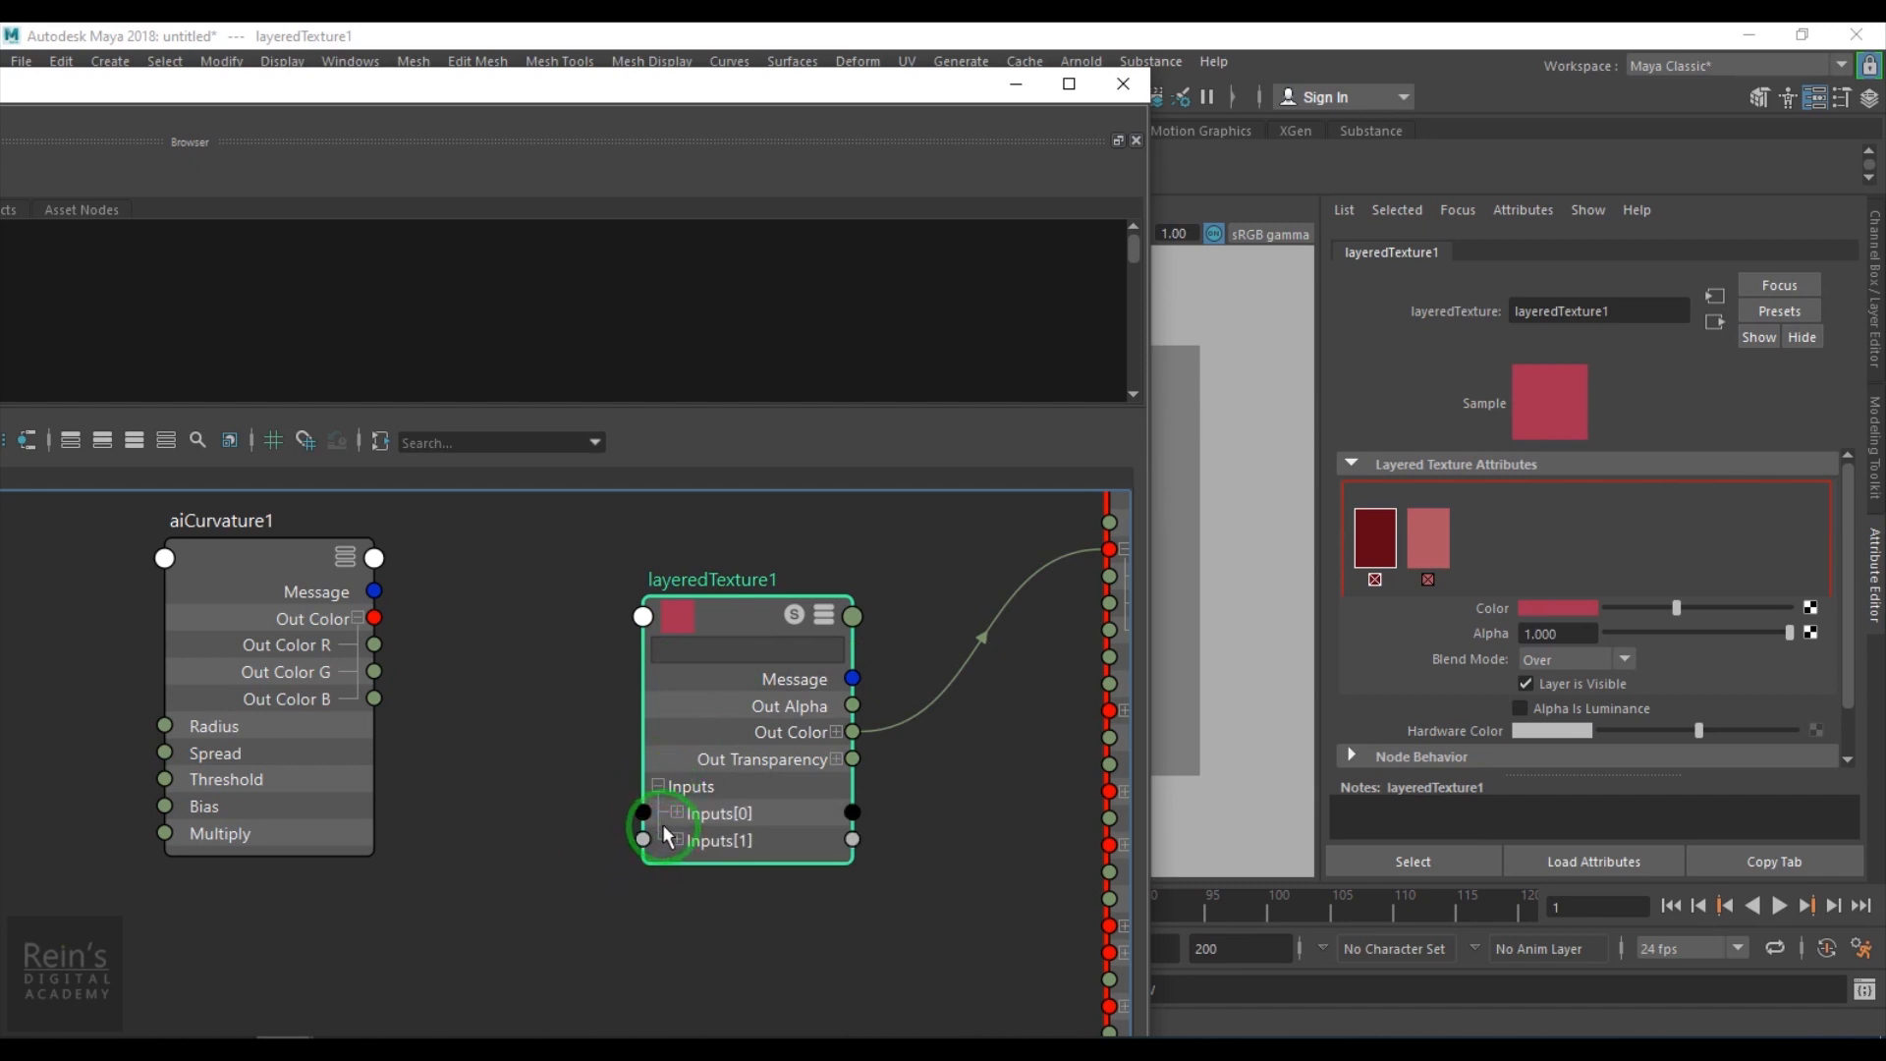
pyautogui.click(676, 812)
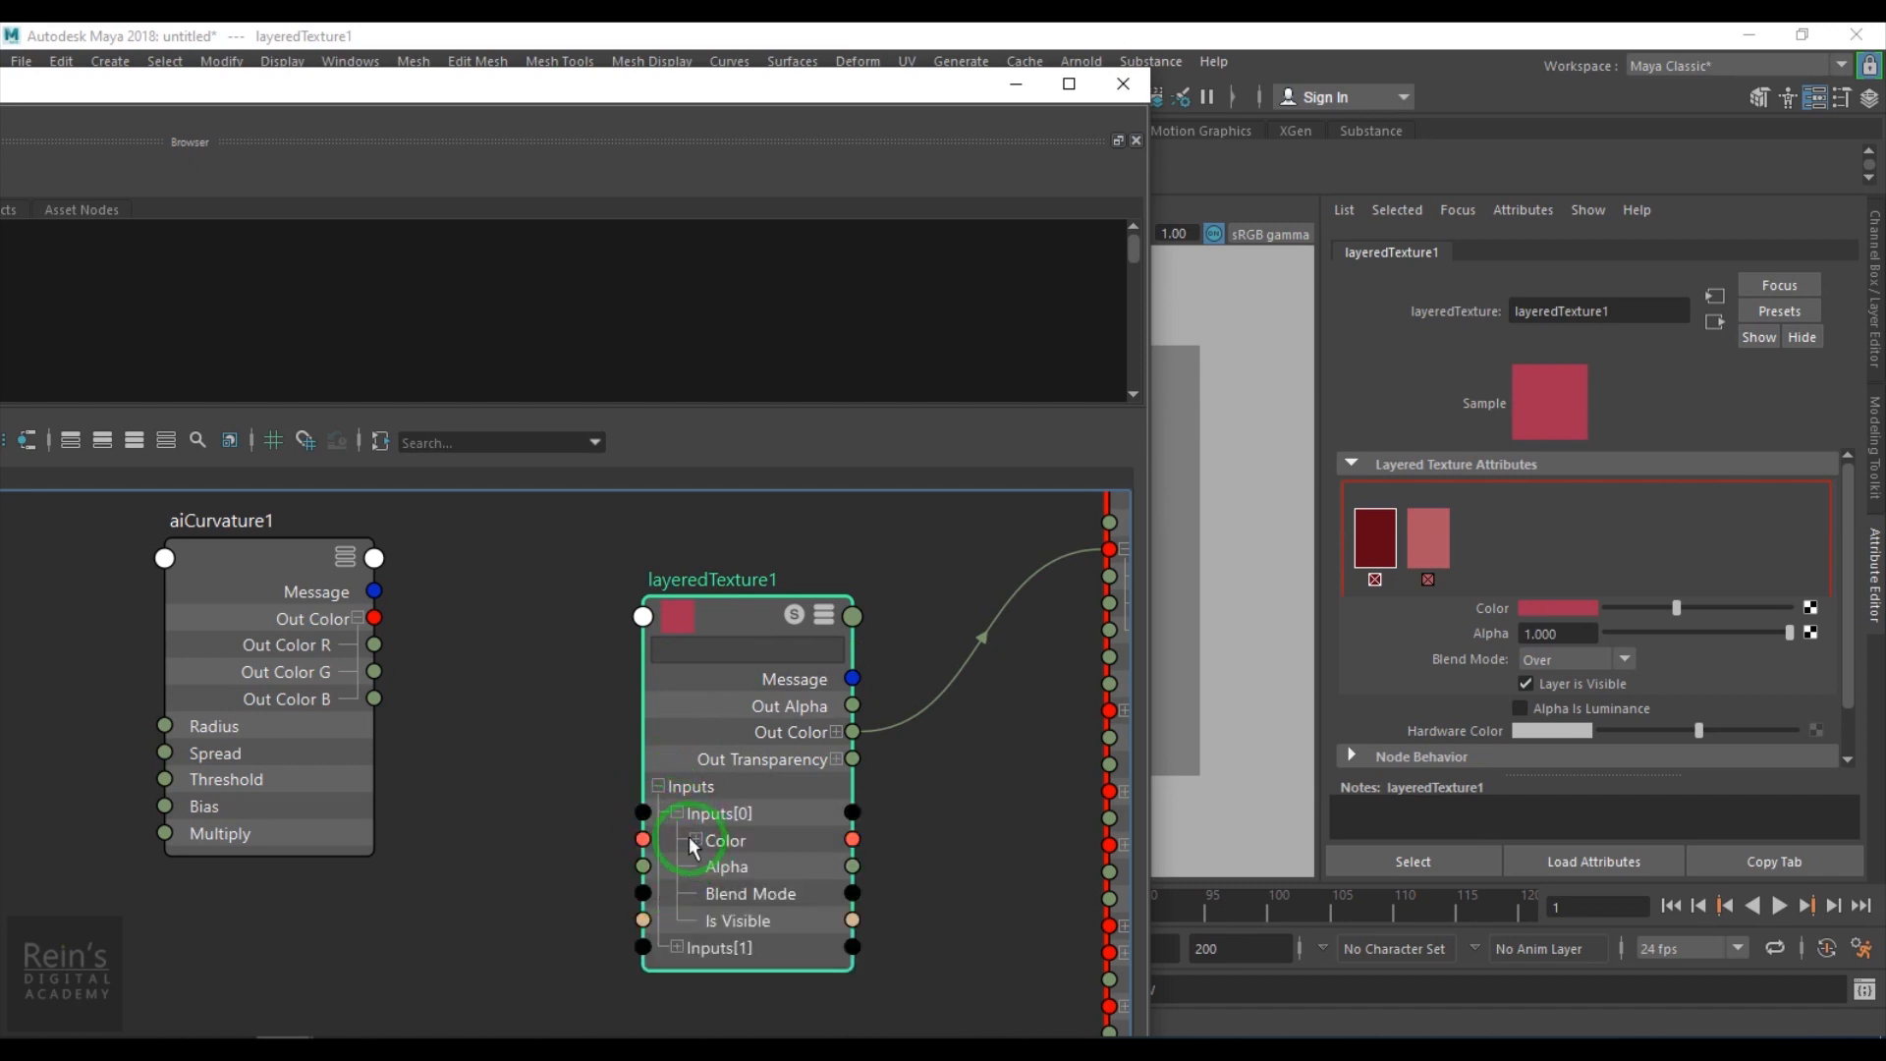
pyautogui.moveTo(374, 644); pyautogui.dragTo(642, 866)
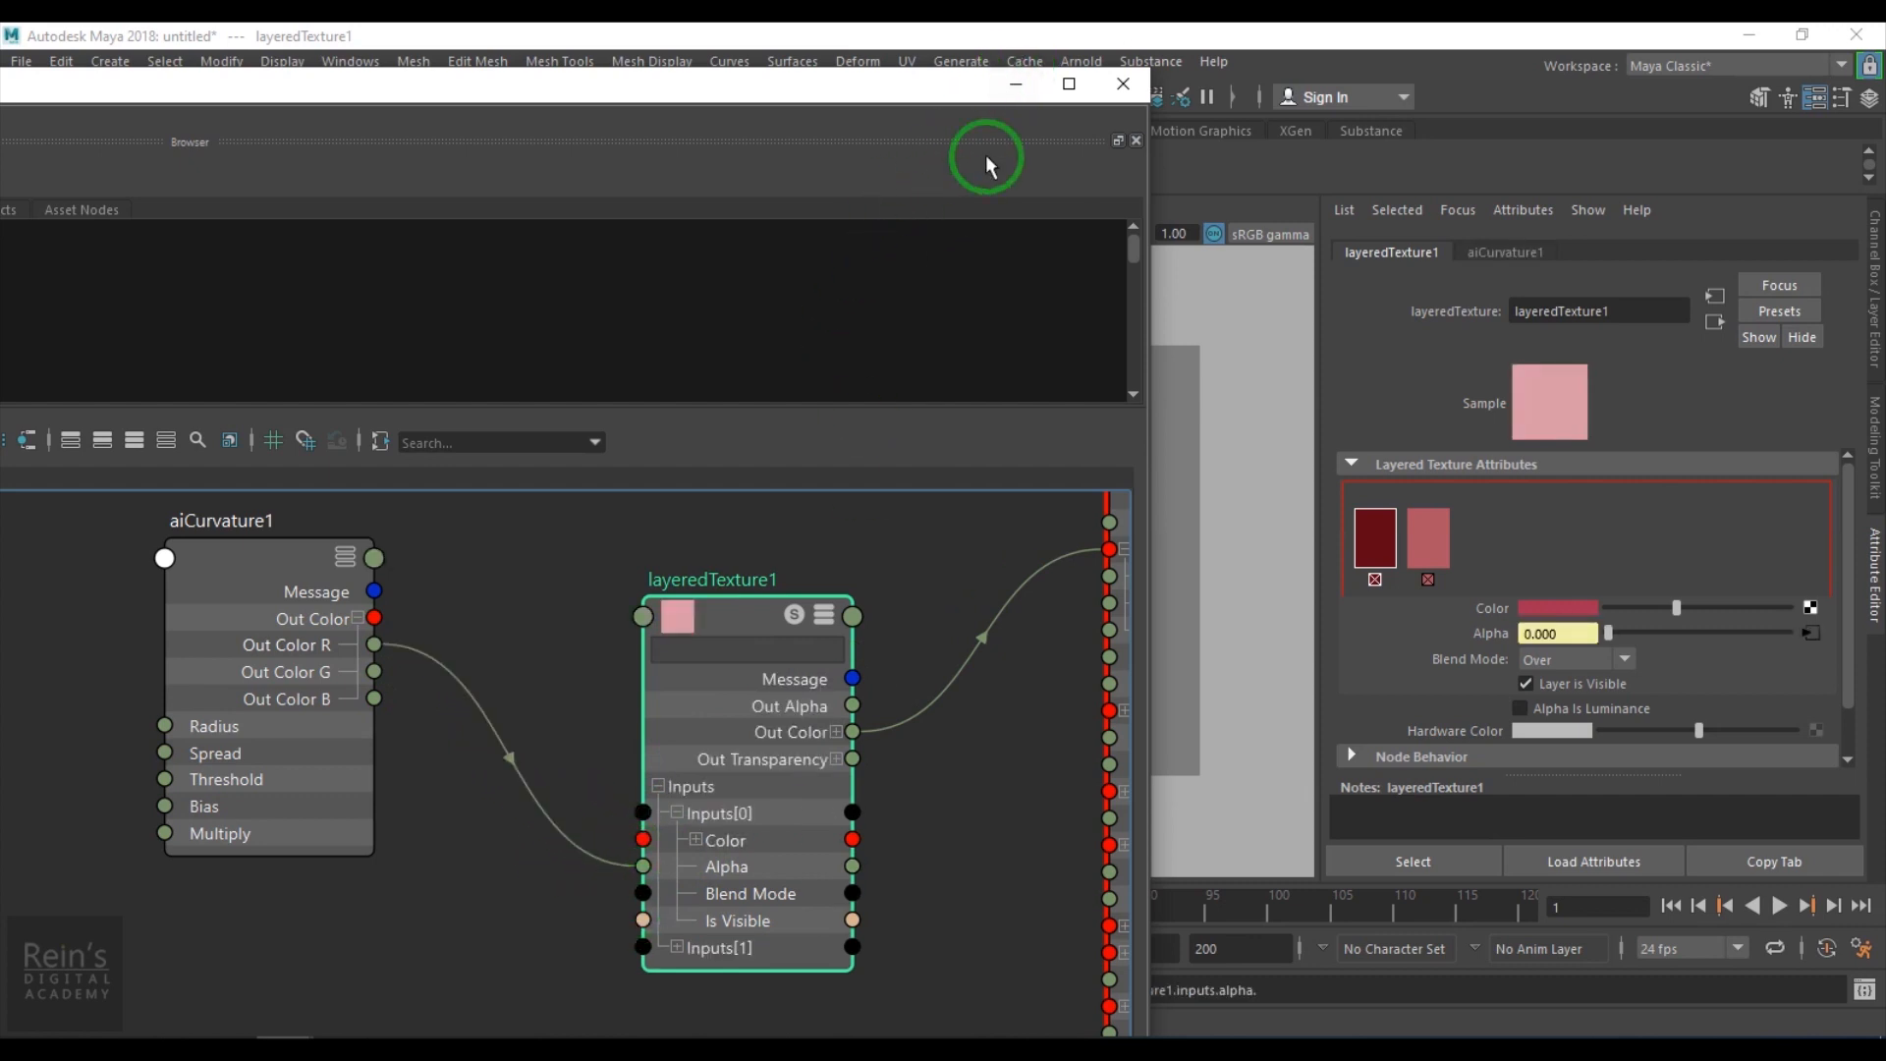
# Minimize Hypershade, bring back the Arnold RenderView and restart the live render.
pyautogui.click(1019, 81)
pyautogui.click(116, 1022)
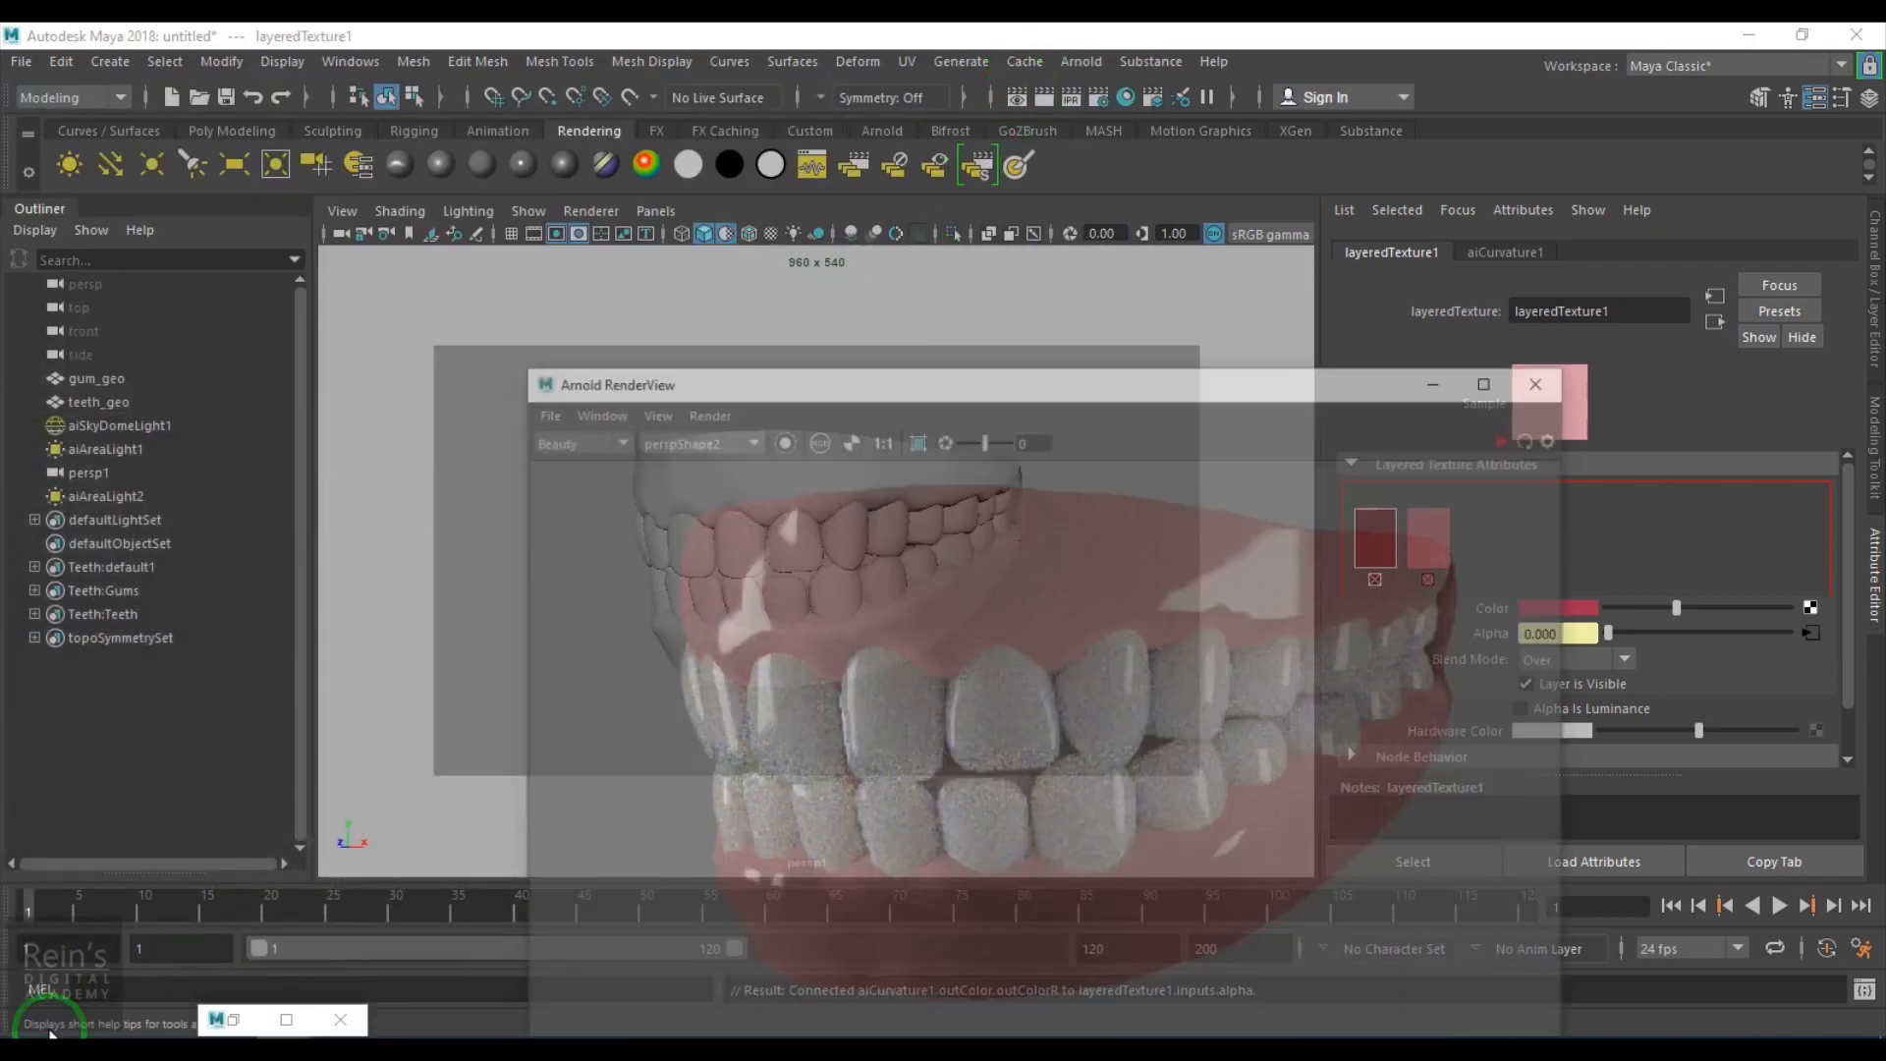
pyautogui.moveTo(1188, 315); pyautogui.dragTo(769, 141)
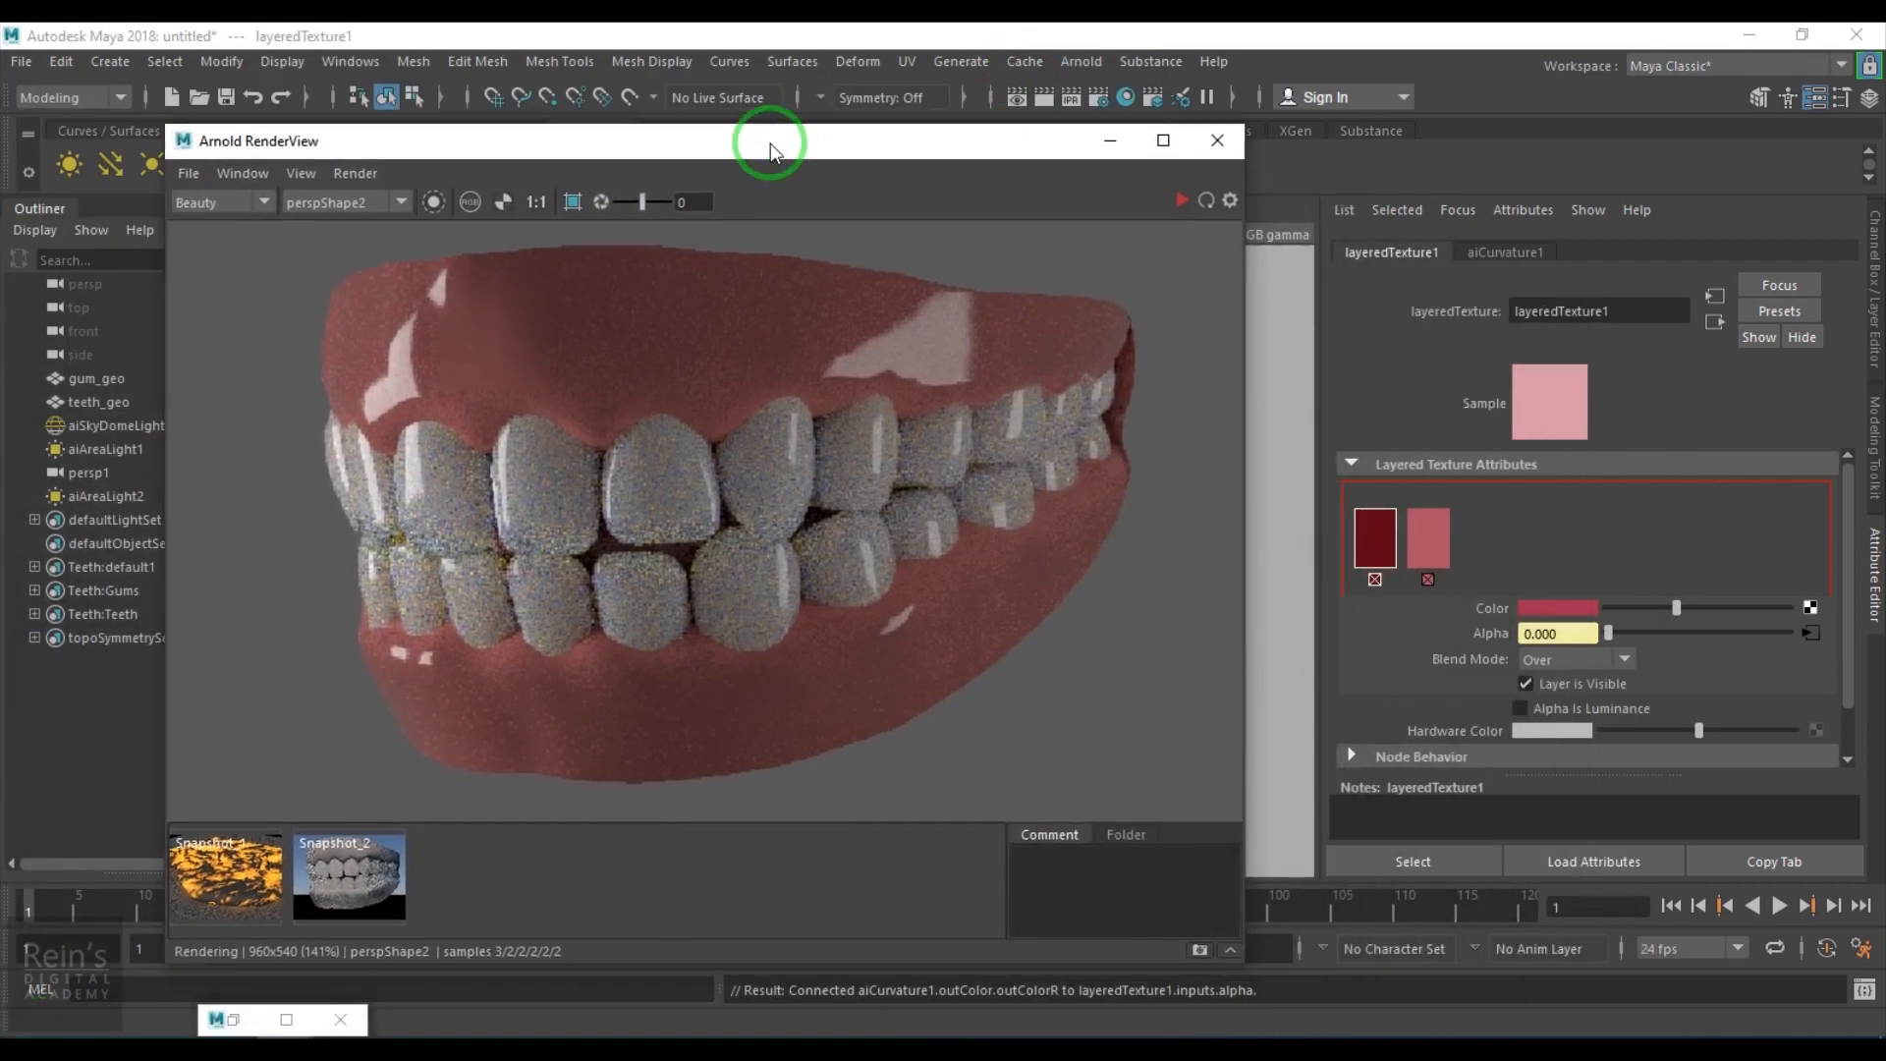
pyautogui.click(1184, 198)
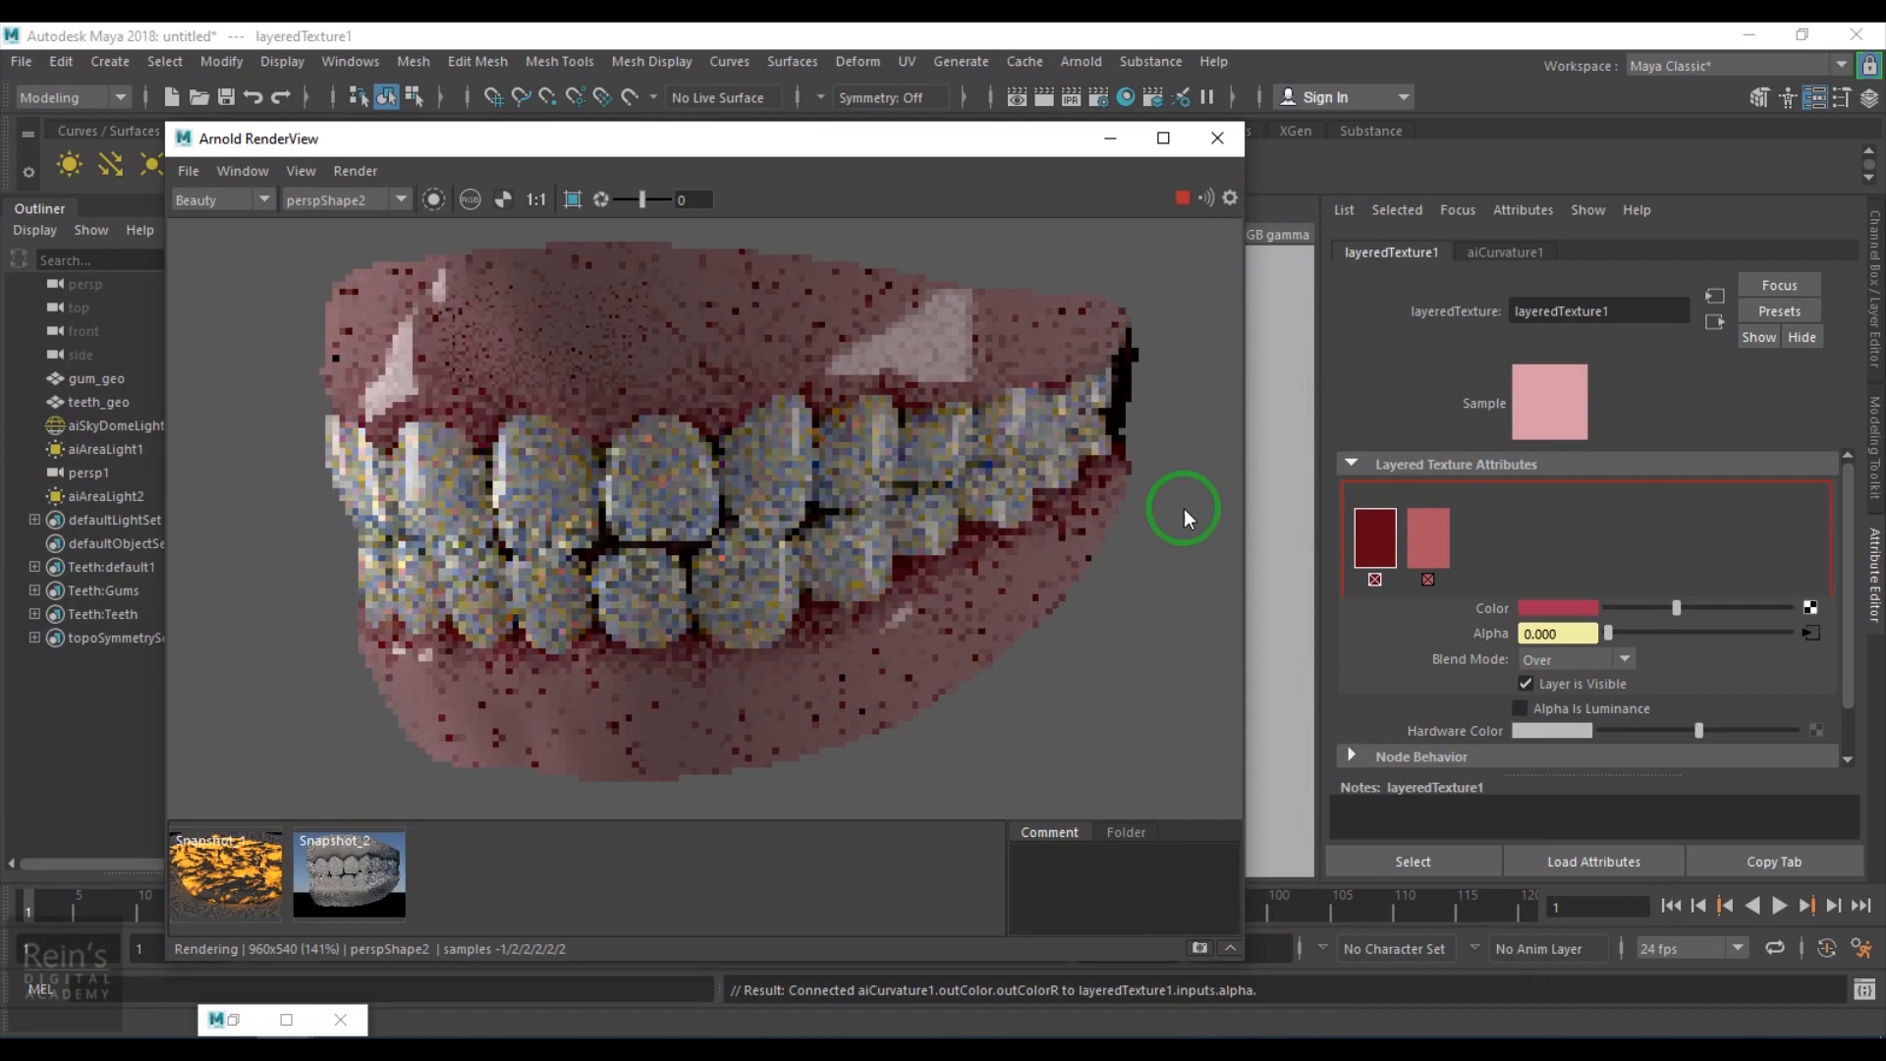
# Set layeredTexture1's first layer to pure green and its second layer to crimson.
pyautogui.click(1561, 608)
pyautogui.click(1550, 547)
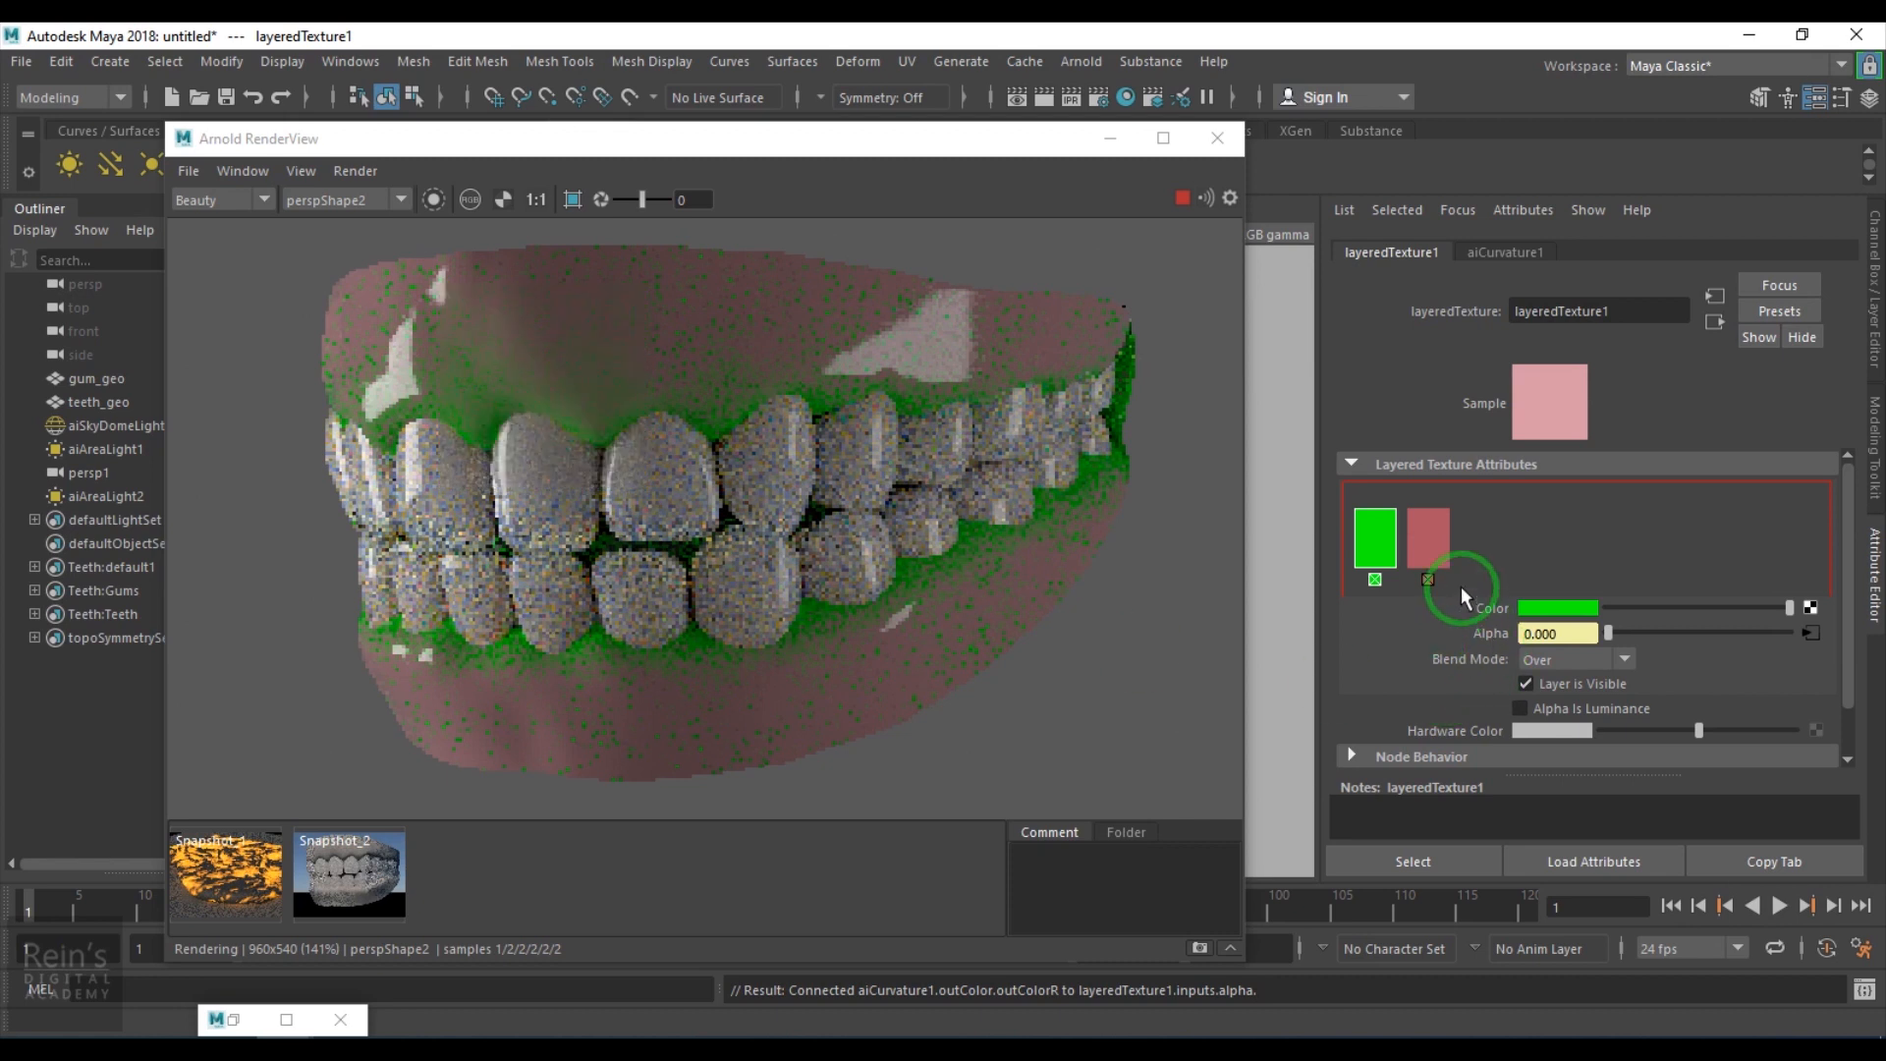
pyautogui.click(1429, 538)
pyautogui.click(1562, 608)
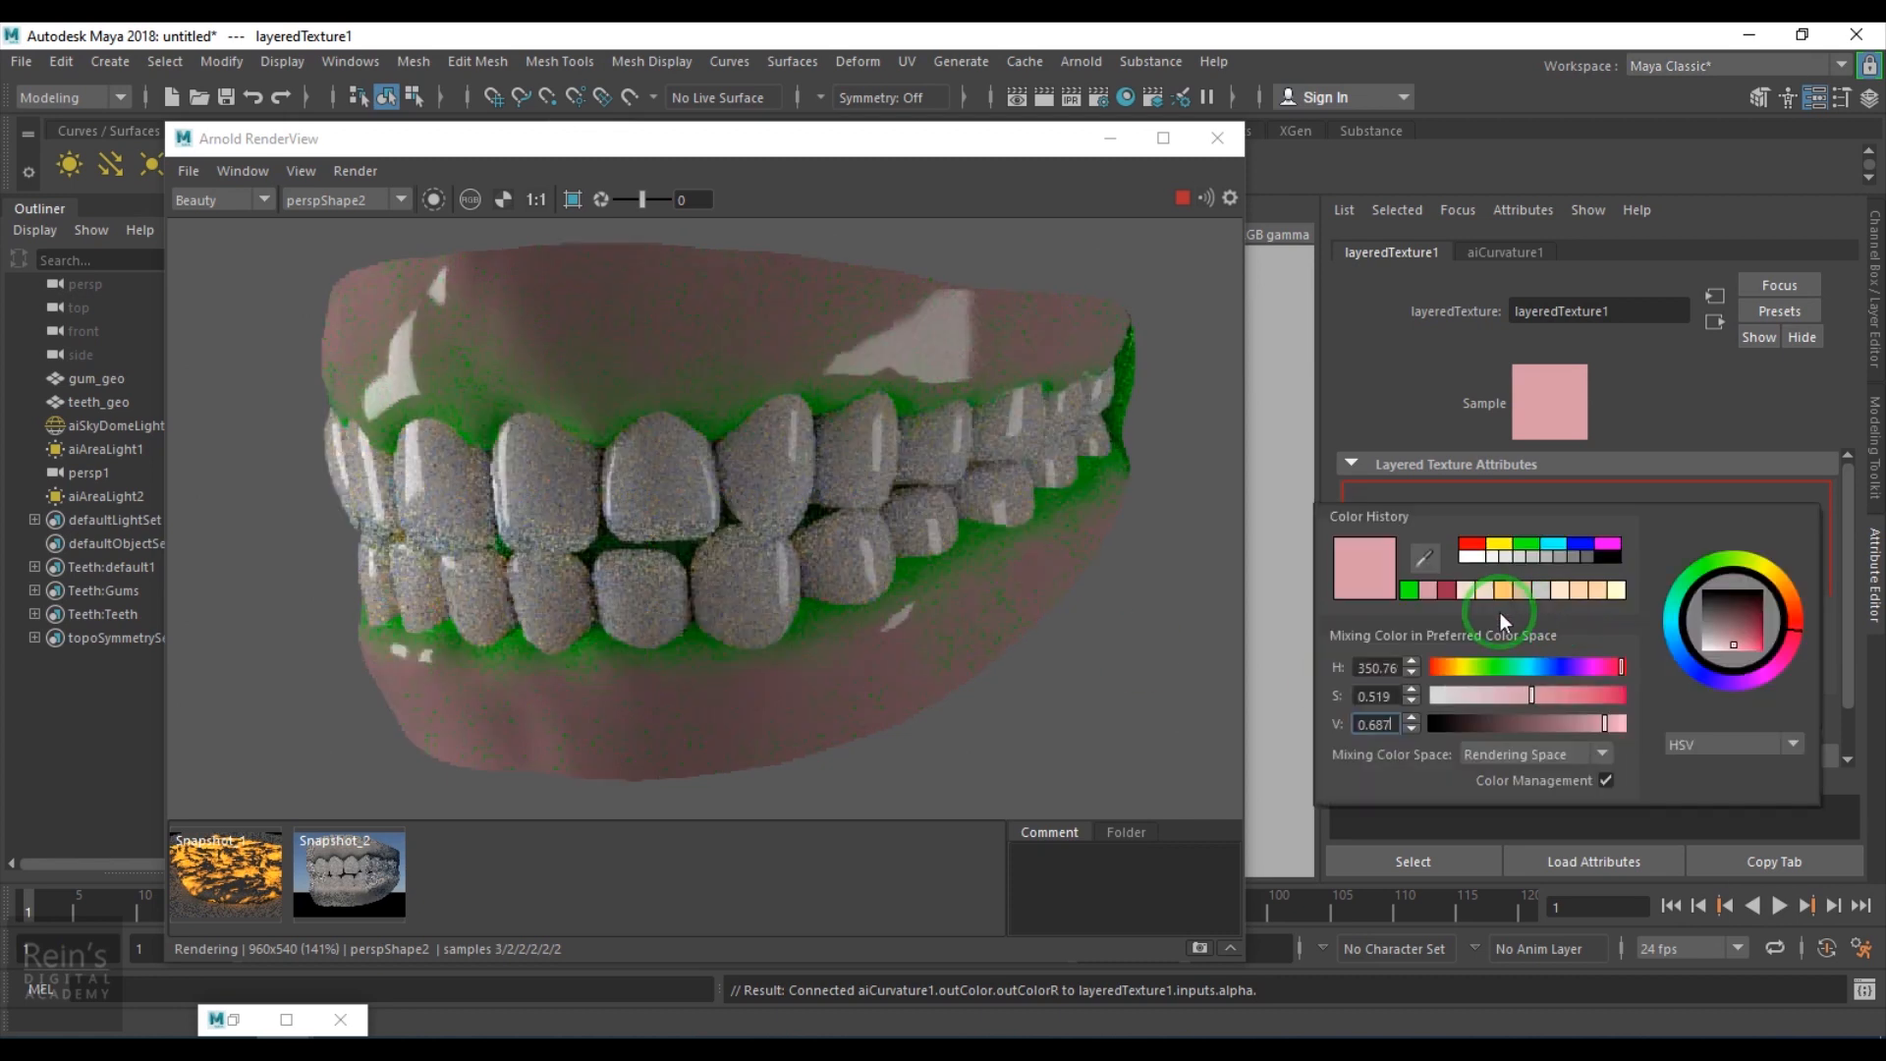
pyautogui.click(1439, 560)
pyautogui.click(1117, 432)
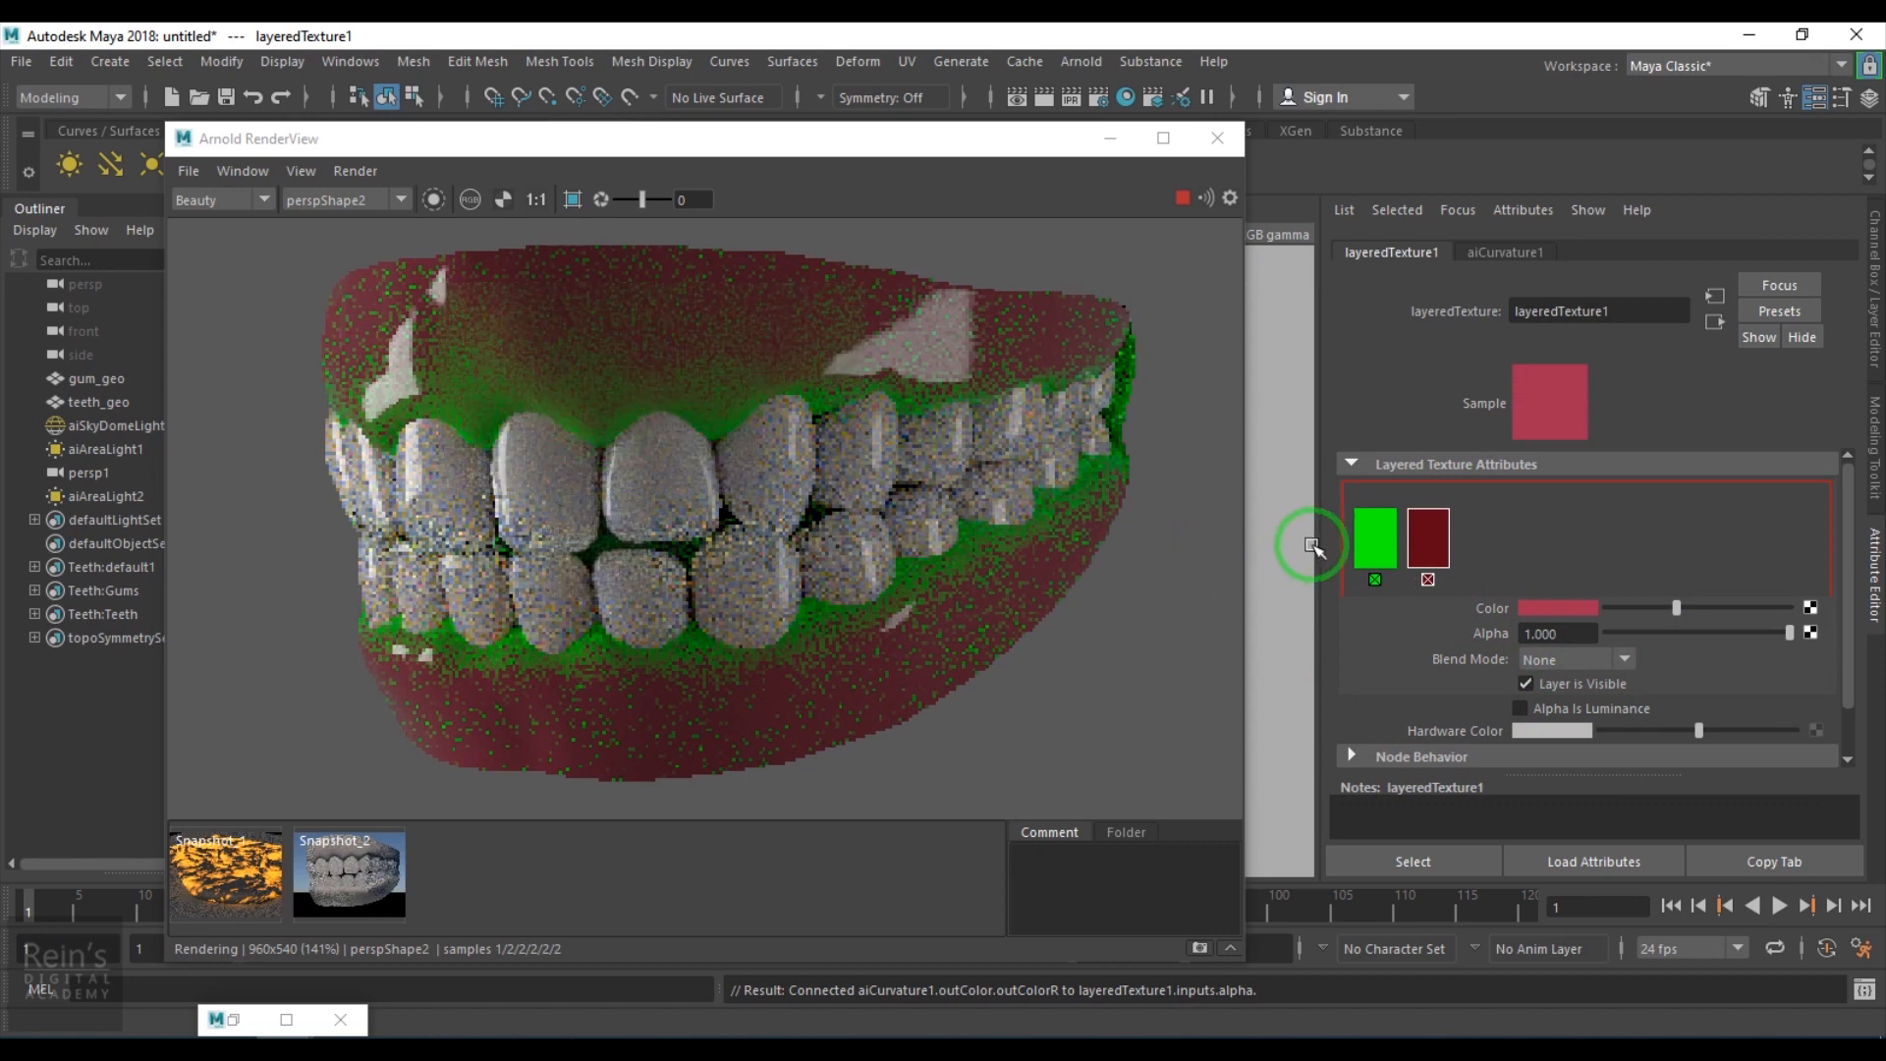
# Recolor the green first layer peach, with hue 20.769, saturation 0.519 and value 0.687.
pyautogui.click(1374, 538)
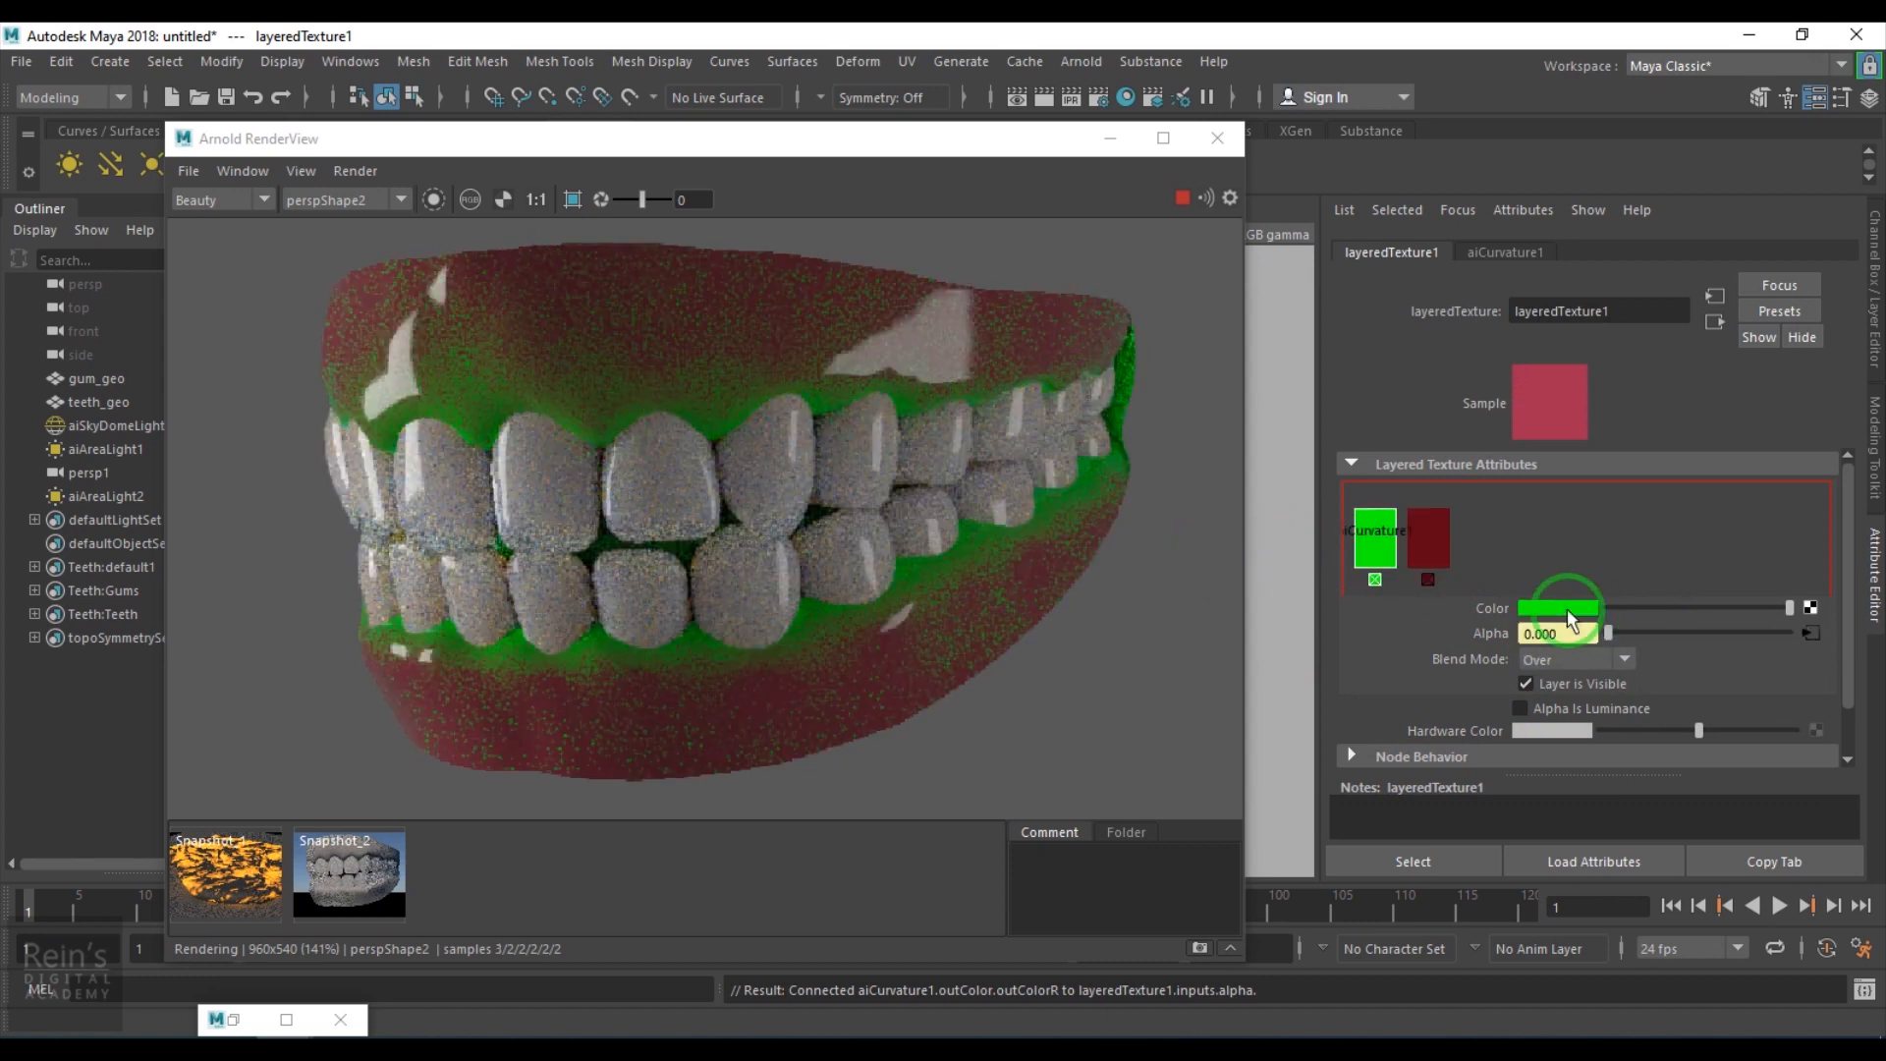
pyautogui.click(1568, 612)
pyautogui.click(1453, 594)
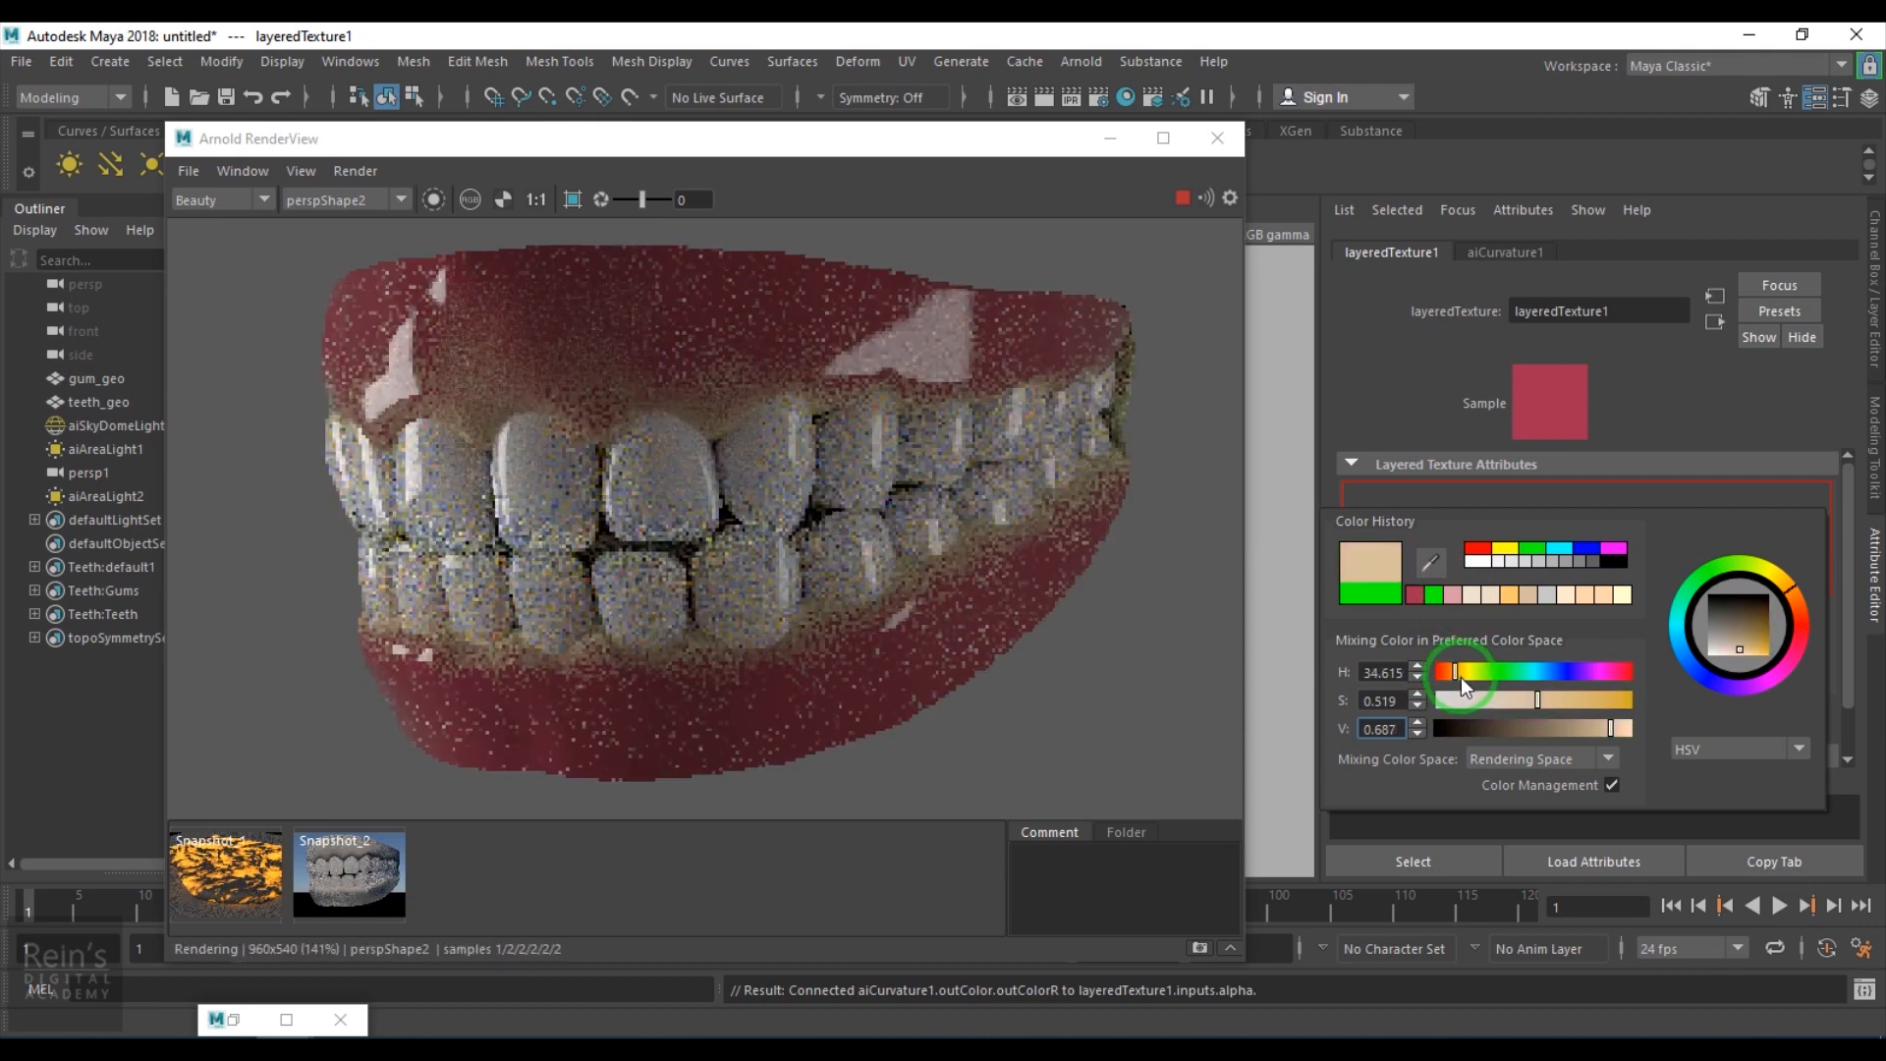
pyautogui.moveTo(1455, 677); pyautogui.dragTo(1447, 676)
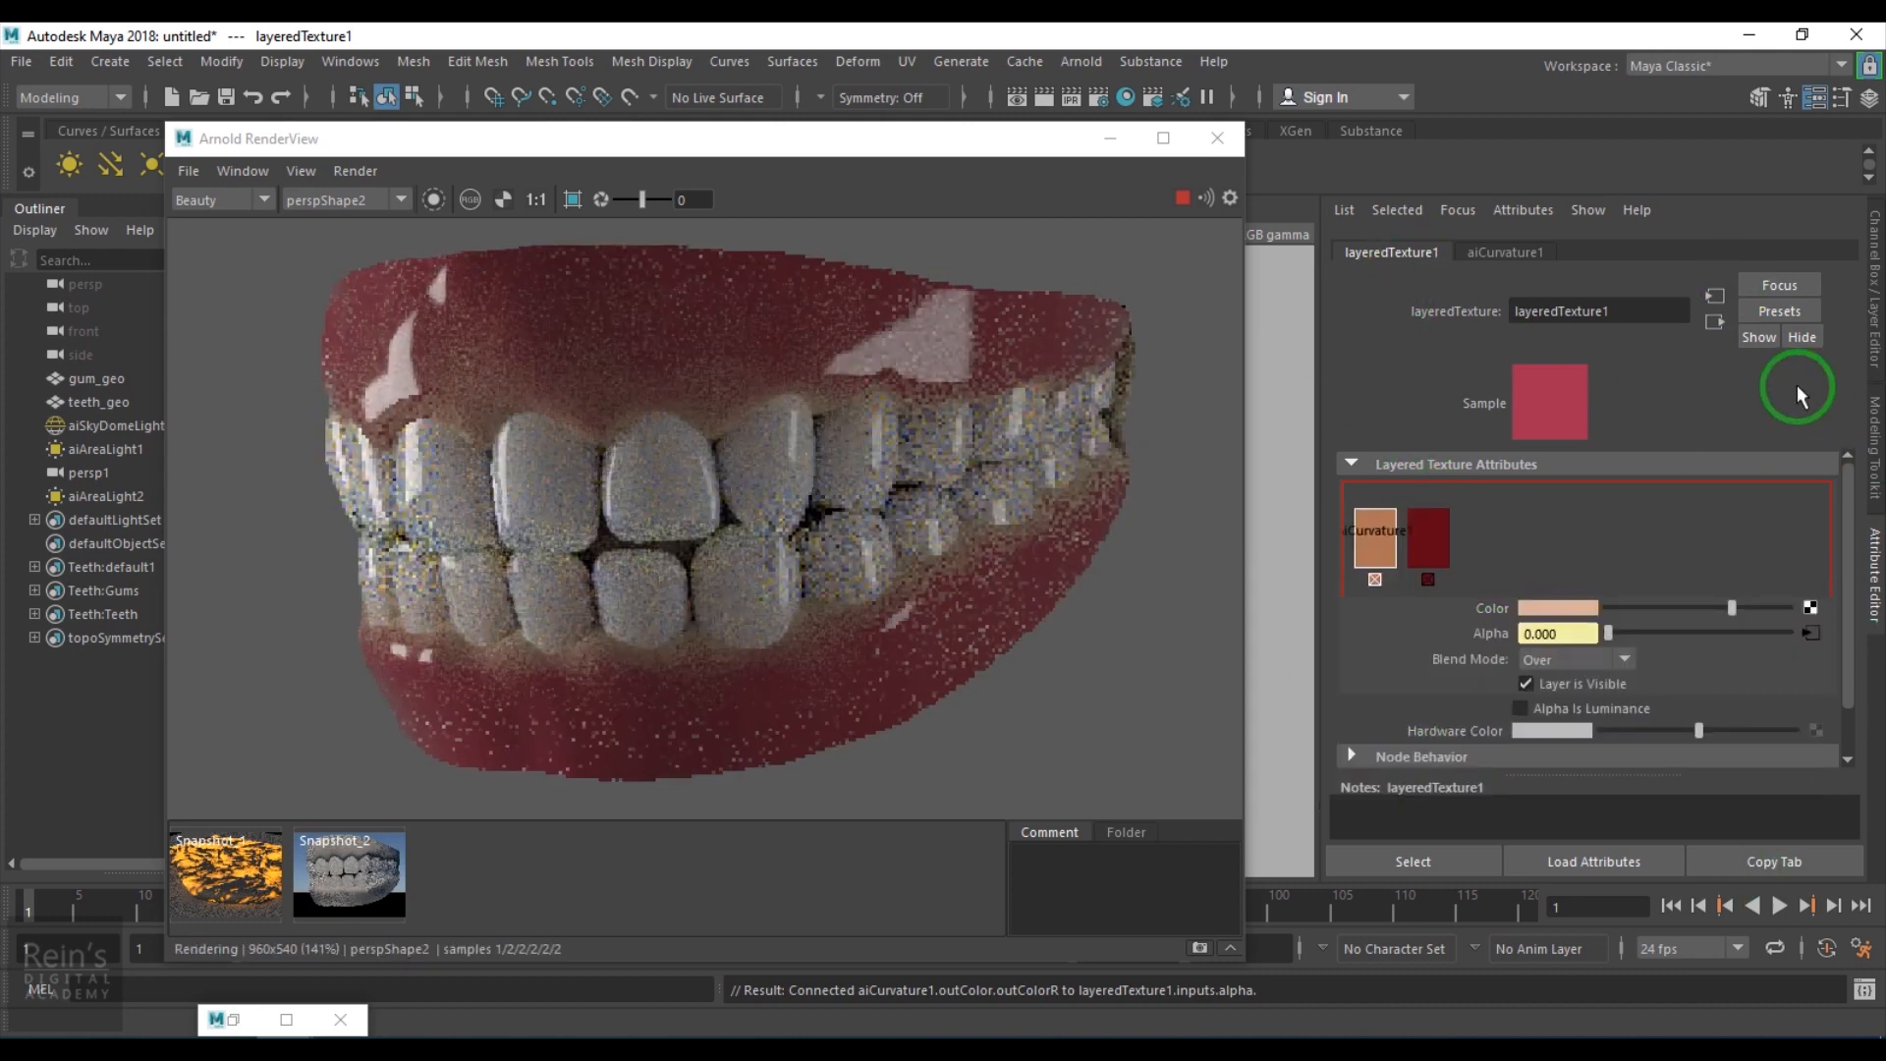
# Try hues of 15 and 10 for the first layer's color, settle on 5 and accept the color.
pyautogui.click(1545, 606)
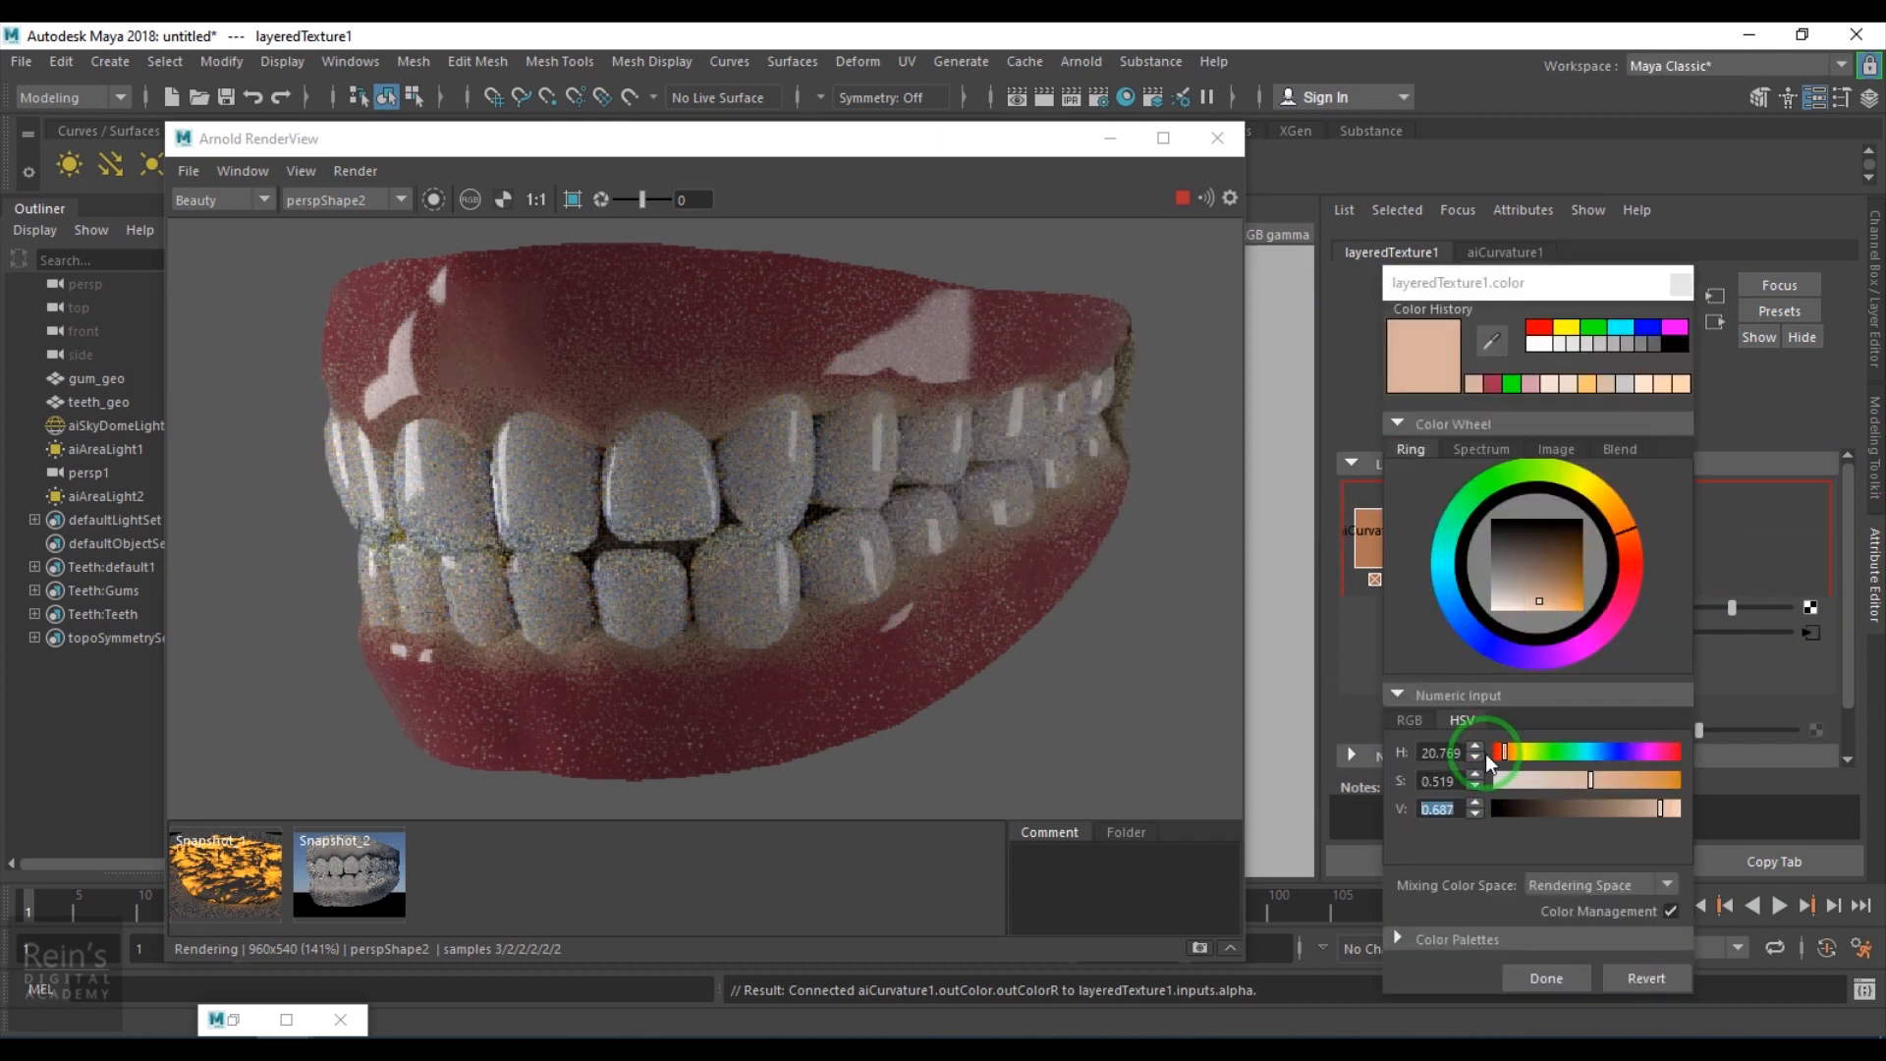
pyautogui.click(1439, 752)
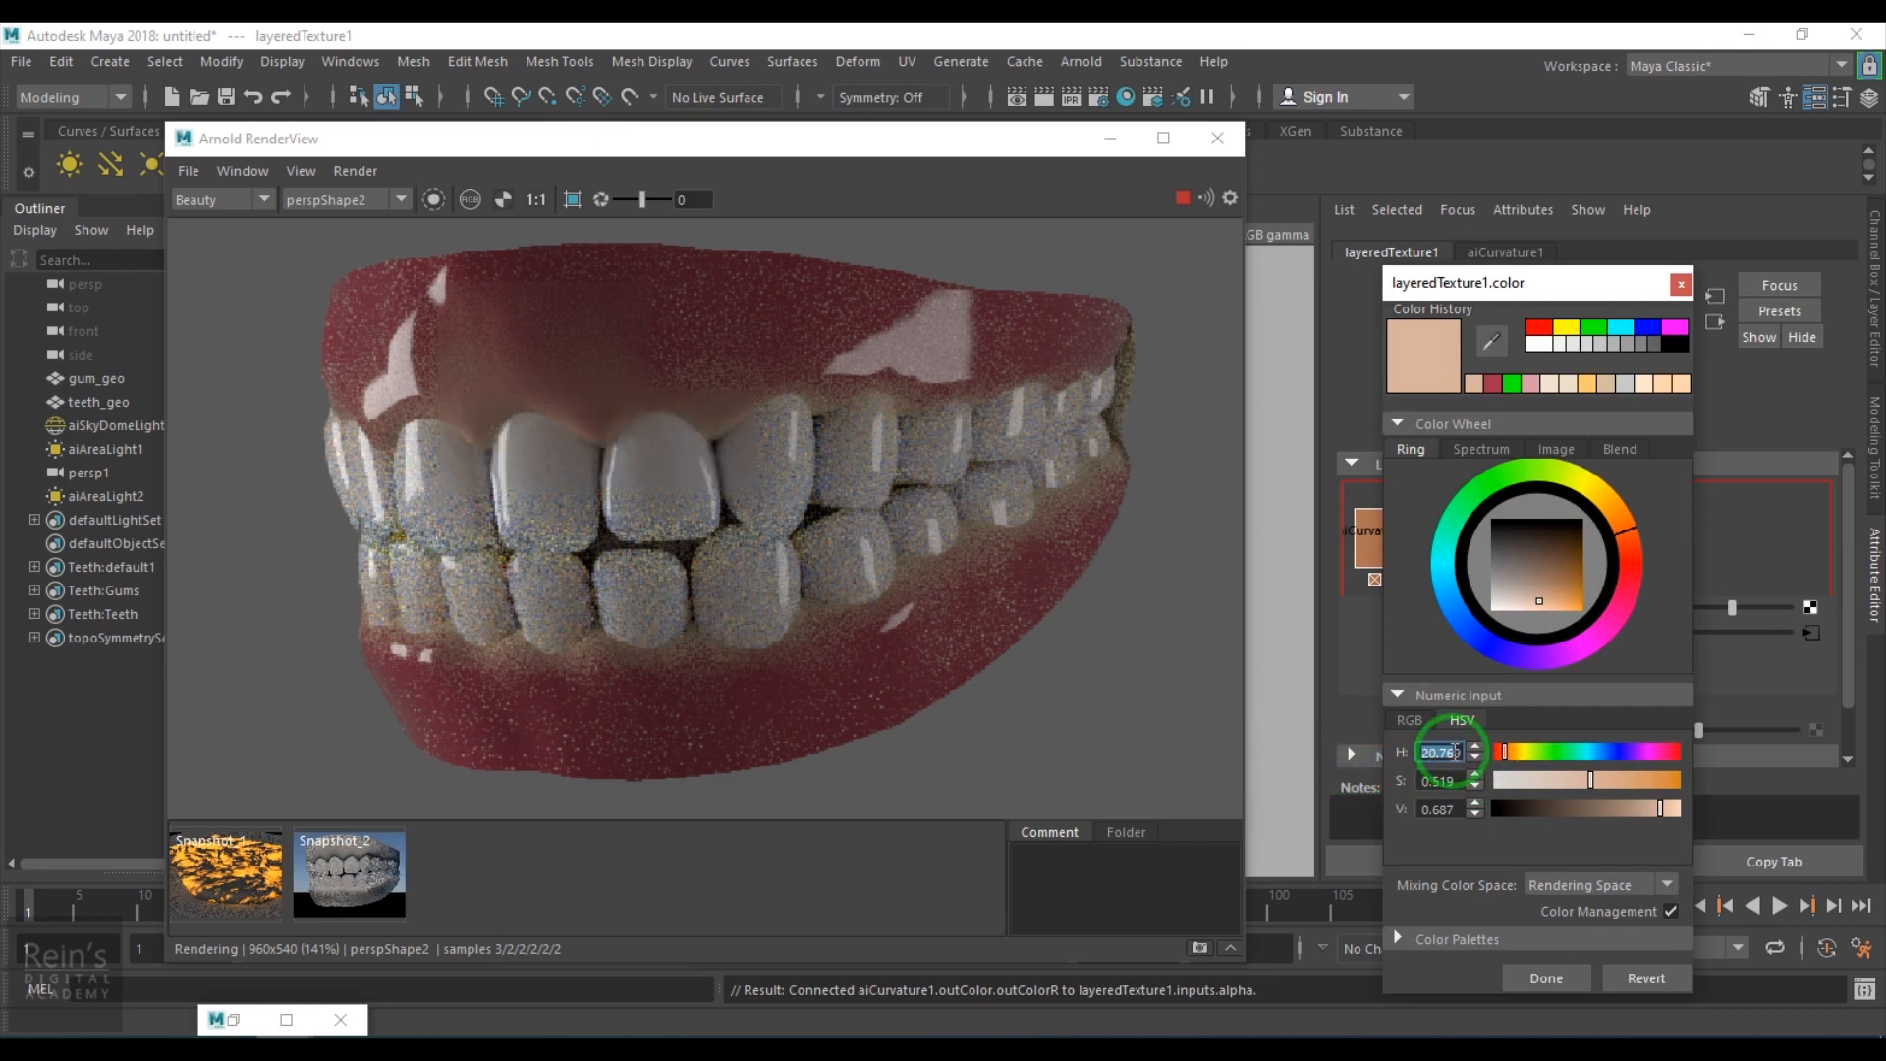
pyautogui.write('15')
pyautogui.press('Return')
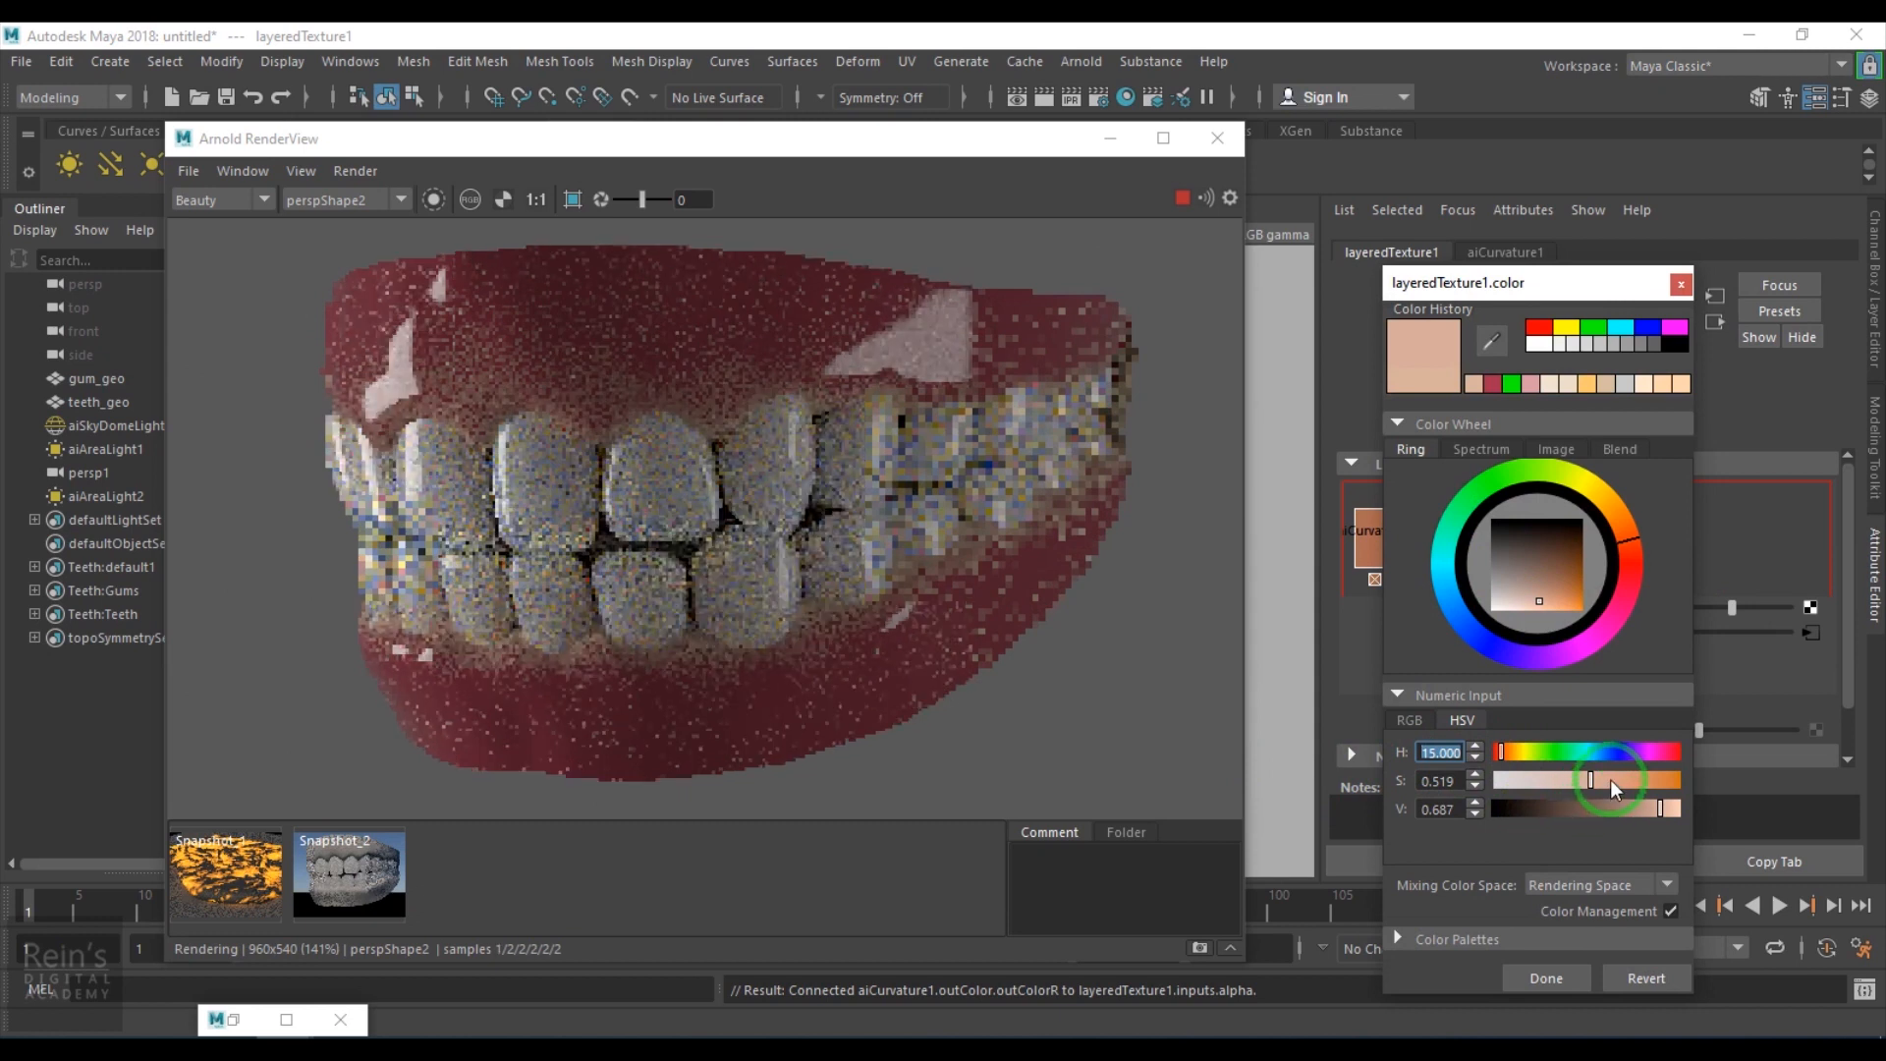
pyautogui.write('10')
pyautogui.press('Return')
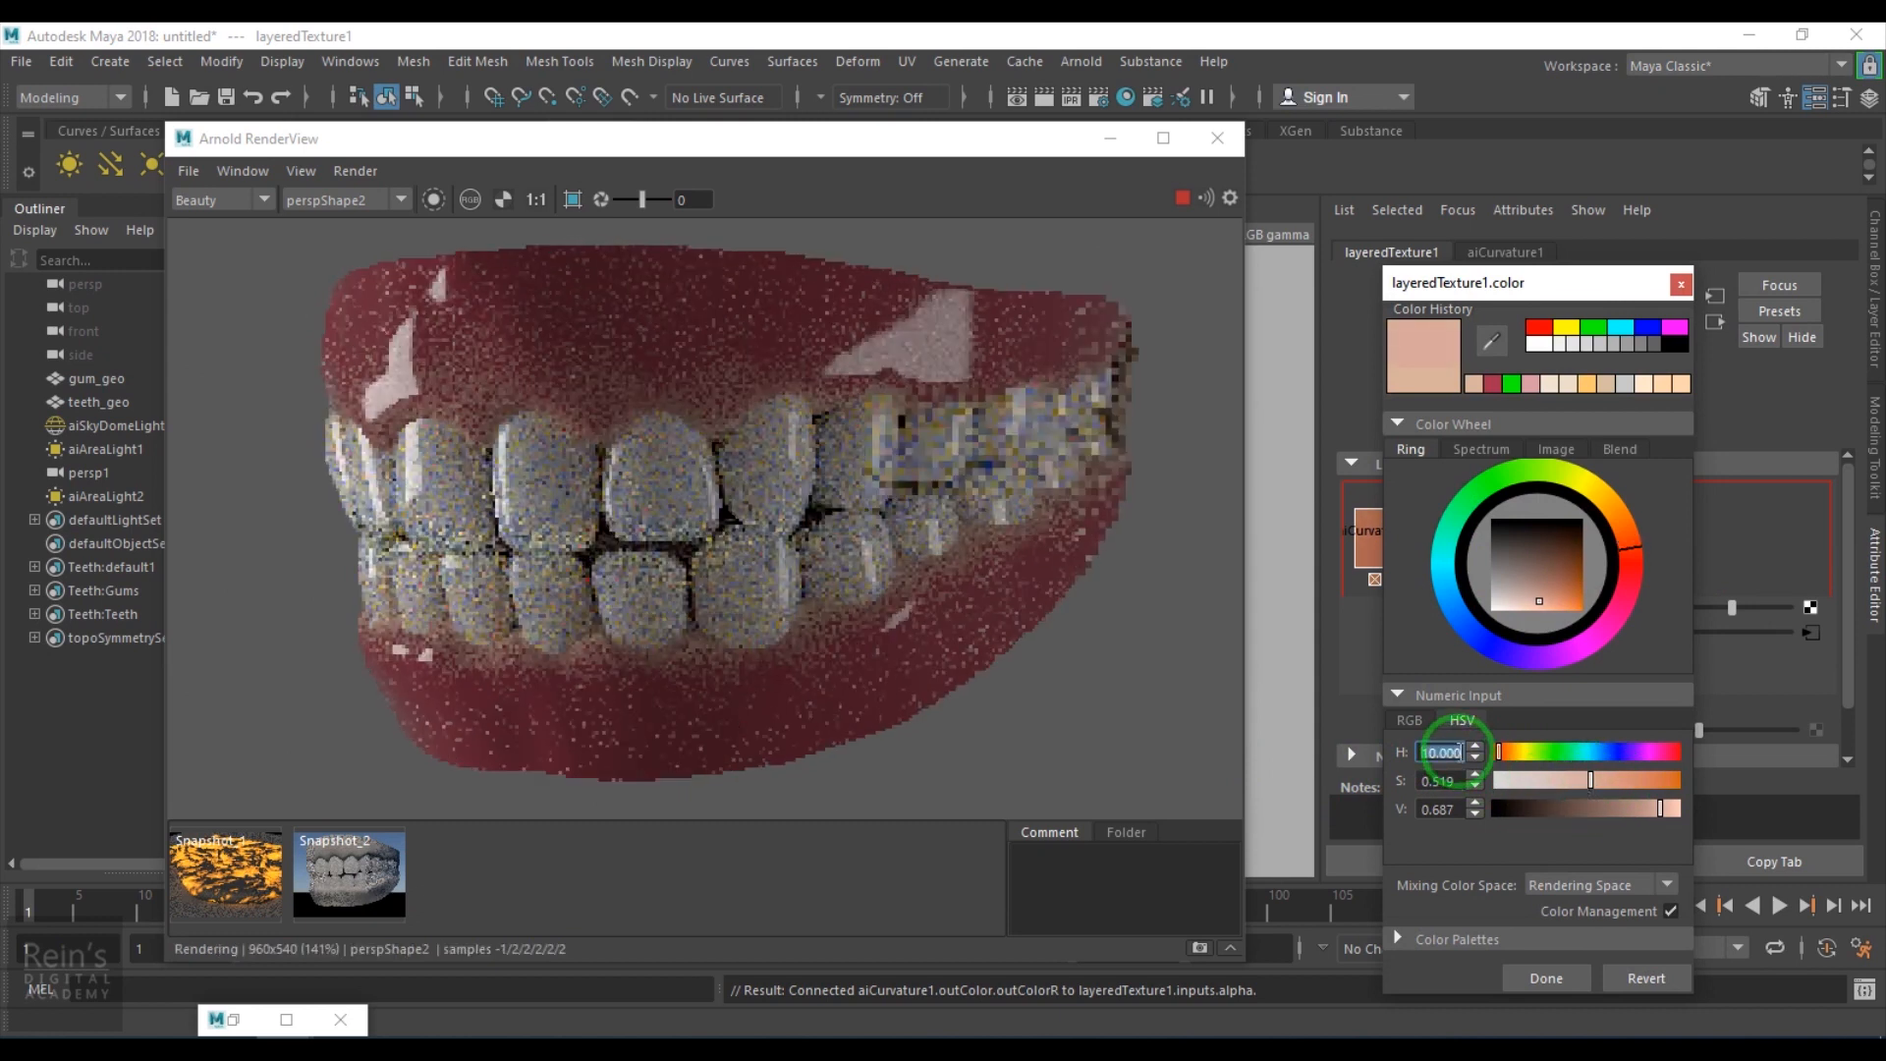
pyautogui.write('5')
pyautogui.press('Return')
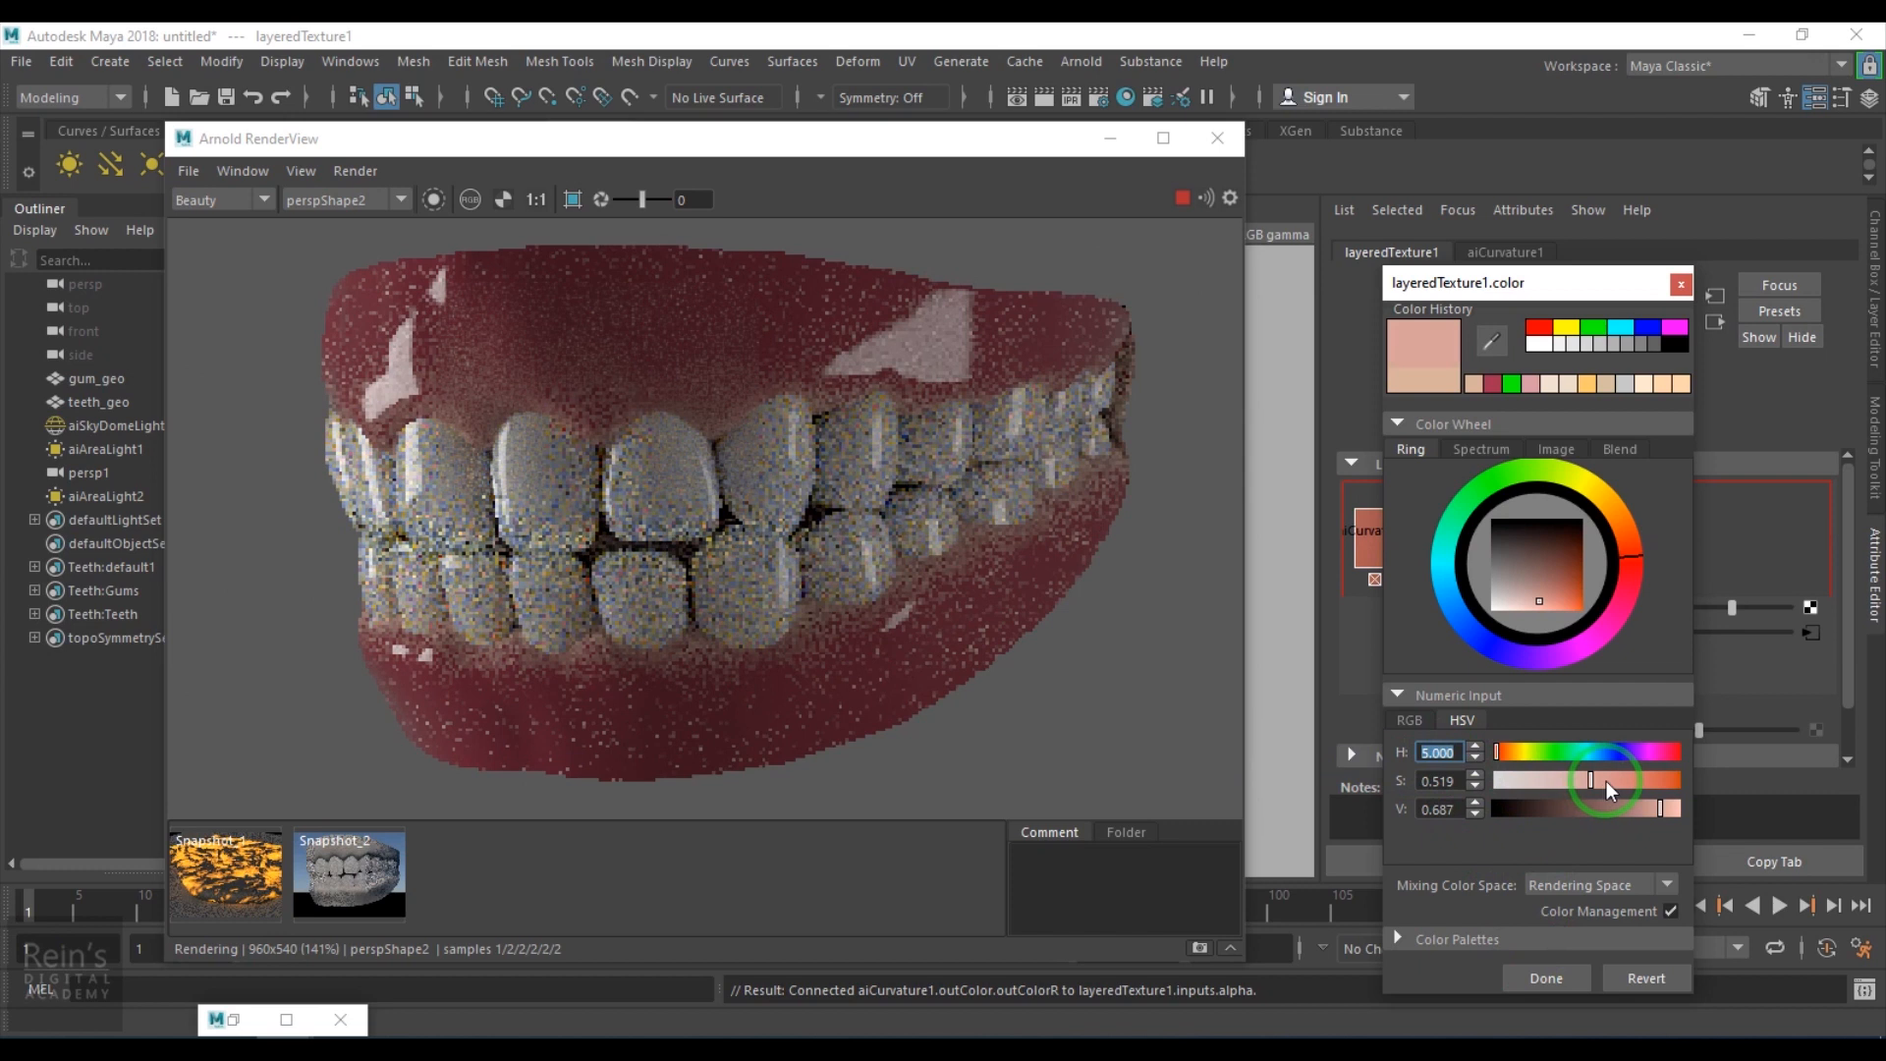
pyautogui.click(1559, 975)
# Raise the second layer's color value to 0.507, lower its saturation, and stop the live render.
pyautogui.click(1428, 542)
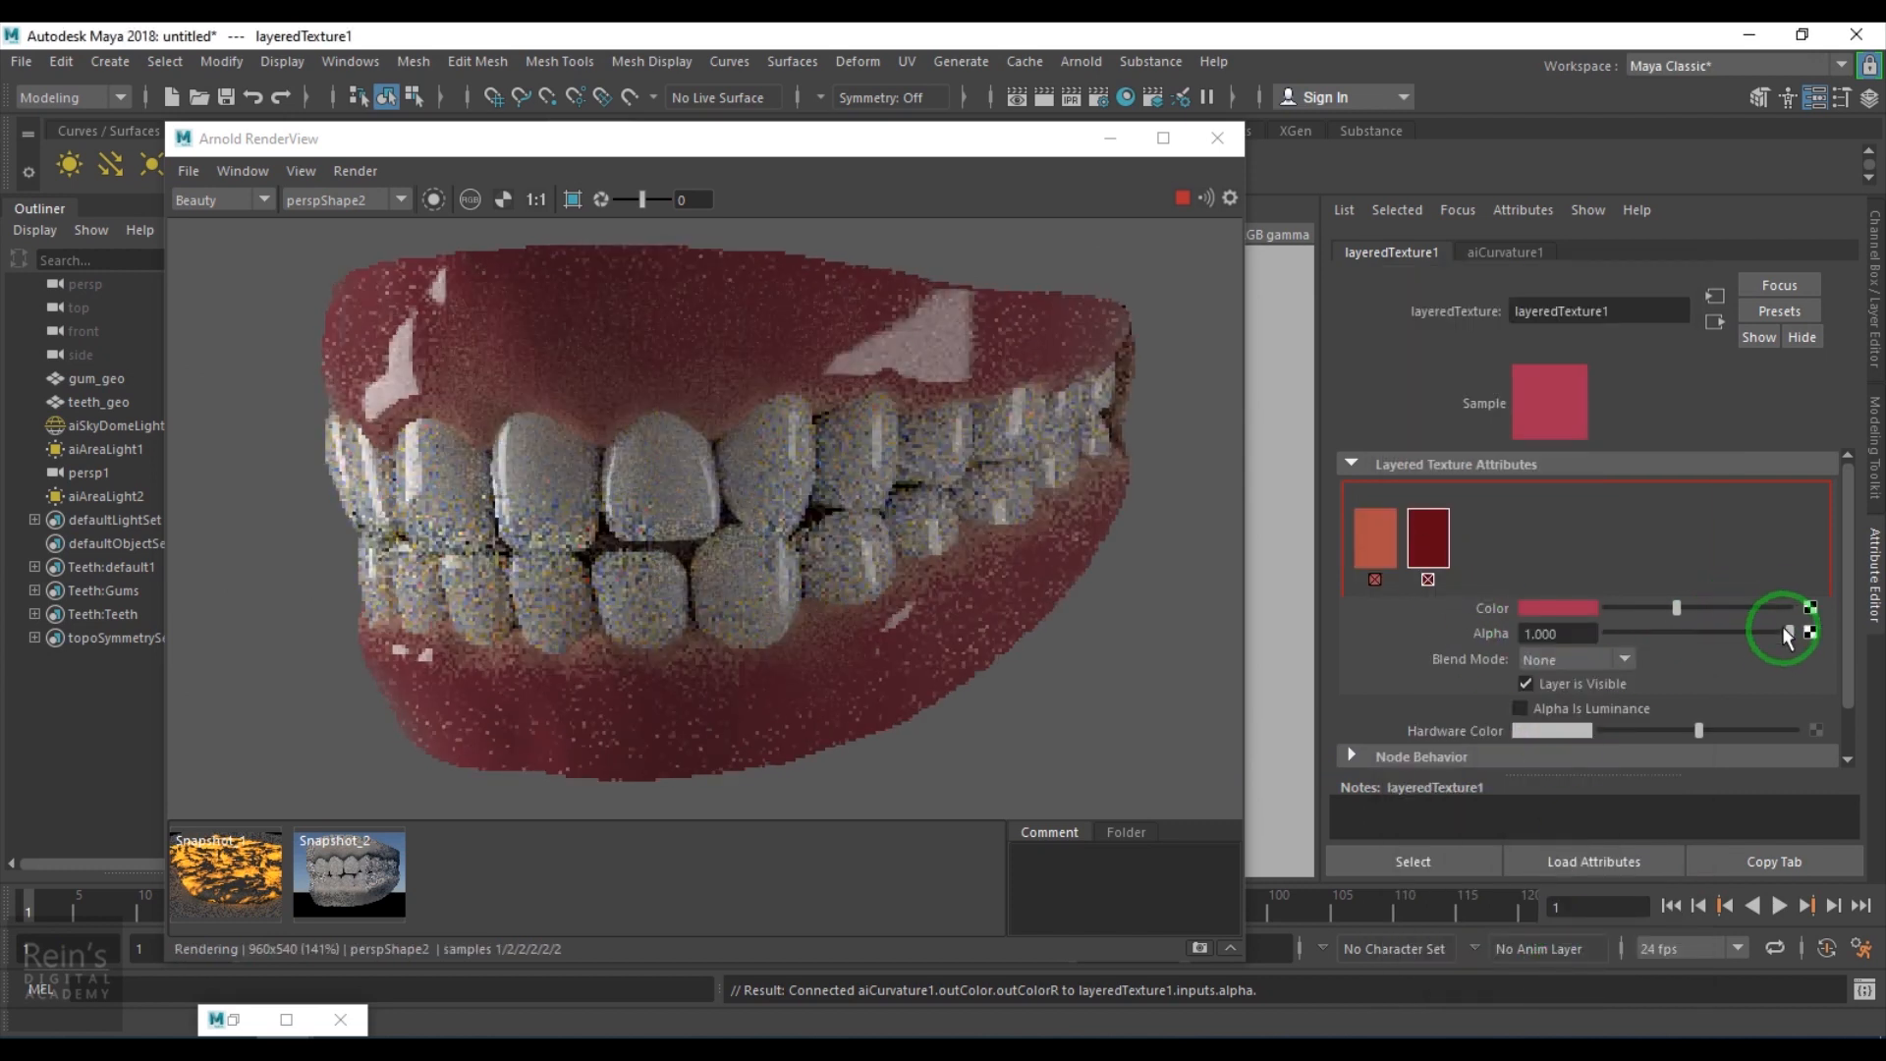
pyautogui.click(1697, 604)
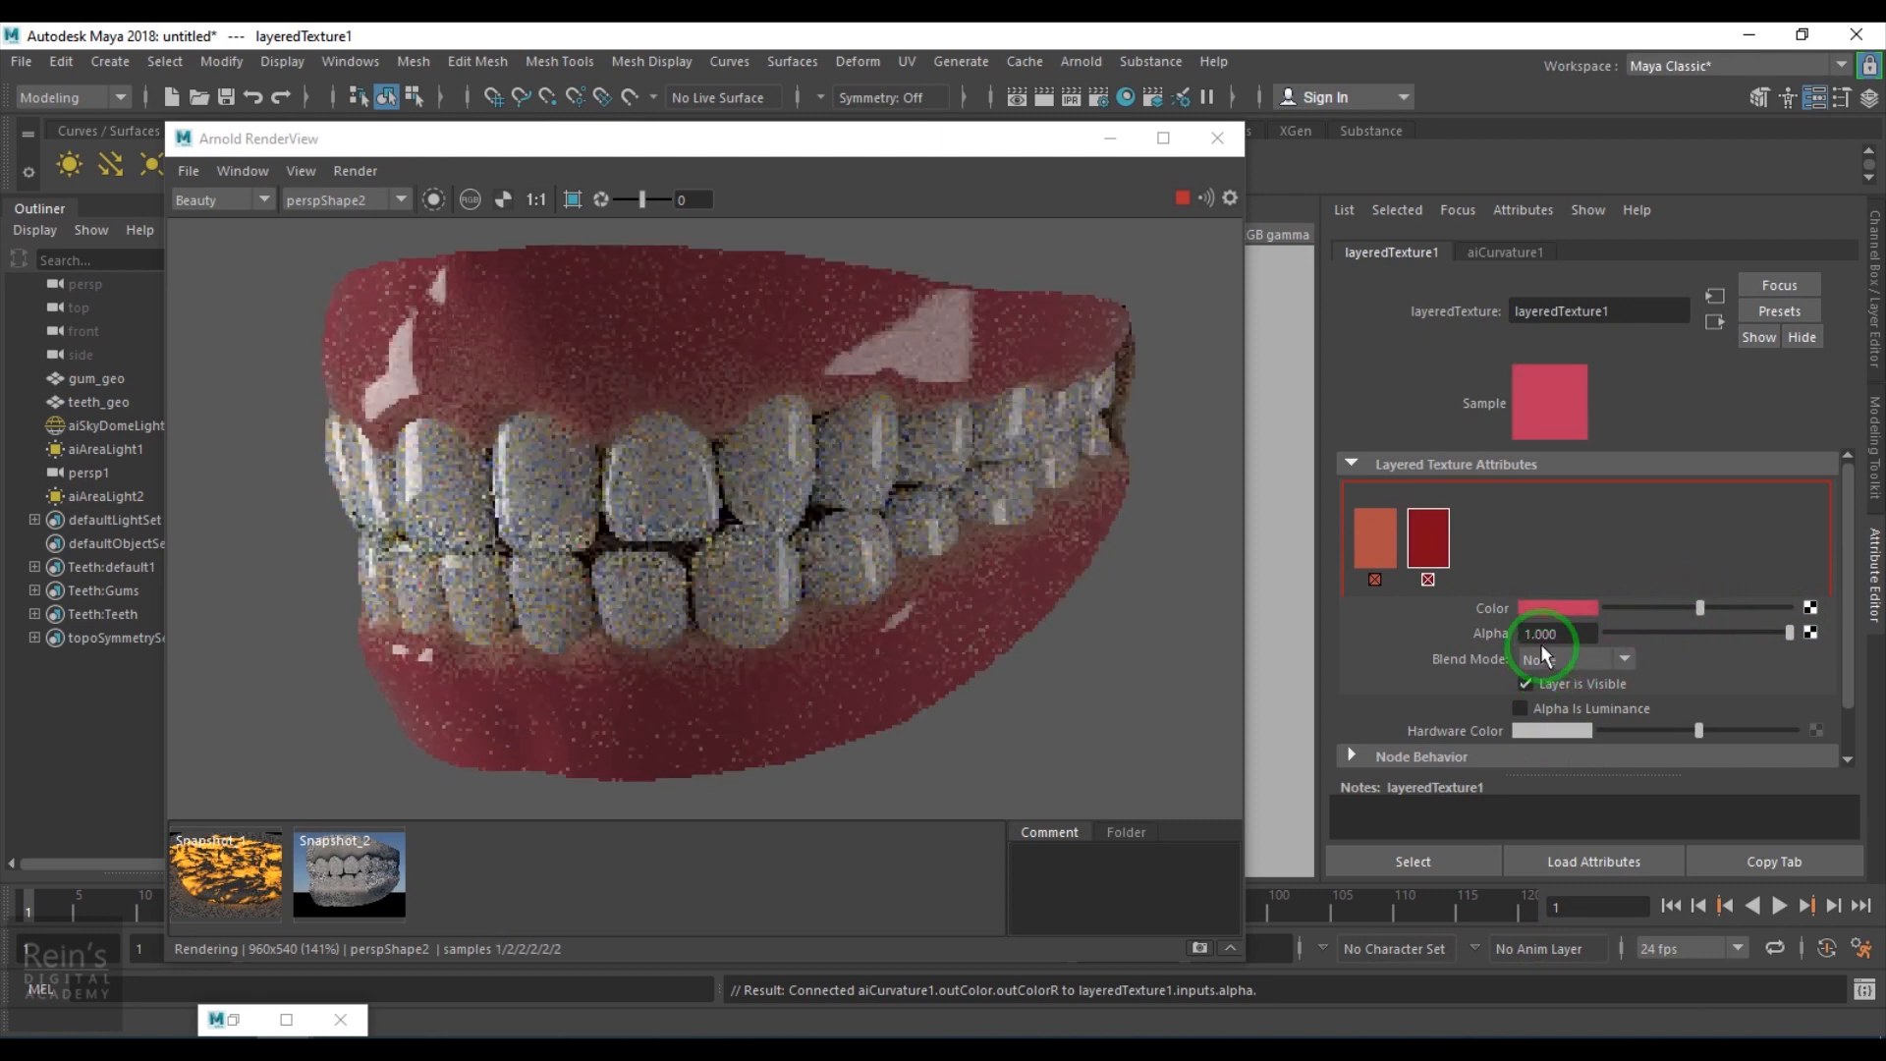
pyautogui.click(1559, 608)
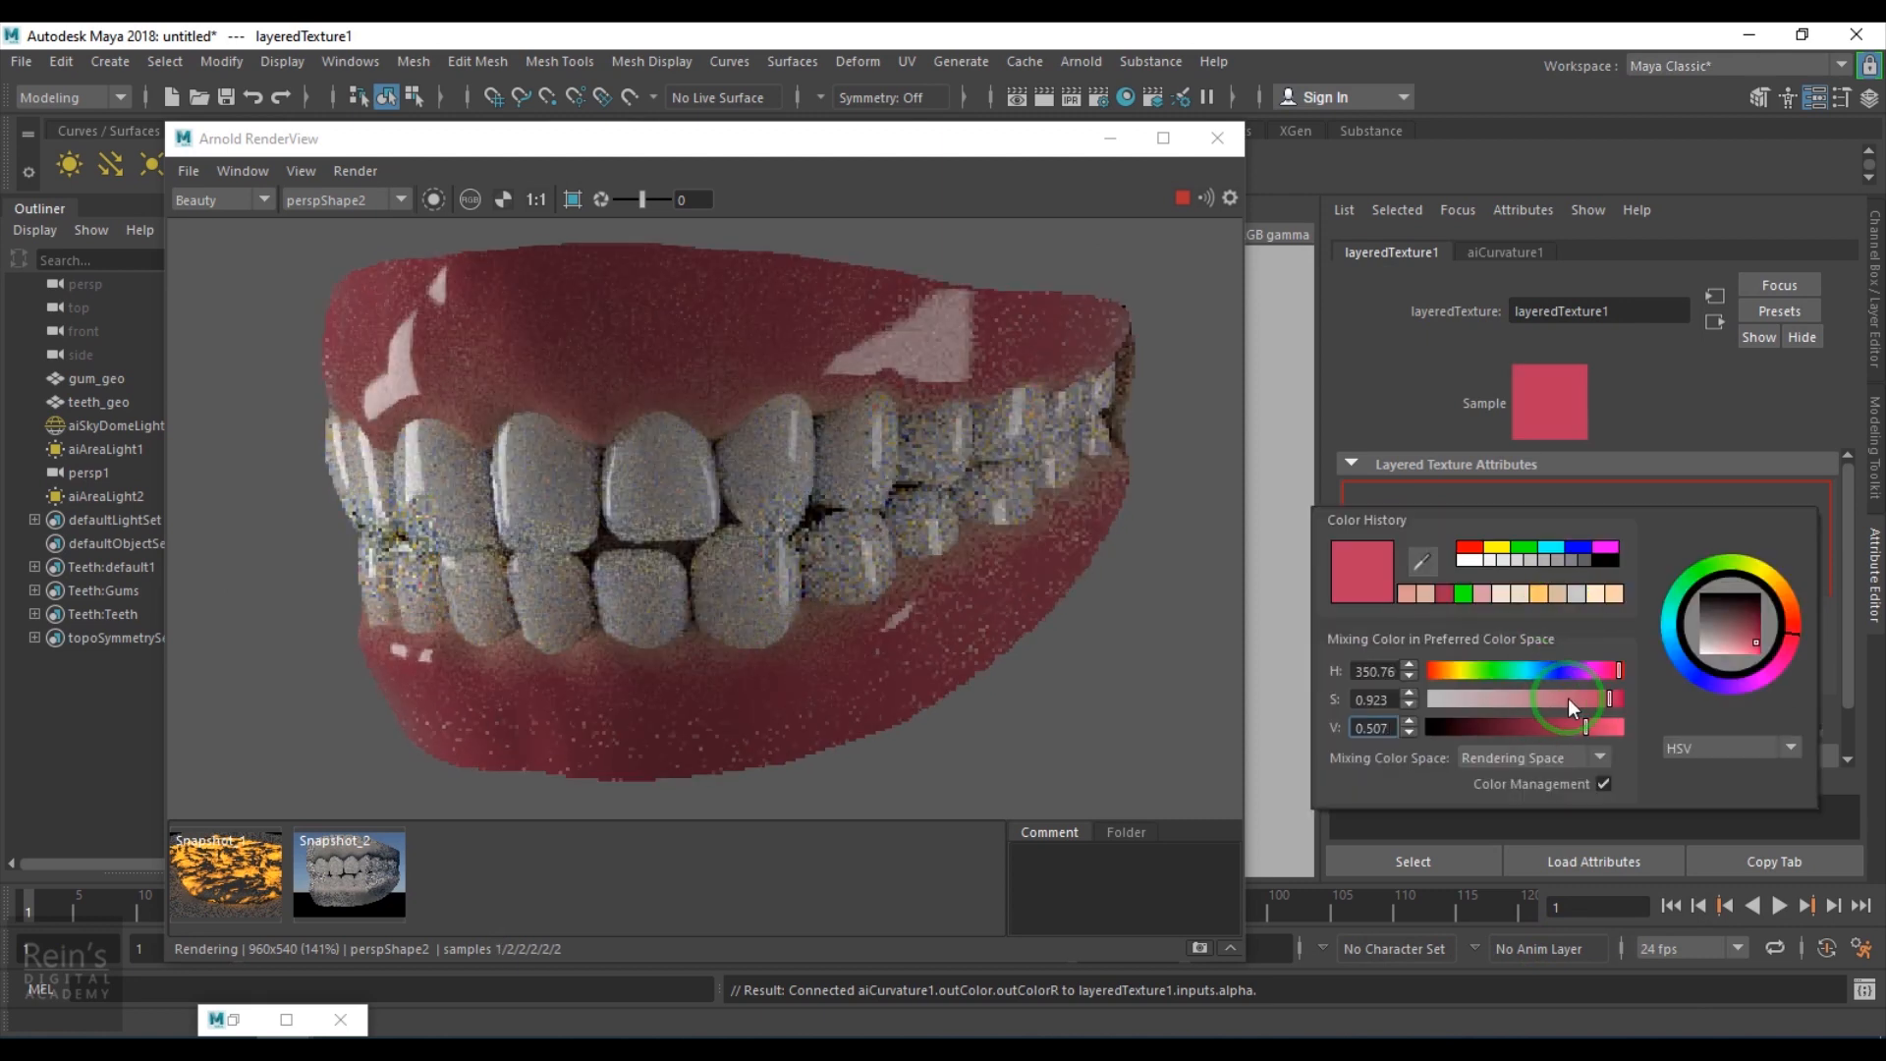
pyautogui.click(1575, 697)
pyautogui.click(688, 533)
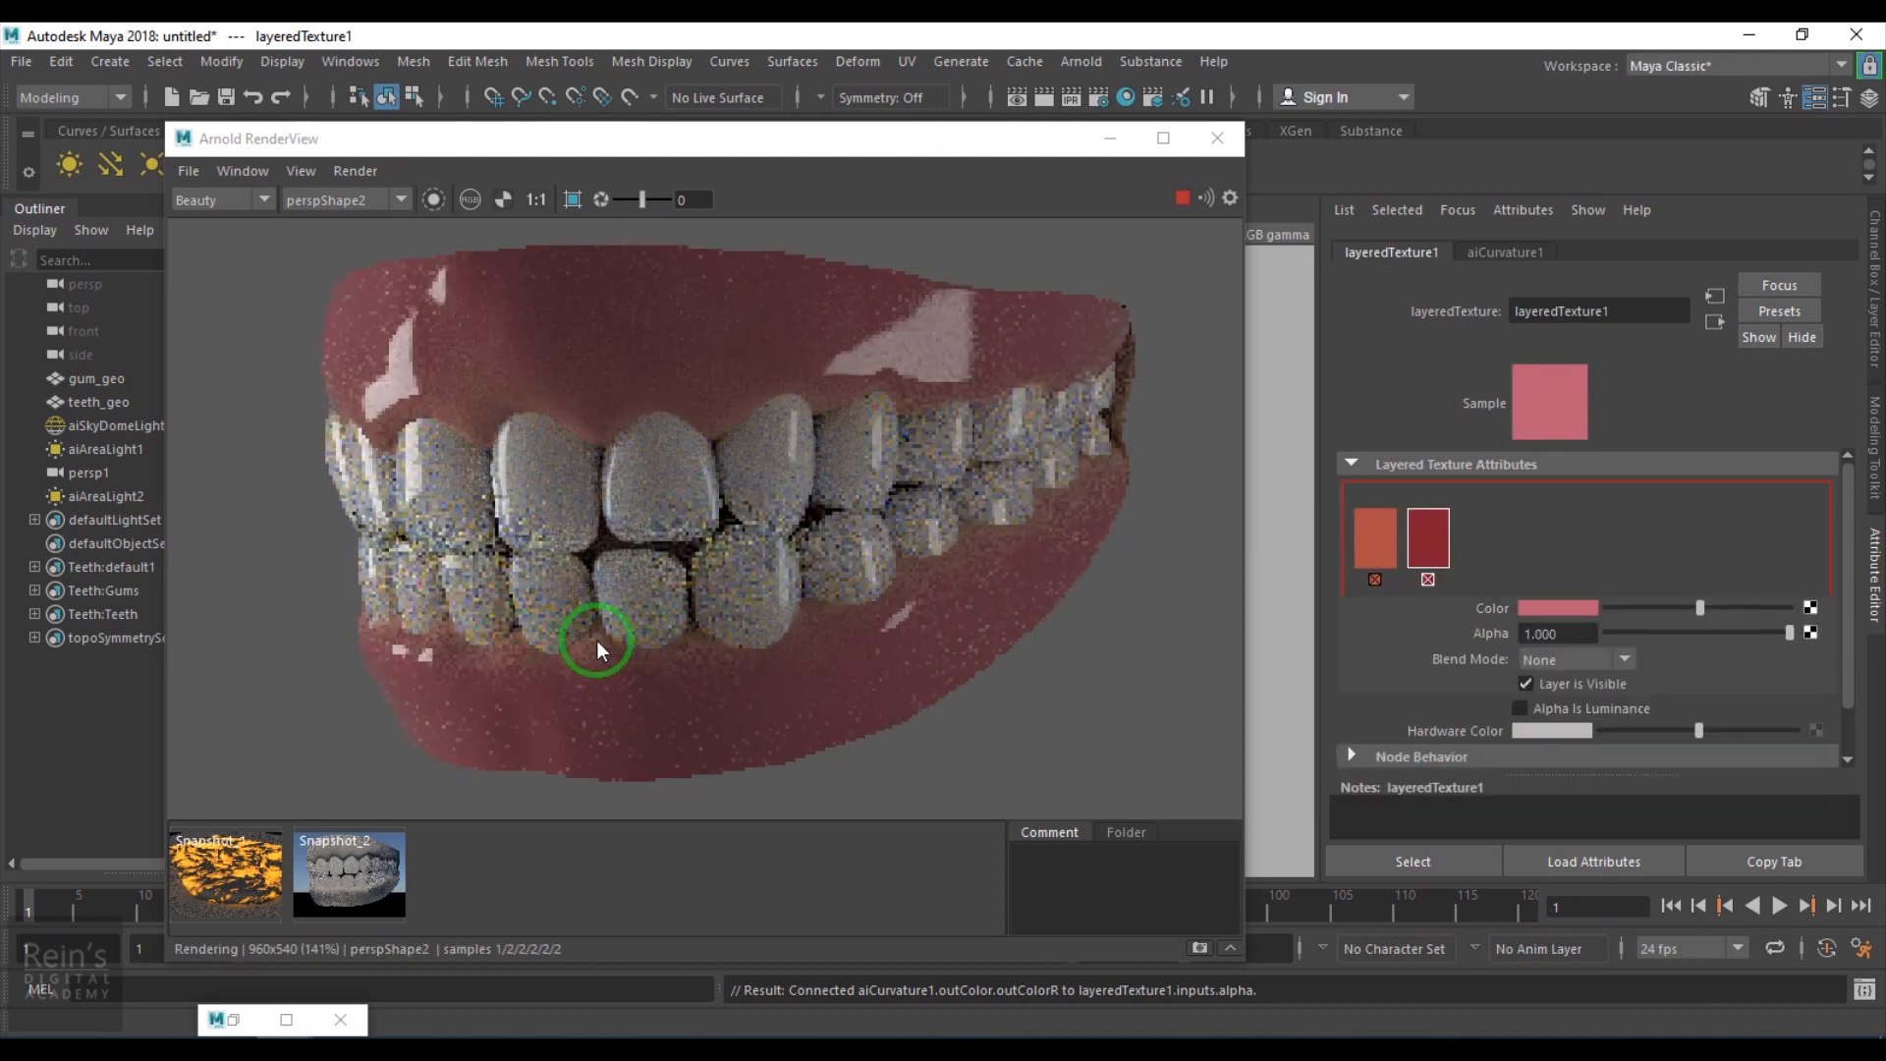
pyautogui.click(1180, 195)
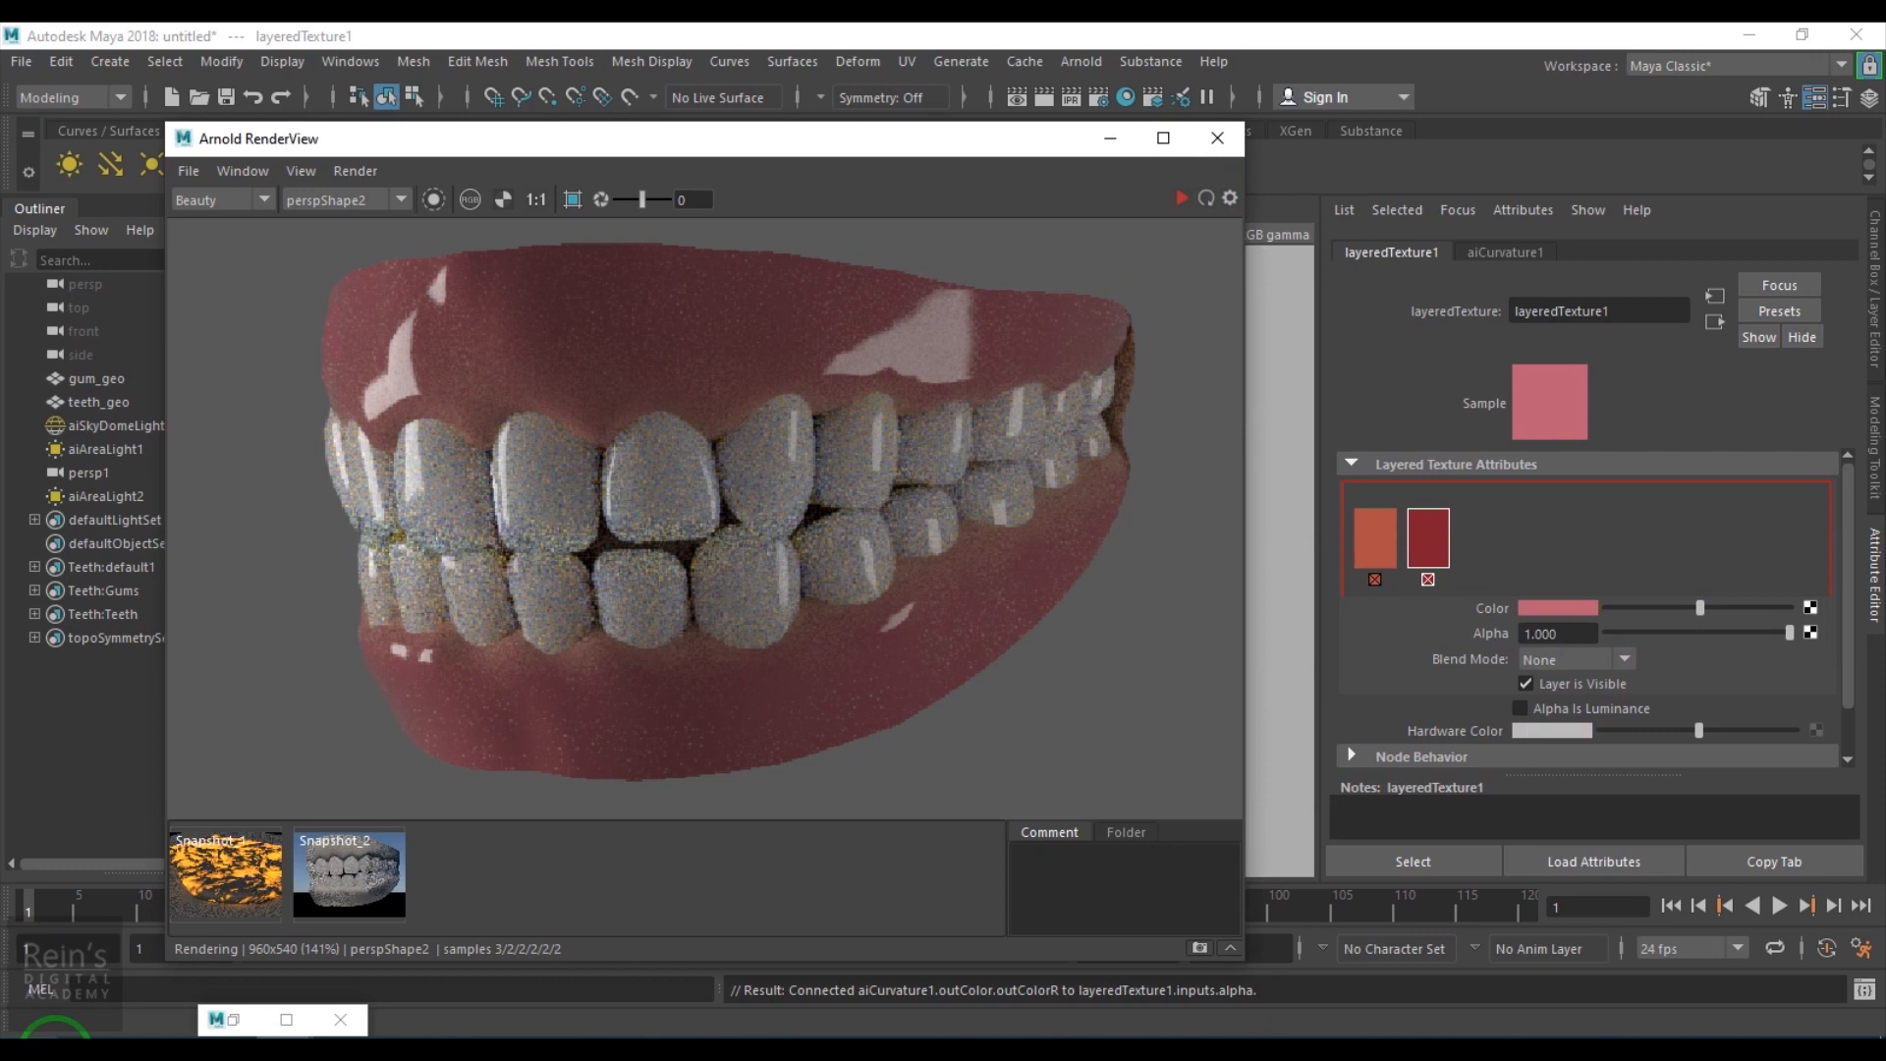
# Disconnect layeredTexture1 from the gum shader's base color and connect its Out Color to Subsurface Color instead.
pyautogui.click(243, 1018)
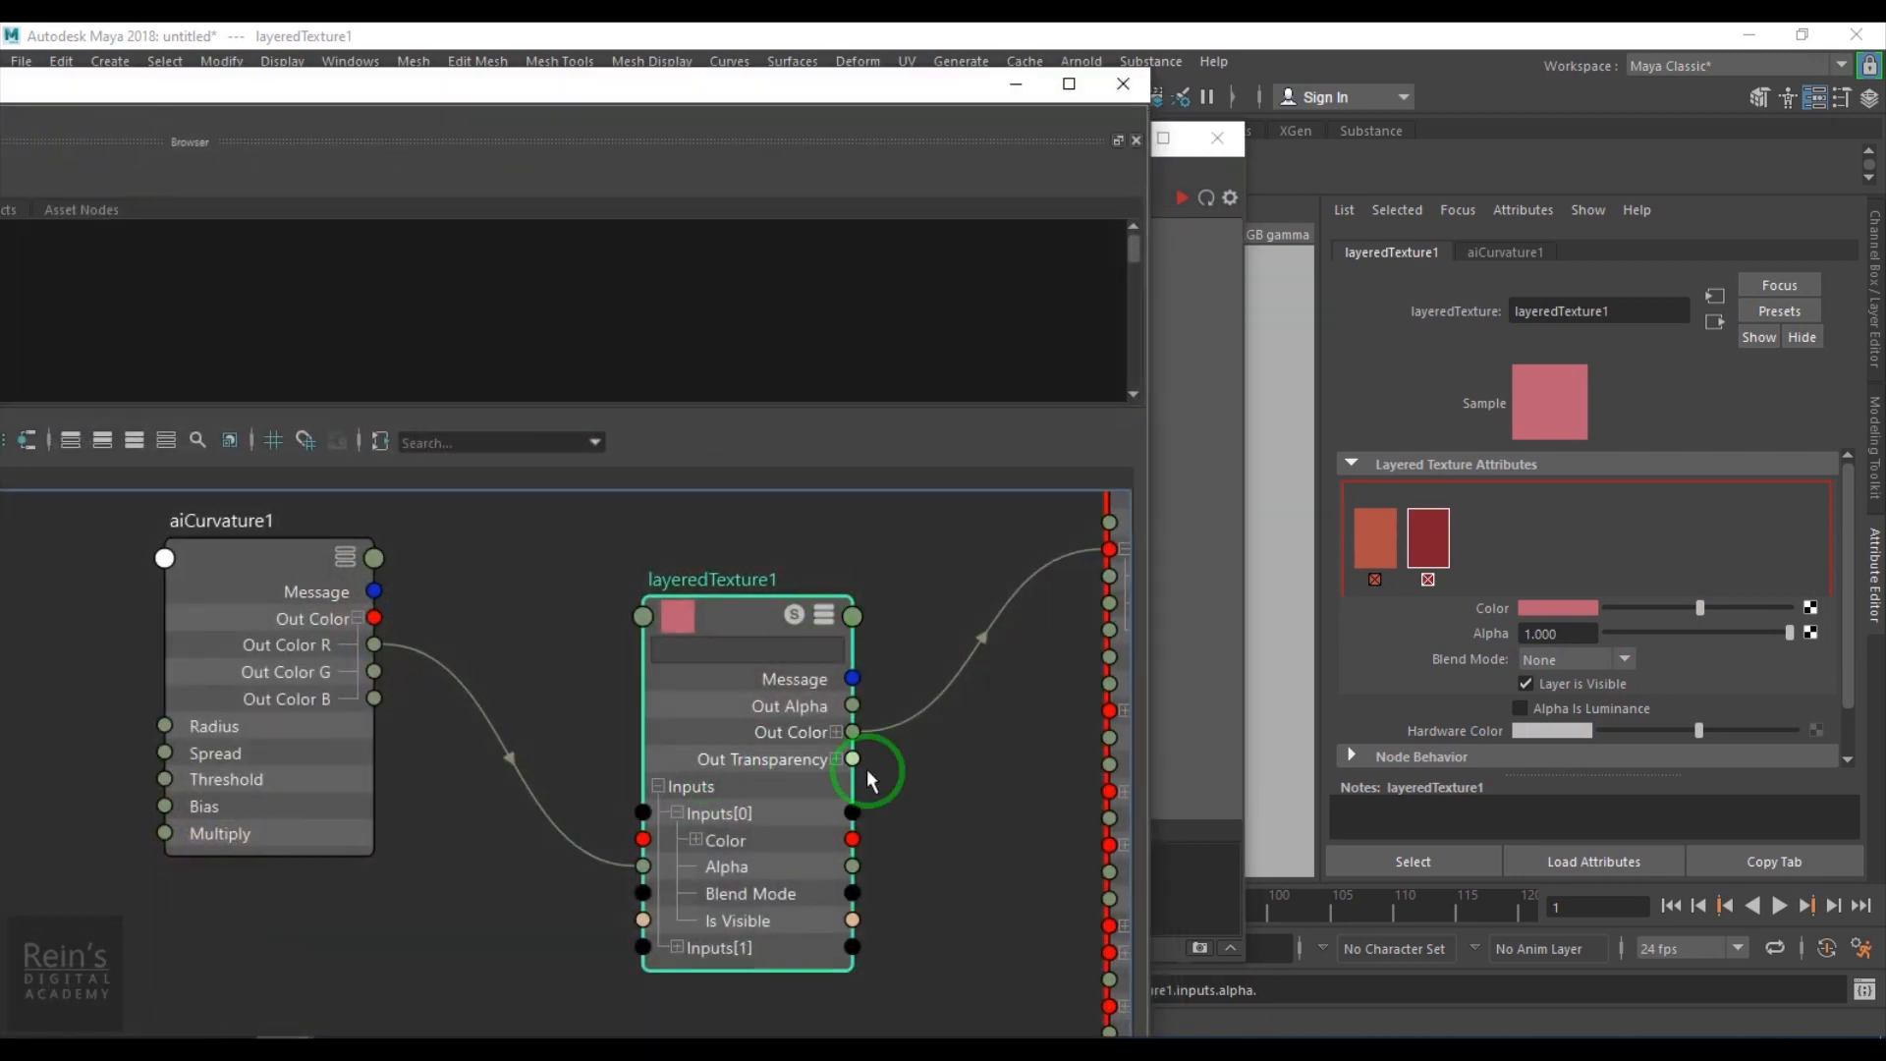
pyautogui.keyDown('alt'); pyautogui.moveTo(901, 761); pyautogui.dragTo(540, 746, button='middle'); pyautogui.keyUp('alt')
pyautogui.scroll(-1, 543, 737)
pyautogui.moveTo(567, 573); pyautogui.dragTo(617, 705)
pyautogui.press('Delete')
pyautogui.keyDown('alt'); pyautogui.moveTo(504, 716); pyautogui.dragTo(590, 664, button='middle'); pyautogui.keyUp('alt')
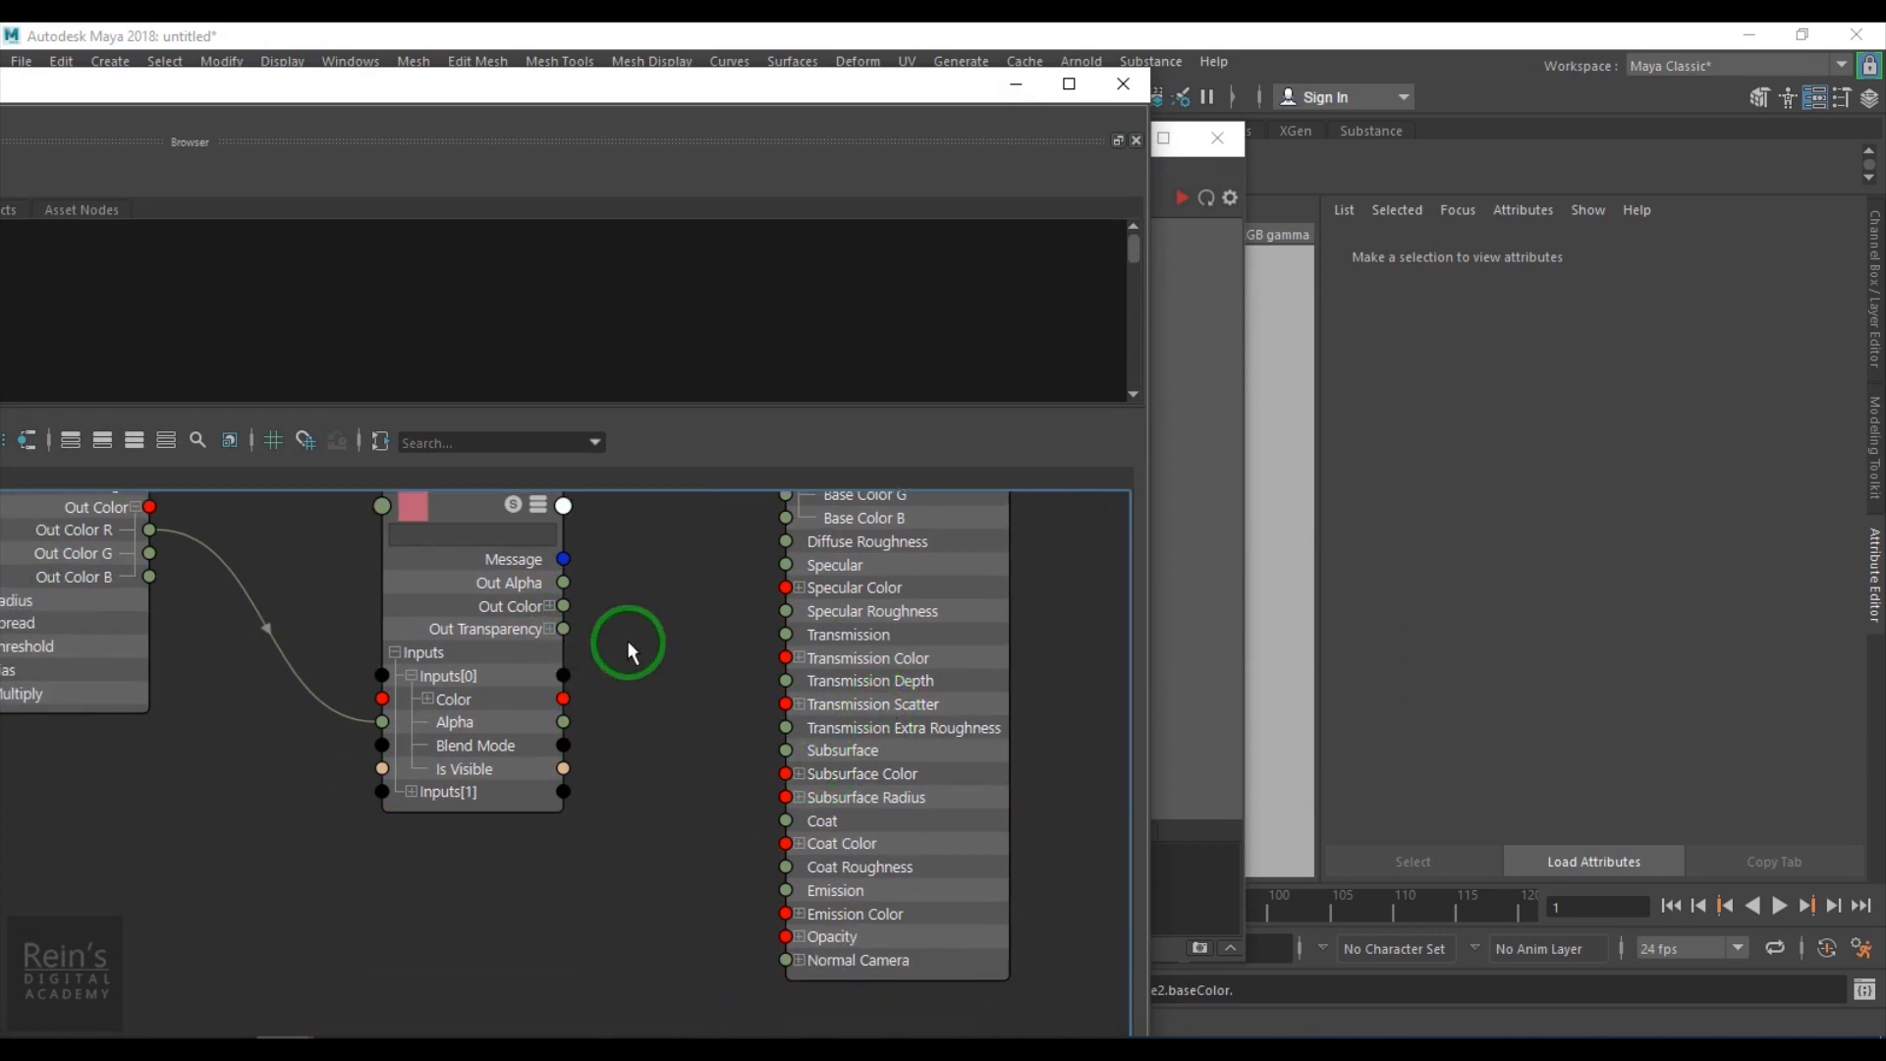
pyautogui.moveTo(564, 605); pyautogui.dragTo(791, 776)
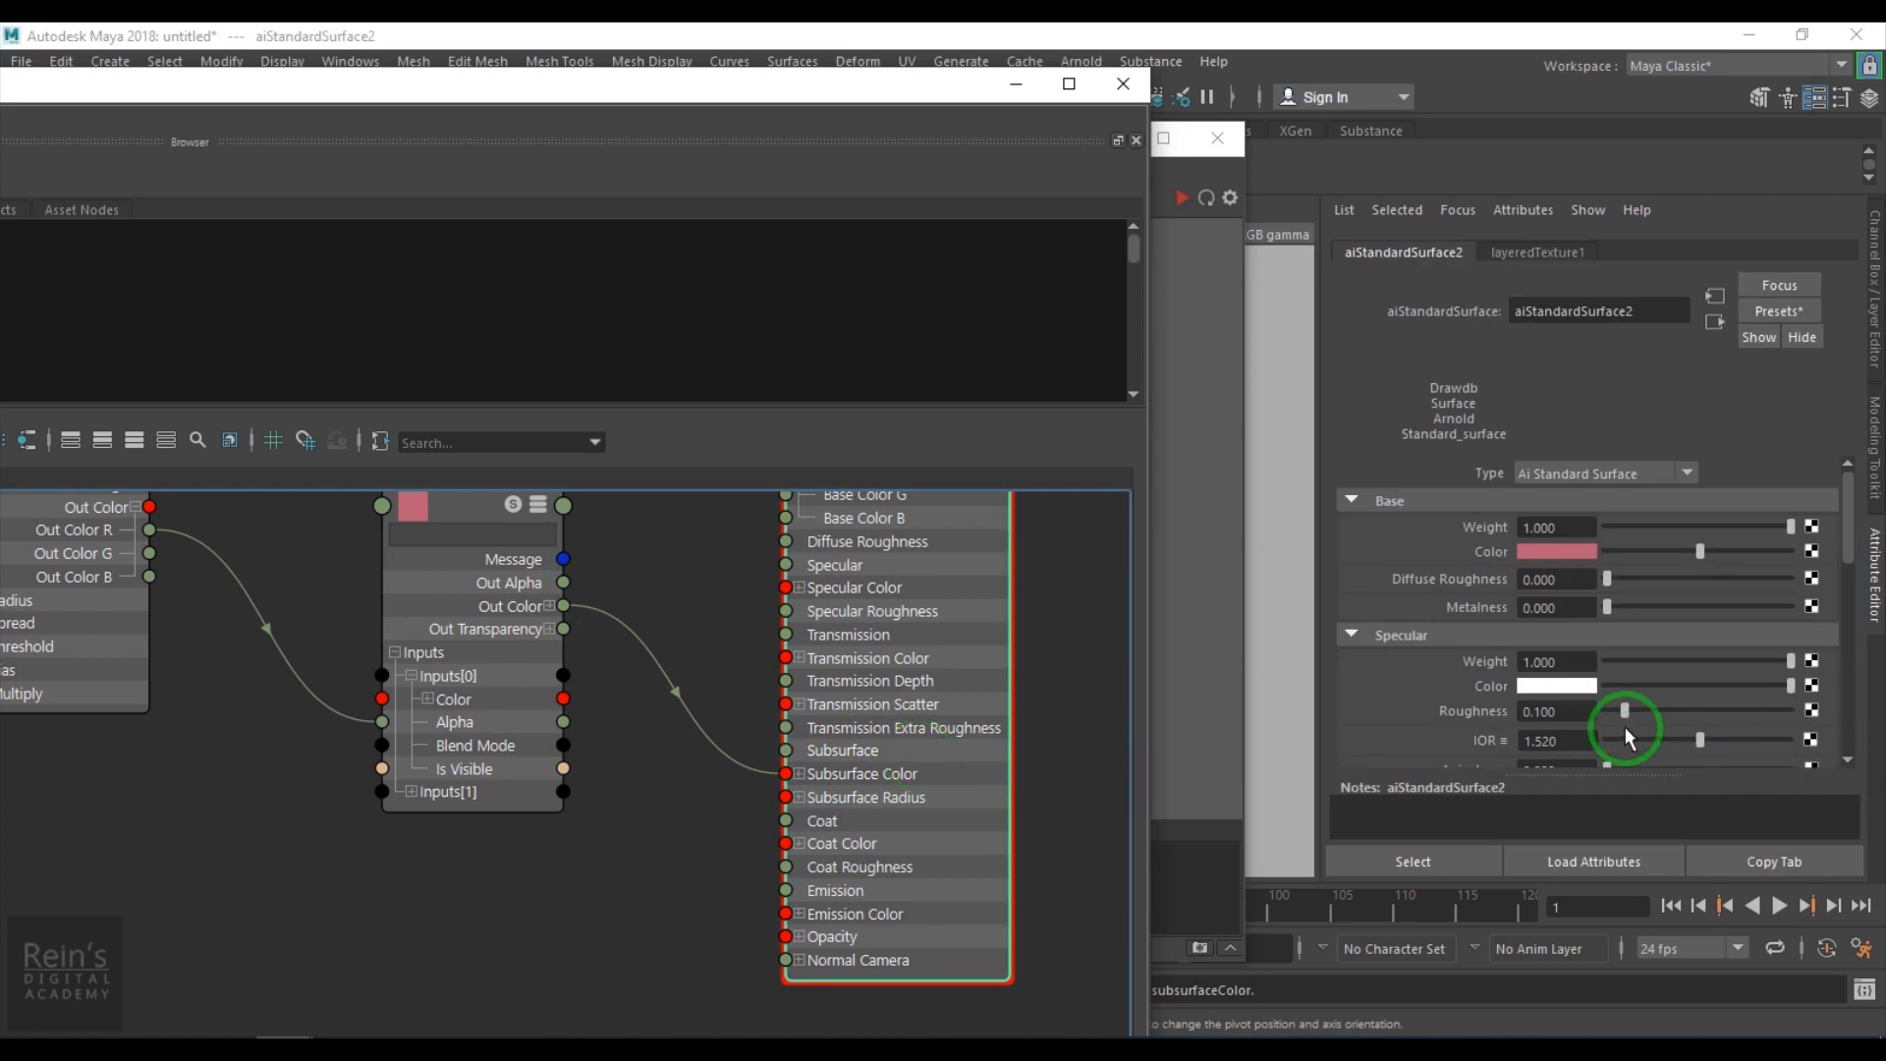
# Set the subsurface weight of aiStandardSurface2 to 1 and start the live Arnold render.
pyautogui.scroll(-3, 1637, 738)
pyautogui.doubleClick(1560, 664)
pyautogui.write('1')
pyautogui.press('Return')
pyautogui.click(1015, 84)
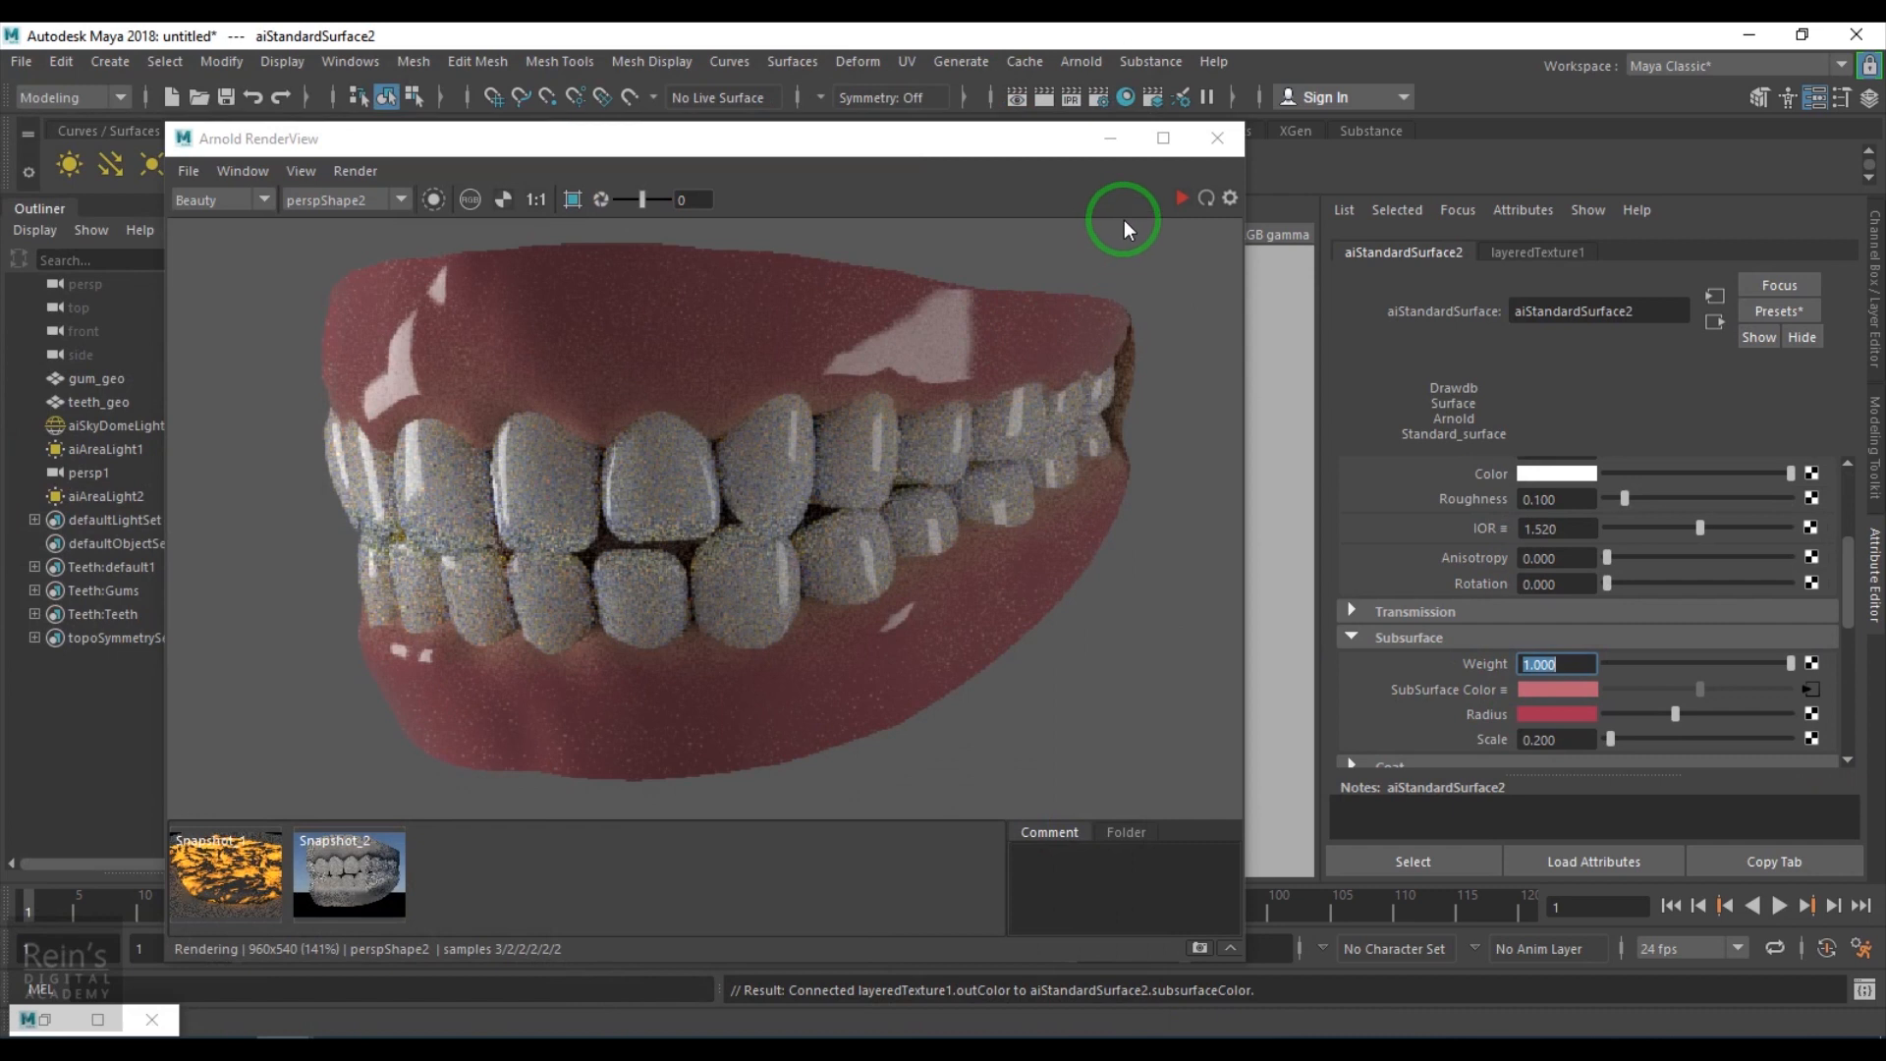
pyautogui.click(1176, 197)
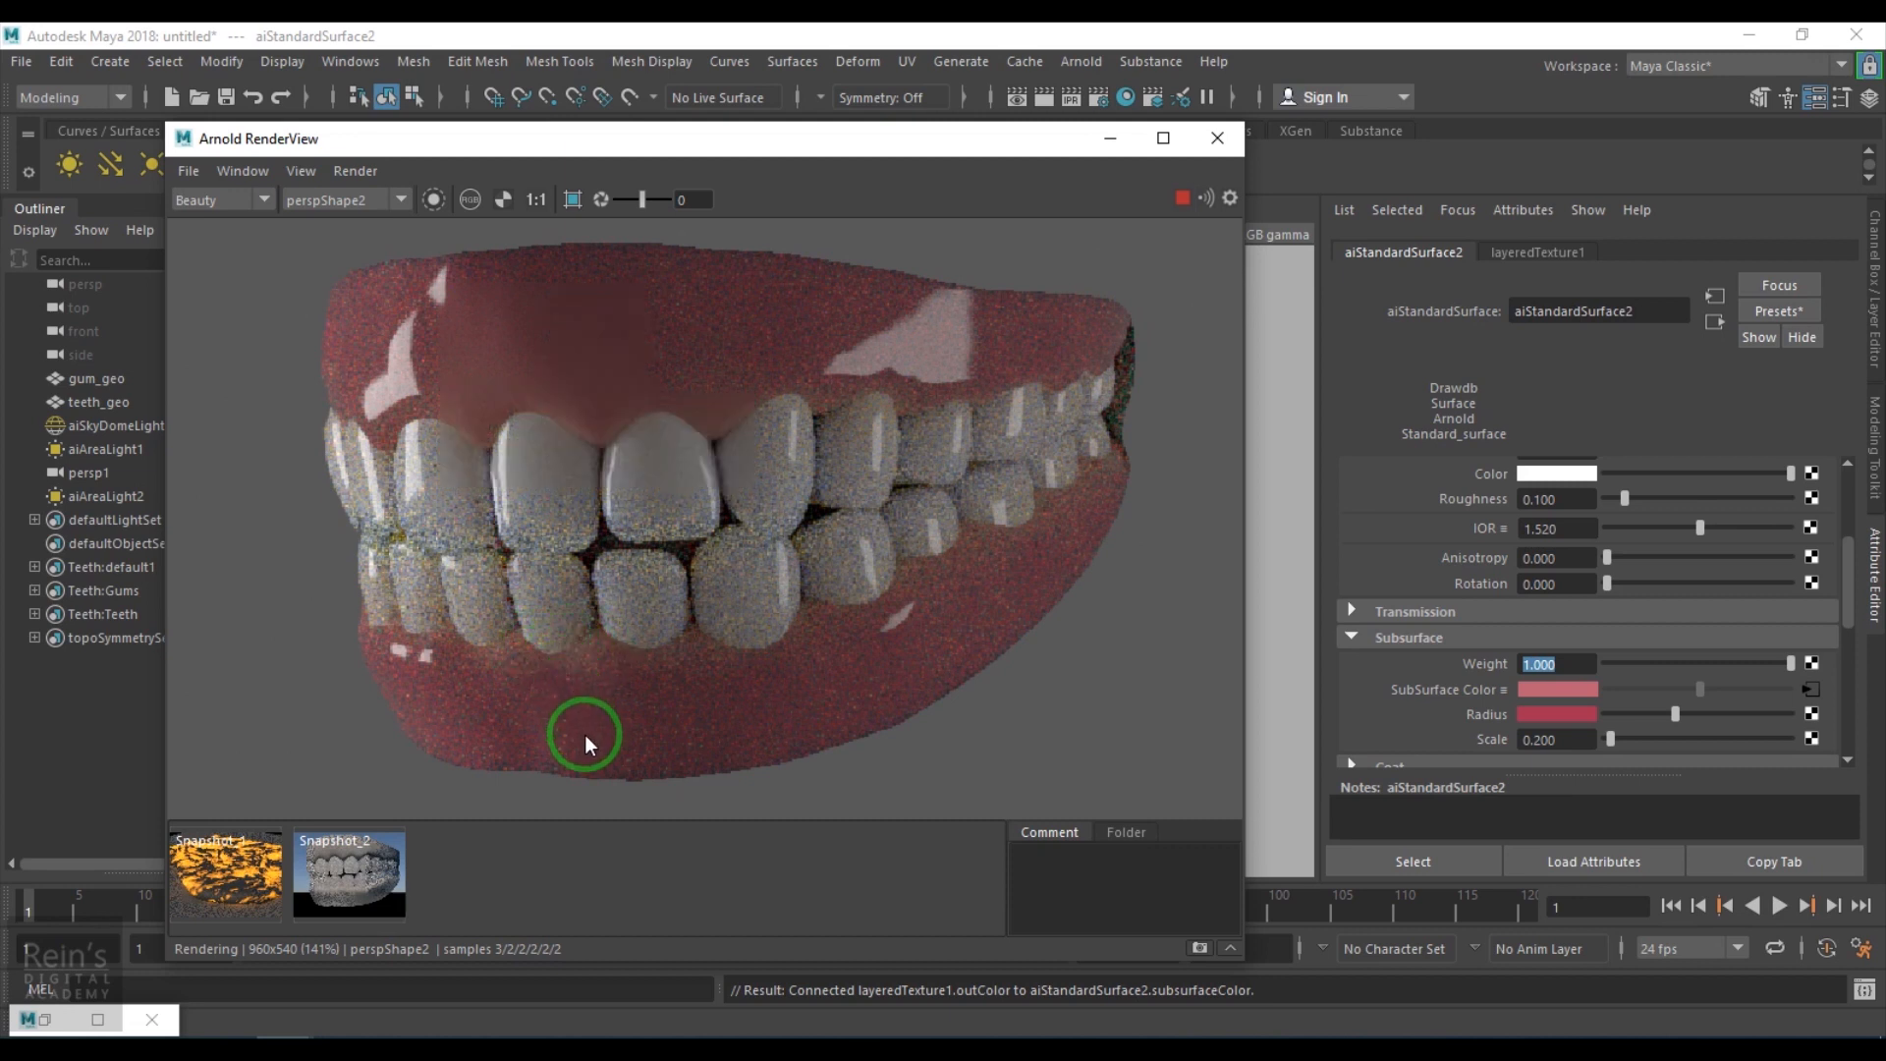
# Try a darker color on layeredTexture1's second layer, then brighten it to a lighter pinkish red.
pyautogui.click(1812, 689)
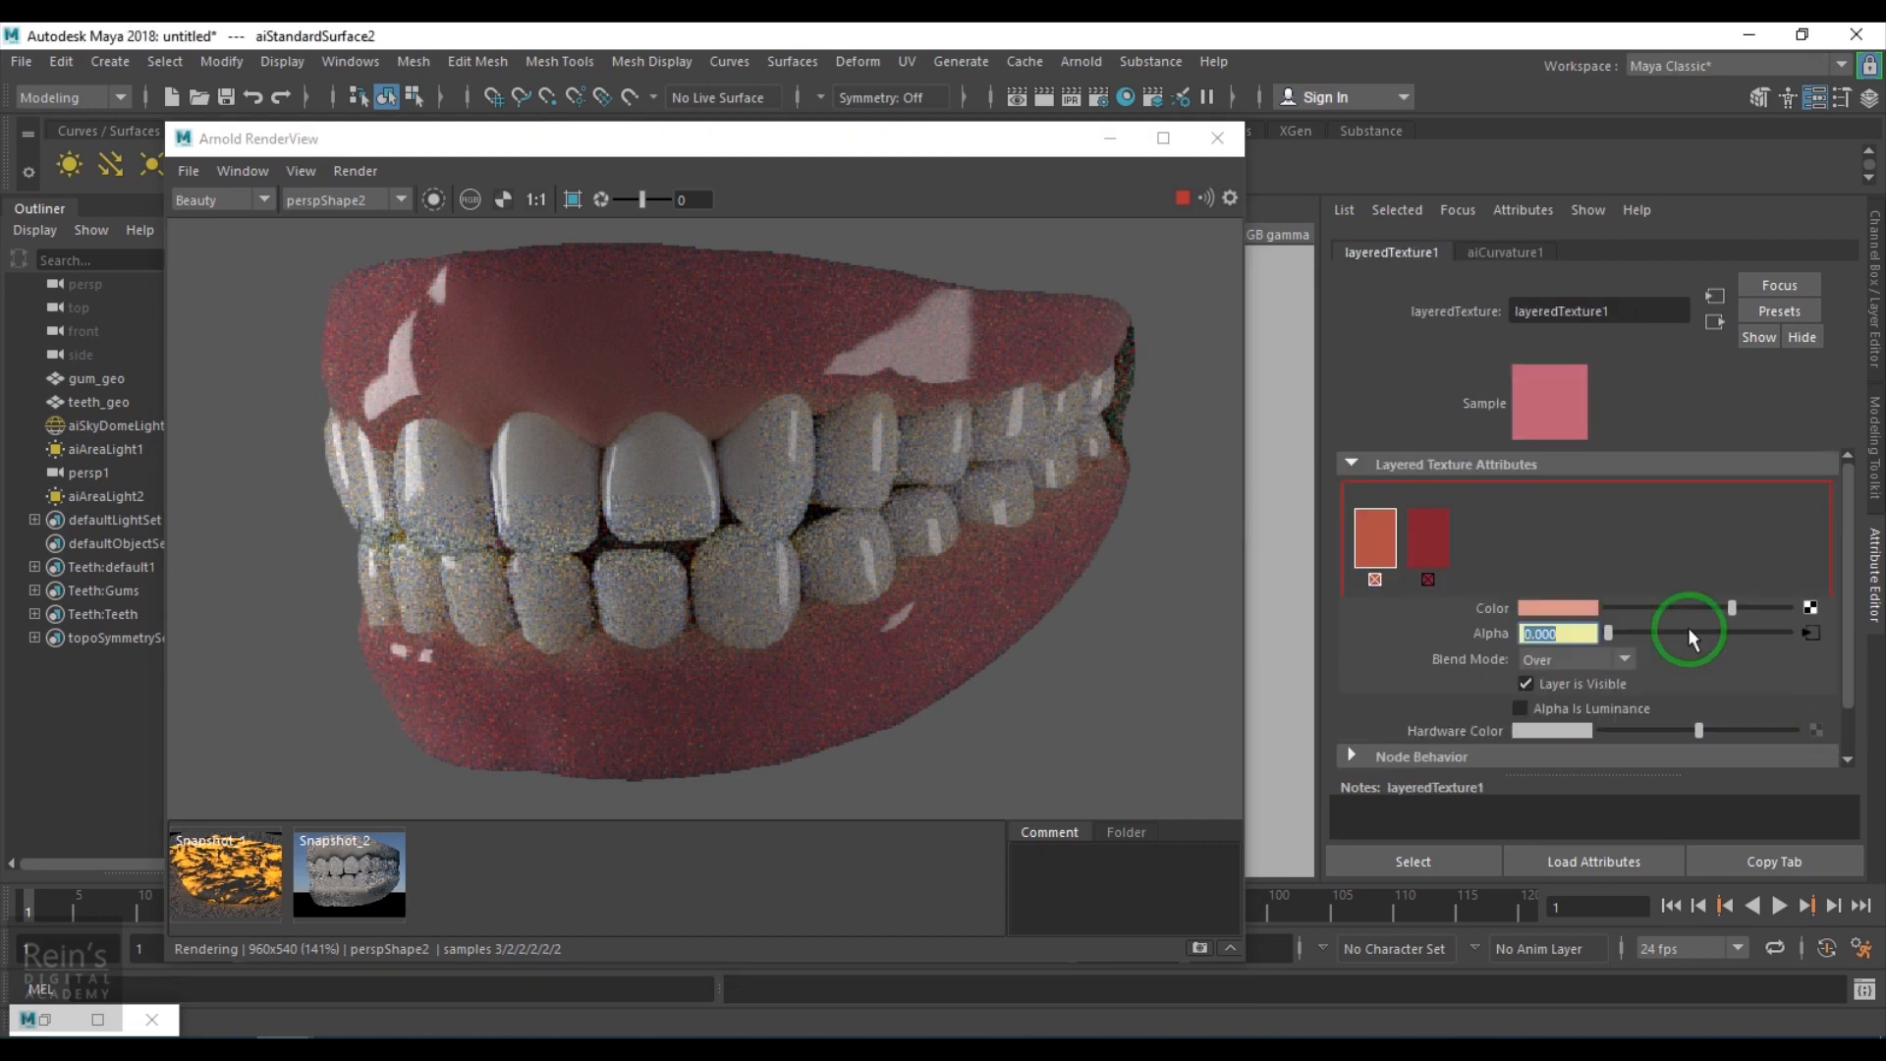
pyautogui.click(1426, 536)
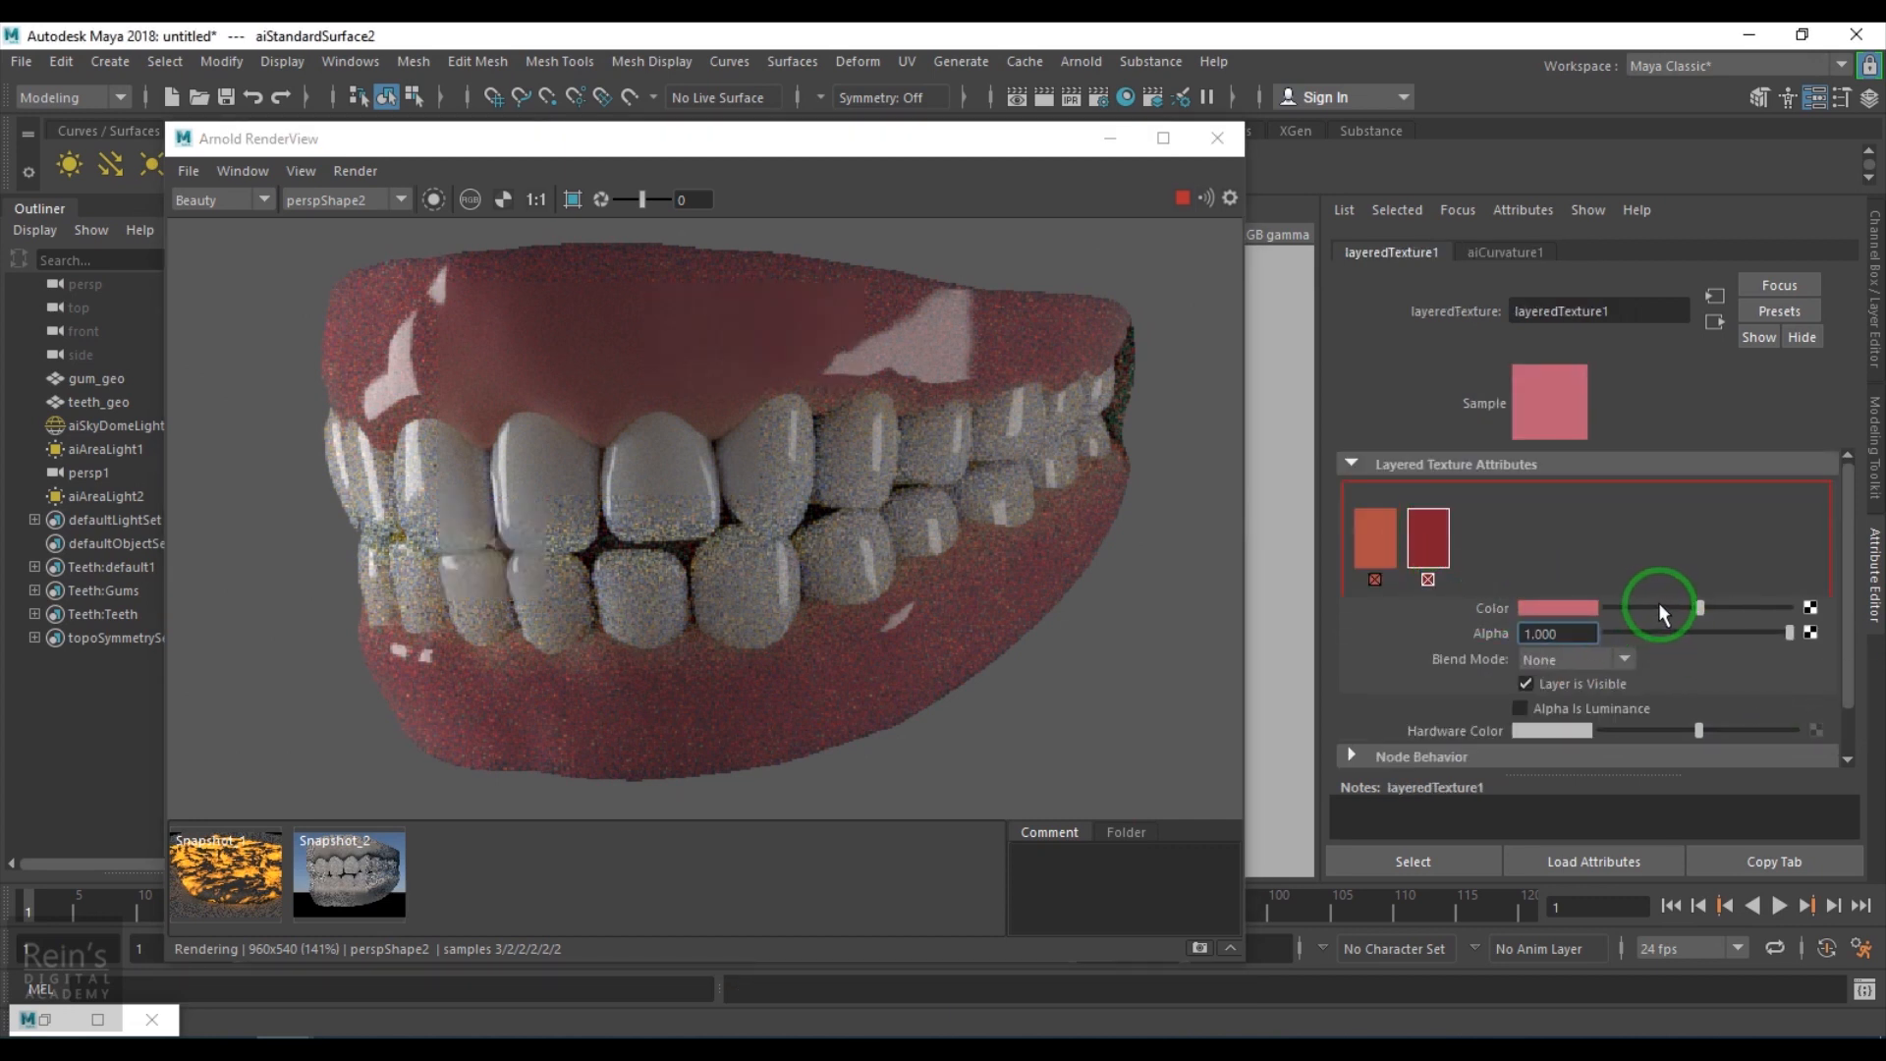
pyautogui.click(1654, 603)
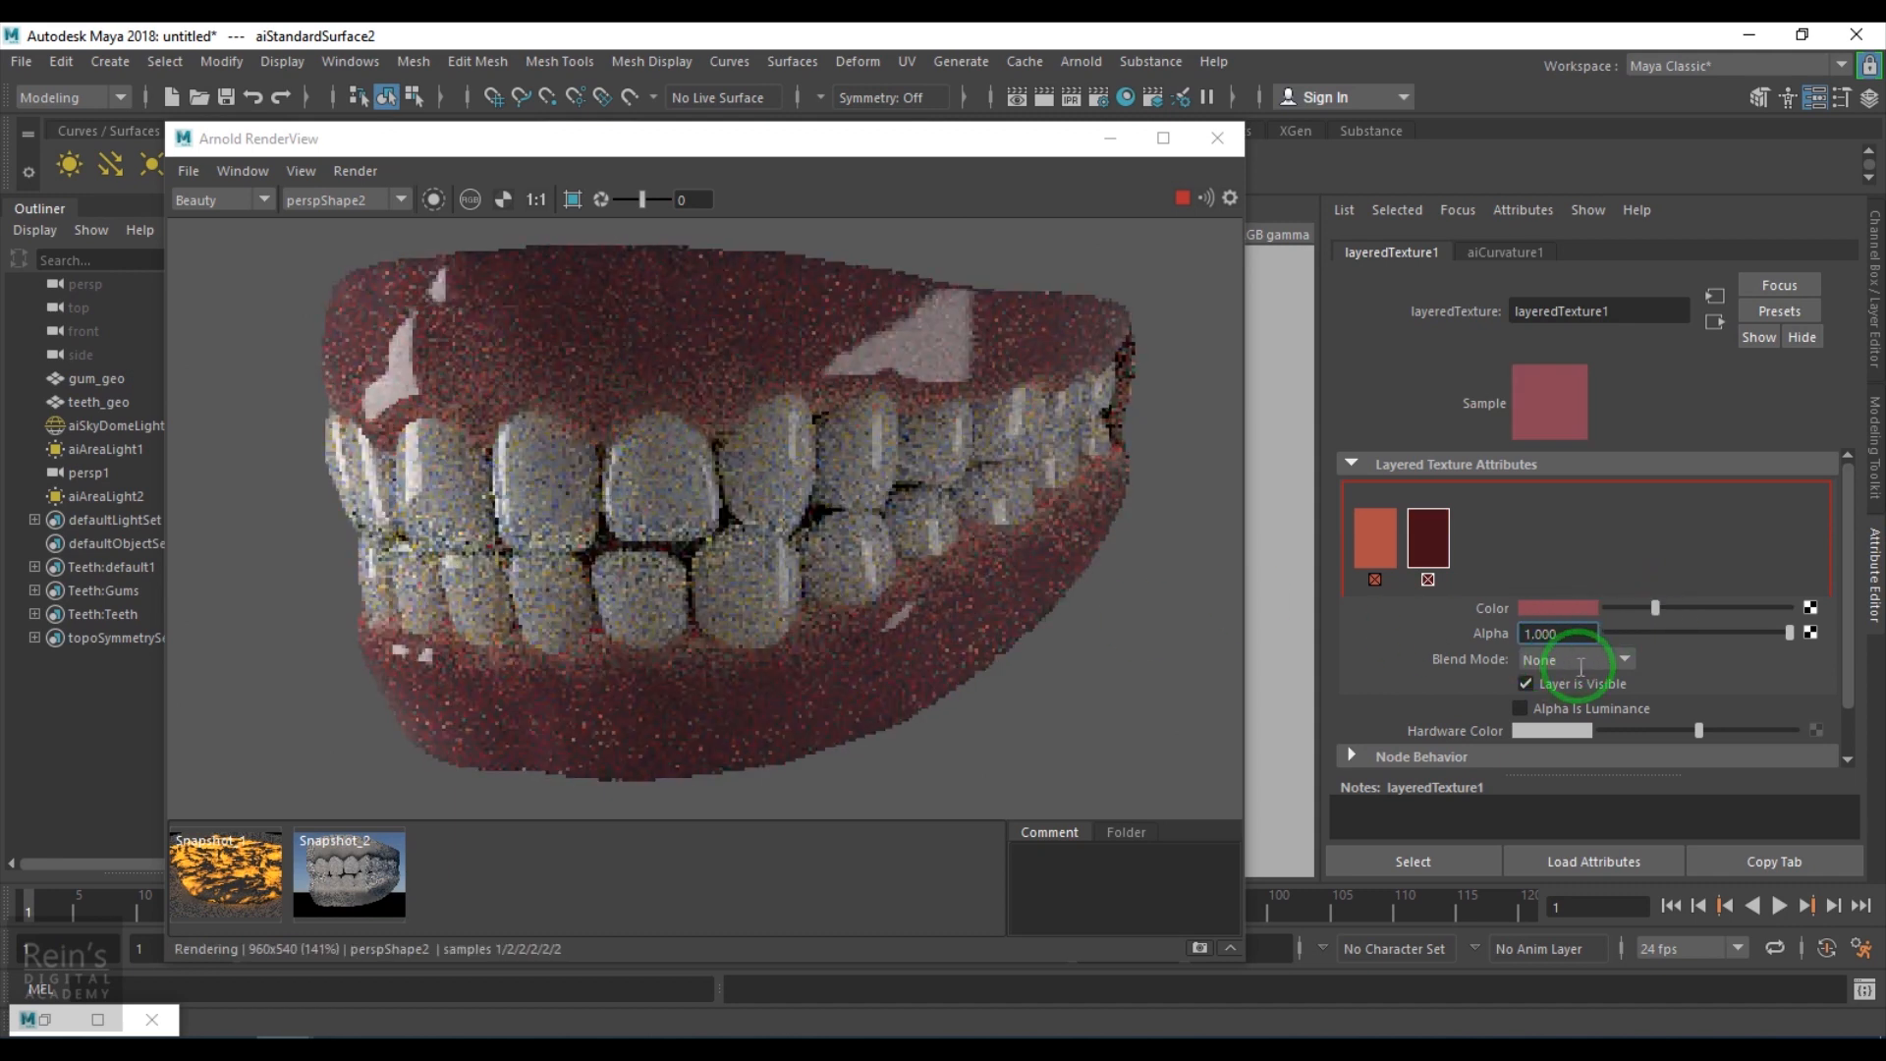
pyautogui.click(1690, 609)
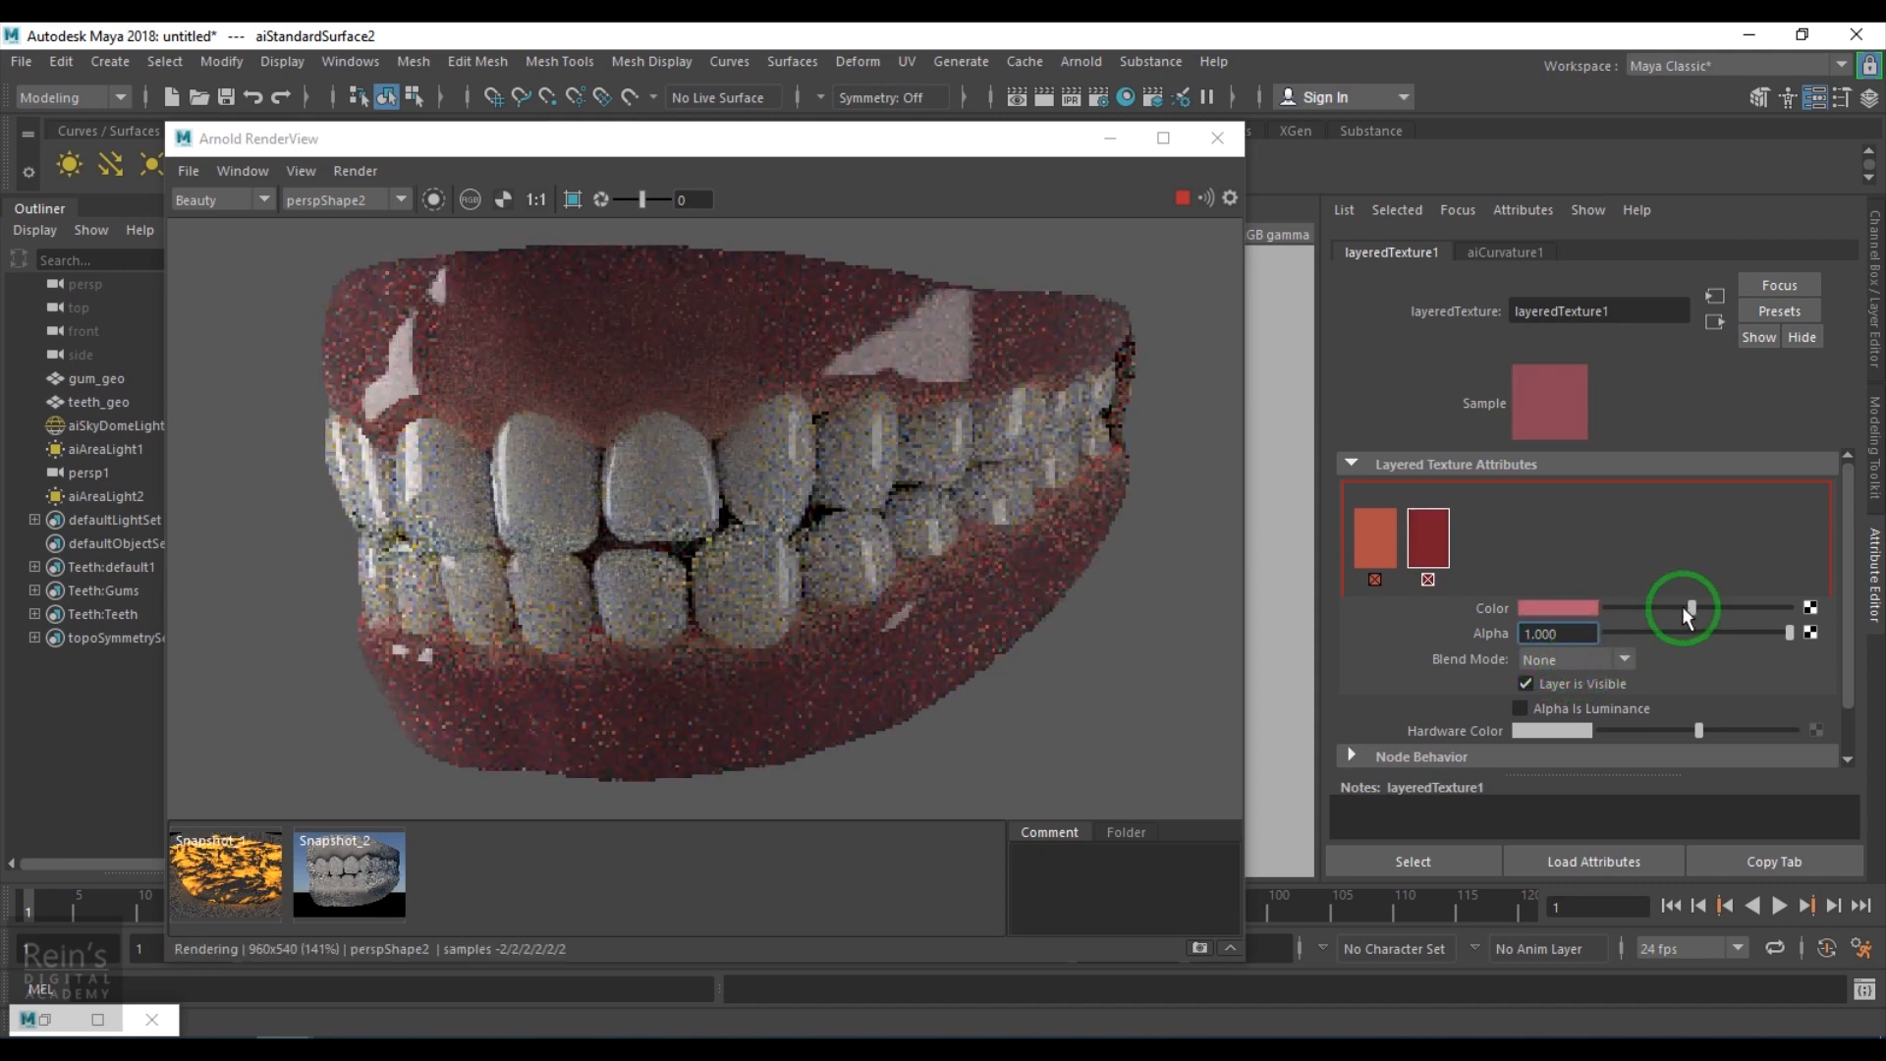
pyautogui.click(1571, 609)
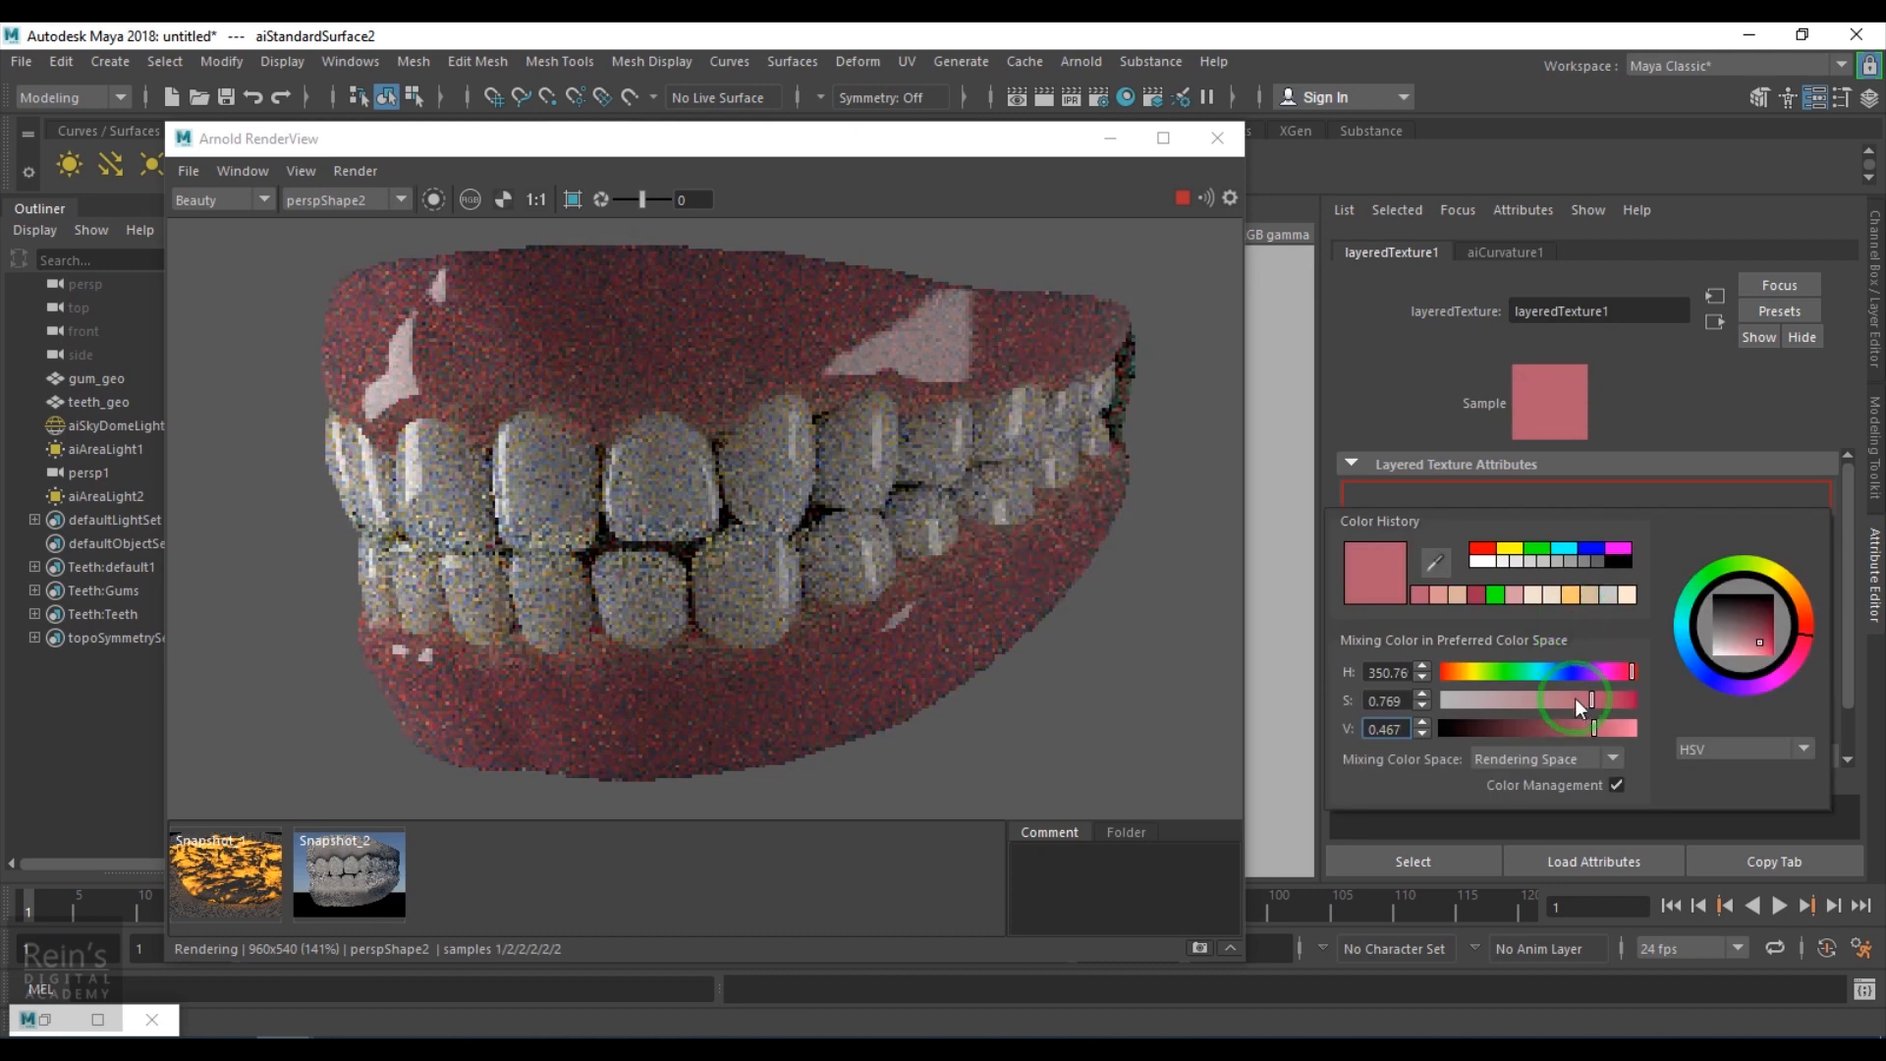
pyautogui.click(1608, 728)
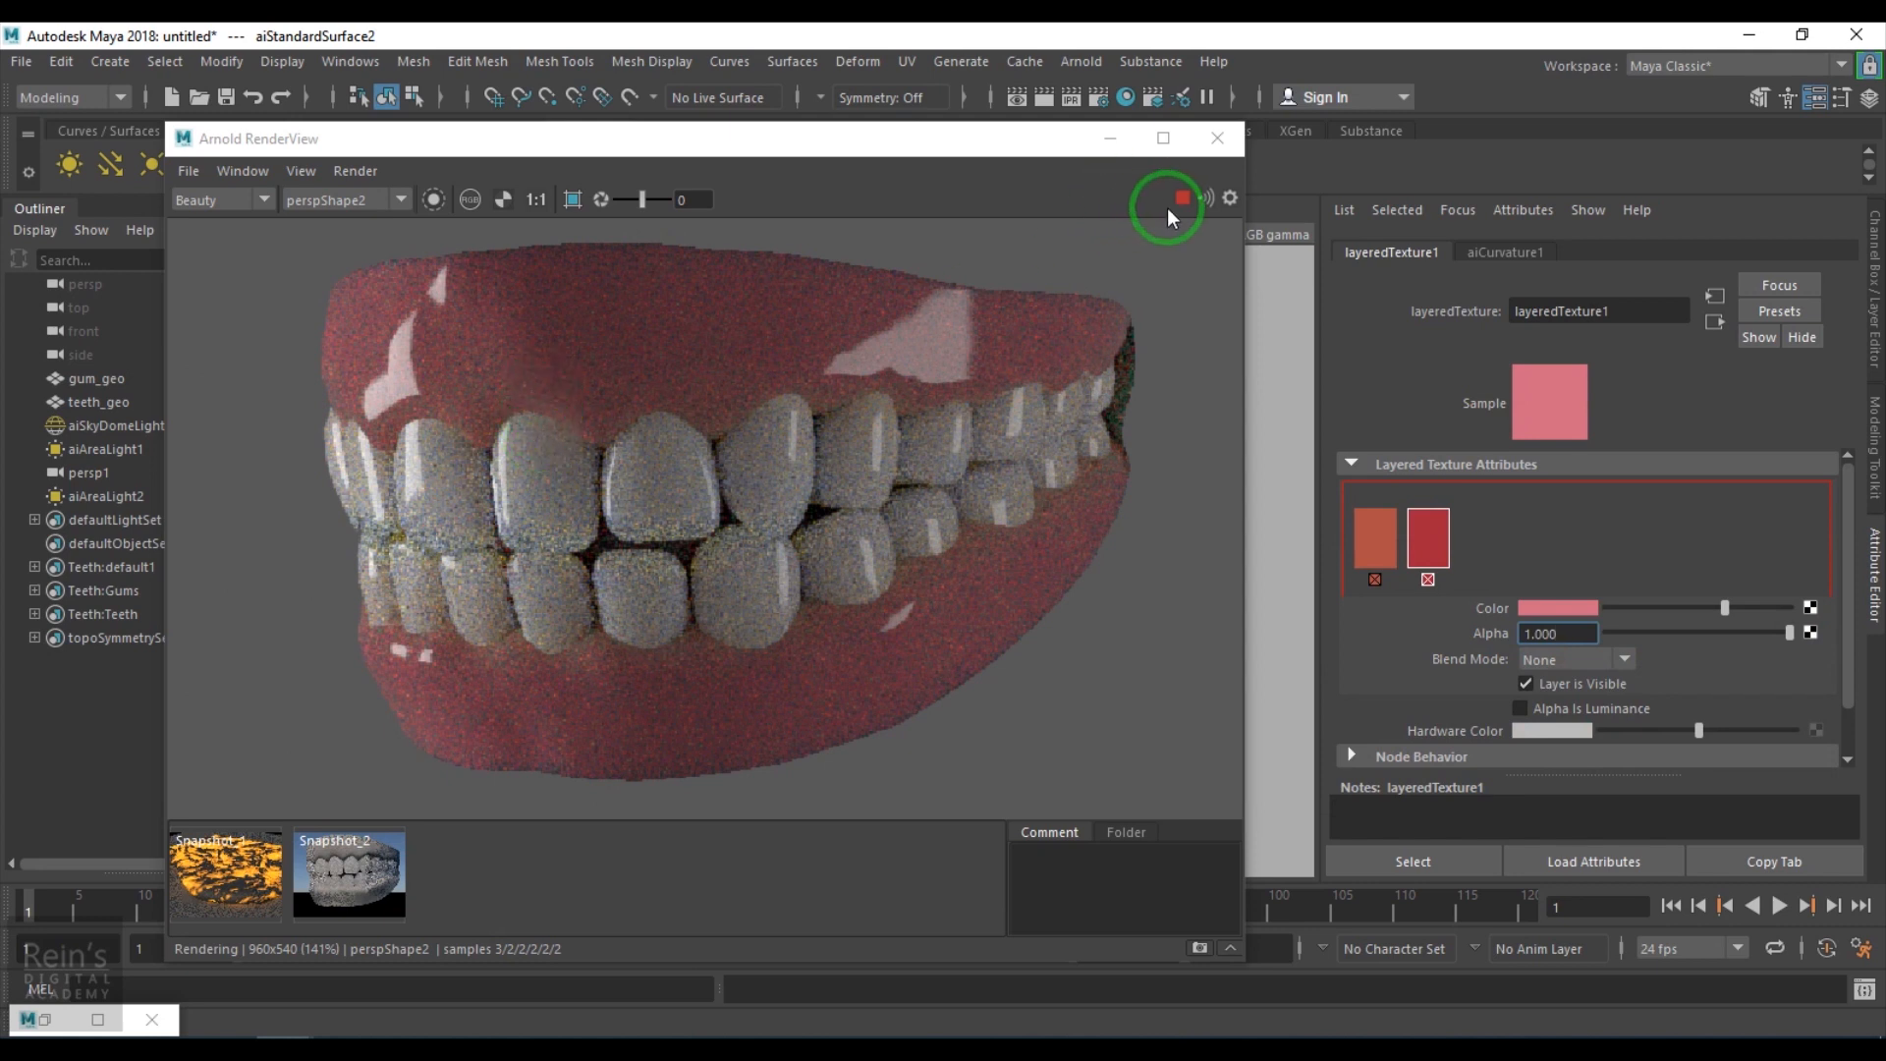
# Stop the render and enter teeth as the SSS Set Name in the Arnold export settings of gum_geo.
pyautogui.moveTo(969, 148); pyautogui.dragTo(910, 777)
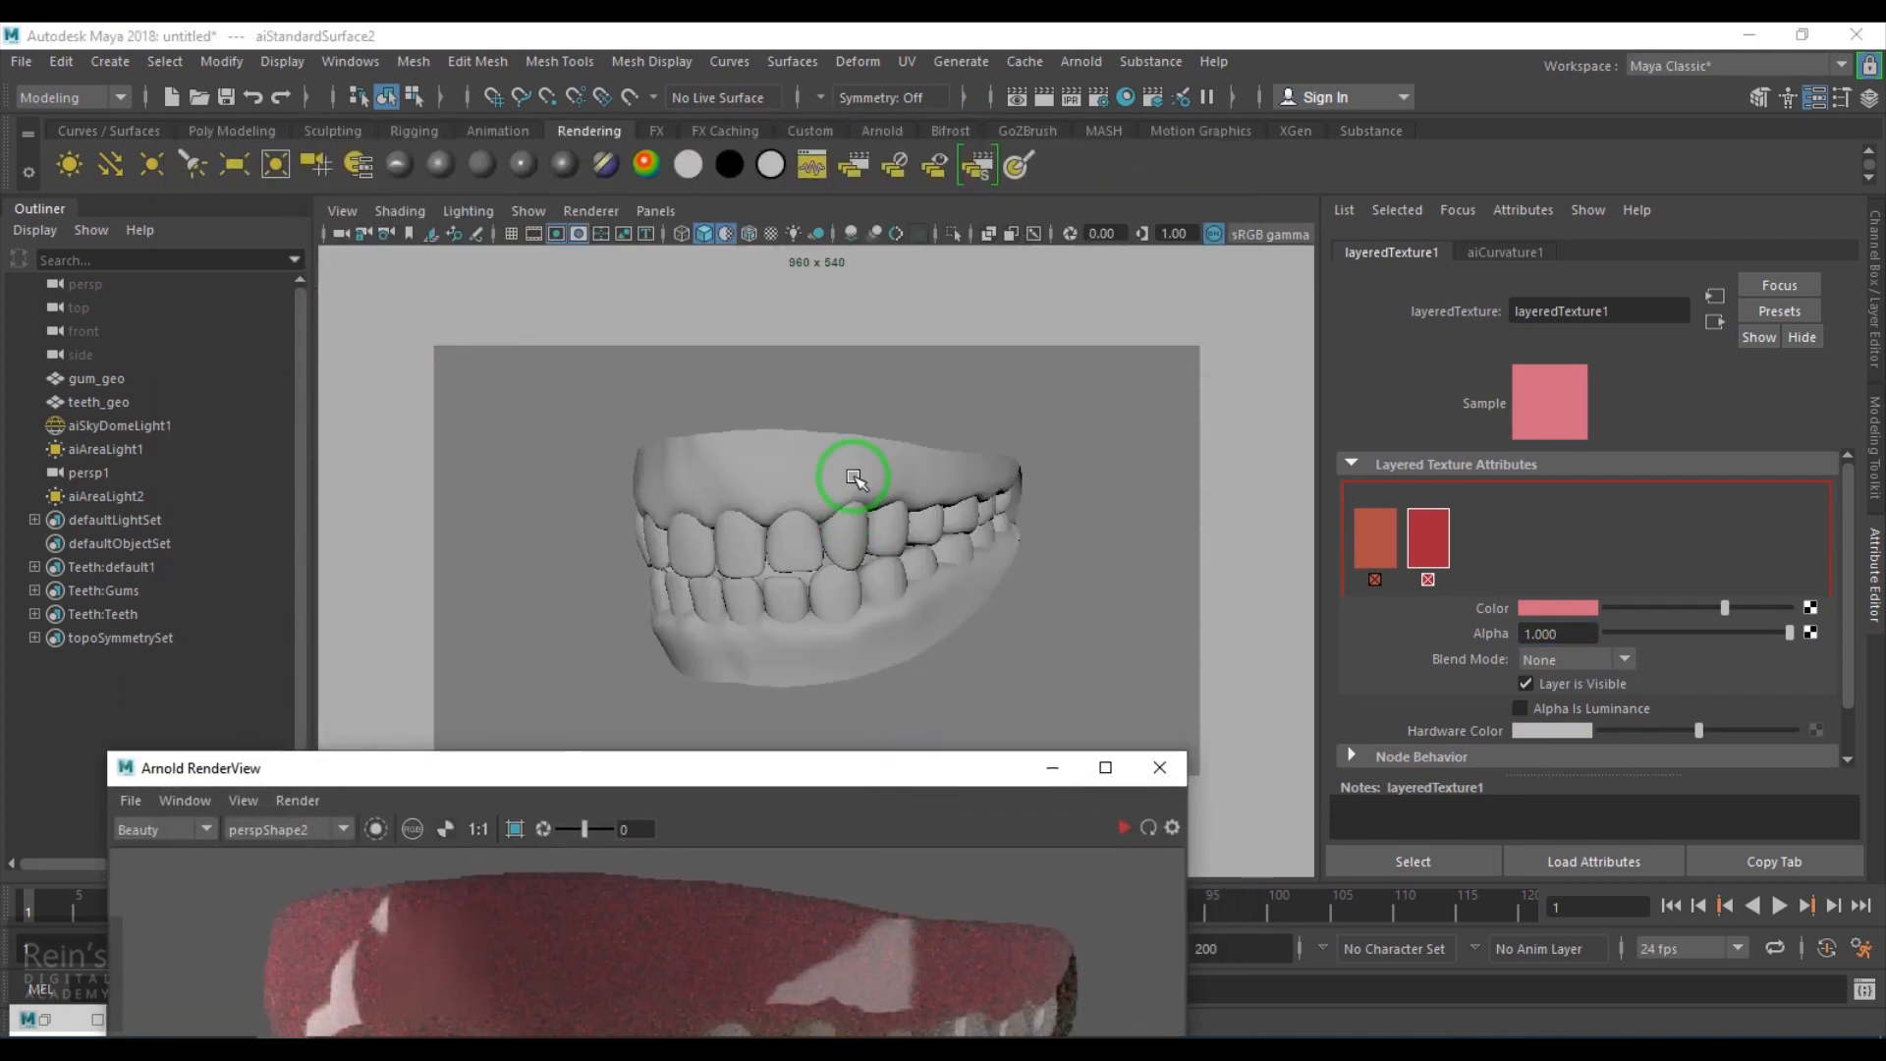
pyautogui.click(854, 471)
pyautogui.click(1475, 247)
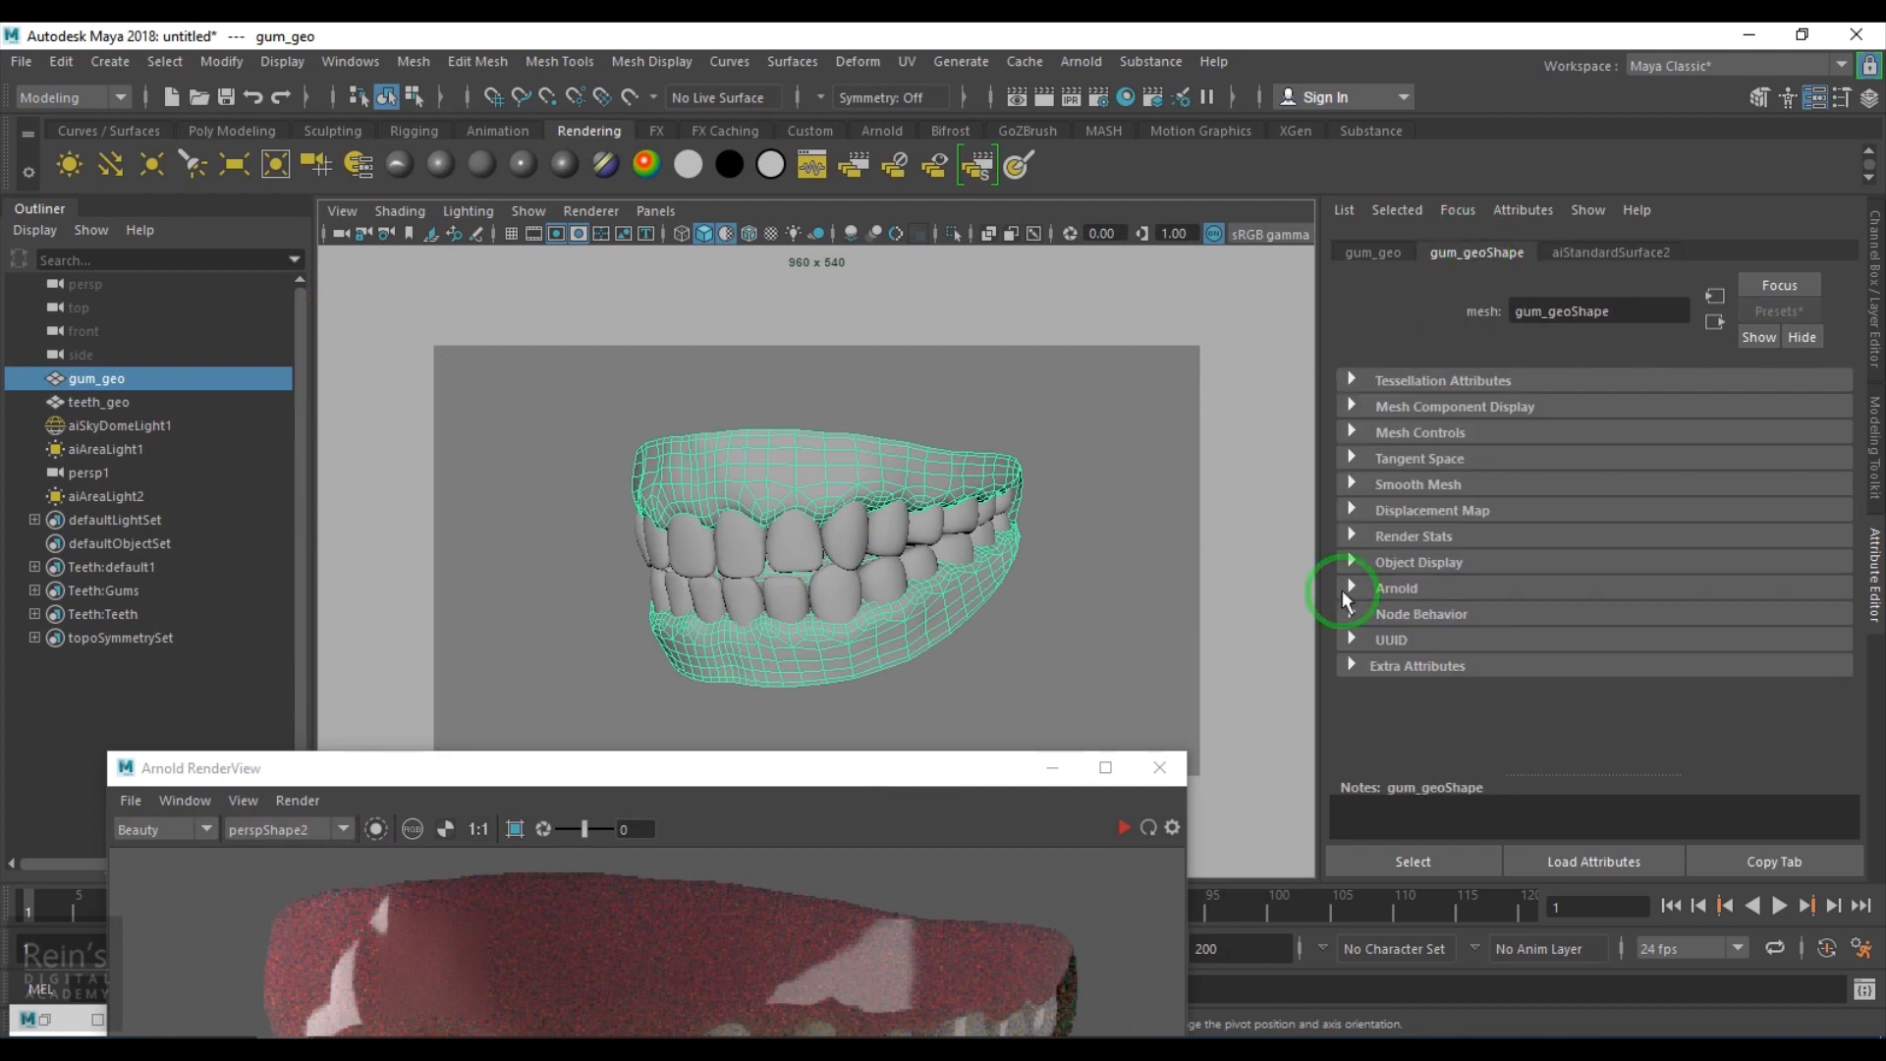
pyautogui.click(1403, 586)
pyautogui.scroll(-5, 1402, 582)
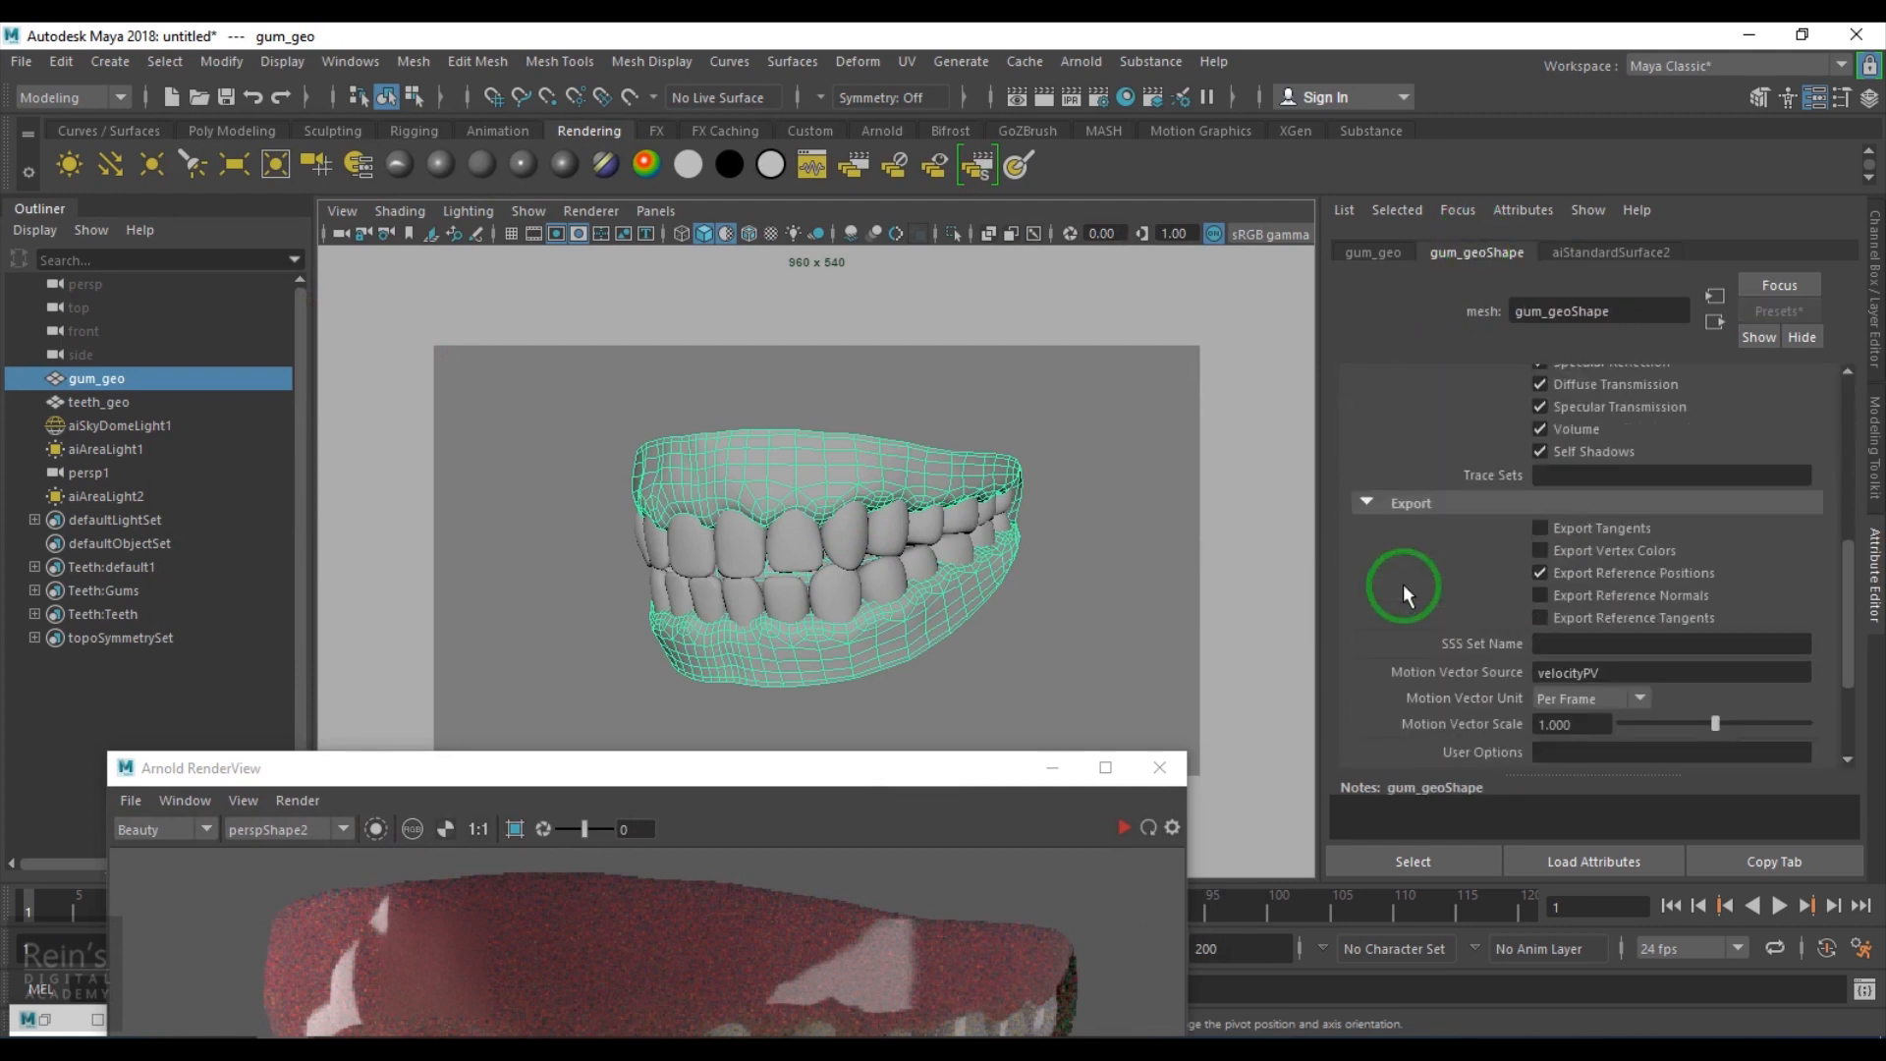
pyautogui.click(1602, 571)
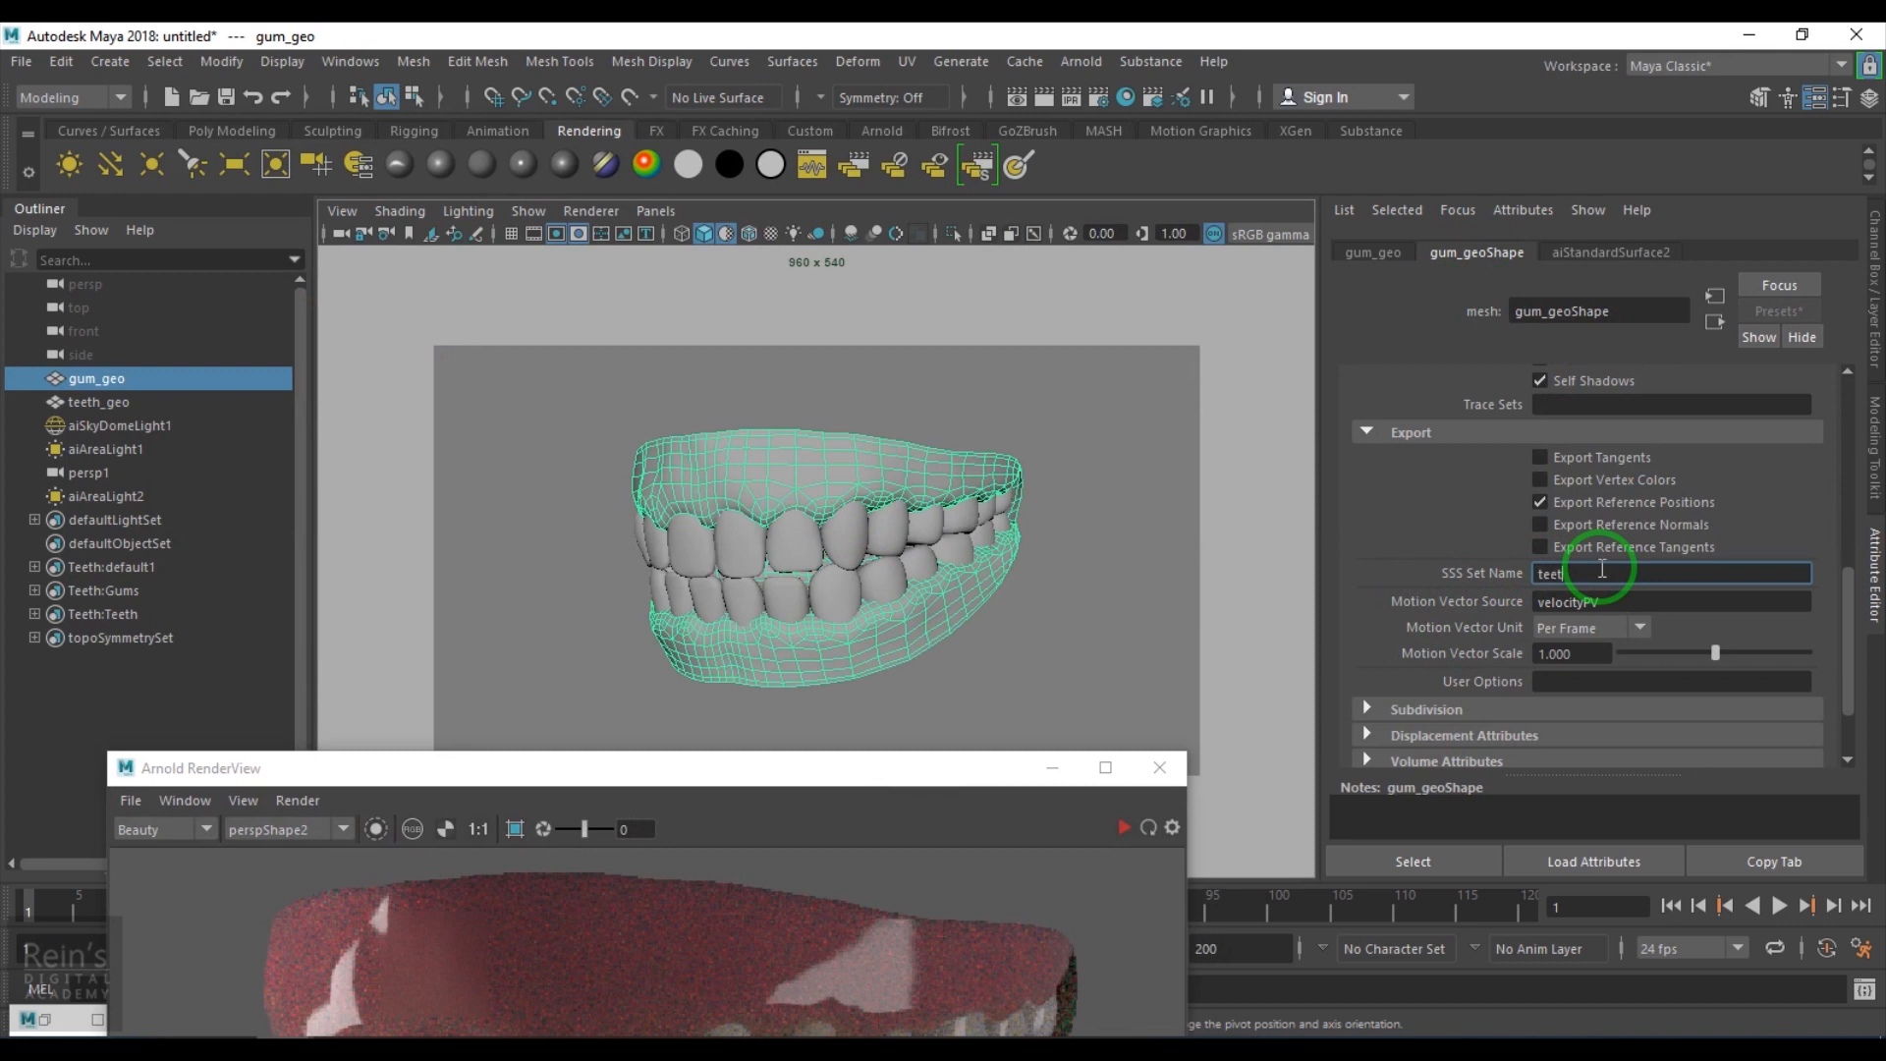
pyautogui.press('Return')
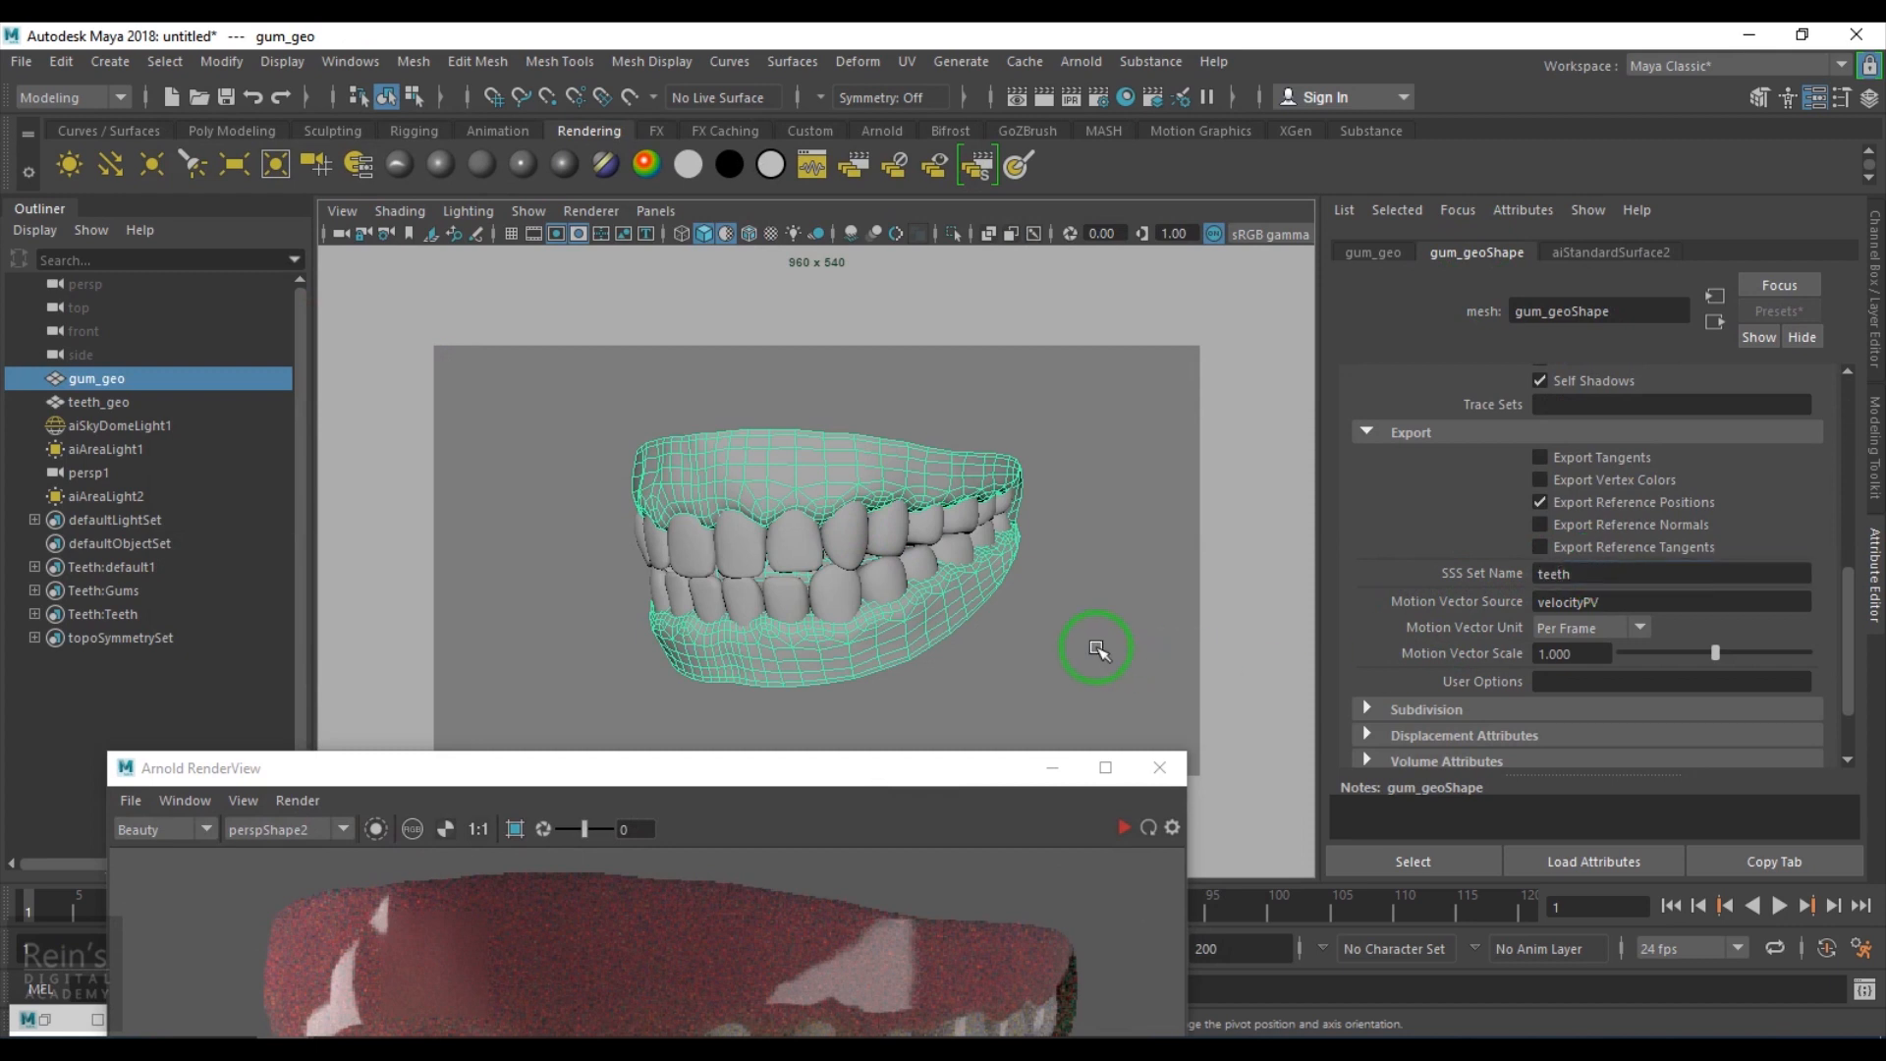
# Give teeth_geo the same SSS Set Name, teeth.
pyautogui.click(864, 546)
pyautogui.press('e')
pyautogui.click(1540, 576)
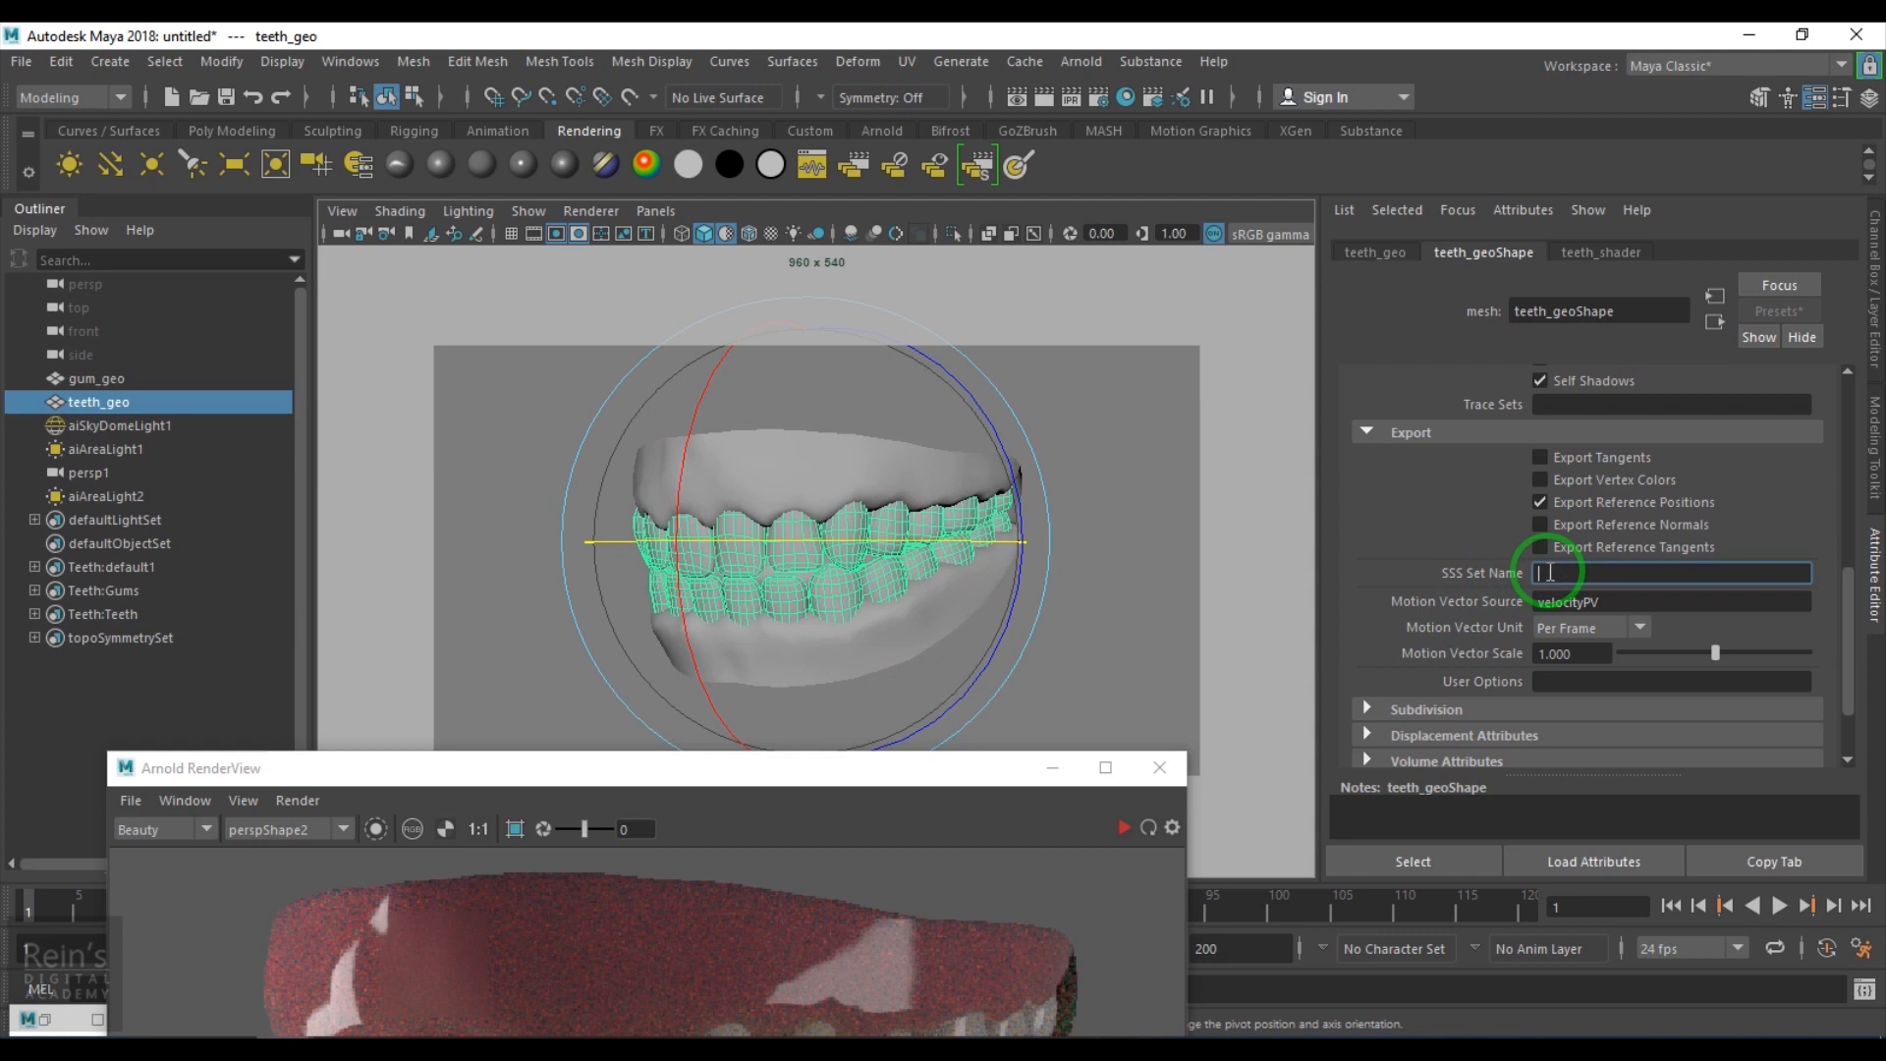
pyautogui.write('h')
pyautogui.press('Return')
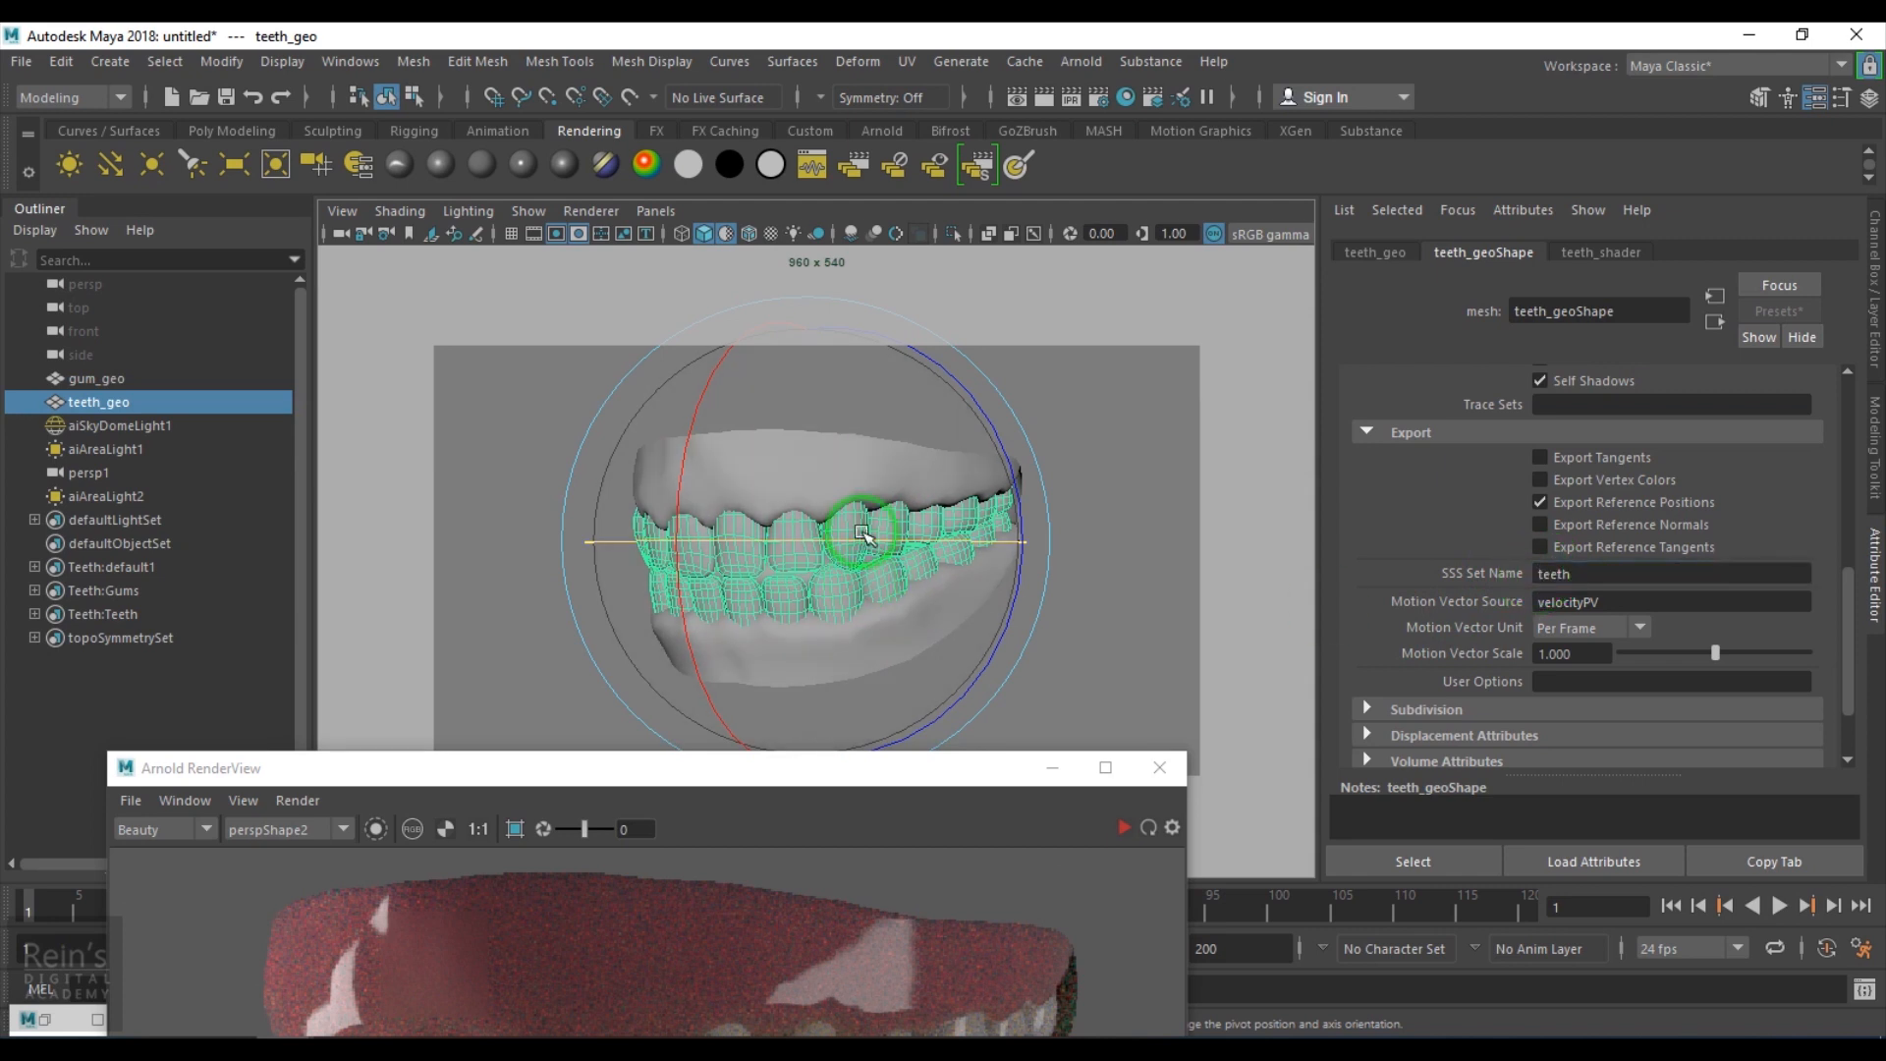
# Run the live render, examine the teeth and adjoining gums up close, and stop it.
pyautogui.click(837, 768)
pyautogui.moveTo(836, 768); pyautogui.dragTo(988, 227)
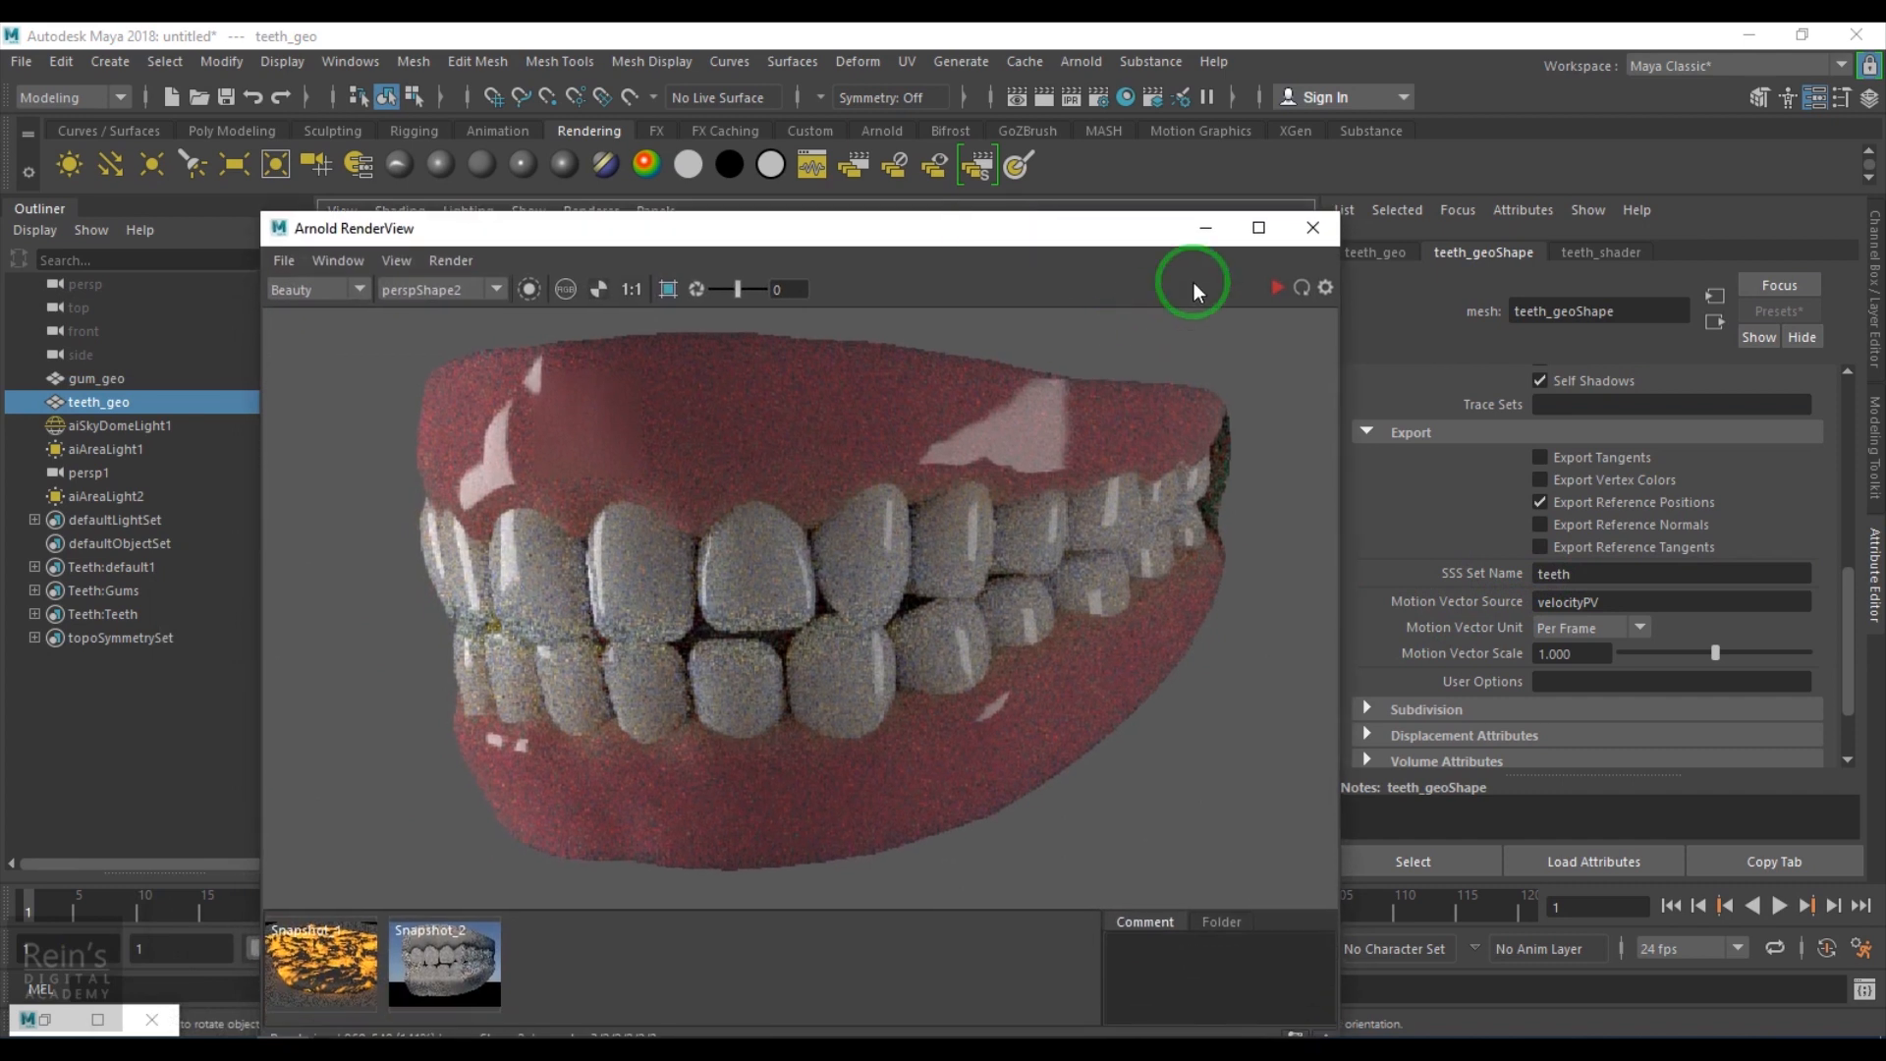
pyautogui.click(1277, 288)
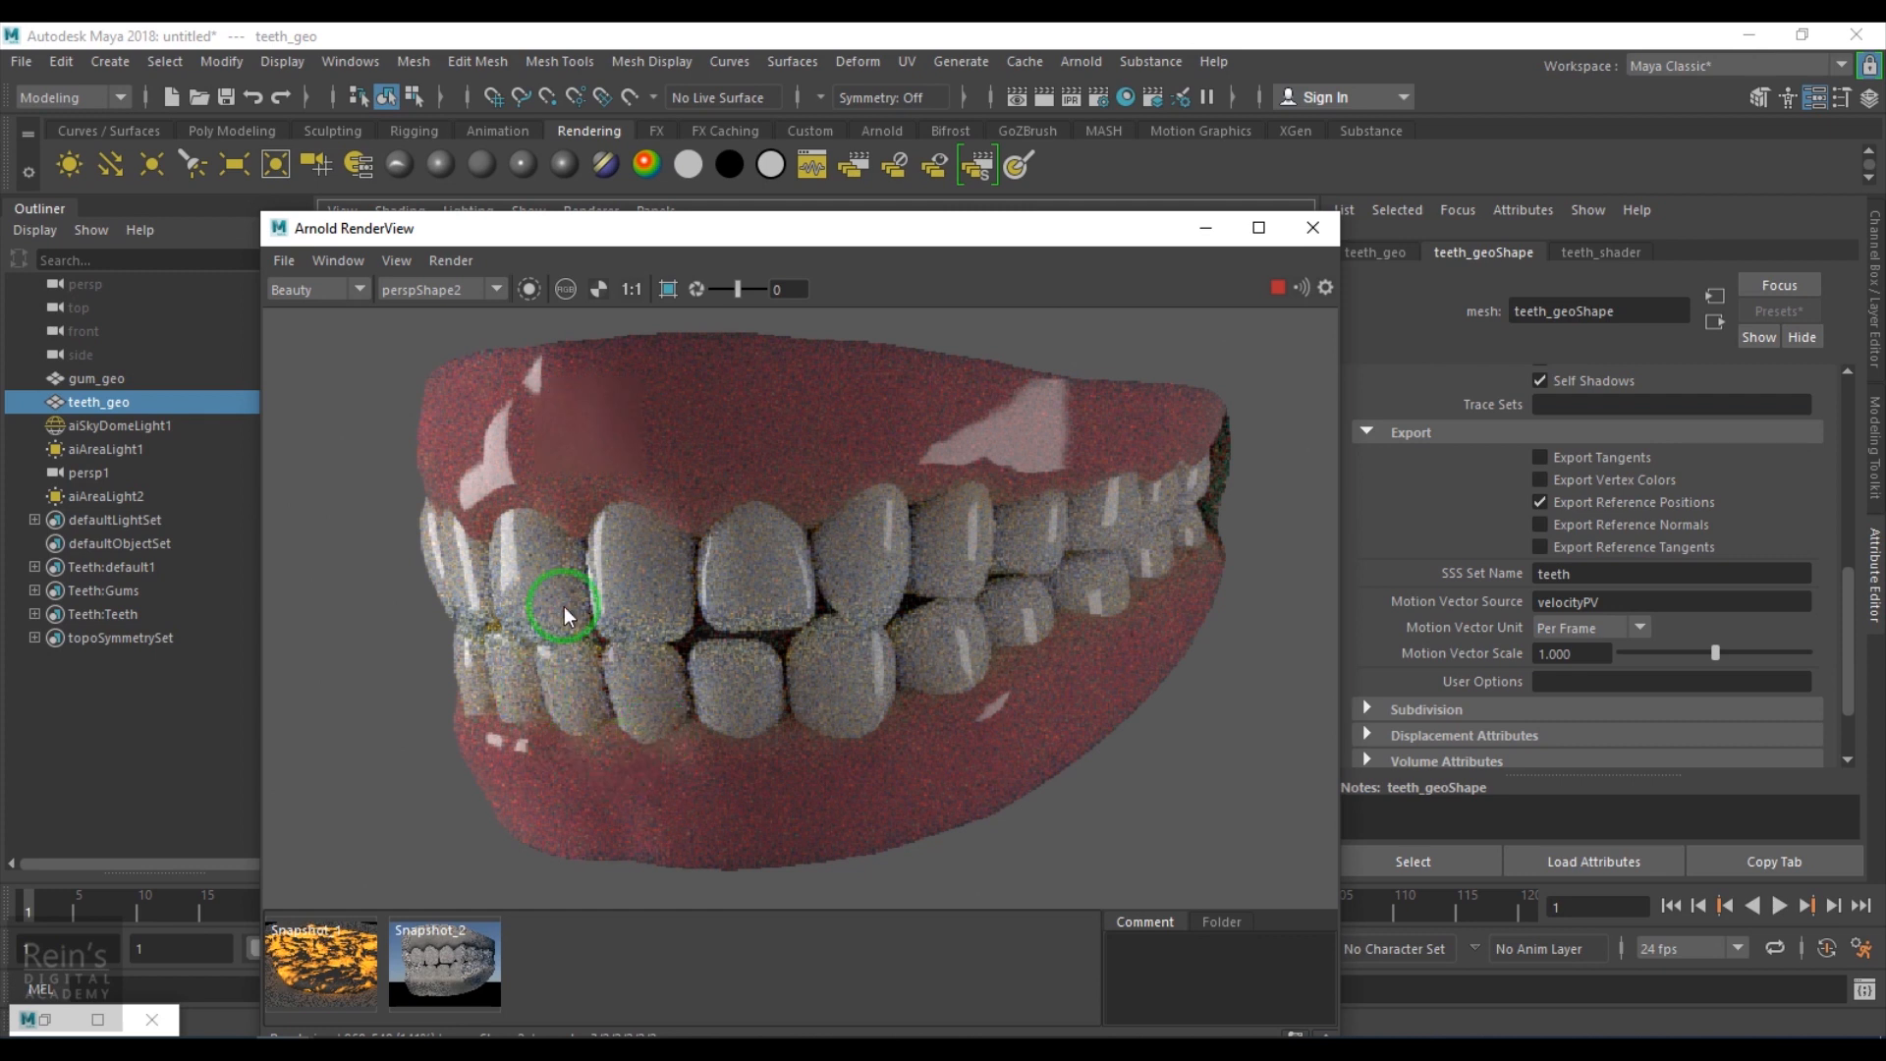
pyautogui.scroll(2, 561, 605)
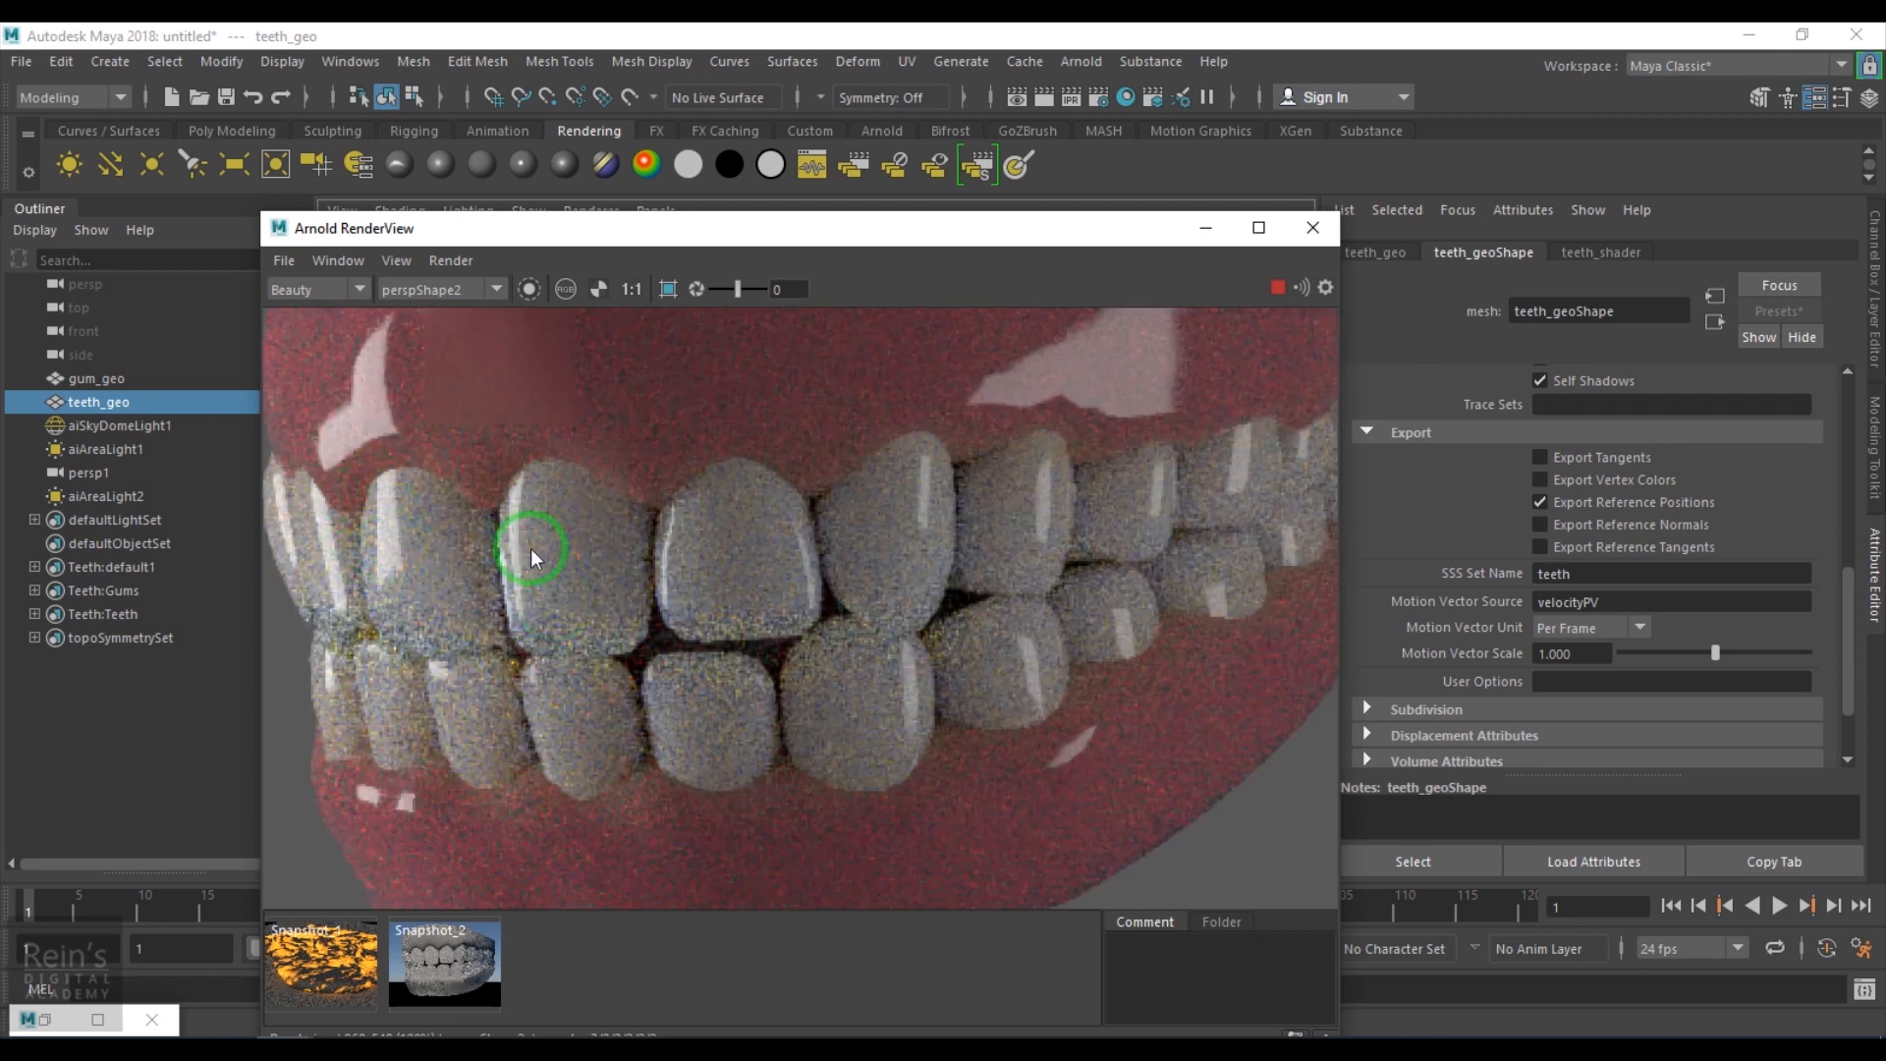
pyautogui.click(1277, 290)
# Reselect the teeth mesh and show the Geometry attributes of teeth_shader.
pyautogui.moveTo(1157, 244); pyautogui.dragTo(1065, 786)
pyautogui.click(1027, 670)
pyautogui.click(779, 543)
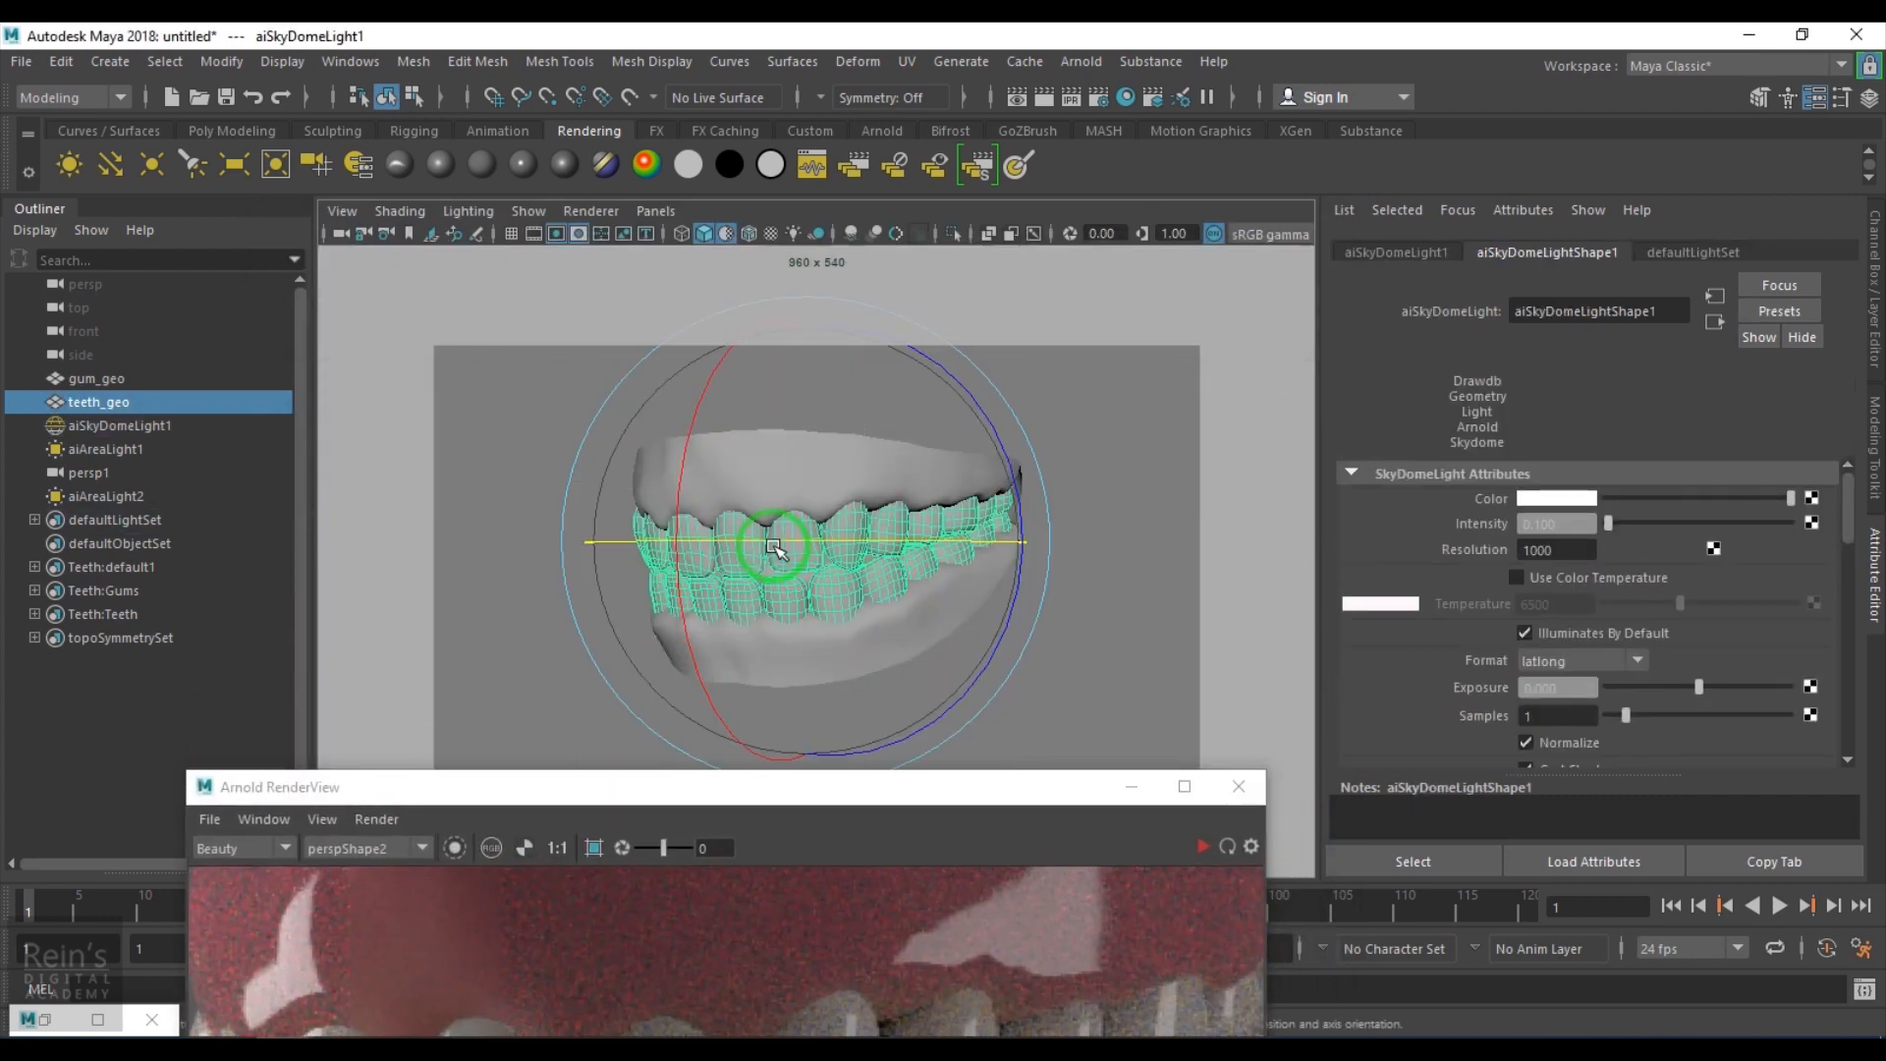
pyautogui.moveTo(849, 804); pyautogui.dragTo(836, 289)
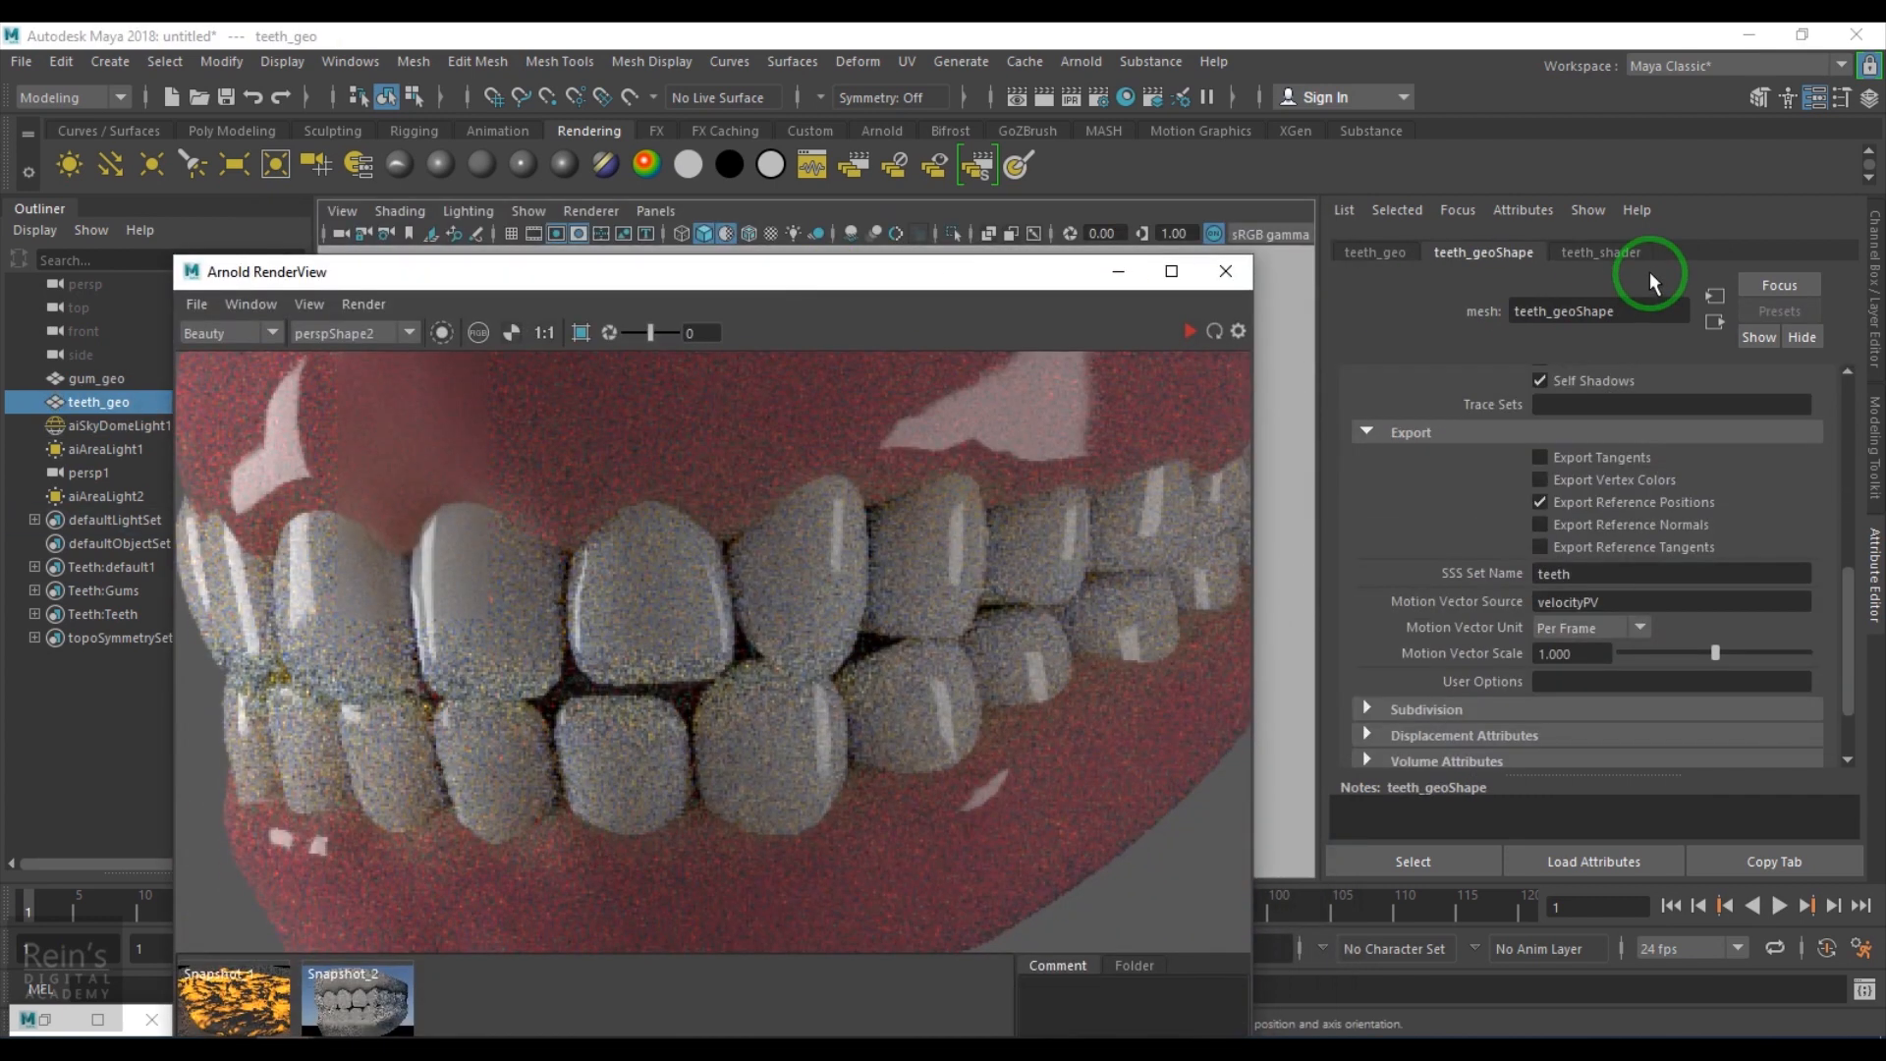
pyautogui.click(1630, 254)
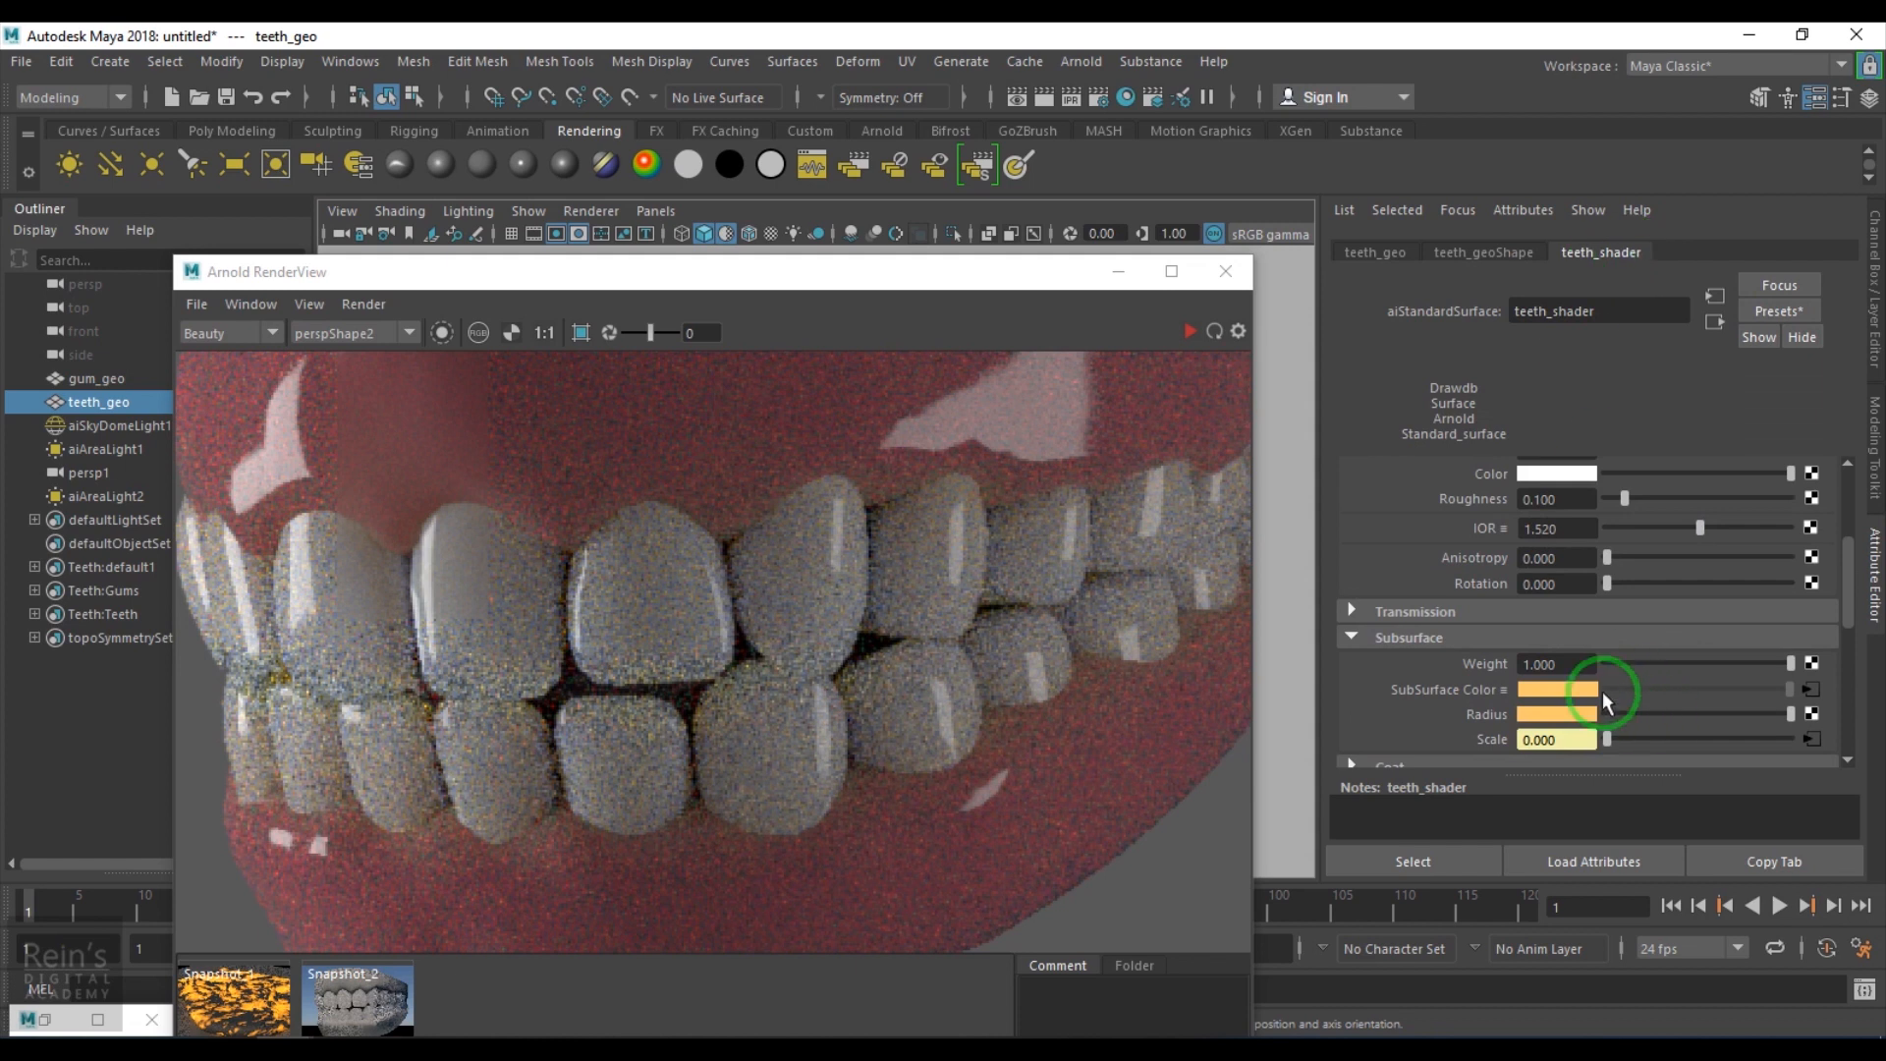
pyautogui.scroll(-5, 1602, 691)
pyautogui.scroll(-2, 1597, 692)
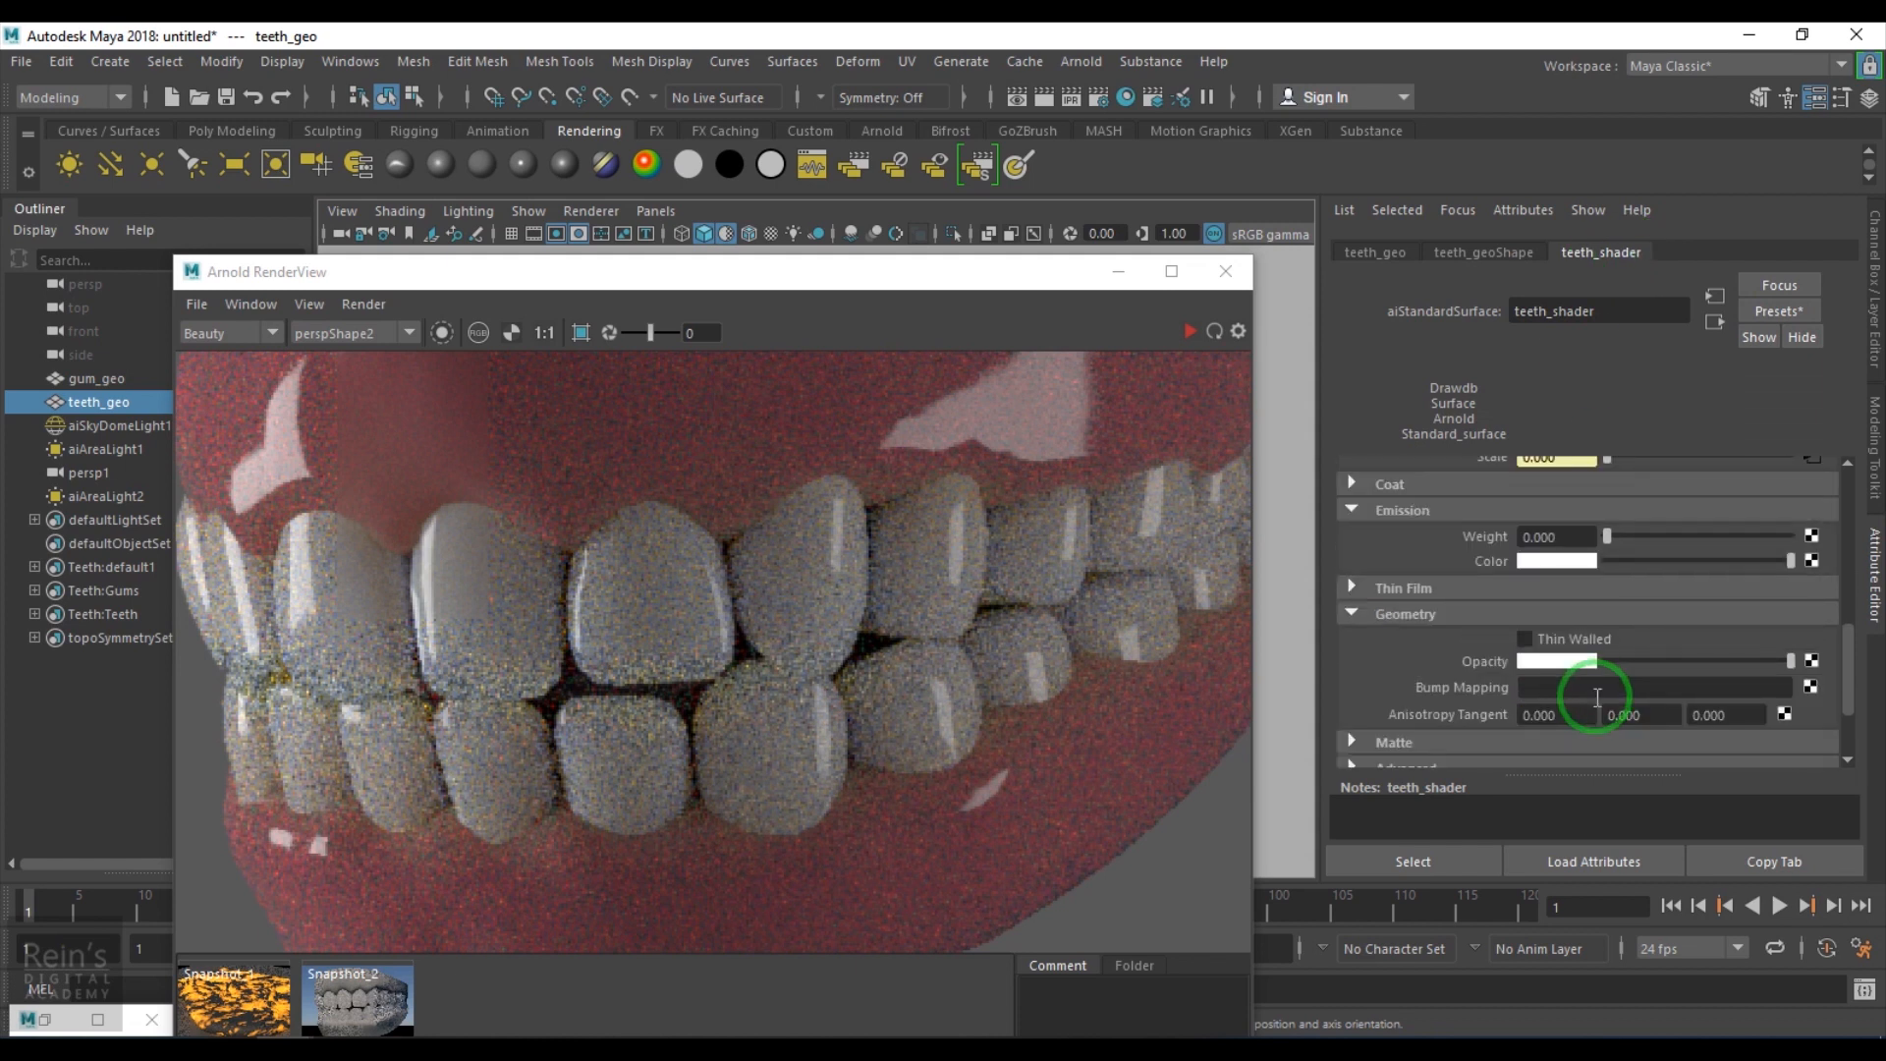
# Assign a 2D Noise texture to the Bump Mapping of teeth_shader.
pyautogui.click(1812, 688)
pyautogui.click(712, 571)
pyautogui.moveTo(862, 383); pyautogui.dragTo(876, 216)
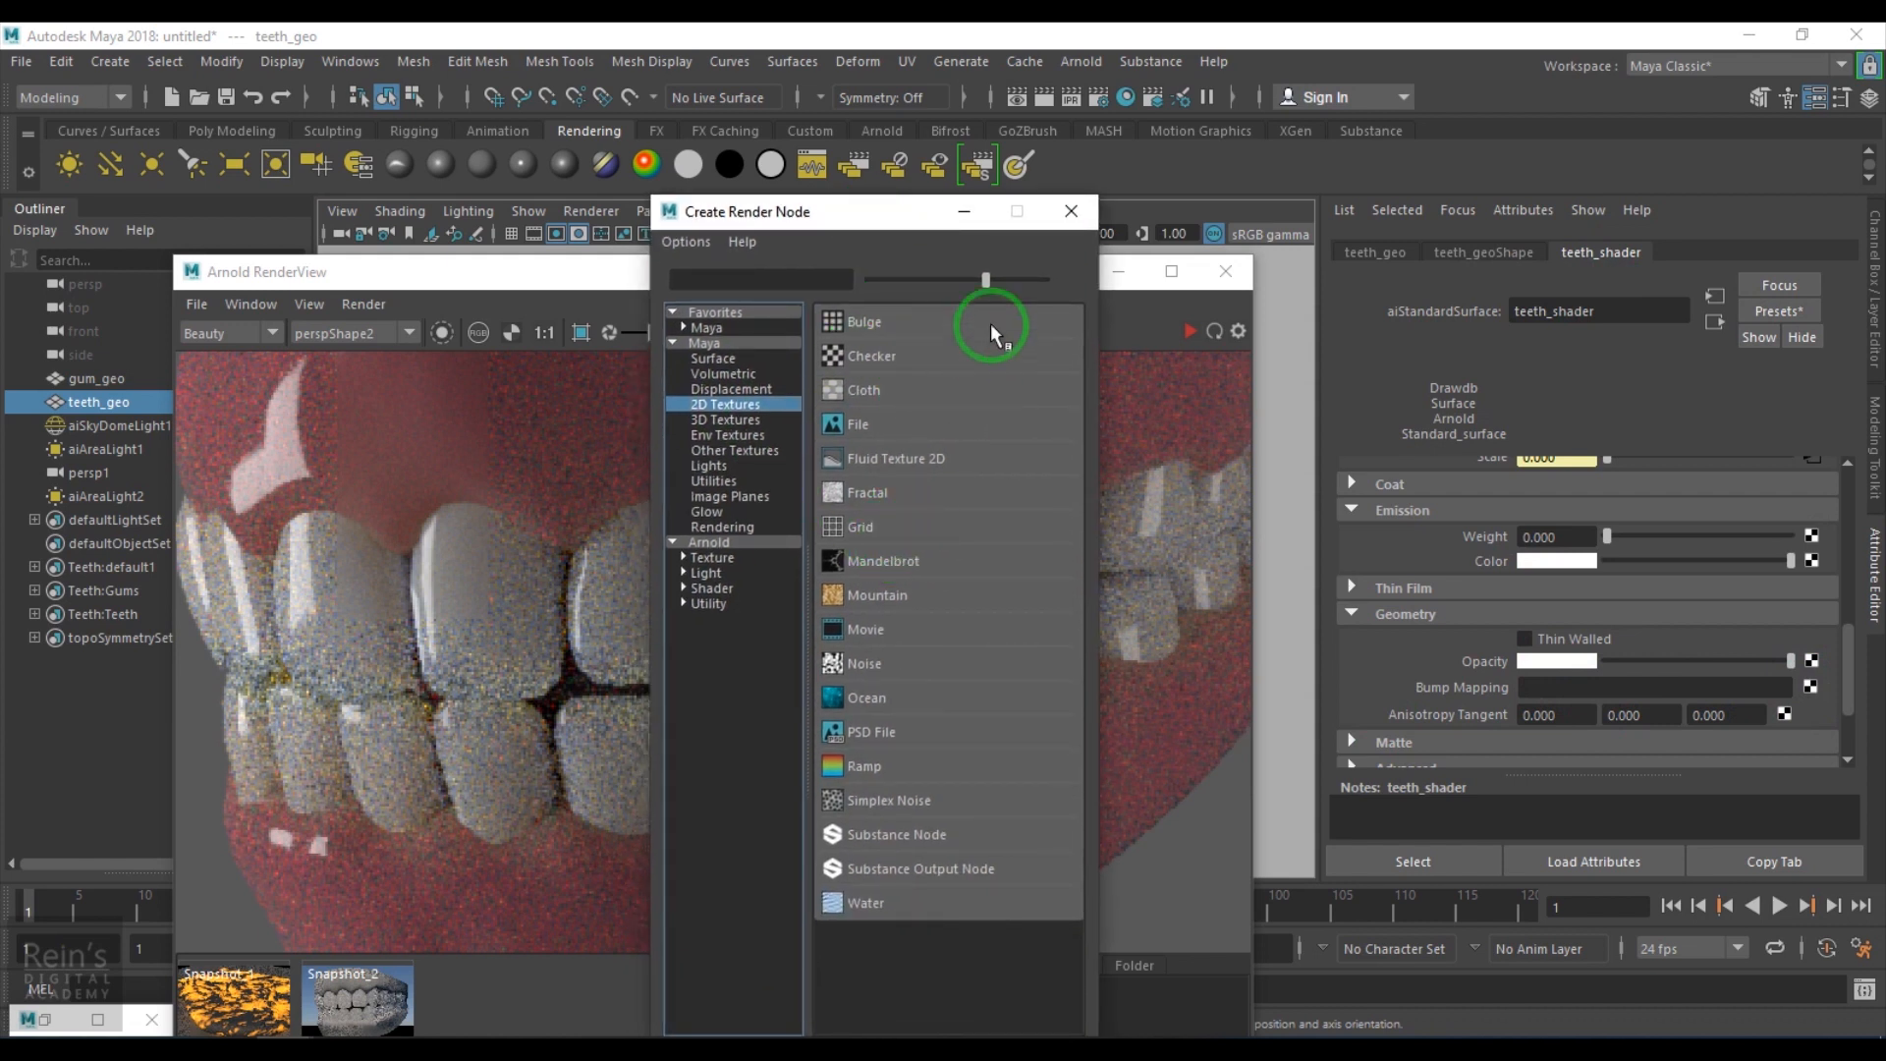
pyautogui.moveTo(968, 289); pyautogui.dragTo(1027, 281)
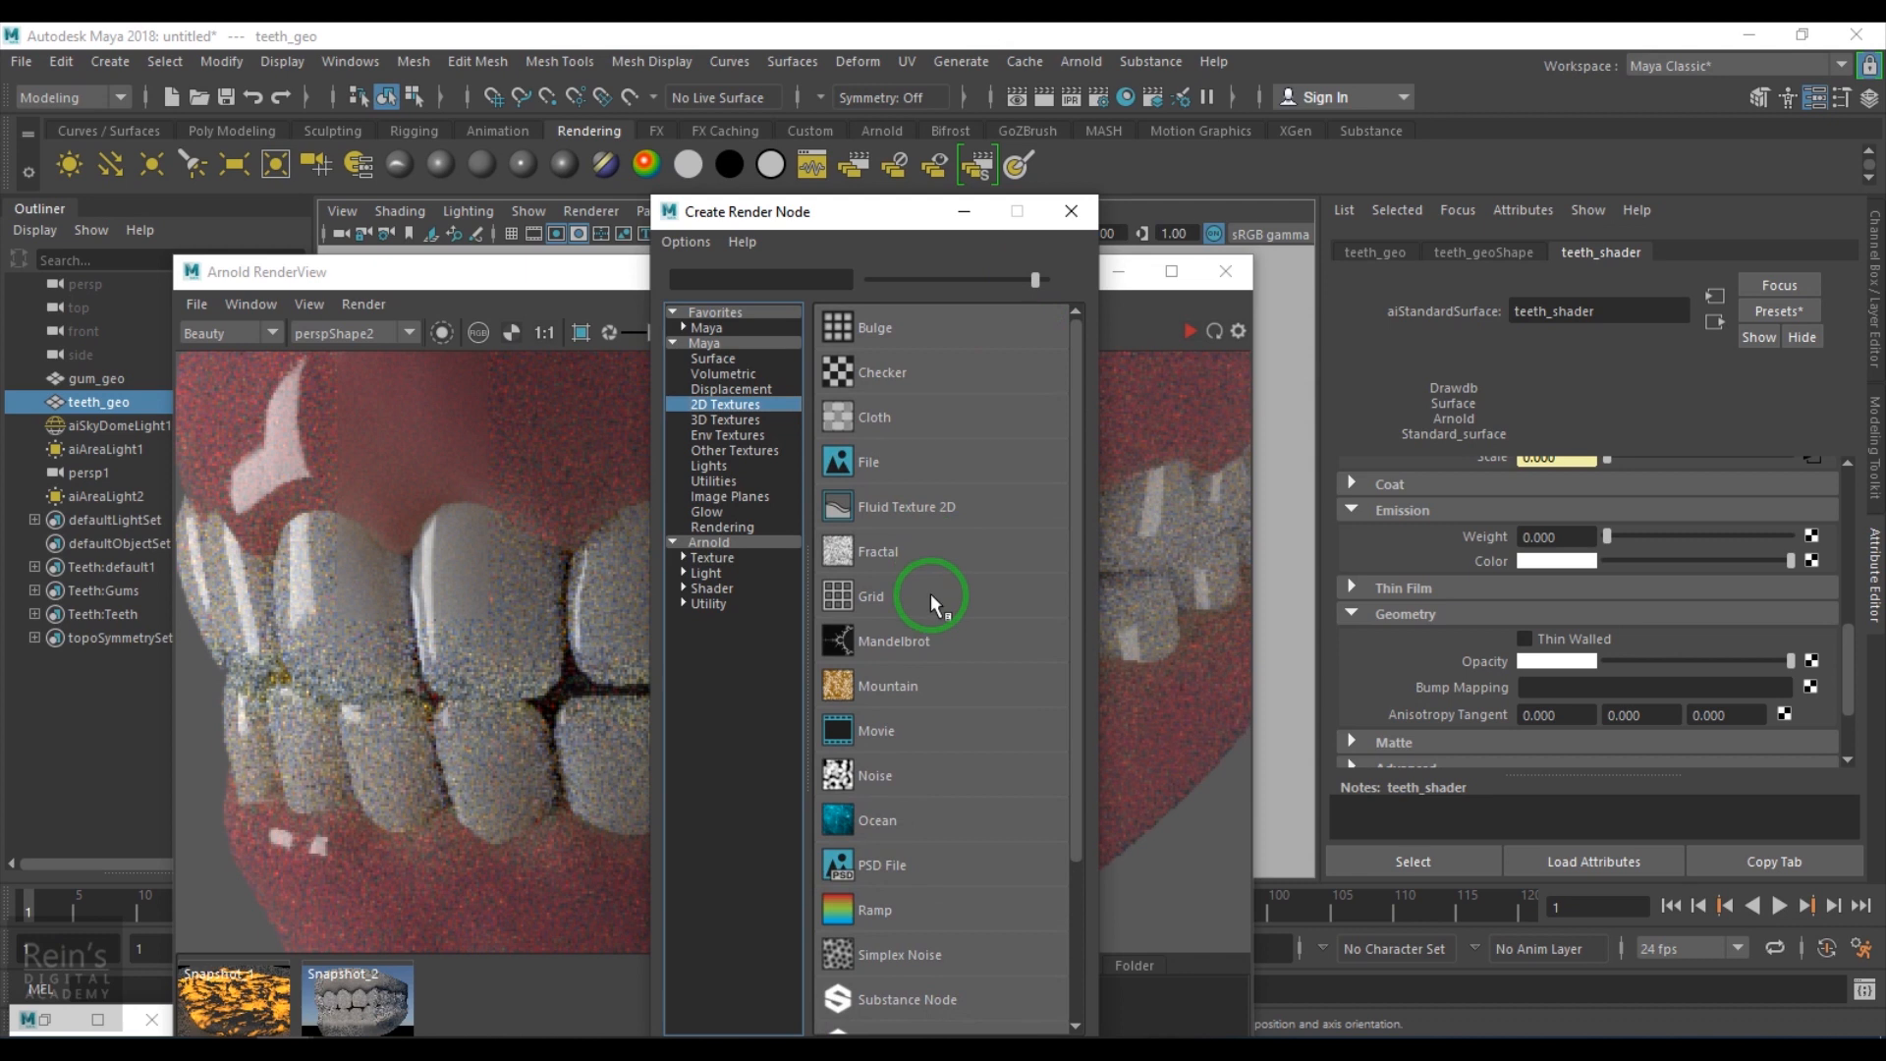
pyautogui.scroll(-2, 970, 687)
pyautogui.scroll(1, 970, 687)
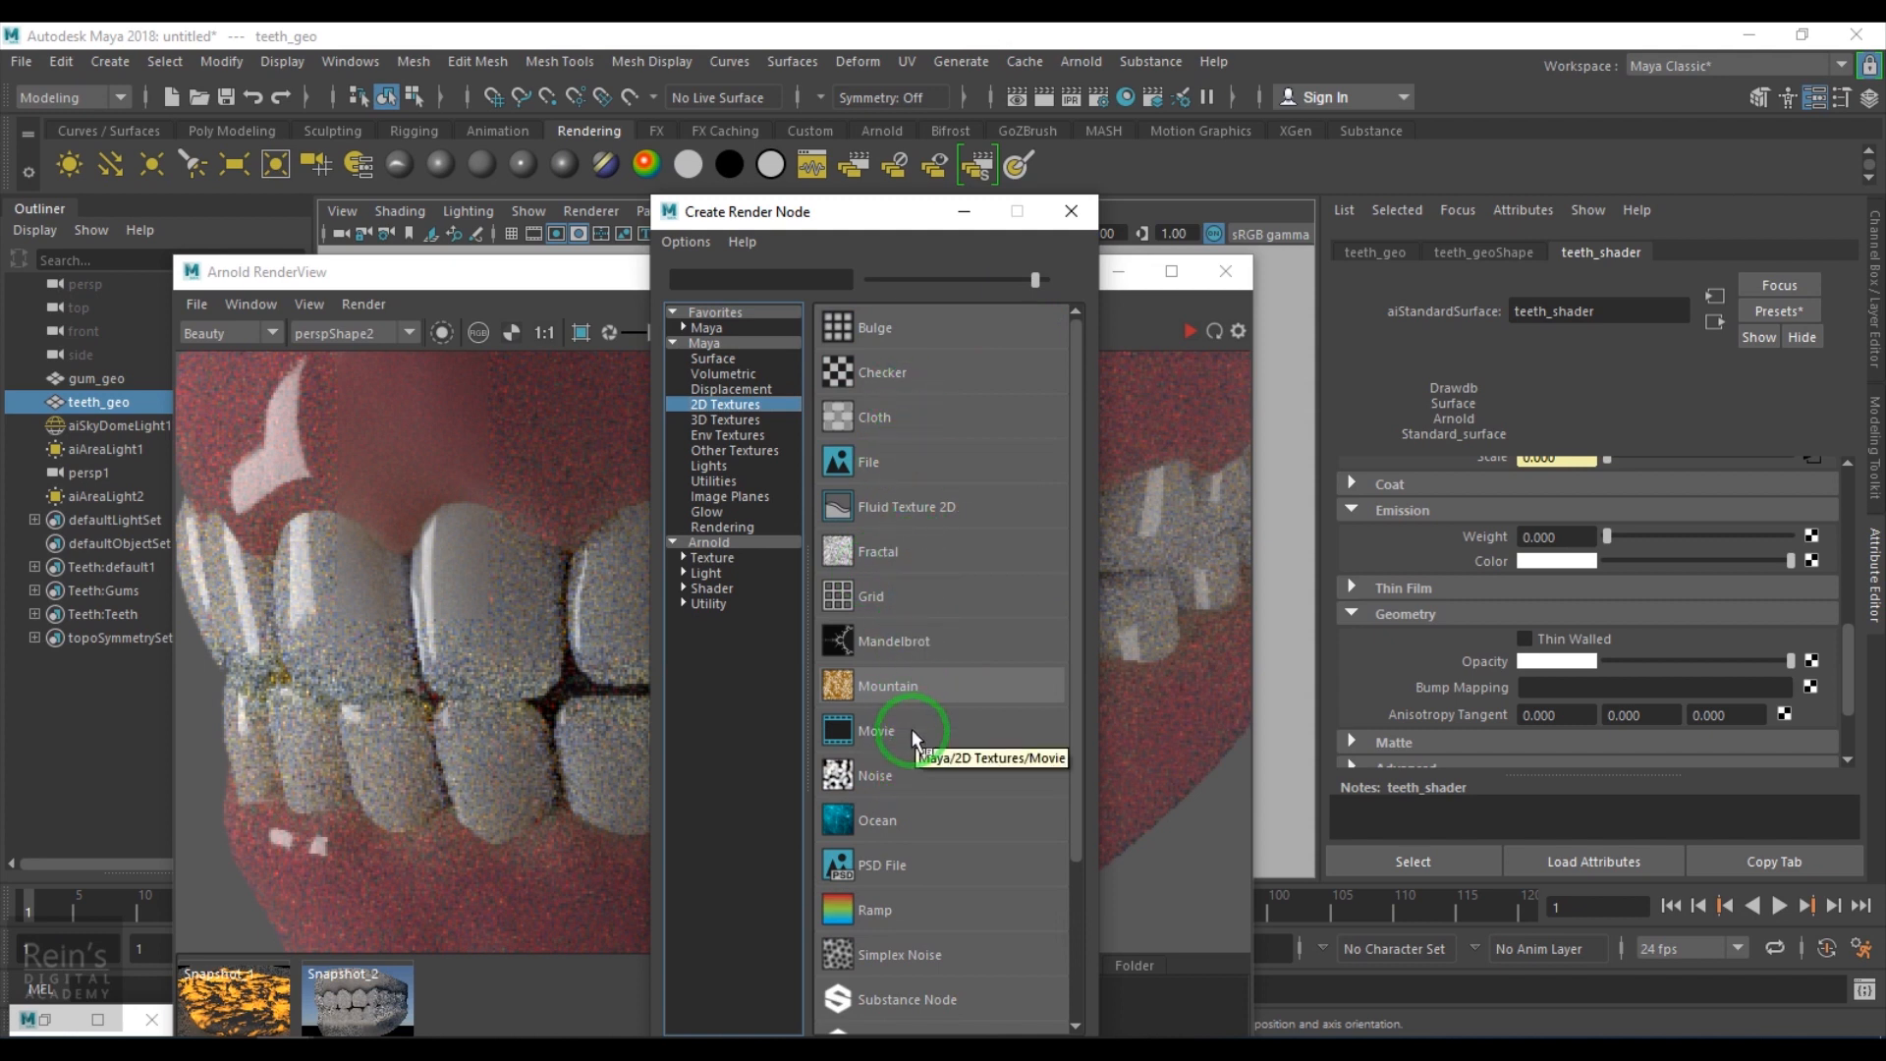
pyautogui.scroll(-1, 908, 780)
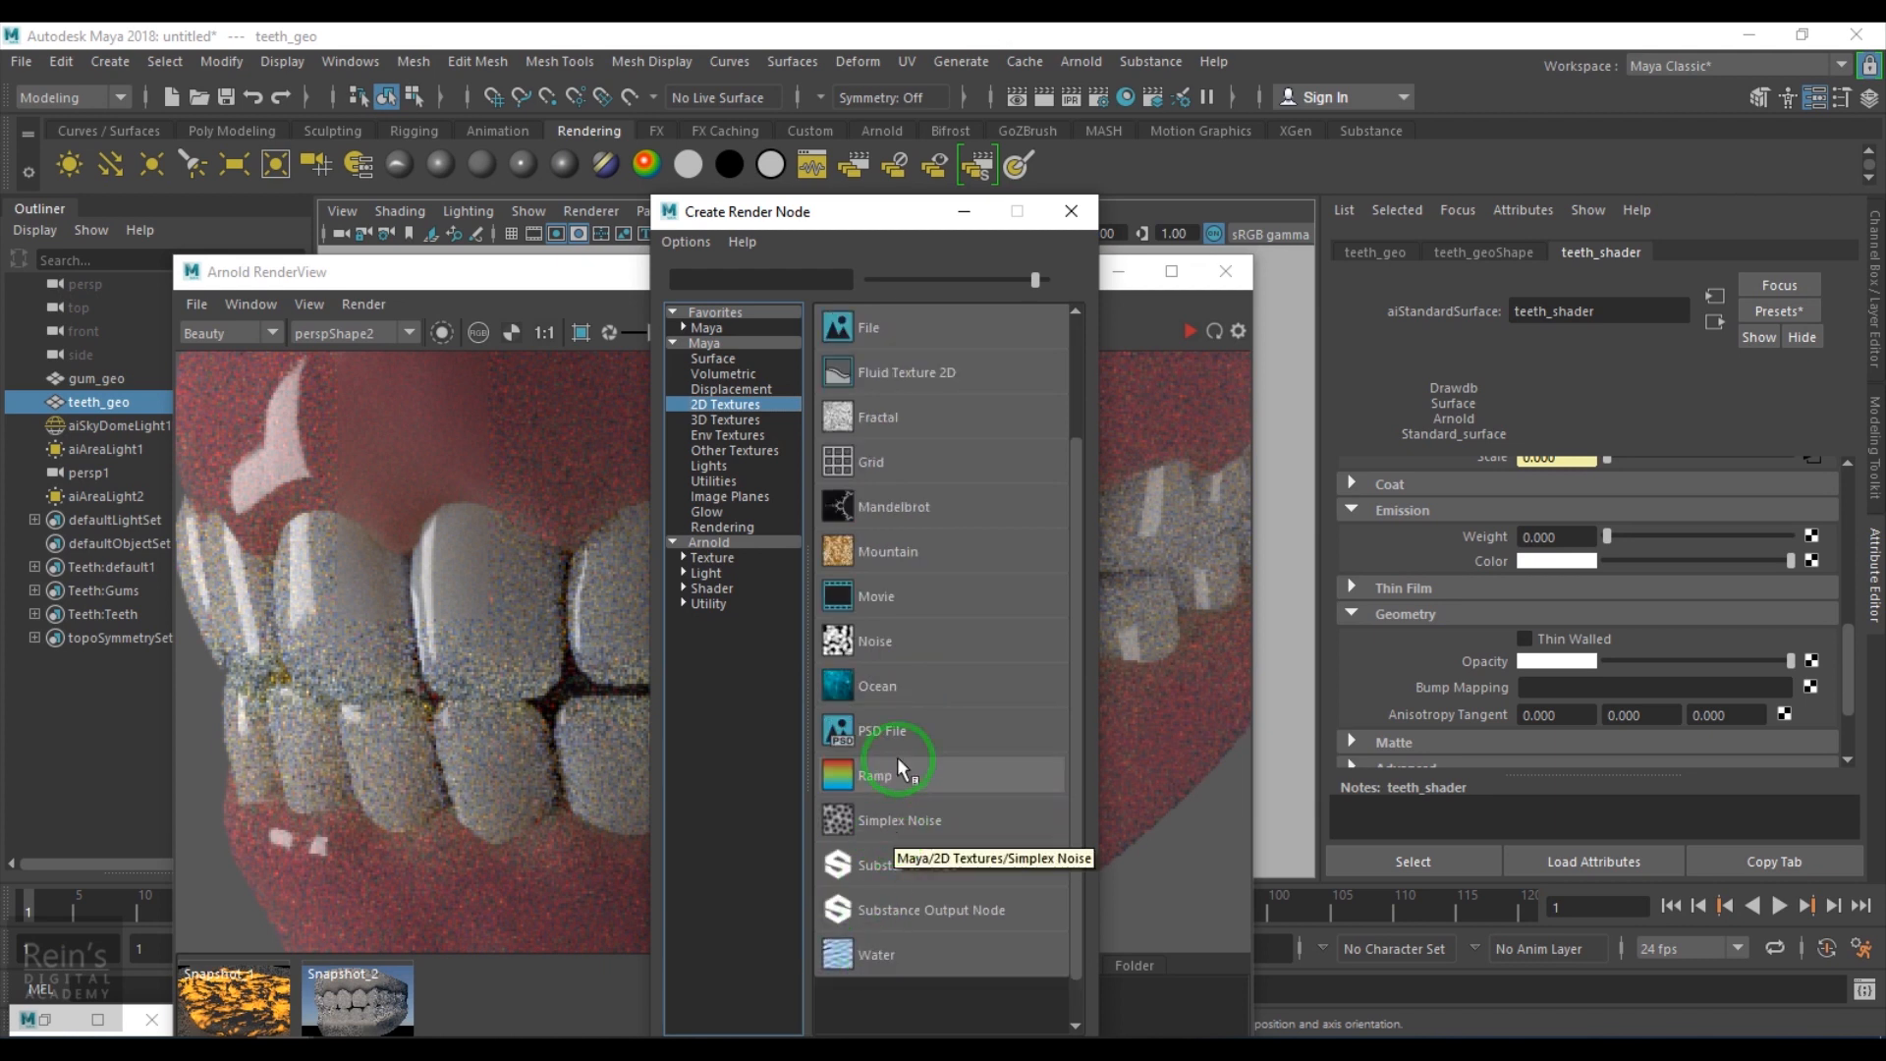
pyautogui.click(882, 639)
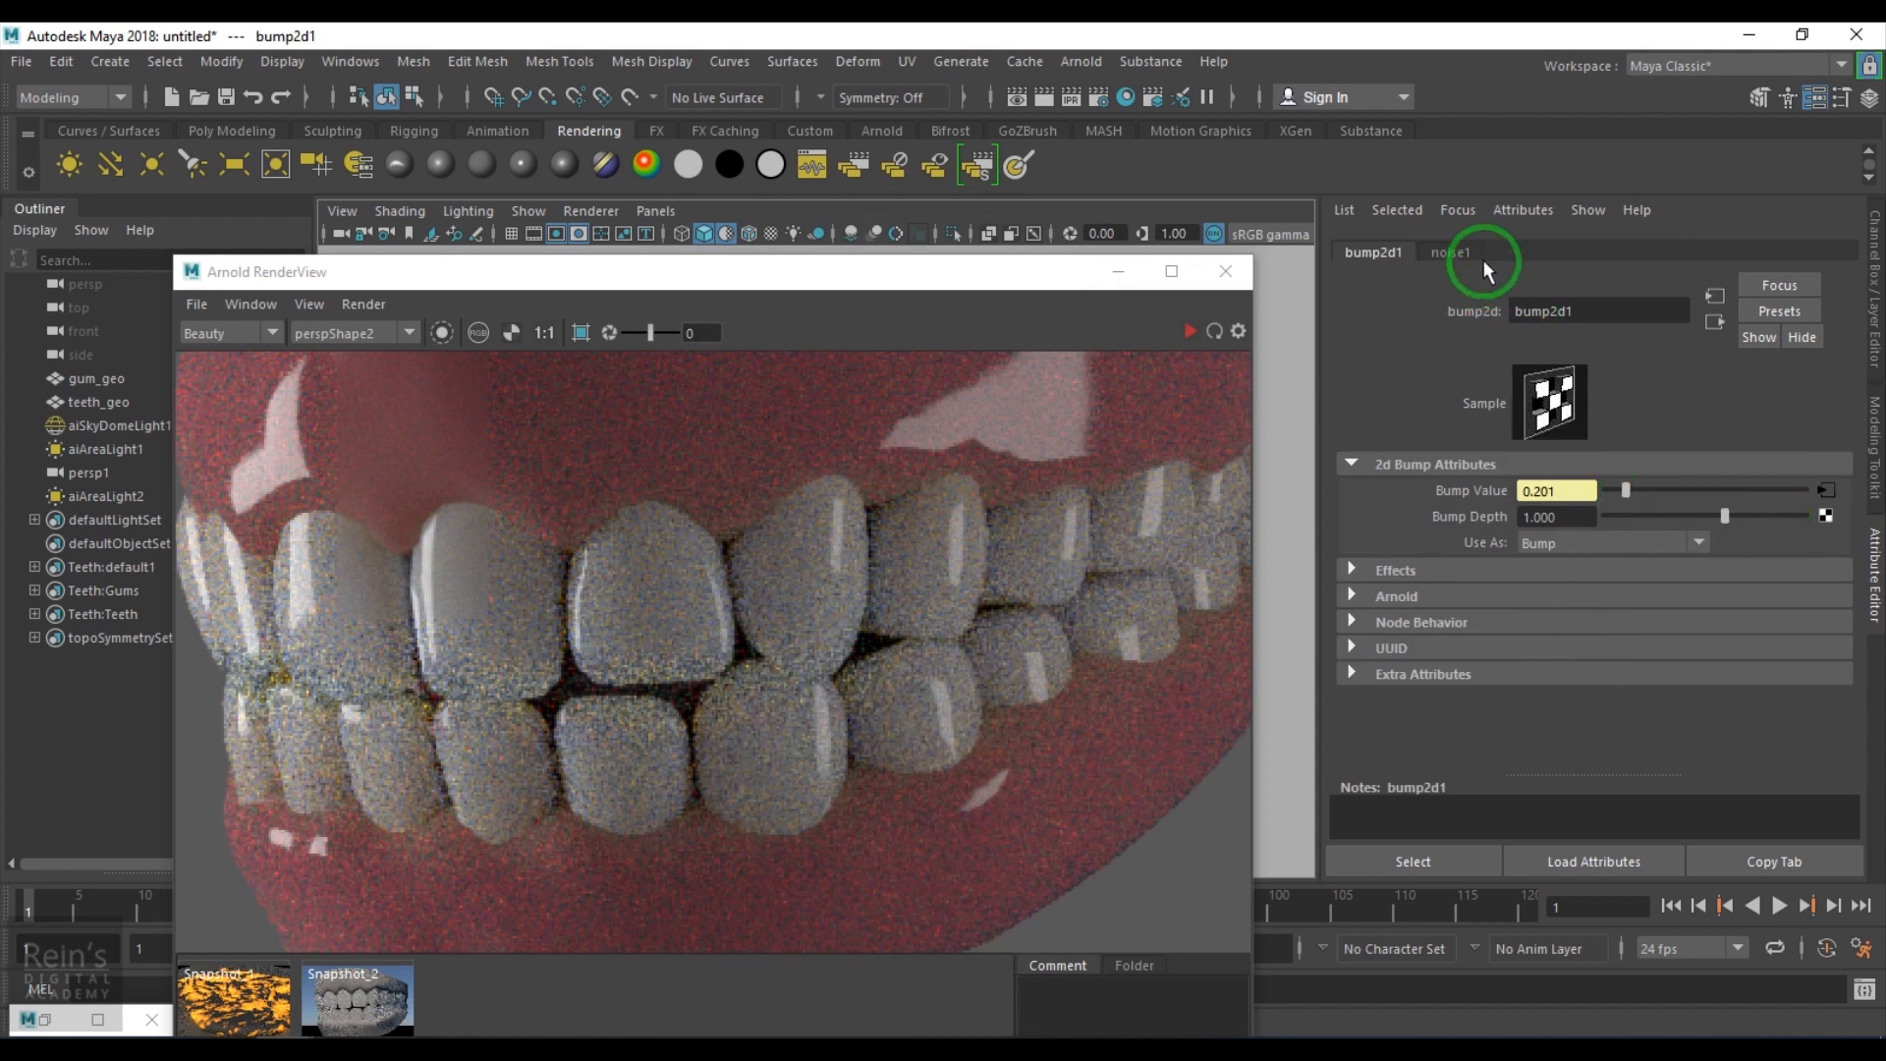
# Open the noise texture's 2D placement node and set Repeat UV to 10 and 20.
pyautogui.click(1450, 253)
pyautogui.click(1709, 304)
pyautogui.click(1557, 671)
pyautogui.write('10')
pyautogui.click(1658, 673)
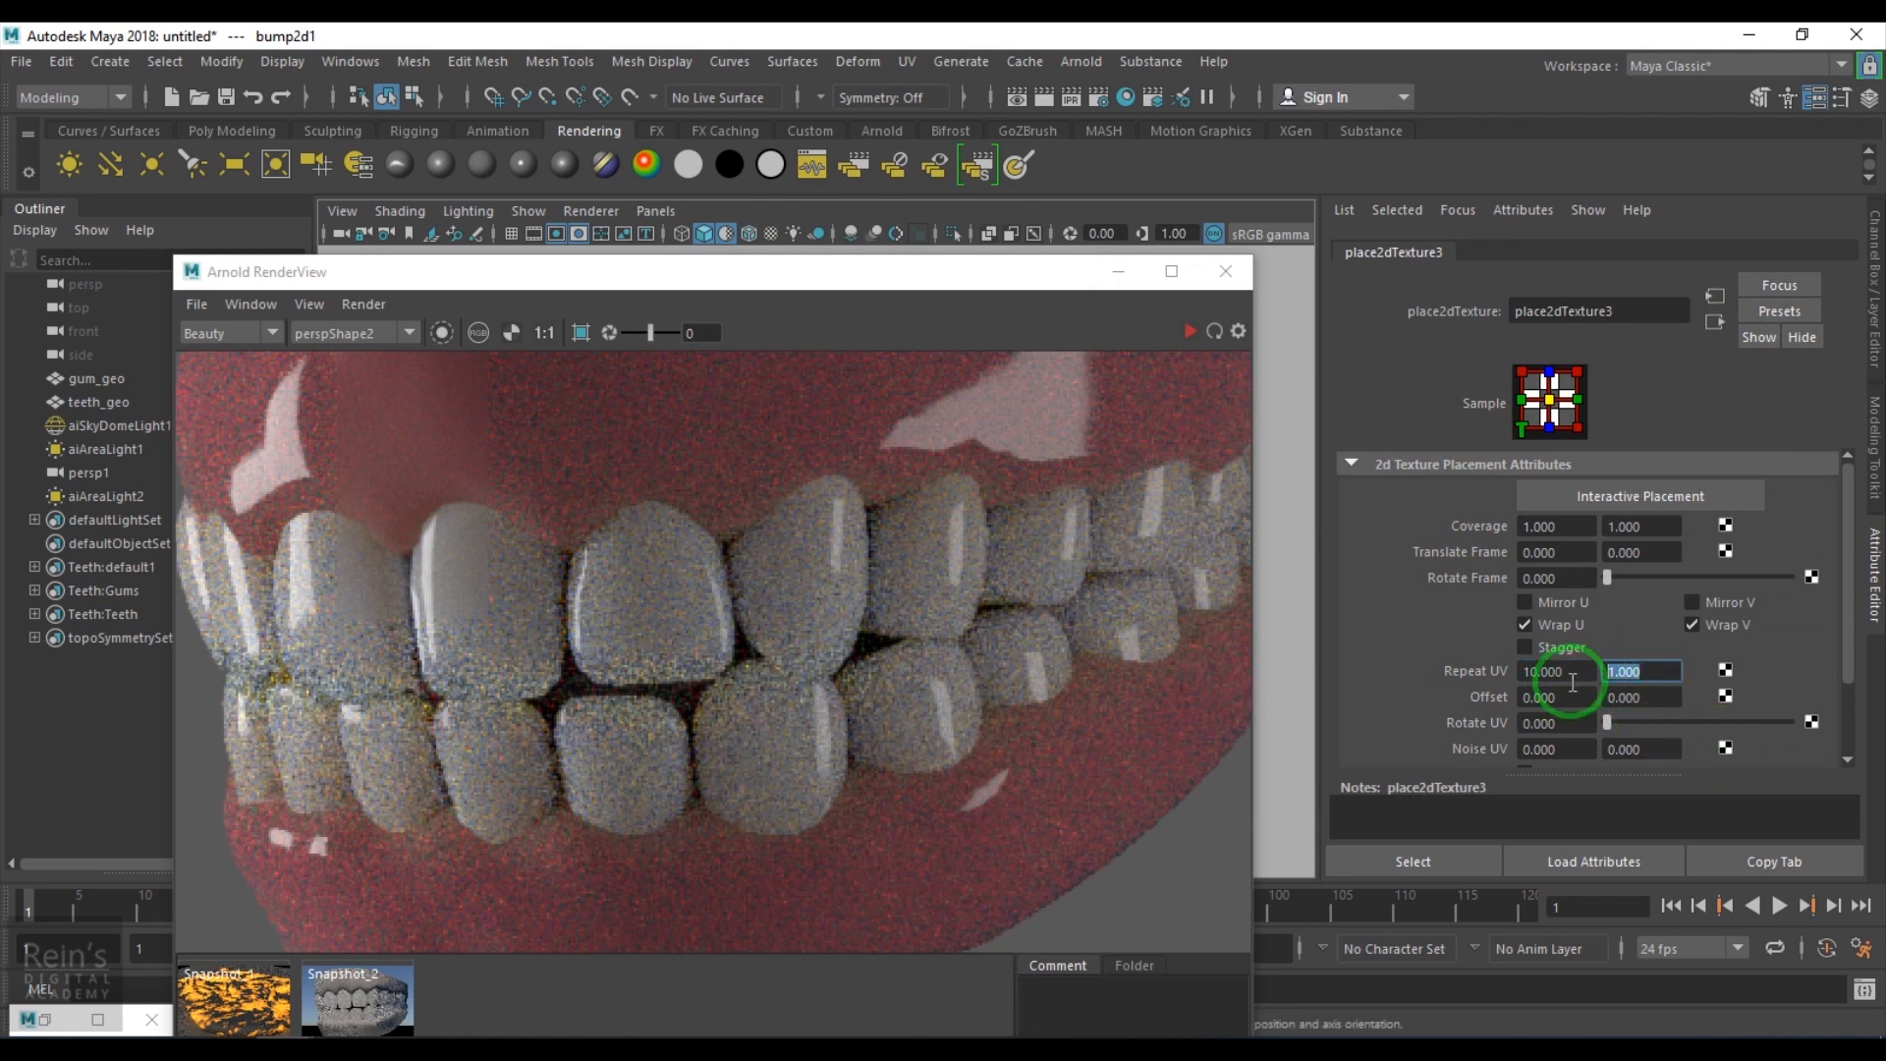
pyautogui.write('20')
pyautogui.press('Return')
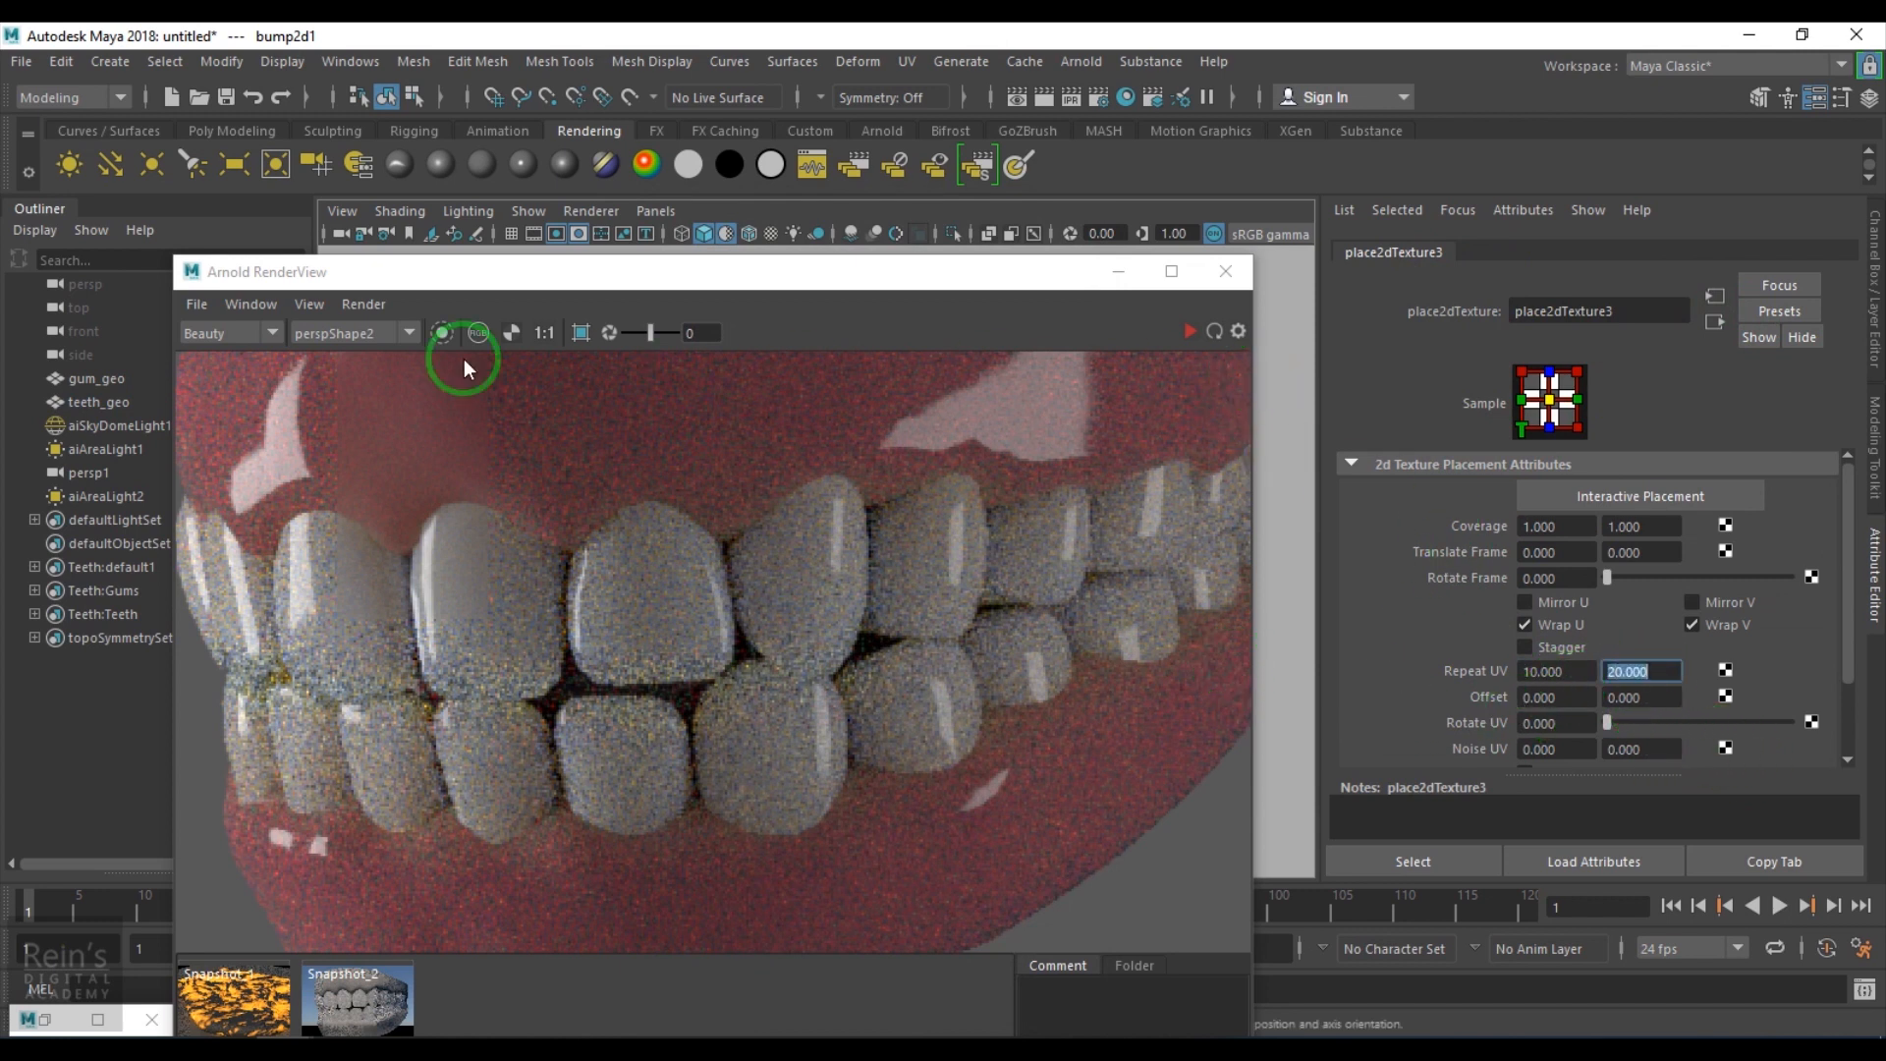
# Set the noise placement's Repeat UV to 20 and 10 and live-render a region widened over the front teeth.
pyautogui.click(587, 335)
pyautogui.moveTo(396, 464); pyautogui.dragTo(794, 868)
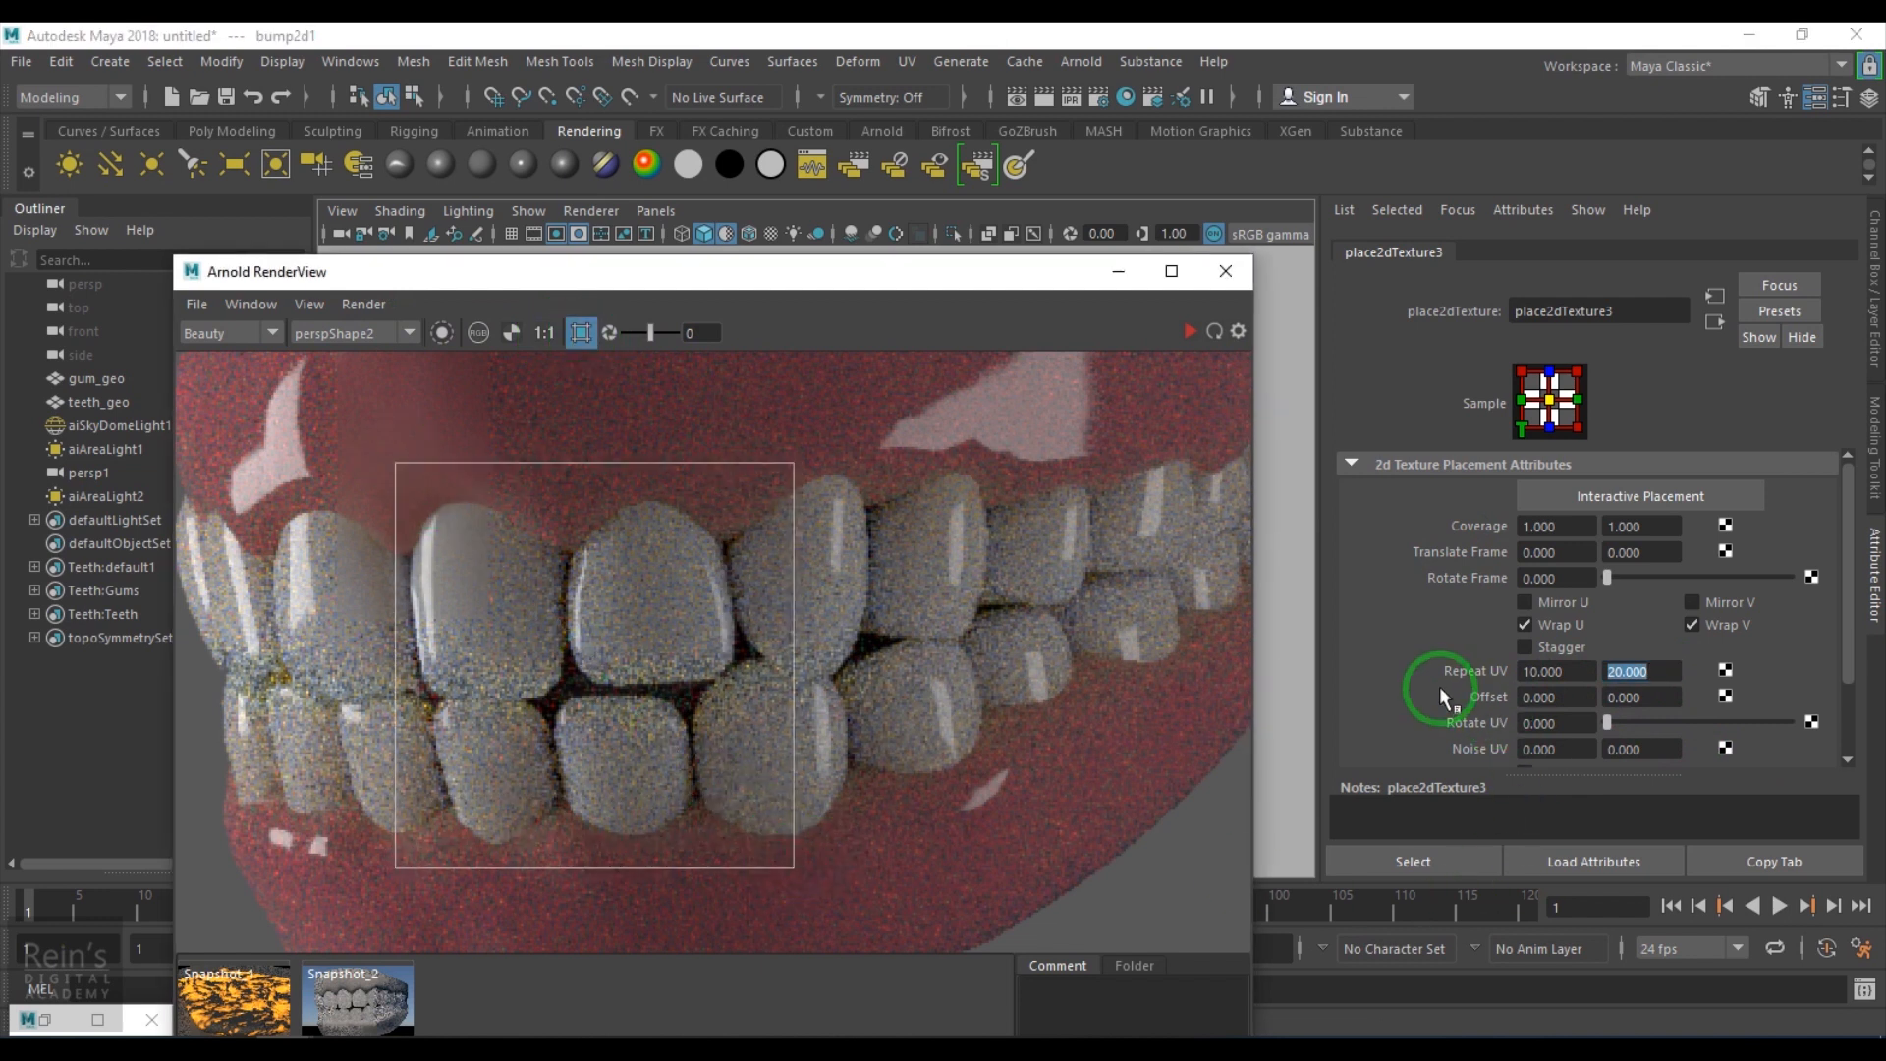
pyautogui.click(1557, 670)
pyautogui.write('20')
pyautogui.press('Tab')
pyautogui.write('10')
pyautogui.press('Return')
pyautogui.click(1191, 334)
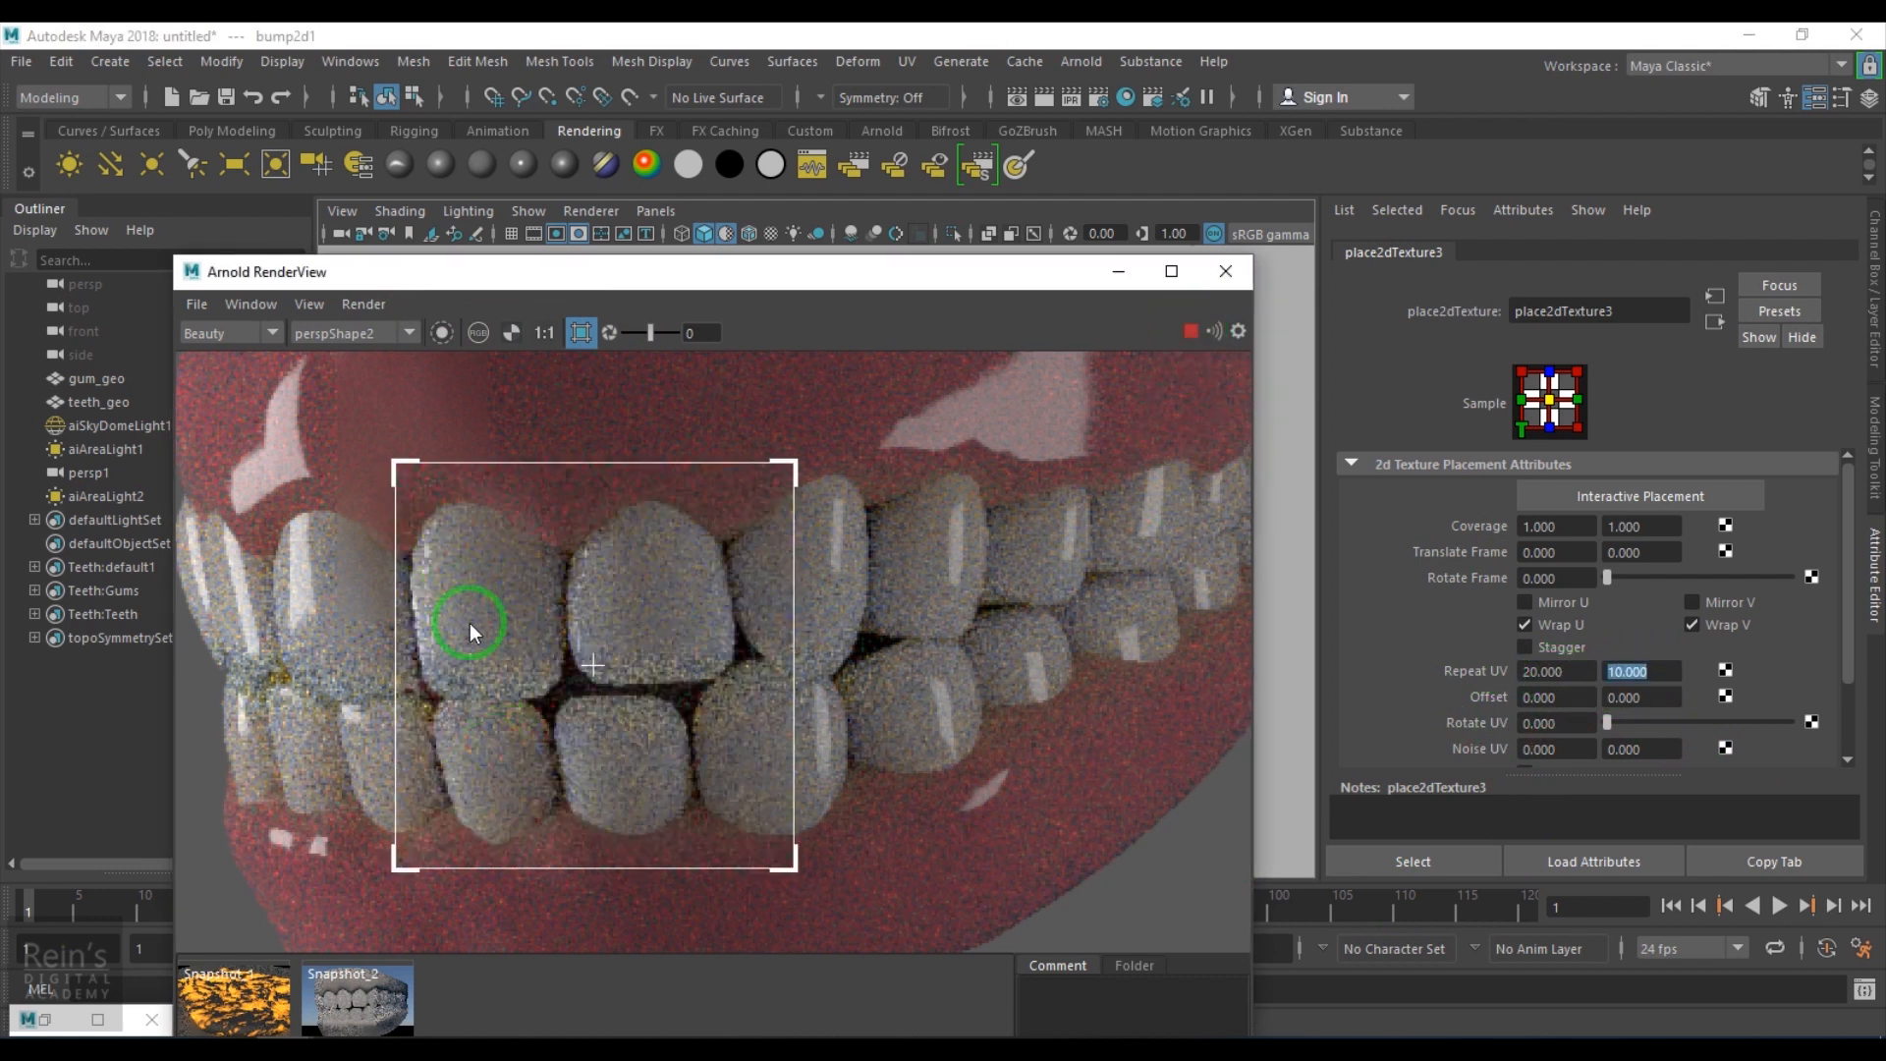
pyautogui.moveTo(394, 463); pyautogui.dragTo(203, 461)
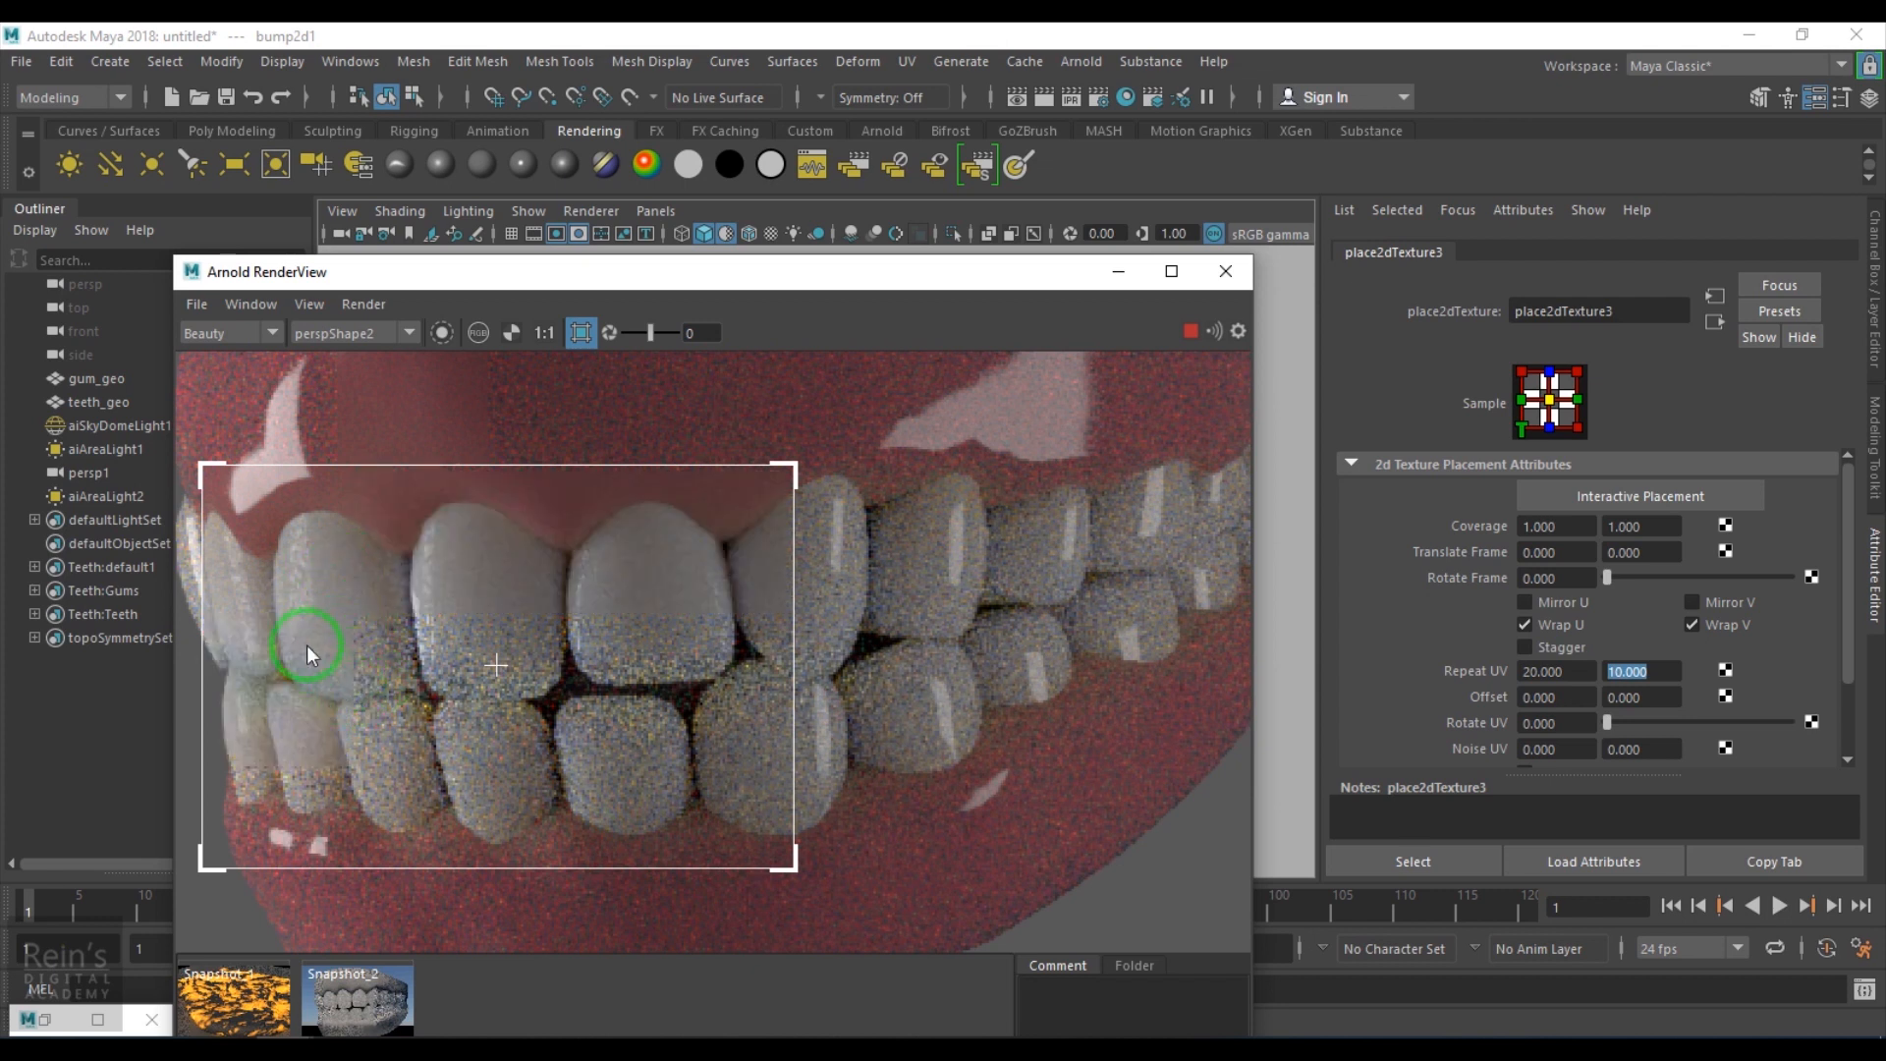
# Go from the texture placement up through the noise to the teeth's bump2d1 node and set Bump Depth to 0.01.
pyautogui.click(1712, 321)
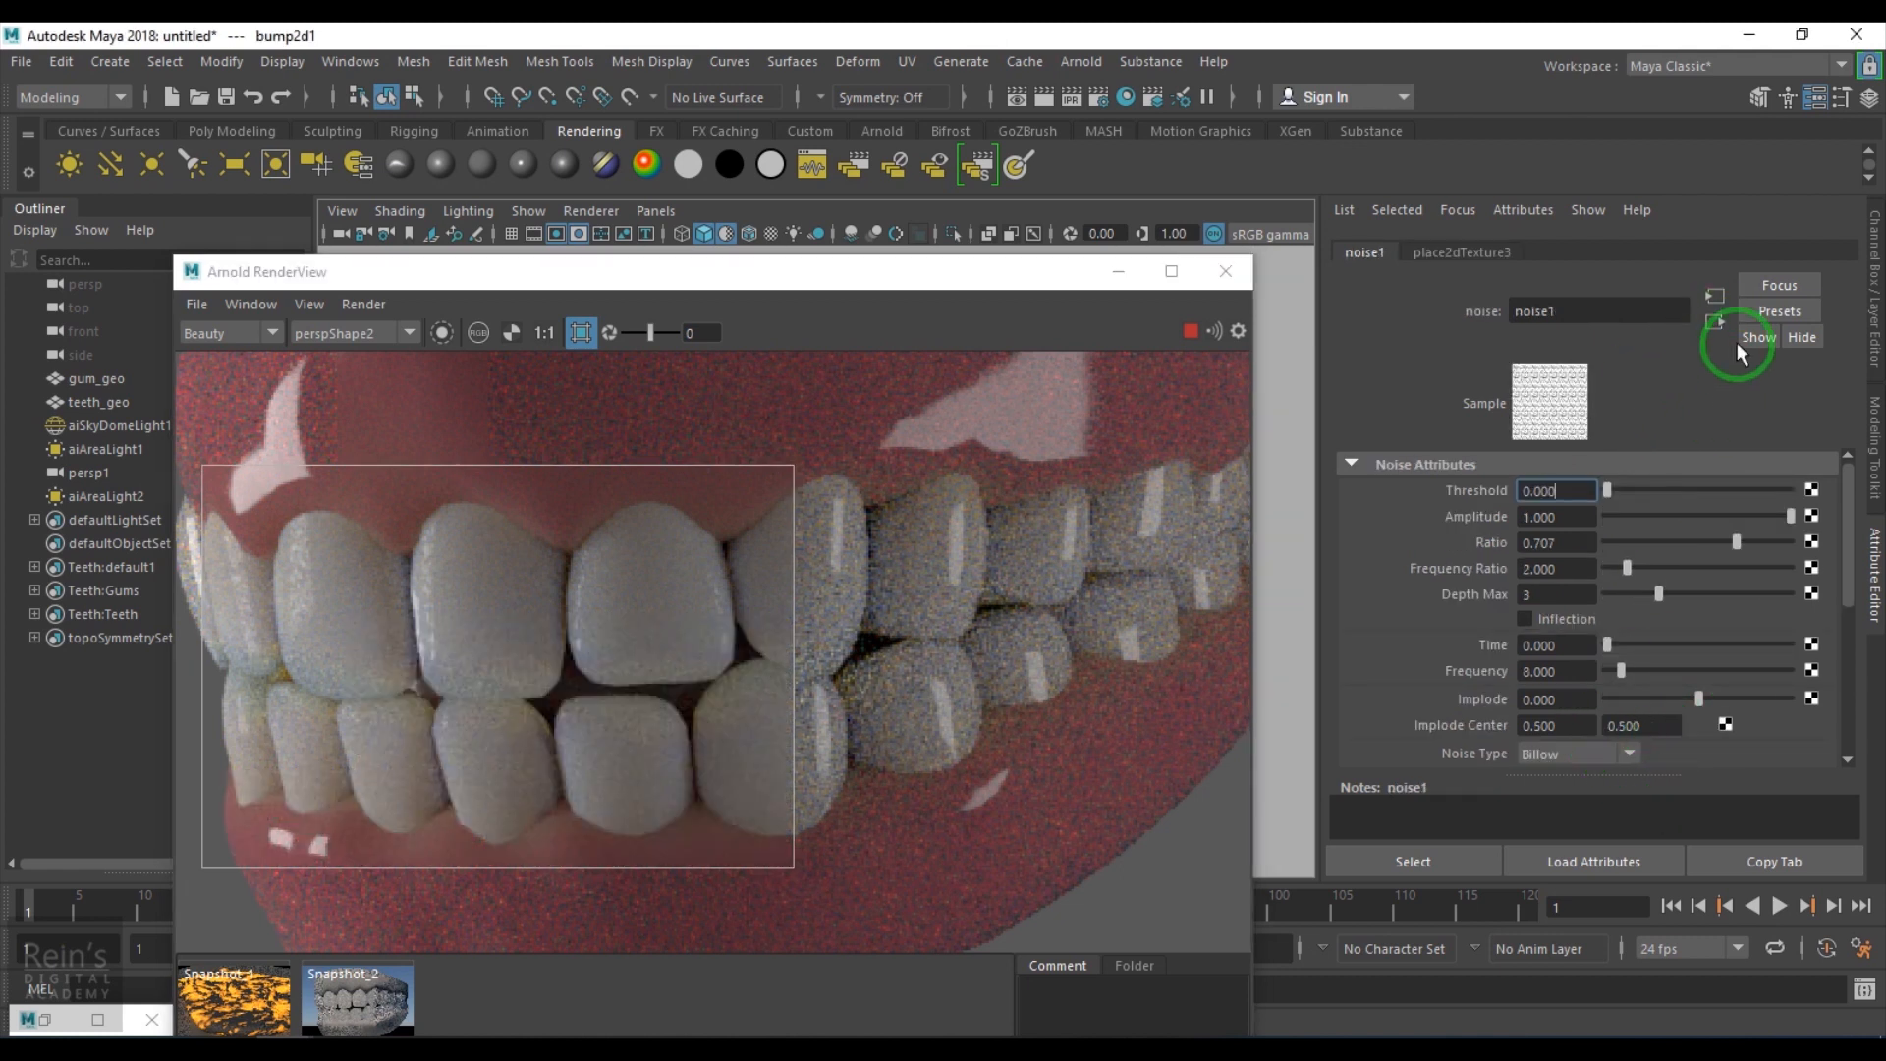
pyautogui.click(1719, 322)
pyautogui.click(1586, 518)
pyautogui.write('0.1')
pyautogui.press('Return')
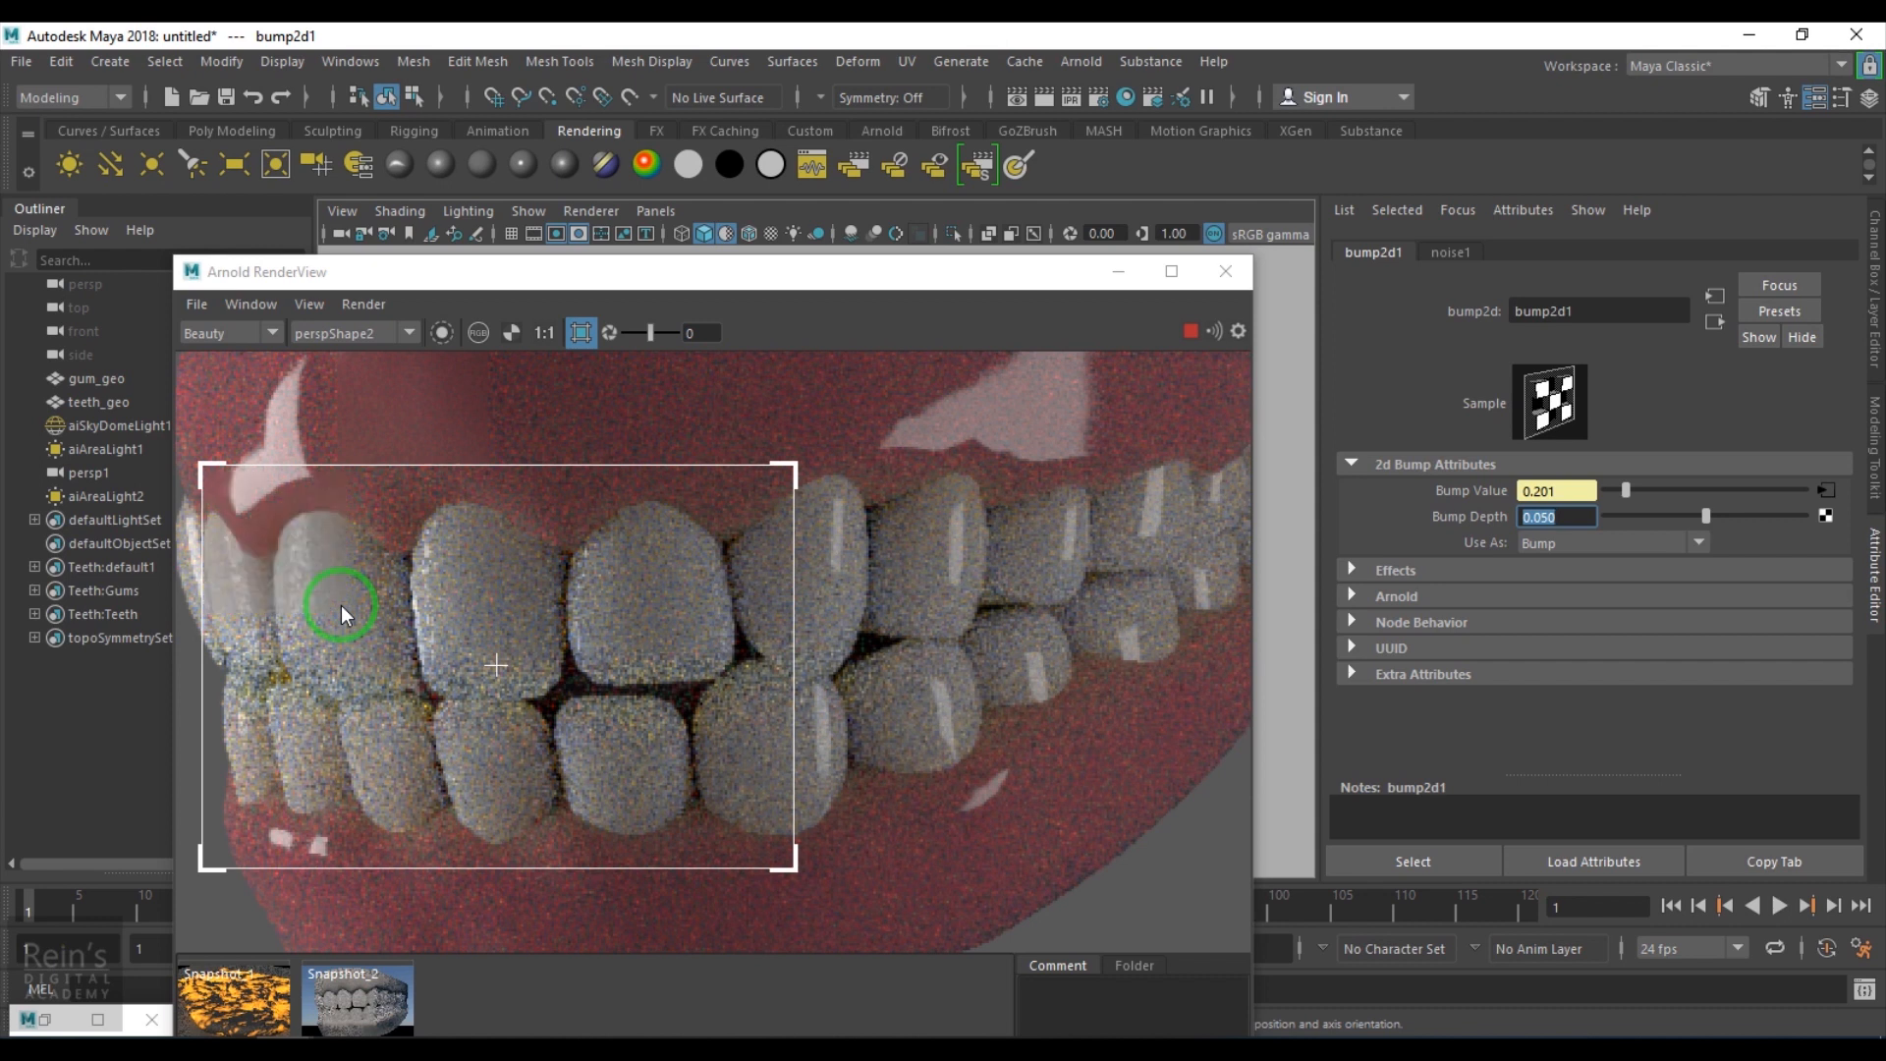
pyautogui.write('0.01')
pyautogui.press('Return')
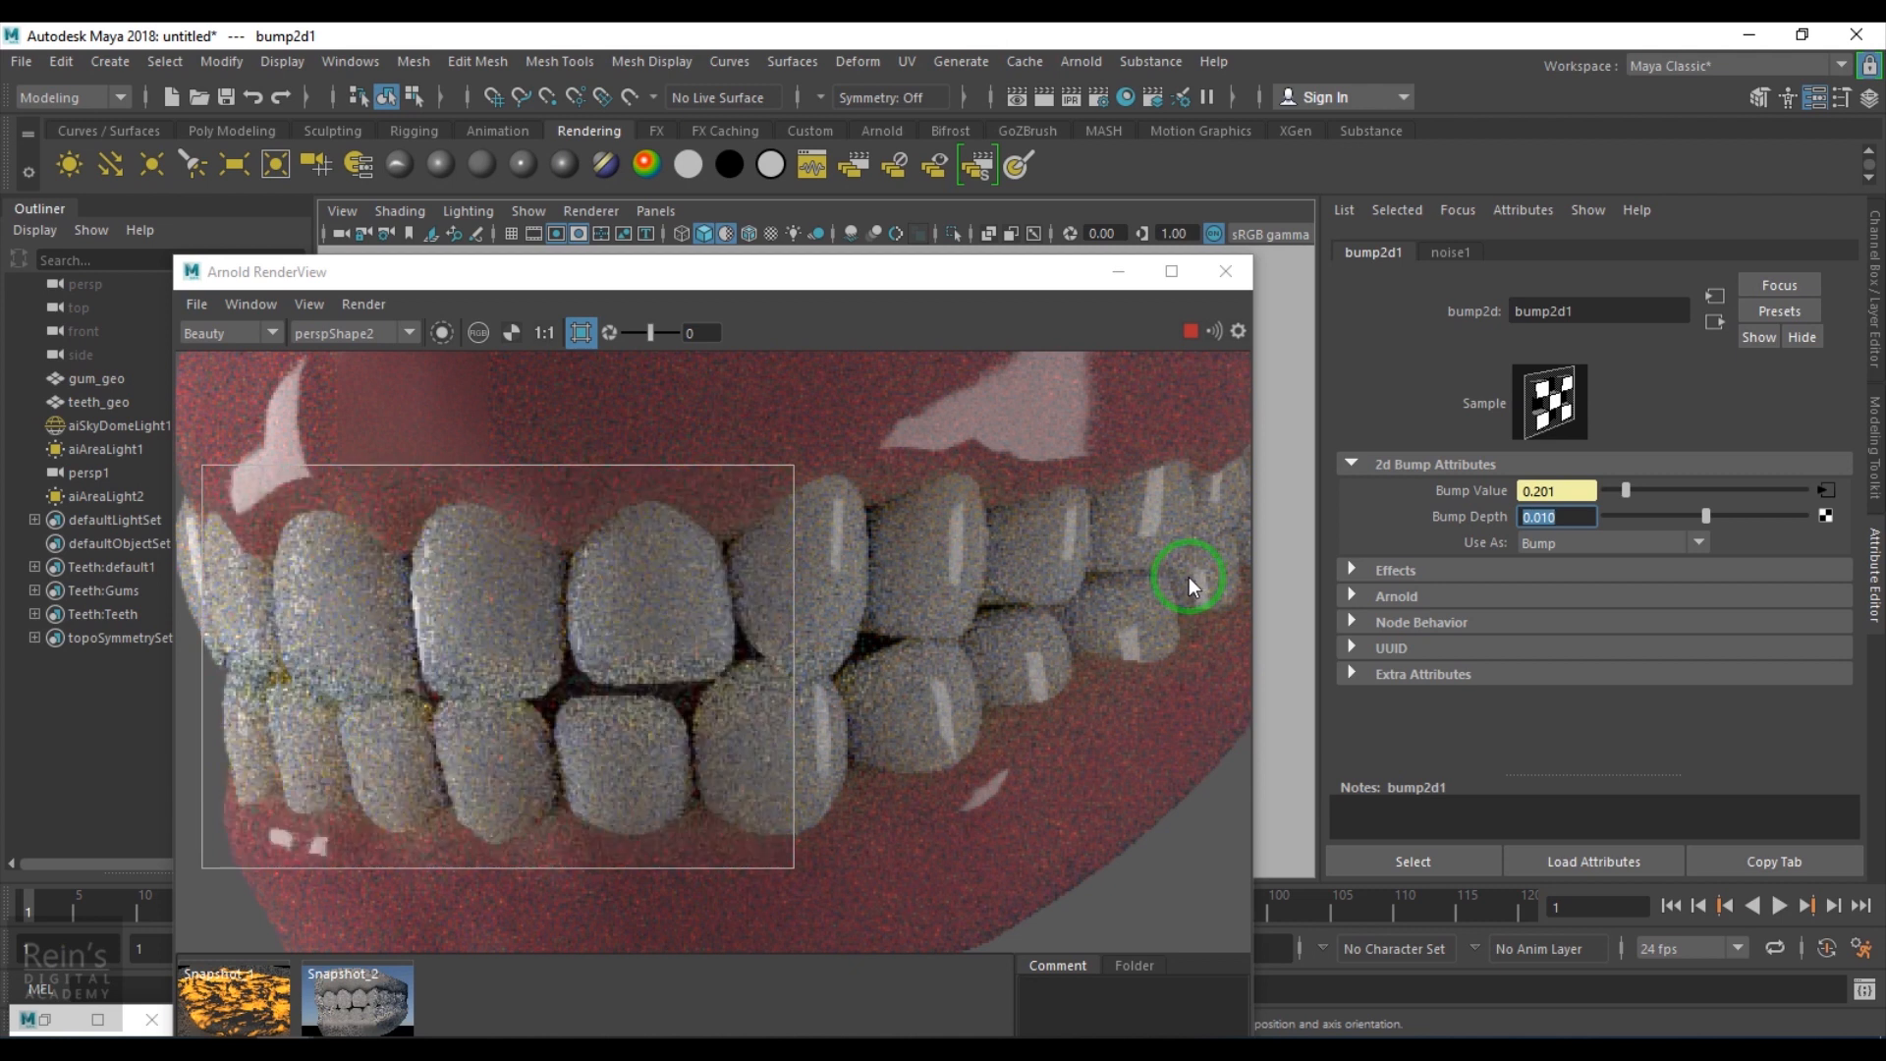
# Inspect the bump on the front teeth up close, and disable the render region to live-render the full teeth and gums.
pyautogui.scroll(-3, 722, 656)
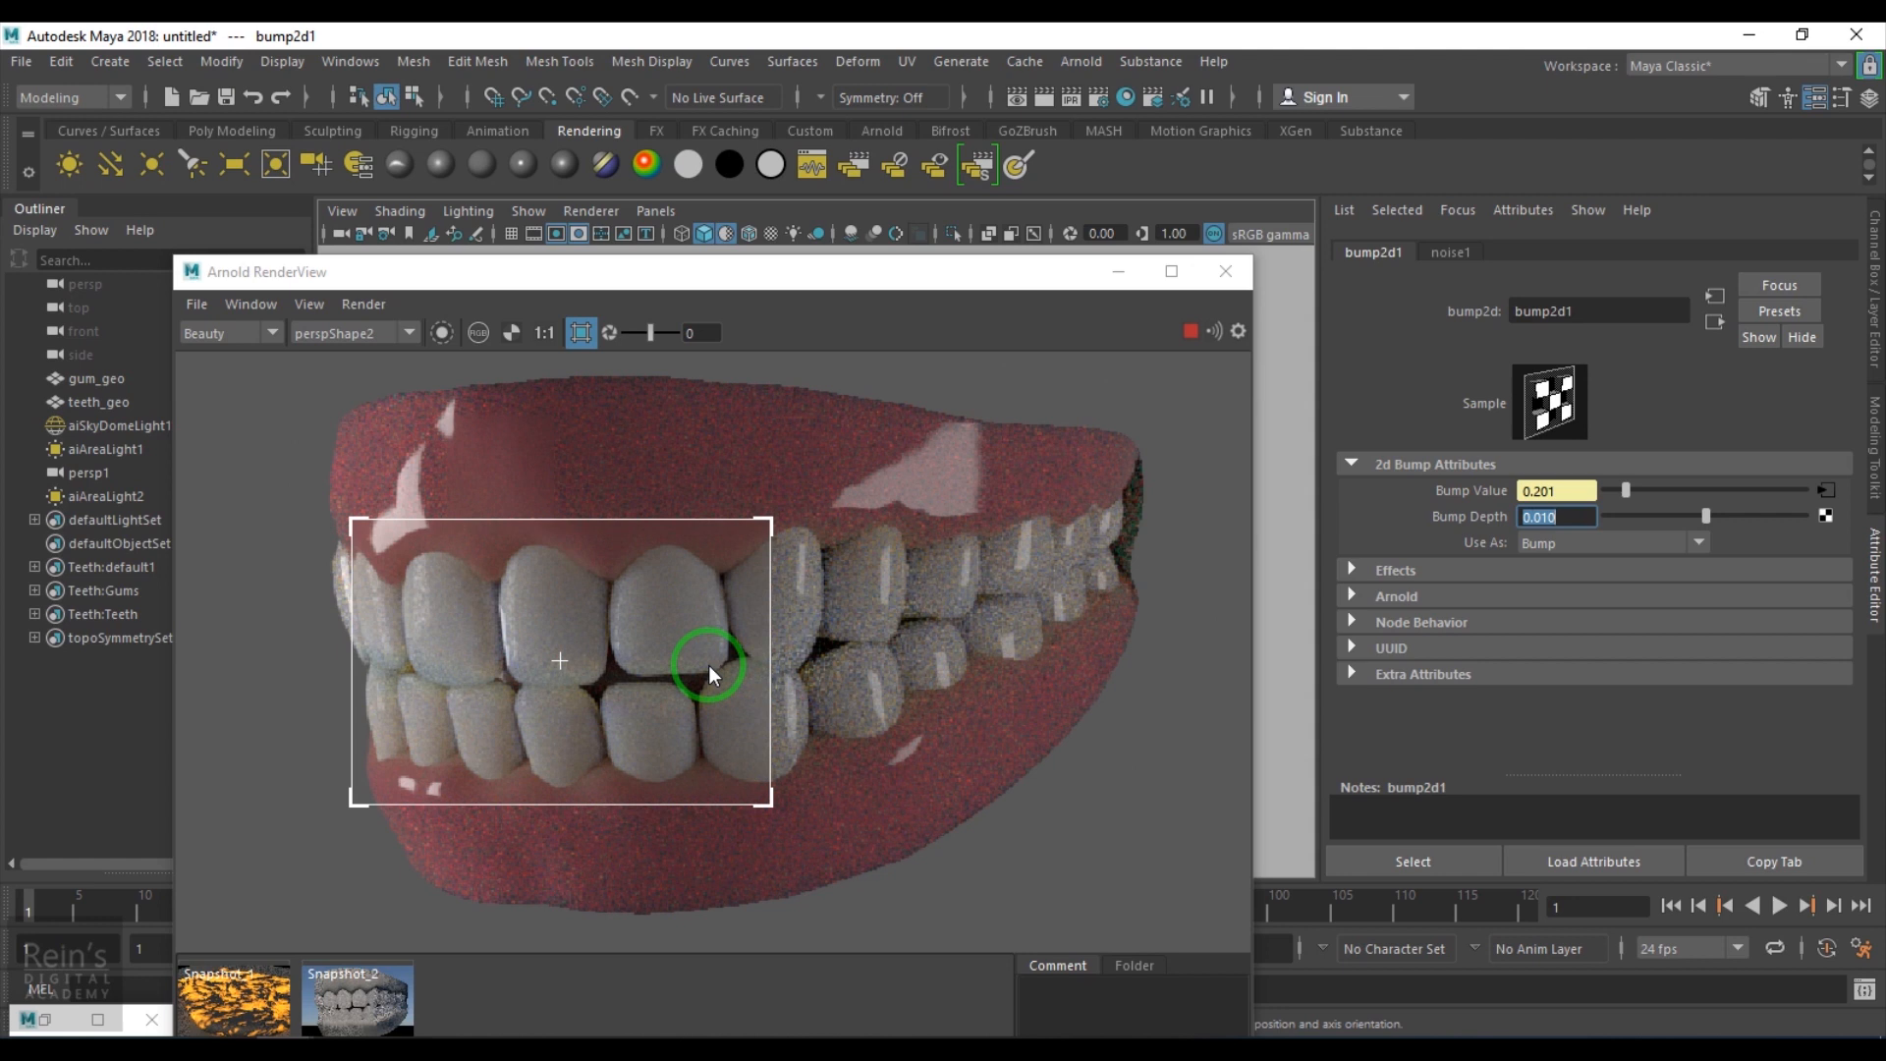
pyautogui.scroll(3, 704, 668)
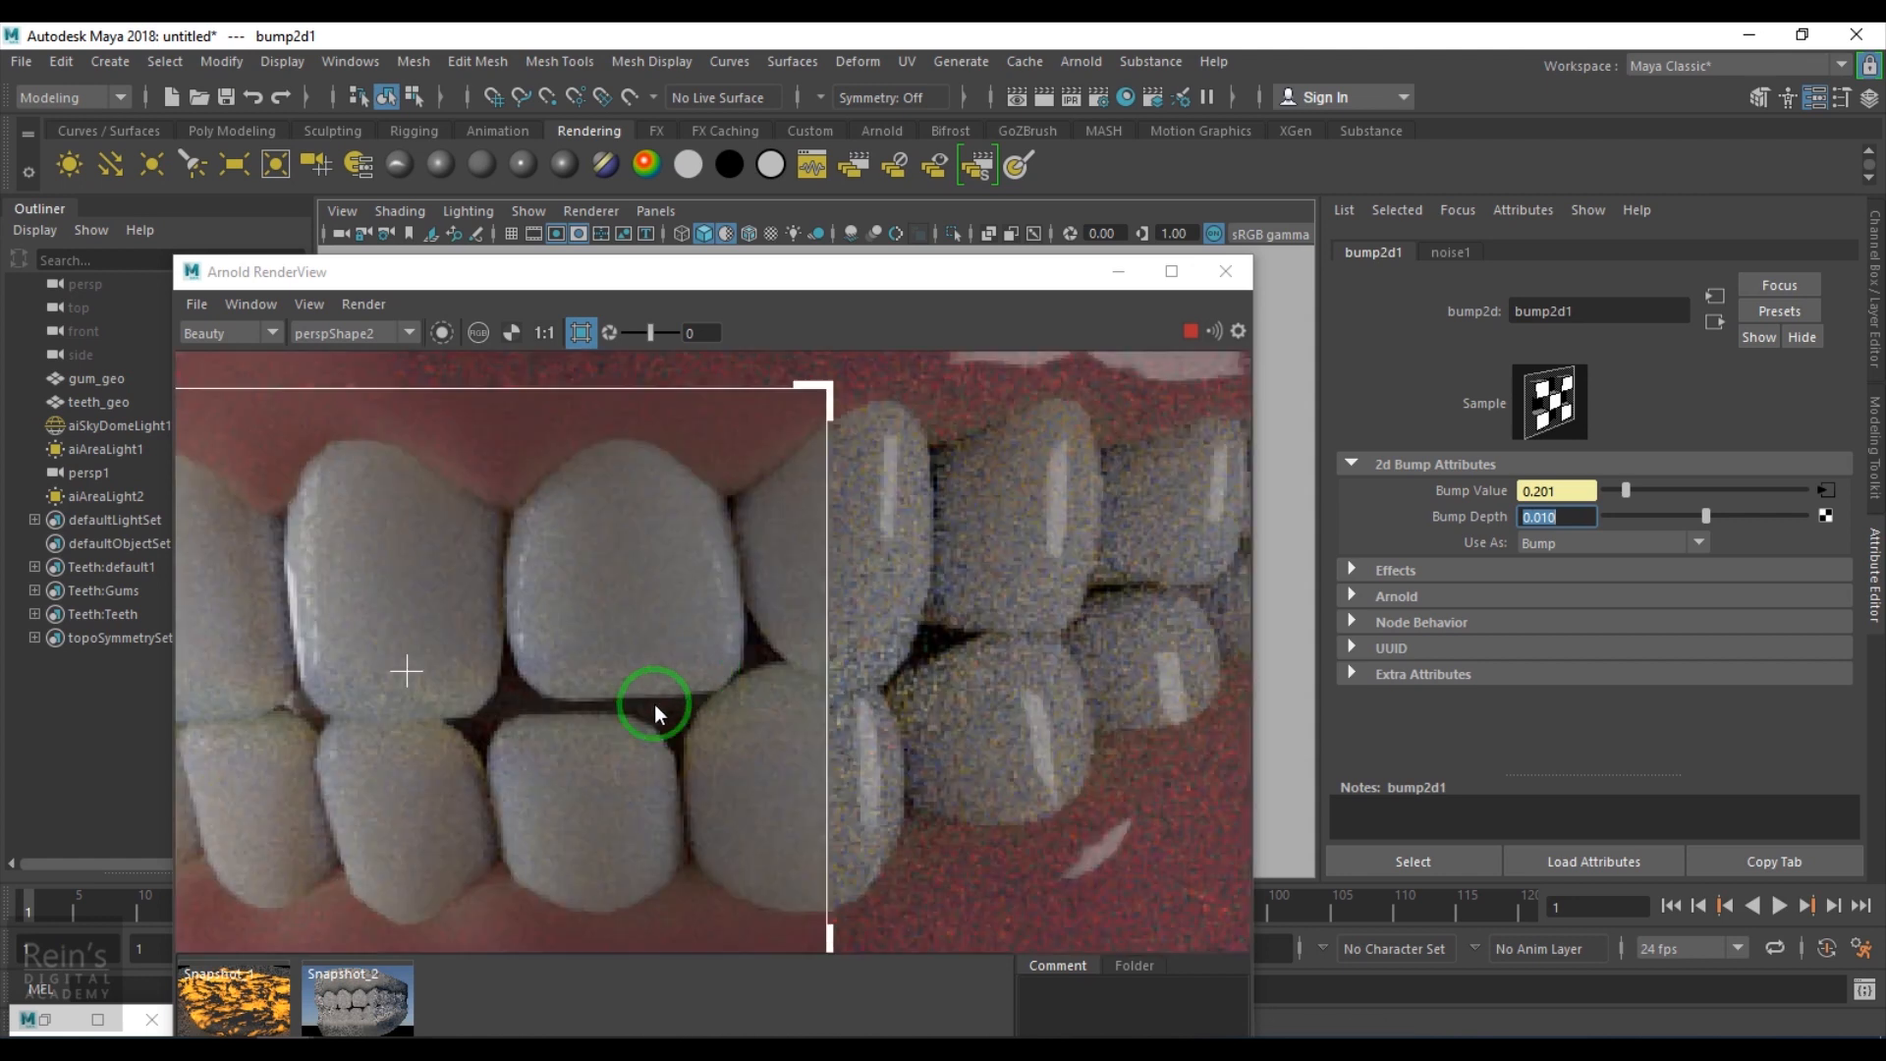
pyautogui.moveTo(654, 704); pyautogui.dragTo(858, 625, button='middle')
pyautogui.moveTo(716, 695); pyautogui.dragTo(705, 816, button='middle')
pyautogui.scroll(-2, 710, 820)
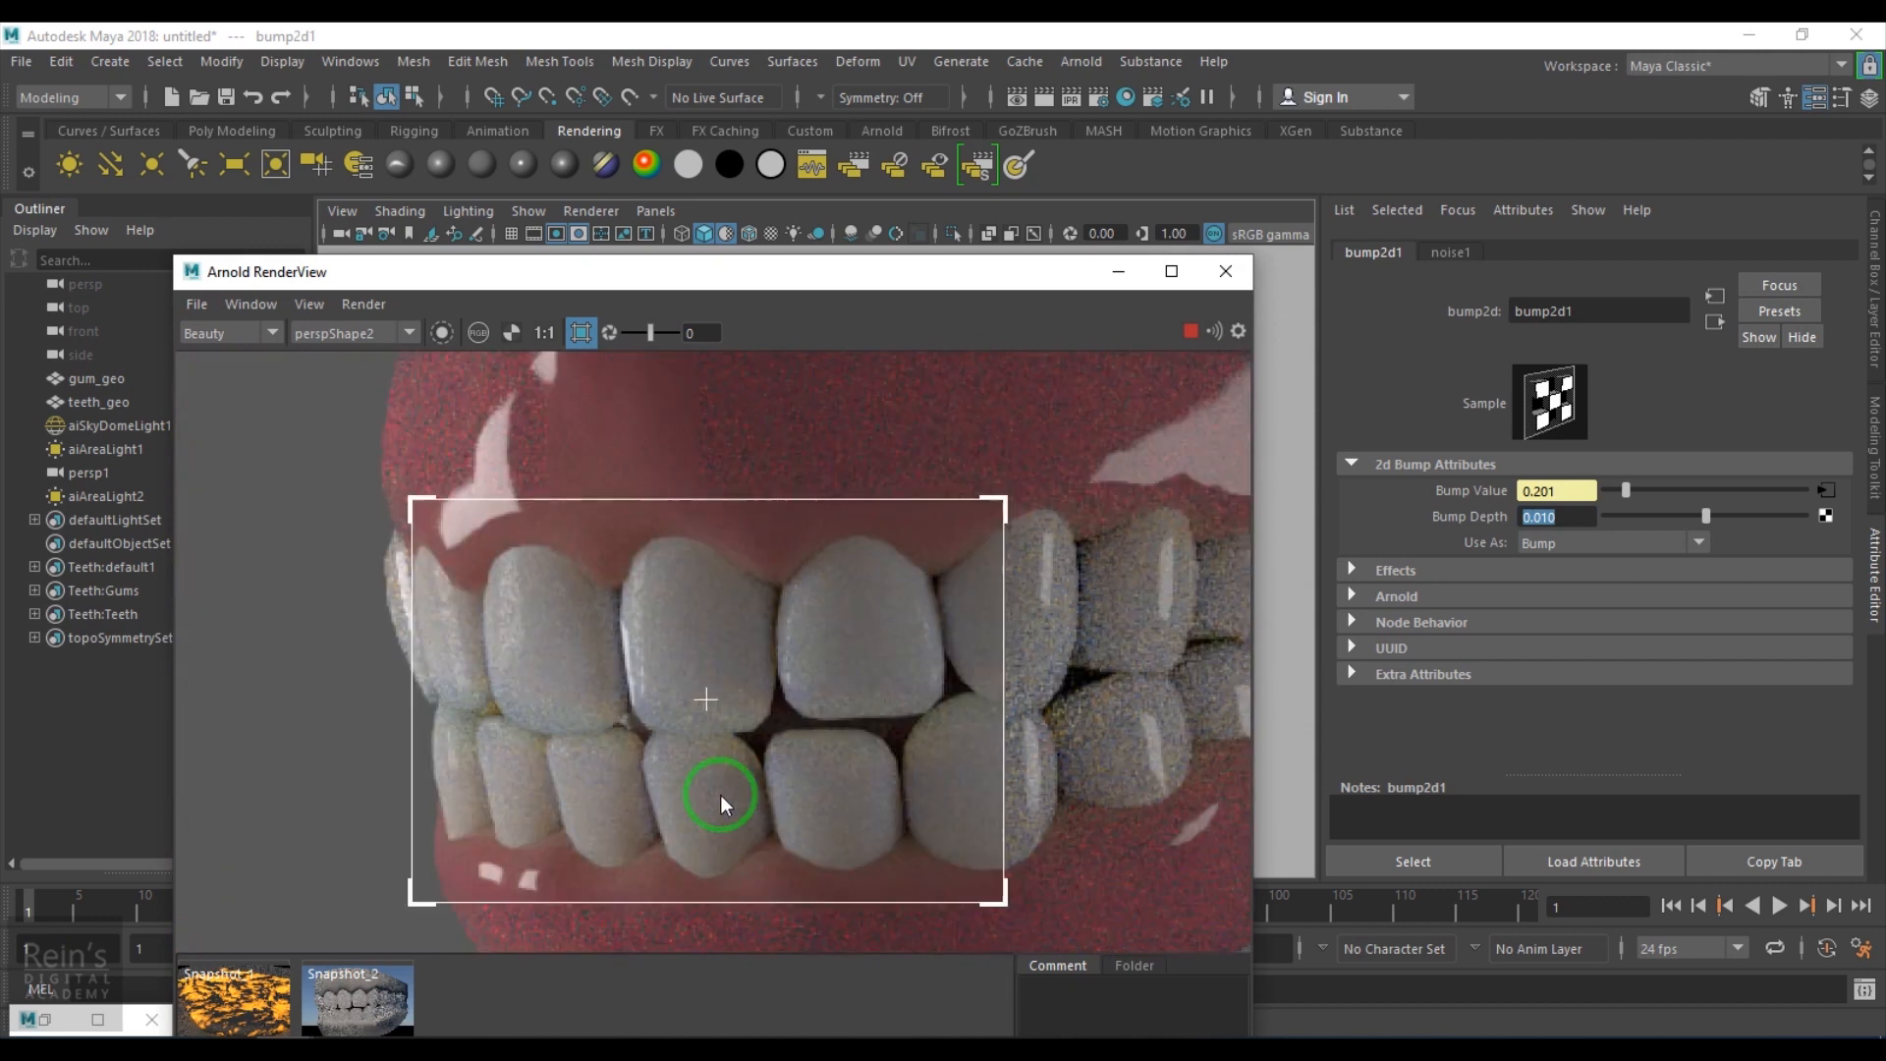
pyautogui.scroll(-3, 721, 793)
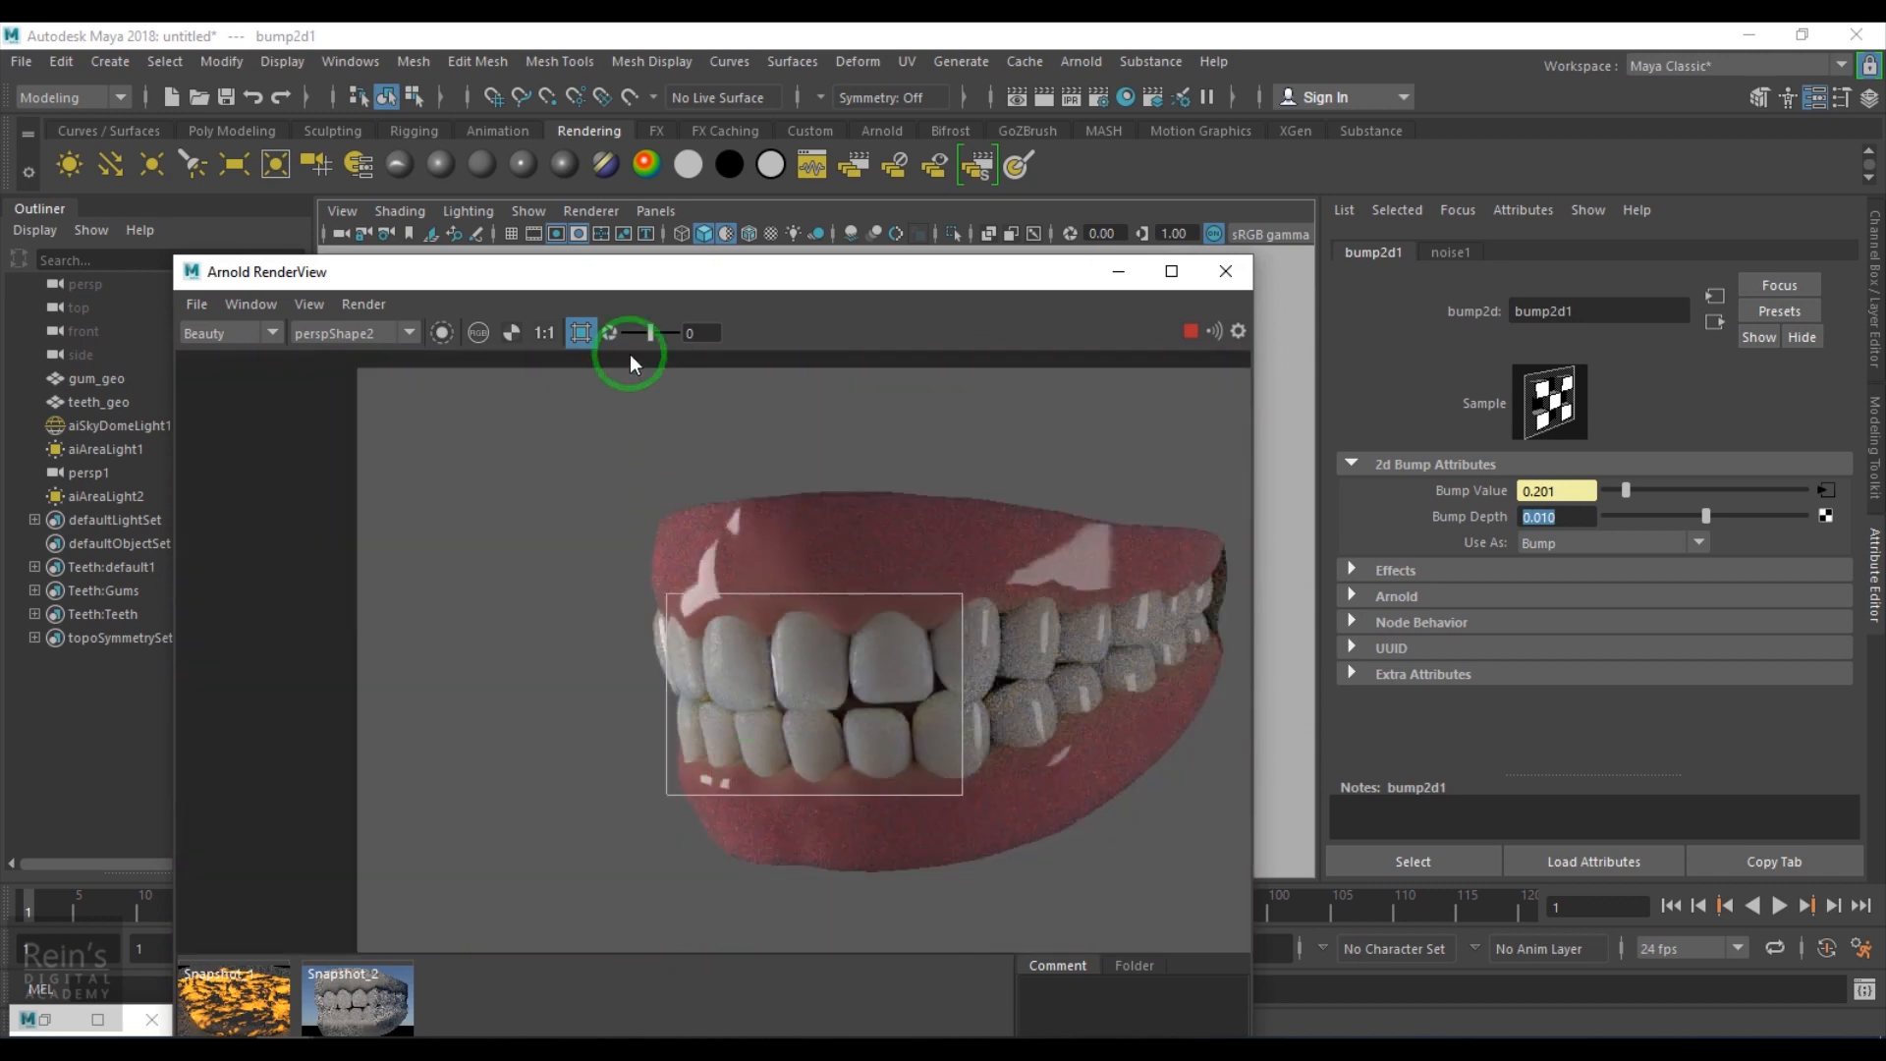
pyautogui.click(580, 342)
pyautogui.moveTo(579, 599); pyautogui.dragTo(480, 570, button='middle')
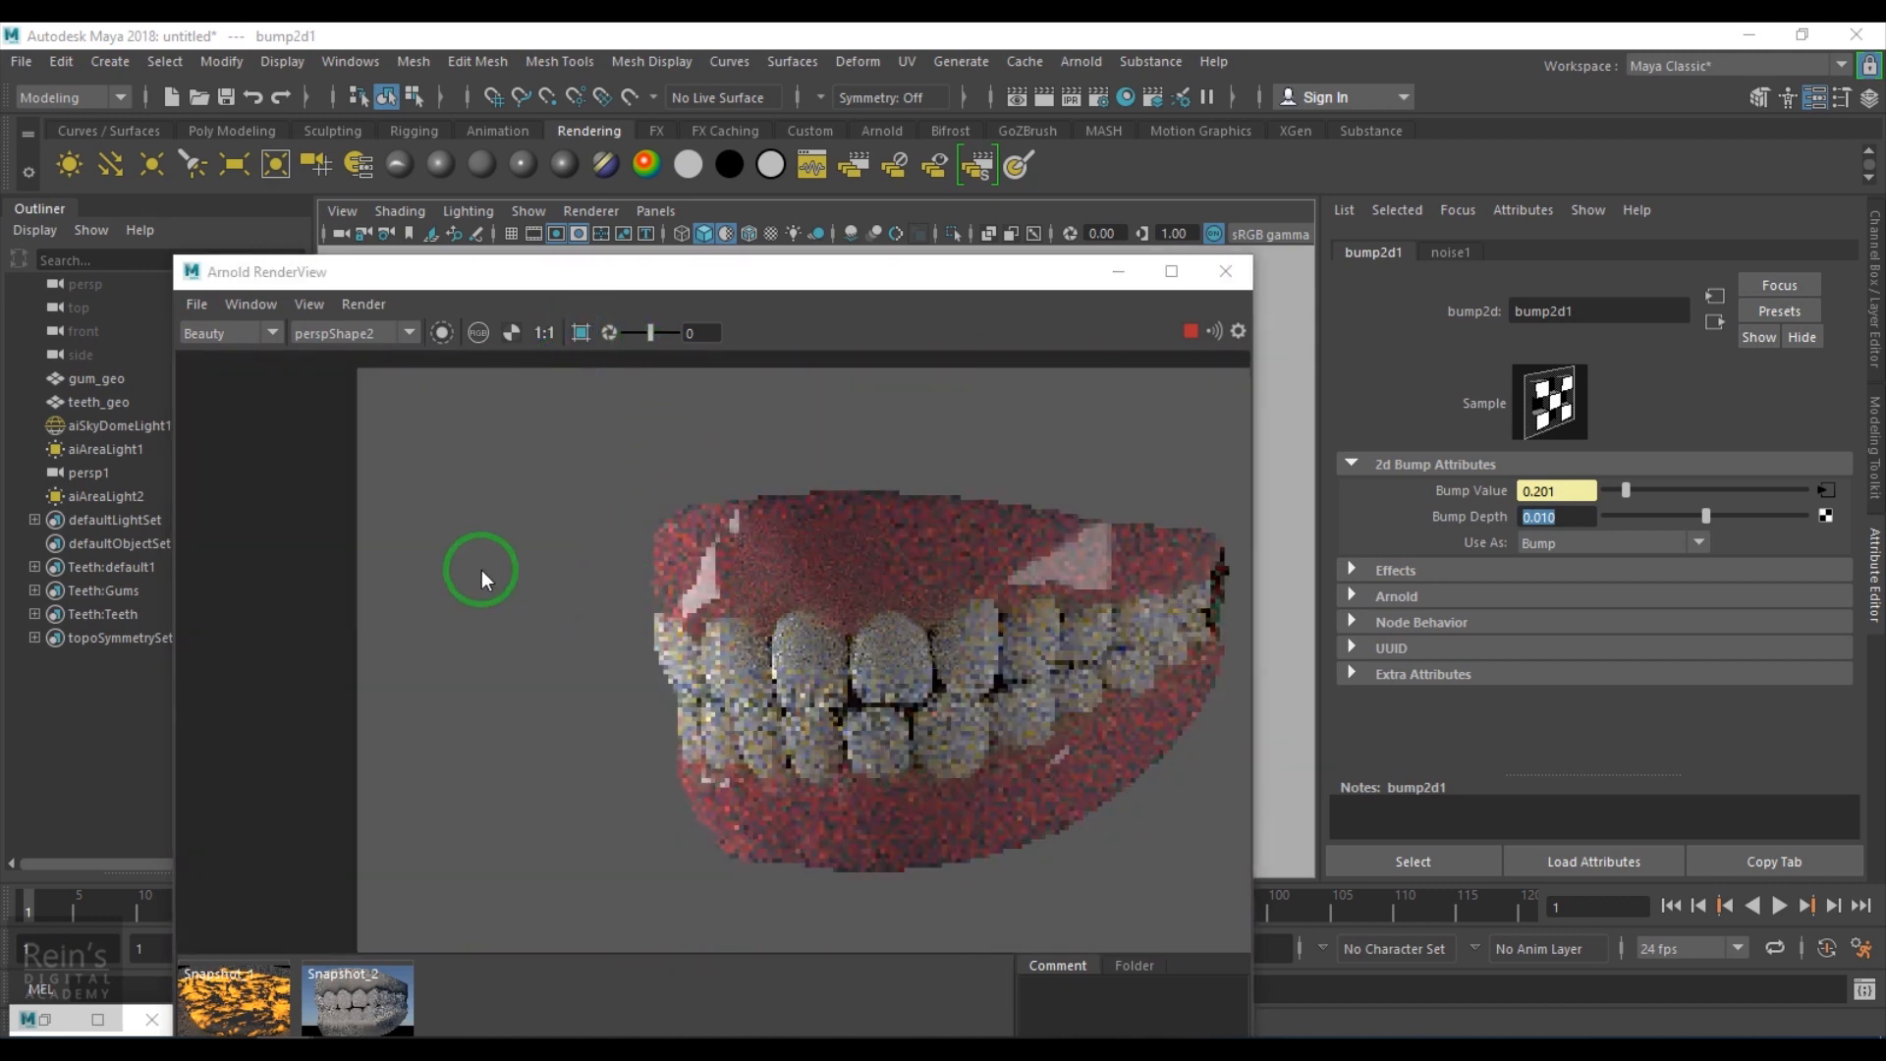
pyautogui.scroll(2, 480, 570)
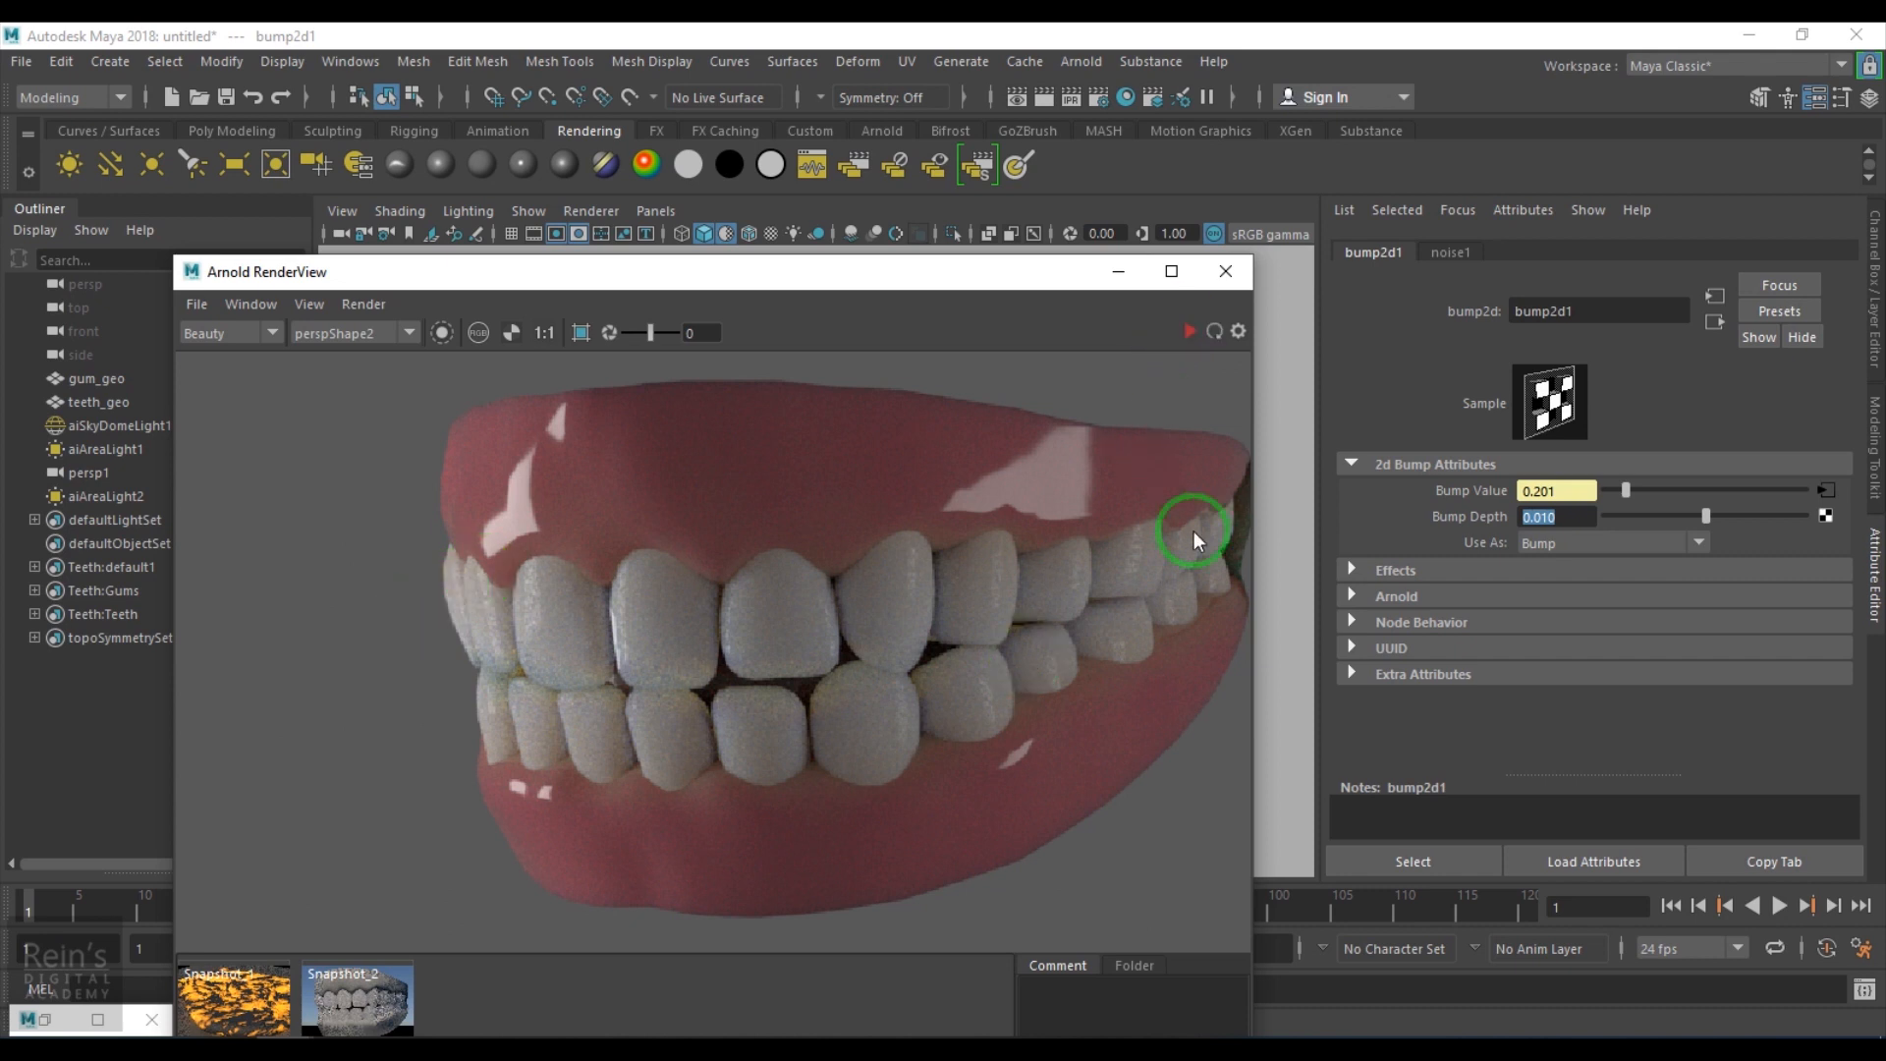
# Reduce the teeth's Bump Depth to 0.003 and start rendering a new region over the front teeth.
pyautogui.click(1617, 530)
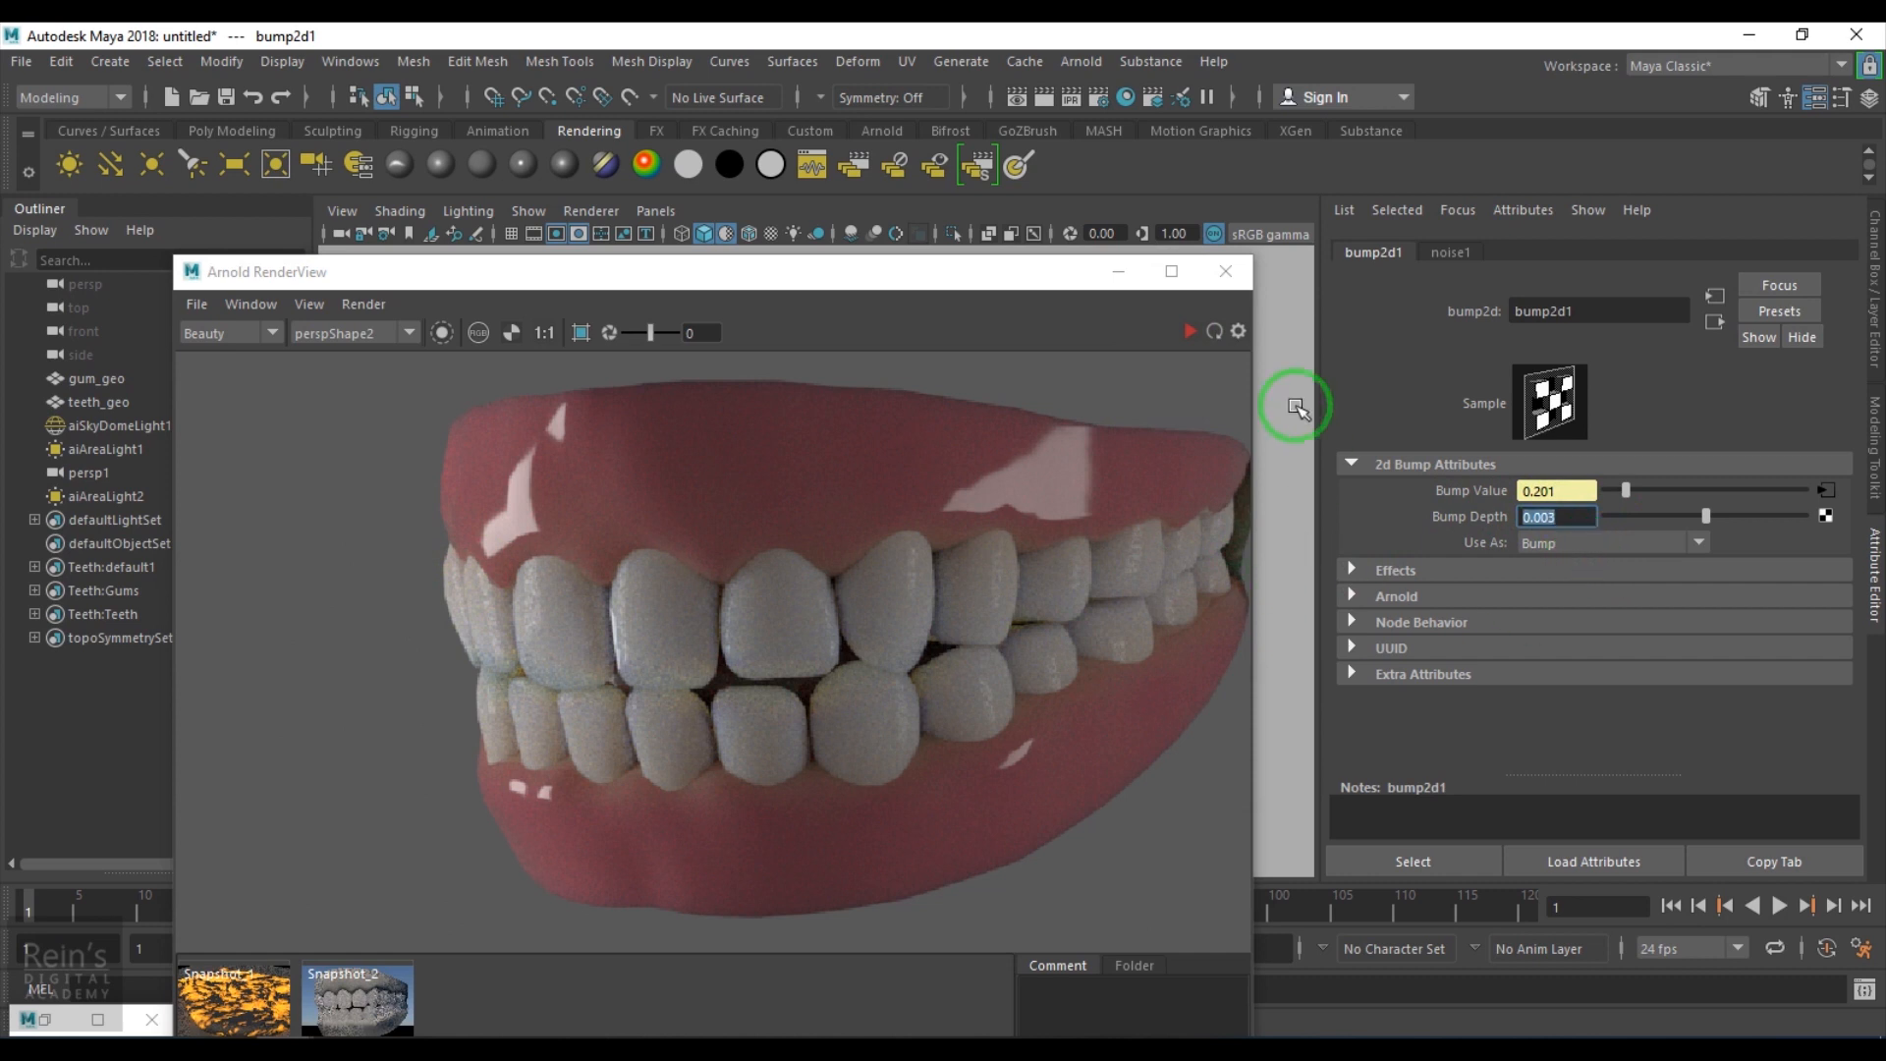
pyautogui.click(581, 332)
pyautogui.moveTo(438, 548); pyautogui.dragTo(896, 823)
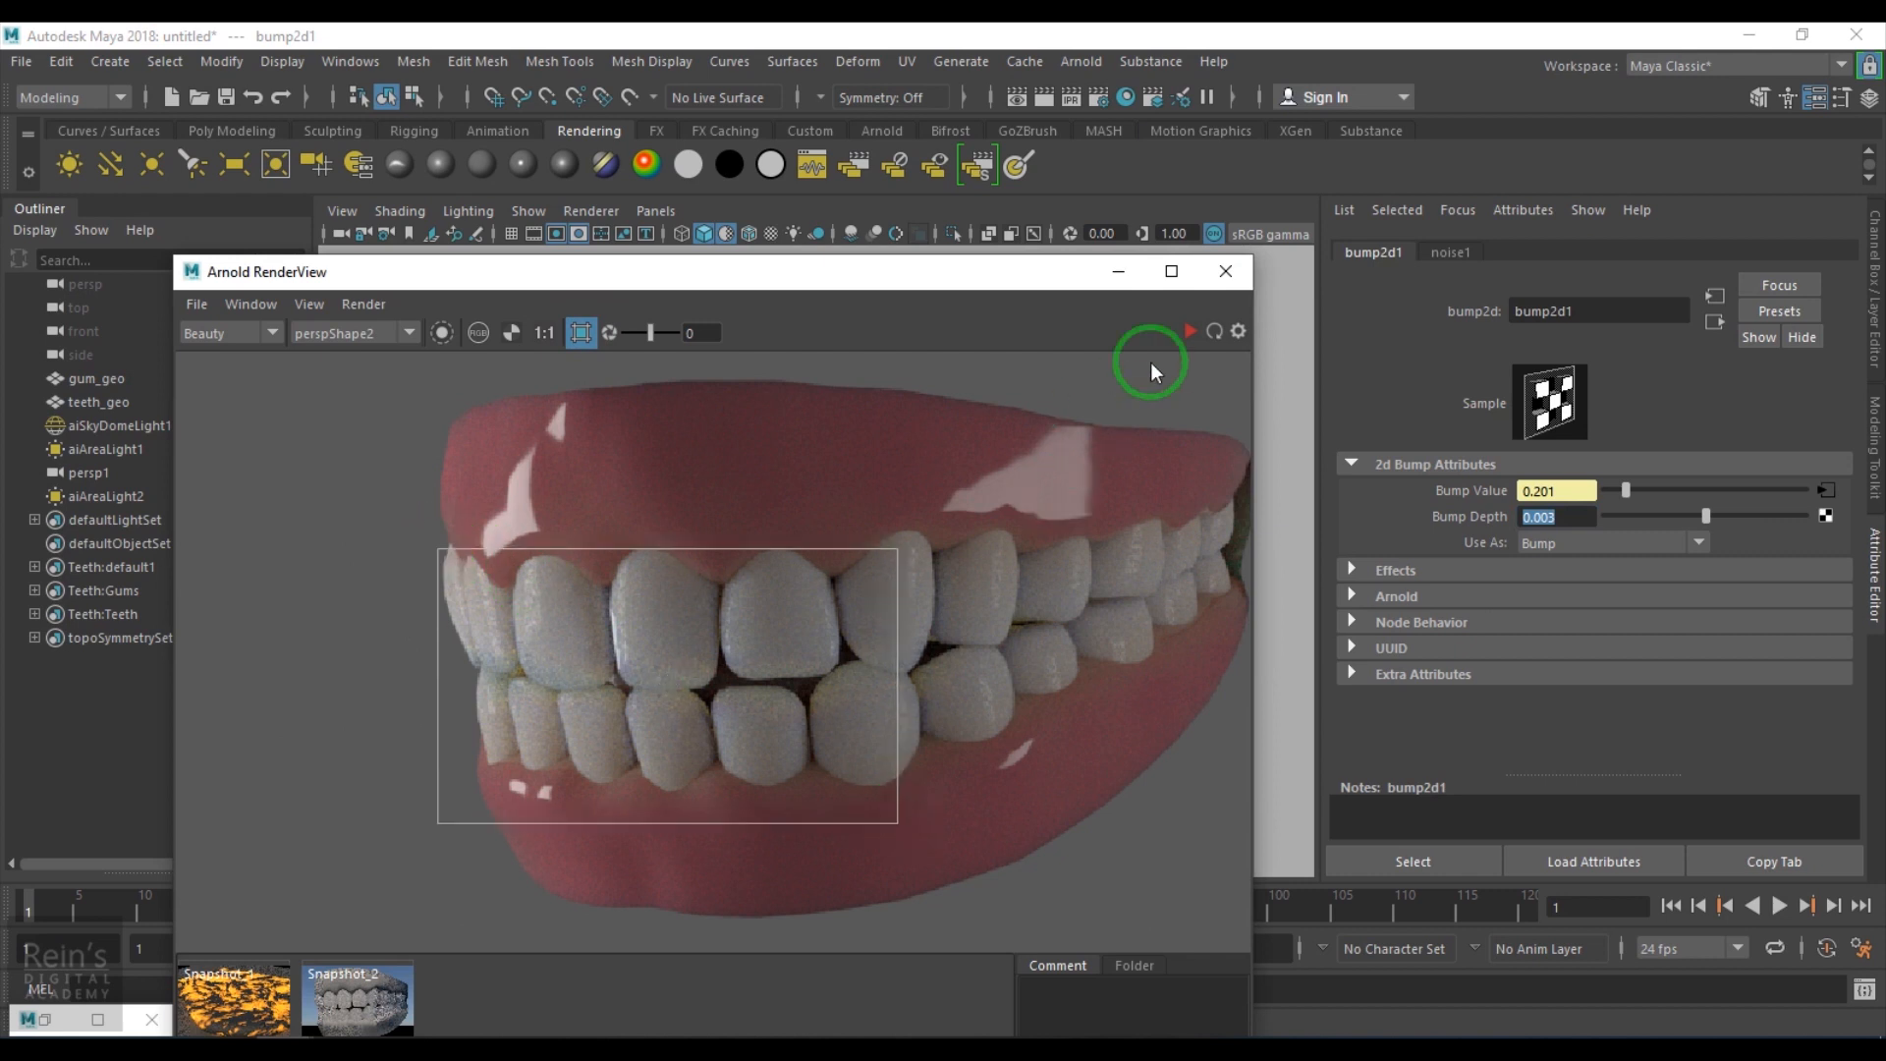
pyautogui.click(1192, 331)
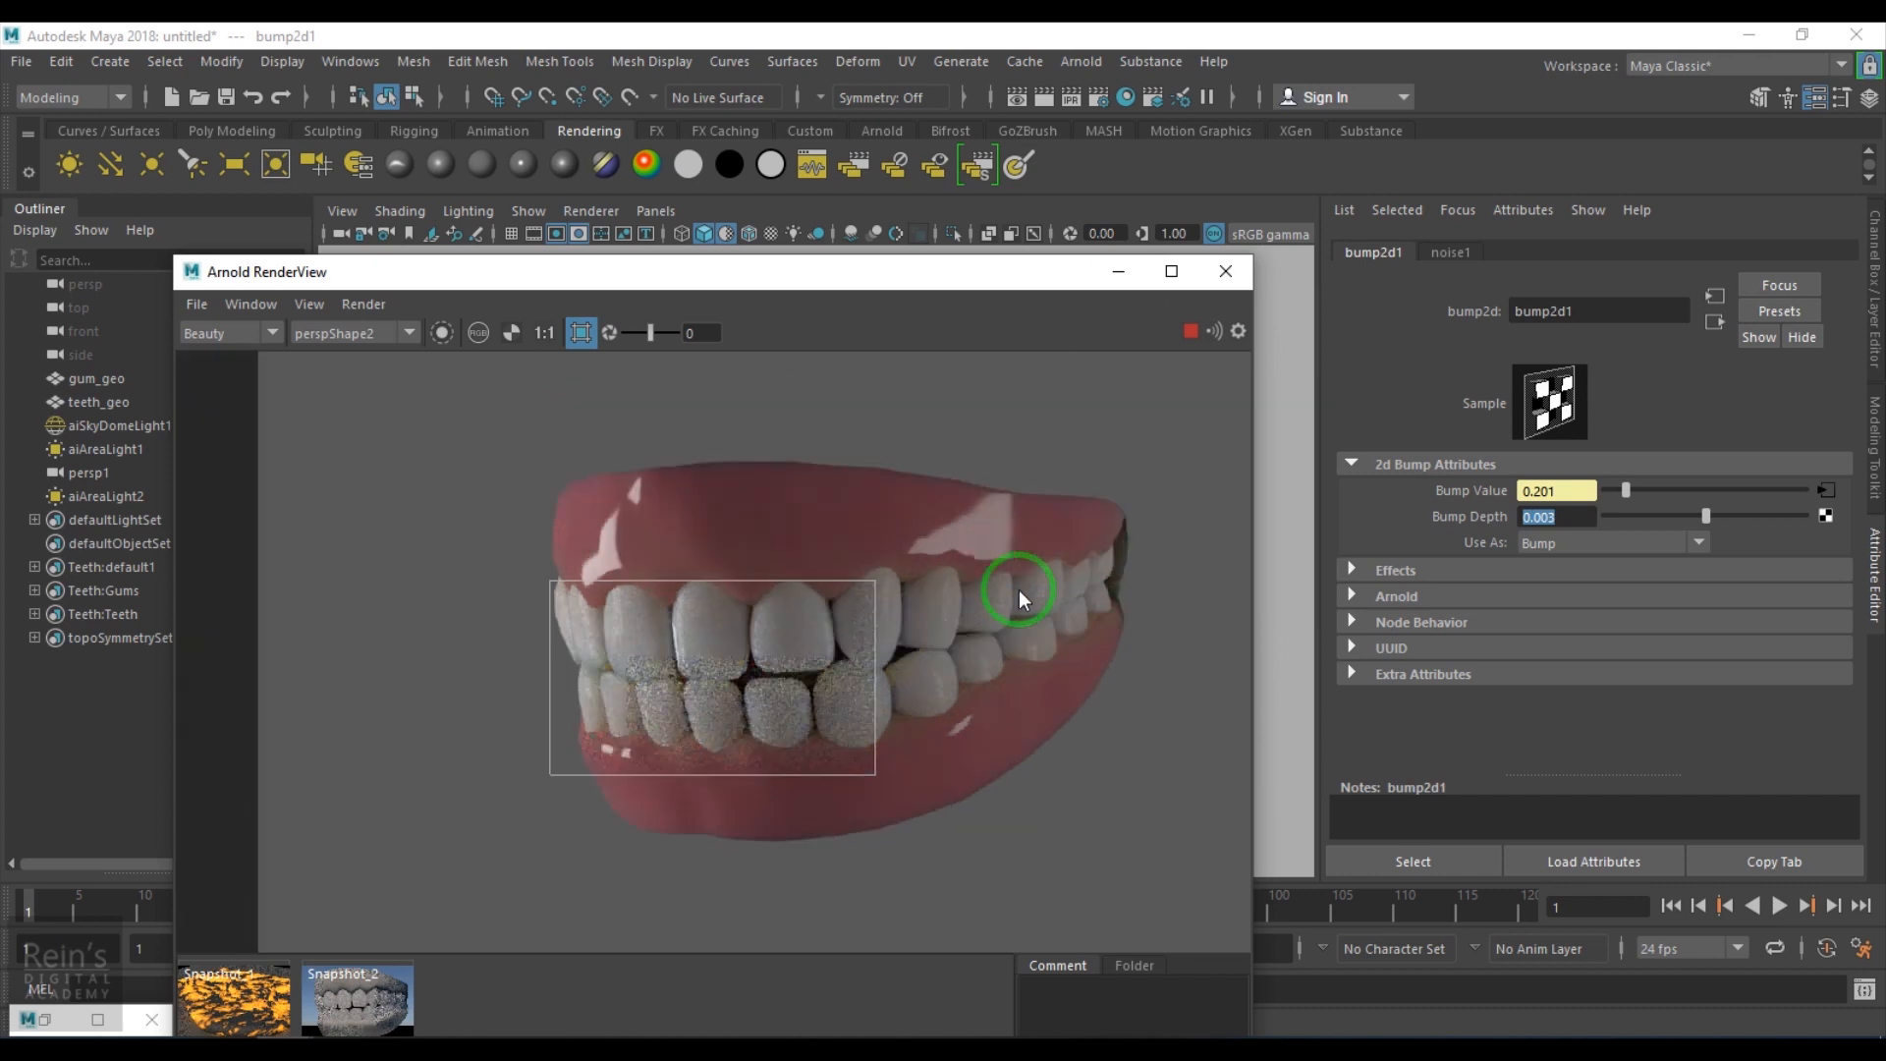
# Check the finer bump on the front teeth in the region render, and switch the render region off.
pyautogui.scroll(-4, 1017, 589)
pyautogui.scroll(4, 1018, 589)
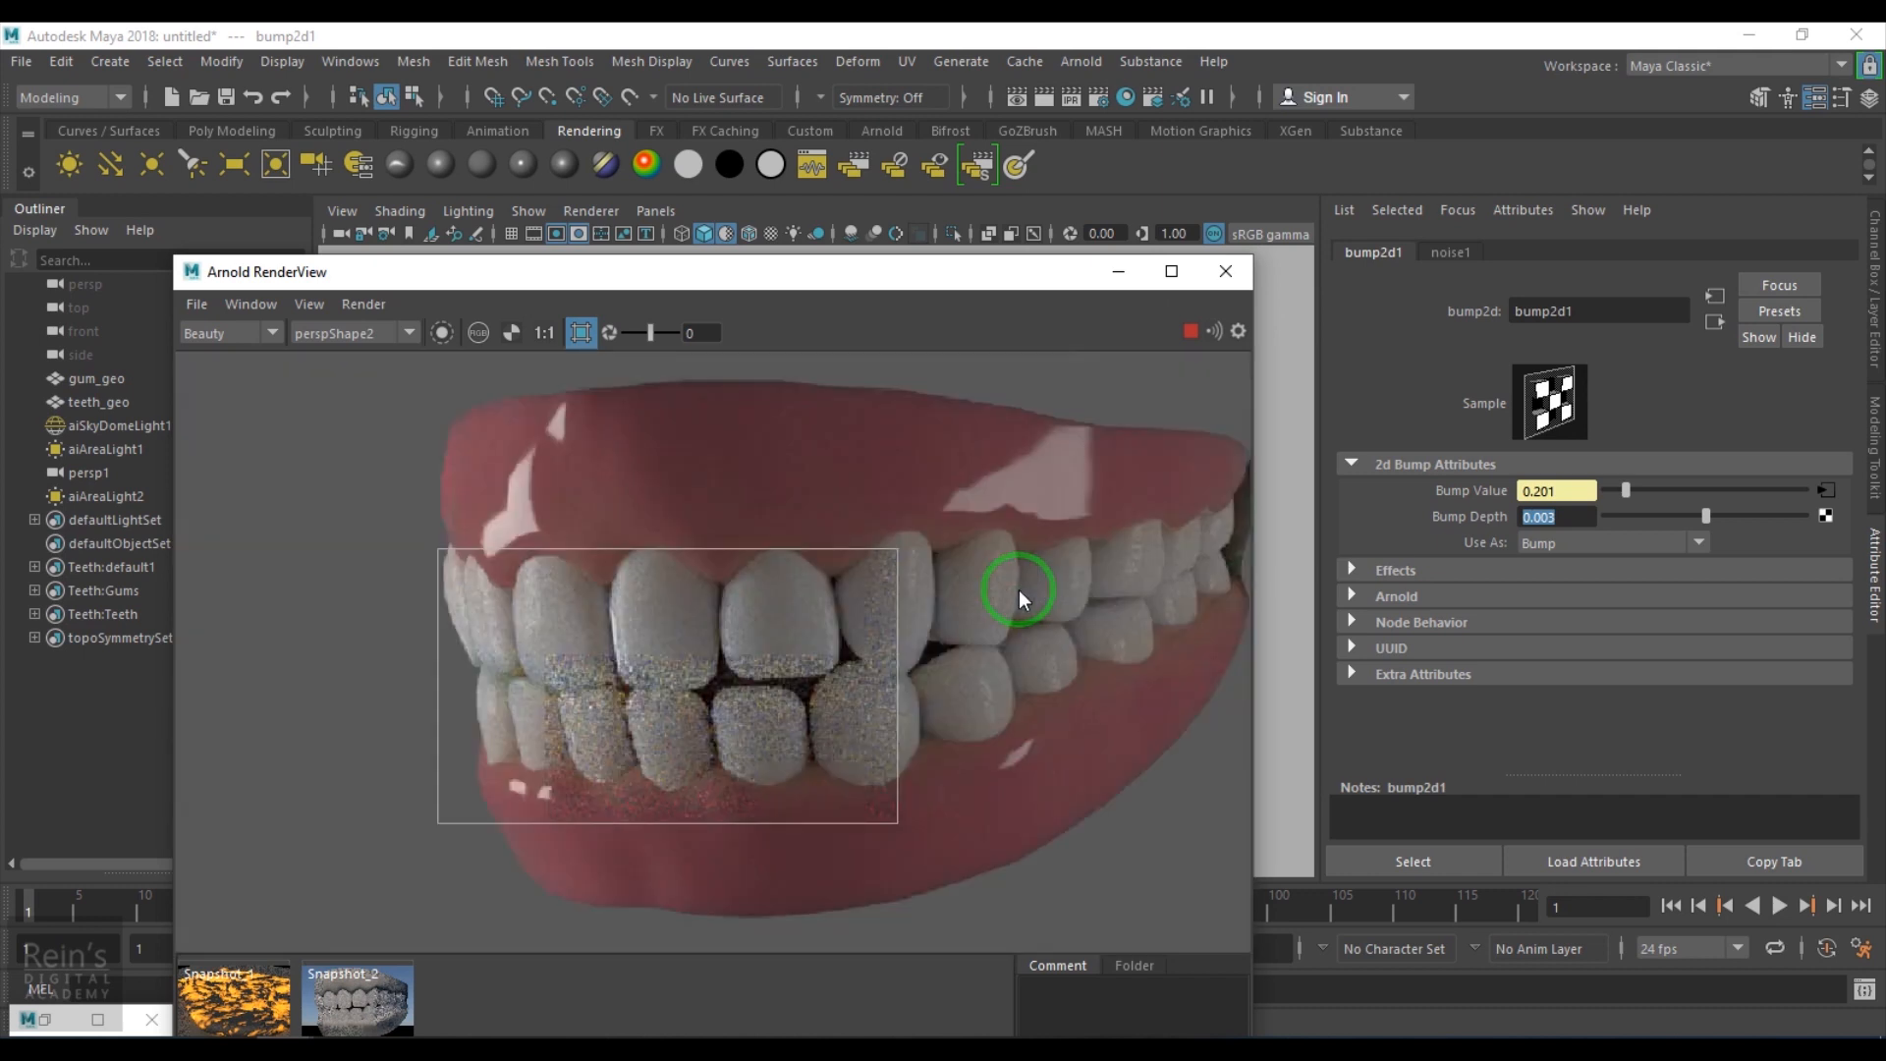
pyautogui.scroll(1, 496, 699)
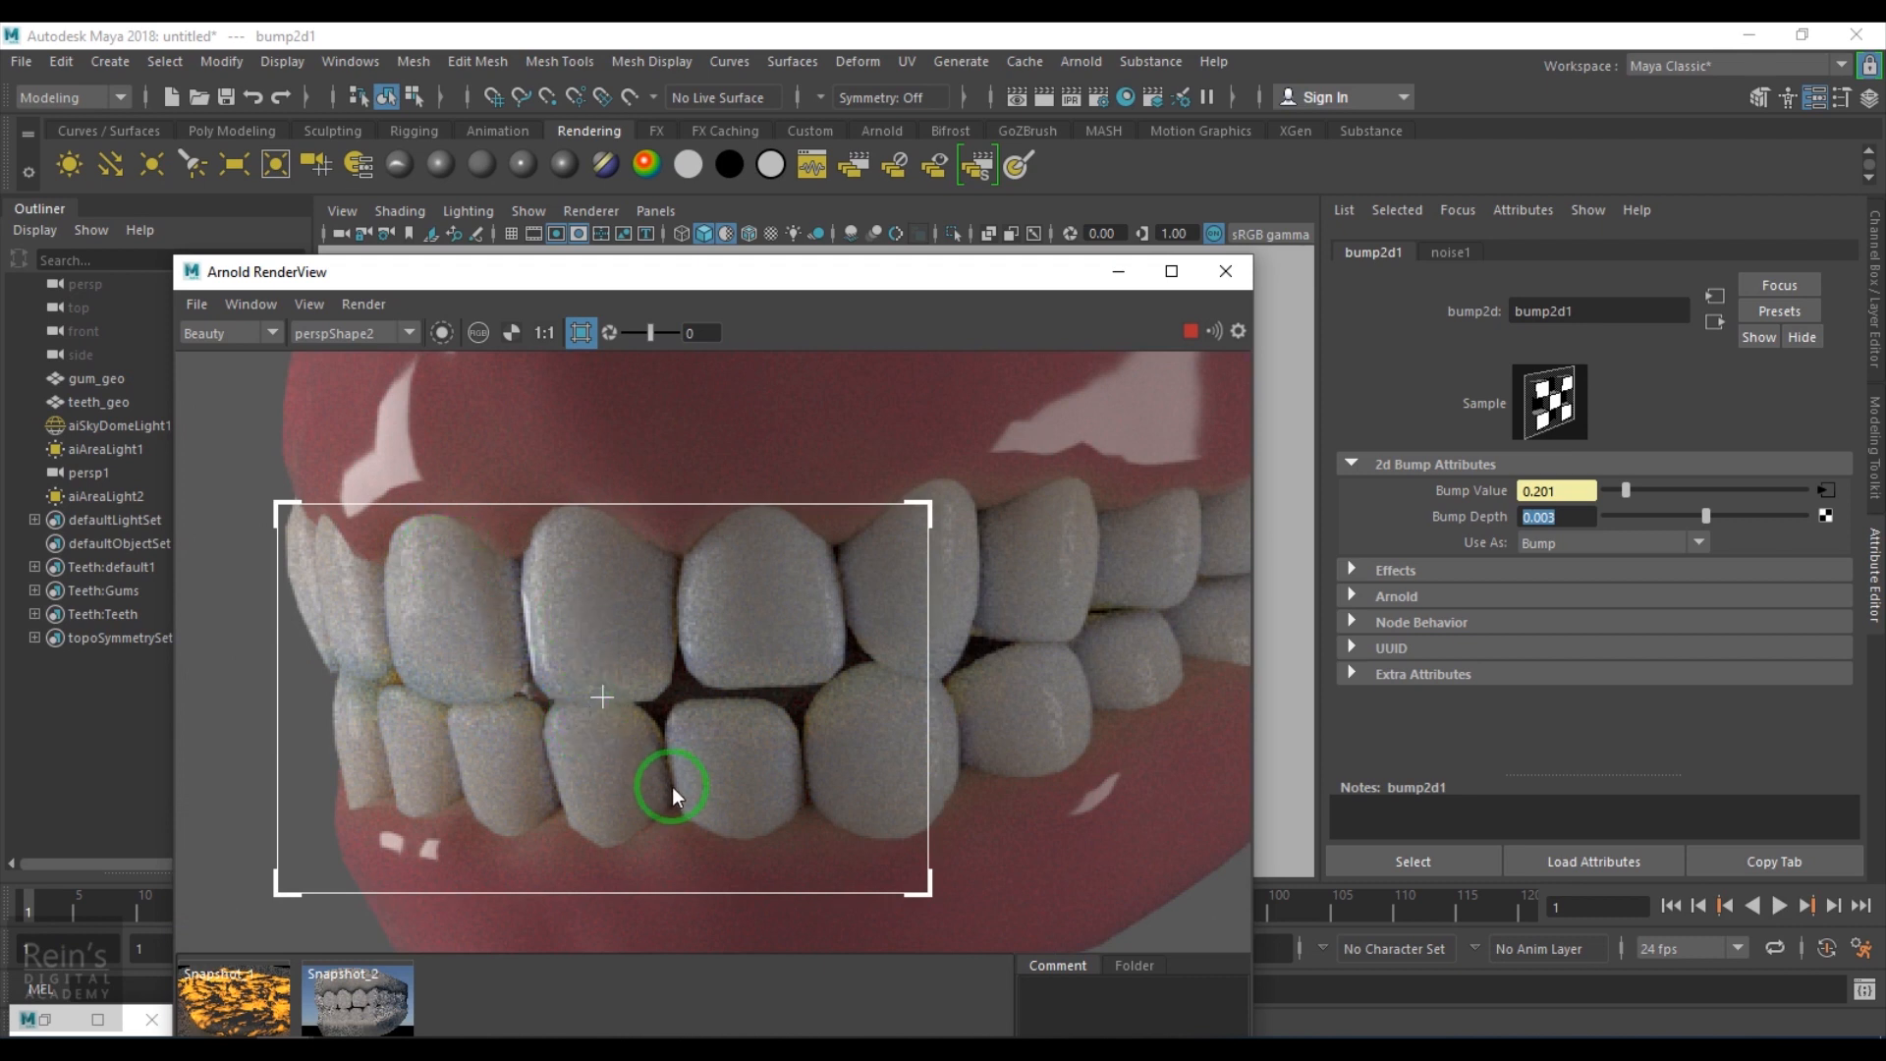
pyautogui.scroll(-2, 672, 787)
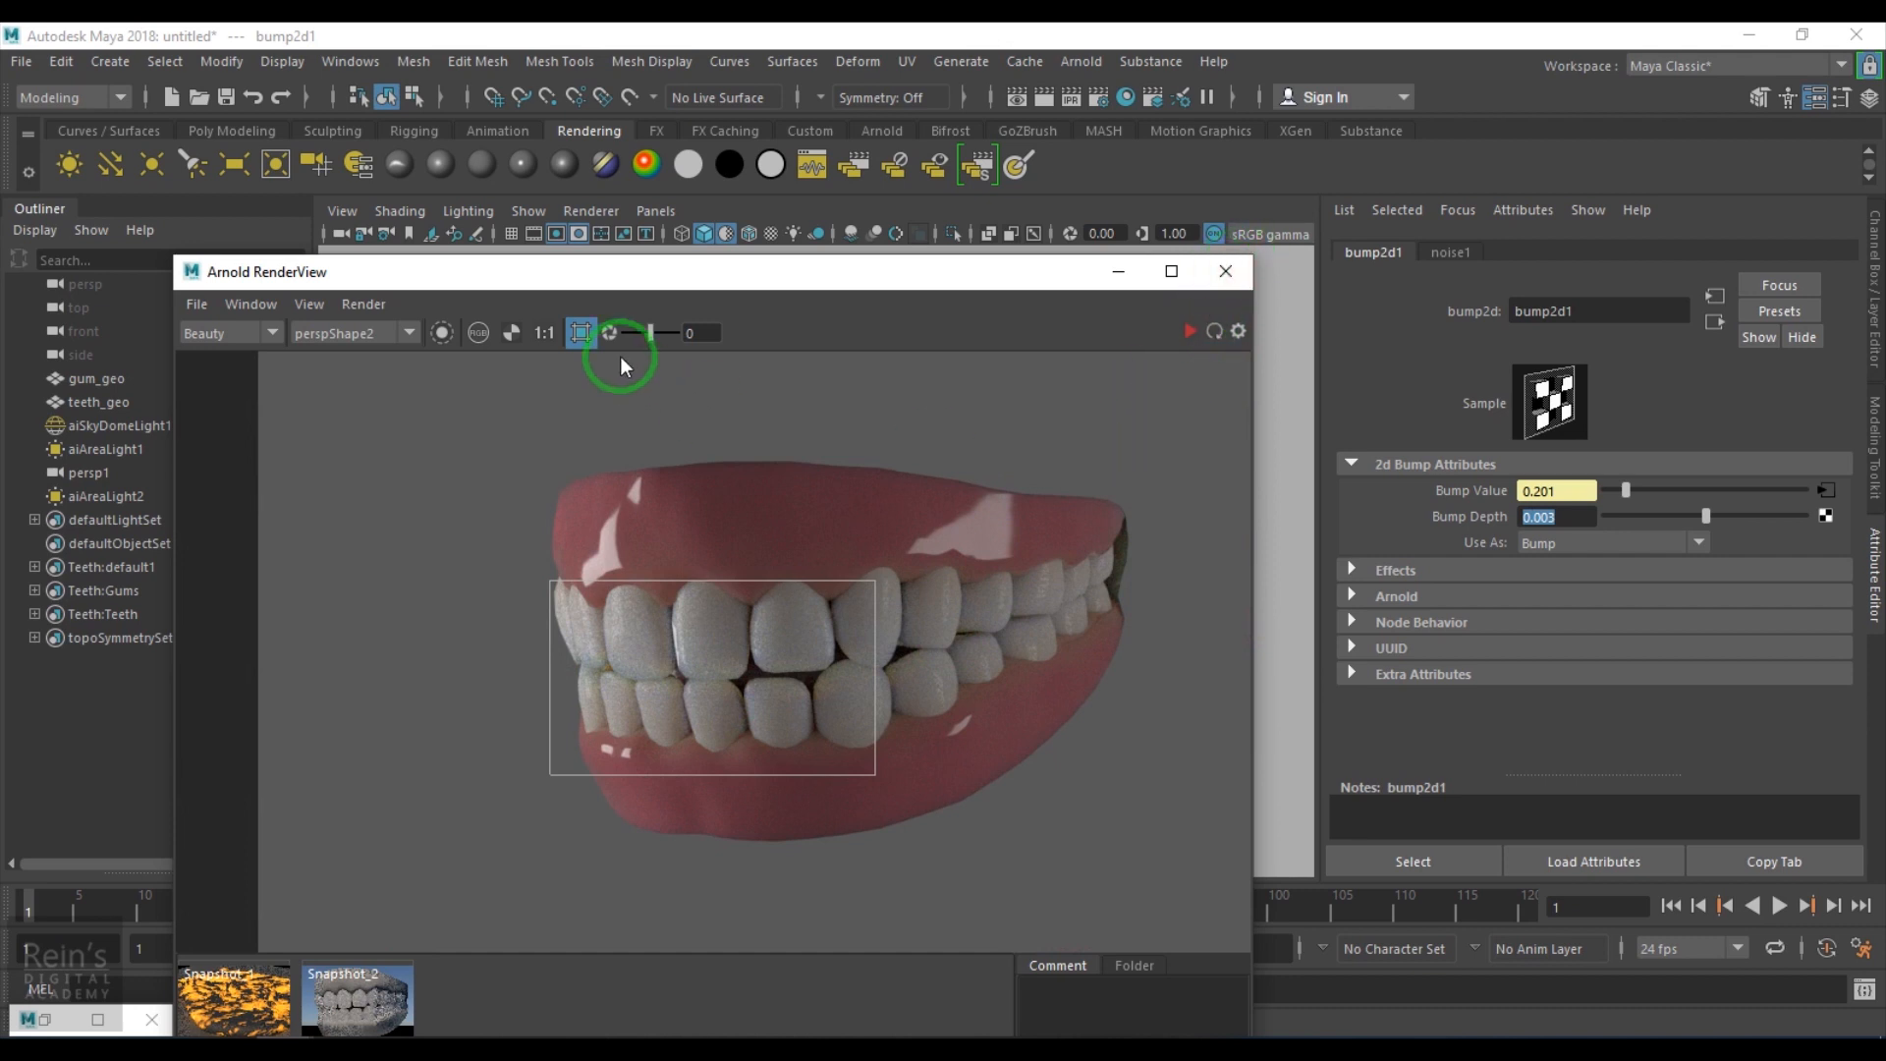
pyautogui.click(588, 336)
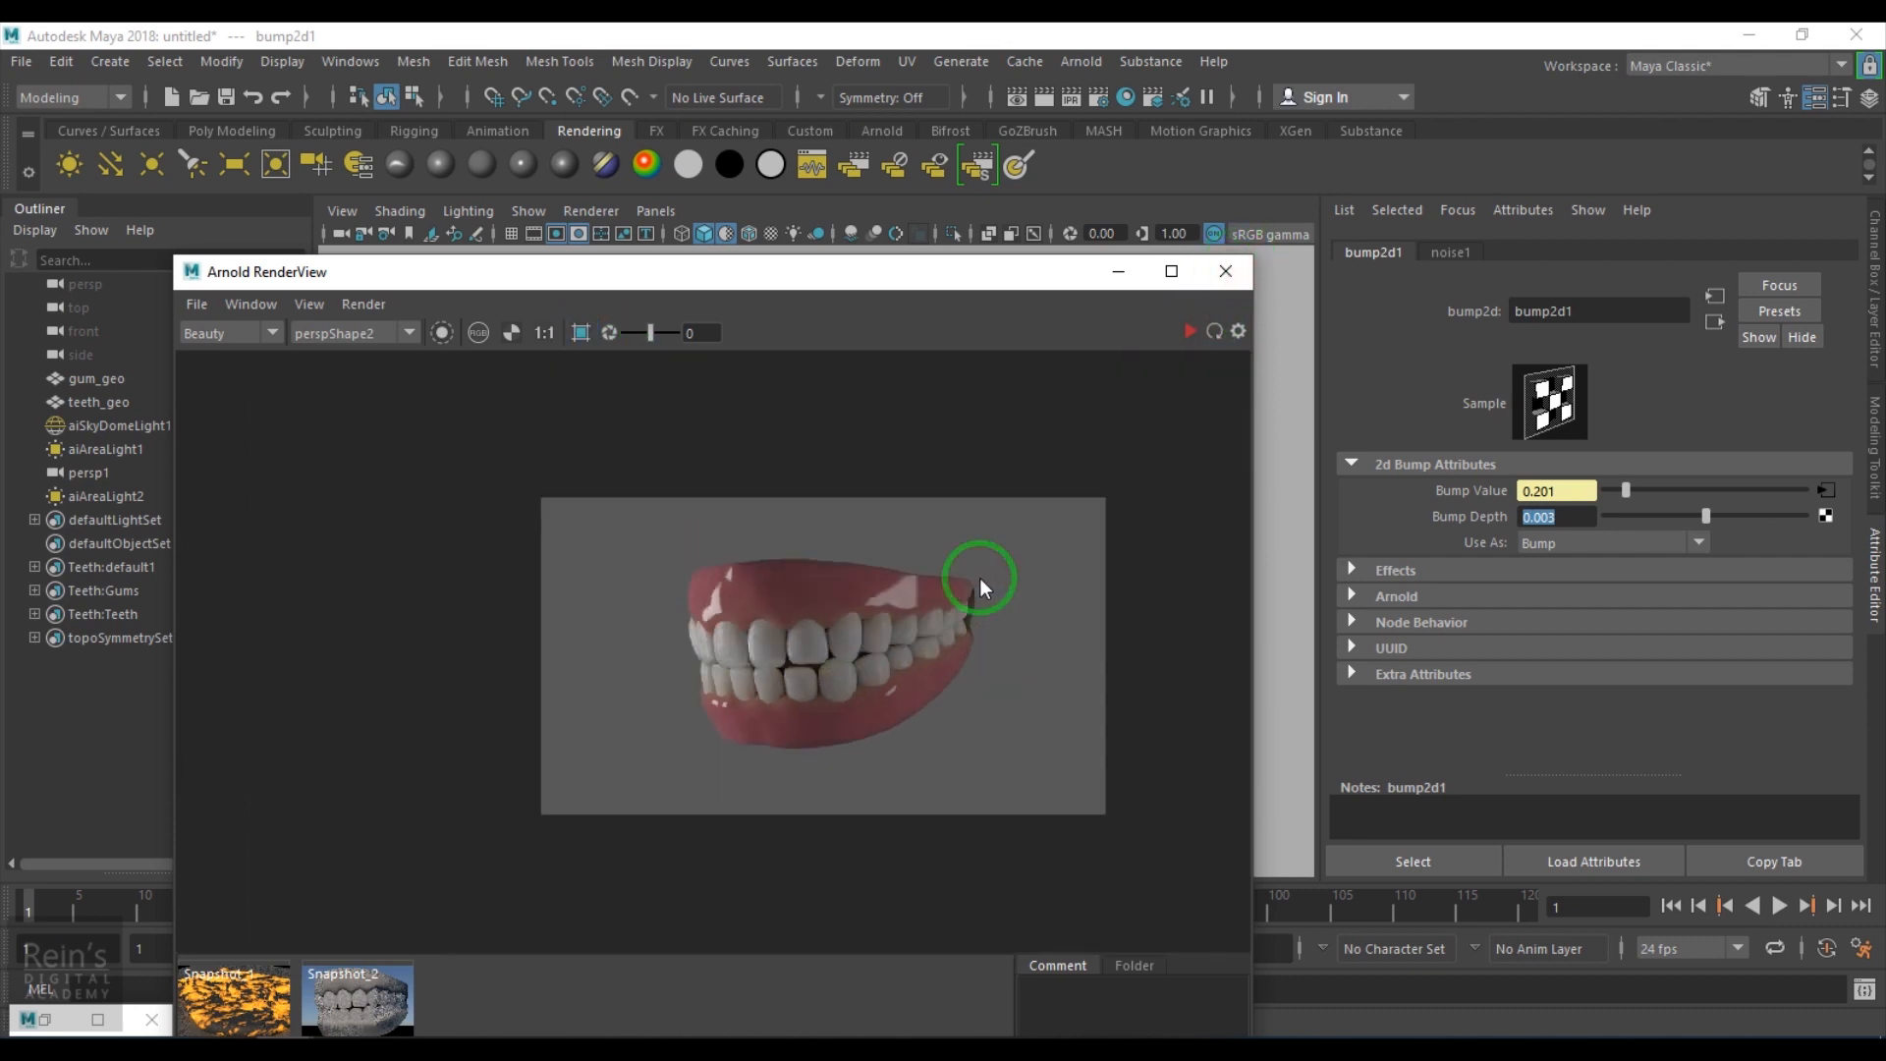